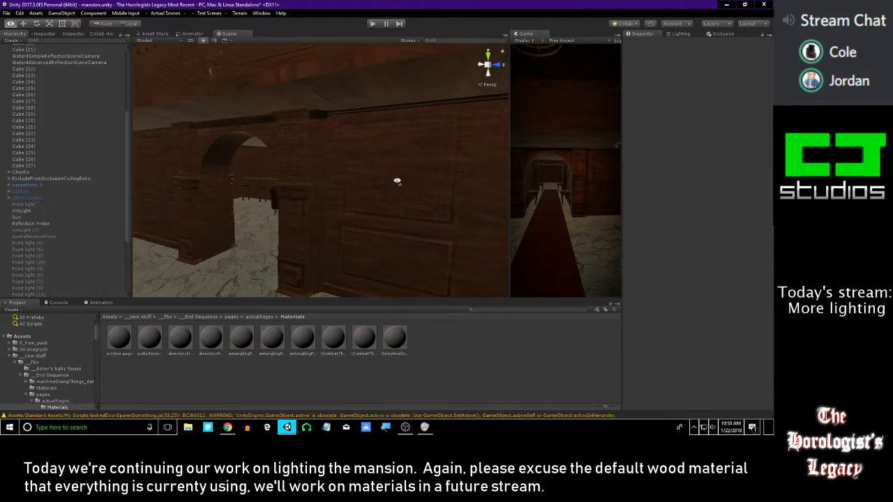
Examine the dim lighting in the mansion's staircase hall, dining room and kitchen
{"action": "right_click_drag", "start_coordinate": [383, 182], "coordinate": [311, 154]}
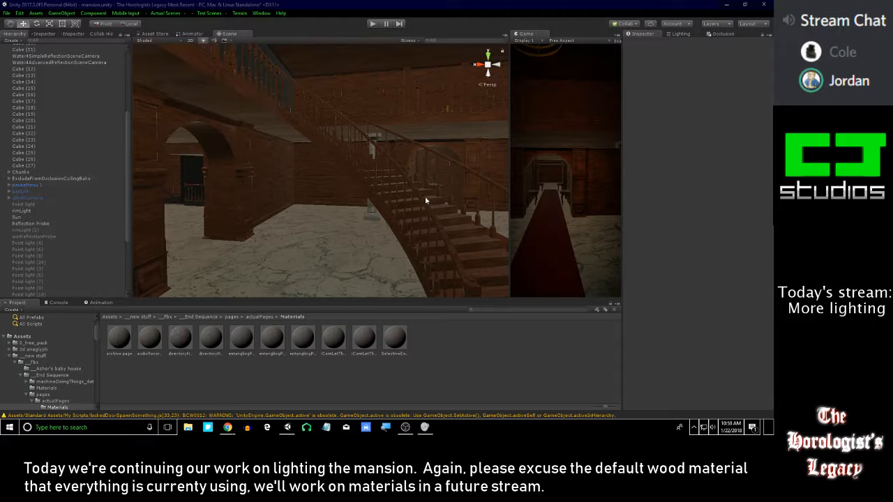
{"action": "right_click_drag", "start_coordinate": [442, 196], "coordinate": [422, 199]}
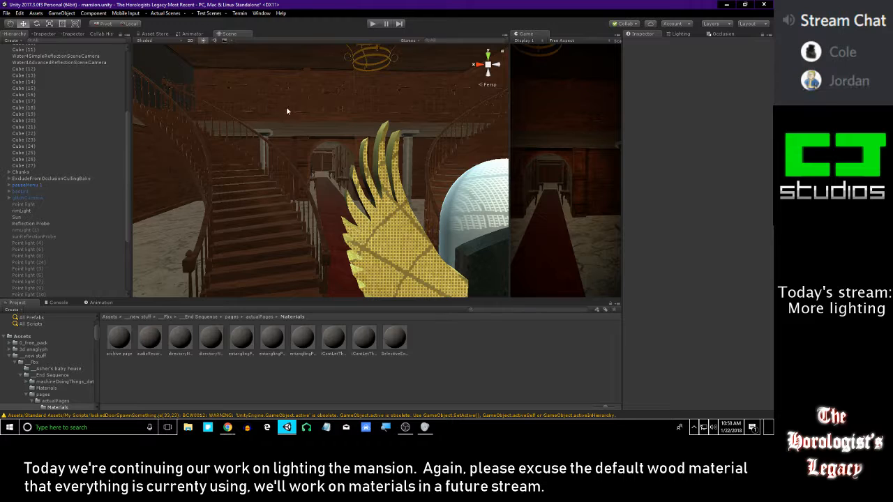
{"action": "right_click_drag", "start_coordinate": [286, 110], "coordinate": [339, 136]}
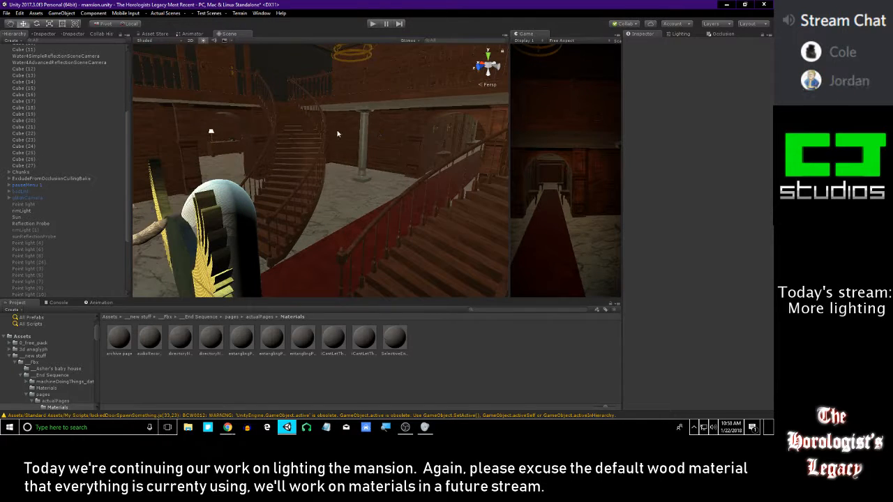
{"action": "left_click", "coordinate": [22, 336]}
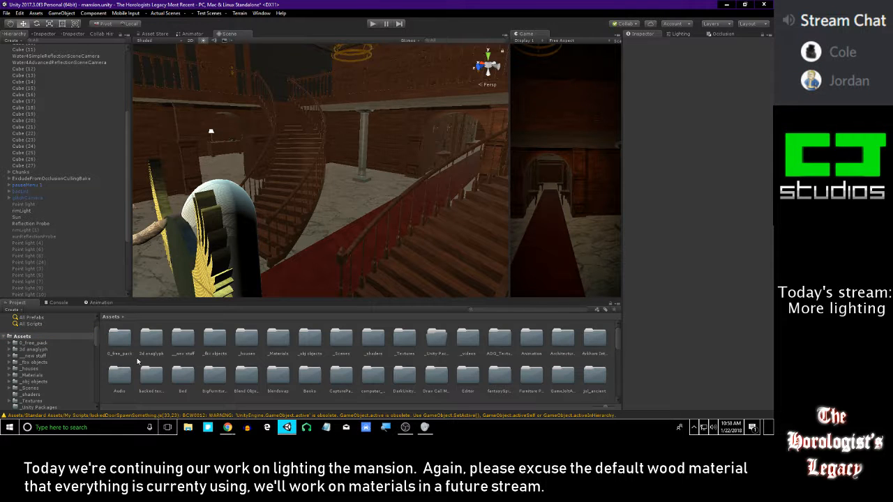
{"action": "right_click_drag", "start_coordinate": [324, 160], "coordinate": [265, 83]}
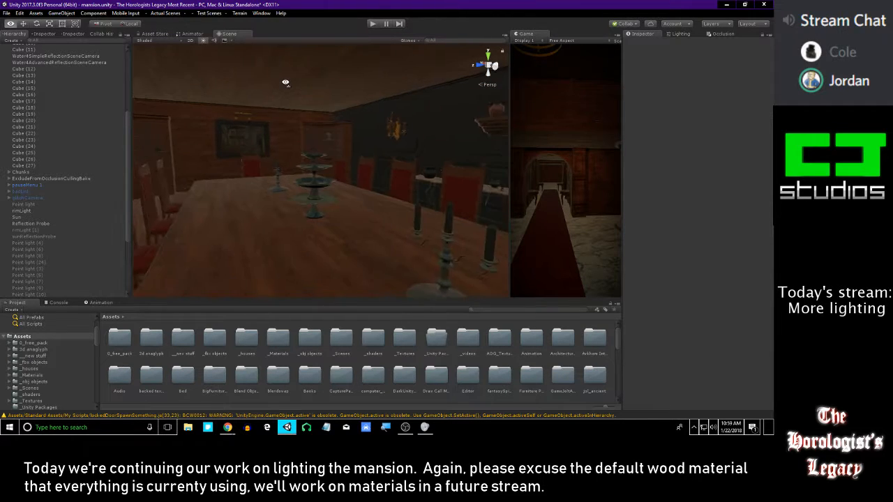
{"action": "right_click_drag", "start_coordinate": [357, 88], "coordinate": [206, 130]}
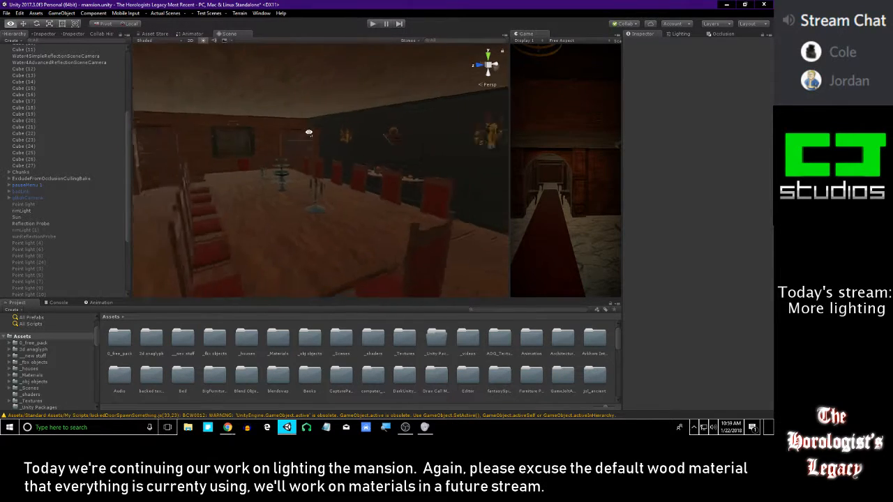
{"action": "right_click_drag", "start_coordinate": [320, 133], "coordinate": [320, 135]}
{"action": "right_click_drag", "start_coordinate": [462, 122], "coordinate": [478, 152]}
{"action": "right_click_drag", "start_coordinate": [394, 156], "coordinate": [449, 136]}
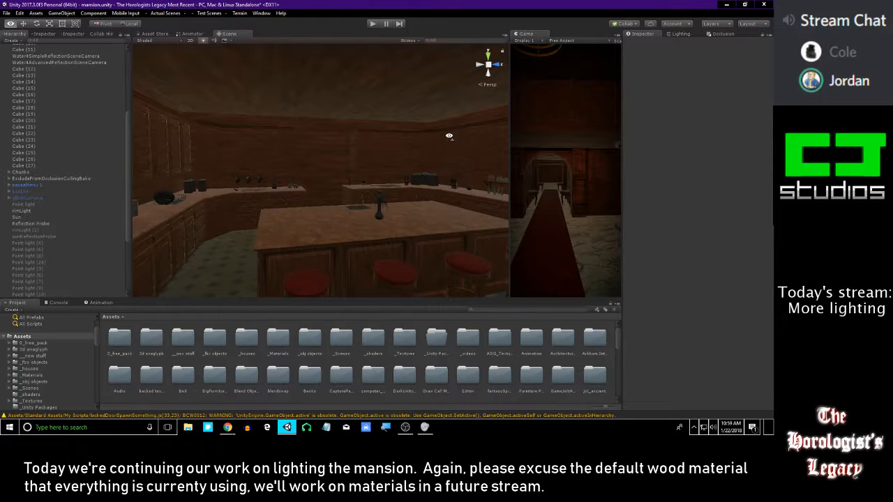
{"action": "right_click_drag", "start_coordinate": [366, 153], "coordinate": [425, 312]}
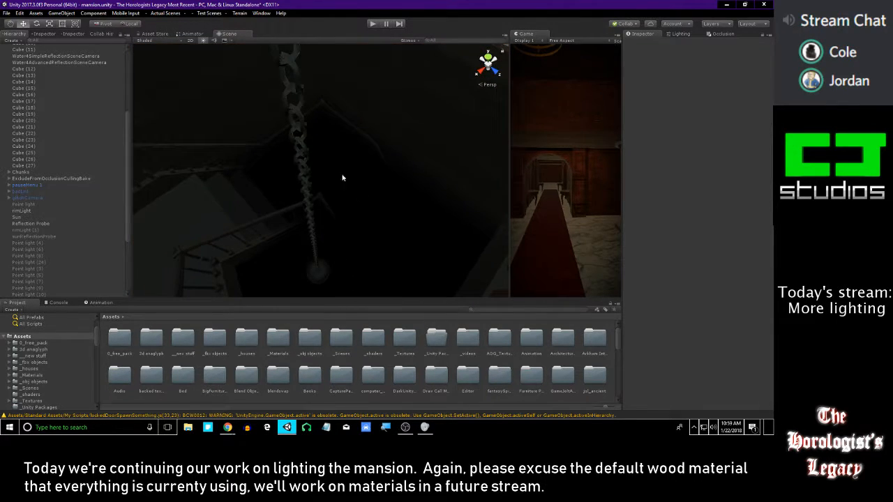
Switch the scene view off scene lighting and examine the dark shaft and the storage room with shelves
{"action": "left_click", "coordinate": [205, 44]}
{"action": "right_click_drag", "start_coordinate": [341, 164], "coordinate": [143, 140]}
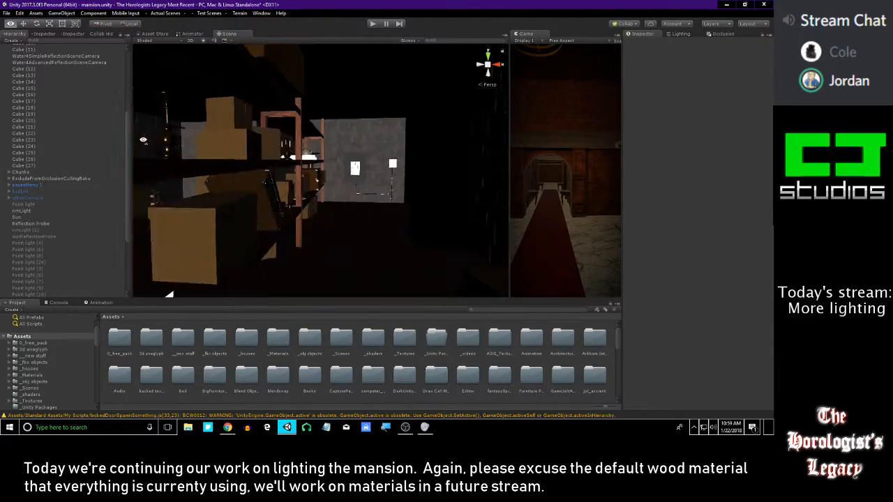
{"action": "right_click_drag", "start_coordinate": [307, 133], "coordinate": [385, 187]}
{"action": "right_click_drag", "start_coordinate": [297, 176], "coordinate": [249, 84]}
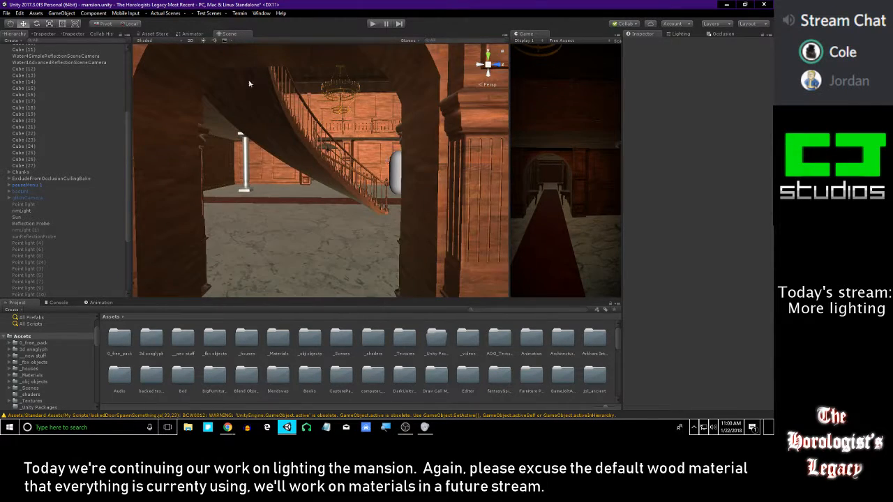
Toggle the scene lighting preview to compare the staircase hall with and without it, leaving scene lighting on
{"action": "left_click", "coordinate": [204, 42]}
{"action": "right_click_drag", "start_coordinate": [349, 135], "coordinate": [313, 141]}
{"action": "left_click", "coordinate": [204, 43]}
{"action": "key", "text": "w"}
{"action": "right_click_drag", "start_coordinate": [252, 110], "coordinate": [381, 104]}
{"action": "left_click", "coordinate": [204, 41]}
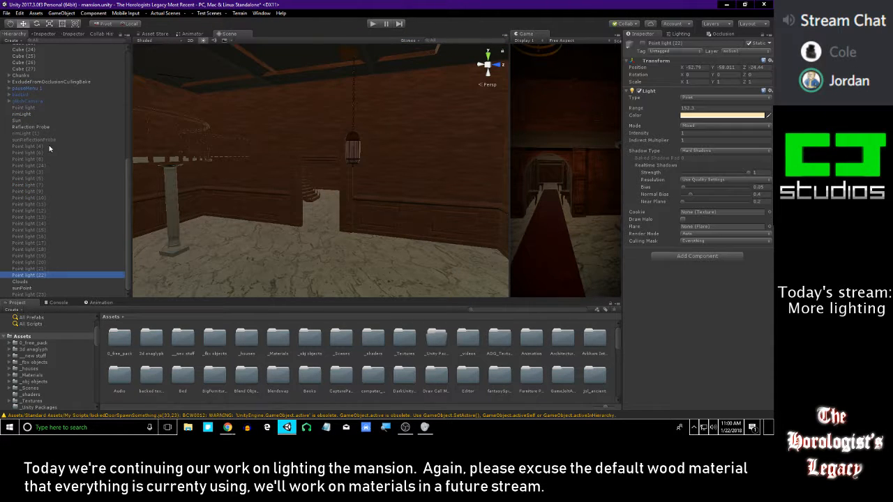
Select Point light (4) through Point light (22), toggle their active state, and check the hallway lighting
{"action": "left_click", "coordinate": [28, 147], "text": "shift"}
{"action": "left_click", "coordinate": [642, 44]}
{"action": "key", "text": "w"}
{"action": "right_click_drag", "start_coordinate": [428, 141], "coordinate": [503, 142]}
{"action": "right_click_drag", "start_coordinate": [458, 113], "coordinate": [495, 108]}
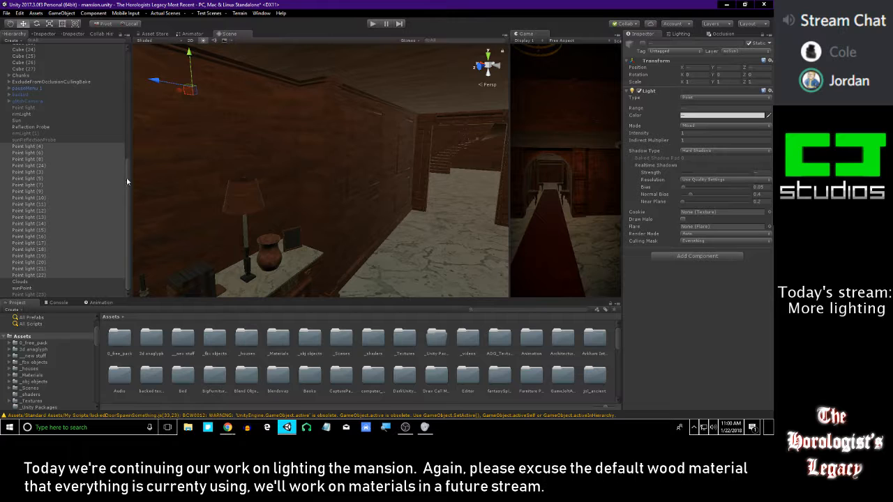
Find Point light (6) in the red-carpet hallway, duplicate it, and make the copy active
{"action": "double_click", "coordinate": [49, 146]}
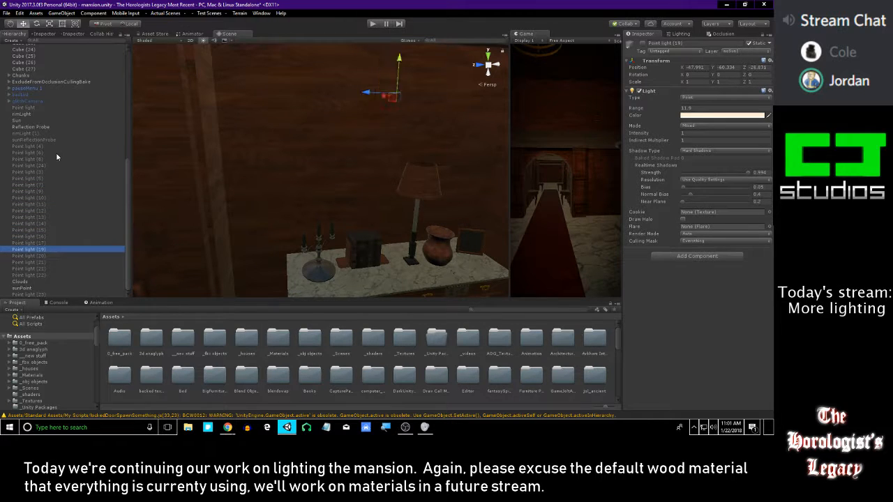
{"action": "key", "text": "Up"}
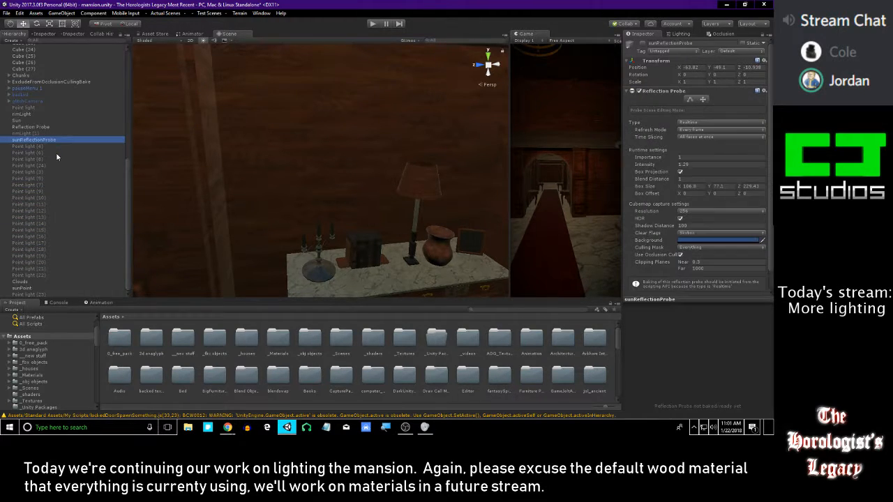
{"action": "right_click_drag", "start_coordinate": [309, 144], "coordinate": [267, 158]}
{"action": "key", "text": "w"}
{"action": "left_click", "coordinate": [45, 153]}
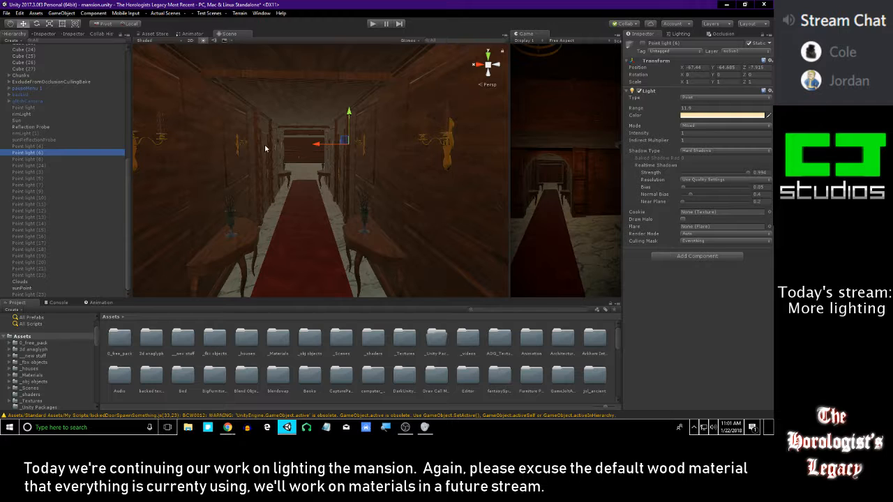
{"action": "left_click", "coordinate": [642, 44]}
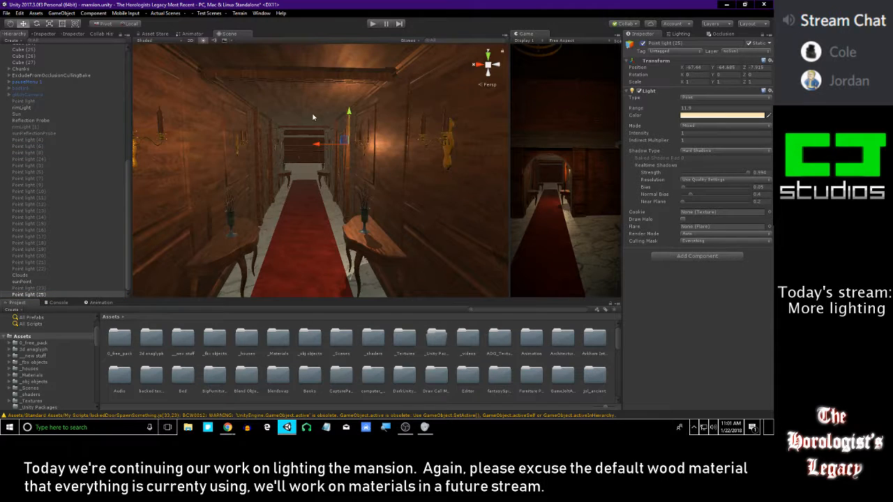
Move the copied point light to the cabinet with the table lamp, at about X -82.69 and Z -10.26
{"action": "left_click_drag", "start_coordinate": [319, 144], "coordinate": [429, 144]}
{"action": "key", "text": "d"}
{"action": "right_click_drag", "start_coordinate": [307, 155], "coordinate": [247, 170]}
{"action": "key", "text": "s"}
{"action": "right_click_drag", "start_coordinate": [432, 200], "coordinate": [253, 152]}
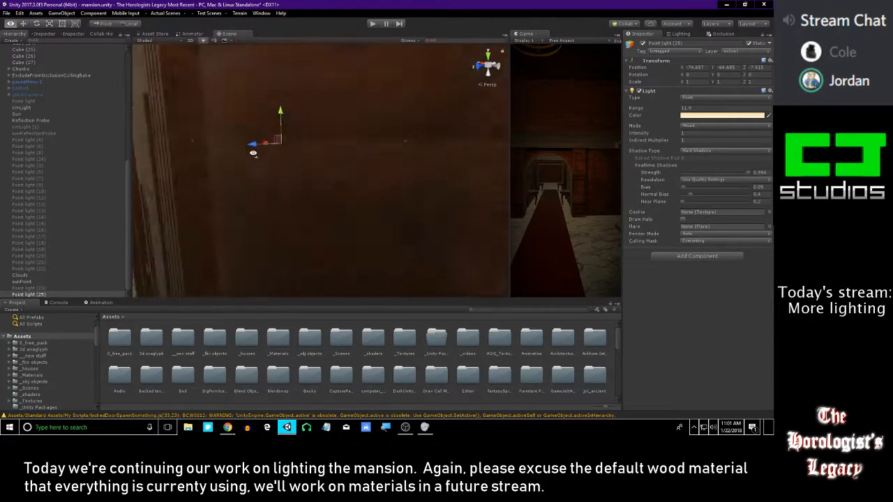
{"action": "right_click_drag", "start_coordinate": [395, 163], "coordinate": [391, 202]}
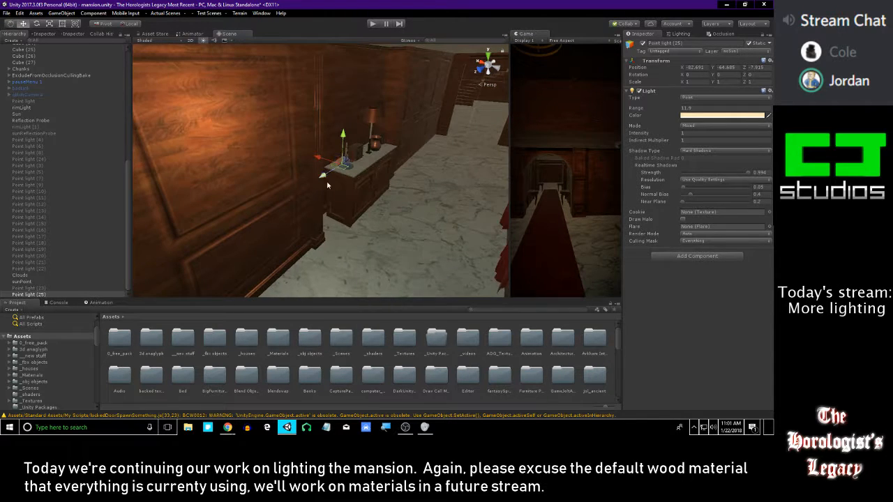
{"action": "left_click_drag", "start_coordinate": [327, 185], "coordinate": [409, 139]}
{"action": "key", "text": "f"}
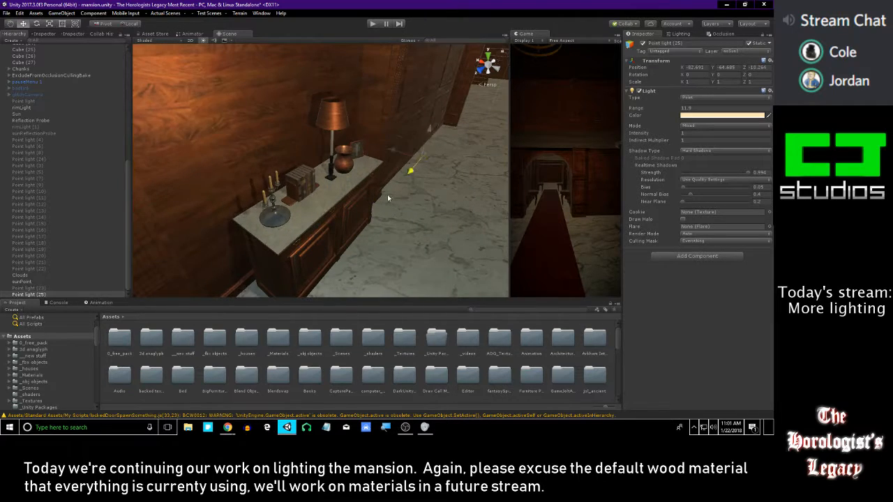
Position the point light over the table lamp at about X -81.34, Y -64.78, Z -11.22
{"action": "right_click_drag", "start_coordinate": [373, 134], "coordinate": [262, 165]}
{"action": "scroll", "coordinate": [386, 133], "scroll_direction": "down", "scroll_amount": 8}
{"action": "scroll", "coordinate": [387, 133], "scroll_direction": "up", "scroll_amount": 8}
{"action": "left_click_drag", "start_coordinate": [250, 139], "coordinate": [307, 177]}
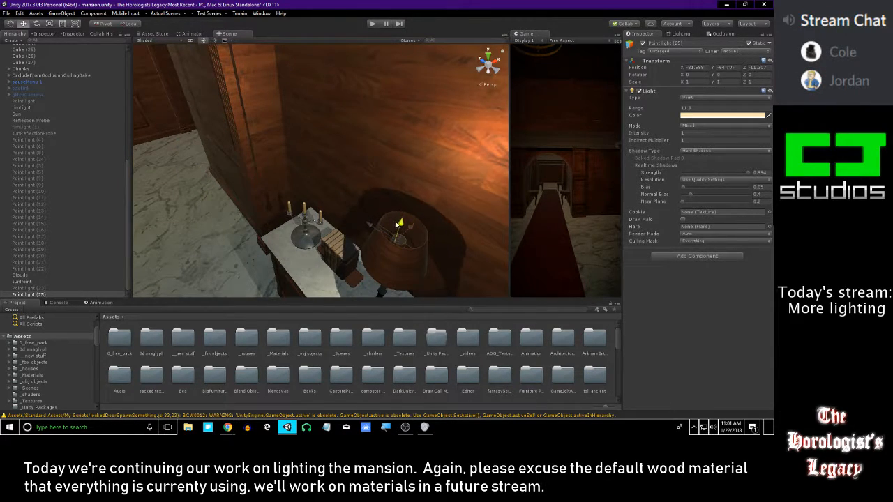
{"action": "key", "text": "f"}
{"action": "scroll", "coordinate": [354, 184], "scroll_direction": "up", "scroll_amount": 3}
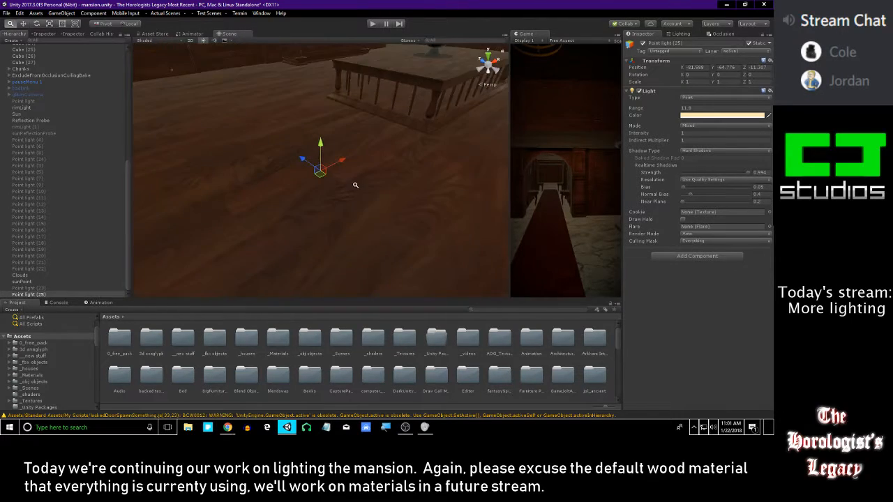
{"action": "right_click_drag", "start_coordinate": [328, 370], "coordinate": [348, 120], "text": "alt"}
{"action": "left_click_drag", "start_coordinate": [325, 169], "coordinate": [441, 194], "text": "alt"}
{"action": "middle_click_drag", "start_coordinate": [340, 168], "coordinate": [293, 193]}
{"action": "left_click_drag", "start_coordinate": [303, 190], "coordinate": [306, 154]}
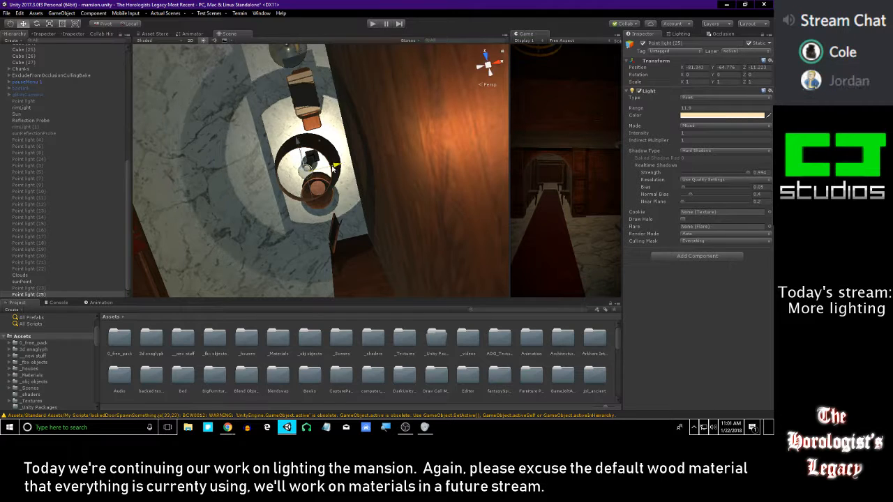
Lower the point light and centre it inside the lampshade, at about X -81.36, Y -65.04, Z -11.24
{"action": "left_click_drag", "start_coordinate": [273, 188], "coordinate": [321, 184], "text": "alt"}
{"action": "left_click_drag", "start_coordinate": [319, 222], "coordinate": [295, 396], "text": "alt"}
{"action": "left_click_drag", "start_coordinate": [350, 182], "coordinate": [353, 218], "text": "alt"}
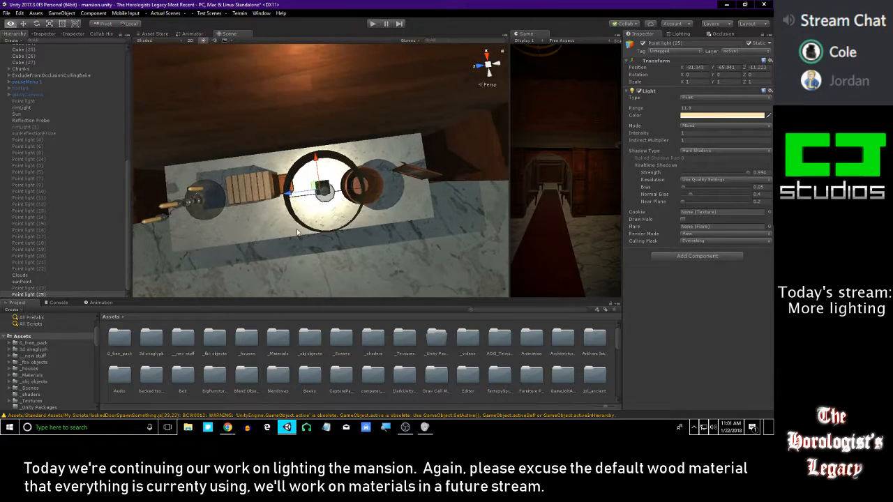
{"action": "scroll", "coordinate": [289, 202], "scroll_direction": "up", "scroll_amount": 5}
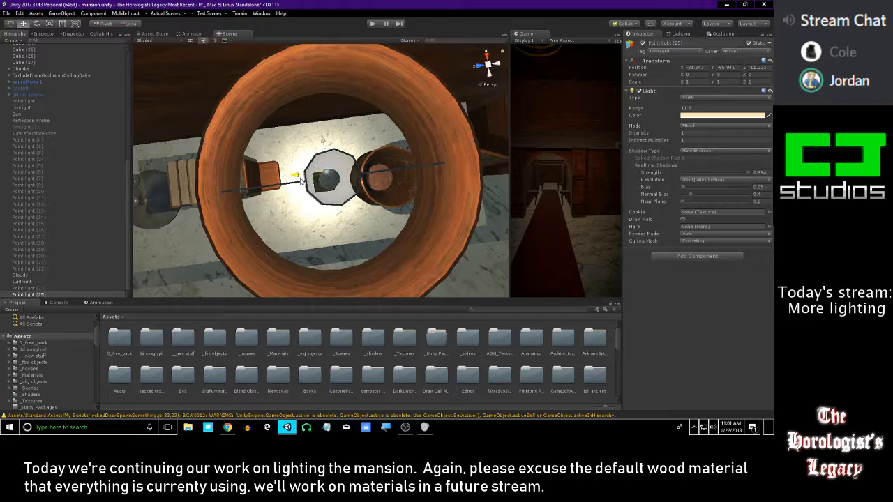
{"action": "left_click_drag", "start_coordinate": [327, 150], "coordinate": [412, 173], "text": "alt"}
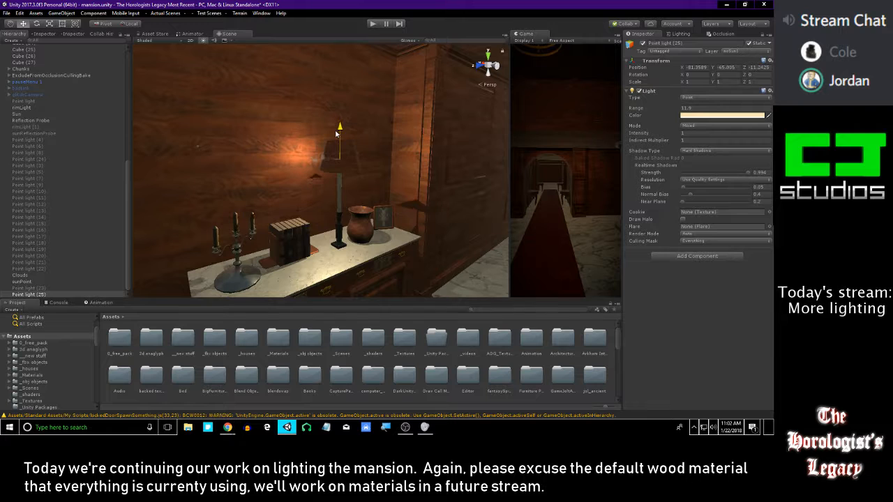
Set Cast Shadows to Off on the table lamp's shade
{"action": "left_click", "coordinate": [352, 169]}
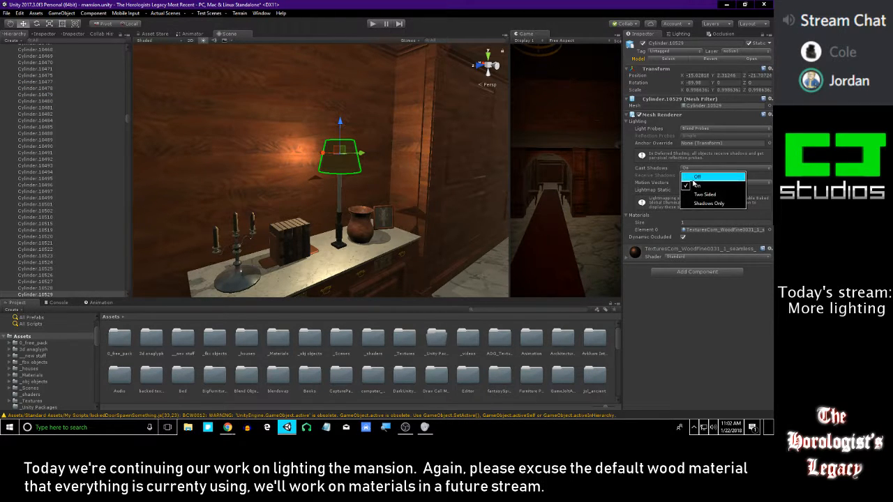
{"action": "left_click_drag", "start_coordinate": [338, 132], "coordinate": [213, 163], "text": "alt"}
{"action": "left_click_drag", "start_coordinate": [370, 162], "coordinate": [294, 153], "text": "alt"}
{"action": "key", "text": "s"}
{"action": "right_click_drag", "start_coordinate": [295, 152], "coordinate": [299, 152]}
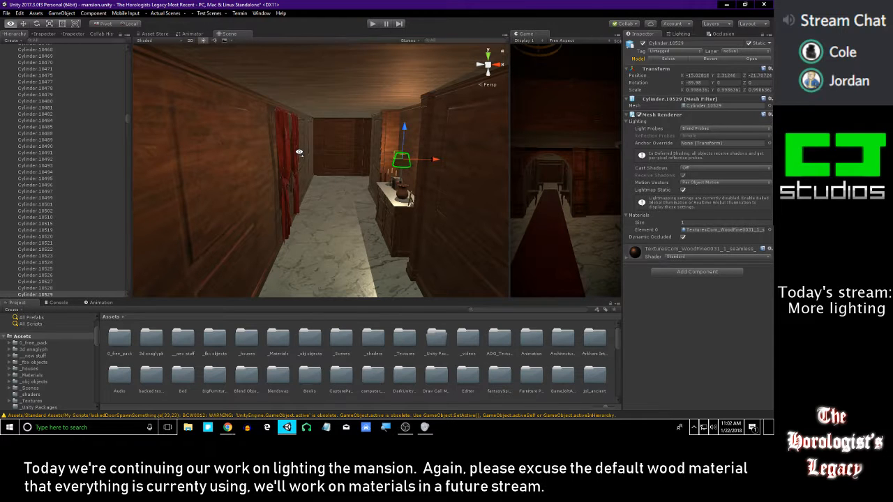
Inspect how far the table lamp's light spreads along the hallway and past the adjoining walls
{"action": "key", "text": "w"}
{"action": "right_click_drag", "start_coordinate": [299, 152], "coordinate": [228, 171]}
{"action": "key", "text": "w"}
{"action": "key", "text": "w"}
{"action": "mouse_move", "coordinate": [372, 140]}
{"action": "right_mouse_down"}
{"action": "mouse_move", "coordinate": [367, 157]}
{"action": "mouse_move", "coordinate": [380, 146]}
{"action": "mouse_move", "coordinate": [422, 157]}
{"action": "mouse_move", "coordinate": [348, 131]}
{"action": "mouse_move", "coordinate": [413, 139]}
{"action": "mouse_move", "coordinate": [367, 147]}
{"action": "right_mouse_up"}
{"action": "key", "text": "w"}
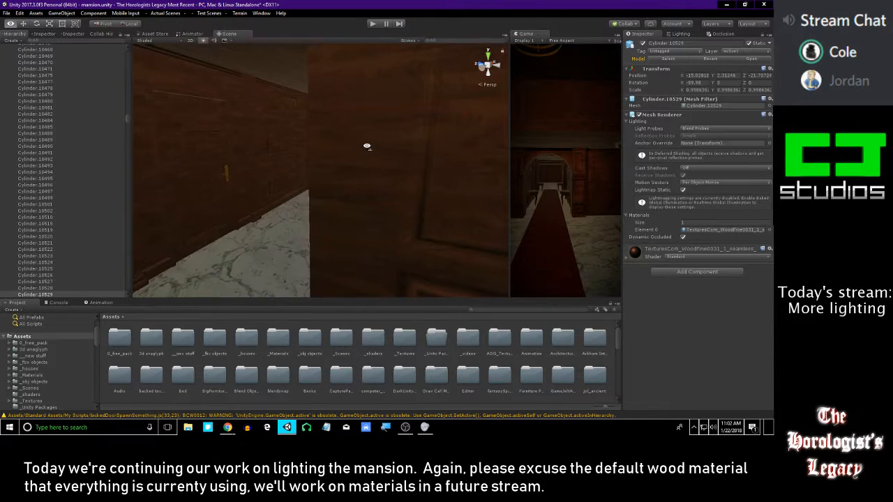
{"action": "right_click_drag", "start_coordinate": [256, 149], "coordinate": [308, 180]}
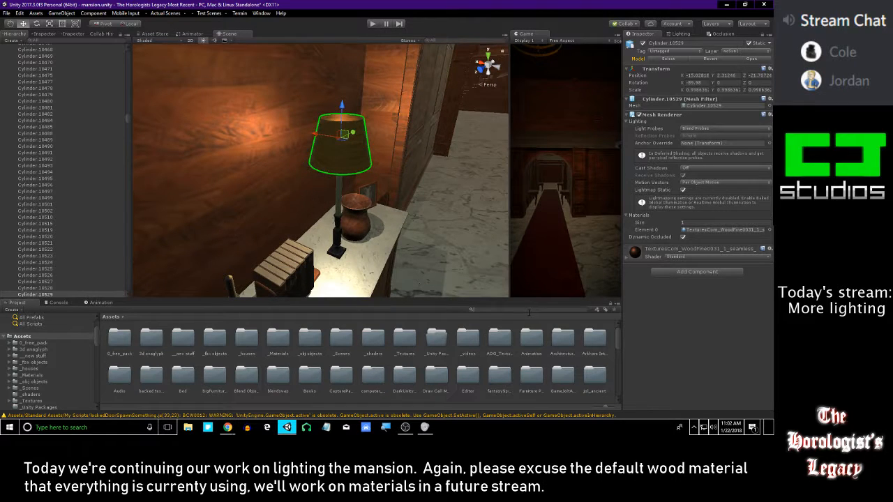
Search the project assets for "emis" to find an emissive lamp material, and undo the last change
{"action": "type", "text": "emis"}
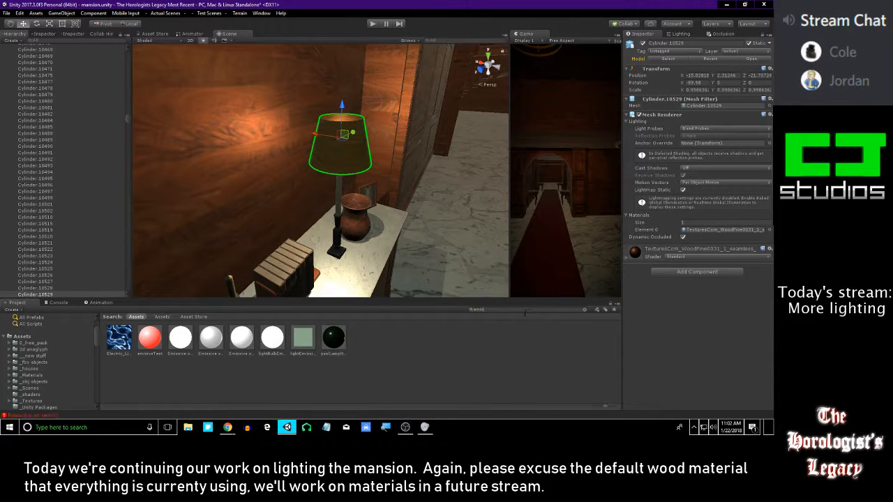
{"action": "left_click_drag", "start_coordinate": [353, 169], "coordinate": [353, 279], "text": "alt"}
{"action": "left_click_drag", "start_coordinate": [353, 279], "coordinate": [245, 321], "text": "alt"}
{"action": "key", "text": "ctrl+z"}
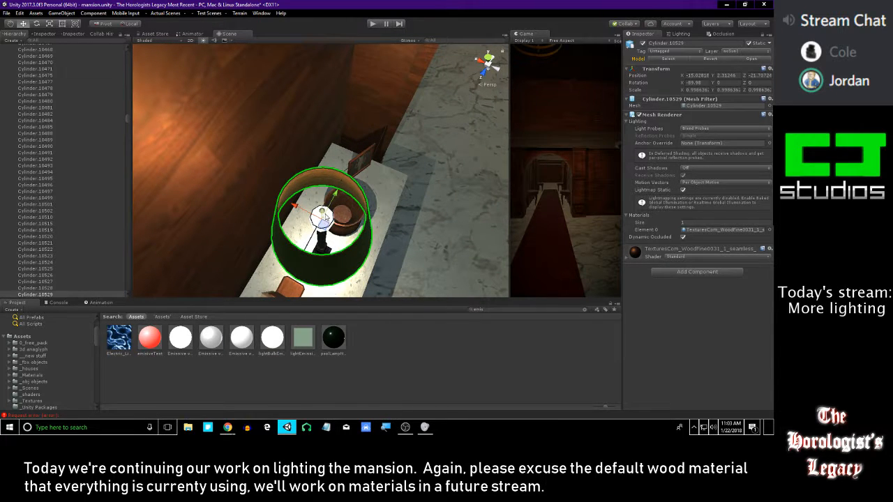
Deselect the lampshade, clear the asset search, and examine the lamp's glow on the wall and cabinet
{"action": "left_click", "coordinate": [435, 367]}
{"action": "middle_click_drag", "start_coordinate": [396, 287], "coordinate": [391, 203]}
{"action": "scroll", "coordinate": [391, 203], "scroll_direction": "down", "scroll_amount": 3}
{"action": "left_click_drag", "start_coordinate": [389, 202], "coordinate": [351, 156], "text": "alt"}
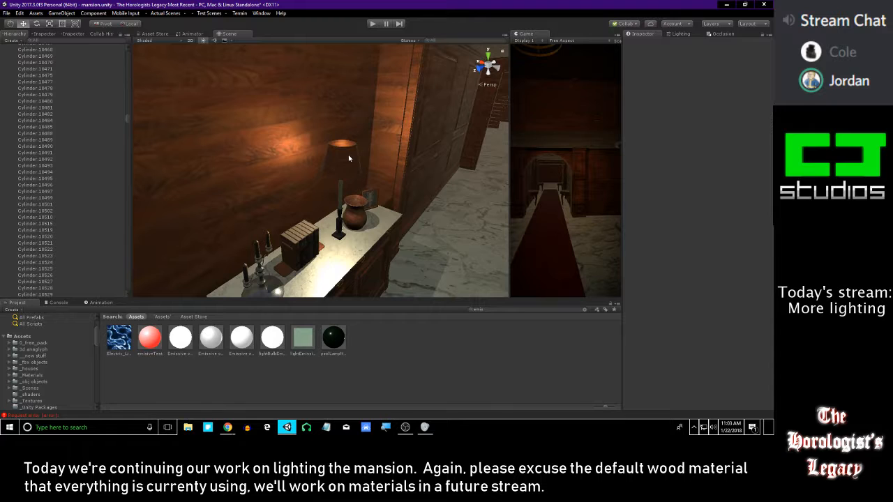
{"action": "left_click", "coordinate": [348, 159]}
{"action": "key", "text": "f"}
{"action": "left_click_drag", "start_coordinate": [360, 253], "coordinate": [549, 251], "text": "alt"}
{"action": "left_click", "coordinate": [422, 364]}
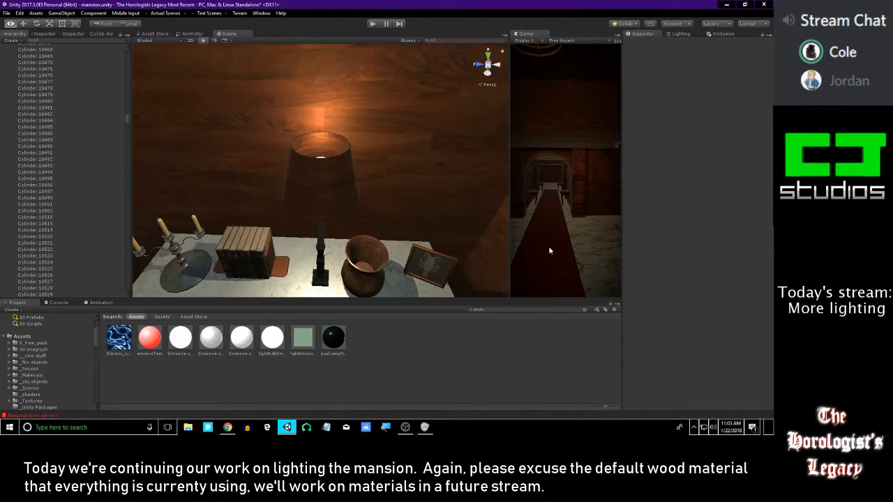
{"action": "left_click", "coordinate": [585, 310]}
{"action": "left_click_drag", "start_coordinate": [444, 224], "coordinate": [330, 209], "text": "alt"}
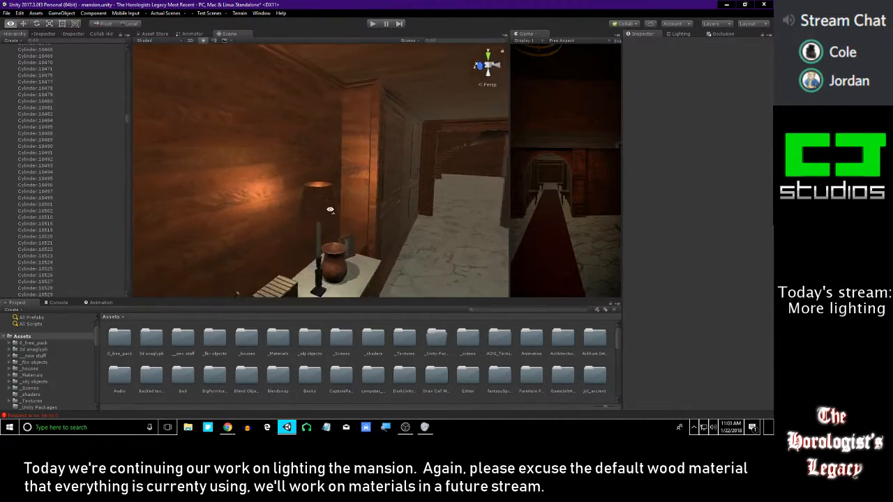
{"action": "right_click_drag", "start_coordinate": [330, 209], "coordinate": [325, 227]}
{"action": "key", "text": "w"}
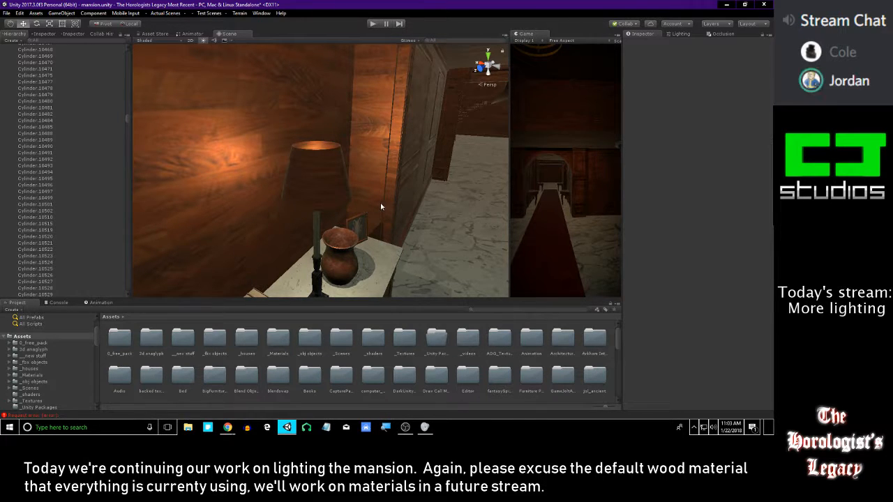
Examine the framed picture and other objects on the hallway cabinet under the table lamp's light
{"action": "key", "text": "s"}
{"action": "right_click_drag", "start_coordinate": [362, 193], "coordinate": [419, 259]}
{"action": "key", "text": "s"}
{"action": "key", "text": "shift+space"}
{"action": "key", "text": "w"}
{"action": "right_click_drag", "start_coordinate": [524, 332], "coordinate": [515, 324]}
{"action": "key", "text": "shift+space"}
{"action": "left_click", "coordinate": [486, 366]}
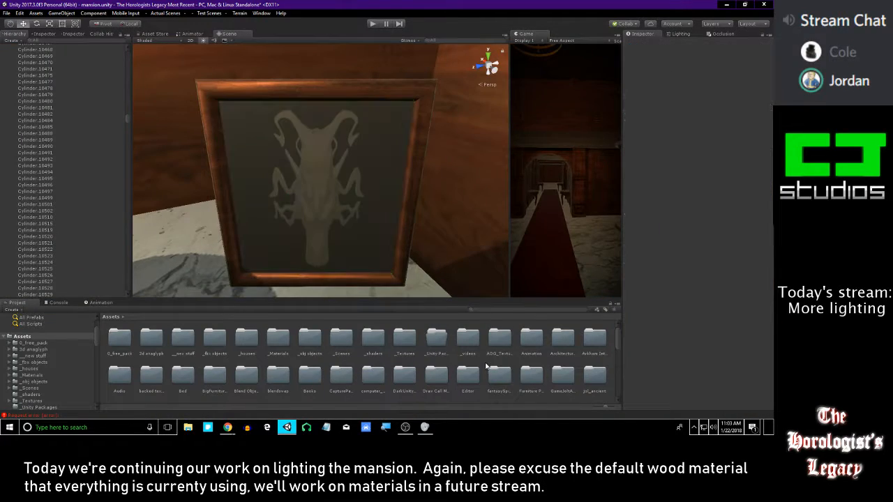
{"action": "key", "text": "shift+space"}
{"action": "right_click_drag", "start_coordinate": [330, 210], "coordinate": [268, 166]}
{"action": "key", "text": "shift+space"}
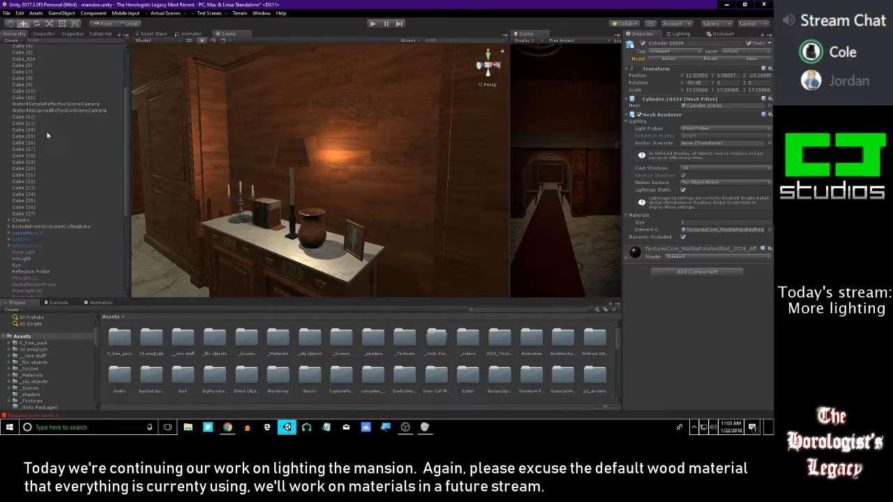
Switch the table lamp's point light off and back on to compare the cabinet's lighting
{"action": "scroll", "coordinate": [36, 120], "scroll_direction": "down", "scroll_amount": 10}
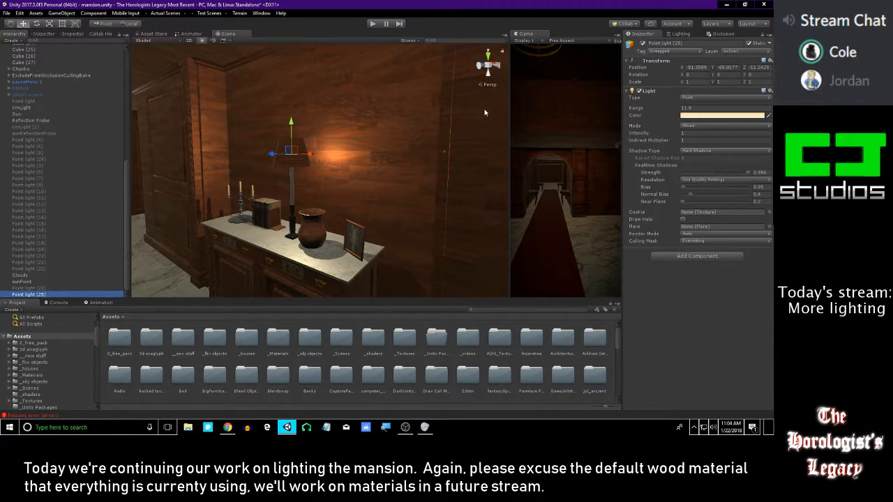
{"action": "left_click", "coordinate": [643, 44]}
{"action": "right_click_drag", "start_coordinate": [312, 210], "coordinate": [384, 221]}
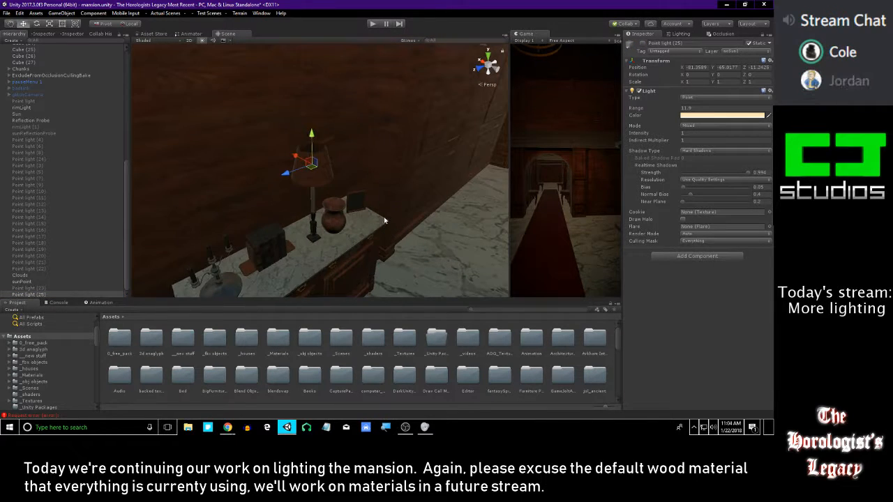
{"action": "left_click", "coordinate": [643, 44]}
Duplicate the table lamp's point light, move the copy away along the hallway, and deactivate the original light
{"action": "right_click_drag", "start_coordinate": [293, 112], "coordinate": [342, 103]}
{"action": "left_click_drag", "start_coordinate": [334, 95], "coordinate": [231, 133]}
{"action": "right_click_drag", "start_coordinate": [230, 133], "coordinate": [322, 124]}
{"action": "left_click_drag", "start_coordinate": [321, 124], "coordinate": [422, 135]}
{"action": "right_click_drag", "start_coordinate": [422, 134], "coordinate": [378, 183]}
{"action": "left_click", "coordinate": [721, 427]}
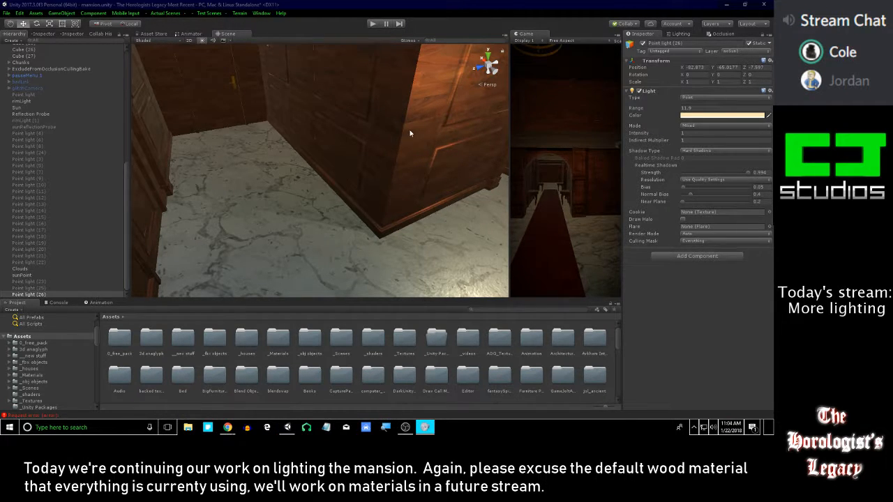
Move the duplicated point light through the hallway to the candle sconce on the wood-panelled wall
{"action": "right_click_drag", "start_coordinate": [382, 151], "coordinate": [195, 114]}
{"action": "right_click_drag", "start_coordinate": [136, 111], "coordinate": [261, 175]}
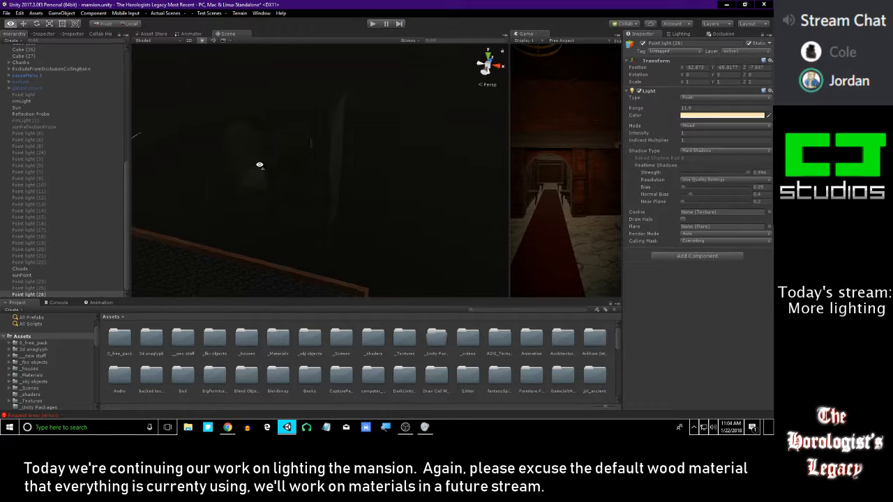
{"action": "right_click_drag", "start_coordinate": [275, 136], "coordinate": [279, 137]}
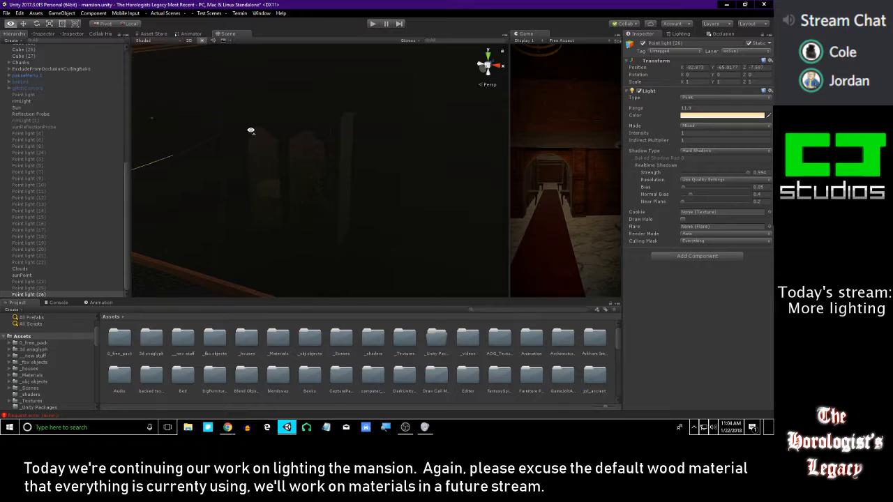
{"action": "right_click_drag", "start_coordinate": [320, 146], "coordinate": [60, 185]}
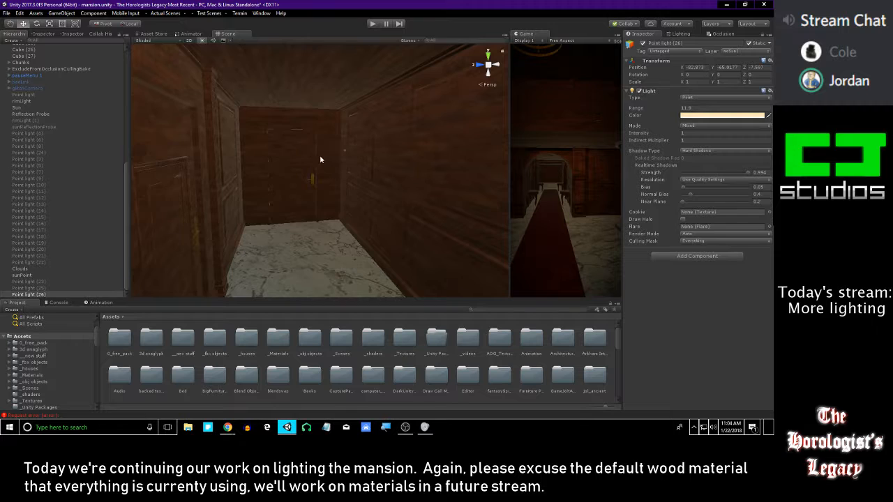
{"action": "right_click_drag", "start_coordinate": [321, 159], "coordinate": [301, 163]}
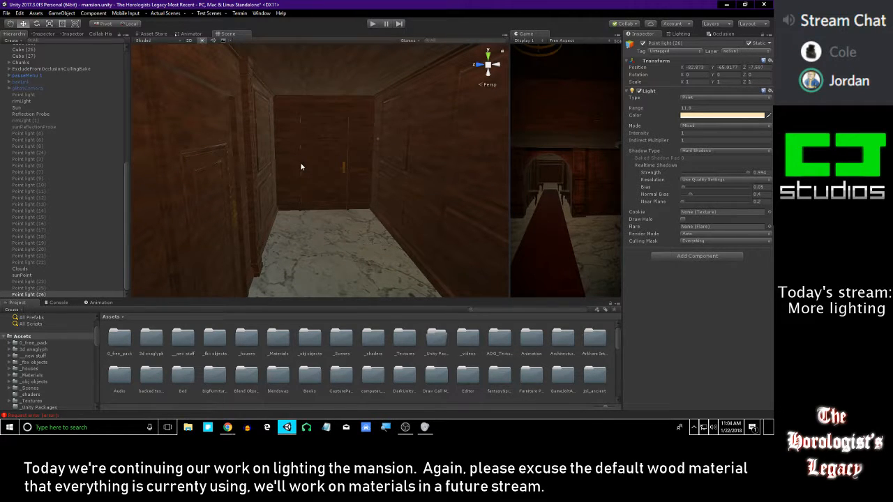
{"action": "right_click_drag", "start_coordinate": [312, 169], "coordinate": [320, 218]}
{"action": "right_click_drag", "start_coordinate": [256, 219], "coordinate": [409, 153]}
{"action": "right_click_drag", "start_coordinate": [458, 137], "coordinate": [474, 159]}
{"action": "left_click_drag", "start_coordinate": [438, 148], "coordinate": [242, 135]}
{"action": "right_click_drag", "start_coordinate": [244, 137], "coordinate": [259, 144]}
{"action": "left_click_drag", "start_coordinate": [340, 145], "coordinate": [178, 136]}
{"action": "right_click_drag", "start_coordinate": [178, 136], "coordinate": [260, 157]}
{"action": "left_click_drag", "start_coordinate": [314, 183], "coordinate": [260, 100]}
{"action": "right_click_drag", "start_coordinate": [311, 159], "coordinate": [177, 146]}
{"action": "left_click_drag", "start_coordinate": [229, 142], "coordinate": [227, 123]}
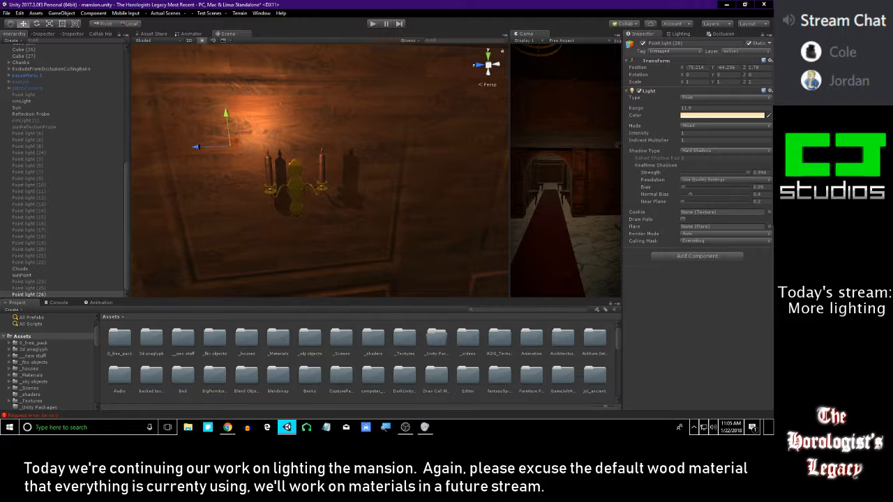
Center the point light between the wall sconce's two candles, at X -75.03 and Z 1.438
{"action": "key", "text": "alt+Tab"}
{"action": "right_click_drag", "start_coordinate": [353, 155], "coordinate": [318, 137]}
{"action": "left_click_drag", "start_coordinate": [231, 152], "coordinate": [300, 153]}
{"action": "key", "text": "f"}
{"action": "scroll", "coordinate": [474, 138], "scroll_direction": "up", "scroll_amount": 15}
{"action": "right_click_drag", "start_coordinate": [474, 138], "coordinate": [397, 203]}
{"action": "left_click_drag", "start_coordinate": [397, 204], "coordinate": [359, 264], "text": "alt"}
{"action": "left_click_drag", "start_coordinate": [310, 182], "coordinate": [454, 82]}
{"action": "key", "text": "ctrl+z"}
{"action": "scroll", "coordinate": [363, 139], "scroll_direction": "down", "scroll_amount": 4}
Set the sconce light's shadow Bias to 0, Normal Bias to 0.44 and Near Plane to 0.1
{"action": "left_click_drag", "start_coordinate": [320, 164], "coordinate": [120, 110], "text": "alt"}
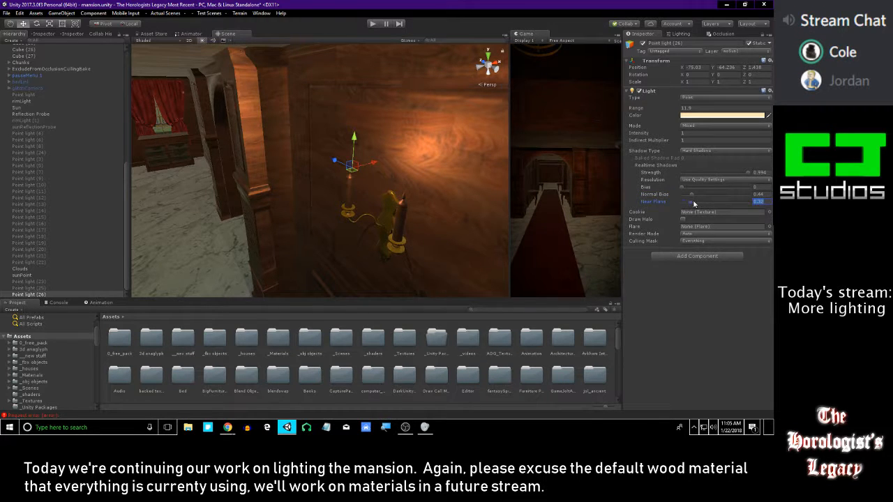
{"action": "left_click_drag", "start_coordinate": [492, 185], "coordinate": [485, 69], "text": "alt"}
{"action": "key", "text": "f"}
{"action": "right_click_drag", "start_coordinate": [483, 73], "coordinate": [466, 117], "text": "alt"}
{"action": "right_click_drag", "start_coordinate": [293, 172], "coordinate": [315, 137], "text": "alt"}
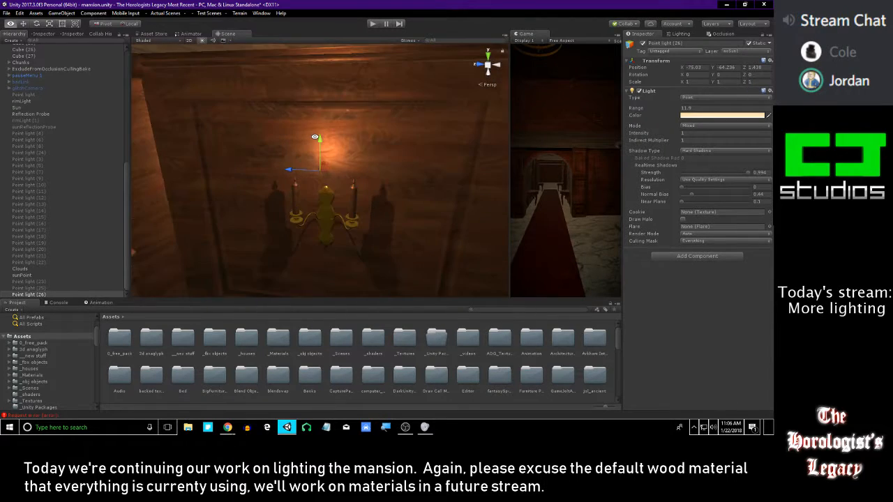
Lower the sconce light to Y -64.392 and move it toward the wall to X -74.858
{"action": "mouse_move", "coordinate": [283, 150]}
{"action": "left_mouse_down", "text": "alt"}
{"action": "mouse_move", "coordinate": [393, 147]}
{"action": "mouse_move", "coordinate": [372, 193]}
{"action": "mouse_move", "coordinate": [487, 36]}
{"action": "mouse_move", "coordinate": [261, 23]}
{"action": "mouse_move", "coordinate": [155, 102]}
{"action": "mouse_move", "coordinate": [107, 152]}
{"action": "mouse_move", "coordinate": [286, 140]}
{"action": "left_mouse_up", "text": "alt"}
{"action": "left_click_drag", "start_coordinate": [326, 163], "coordinate": [454, 169], "text": "alt"}
{"action": "scroll", "coordinate": [318, 231], "scroll_direction": "up", "scroll_amount": 3}
{"action": "middle_click_drag", "start_coordinate": [319, 231], "coordinate": [409, 214]}
{"action": "left_click_drag", "start_coordinate": [395, 215], "coordinate": [354, 259], "text": "alt"}
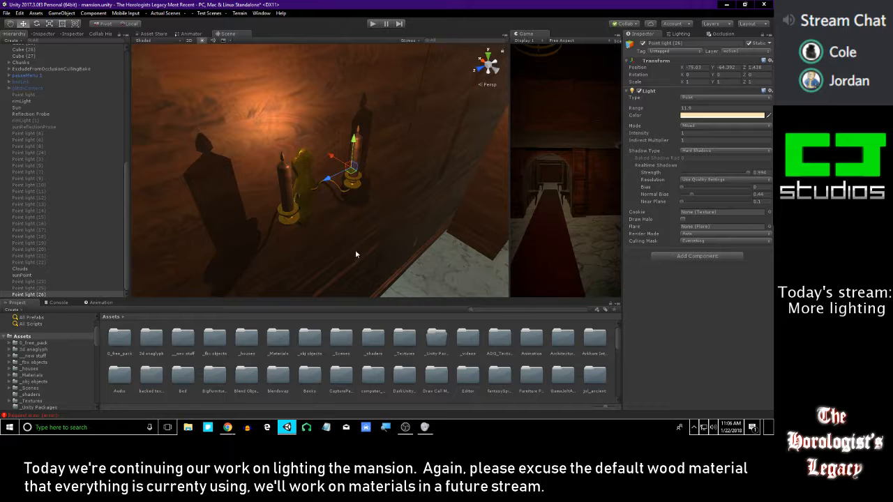
{"action": "left_click_drag", "start_coordinate": [332, 155], "coordinate": [302, 136]}
{"action": "right_click_drag", "start_coordinate": [315, 142], "coordinate": [229, 130]}
{"action": "key", "text": "s"}
{"action": "key", "text": "w"}
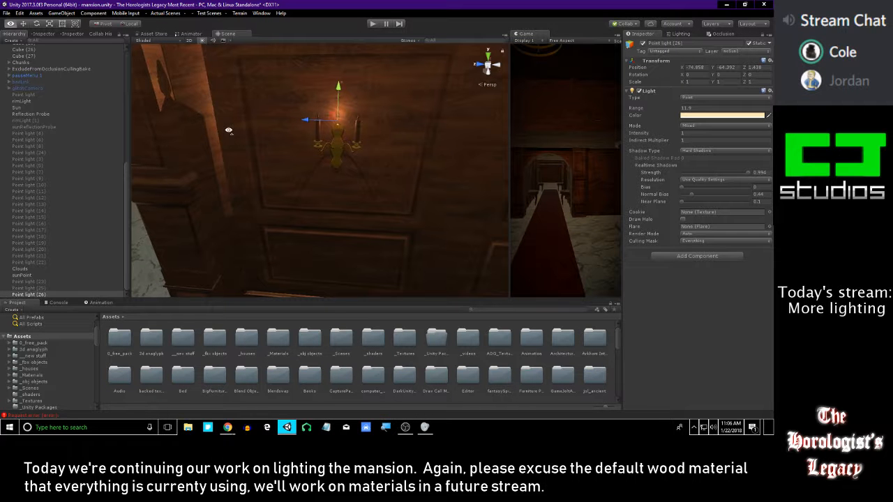
Locate the wall panel's wood material in the assets and apply a dark material from the __Nice wood folder to the wall
{"action": "right_click_drag", "start_coordinate": [142, 241], "coordinate": [163, 208]}
{"action": "key", "text": "a"}
{"action": "left_click", "coordinate": [263, 123]}
{"action": "right_click_drag", "start_coordinate": [265, 123], "coordinate": [341, 187]}
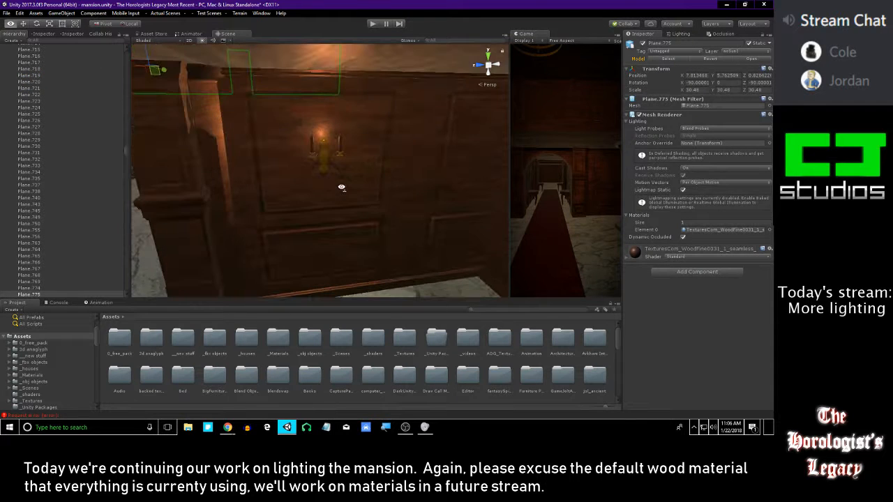
{"action": "left_click", "coordinate": [699, 230]}
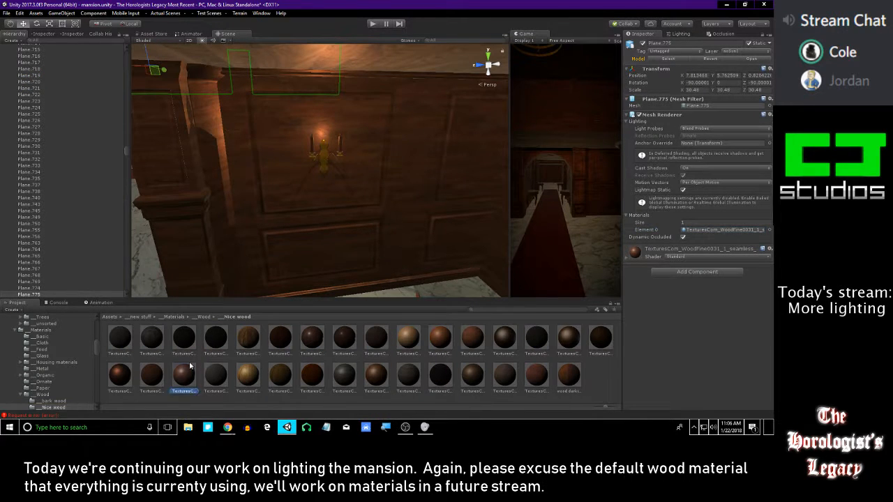
{"action": "left_click_drag", "start_coordinate": [190, 365], "coordinate": [278, 214]}
{"action": "key", "text": "w"}
{"action": "right_click_drag", "start_coordinate": [285, 225], "coordinate": [257, 222]}
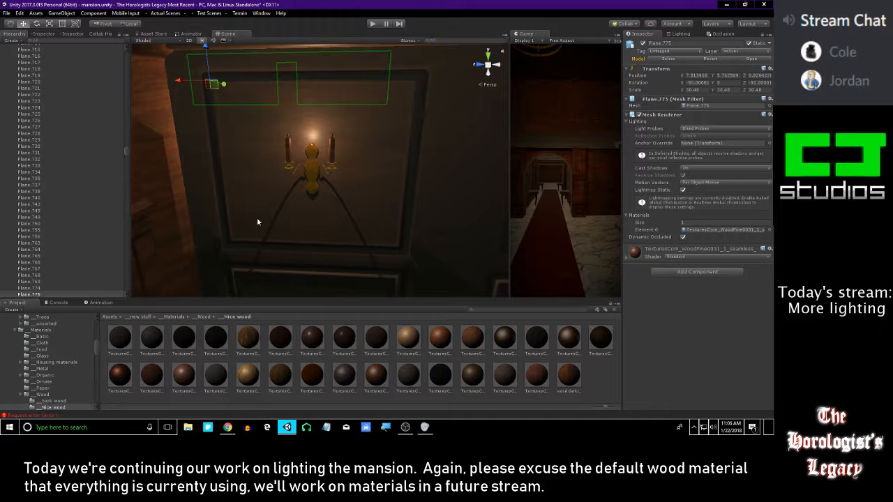
Examine the sconce's glow and shadows on the dark wall from several angles around the room
{"action": "left_click", "coordinate": [601, 399]}
{"action": "right_click_drag", "start_coordinate": [385, 194], "coordinate": [328, 191]}
{"action": "key", "text": "s"}
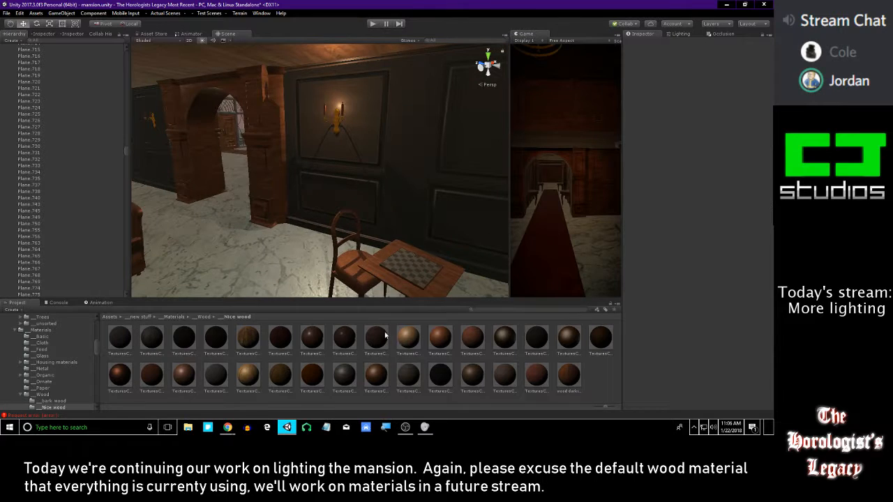
{"action": "key", "text": "w"}
{"action": "right_click_drag", "start_coordinate": [237, 230], "coordinate": [228, 203]}
{"action": "right_click_drag", "start_coordinate": [328, 209], "coordinate": [418, 218]}
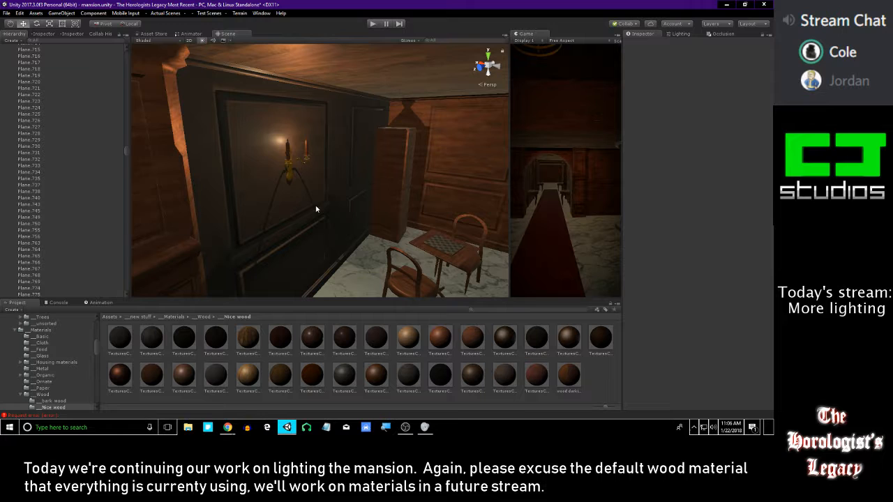
{"action": "right_click_drag", "start_coordinate": [351, 193], "coordinate": [309, 197]}
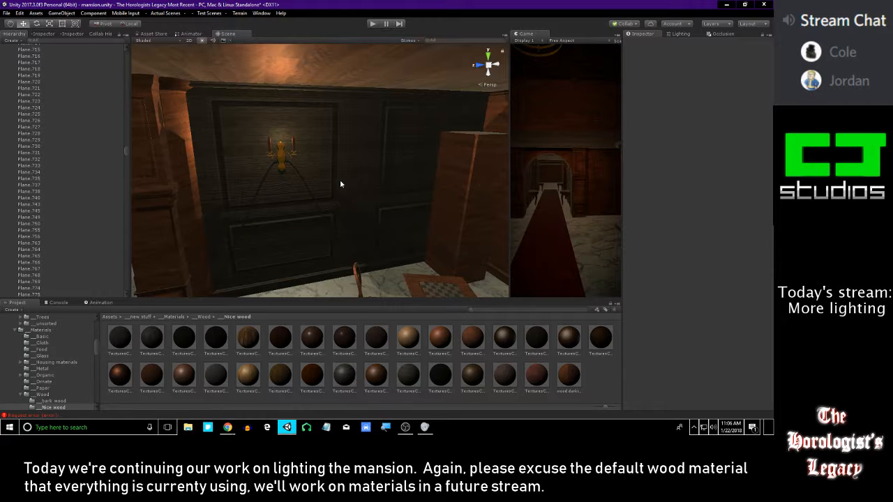
{"action": "right_click_drag", "start_coordinate": [377, 188], "coordinate": [424, 242]}
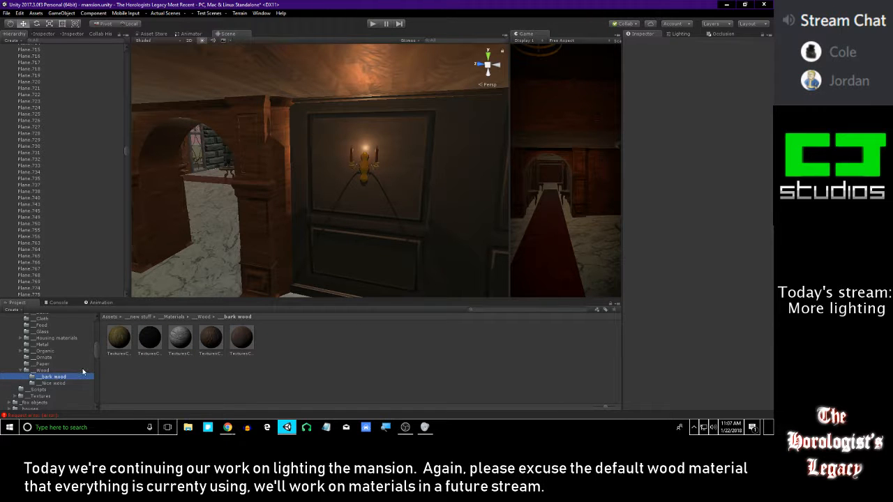
Try two materials from the __bark wood folder on the dark wall, undoing each one
{"action": "scroll", "coordinate": [83, 370], "scroll_direction": "up", "scroll_amount": 1}
{"action": "left_click_drag", "start_coordinate": [187, 340], "coordinate": [333, 222]}
{"action": "right_click_drag", "start_coordinate": [334, 223], "coordinate": [309, 197]}
{"action": "key", "text": "ctrl+z"}
{"action": "left_click_drag", "start_coordinate": [209, 349], "coordinate": [360, 187]}
{"action": "right_click_drag", "start_coordinate": [298, 265], "coordinate": [390, 191]}
{"action": "key", "text": "ctrl+z"}
Activate Point lights (4) through (21) together to check their effect, and deactivate them again
{"action": "scroll", "coordinate": [51, 215], "scroll_direction": "up", "scroll_amount": 1}
{"action": "scroll", "coordinate": [55, 217], "scroll_direction": "down", "scroll_amount": 10}
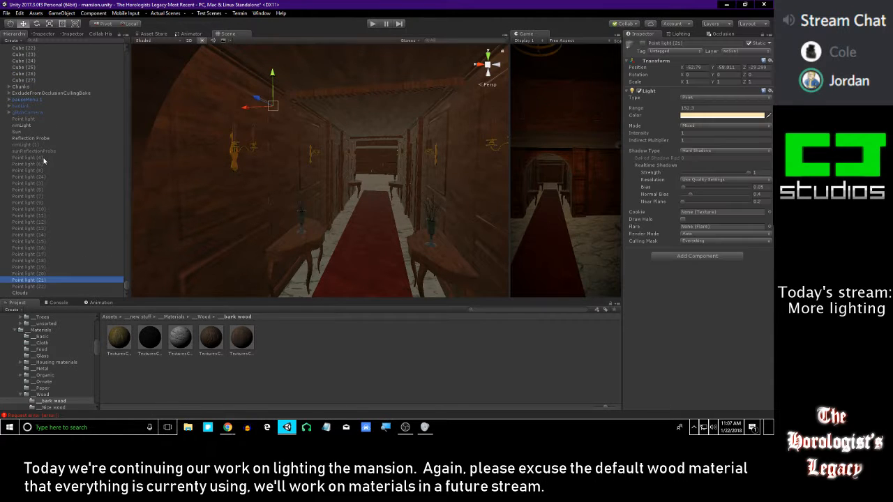
{"action": "left_click", "coordinate": [42, 156], "text": "shift"}
{"action": "left_click", "coordinate": [641, 45]}
{"action": "right_click_drag", "start_coordinate": [349, 115], "coordinate": [419, 119]}
{"action": "key", "text": "w"}
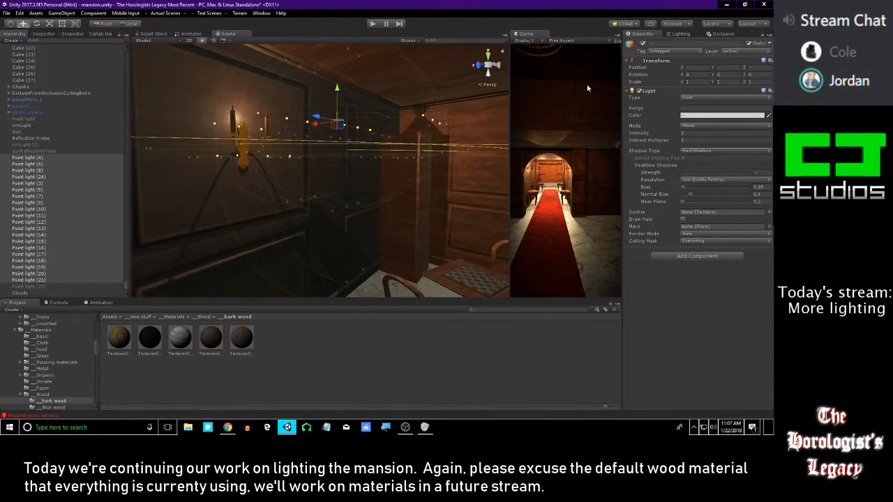
{"action": "left_click", "coordinate": [642, 43]}
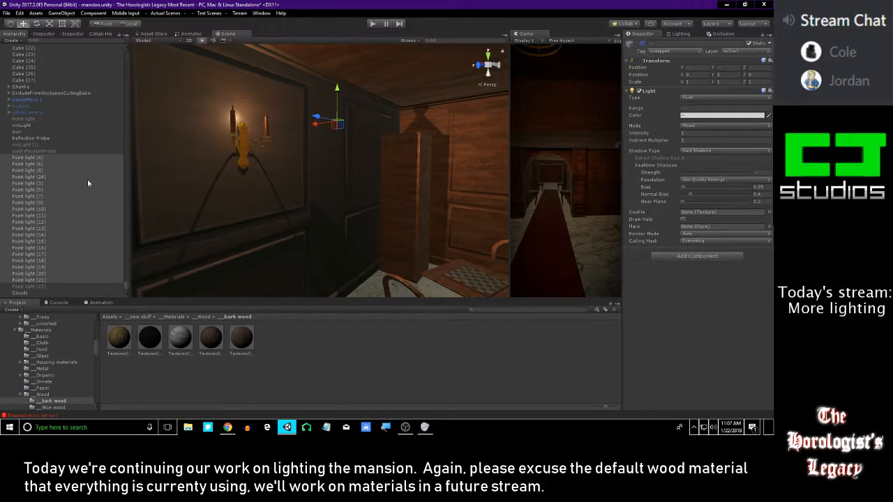
Duplicate Point light (26) and center the copy over the matching candle sconce beyond the archway
{"action": "scroll", "coordinate": [82, 197], "scroll_direction": "down", "scroll_amount": 2}
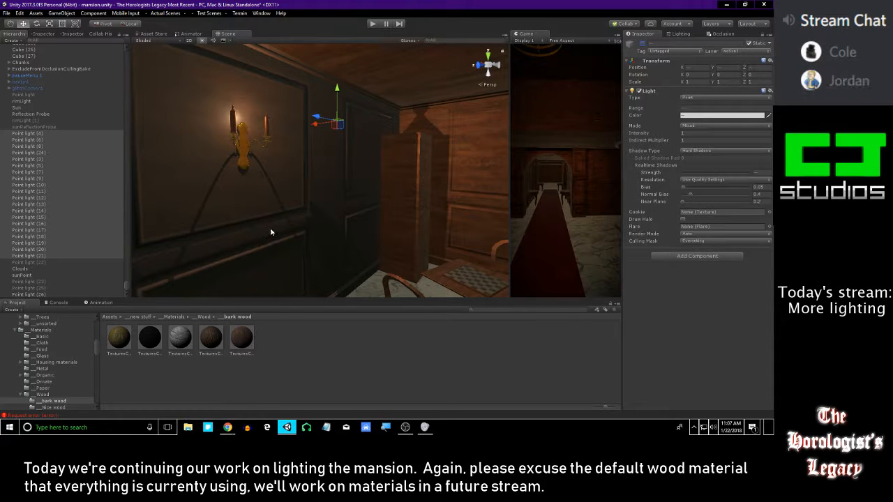
{"action": "left_click", "coordinate": [48, 288]}
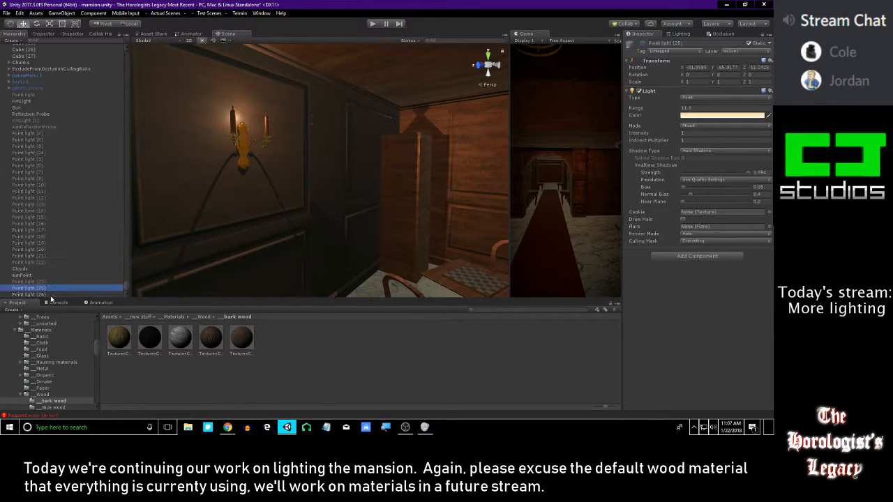
{"action": "key", "text": "alt+Tab"}
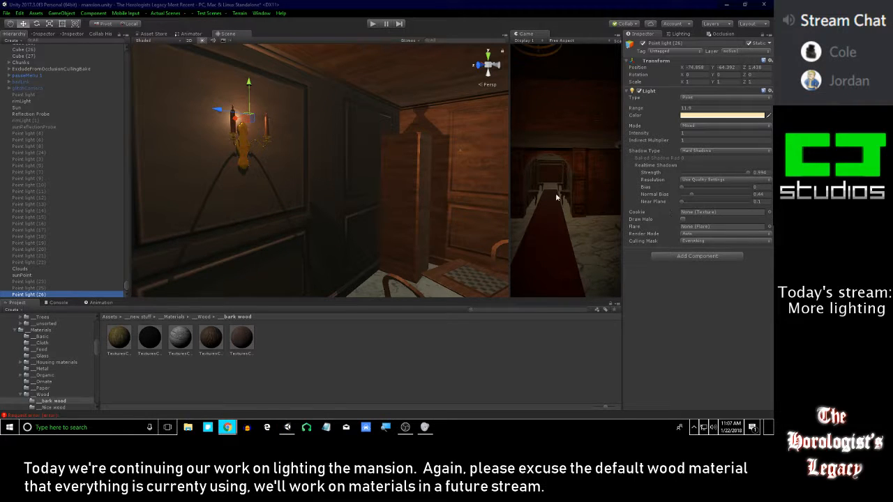
{"action": "right_click_drag", "start_coordinate": [332, 166], "coordinate": [296, 173]}
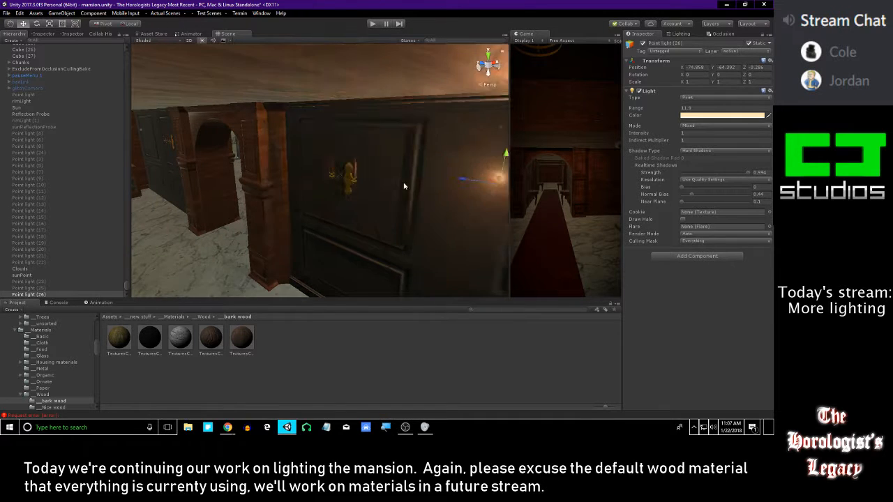
{"action": "key", "text": "ctrl+d"}
{"action": "left_click_drag", "start_coordinate": [320, 158], "coordinate": [92, 130]}
{"action": "right_click_drag", "start_coordinate": [363, 145], "coordinate": [420, 141]}
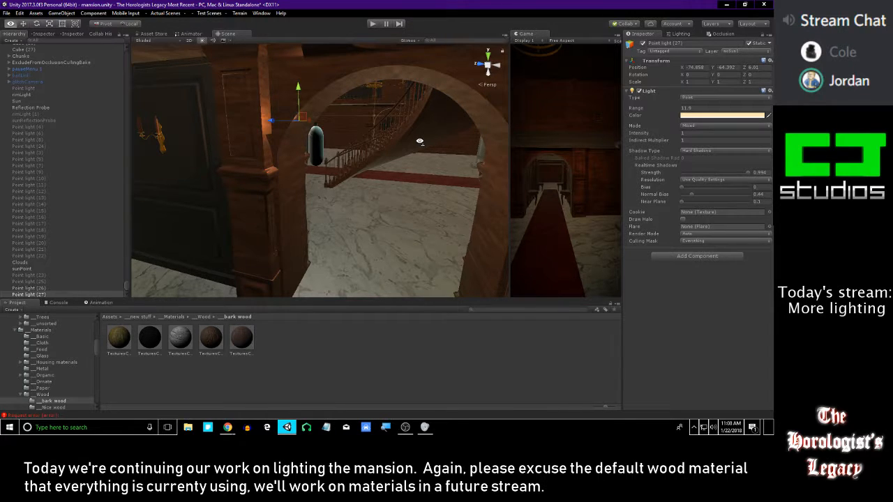
{"action": "right_click_drag", "start_coordinate": [419, 141], "coordinate": [314, 175]}
{"action": "key", "text": "w"}
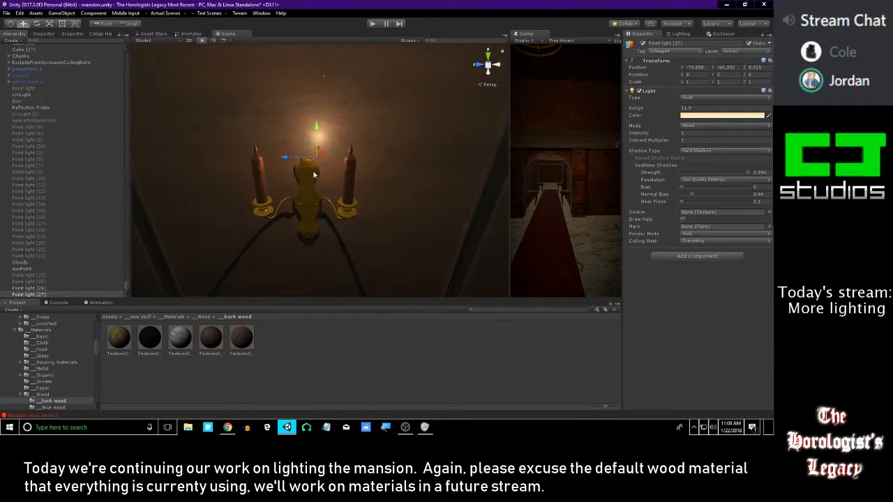
{"action": "left_click_drag", "start_coordinate": [284, 161], "coordinate": [280, 160]}
Select both sconce point lights and set their Intensity to 1.9
{"action": "key", "text": "s"}
{"action": "right_click_drag", "start_coordinate": [281, 160], "coordinate": [214, 150]}
{"action": "right_click_drag", "start_coordinate": [152, 160], "coordinate": [319, 177]}
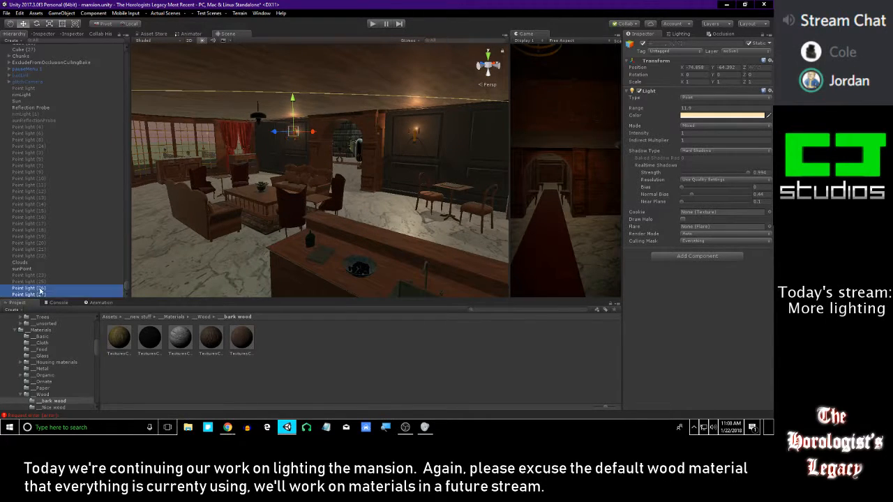
{"action": "right_click_drag", "start_coordinate": [504, 145], "coordinate": [452, 143]}
{"action": "key", "text": "d"}
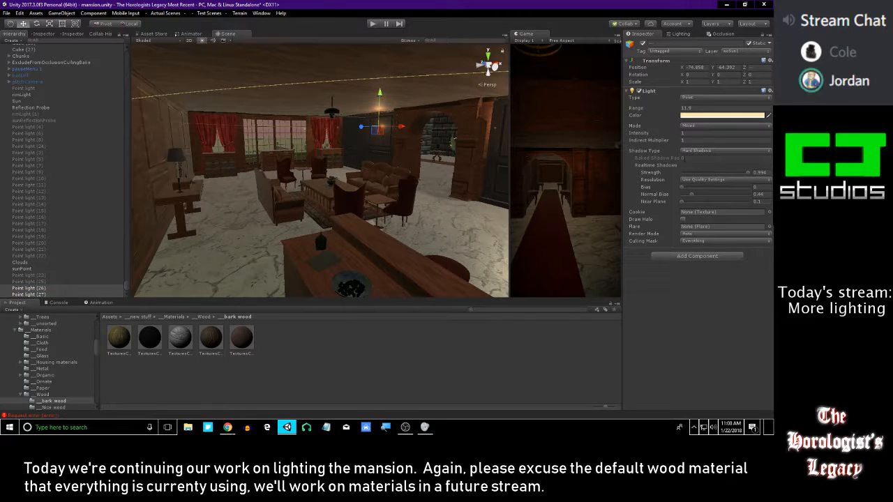
{"action": "left_click_drag", "start_coordinate": [666, 136], "coordinate": [60, 216]}
{"action": "right_click_drag", "start_coordinate": [268, 200], "coordinate": [301, 203]}
{"action": "key", "text": "d"}
{"action": "key", "text": "ctrl+z"}
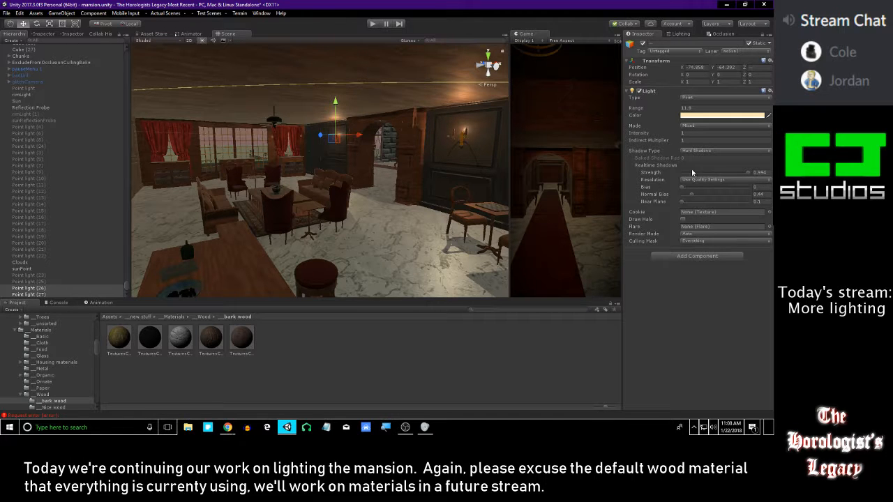
{"action": "right_click_drag", "start_coordinate": [368, 131], "coordinate": [127, 154]}
{"action": "right_click_drag", "start_coordinate": [332, 147], "coordinate": [449, 183]}
{"action": "right_click_drag", "start_coordinate": [265, 148], "coordinate": [391, 105]}
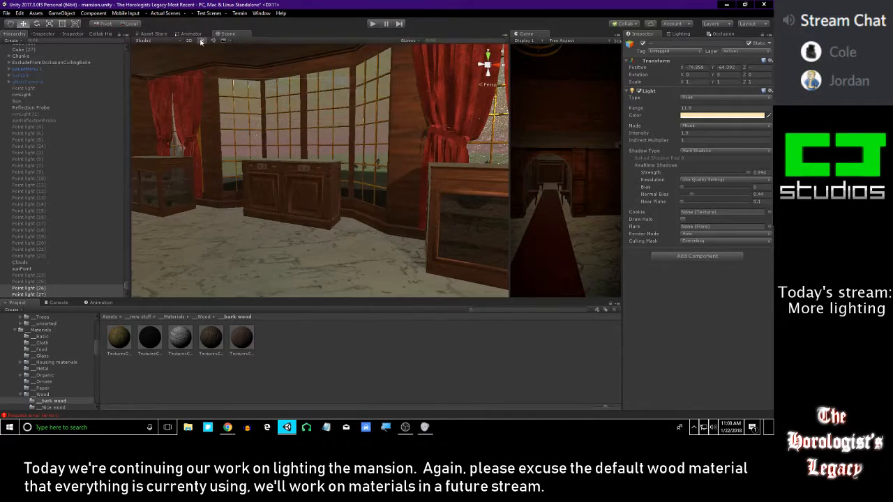
Compare the room with scene lighting off and on, and look back at the first sconce
{"action": "left_click", "coordinate": [201, 41]}
{"action": "left_click", "coordinate": [200, 40]}
{"action": "right_click_drag", "start_coordinate": [406, 181], "coordinate": [385, 128]}
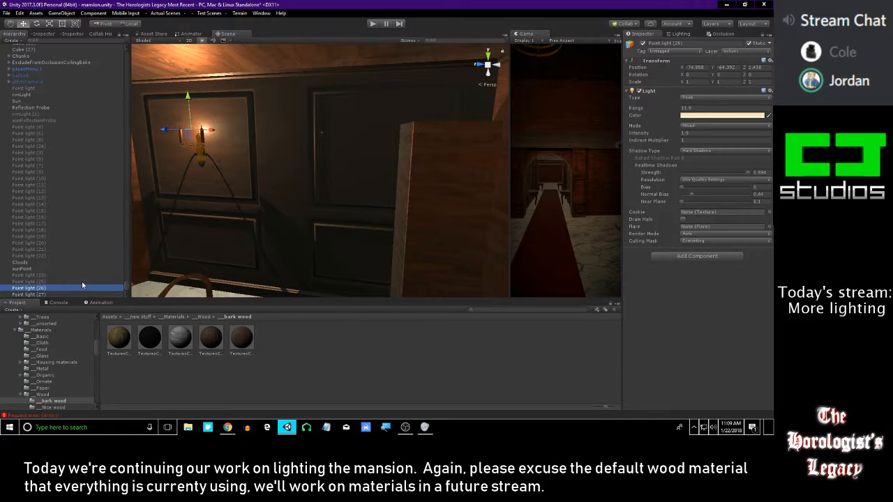
Duplicate a sconce point light and move the copy up to the round ceiling lamp above the bar
{"action": "right_click_drag", "start_coordinate": [320, 218], "coordinate": [260, 158]}
{"action": "right_click_drag", "start_coordinate": [506, 156], "coordinate": [410, 130]}
{"action": "right_click_drag", "start_coordinate": [452, 152], "coordinate": [355, 122]}
{"action": "left_click_drag", "start_coordinate": [355, 122], "coordinate": [384, 212], "text": "alt"}
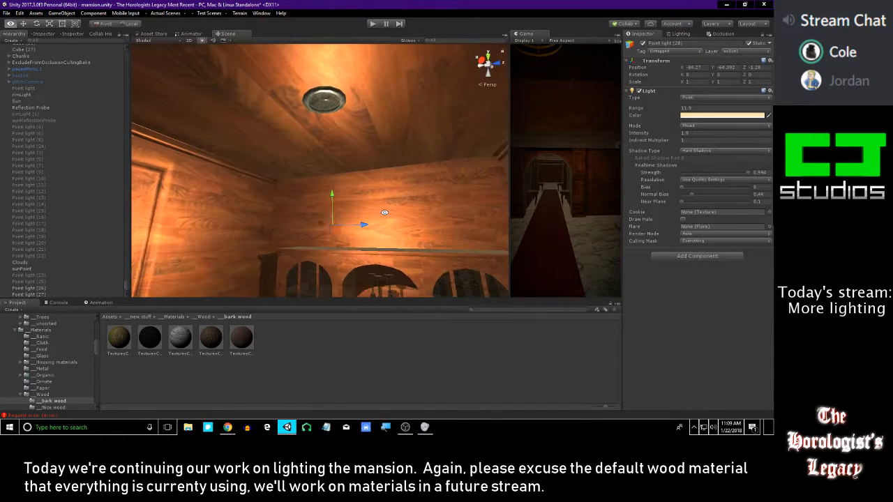
{"action": "left_click_drag", "start_coordinate": [330, 198], "coordinate": [500, 134]}
{"action": "key", "text": "alt+Tab"}
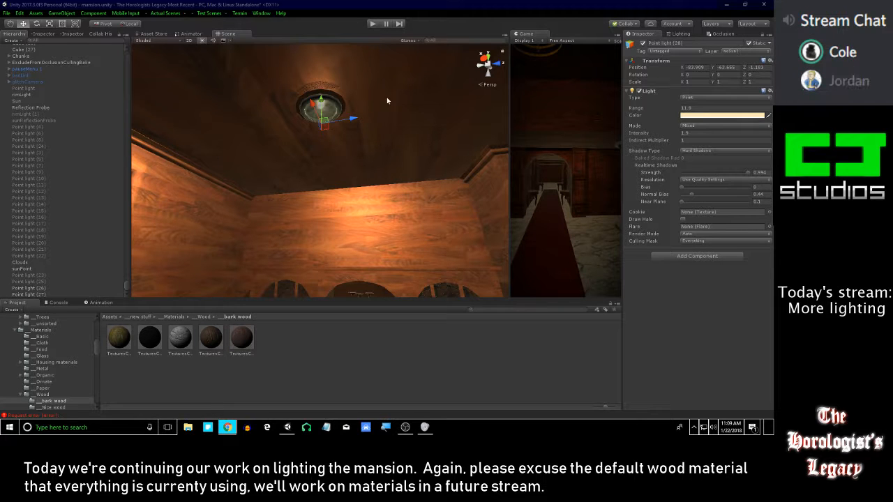
{"action": "left_click_drag", "start_coordinate": [300, 130], "coordinate": [531, 99], "text": "alt"}
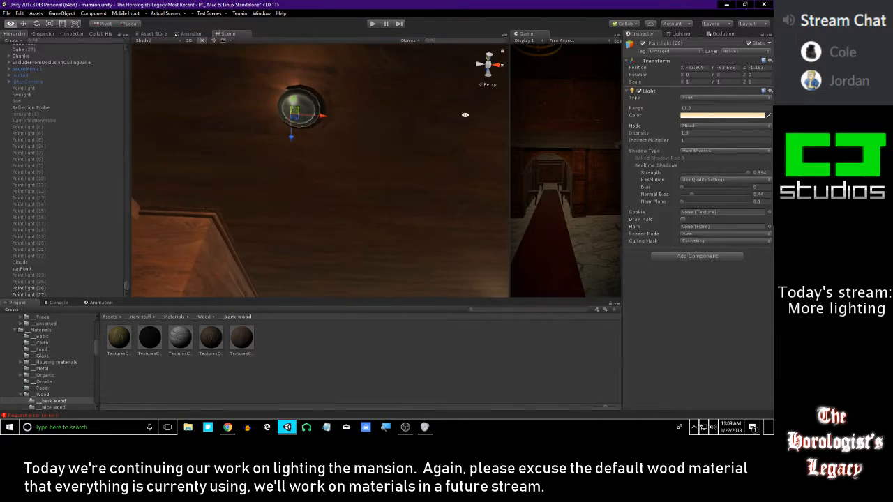
Center the copied point light horizontally within the round glass of the ceiling lamp
{"action": "scroll", "coordinate": [331, 88], "scroll_direction": "down", "scroll_amount": 10}
{"action": "scroll", "coordinate": [319, 86], "scroll_direction": "up", "scroll_amount": 10}
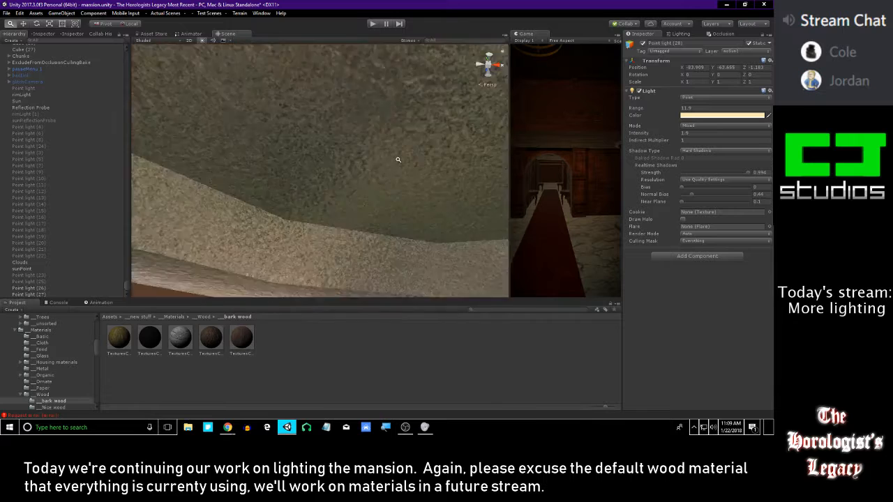
{"action": "left_click_drag", "start_coordinate": [406, 147], "coordinate": [424, 100], "text": "alt"}
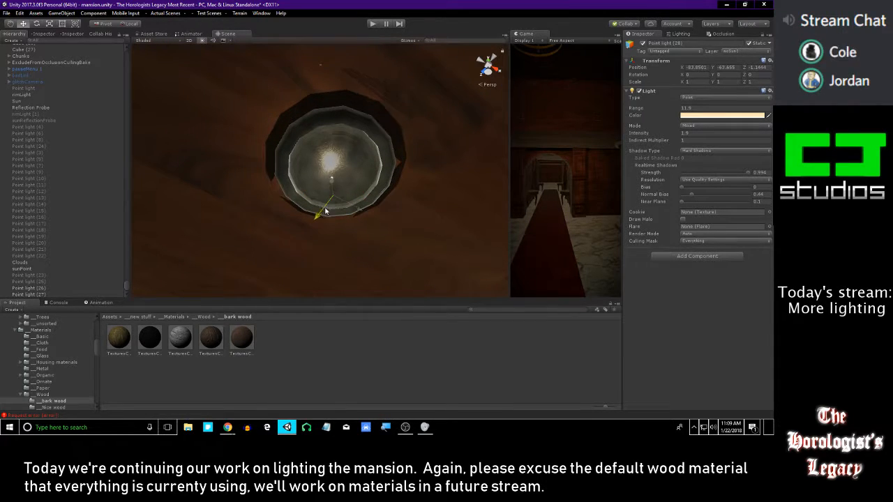
{"action": "left_click_drag", "start_coordinate": [323, 214], "coordinate": [214, 164], "text": "alt"}
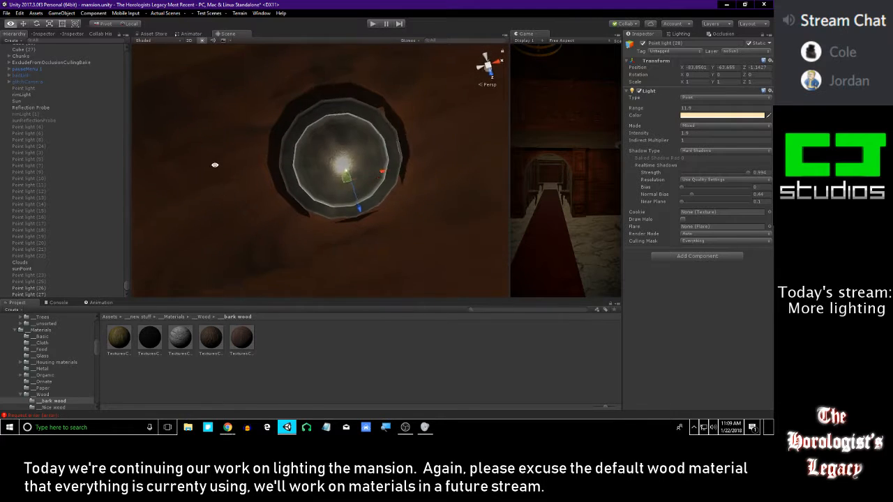
{"action": "left_click_drag", "start_coordinate": [361, 210], "coordinate": [233, 323]}
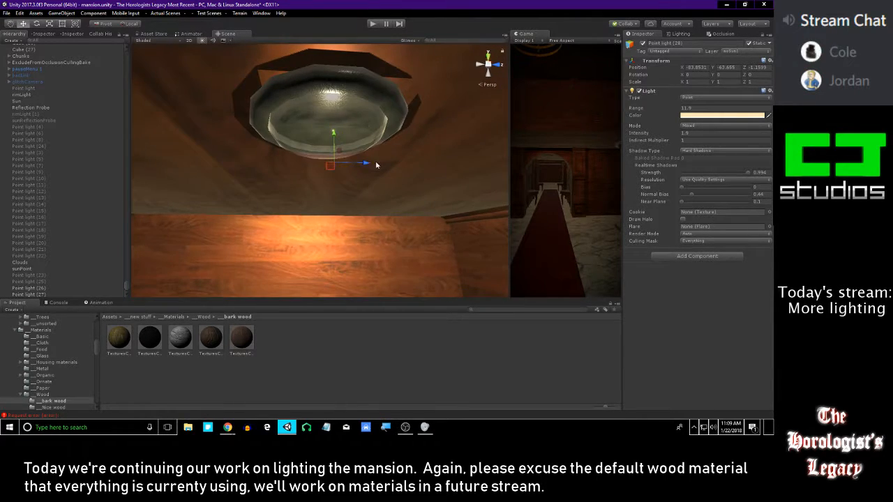
Raise the ceiling lamp's point light to a Y position of -63.588, checking how it lights the bar
{"action": "left_click_drag", "start_coordinate": [332, 129], "coordinate": [325, 182]}
{"action": "right_click_drag", "start_coordinate": [325, 183], "coordinate": [213, 188]}
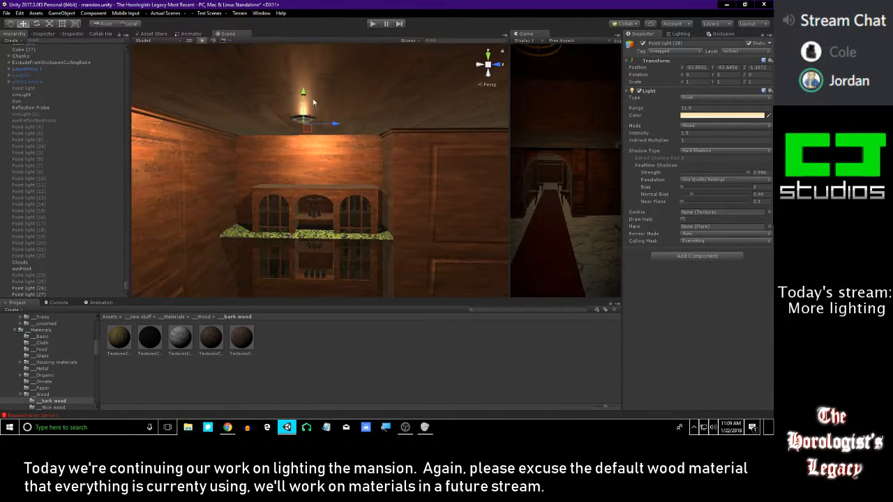
{"action": "left_click_drag", "start_coordinate": [310, 97], "coordinate": [310, 92]}
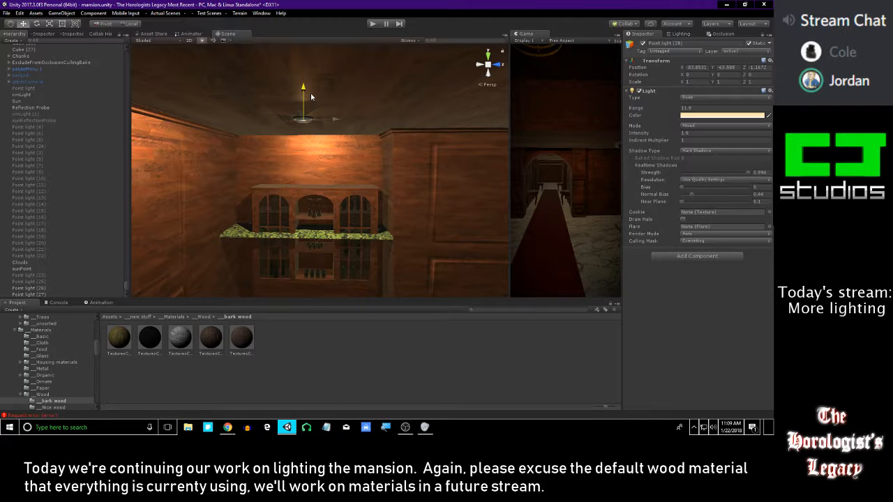
{"action": "right_click_drag", "start_coordinate": [345, 179], "coordinate": [301, 110]}
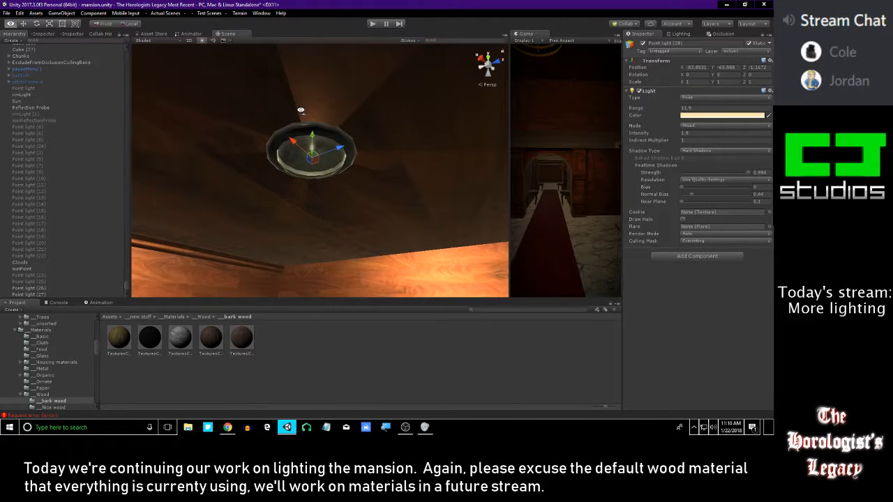
Select both the rim and the glass of the ceiling lamp and set Cast Shadows to Off
{"action": "left_click", "coordinate": [341, 139]}
{"action": "left_click", "coordinate": [326, 149], "text": "shift"}
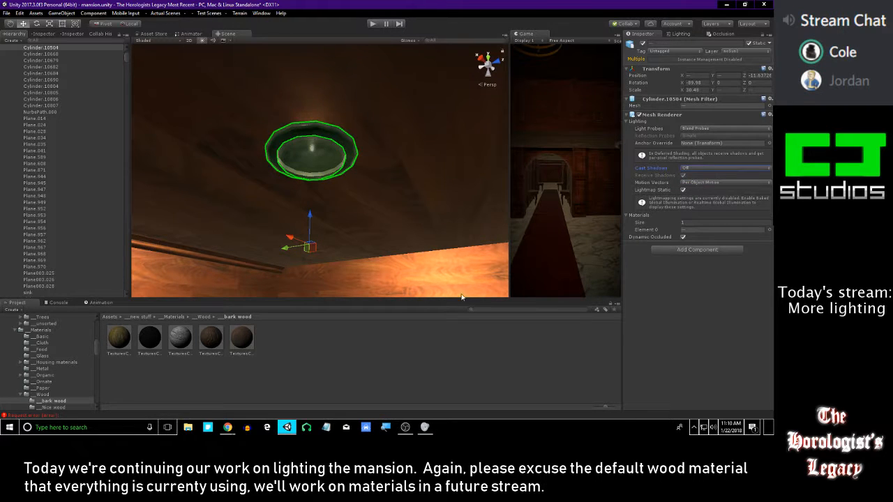
{"action": "right_click_drag", "start_coordinate": [346, 137], "coordinate": [405, 254]}
{"action": "left_click", "coordinate": [404, 255]}
{"action": "right_click_drag", "start_coordinate": [334, 104], "coordinate": [319, 127]}
{"action": "key", "text": "s"}
{"action": "left_click", "coordinate": [359, 101]}
{"action": "left_click", "coordinate": [377, 90], "text": "shift"}
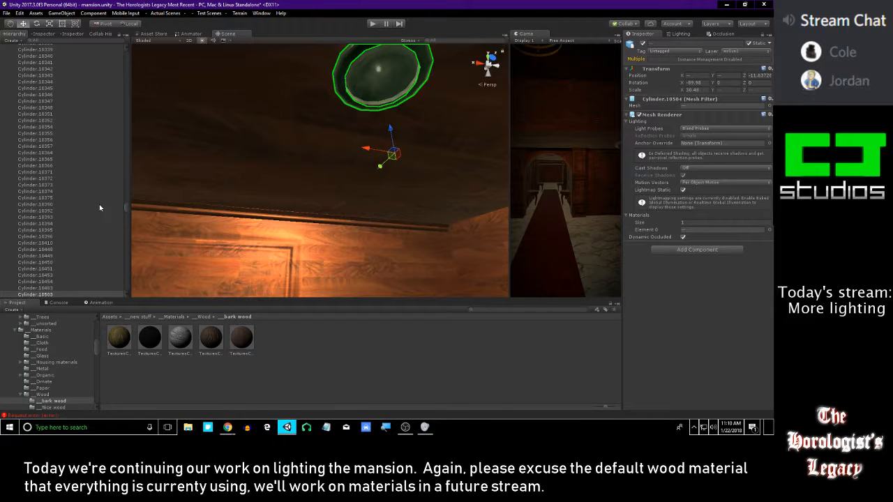
Reselect Point light (28) and raise it to a Y position of -63.565 inside the ceiling lamp
{"action": "key", "text": "Delete"}
{"action": "scroll", "coordinate": [103, 200], "scroll_direction": "down", "scroll_amount": 10}
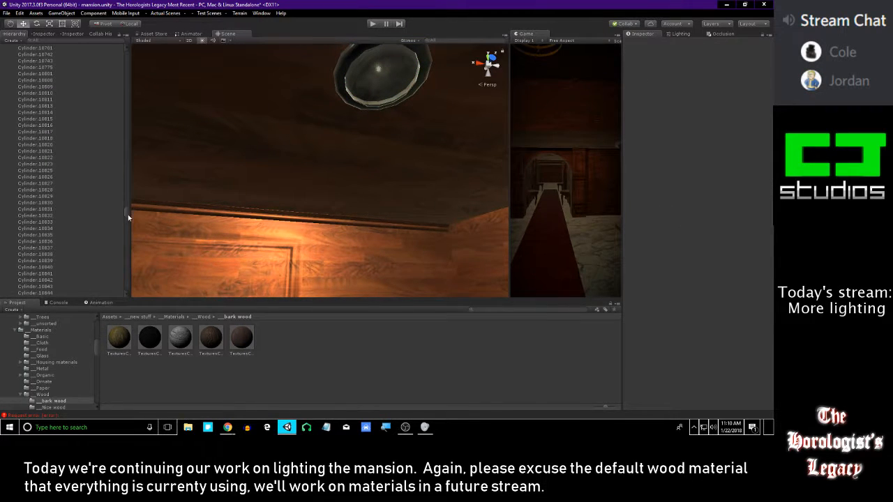
{"action": "left_click_drag", "start_coordinate": [128, 214], "coordinate": [142, 334]}
{"action": "double_click", "coordinate": [66, 295]}
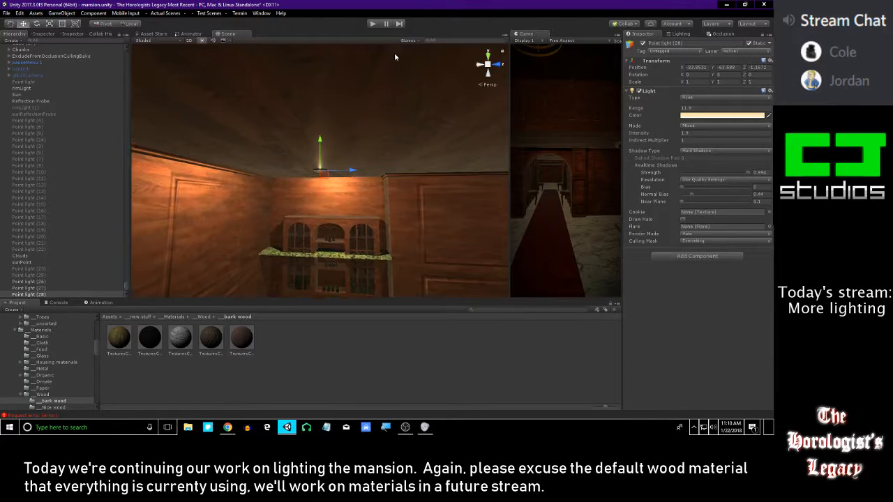
{"action": "middle_click_drag", "start_coordinate": [300, 149], "coordinate": [314, 115]}
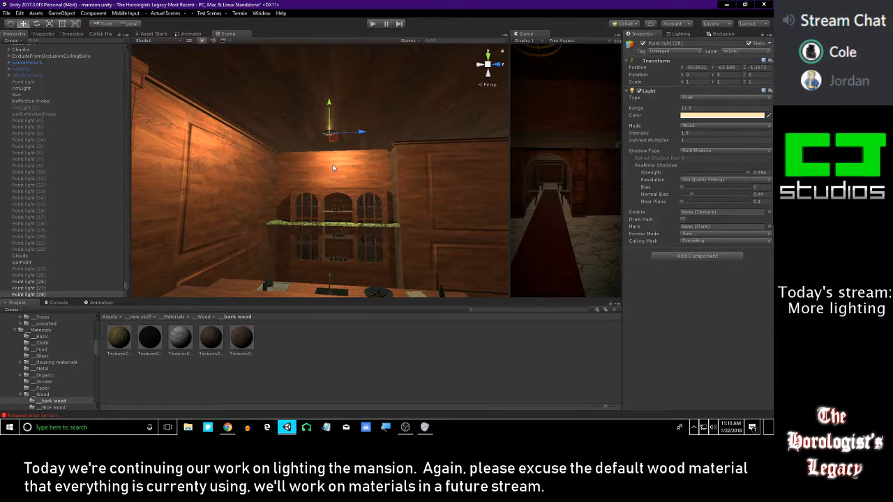
{"action": "scroll", "coordinate": [334, 168], "scroll_direction": "up", "scroll_amount": 5}
{"action": "middle_click_drag", "start_coordinate": [325, 151], "coordinate": [246, 179]}
{"action": "right_click_drag", "start_coordinate": [246, 180], "coordinate": [289, 266], "text": "alt"}
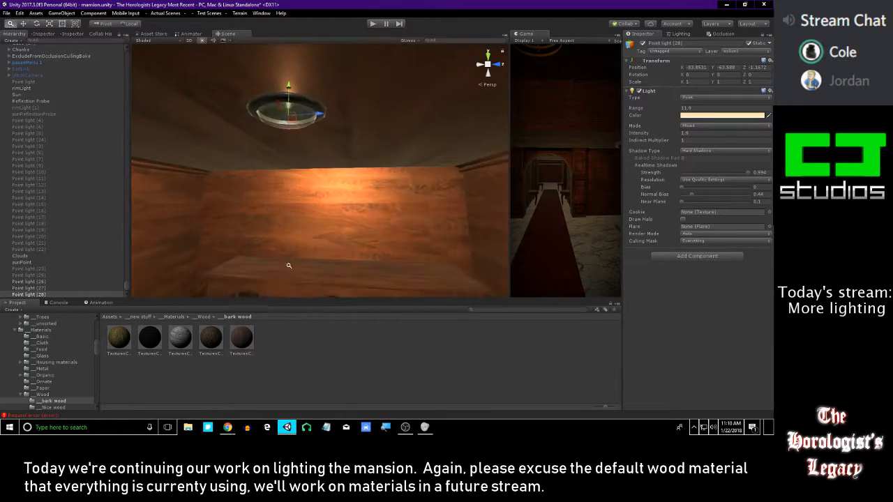
{"action": "left_click_drag", "start_coordinate": [288, 266], "coordinate": [481, 96], "text": "alt"}
{"action": "left_click_drag", "start_coordinate": [361, 94], "coordinate": [529, 106], "text": "alt"}
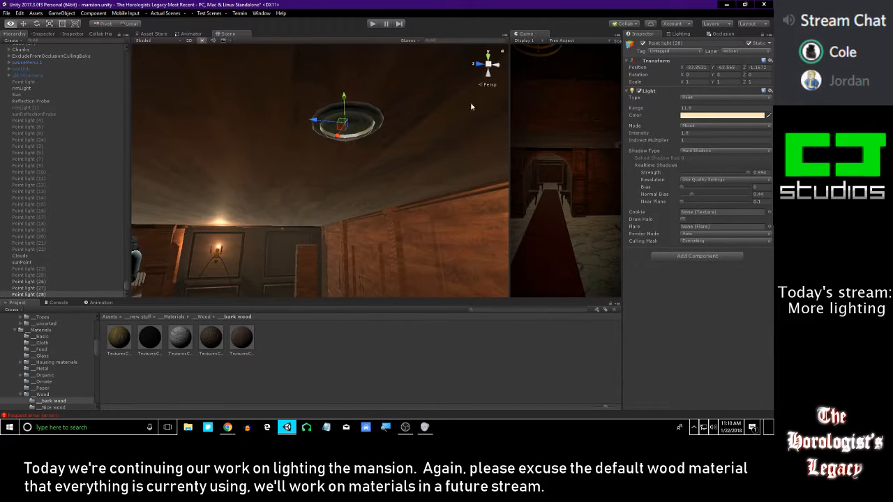
Try the ceiling lamp's point light at Y -63.648, undo that move, and lower the light slightly instead
{"action": "left_click_drag", "start_coordinate": [345, 97], "coordinate": [332, 239]}
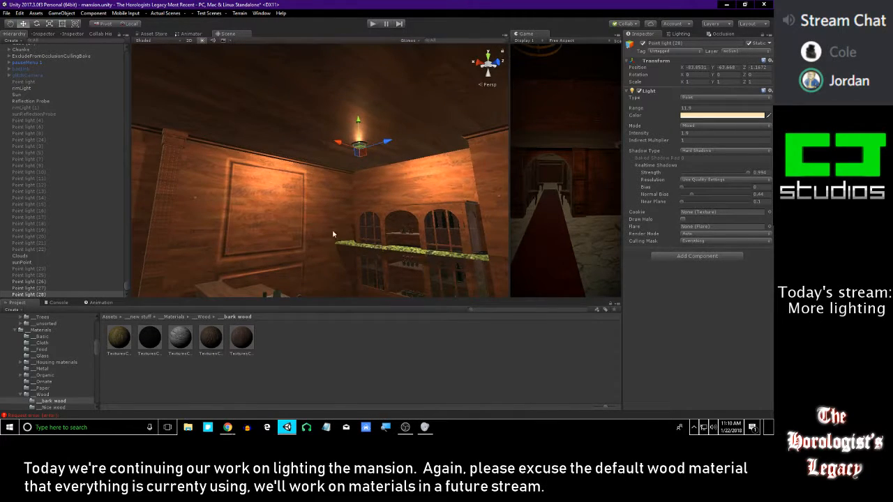
{"action": "key", "text": "ctrl+z"}
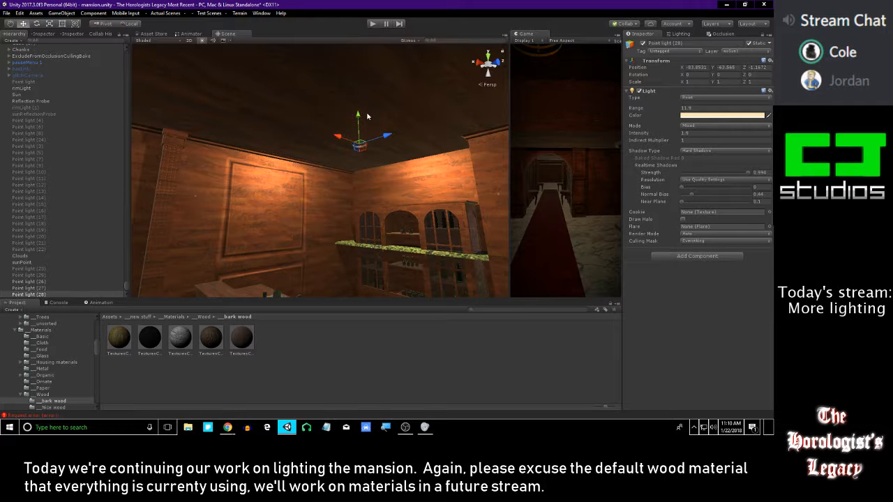
{"action": "left_click_drag", "start_coordinate": [362, 117], "coordinate": [363, 122]}
{"action": "right_click_drag", "start_coordinate": [363, 123], "coordinate": [440, 361]}
{"action": "left_click", "coordinate": [452, 357]}
Select the ivy-textured plane crossing the bar cabinet and turn off its Static flag
{"action": "left_click", "coordinate": [364, 180]}
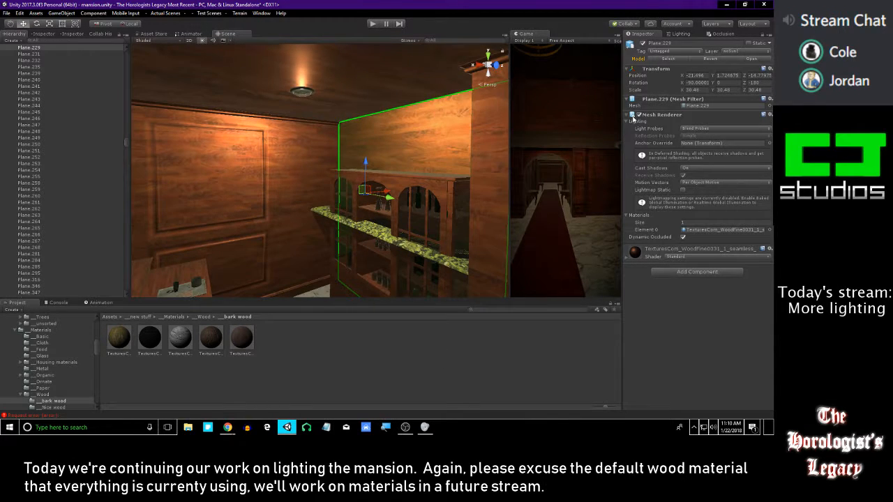
{"action": "right_click_drag", "start_coordinate": [468, 115], "coordinate": [407, 179]}
{"action": "left_click", "coordinate": [400, 178]}
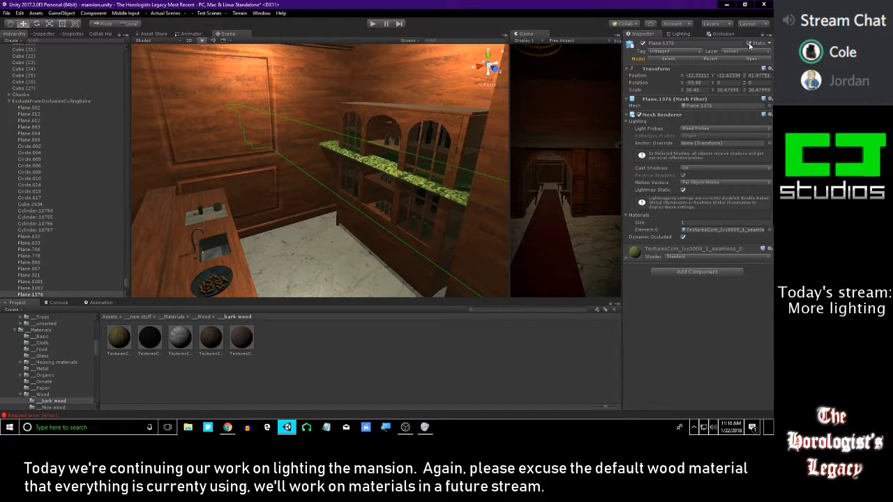
{"action": "right_click_drag", "start_coordinate": [413, 173], "coordinate": [390, 158]}
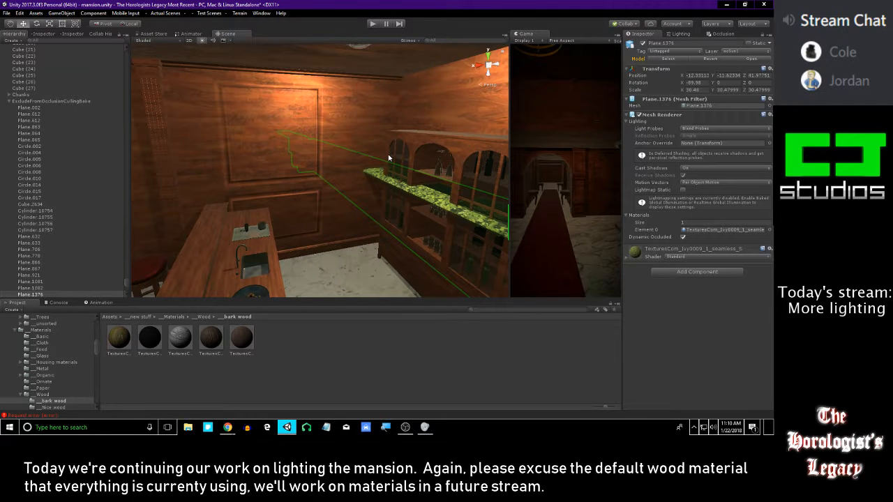
{"action": "left_click", "coordinate": [422, 360]}
{"action": "right_click_drag", "start_coordinate": [388, 143], "coordinate": [399, 123]}
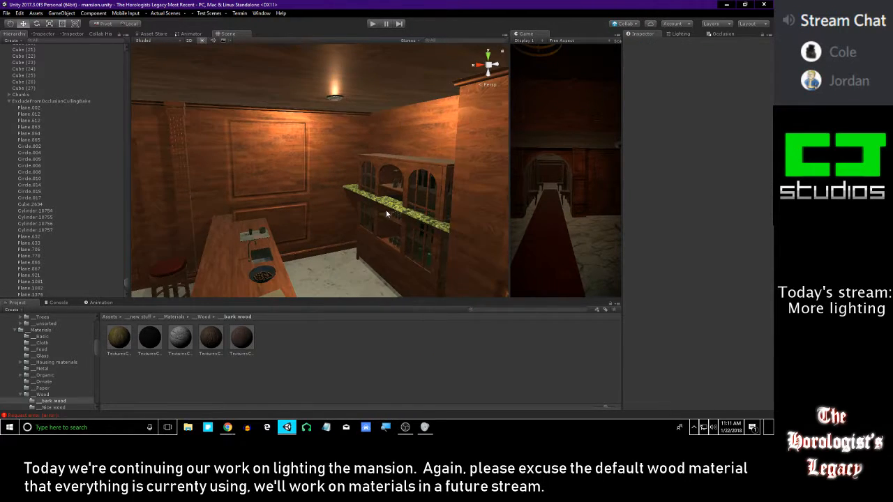
Examine the lighting around the bar, the adjoining walls and the seating area
{"action": "right_click_drag", "start_coordinate": [389, 210], "coordinate": [455, 183]}
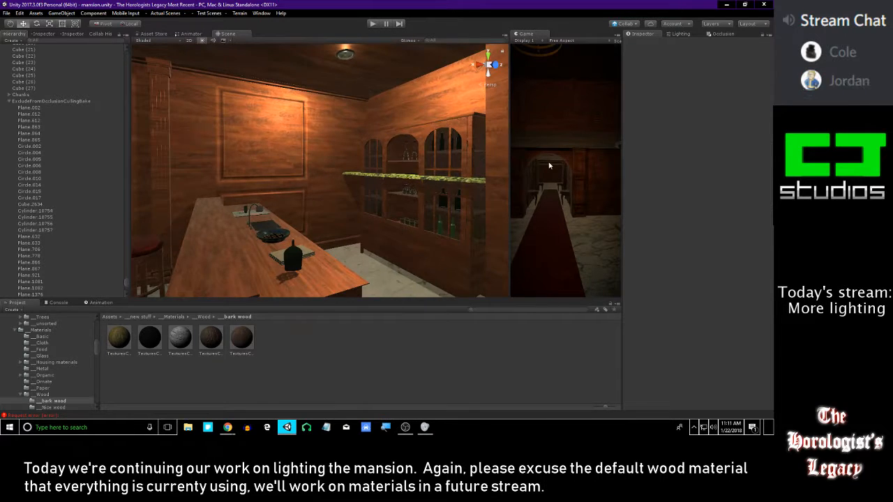
{"action": "key", "text": "shift+space"}
{"action": "key", "text": "shift+space"}
{"action": "right_click_drag", "start_coordinate": [397, 182], "coordinate": [262, 184]}
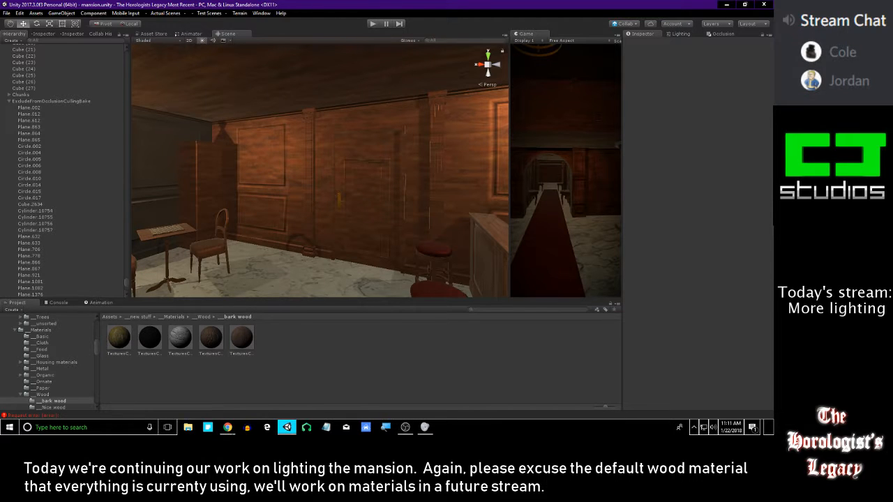
{"action": "key", "text": "alt+Tab"}
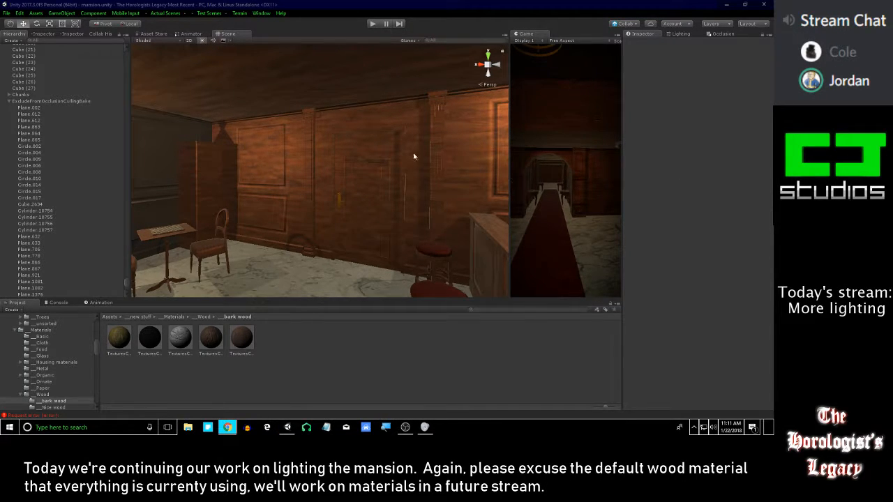
{"action": "right_click_drag", "start_coordinate": [433, 172], "coordinate": [748, 216]}
{"action": "right_click_drag", "start_coordinate": [61, 203], "coordinate": [338, 159]}
{"action": "key", "text": "w"}
{"action": "scroll", "coordinate": [36, 281], "scroll_direction": "down", "scroll_amount": 10}
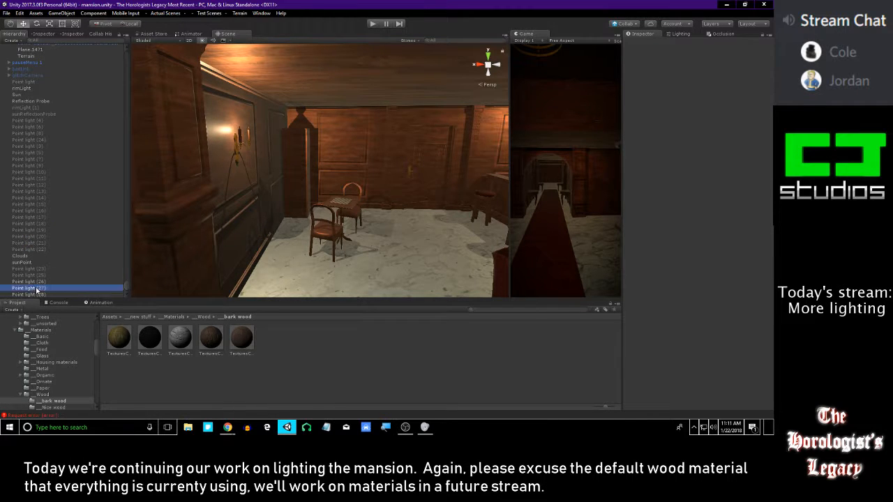
Duplicate a sconce point light and move the copy to the table lamp by the lounge's side wall
{"action": "double_click", "coordinate": [36, 288]}
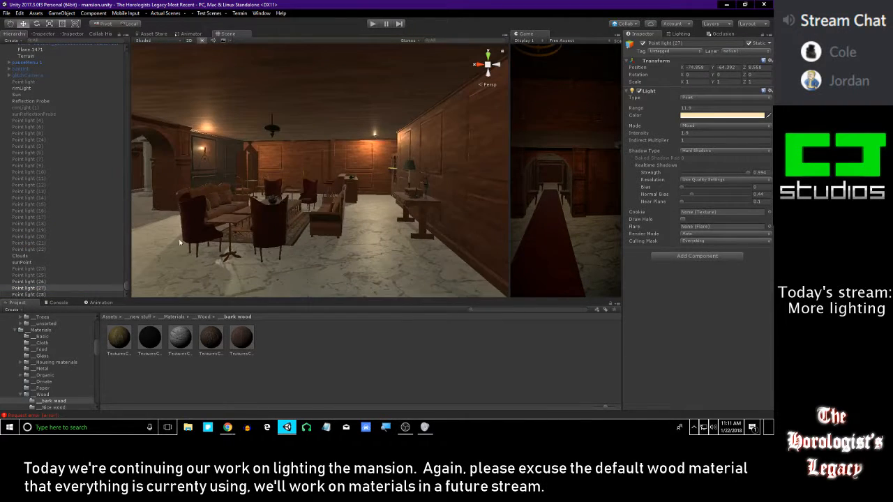
{"action": "key", "text": "Up"}
{"action": "right_click_drag", "start_coordinate": [385, 67], "coordinate": [323, 156]}
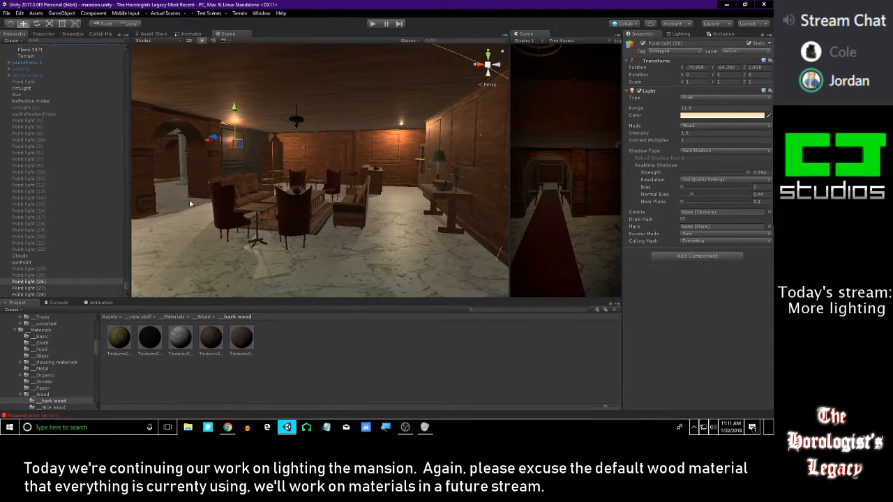
{"action": "right_click_drag", "start_coordinate": [230, 137], "coordinate": [173, 143]}
{"action": "left_click_drag", "start_coordinate": [164, 144], "coordinate": [360, 170]}
{"action": "right_click_drag", "start_coordinate": [360, 169], "coordinate": [519, 168]}
{"action": "left_click_drag", "start_coordinate": [475, 133], "coordinate": [464, 190]}
{"action": "left_click_drag", "start_coordinate": [490, 221], "coordinate": [358, 218]}
{"action": "right_click_drag", "start_coordinate": [380, 209], "coordinate": [399, 338]}
{"action": "right_click_drag", "start_coordinate": [275, 160], "coordinate": [307, 146]}
{"action": "left_click_drag", "start_coordinate": [321, 150], "coordinate": [201, 192]}
{"action": "left_click_drag", "start_coordinate": [340, 163], "coordinate": [311, 351]}
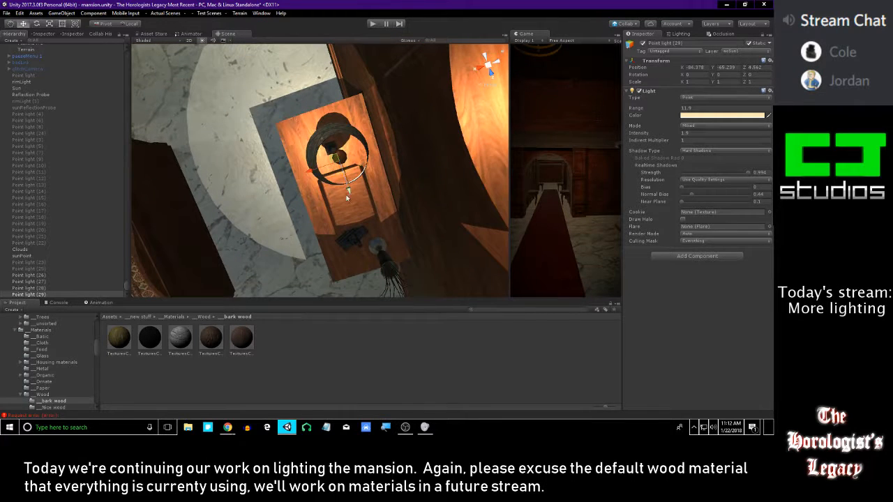
Center the copied point light inside the table lamp's shade, at X -84.383 and Z 4.557
{"action": "left_click_drag", "start_coordinate": [347, 198], "coordinate": [349, 196]}
{"action": "left_click_drag", "start_coordinate": [309, 172], "coordinate": [311, 172]}
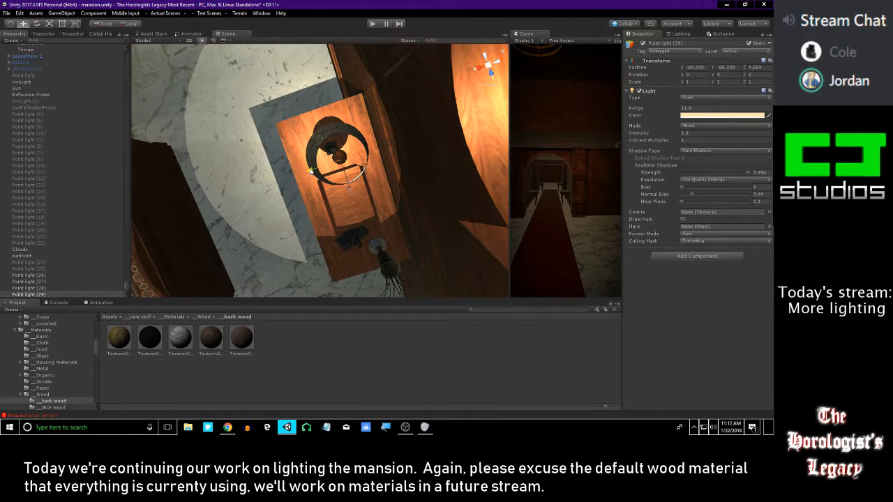
{"action": "left_click_drag", "start_coordinate": [333, 229], "coordinate": [299, 169], "text": "alt"}
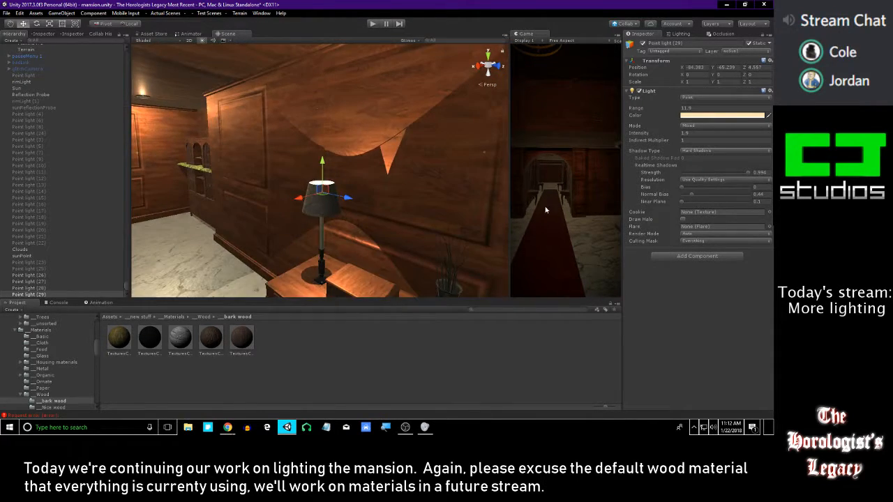
Lower the shadow Normal Bias of the table lamp's point light to 0.04
{"action": "left_click_drag", "start_coordinate": [683, 204], "coordinate": [619, 199]}
{"action": "left_click_drag", "start_coordinate": [695, 191], "coordinate": [596, 194]}
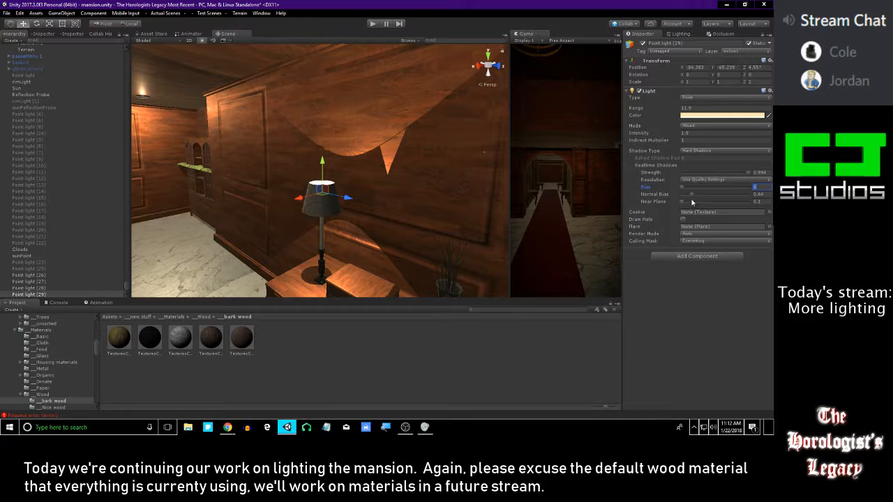
{"action": "left_click_drag", "start_coordinate": [386, 125], "coordinate": [382, 183], "text": "alt"}
Nudge the table lamp's point light along X to -84.374 and slightly along Z within the shade
{"action": "key", "text": "f"}
{"action": "right_click_drag", "start_coordinate": [373, 150], "coordinate": [460, 111], "text": "alt"}
{"action": "left_click_drag", "start_coordinate": [313, 139], "coordinate": [398, 136], "text": "alt"}
{"action": "right_click_drag", "start_coordinate": [348, 134], "coordinate": [359, 112]}
{"action": "key", "text": "s"}
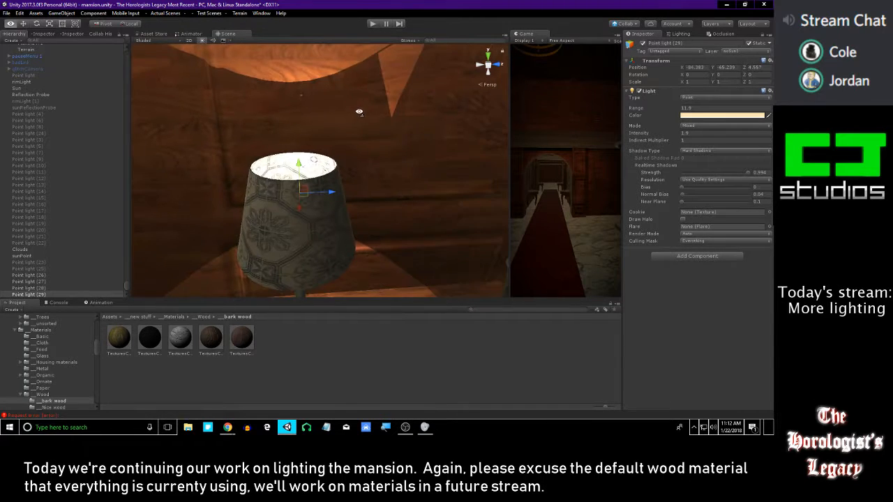
{"action": "right_click_drag", "start_coordinate": [302, 189], "coordinate": [330, 188]}
{"action": "mouse_move", "coordinate": [282, 263]}
{"action": "right_mouse_down"}
{"action": "mouse_move", "coordinate": [260, 268]}
{"action": "mouse_move", "coordinate": [271, 253]}
{"action": "right_mouse_up"}
{"action": "key", "text": "s"}
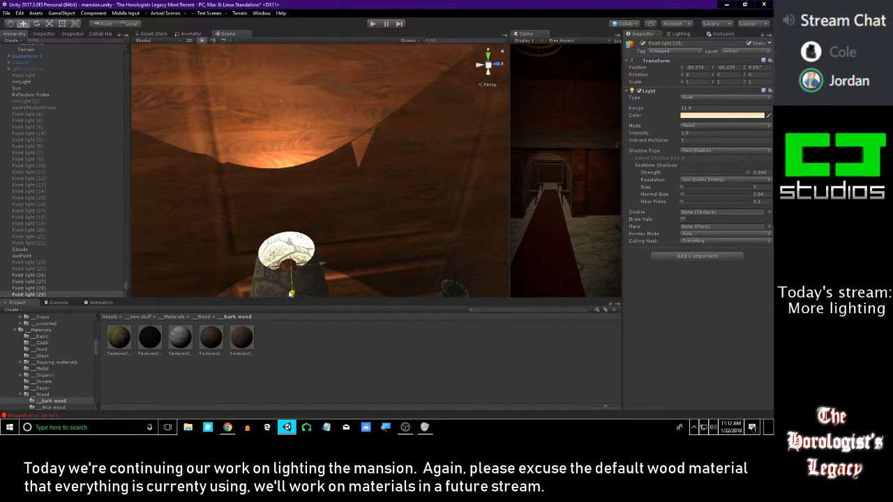
{"action": "right_click_drag", "start_coordinate": [320, 271], "coordinate": [755, 201]}
Look over the lounge and bar to judge the combined lighting from the lamps and wall sconces
{"action": "key", "text": "s"}
{"action": "key", "text": "s"}
{"action": "key", "text": "w"}
{"action": "key", "text": "s"}
{"action": "right_click_drag", "start_coordinate": [440, 129], "coordinate": [230, 151]}
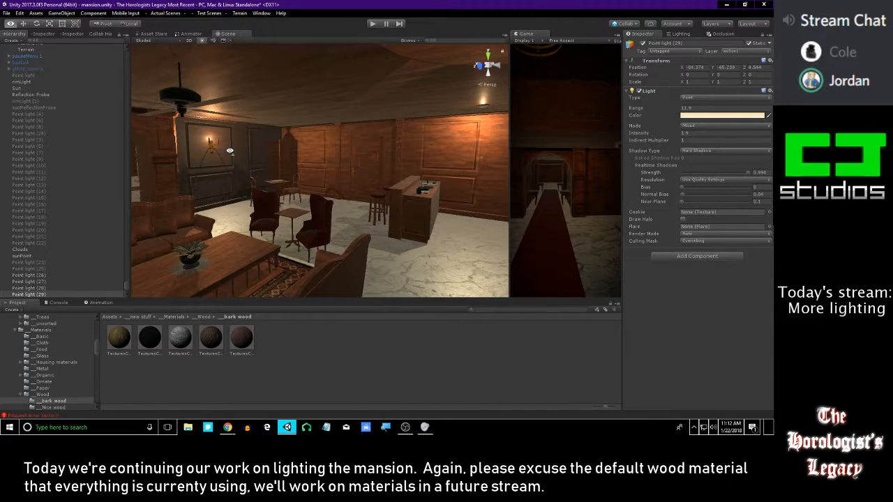
Turn off Cast Shadows for the bulb mesh inside the table lamp's shade
{"action": "mouse_move", "coordinate": [229, 151]}
{"action": "right_mouse_down"}
{"action": "mouse_move", "coordinate": [235, 172]}
{"action": "mouse_move", "coordinate": [237, 162]}
{"action": "right_mouse_up"}
{"action": "right_click_drag", "start_coordinate": [400, 216], "coordinate": [501, 174]}
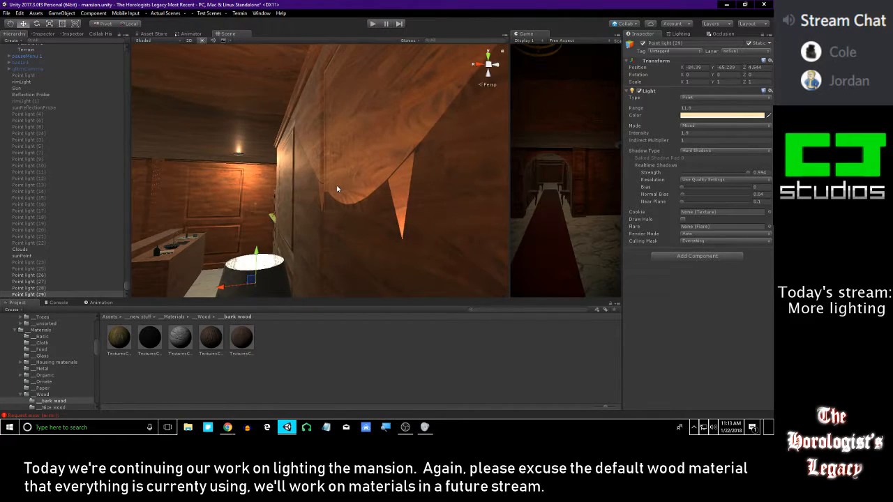
{"action": "key", "text": "f"}
{"action": "left_click_drag", "start_coordinate": [325, 183], "coordinate": [316, 213], "text": "alt"}
{"action": "right_click_drag", "start_coordinate": [331, 232], "coordinate": [407, 274], "text": "alt"}
{"action": "left_click_drag", "start_coordinate": [407, 275], "coordinate": [339, 226], "text": "alt"}
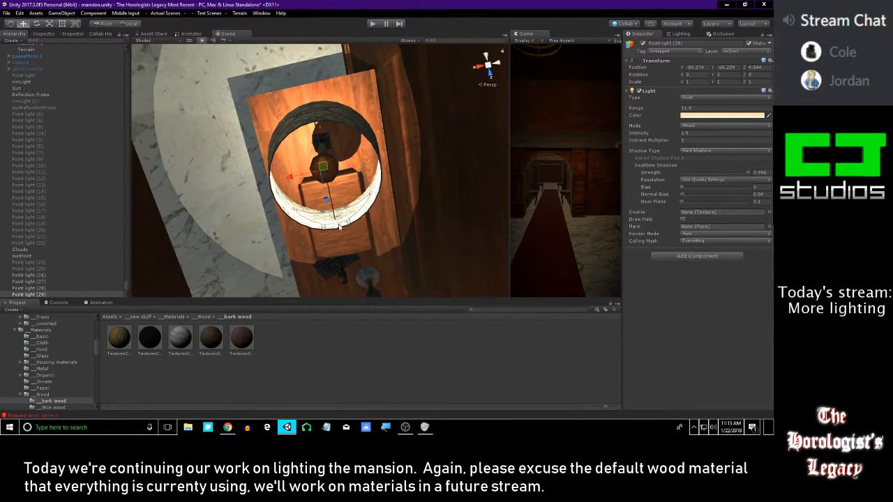
{"action": "left_click", "coordinate": [340, 175]}
{"action": "left_click_drag", "start_coordinate": [340, 175], "coordinate": [489, 428], "text": "alt"}
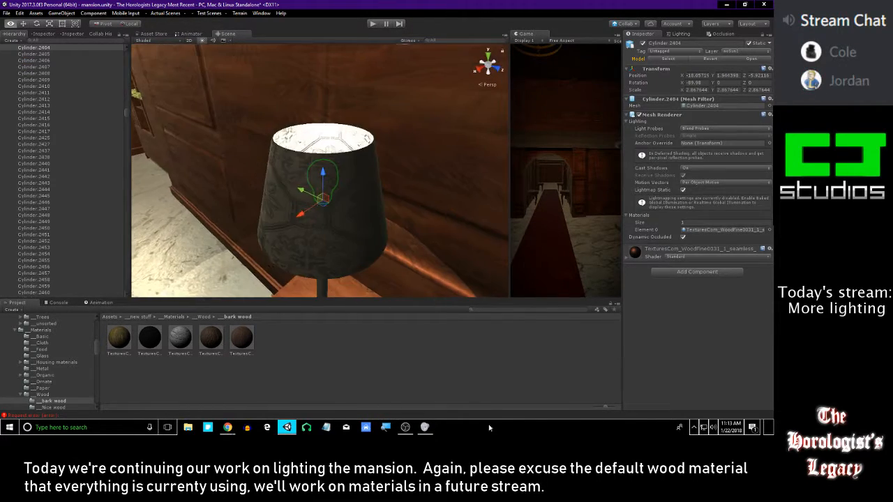
{"action": "left_click_drag", "start_coordinate": [385, 187], "coordinate": [681, 143], "text": "alt"}
{"action": "left_click_drag", "start_coordinate": [436, 120], "coordinate": [444, 147], "text": "alt"}
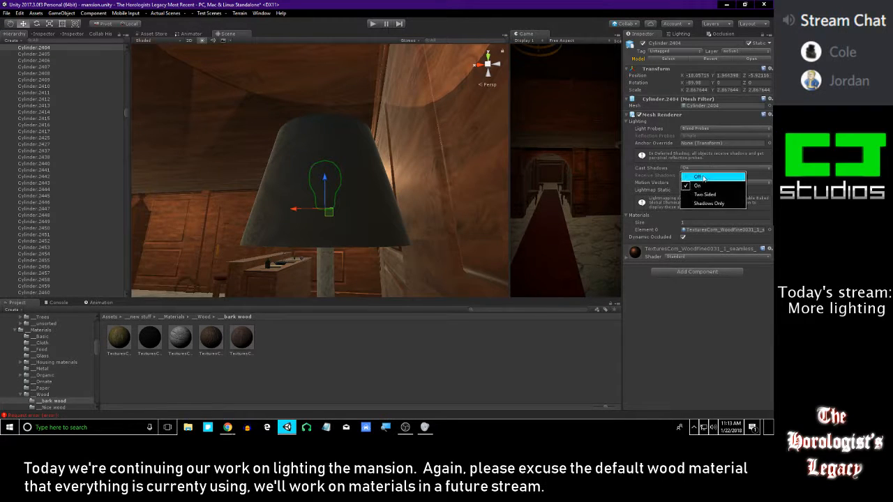
{"action": "left_click", "coordinate": [703, 178]}
{"action": "left_click_drag", "start_coordinate": [365, 97], "coordinate": [470, 325], "text": "alt"}
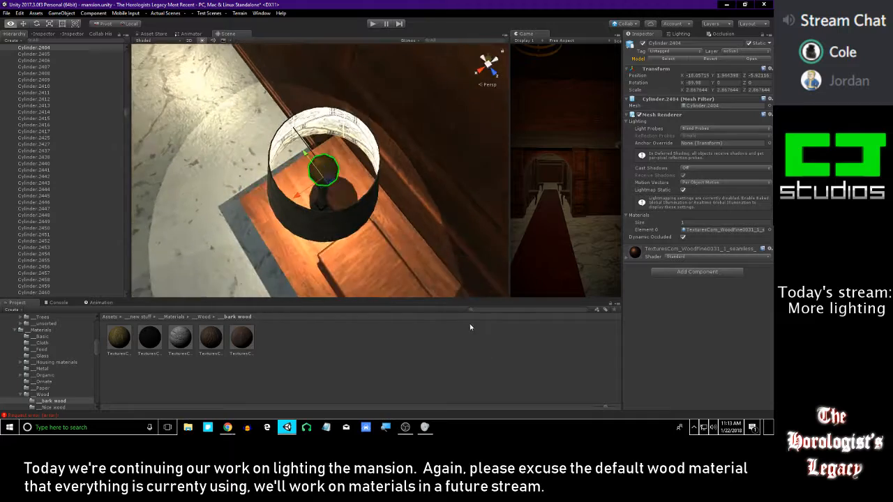
{"action": "left_click_drag", "start_coordinate": [293, 205], "coordinate": [309, 133], "text": "alt"}
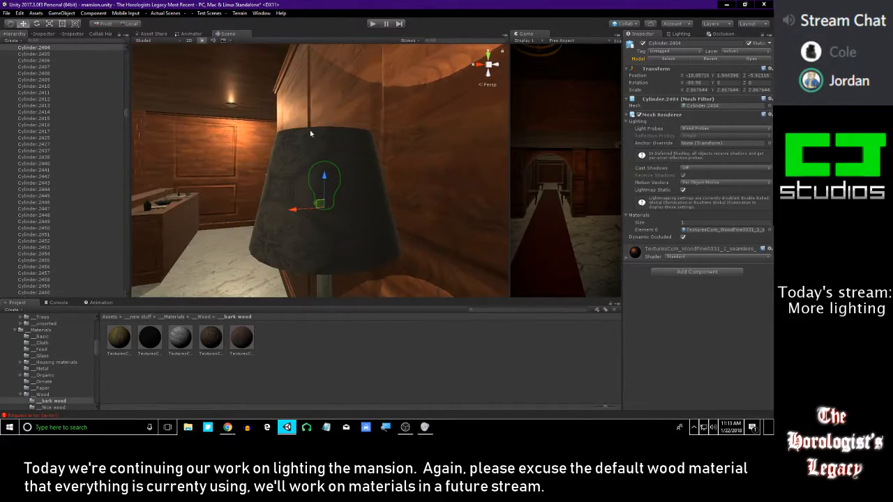
Try moving the table lamp's point light down along Y inside the shade
{"action": "scroll", "coordinate": [312, 132], "scroll_direction": "down", "scroll_amount": 5, "text": "alt"}
{"action": "left_click_drag", "start_coordinate": [139, 118], "coordinate": [131, 185], "text": "alt"}
{"action": "left_click_drag", "start_coordinate": [127, 115], "coordinate": [109, 308]}
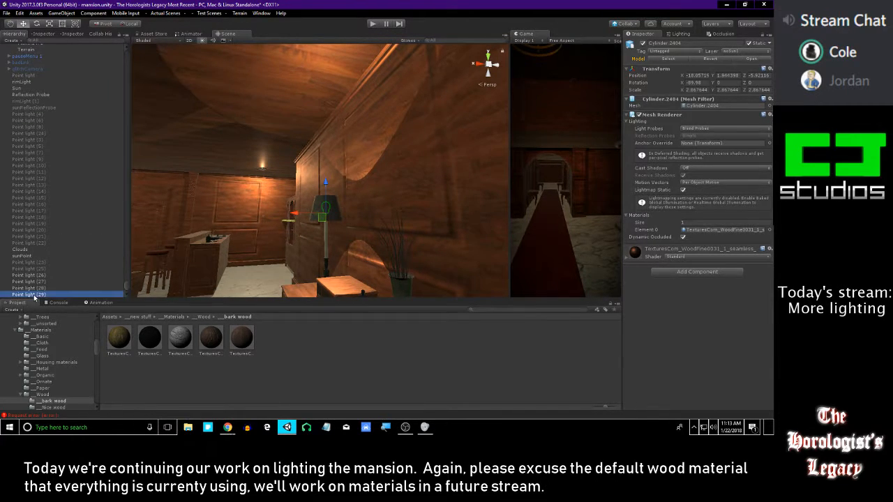
{"action": "left_click_drag", "start_coordinate": [325, 179], "coordinate": [315, 185]}
{"action": "right_click_drag", "start_coordinate": [314, 185], "coordinate": [217, 213]}
{"action": "key", "text": "s"}
{"action": "right_click_drag", "start_coordinate": [301, 181], "coordinate": [300, 154]}
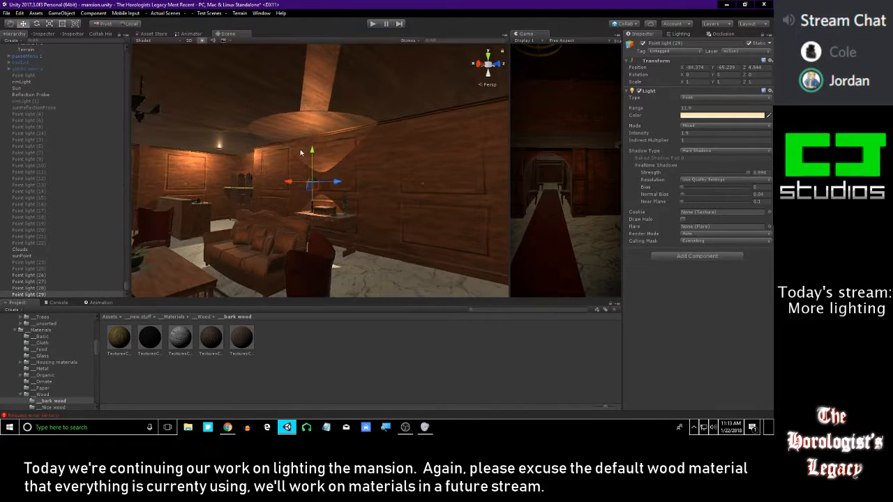
{"action": "left_click_drag", "start_coordinate": [310, 155], "coordinate": [304, 158]}
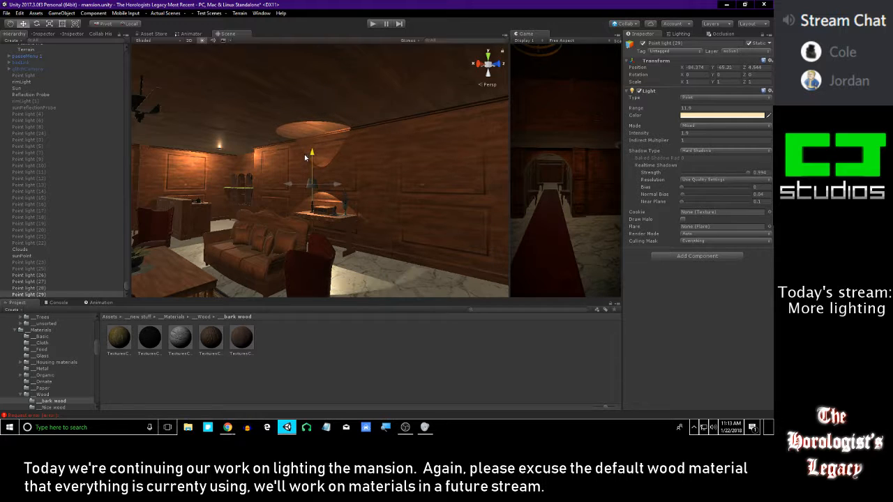
Duplicate the table lamp's shade and scale the copy up uniformly to about 1.353
{"action": "key", "text": "w"}
{"action": "right_click_drag", "start_coordinate": [304, 155], "coordinate": [310, 207]}
{"action": "left_click", "coordinate": [307, 190]}
{"action": "key", "text": "s"}
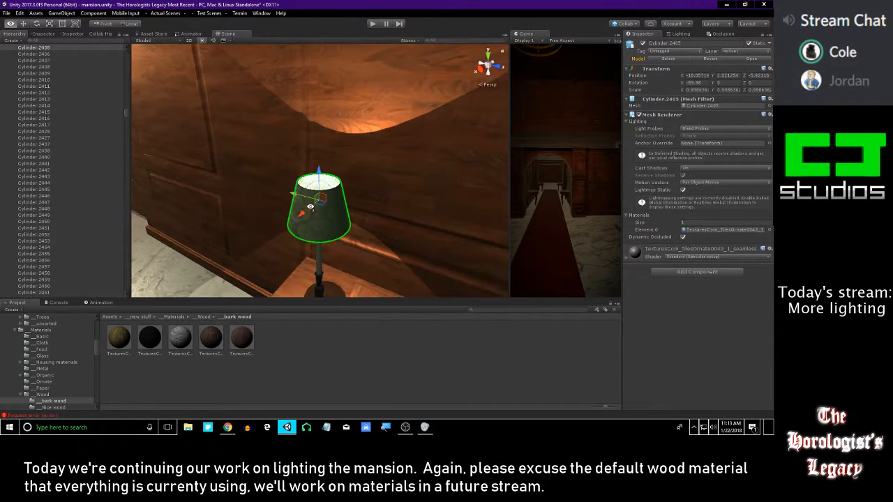
{"action": "key", "text": "ctrl+d"}
{"action": "left_click_drag", "start_coordinate": [320, 200], "coordinate": [553, 228]}
{"action": "key", "text": "ctrl+z"}
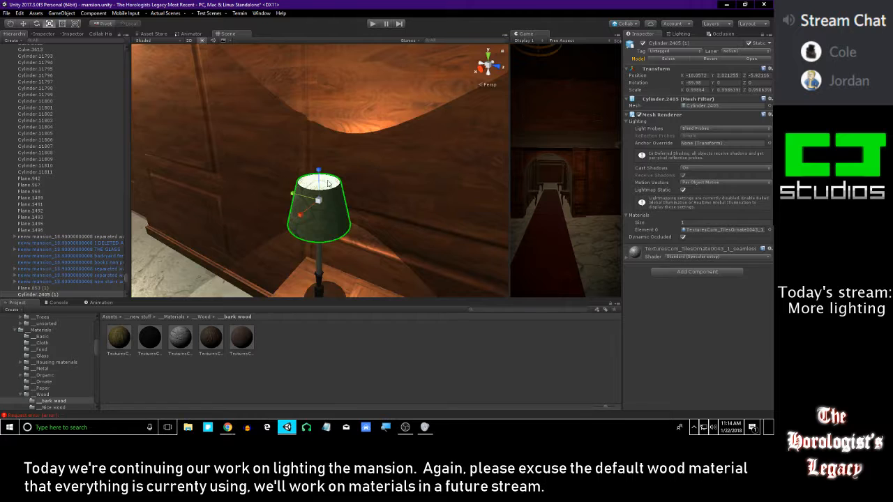
{"action": "left_click_drag", "start_coordinate": [320, 202], "coordinate": [334, 203]}
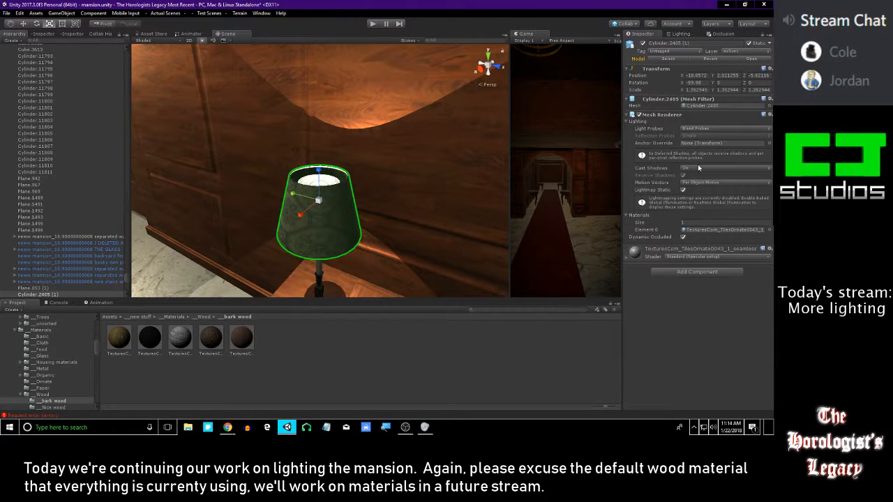
Toggle the enlarged shade's Mesh Renderer off and back on, and check its Light Probes and Cast Shadows options
{"action": "left_click", "coordinate": [639, 115]}
{"action": "left_click", "coordinate": [640, 114]}
{"action": "left_click", "coordinate": [695, 129]}
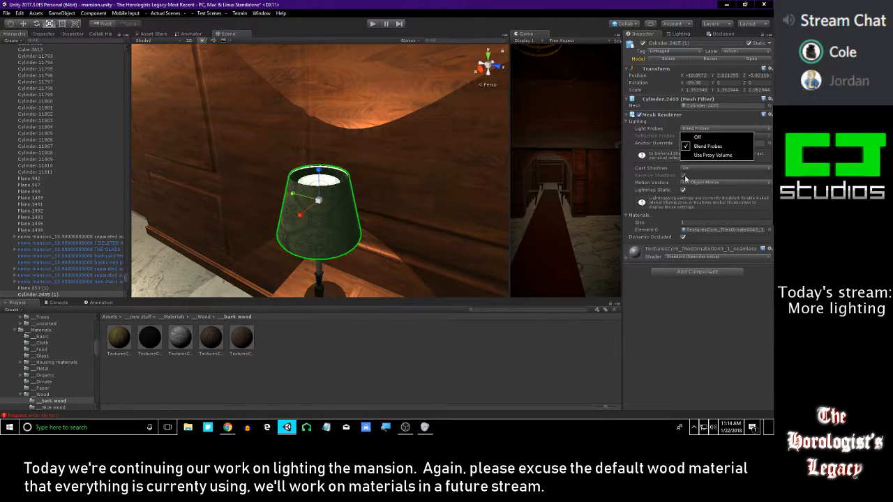
{"action": "left_click", "coordinate": [690, 169]}
{"action": "left_click", "coordinate": [715, 251]}
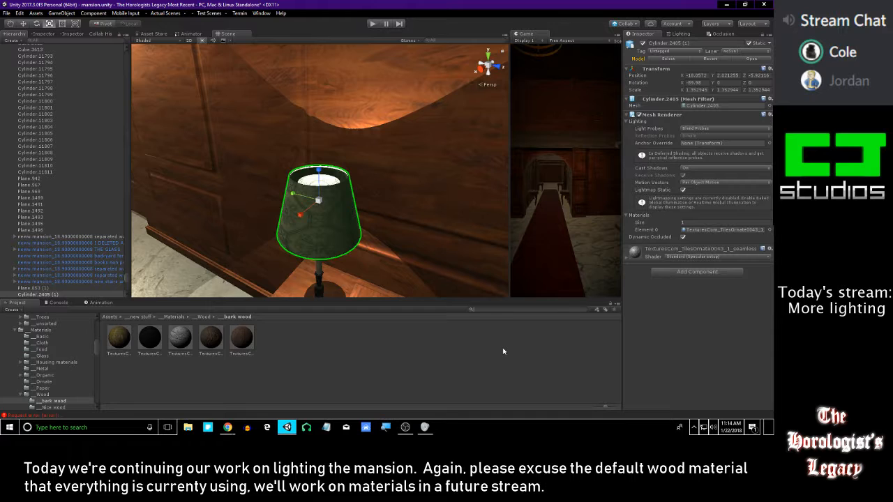
Search the project for "mate", clear the search, and browse the Materials and root Assets folders
{"action": "type", "text": "mate"}
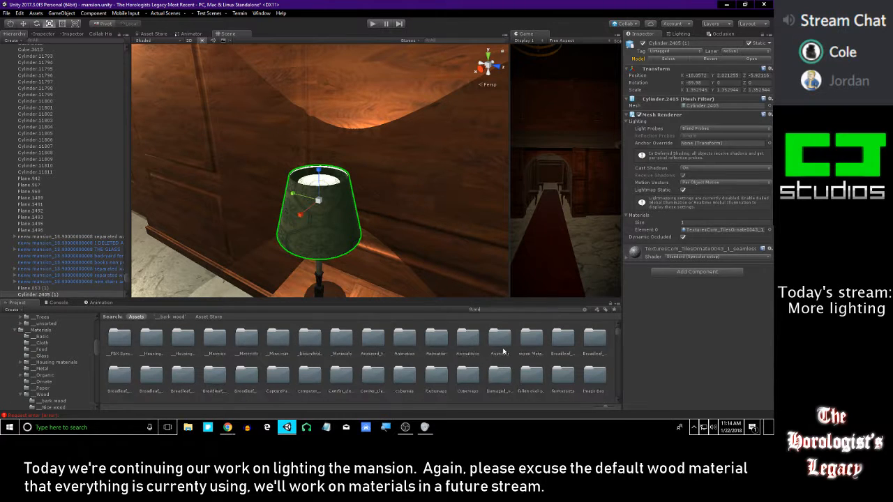
{"action": "key", "text": "BackSpace"}
{"action": "key", "text": "BackSpace"}
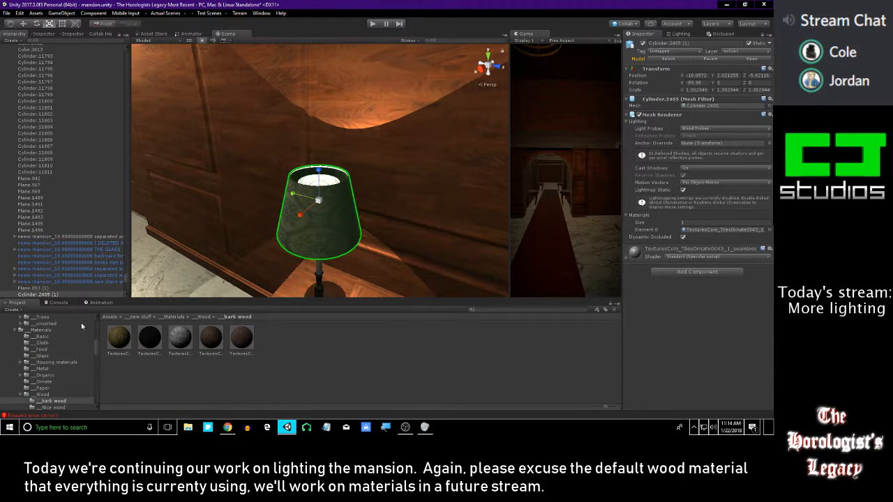
{"action": "left_click", "coordinate": [42, 330]}
{"action": "scroll", "coordinate": [80, 366], "scroll_direction": "up", "scroll_amount": 5}
{"action": "scroll", "coordinate": [24, 377], "scroll_direction": "down", "scroll_amount": 4}
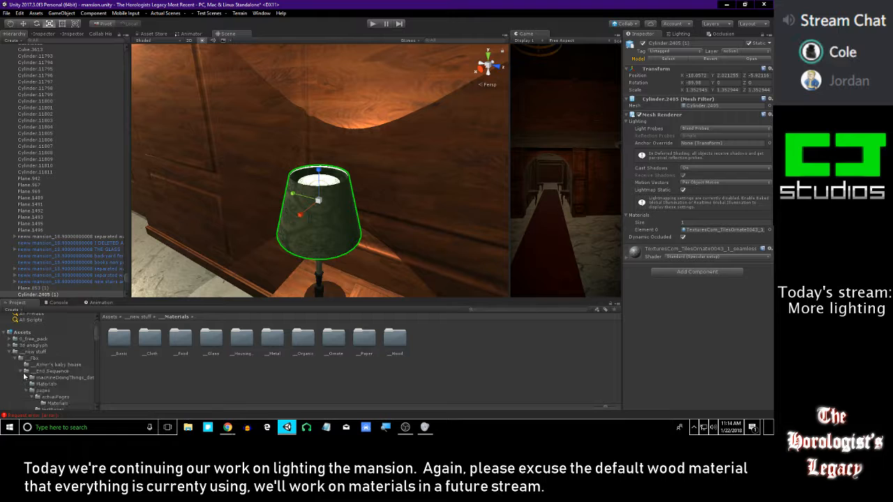
{"action": "left_click", "coordinate": [23, 333]}
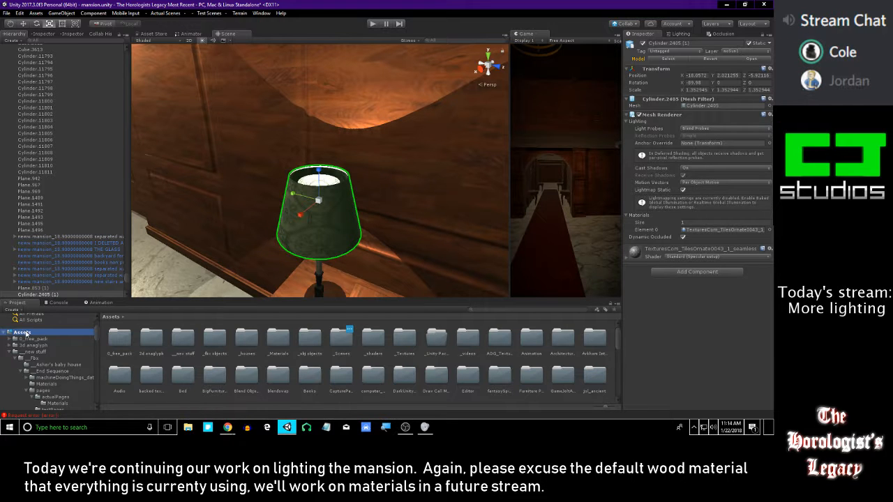
Examine the enlarged lampshade and the light it spreads from up close and across the lounge
{"action": "middle_click_drag", "start_coordinate": [367, 215], "coordinate": [334, 187]}
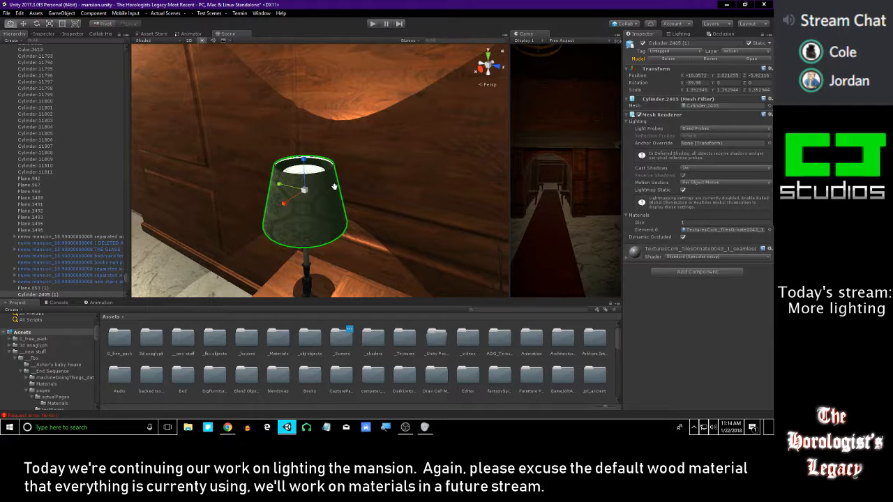
{"action": "mouse_move", "coordinate": [317, 214]}
{"action": "middle_mouse_down"}
{"action": "mouse_move", "coordinate": [316, 256]}
{"action": "mouse_move", "coordinate": [318, 232]}
{"action": "middle_mouse_up"}
{"action": "right_click_drag", "start_coordinate": [346, 199], "coordinate": [376, 217]}
{"action": "key", "text": "s"}
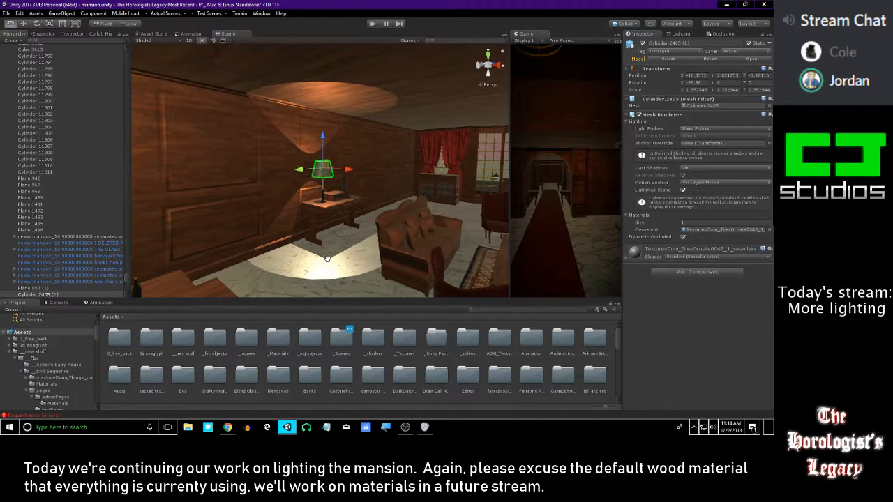
{"action": "right_click_drag", "start_coordinate": [325, 233], "coordinate": [359, 270]}
{"action": "key", "text": "w"}
{"action": "key", "text": "e"}
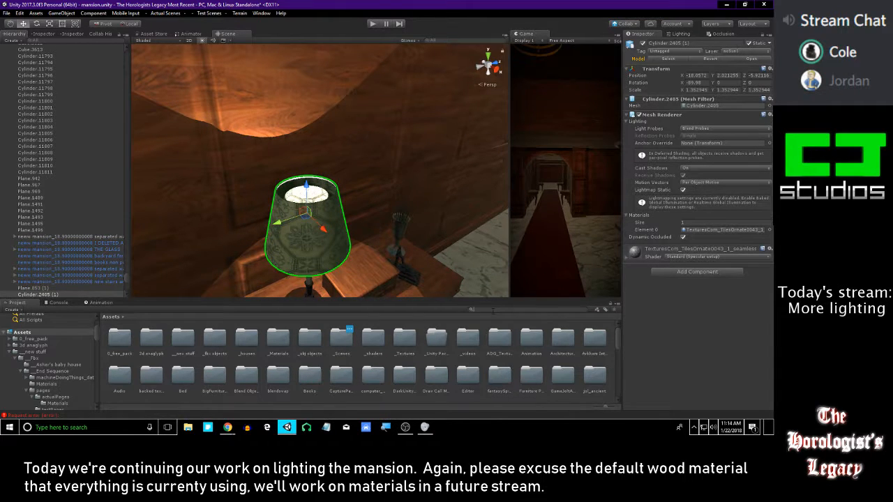
Search the project for "emis" and apply the red emission test material to the enlarged lampshade
{"action": "type", "text": "ma"}
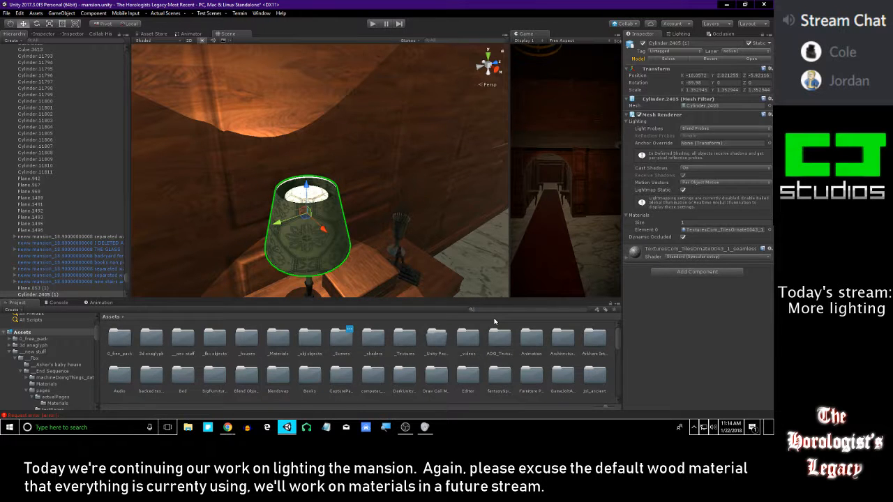
{"action": "type", "text": "red"}
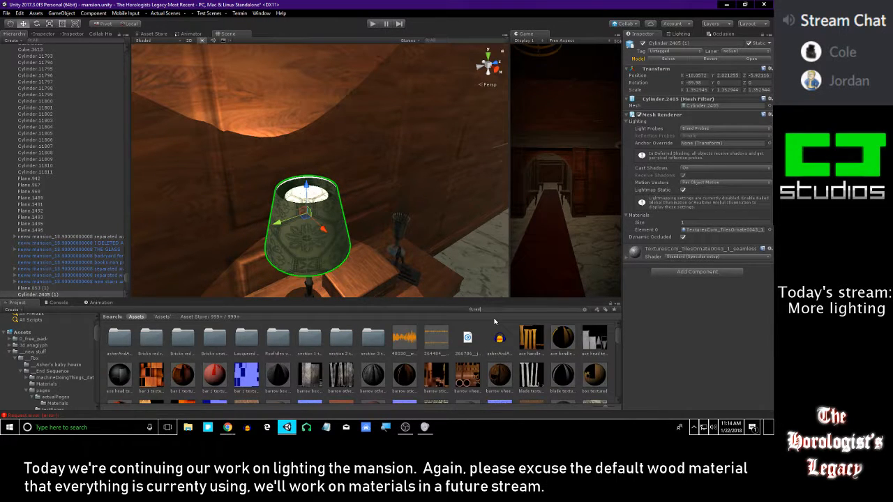
{"action": "key", "text": "BackSpace"}
{"action": "key", "text": "BackSpace"}
{"action": "key", "text": "BackSpace"}
{"action": "type", "text": "emis"}
{"action": "left_click_drag", "start_coordinate": [148, 338], "coordinate": [316, 242]}
{"action": "left_click", "coordinate": [402, 338]}
{"action": "right_click_drag", "start_coordinate": [371, 288], "coordinate": [341, 223]}
{"action": "key", "text": "s"}
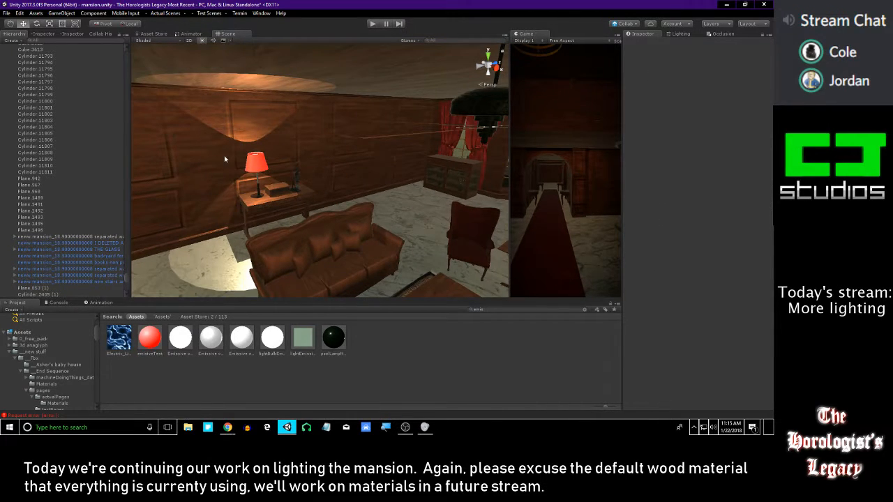
Reduce the realtime shadow Strength of the table lamp's point light to 0.433
{"action": "mouse_move", "coordinate": [233, 169]}
{"action": "right_mouse_down"}
{"action": "mouse_move", "coordinate": [279, 134]}
{"action": "mouse_move", "coordinate": [269, 148]}
{"action": "mouse_move", "coordinate": [354, 146]}
{"action": "mouse_move", "coordinate": [268, 138]}
{"action": "mouse_move", "coordinate": [247, 168]}
{"action": "right_mouse_up"}
{"action": "key", "text": "s"}
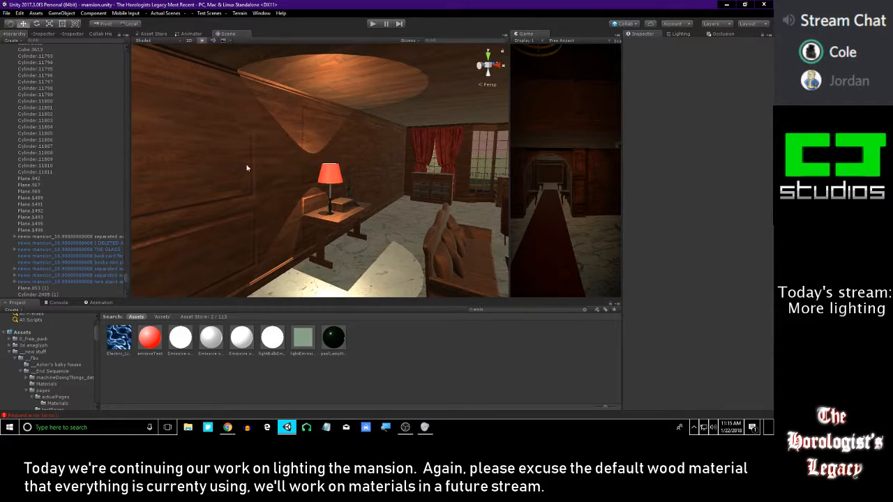
{"action": "scroll", "coordinate": [86, 261], "scroll_direction": "up", "scroll_amount": 15}
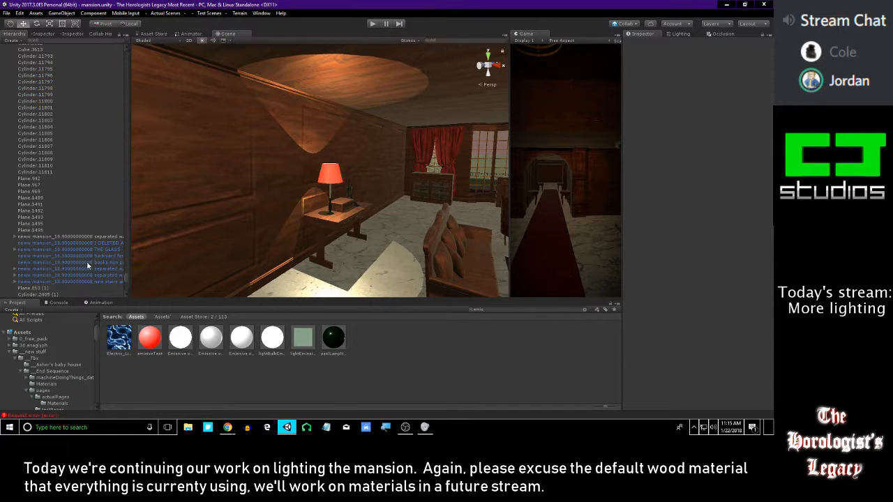
{"action": "scroll", "coordinate": [120, 280], "scroll_direction": "up", "scroll_amount": 8}
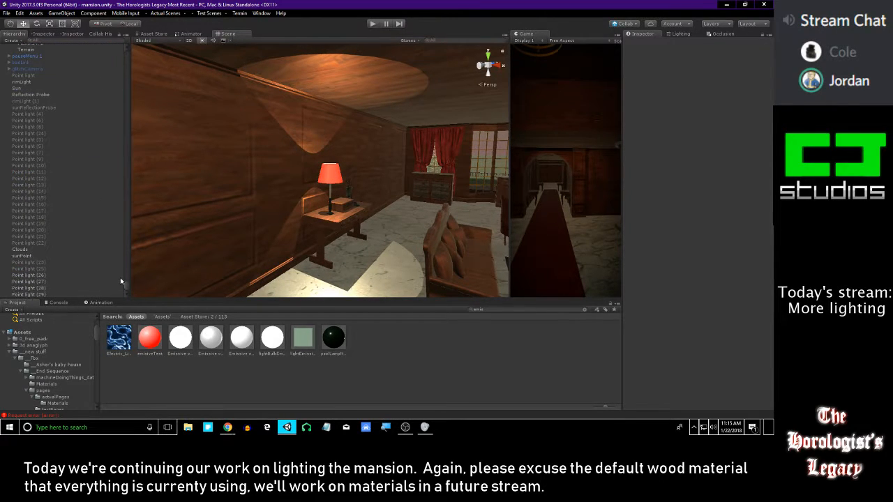
{"action": "left_click", "coordinate": [83, 294]}
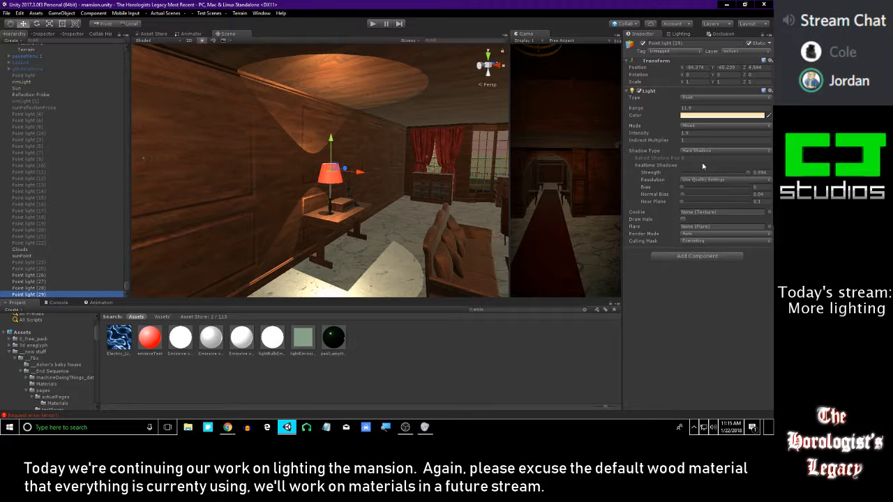
{"action": "left_click_drag", "start_coordinate": [747, 171], "coordinate": [729, 176]}
{"action": "right_click_drag", "start_coordinate": [419, 192], "coordinate": [539, 190]}
{"action": "key", "text": "s"}
{"action": "key", "text": "s"}
{"action": "mouse_move", "coordinate": [734, 174]}
{"action": "left_mouse_down"}
{"action": "mouse_move", "coordinate": [762, 180]}
{"action": "mouse_move", "coordinate": [733, 174]}
{"action": "left_mouse_up"}
{"action": "right_click_drag", "start_coordinate": [317, 155], "coordinate": [268, 150]}
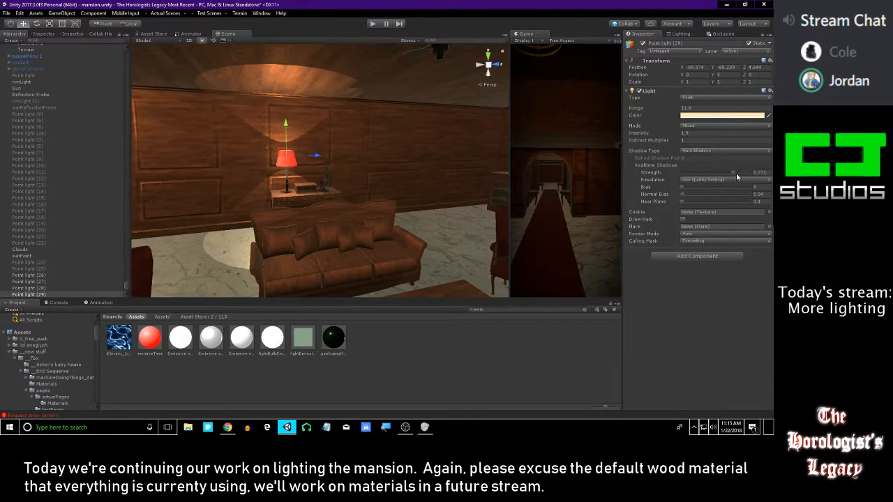
{"action": "left_click_drag", "start_coordinate": [725, 172], "coordinate": [705, 179]}
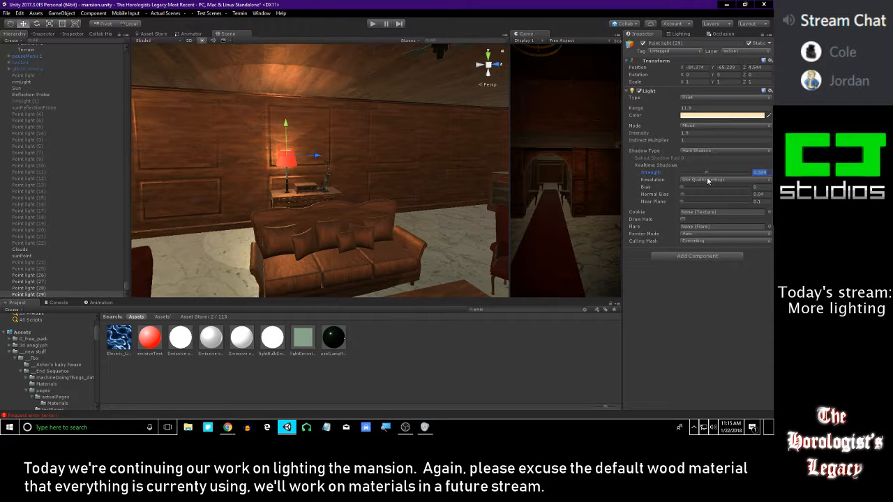
Look over the lounge, archway and wall sconces to judge the room's lighting with the table lamp's softer shadows
{"action": "right_click_drag", "start_coordinate": [278, 190], "coordinate": [340, 162]}
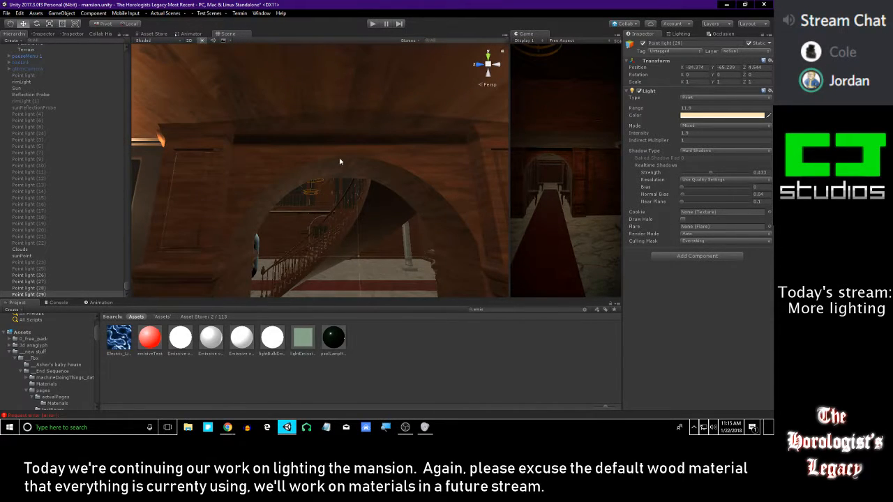
{"action": "right_click_drag", "start_coordinate": [308, 169], "coordinate": [428, 192]}
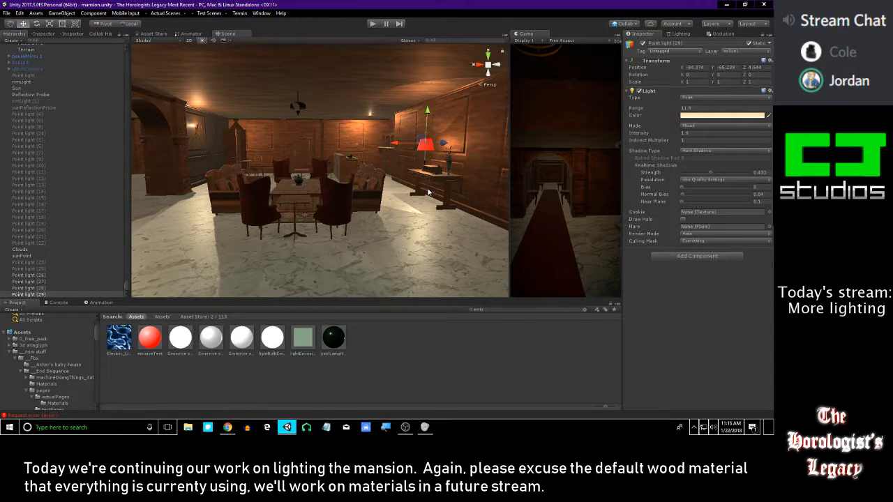
{"action": "scroll", "coordinate": [400, 185], "scroll_direction": "up", "scroll_amount": 2}
{"action": "right_click_drag", "start_coordinate": [403, 176], "coordinate": [369, 154]}
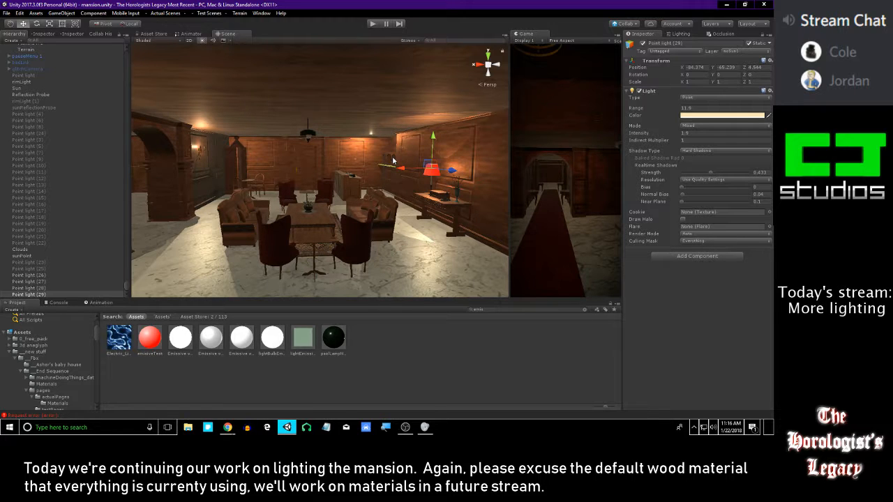
{"action": "right_click_drag", "start_coordinate": [392, 161], "coordinate": [405, 174]}
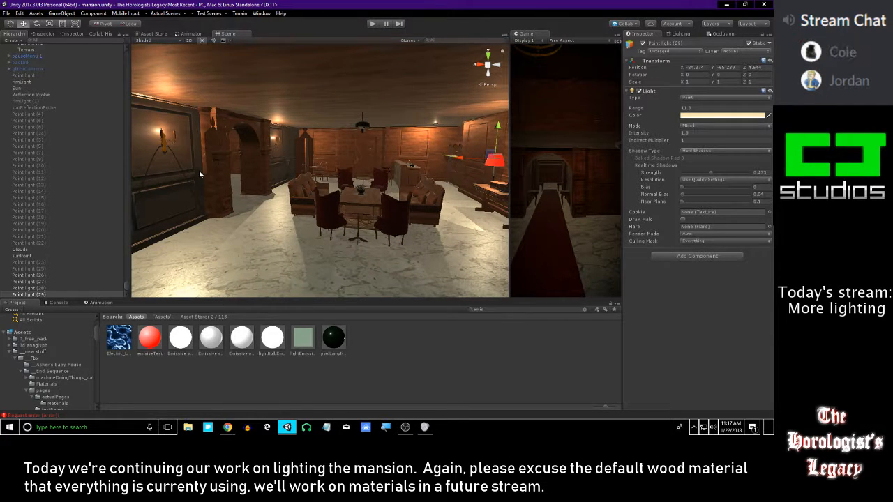
{"action": "right_click_drag", "start_coordinate": [261, 175], "coordinate": [262, 174]}
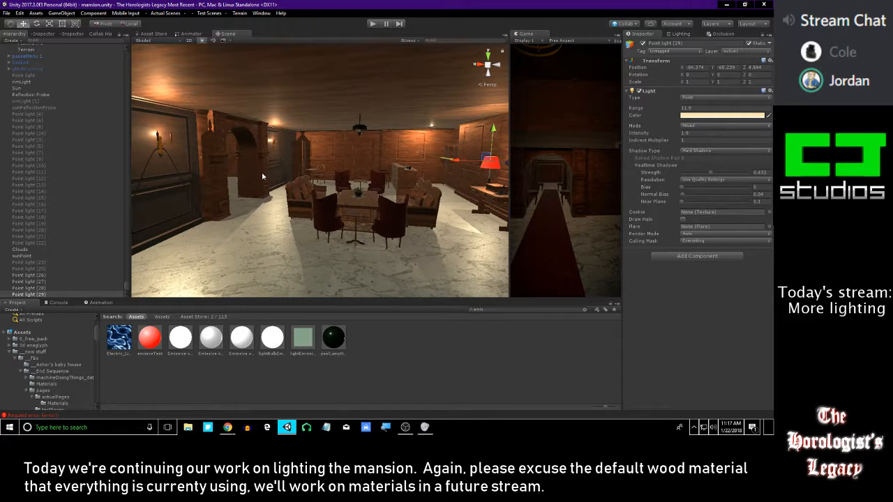
Deactivate Point light (26) through Point light (29), toggling them to compare the lounge lit and unlit
{"action": "left_click", "coordinate": [45, 276], "text": "shift"}
{"action": "right_click_drag", "start_coordinate": [271, 216], "coordinate": [276, 219]}
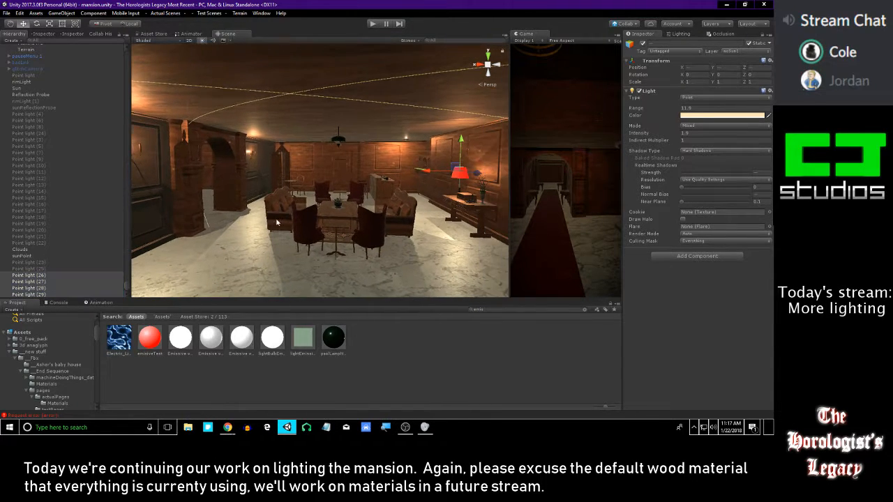
{"action": "left_click_drag", "start_coordinate": [428, 171], "coordinate": [362, 232]}
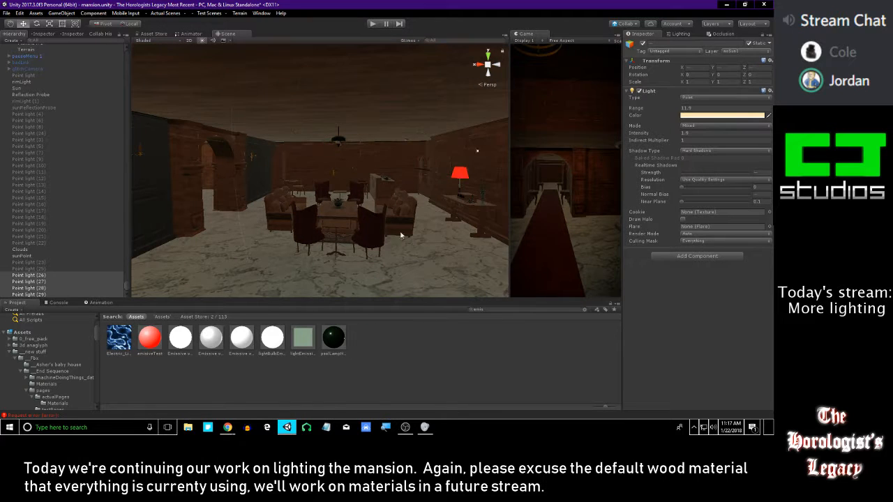
{"action": "key", "text": "ctrl+z"}
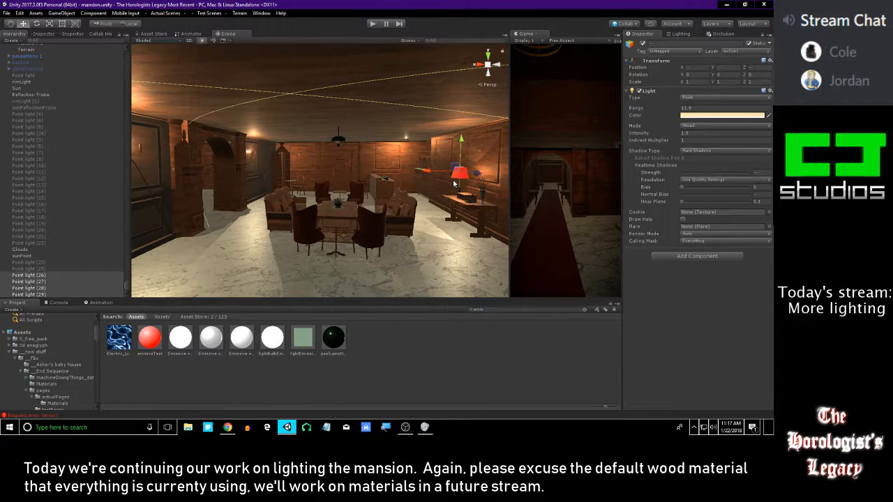
{"action": "right_click_drag", "start_coordinate": [457, 183], "coordinate": [449, 180]}
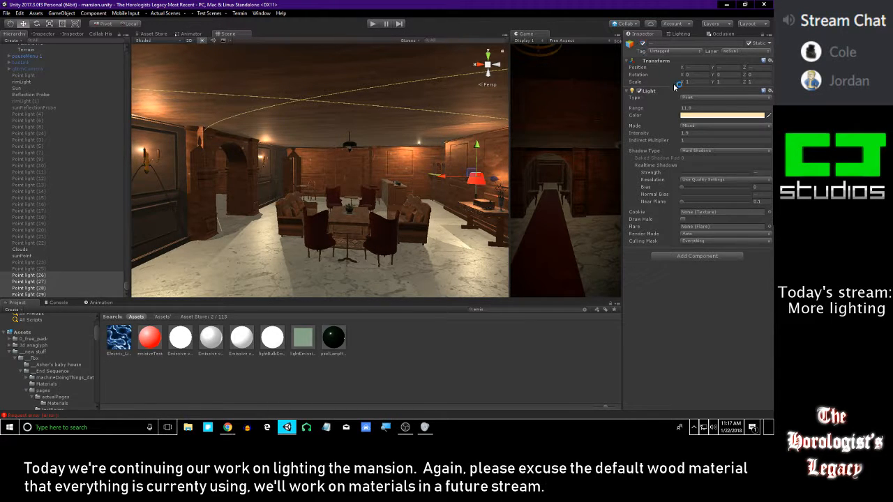
Duplicate Point light (29) and move the copy along X out of the lounge, past the staircase, into the far room
{"action": "left_click", "coordinate": [40, 295]}
{"action": "key", "text": "ctrl+d"}
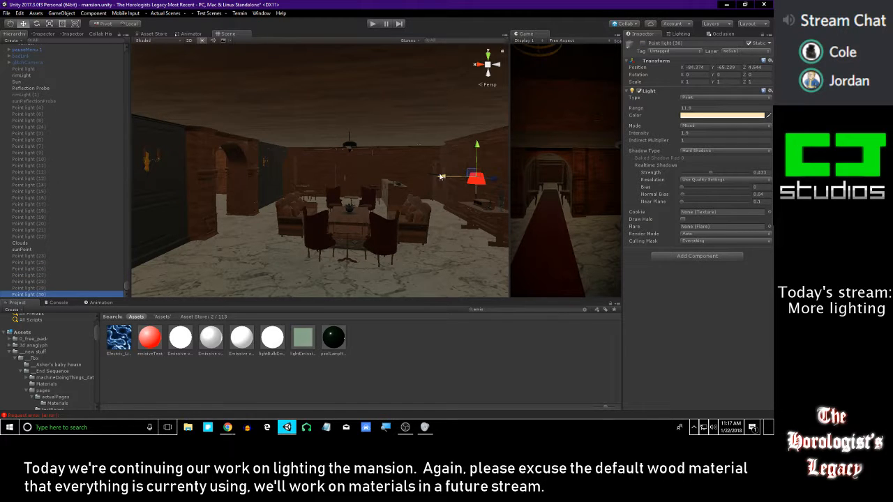
{"action": "left_click_drag", "start_coordinate": [443, 176], "coordinate": [252, 177]}
{"action": "right_click_drag", "start_coordinate": [380, 178], "coordinate": [484, 187]}
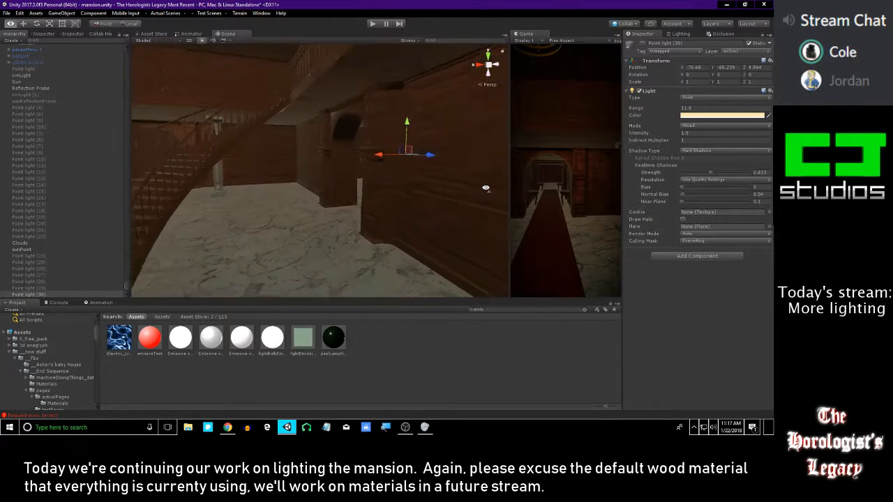
{"action": "right_click_drag", "start_coordinate": [428, 175], "coordinate": [347, 200]}
{"action": "left_click_drag", "start_coordinate": [186, 176], "coordinate": [183, 176]}
{"action": "right_click_drag", "start_coordinate": [416, 177], "coordinate": [359, 179]}
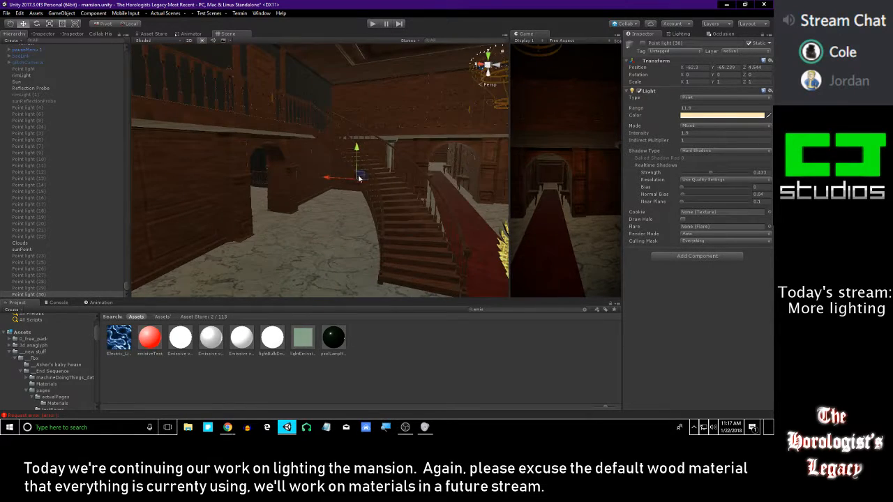
{"action": "left_click_drag", "start_coordinate": [296, 177], "coordinate": [221, 177]}
{"action": "mouse_move", "coordinate": [382, 180]}
{"action": "right_mouse_down"}
{"action": "mouse_move", "coordinate": [335, 183]}
{"action": "mouse_move", "coordinate": [402, 182]}
{"action": "mouse_move", "coordinate": [382, 180]}
{"action": "right_mouse_up"}
{"action": "key", "text": "w"}
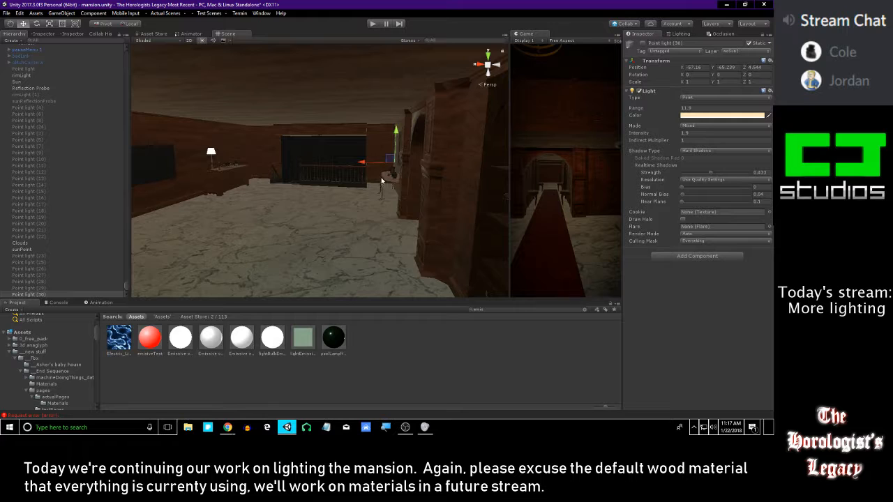
Activate the duplicated point light and move it across the far room towards the white table lamp
{"action": "left_click", "coordinate": [645, 43]}
{"action": "right_click_drag", "start_coordinate": [383, 183], "coordinate": [533, 133]}
{"action": "key", "text": "a"}
{"action": "right_click_drag", "start_coordinate": [419, 149], "coordinate": [472, 151]}
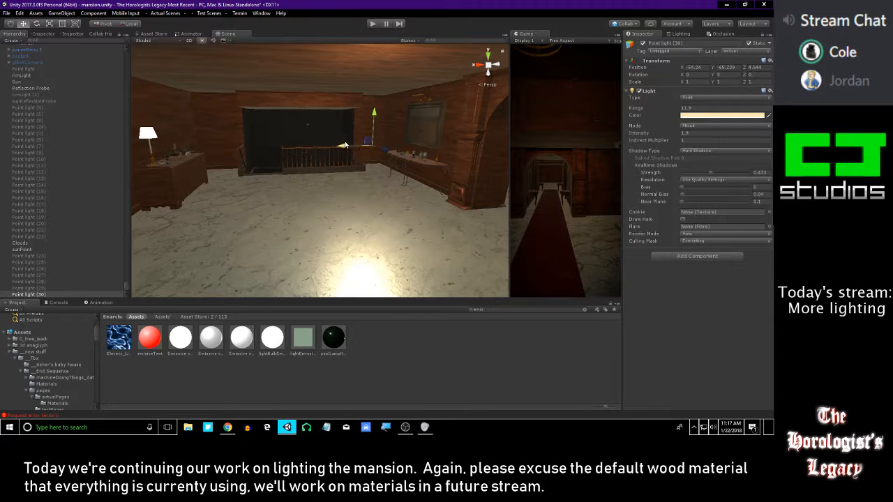
{"action": "left_click_drag", "start_coordinate": [342, 146], "coordinate": [182, 142]}
{"action": "right_click_drag", "start_coordinate": [377, 147], "coordinate": [319, 169]}
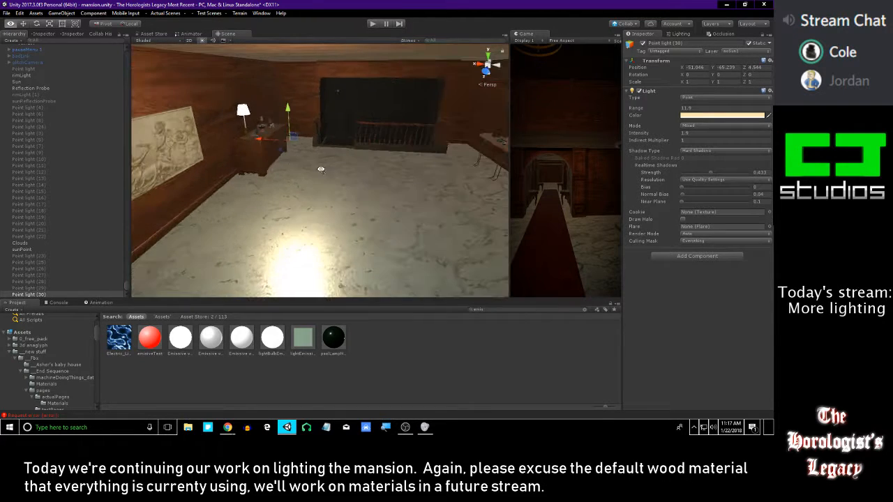
{"action": "left_click_drag", "start_coordinate": [252, 137], "coordinate": [140, 136]}
{"action": "mouse_move", "coordinate": [283, 141]}
{"action": "right_mouse_down"}
{"action": "mouse_move", "coordinate": [207, 139]}
{"action": "mouse_move", "coordinate": [258, 152]}
{"action": "right_mouse_up"}
{"action": "left_click_drag", "start_coordinate": [264, 147], "coordinate": [345, 126]}
{"action": "right_click_drag", "start_coordinate": [344, 125], "coordinate": [283, 117]}
{"action": "key", "text": "w"}
{"action": "key", "text": "w"}
{"action": "key", "text": "f"}
Delete the duplicated point light
{"action": "right_click_drag", "start_coordinate": [364, 126], "coordinate": [338, 110], "text": "alt"}
{"action": "left_click_drag", "start_coordinate": [338, 110], "coordinate": [291, 157], "text": "alt"}
{"action": "right_click_drag", "start_coordinate": [291, 158], "coordinate": [468, 205]}
{"action": "key", "text": "a"}
{"action": "key", "text": "Delete"}
Duplicate the red lampshade together with Point light (29) and activate the copies
{"action": "left_click", "coordinate": [428, 168]}
{"action": "scroll", "coordinate": [66, 256], "scroll_direction": "down", "scroll_amount": 15}
{"action": "scroll", "coordinate": [48, 261], "scroll_direction": "up", "scroll_amount": 14}
{"action": "scroll", "coordinate": [47, 259], "scroll_direction": "down", "scroll_amount": 14}
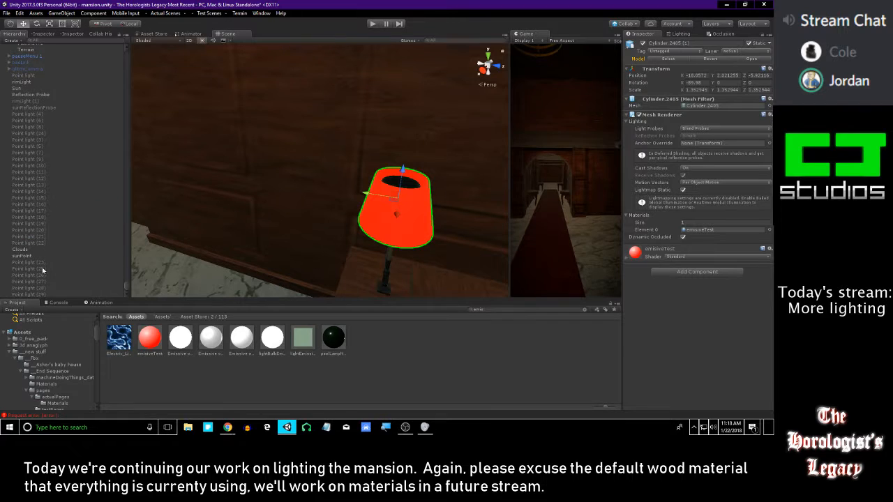
{"action": "left_click", "coordinate": [42, 282], "text": "ctrl"}
{"action": "left_click", "coordinate": [43, 282]}
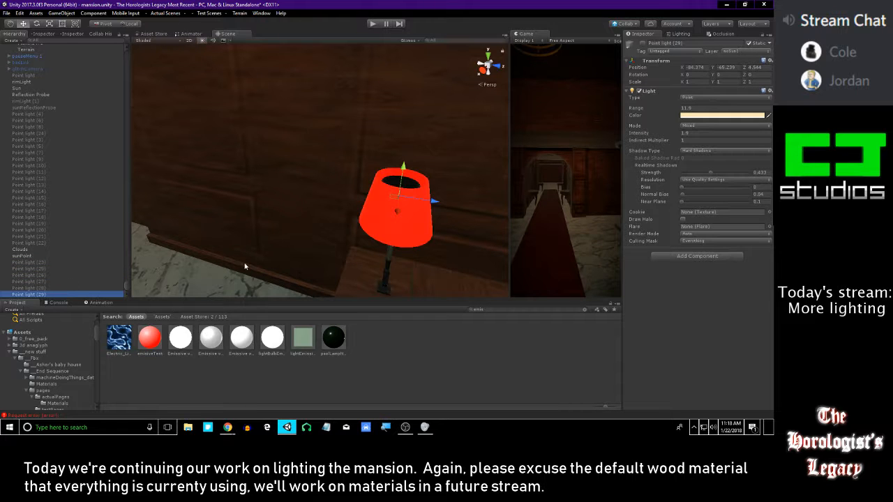
{"action": "left_click", "coordinate": [365, 217], "text": "shift"}
{"action": "left_click_drag", "start_coordinate": [401, 177], "coordinate": [143, 166], "text": "alt"}
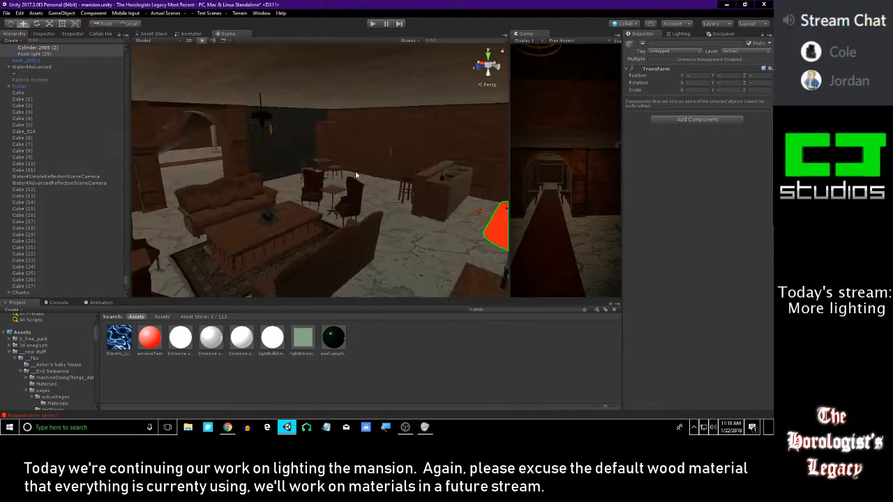
{"action": "left_click", "coordinate": [642, 44]}
Move the copied lampshade and point light together out of the lounge and through the hall towards the far room's table lamp
{"action": "right_click_drag", "start_coordinate": [370, 176], "coordinate": [388, 192]}
{"action": "left_click_drag", "start_coordinate": [442, 187], "coordinate": [258, 174]}
{"action": "right_click_drag", "start_coordinate": [416, 172], "coordinate": [376, 163]}
{"action": "left_click_drag", "start_coordinate": [380, 178], "coordinate": [290, 102]}
{"action": "right_click_drag", "start_coordinate": [290, 101], "coordinate": [318, 150]}
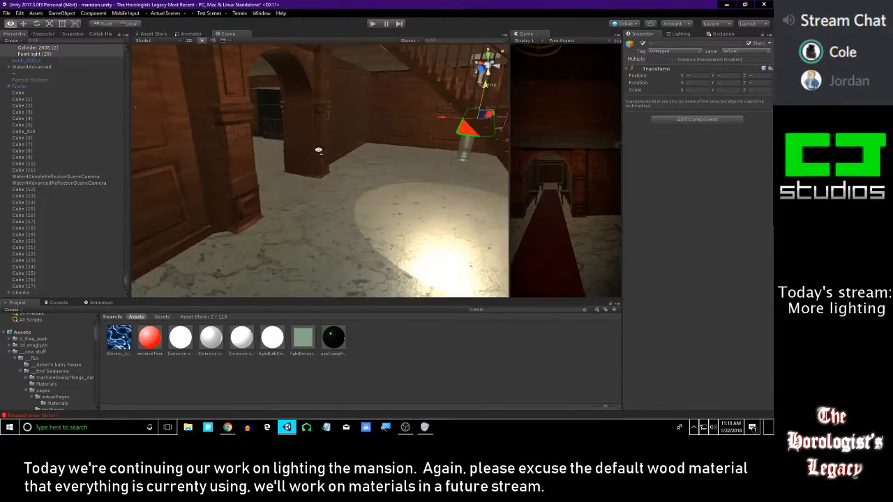
{"action": "left_click_drag", "start_coordinate": [438, 125], "coordinate": [62, 106]}
{"action": "right_click_drag", "start_coordinate": [369, 120], "coordinate": [444, 129]}
{"action": "left_click_drag", "start_coordinate": [363, 132], "coordinate": [152, 115]}
{"action": "right_click_drag", "start_coordinate": [153, 116], "coordinate": [230, 157]}
{"action": "left_click_drag", "start_coordinate": [304, 143], "coordinate": [460, 124]}
{"action": "right_click_drag", "start_coordinate": [459, 123], "coordinate": [444, 194]}
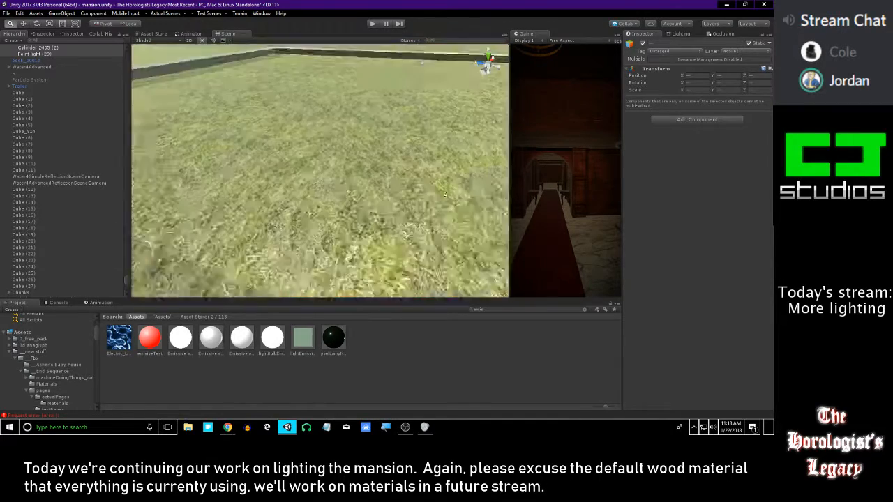
Align the copied lampshade and point light over the far room's table lamp bulb, checking from above, and deselect them
{"action": "key", "text": "f"}
{"action": "left_click_drag", "start_coordinate": [417, 139], "coordinate": [349, 108], "text": "alt"}
{"action": "left_click_drag", "start_coordinate": [248, 129], "coordinate": [276, 163], "text": "alt"}
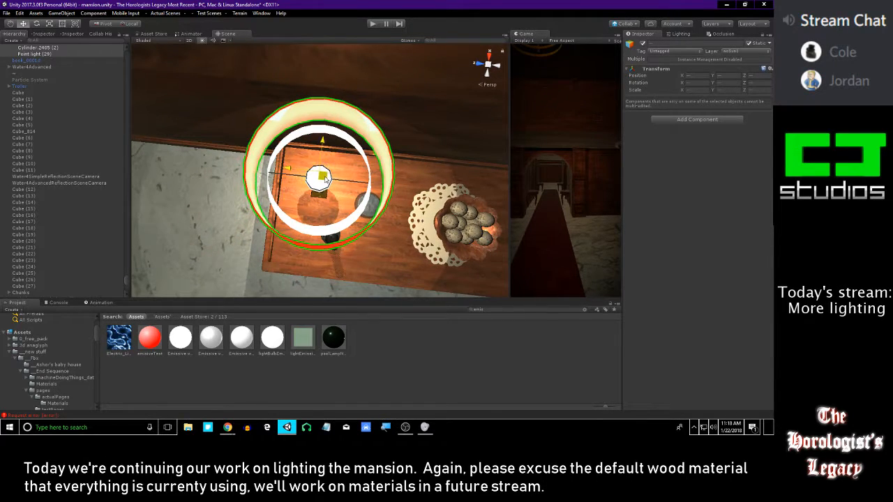
{"action": "left_click_drag", "start_coordinate": [326, 180], "coordinate": [236, 37], "text": "alt"}
{"action": "mouse_move", "coordinate": [343, 149]}
{"action": "right_mouse_down"}
{"action": "mouse_move", "coordinate": [347, 133]}
{"action": "mouse_move", "coordinate": [393, 117]}
{"action": "mouse_move", "coordinate": [451, 135]}
{"action": "mouse_move", "coordinate": [446, 172]}
{"action": "mouse_move", "coordinate": [446, 162]}
{"action": "mouse_move", "coordinate": [352, 141]}
{"action": "mouse_move", "coordinate": [420, 156]}
{"action": "right_mouse_up"}
{"action": "key", "text": "s"}
{"action": "key", "text": "a"}
{"action": "key", "text": "s"}
{"action": "key", "text": "w"}
{"action": "left_click", "coordinate": [367, 216]}
Apply the lightBulbEmissive material to the bulb strip under the gold picture light above the dark framed panel
{"action": "key", "text": "w"}
{"action": "mouse_move", "coordinate": [357, 159]}
{"action": "right_mouse_down"}
{"action": "mouse_move", "coordinate": [367, 150]}
{"action": "mouse_move", "coordinate": [172, 143]}
{"action": "right_mouse_up"}
{"action": "key", "text": "w"}
{"action": "right_click_drag", "start_coordinate": [371, 168], "coordinate": [235, 174]}
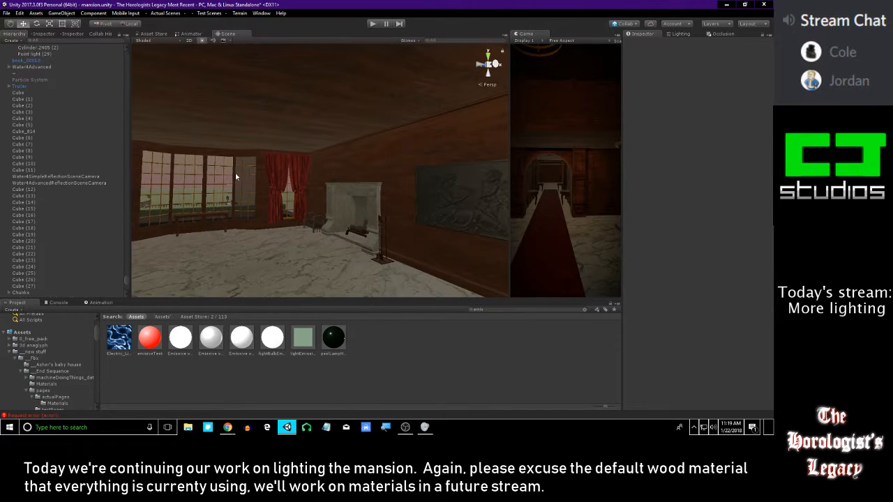
{"action": "mouse_move", "coordinate": [196, 138]}
{"action": "right_mouse_down"}
{"action": "mouse_move", "coordinate": [327, 154]}
{"action": "mouse_move", "coordinate": [407, 176]}
{"action": "mouse_move", "coordinate": [421, 43]}
{"action": "mouse_move", "coordinate": [349, 112]}
{"action": "mouse_move", "coordinate": [377, 96]}
{"action": "right_mouse_up"}
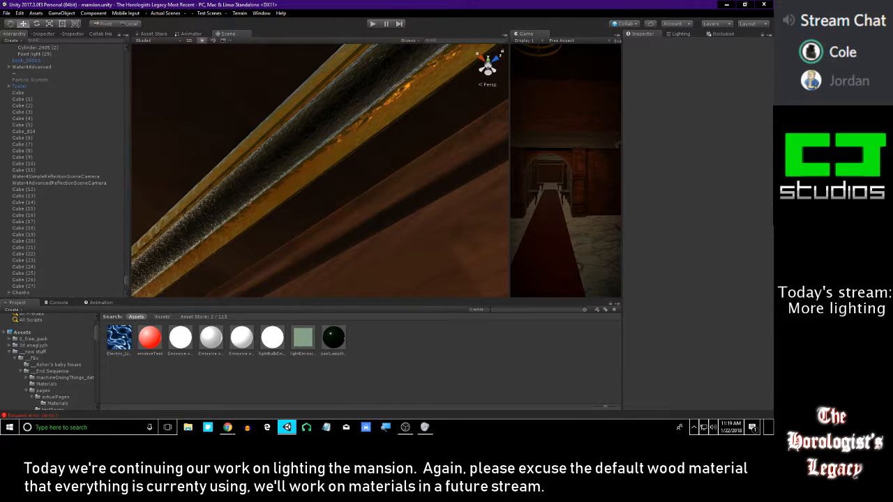
{"action": "right_click_drag", "start_coordinate": [301, 155], "coordinate": [330, 241]}
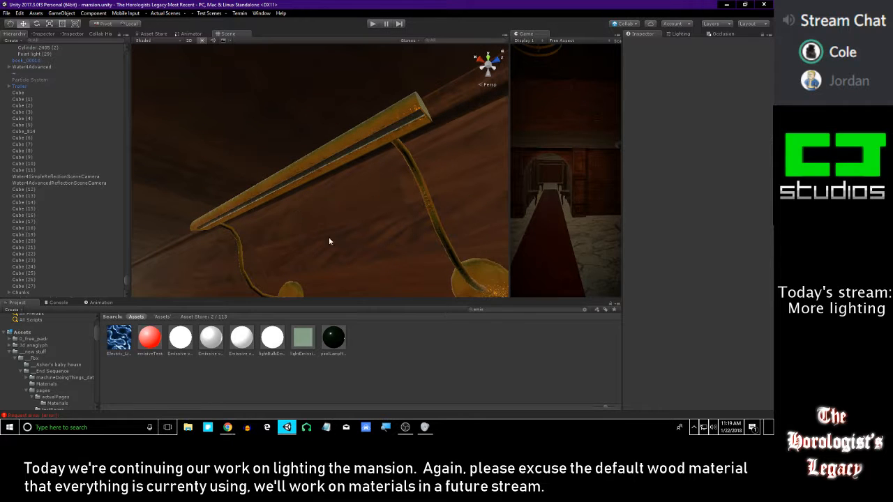
{"action": "right_click_drag", "start_coordinate": [314, 171], "coordinate": [258, 115]}
{"action": "left_click", "coordinate": [272, 339]}
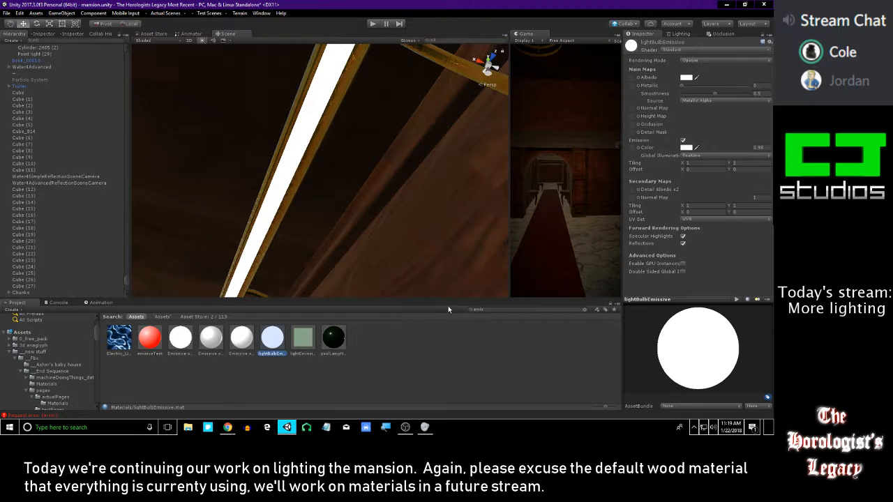
{"action": "left_click", "coordinate": [427, 340]}
{"action": "right_click_drag", "start_coordinate": [307, 265], "coordinate": [384, 109]}
{"action": "key", "text": "ctrl+z"}
{"action": "key", "text": "ctrl+z"}
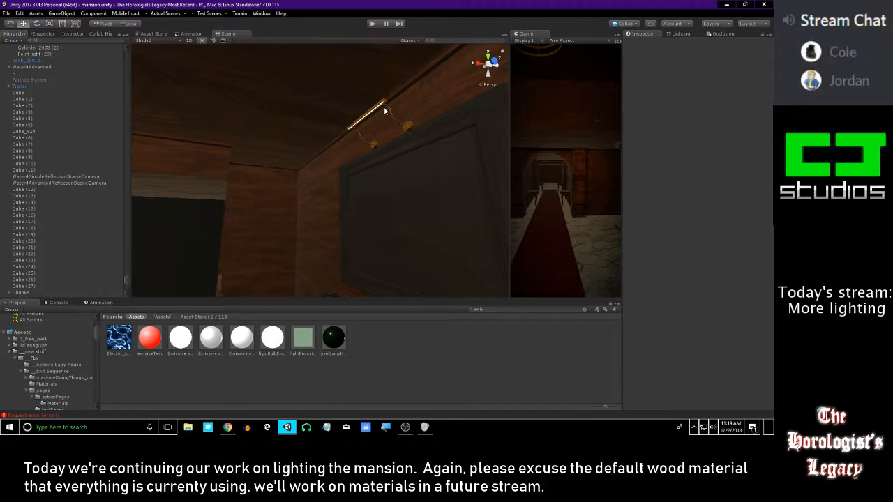
Create a spotlight in front of the dark framed panel beneath the gold picture light
{"action": "right_click_drag", "start_coordinate": [384, 108], "coordinate": [455, 192]}
{"action": "right_click_drag", "start_coordinate": [396, 177], "coordinate": [372, 166]}
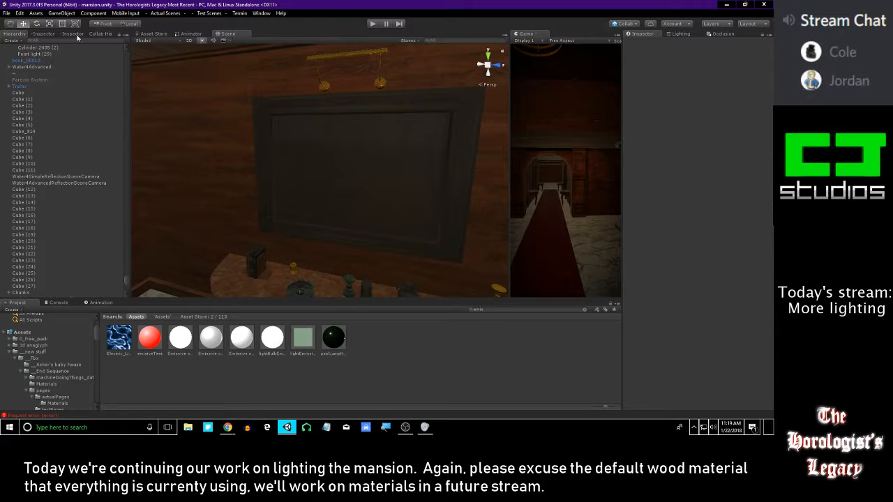
{"action": "left_click", "coordinate": [81, 12]}
{"action": "mouse_move", "coordinate": [62, 13]}
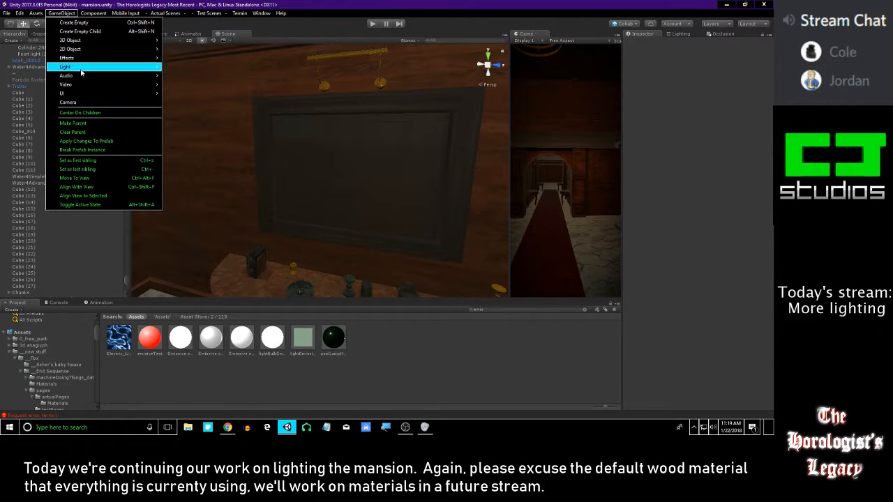
{"action": "mouse_move", "coordinate": [87, 67]}
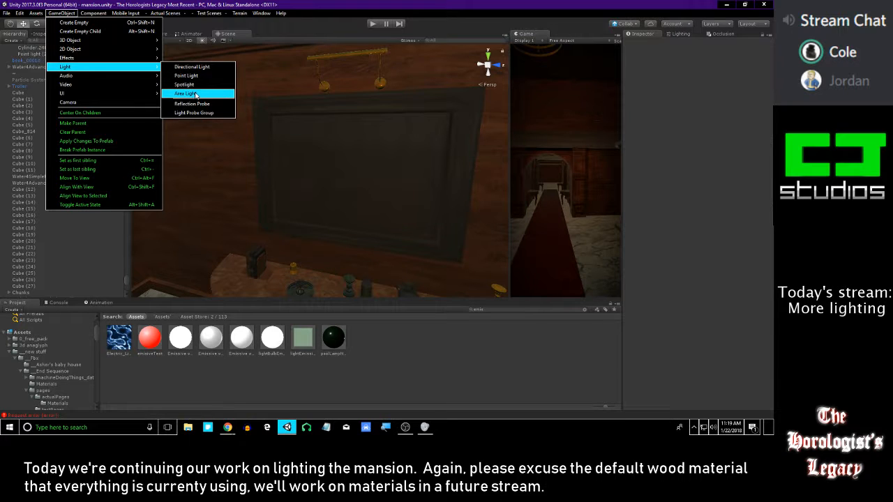
{"action": "left_click", "coordinate": [184, 84]}
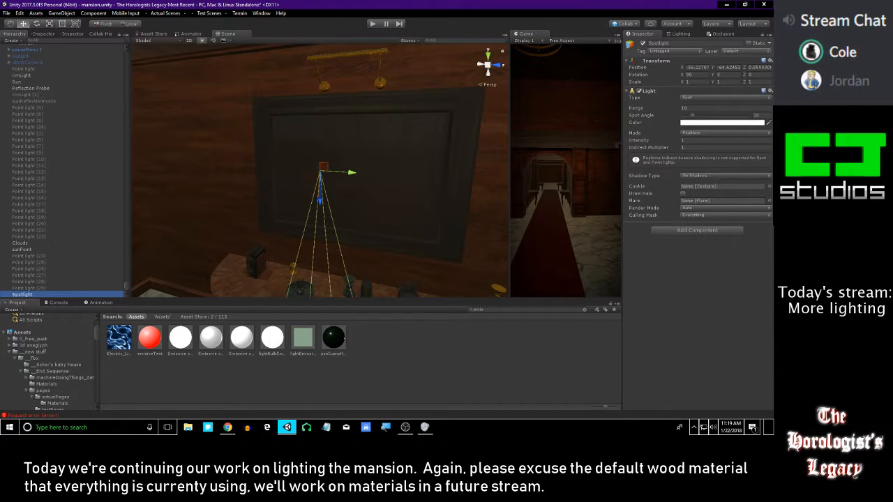
{"action": "key", "text": "alt+Tab"}
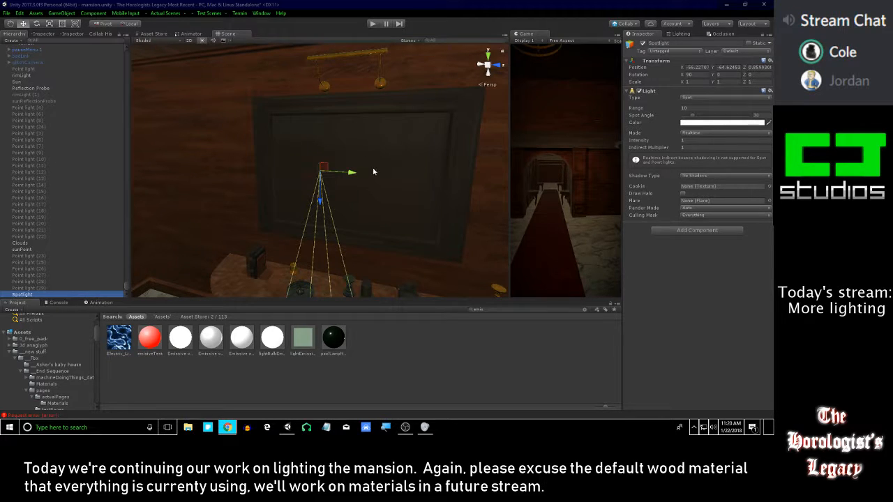
{"action": "right_click_drag", "start_coordinate": [364, 148], "coordinate": [295, 153]}
{"action": "key", "text": "d"}
{"action": "key", "text": "s"}
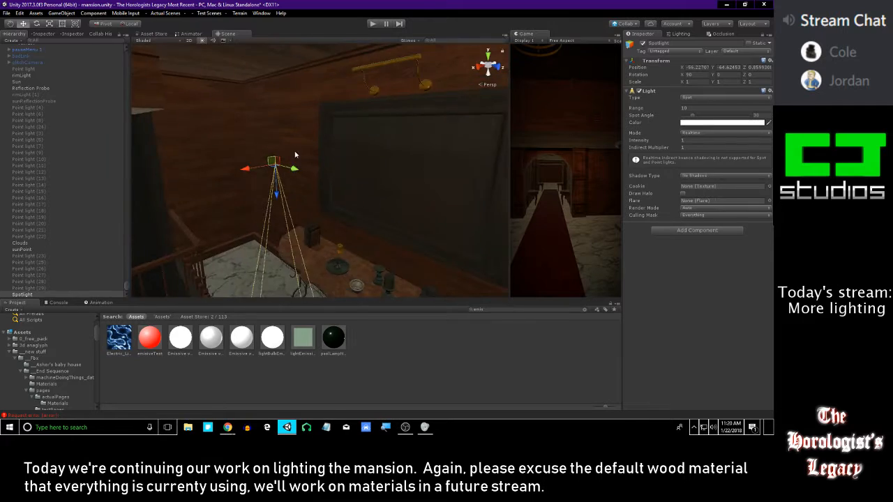
{"action": "key", "text": "f"}
{"action": "left_click_drag", "start_coordinate": [315, 125], "coordinate": [333, 104], "text": "alt"}
{"action": "right_click_drag", "start_coordinate": [333, 103], "coordinate": [417, 202], "text": "alt"}
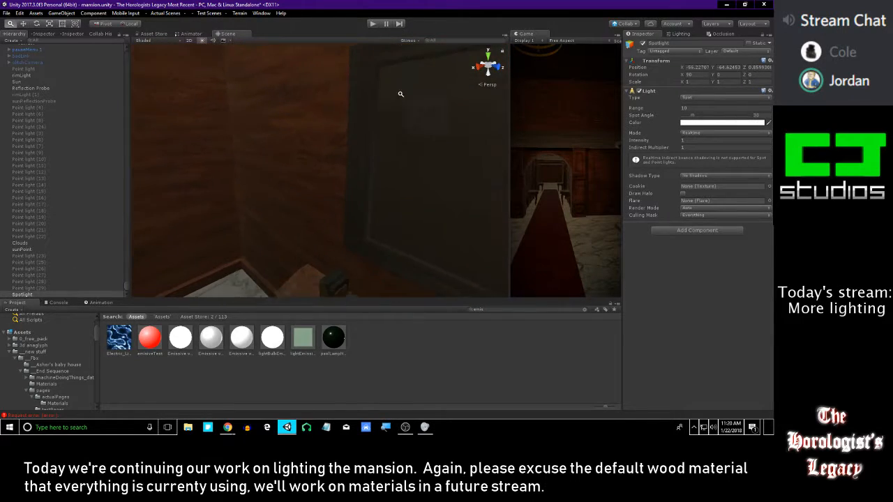
{"action": "right_click_drag", "start_coordinate": [359, 281], "coordinate": [270, 175], "text": "alt"}
{"action": "mouse_move", "coordinate": [270, 175]}
{"action": "left_mouse_down", "text": "alt"}
{"action": "mouse_move", "coordinate": [358, 163]}
{"action": "mouse_move", "coordinate": [678, 172]}
{"action": "mouse_move", "coordinate": [744, 163]}
{"action": "mouse_move", "coordinate": [742, 170]}
{"action": "mouse_move", "coordinate": [469, 159]}
{"action": "mouse_move", "coordinate": [431, 179]}
{"action": "mouse_move", "coordinate": [384, 173]}
{"action": "mouse_move", "coordinate": [415, 183]}
{"action": "mouse_move", "coordinate": [362, 172]}
{"action": "mouse_move", "coordinate": [408, 174]}
{"action": "mouse_move", "coordinate": [284, 158]}
{"action": "mouse_move", "coordinate": [361, 187]}
{"action": "mouse_move", "coordinate": [412, 177]}
{"action": "mouse_move", "coordinate": [393, 170]}
{"action": "mouse_move", "coordinate": [416, 167]}
{"action": "mouse_move", "coordinate": [358, 12]}
{"action": "left_mouse_up", "text": "alt"}
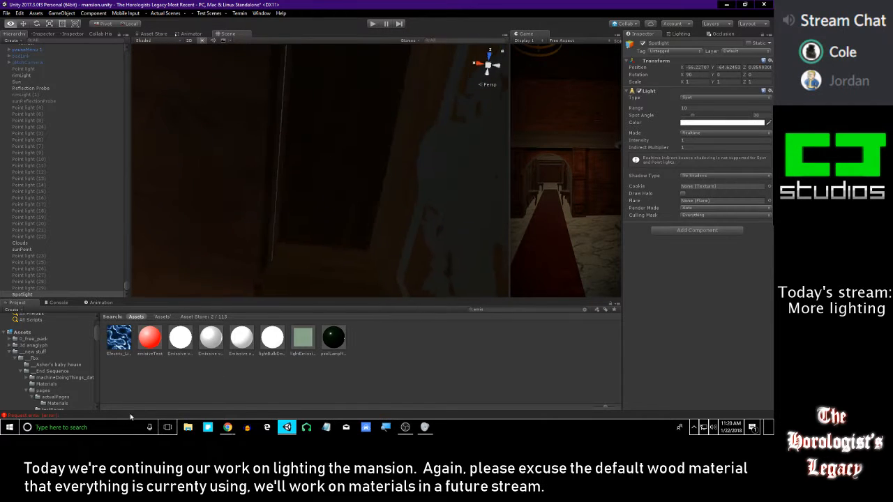
{"action": "right_click_drag", "start_coordinate": [24, 427], "coordinate": [752, 429]}
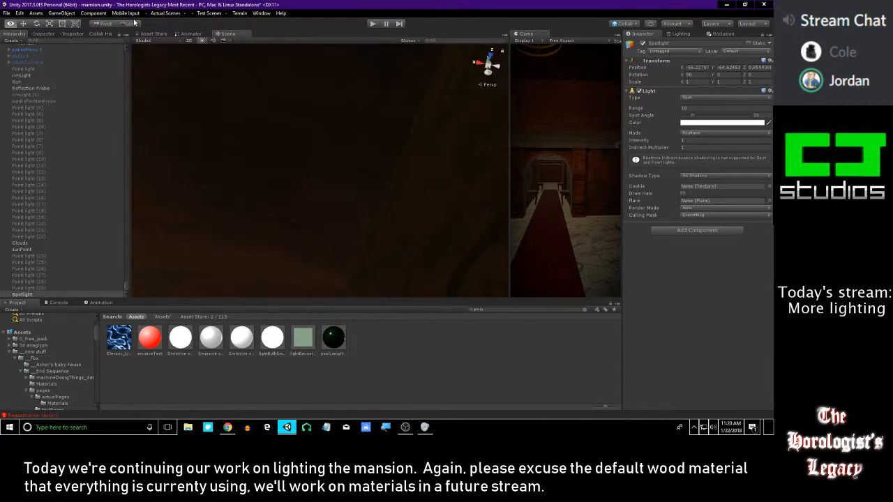
Move the spotlight back towards the wall and up to the gold picture light, at about X -57.598, Y -63.846
{"action": "right_click_drag", "start_coordinate": [317, 102], "coordinate": [414, 186]}
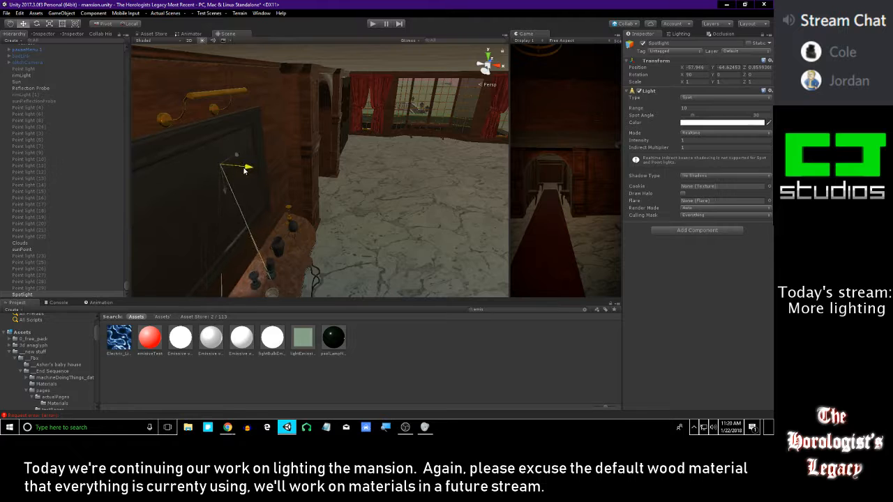
{"action": "left_click_drag", "start_coordinate": [211, 134], "coordinate": [270, 133], "text": "alt"}
{"action": "key", "text": "f"}
{"action": "right_click_drag", "start_coordinate": [270, 133], "coordinate": [360, 186], "text": "alt"}
{"action": "key", "text": "f"}
{"action": "left_click_drag", "start_coordinate": [330, 164], "coordinate": [415, 207], "text": "alt"}
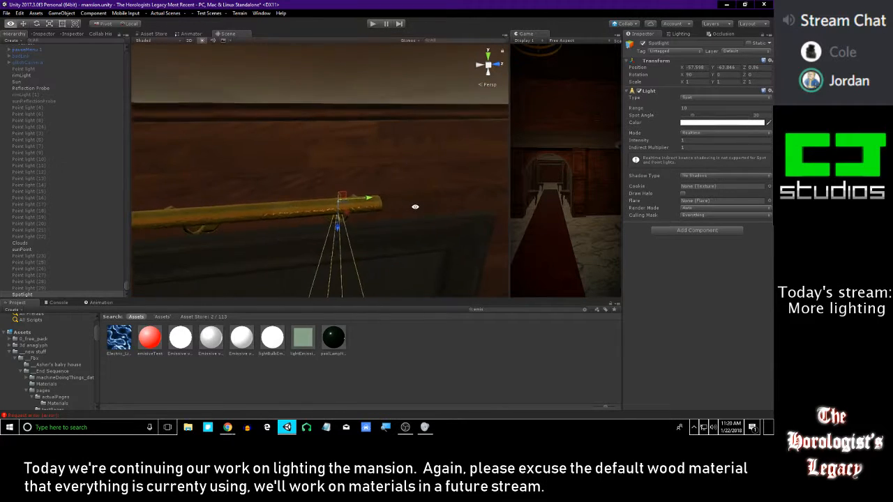
Center the spotlight along the picture light's bar at Z 0.636 and lower it slightly to Y -63.876
{"action": "left_click_drag", "start_coordinate": [301, 203], "coordinate": [315, 186]}
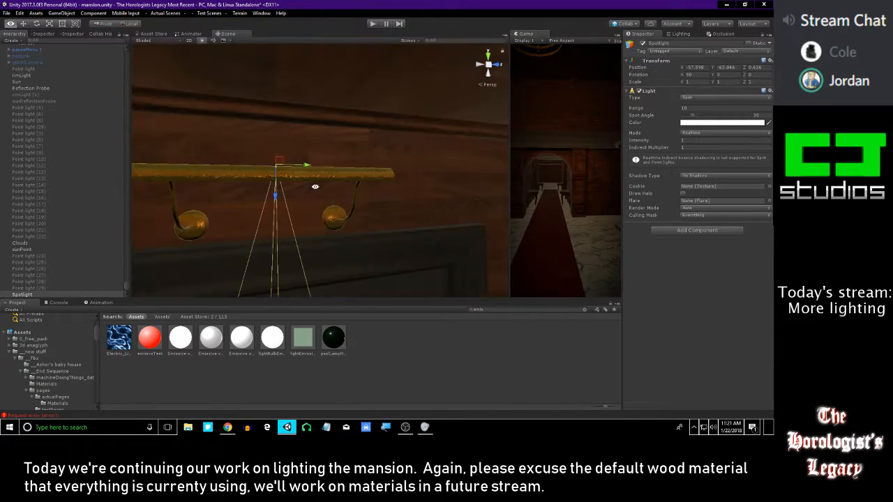
{"action": "middle_click_drag", "start_coordinate": [314, 187], "coordinate": [329, 191]}
{"action": "left_click_drag", "start_coordinate": [328, 191], "coordinate": [296, 211], "text": "alt"}
{"action": "left_click_drag", "start_coordinate": [276, 250], "coordinate": [323, 106], "text": "alt"}
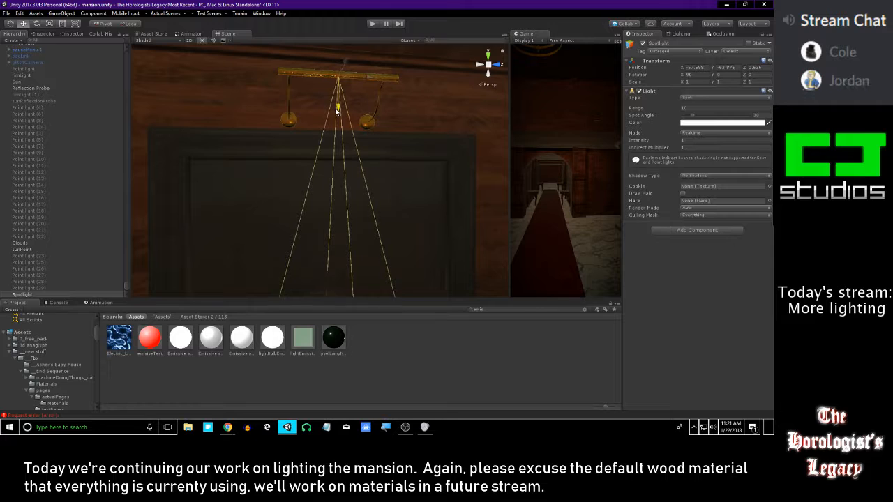
{"action": "left_click_drag", "start_coordinate": [310, 122], "coordinate": [261, 136], "text": "alt"}
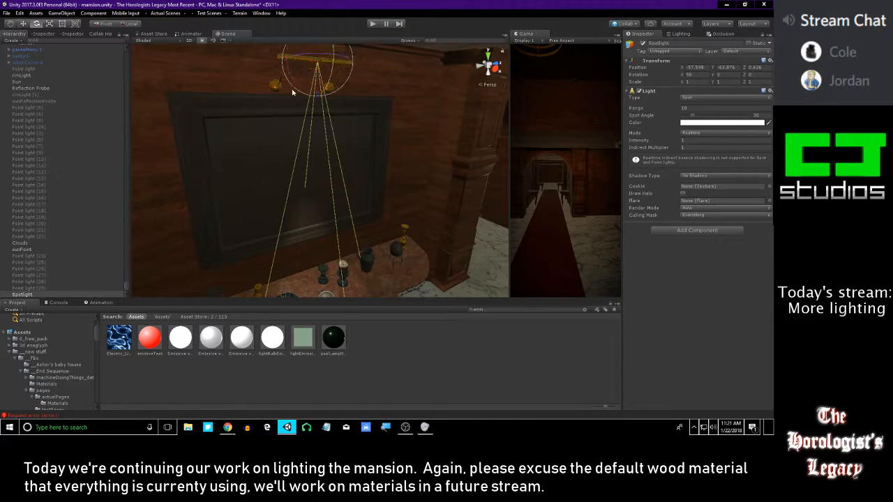
Tilt the spotlight towards the framed panel, to an X rotation of about 113.7, and widen its spot angle to about 79
{"action": "left_click_drag", "start_coordinate": [334, 72], "coordinate": [327, 87]}
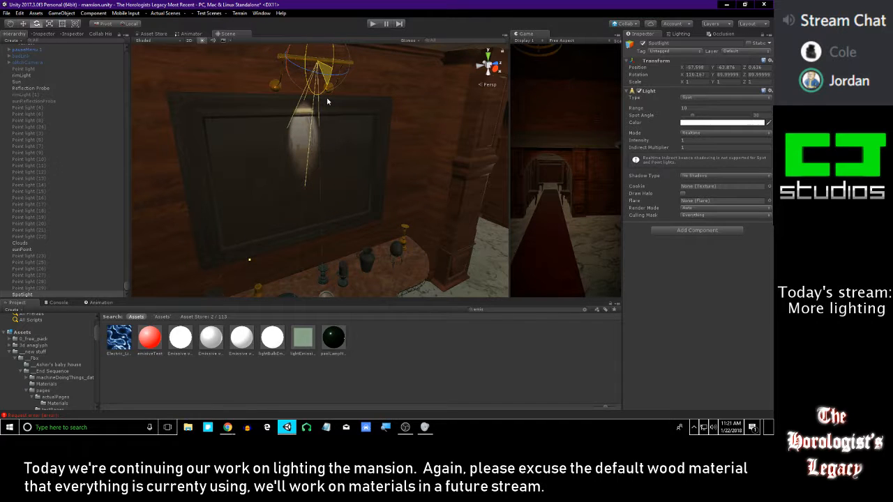
{"action": "left_click_drag", "start_coordinate": [248, 253], "coordinate": [205, 209]}
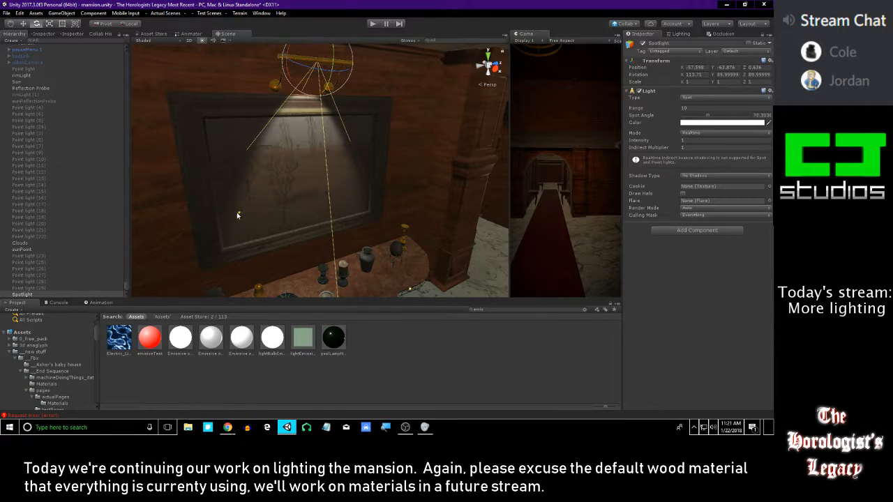
{"action": "mouse_move", "coordinate": [320, 165]}
{"action": "right_mouse_down"}
{"action": "mouse_move", "coordinate": [396, 125]}
{"action": "mouse_move", "coordinate": [340, 103]}
{"action": "mouse_move", "coordinate": [211, 81]}
{"action": "mouse_move", "coordinate": [122, 20]}
{"action": "right_mouse_up"}
{"action": "key", "text": "w"}
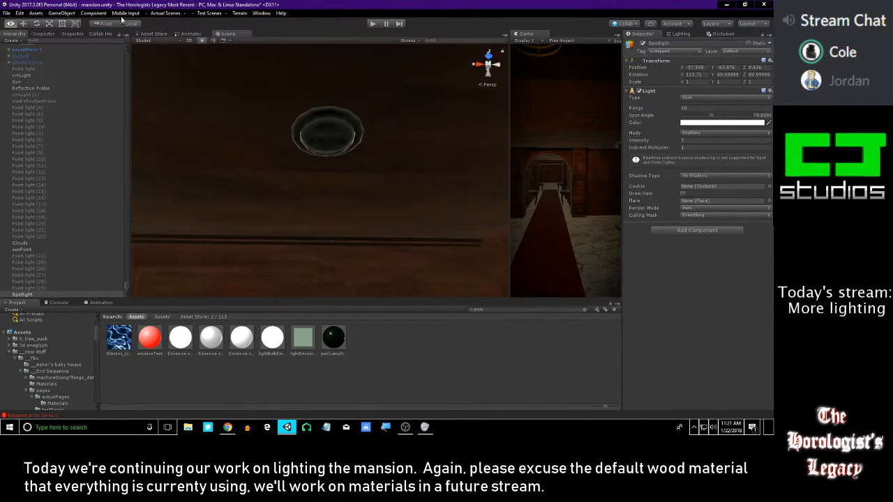
Widen the spotlight's cone over the framed panel to a spot angle of about 131
{"action": "mouse_move", "coordinate": [182, 68]}
{"action": "right_mouse_down"}
{"action": "mouse_move", "coordinate": [246, 128]}
{"action": "mouse_move", "coordinate": [129, 204]}
{"action": "mouse_move", "coordinate": [430, 188]}
{"action": "right_mouse_up"}
{"action": "right_click_drag", "start_coordinate": [369, 215], "coordinate": [396, 226]}
{"action": "right_click_drag", "start_coordinate": [396, 235], "coordinate": [277, 233]}
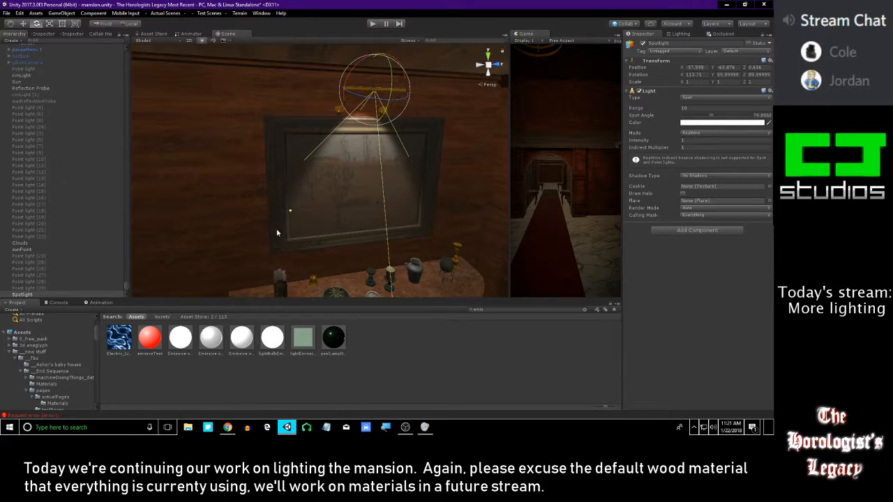
{"action": "left_click_drag", "start_coordinate": [274, 210], "coordinate": [45, 408]}
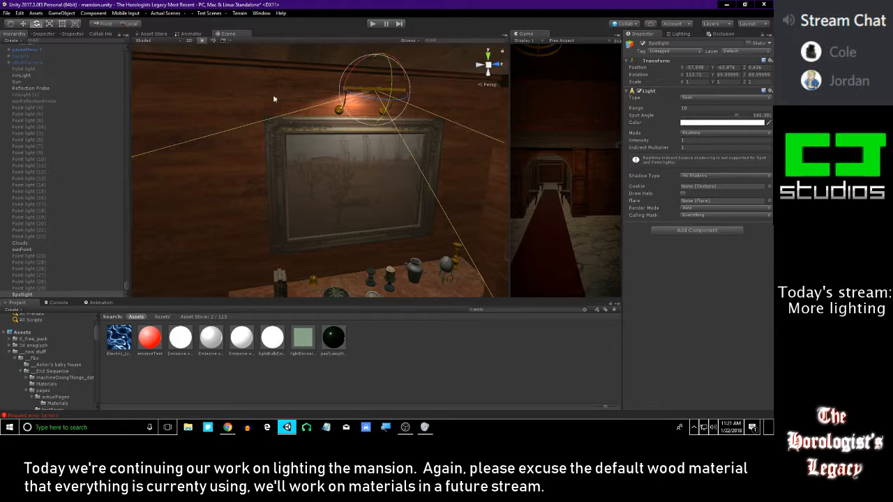
{"action": "left_click_drag", "start_coordinate": [275, 101], "coordinate": [268, 124]}
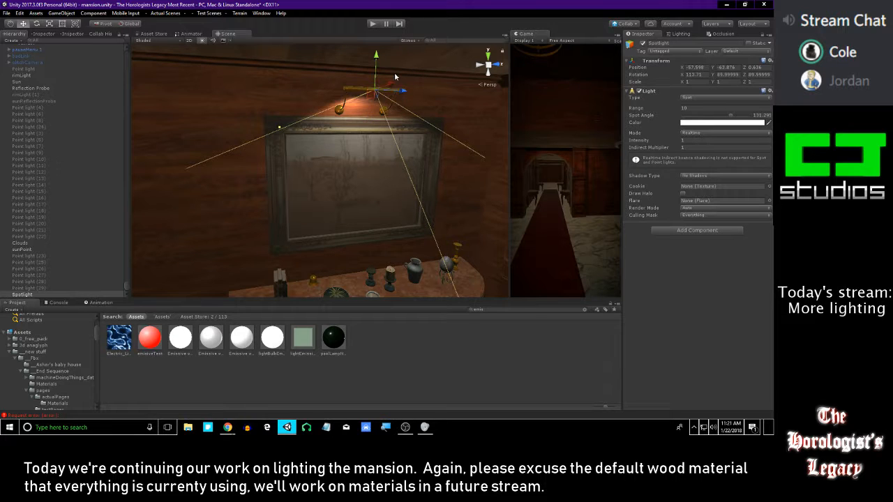
Move the spotlight out from the wall to X -57.23, Y -63.87 and narrow its spot angle to about 128.2
{"action": "left_click_drag", "start_coordinate": [373, 60], "coordinate": [406, 76]}
{"action": "right_click_drag", "start_coordinate": [407, 76], "coordinate": [273, 91]}
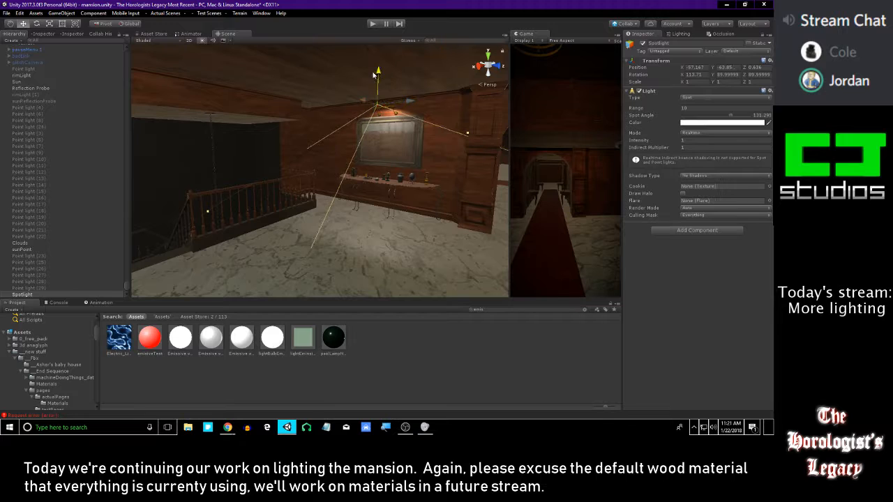
{"action": "left_click_drag", "start_coordinate": [358, 104], "coordinate": [361, 101]}
{"action": "right_click_drag", "start_coordinate": [372, 112], "coordinate": [285, 160]}
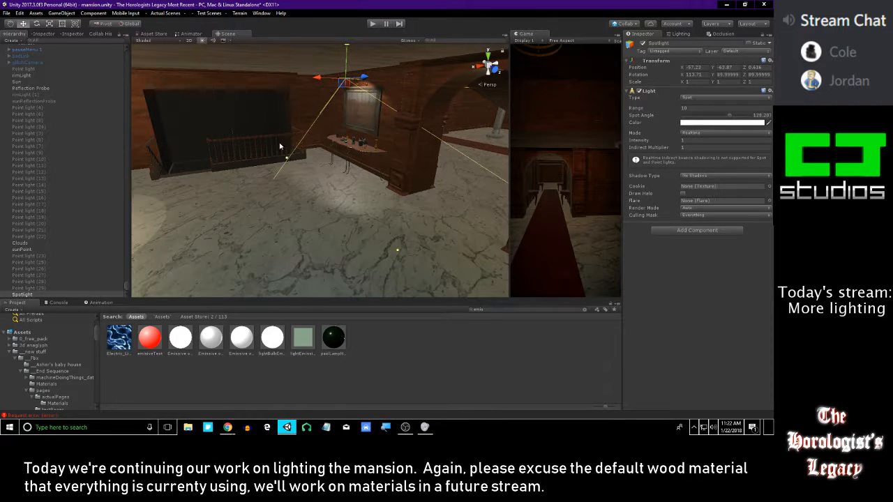
Reduce the spotlight's range to 5.47 and trim its spot angle to about 127.7
{"action": "right_click_drag", "start_coordinate": [286, 159], "coordinate": [486, 158]}
{"action": "left_click_drag", "start_coordinate": [663, 113], "coordinate": [605, 113]}
{"action": "right_click_drag", "start_coordinate": [383, 139], "coordinate": [394, 195]}
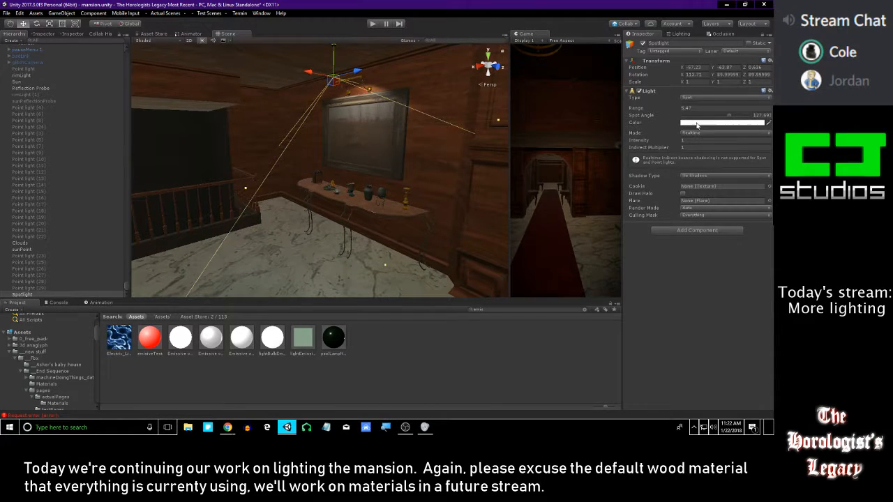
Give the spotlight hard shadows and raise its intensity to 1.34
{"action": "left_click", "coordinate": [701, 174]}
{"action": "left_click", "coordinate": [704, 190]}
{"action": "right_click_drag", "start_coordinate": [446, 180], "coordinate": [460, 183]}
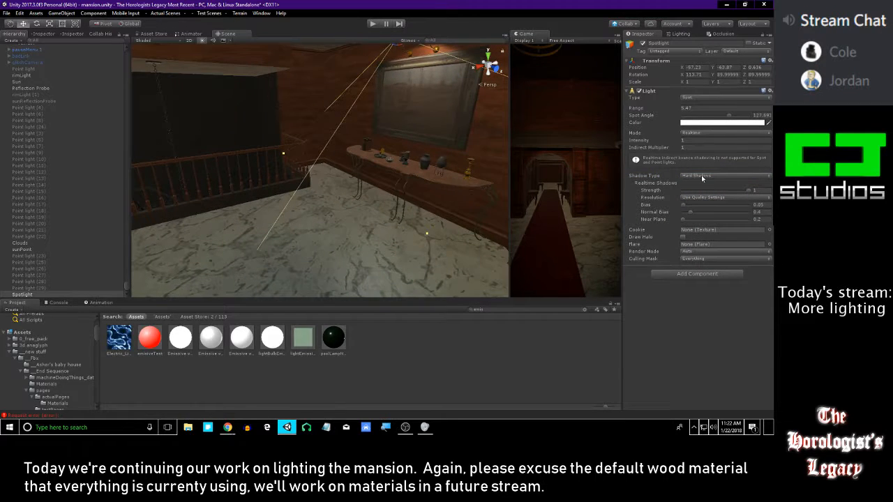
{"action": "mouse_move", "coordinate": [659, 141]}
{"action": "left_mouse_down"}
{"action": "mouse_move", "coordinate": [651, 142]}
{"action": "mouse_move", "coordinate": [687, 141]}
{"action": "mouse_move", "coordinate": [42, 136]}
{"action": "mouse_move", "coordinate": [664, 138]}
{"action": "left_mouse_up"}
{"action": "mouse_move", "coordinate": [403, 143]}
{"action": "right_mouse_down"}
{"action": "mouse_move", "coordinate": [544, 112]}
{"action": "mouse_move", "coordinate": [58, 123]}
{"action": "mouse_move", "coordinate": [369, 119]}
{"action": "mouse_move", "coordinate": [421, 109]}
{"action": "right_mouse_up"}
{"action": "key", "text": "s"}
{"action": "right_click_drag", "start_coordinate": [269, 127], "coordinate": [140, 215]}
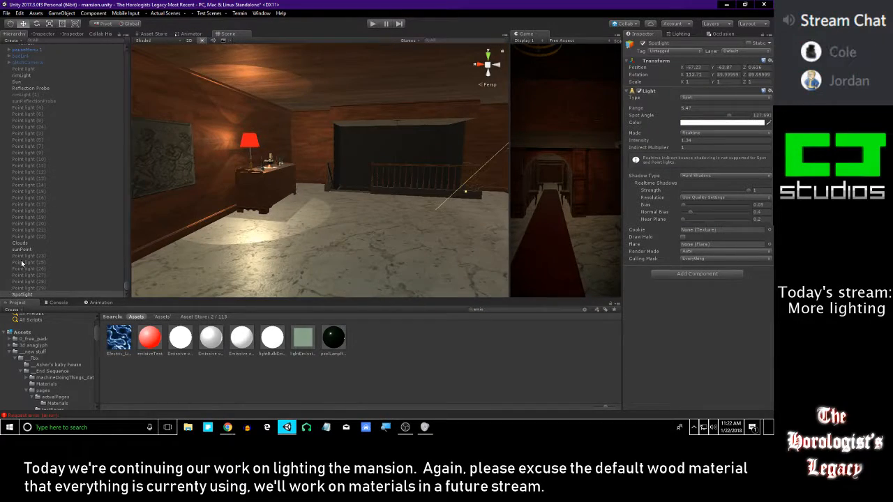
{"action": "left_click", "coordinate": [28, 288]}
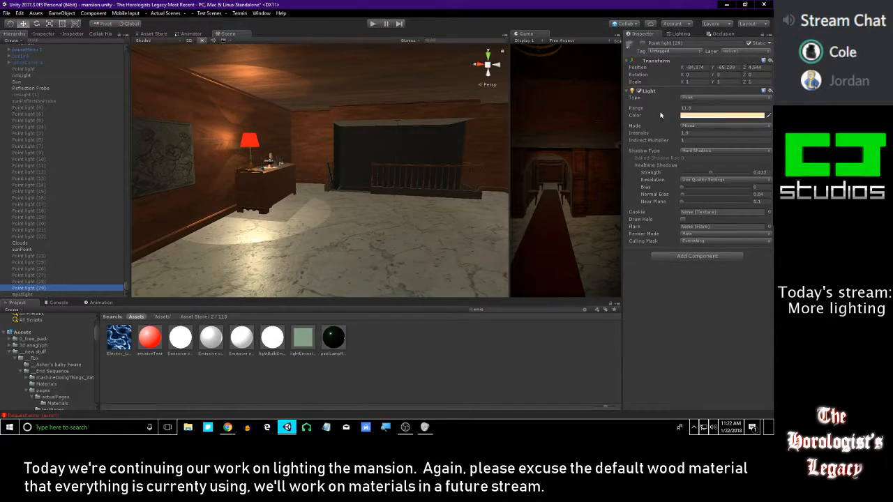
{"action": "left_click", "coordinate": [227, 427]}
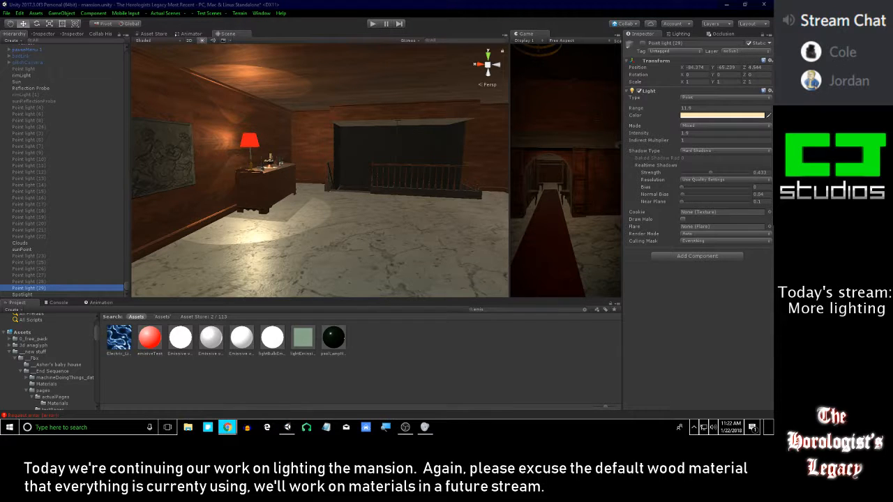
{"action": "left_click", "coordinate": [36, 295]}
{"action": "mouse_move", "coordinate": [212, 165]}
{"action": "right_mouse_down"}
{"action": "mouse_move", "coordinate": [288, 155]}
{"action": "mouse_move", "coordinate": [301, 139]}
{"action": "mouse_move", "coordinate": [274, 129]}
{"action": "mouse_move", "coordinate": [300, 133]}
{"action": "right_mouse_up"}
{"action": "left_click", "coordinate": [701, 123]}
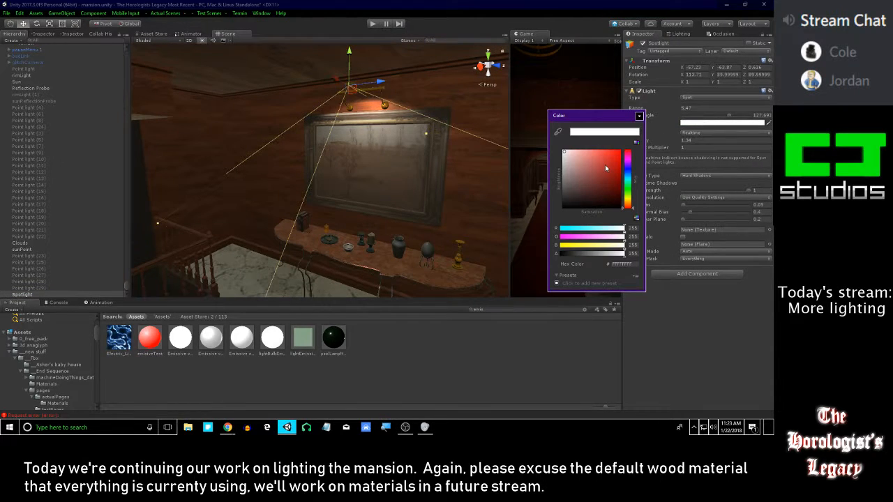
{"action": "left_click", "coordinate": [639, 116]}
{"action": "mouse_move", "coordinate": [410, 133]}
{"action": "right_mouse_down"}
{"action": "mouse_move", "coordinate": [215, 169]}
{"action": "mouse_move", "coordinate": [161, 141]}
{"action": "right_mouse_up"}
{"action": "right_click_drag", "start_coordinate": [354, 153], "coordinate": [274, 145]}
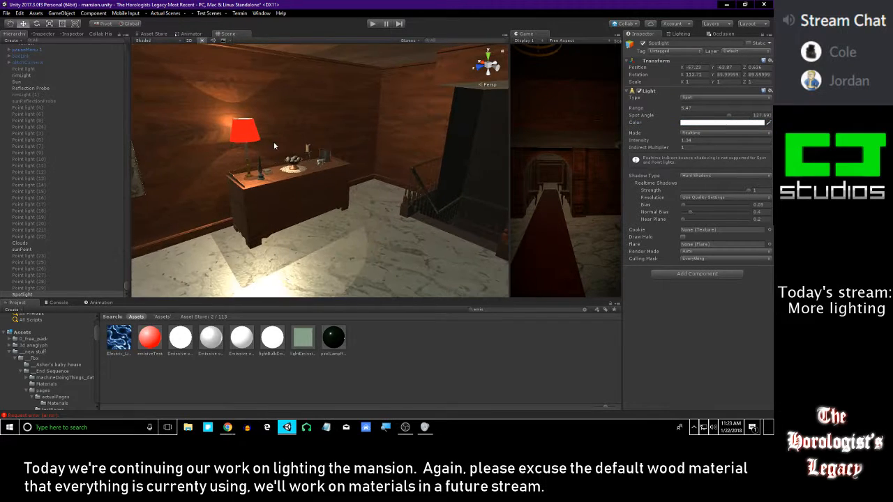
Copy the warm color of Point light (29) onto the spotlight with the eyedropper, then unlock the spotlight's Inspector
{"action": "left_click", "coordinate": [50, 282]}
{"action": "left_click", "coordinate": [53, 288]}
{"action": "left_click", "coordinate": [44, 33]}
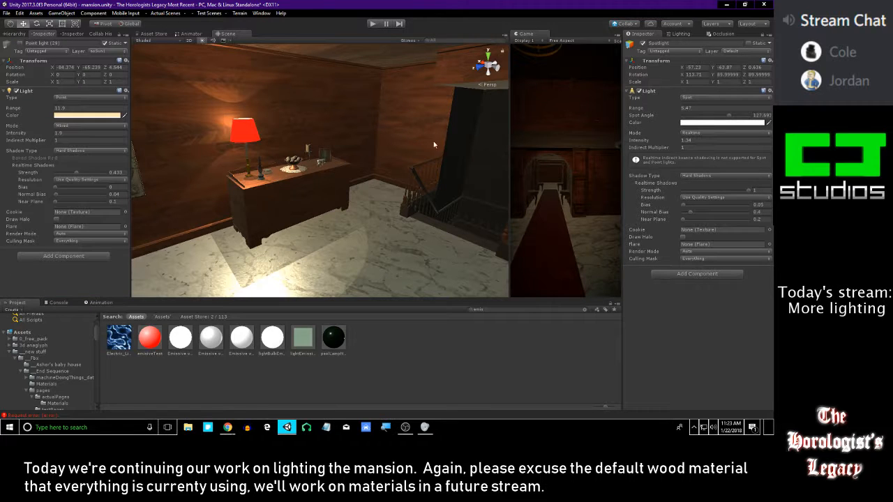
{"action": "left_click", "coordinate": [767, 123]}
{"action": "left_click", "coordinate": [78, 117]}
{"action": "left_click", "coordinate": [16, 35]}
{"action": "mouse_move", "coordinate": [234, 177]}
{"action": "right_mouse_down"}
{"action": "mouse_move", "coordinate": [285, 183]}
{"action": "mouse_move", "coordinate": [440, 147]}
{"action": "right_mouse_up"}
{"action": "key", "text": "w"}
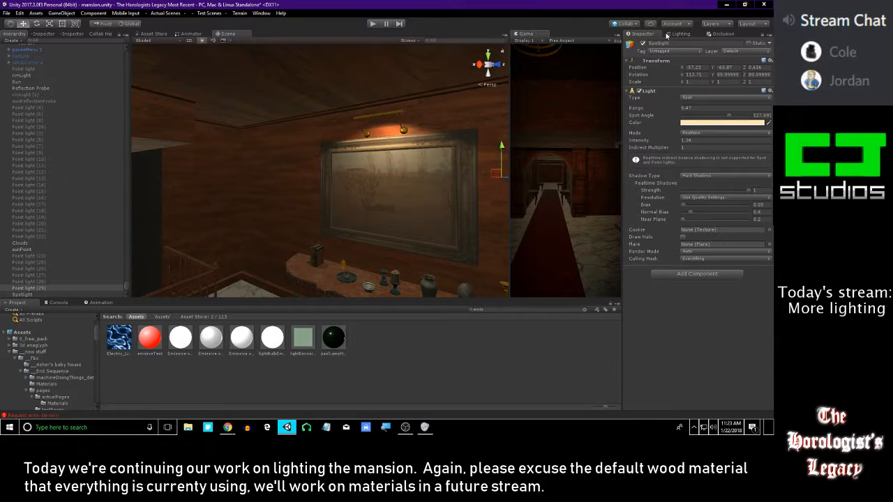
{"action": "left_click", "coordinate": [760, 35]}
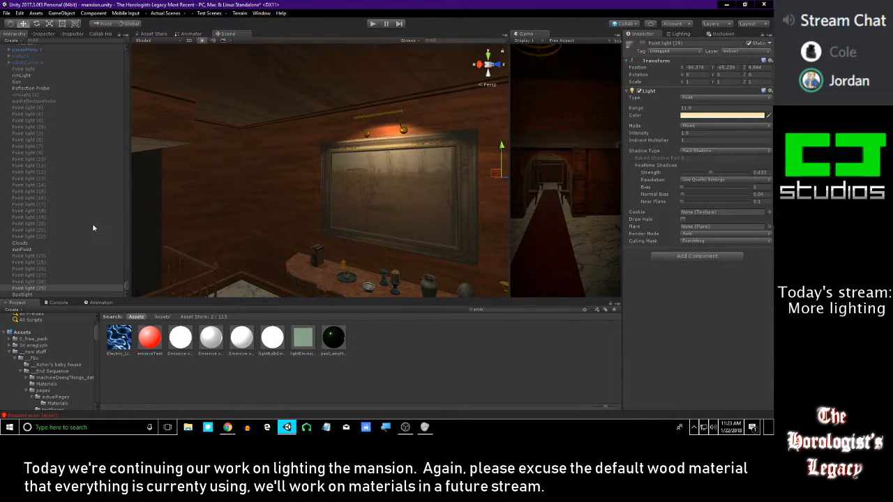
Try a light purple color, hex D58DFF, on the spotlight above the framed panel
{"action": "left_click", "coordinate": [42, 295]}
{"action": "left_click", "coordinate": [49, 289]}
{"action": "right_click_drag", "start_coordinate": [338, 185], "coordinate": [294, 218]}
{"action": "key", "text": "s"}
{"action": "left_click", "coordinate": [28, 294]}
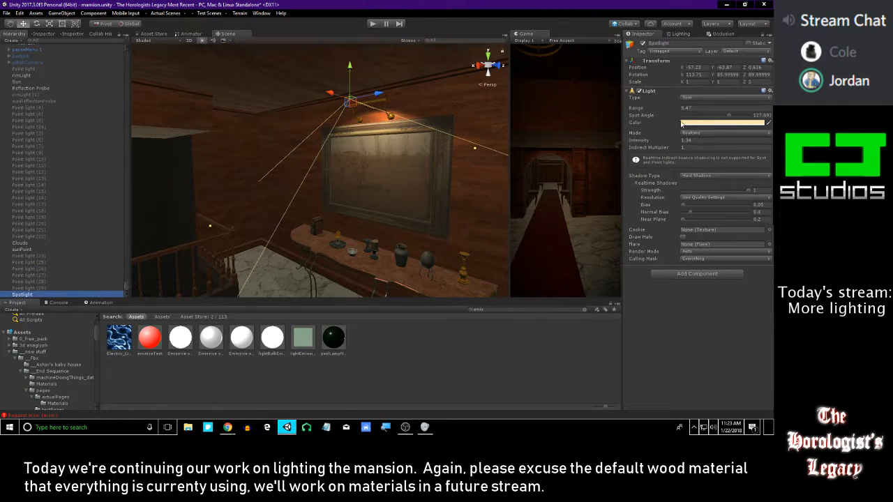
{"action": "left_click", "coordinate": [682, 123]}
{"action": "left_click_drag", "start_coordinate": [628, 200], "coordinate": [631, 163]}
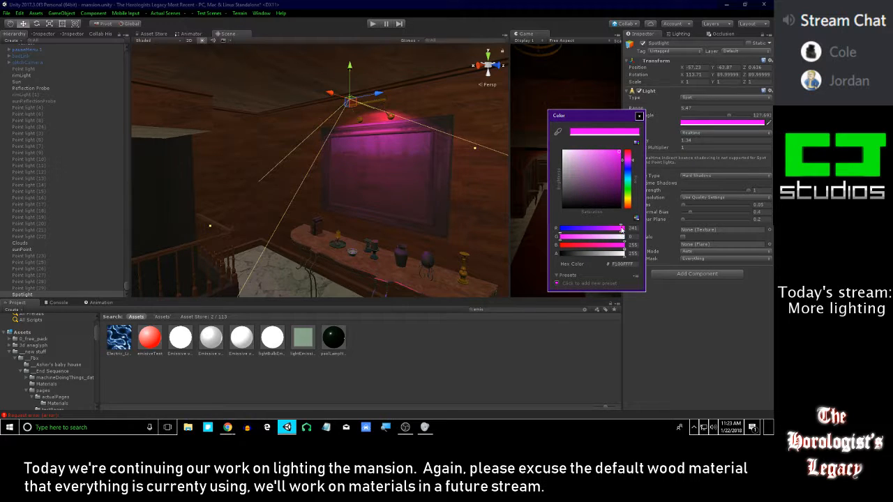
{"action": "left_click_drag", "start_coordinate": [621, 231], "coordinate": [604, 233]}
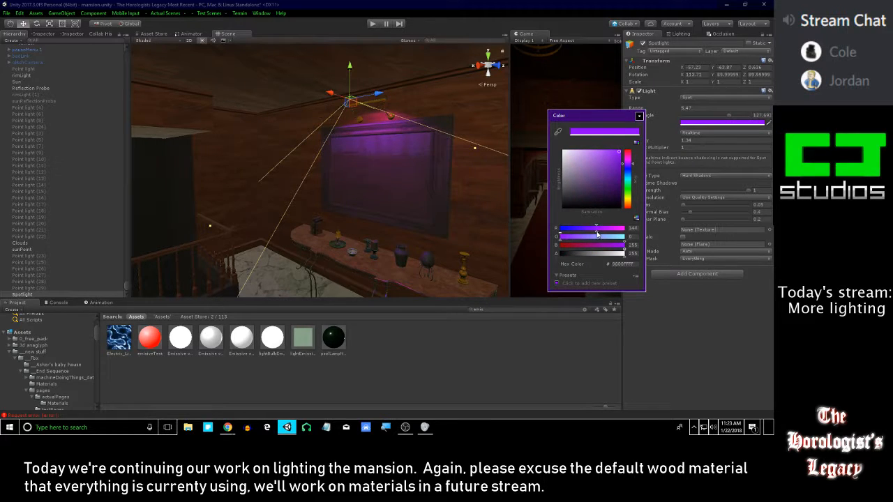
{"action": "left_click_drag", "start_coordinate": [608, 237], "coordinate": [578, 239]}
{"action": "left_click_drag", "start_coordinate": [601, 147], "coordinate": [592, 142]}
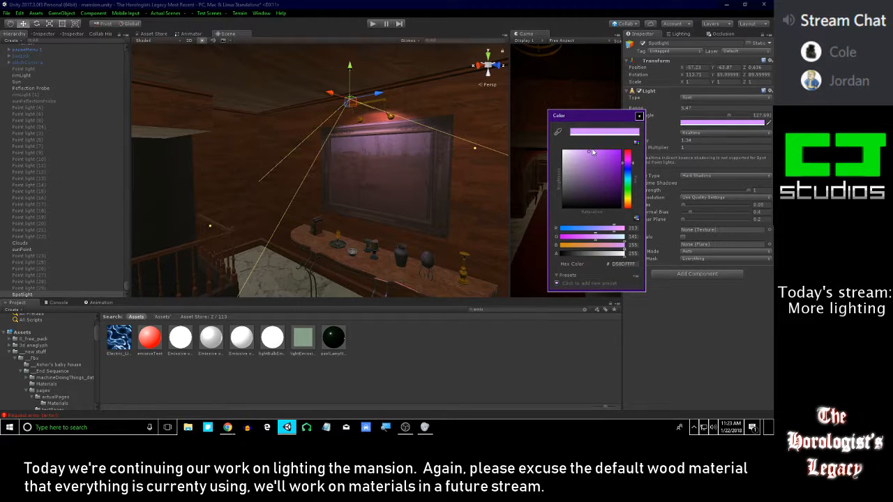
{"action": "left_click", "coordinate": [639, 117]}
Undo the spotlight's purple color change
{"action": "mouse_move", "coordinate": [327, 150]}
{"action": "right_mouse_down"}
{"action": "mouse_move", "coordinate": [369, 138]}
{"action": "mouse_move", "coordinate": [443, 138]}
{"action": "mouse_move", "coordinate": [600, 164]}
{"action": "mouse_move", "coordinate": [375, 151]}
{"action": "right_mouse_up"}
{"action": "key", "text": "w"}
{"action": "key", "text": "ctrl+z"}
{"action": "mouse_move", "coordinate": [411, 138]}
{"action": "left_mouse_down", "text": "alt"}
{"action": "mouse_move", "coordinate": [228, 156]}
{"action": "mouse_move", "coordinate": [310, 154]}
{"action": "left_mouse_up", "text": "alt"}
{"action": "key", "text": "ctrl+z"}
Enable Point light (4) through Point light (22) as a group for a brief check, then disable them again
{"action": "mouse_move", "coordinate": [309, 154]}
{"action": "right_mouse_down"}
{"action": "mouse_move", "coordinate": [295, 157]}
{"action": "mouse_move", "coordinate": [333, 162]}
{"action": "mouse_move", "coordinate": [382, 225]}
{"action": "mouse_move", "coordinate": [313, 201]}
{"action": "mouse_move", "coordinate": [354, 214]}
{"action": "mouse_move", "coordinate": [286, 80]}
{"action": "mouse_move", "coordinate": [393, 165]}
{"action": "mouse_move", "coordinate": [328, 193]}
{"action": "mouse_move", "coordinate": [279, 140]}
{"action": "right_mouse_up"}
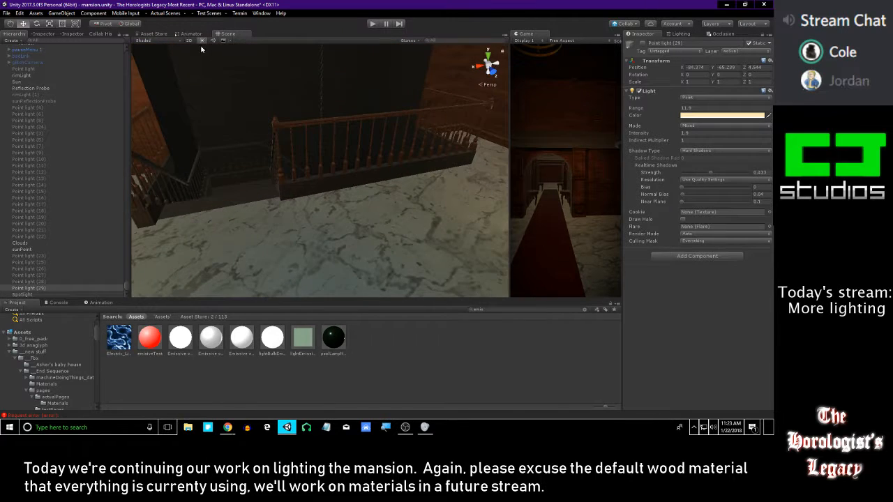
{"action": "right_click_drag", "start_coordinate": [200, 45], "coordinate": [193, 75]}
{"action": "left_click", "coordinate": [200, 42]}
{"action": "right_click_drag", "start_coordinate": [273, 104], "coordinate": [295, 71]}
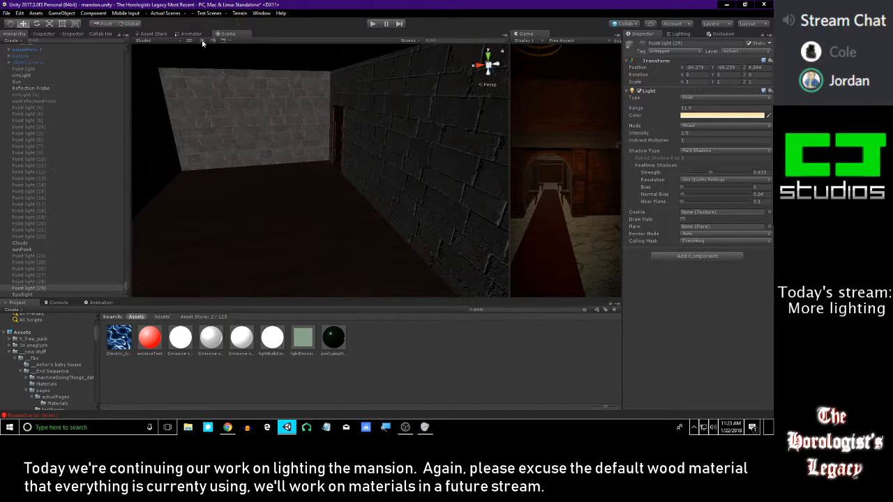
{"action": "left_click", "coordinate": [201, 41]}
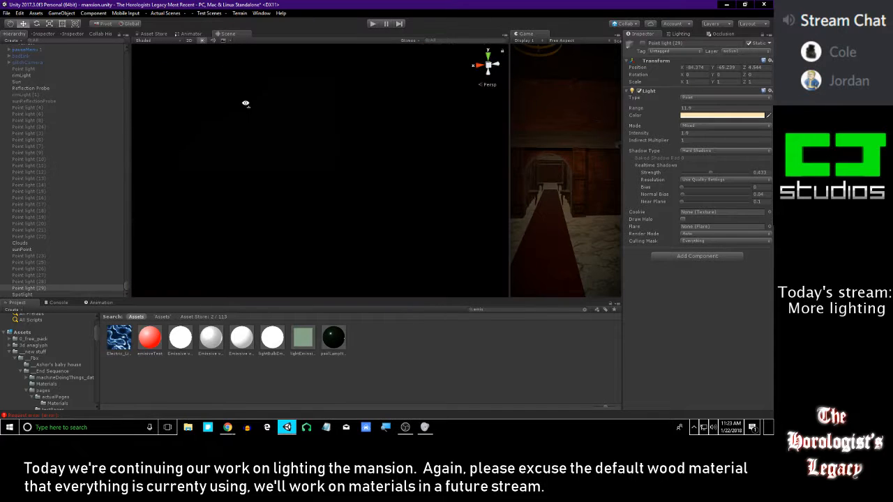
{"action": "left_click", "coordinate": [45, 108], "text": "shift"}
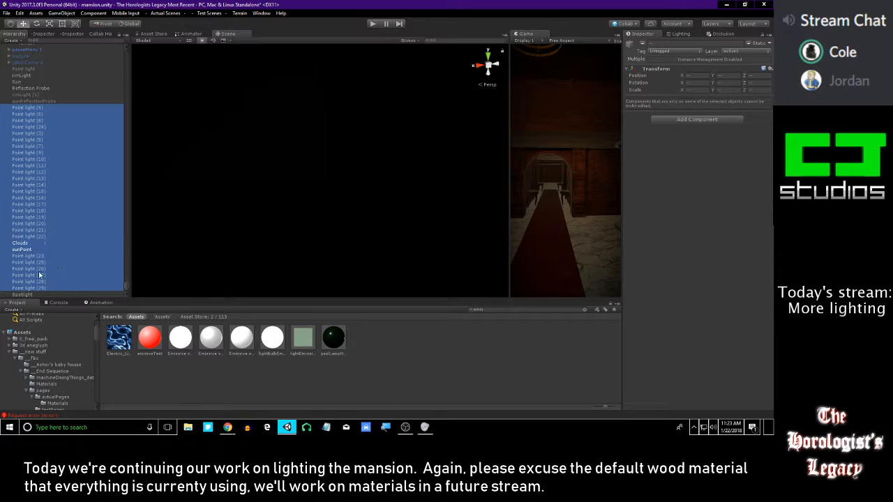
{"action": "left_click", "coordinate": [38, 238]}
{"action": "left_click", "coordinate": [42, 108], "text": "shift"}
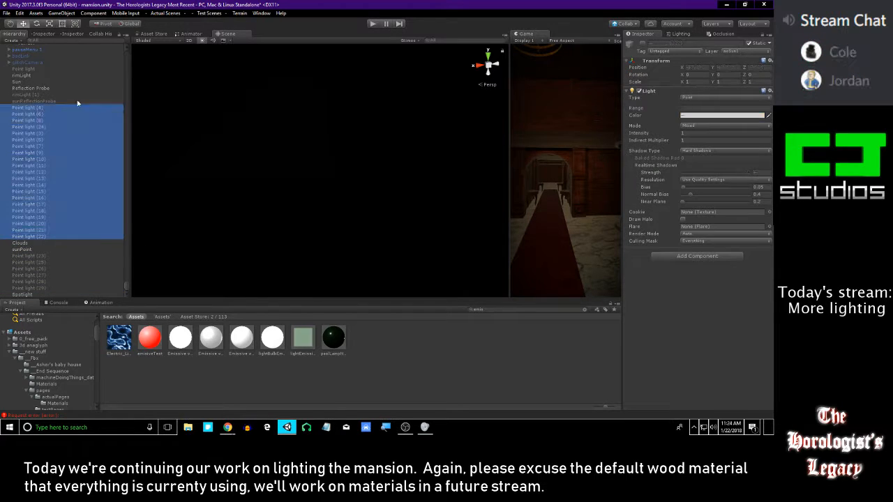
{"action": "left_click", "coordinate": [642, 43]}
{"action": "right_click_drag", "start_coordinate": [415, 68], "coordinate": [414, 79]}
{"action": "scroll", "coordinate": [63, 130], "scroll_direction": "up", "scroll_amount": 1}
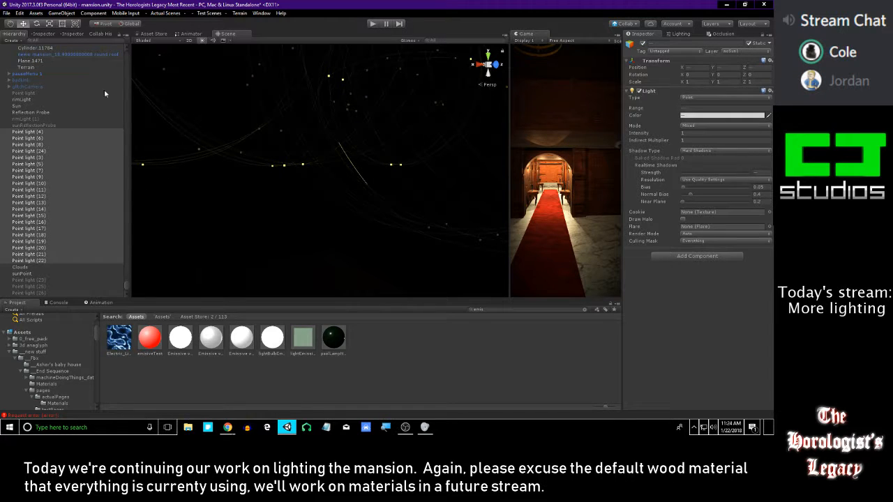
{"action": "left_click", "coordinate": [642, 43]}
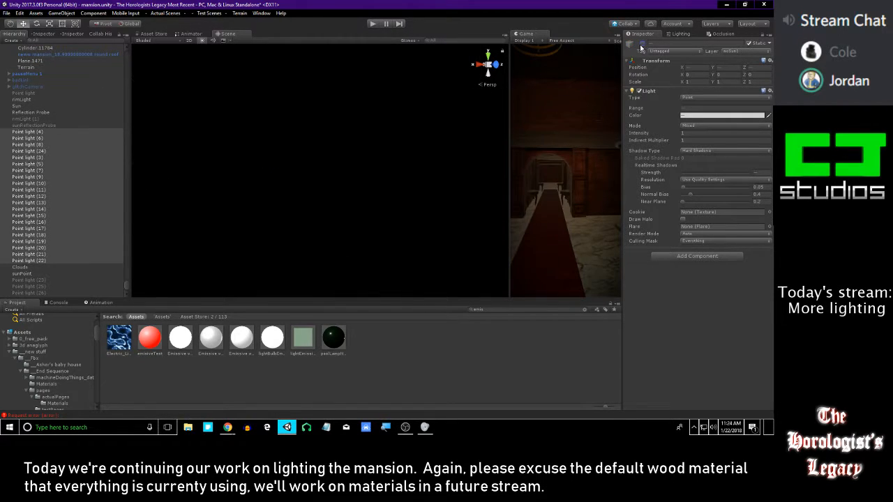
Enable the unnumbered Point light above rimLight for a brief check, then disable it again
{"action": "left_click", "coordinate": [36, 118]}
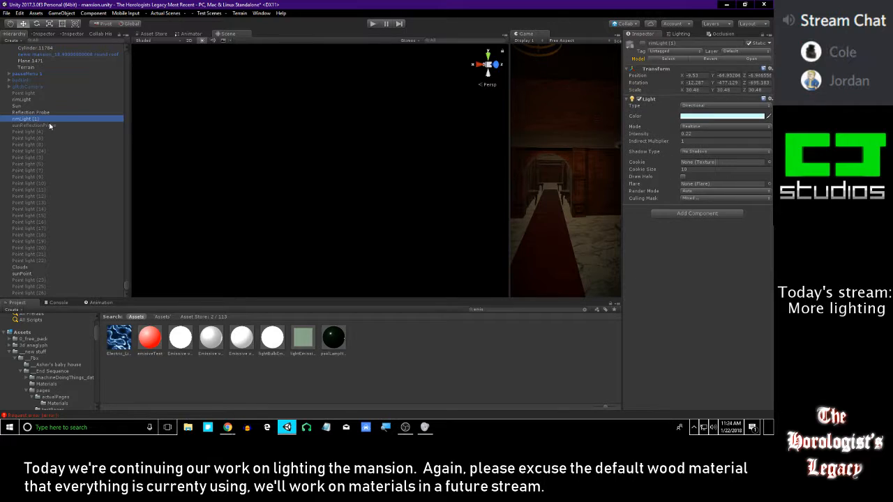
{"action": "key", "text": "Up"}
{"action": "key", "text": "Up"}
{"action": "key", "text": "Up"}
{"action": "key", "text": "Up"}
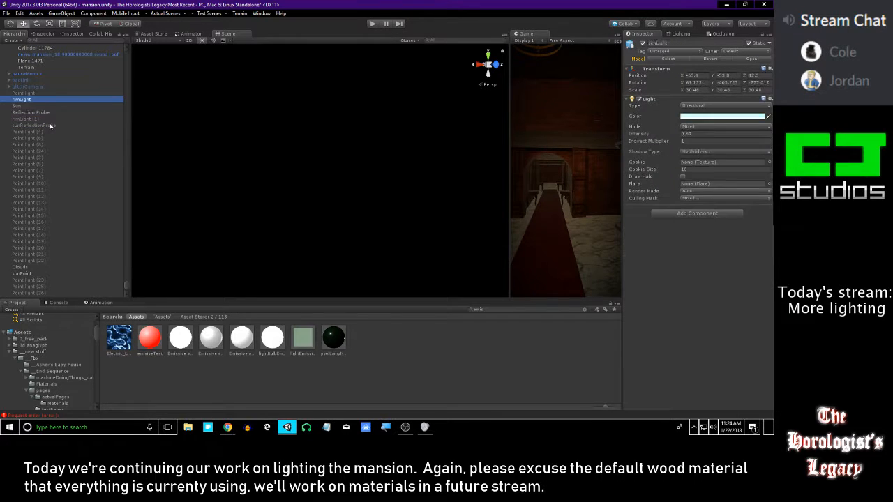
{"action": "left_click", "coordinate": [642, 43]}
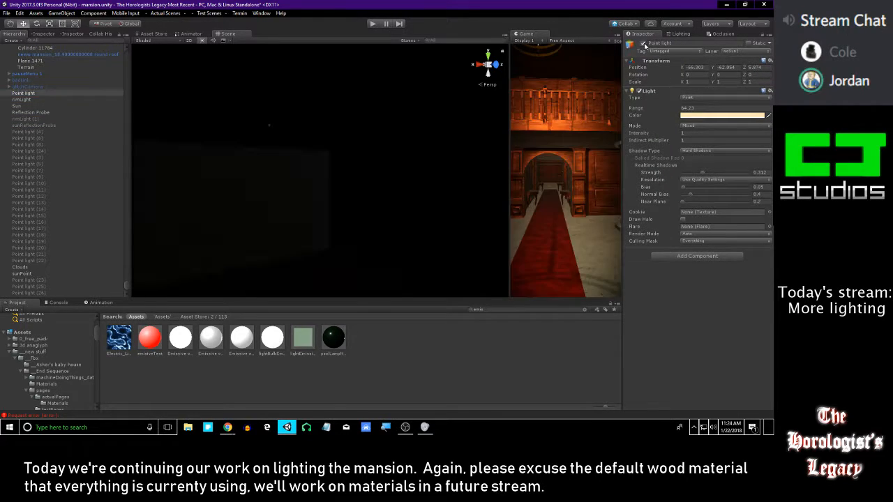
{"action": "left_click", "coordinate": [642, 43]}
{"action": "scroll", "coordinate": [60, 119], "scroll_direction": "up", "scroll_amount": 10}
{"action": "scroll", "coordinate": [66, 153], "scroll_direction": "down", "scroll_amount": 10}
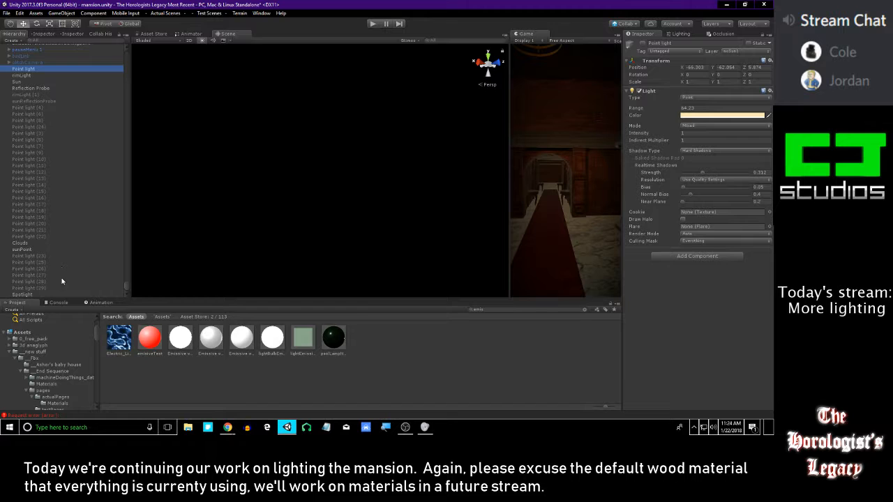
Find the twin wall sconce with red shades beyond the staircase and examine it with scene lighting on
{"action": "left_click", "coordinate": [202, 40]}
{"action": "right_click_drag", "start_coordinate": [291, 108], "coordinate": [334, 168]}
{"action": "left_click", "coordinate": [383, 249]}
{"action": "right_click_drag", "start_coordinate": [383, 249], "coordinate": [410, 304]}
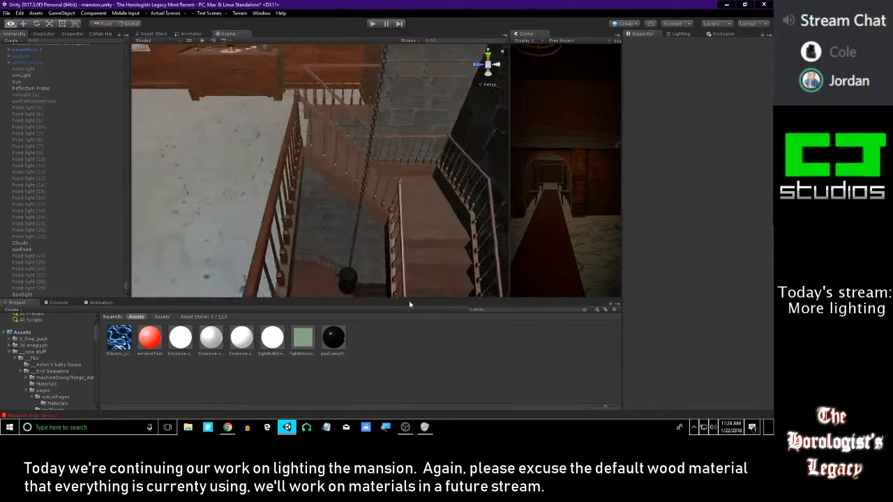
{"action": "left_click", "coordinate": [201, 40]}
{"action": "right_click_drag", "start_coordinate": [357, 194], "coordinate": [263, 120]}
{"action": "right_click_drag", "start_coordinate": [427, 183], "coordinate": [248, 138]}
{"action": "right_click_drag", "start_coordinate": [318, 151], "coordinate": [459, 150]}
{"action": "right_click_drag", "start_coordinate": [355, 156], "coordinate": [237, 133]}
{"action": "right_click_drag", "start_coordinate": [331, 122], "coordinate": [639, 186]}
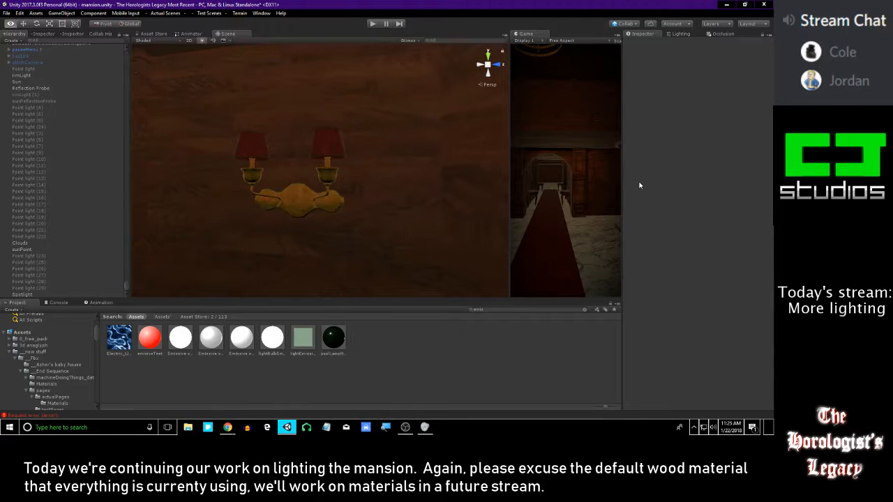
{"action": "right_click_drag", "start_coordinate": [330, 175], "coordinate": [298, 187]}
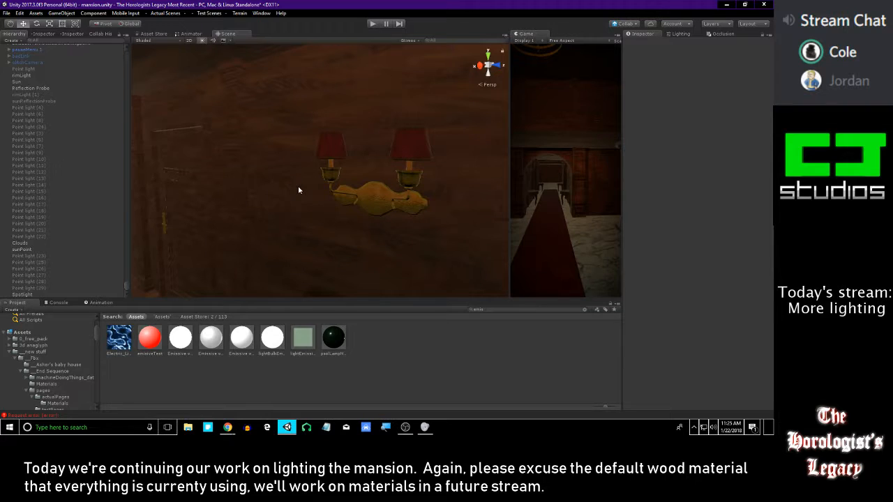
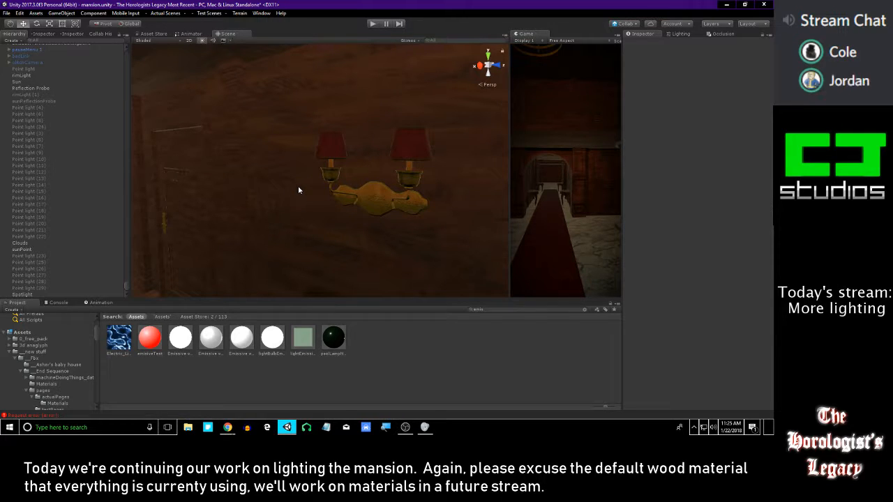
Examine the Spotlight, Point light (28) and the red lampshade on the dresser
{"action": "right_click_drag", "start_coordinate": [297, 185], "coordinate": [272, 187]}
{"action": "left_click", "coordinate": [22, 294]}
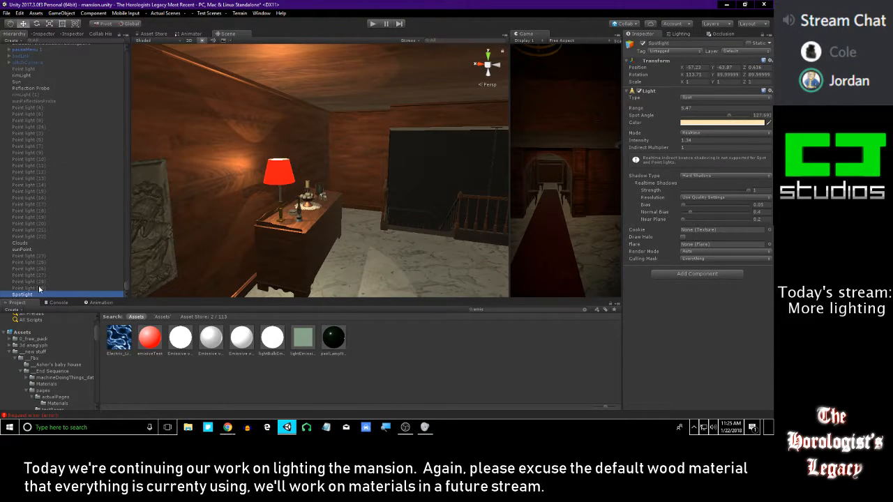
{"action": "left_click", "coordinate": [39, 288]}
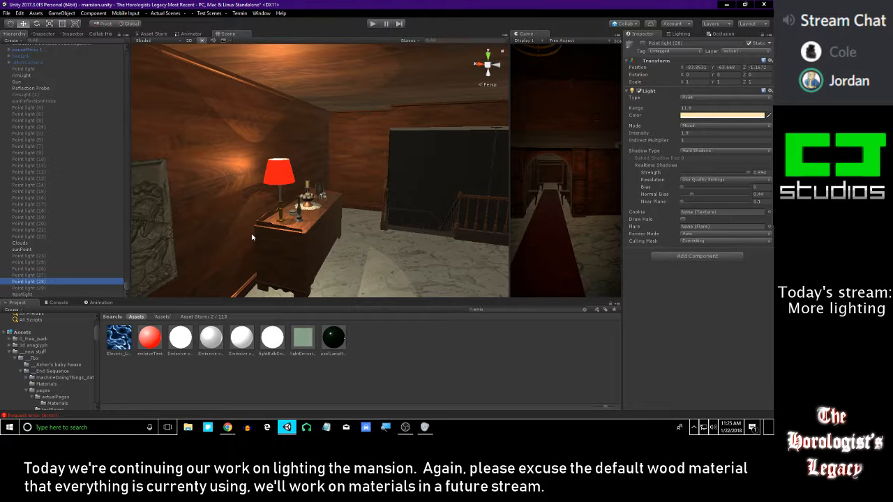
{"action": "scroll", "coordinate": [74, 145], "scroll_direction": "down", "scroll_amount": 7}
{"action": "left_click", "coordinate": [259, 175]}
{"action": "right_click_drag", "start_coordinate": [260, 178], "coordinate": [242, 265]}
{"action": "right_click_drag", "start_coordinate": [326, 258], "coordinate": [307, 194]}
{"action": "left_click", "coordinate": [312, 210]}
{"action": "scroll", "coordinate": [65, 249], "scroll_direction": "down", "scroll_amount": 6}
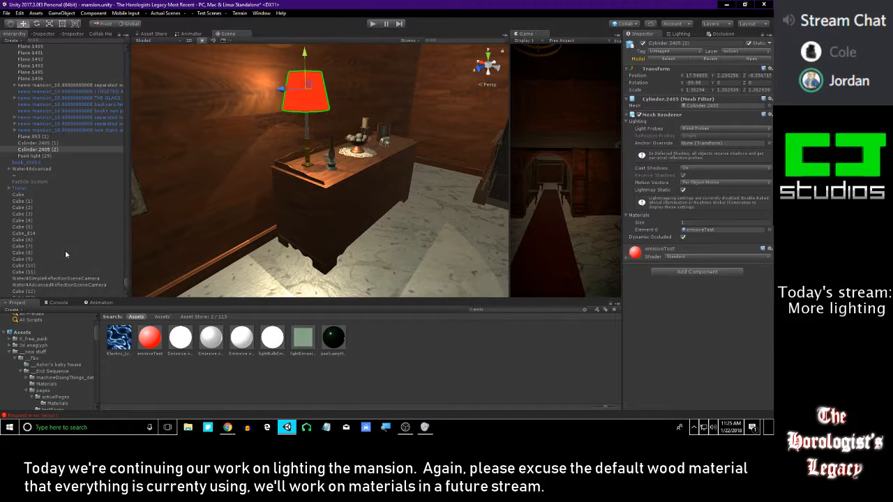
{"action": "scroll", "coordinate": [75, 249], "scroll_direction": "down", "scroll_amount": 5}
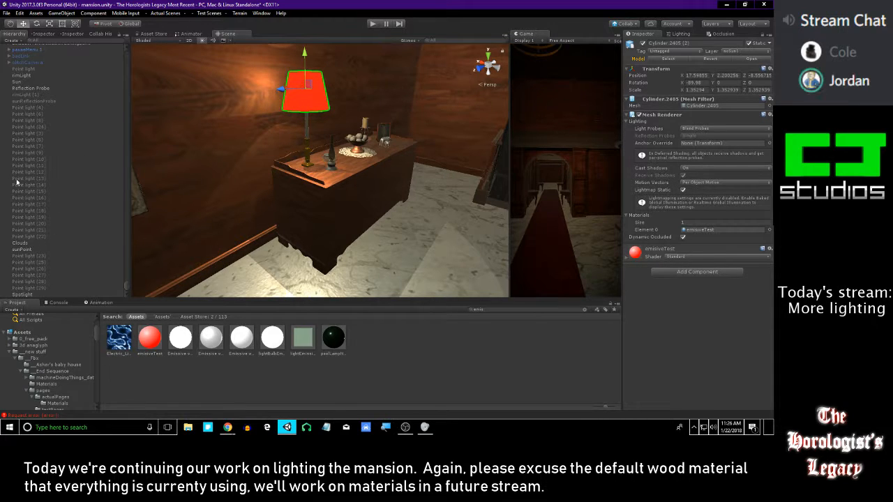
Look through the scene's numbered point lights for one to reuse
{"action": "left_click", "coordinate": [66, 288]}
{"action": "key", "text": "Up"}
{"action": "key", "text": "Up"}
{"action": "key", "text": "Up"}
{"action": "key", "text": "Up"}
{"action": "key", "text": "Up"}
{"action": "key", "text": "Up"}
{"action": "key", "text": "Up"}
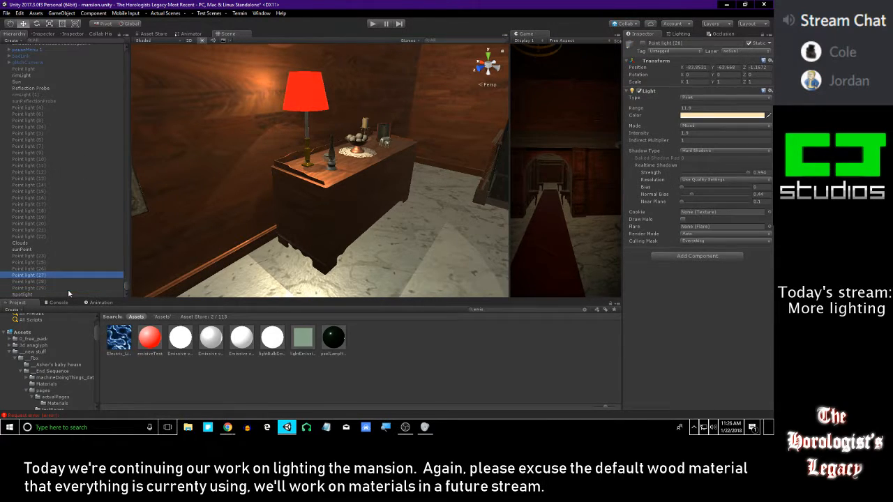
{"action": "key", "text": "Up"}
{"action": "key", "text": "Up"}
{"action": "key", "text": "Up"}
{"action": "key", "text": "Up"}
{"action": "key", "text": "Up"}
{"action": "key", "text": "Up"}
{"action": "key", "text": "Up"}
{"action": "key", "text": "Up"}
{"action": "key", "text": "Up"}
{"action": "key", "text": "Up"}
{"action": "key", "text": "Up"}
{"action": "key", "text": "Up"}
{"action": "key", "text": "Up"}
{"action": "key", "text": "Up"}
{"action": "key", "text": "Up"}
{"action": "key", "text": "Up"}
{"action": "key", "text": "Up"}
{"action": "key", "text": "Up"}
{"action": "key", "text": "Up"}
{"action": "key", "text": "Up"}
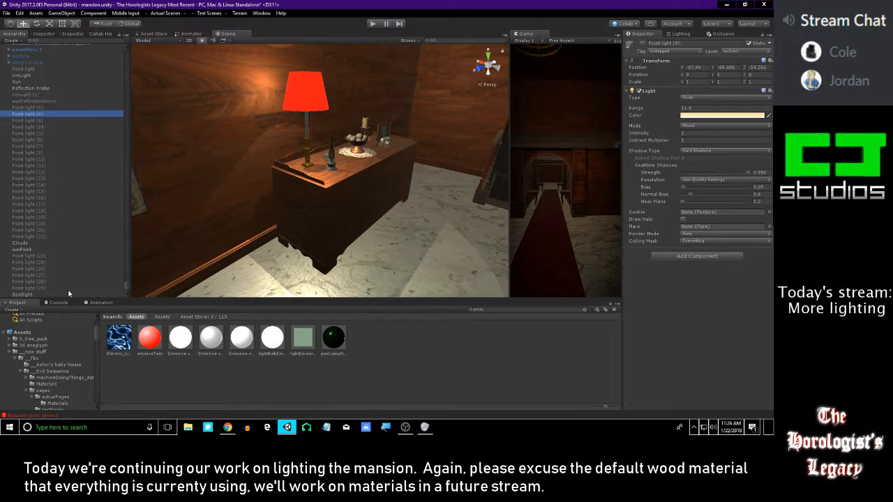
{"action": "key", "text": "Up"}
{"action": "key", "text": "Up"}
{"action": "key", "text": "Up"}
{"action": "key", "text": "Up"}
{"action": "key", "text": "Up"}
{"action": "key", "text": "Up"}
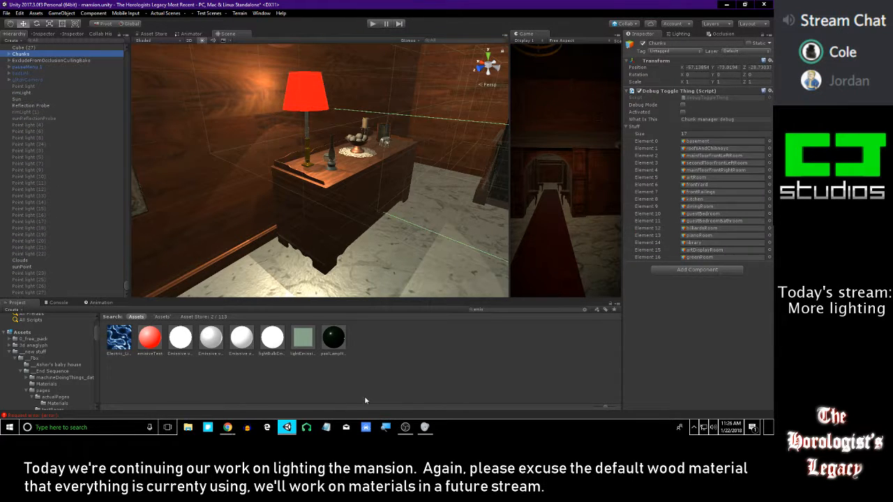
Duplicate Point light (29) at the red-shaded desk lamp and enable the copy
{"action": "left_click", "coordinate": [365, 402]}
{"action": "key", "text": "s"}
{"action": "right_click_drag", "start_coordinate": [219, 218], "coordinate": [323, 120]}
{"action": "key", "text": "w"}
{"action": "scroll", "coordinate": [43, 273], "scroll_direction": "down", "scroll_amount": 1}
{"action": "left_click", "coordinate": [28, 288]}
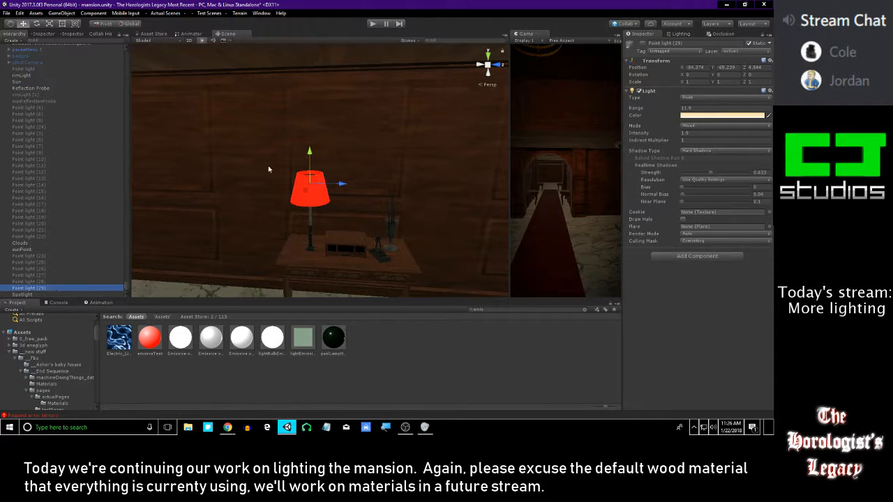
{"action": "key", "text": "ctrl+d"}
{"action": "right_click_drag", "start_coordinate": [325, 128], "coordinate": [124, 130]}
{"action": "key", "text": "s"}
{"action": "left_click", "coordinate": [643, 44]}
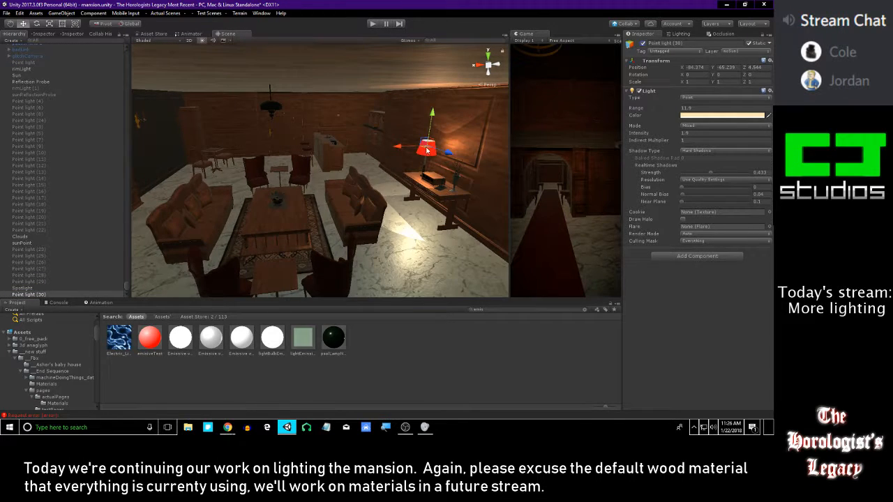
Move the duplicated point light across the mansion to the left shade of the twin wall sconce, at about X -58.8, Y -60.5, Z 7.8
{"action": "left_click_drag", "start_coordinate": [422, 145], "coordinate": [660, 118]}
{"action": "right_click_drag", "start_coordinate": [475, 148], "coordinate": [453, 200]}
{"action": "key", "text": "w"}
{"action": "left_click_drag", "start_coordinate": [231, 179], "coordinate": [228, 176]}
{"action": "key", "text": "s"}
{"action": "right_click_drag", "start_coordinate": [228, 177], "coordinate": [344, 171]}
{"action": "left_click_drag", "start_coordinate": [341, 172], "coordinate": [449, 137]}
{"action": "left_click_drag", "start_coordinate": [516, 131], "coordinate": [510, 132]}
{"action": "right_click_drag", "start_coordinate": [499, 134], "coordinate": [520, 153]}
{"action": "key", "text": "w"}
{"action": "right_click_drag", "start_coordinate": [432, 132], "coordinate": [402, 168]}
{"action": "key", "text": "s"}
{"action": "left_click_drag", "start_coordinate": [419, 160], "coordinate": [355, 139]}
{"action": "right_click_drag", "start_coordinate": [355, 139], "coordinate": [323, 190]}
{"action": "key", "text": "w"}
{"action": "key", "text": "s"}
{"action": "left_click_drag", "start_coordinate": [327, 205], "coordinate": [346, 277]}
{"action": "right_click_drag", "start_coordinate": [345, 277], "coordinate": [339, 138], "text": "alt"}
{"action": "left_click_drag", "start_coordinate": [339, 137], "coordinate": [339, 66], "text": "alt"}
{"action": "right_click_drag", "start_coordinate": [304, 154], "coordinate": [369, 160], "text": "alt"}
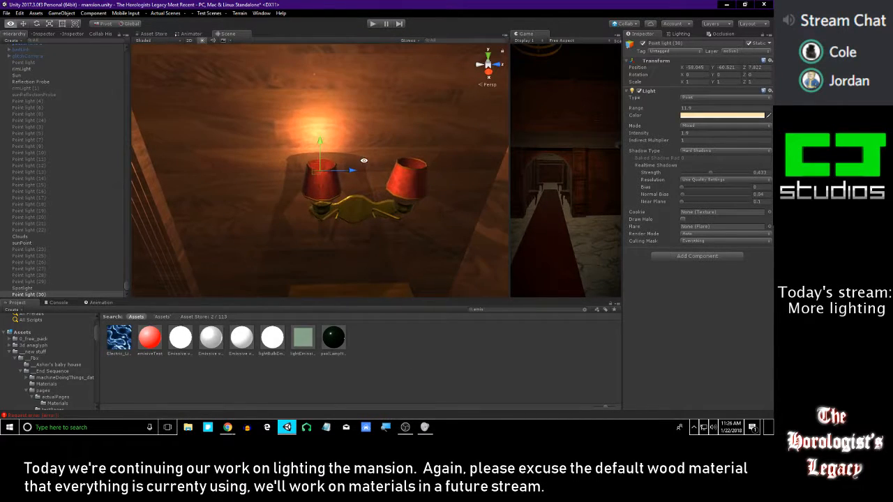
Nudge the point light inside the sconce's left shade to about X -58.19, Y -60.65, Z 7.84
{"action": "left_click_drag", "start_coordinate": [292, 145], "coordinate": [402, 191], "text": "alt"}
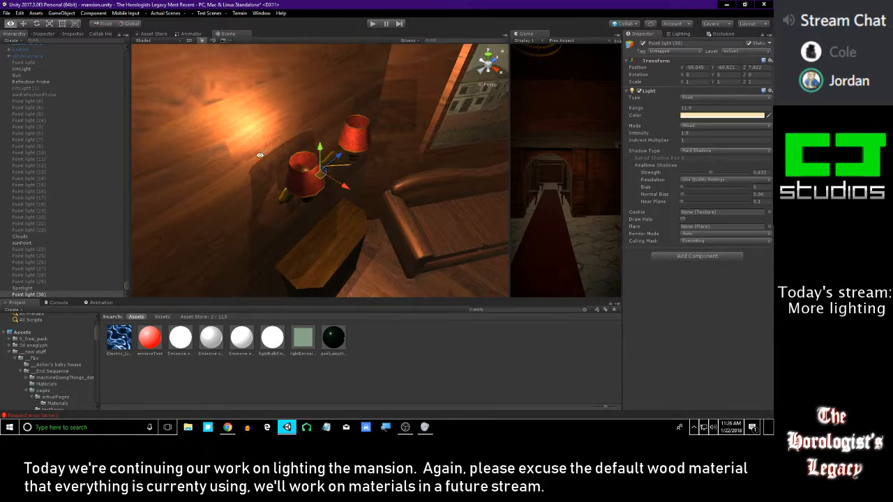
{"action": "mouse_move", "coordinate": [317, 148]}
{"action": "left_mouse_down", "text": "alt"}
{"action": "mouse_move", "coordinate": [423, 203]}
{"action": "mouse_move", "coordinate": [345, 212]}
{"action": "mouse_move", "coordinate": [335, 195]}
{"action": "mouse_move", "coordinate": [349, 268]}
{"action": "mouse_move", "coordinate": [393, 34]}
{"action": "mouse_move", "coordinate": [341, 116]}
{"action": "left_mouse_up", "text": "alt"}
{"action": "scroll", "coordinate": [349, 268], "scroll_direction": "up", "scroll_amount": 5}
{"action": "left_click_drag", "start_coordinate": [307, 73], "coordinate": [132, 203], "text": "alt"}
{"action": "left_click_drag", "start_coordinate": [386, 132], "coordinate": [387, 133]}
{"action": "left_click_drag", "start_coordinate": [387, 133], "coordinate": [329, 153], "text": "alt"}
{"action": "scroll", "coordinate": [329, 159], "scroll_direction": "up", "scroll_amount": 2}
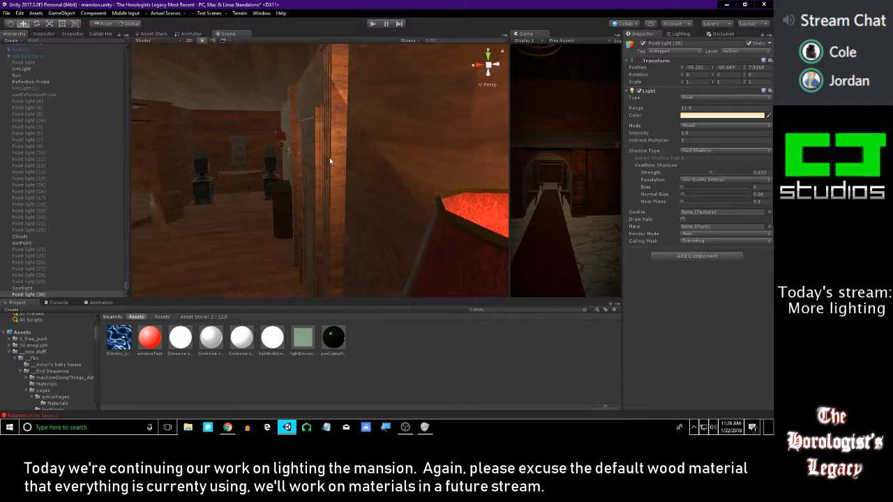
{"action": "key", "text": "f"}
{"action": "scroll", "coordinate": [338, 177], "scroll_direction": "up", "scroll_amount": 7}
{"action": "left_click_drag", "start_coordinate": [277, 75], "coordinate": [367, 136], "text": "alt"}
{"action": "scroll", "coordinate": [347, 153], "scroll_direction": "down", "scroll_amount": 5}
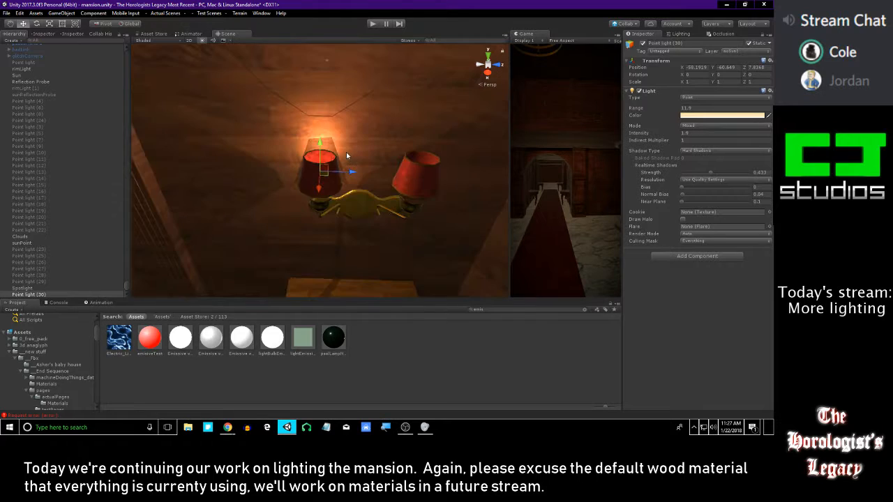
Check the light's spill around the wall and ceiling near the sconce, including the far side of the wall
{"action": "mouse_move", "coordinate": [320, 169]}
{"action": "left_mouse_down", "text": "alt"}
{"action": "mouse_move", "coordinate": [327, 136]}
{"action": "mouse_move", "coordinate": [318, 108]}
{"action": "mouse_move", "coordinate": [307, 117]}
{"action": "mouse_move", "coordinate": [328, 115]}
{"action": "mouse_move", "coordinate": [325, 124]}
{"action": "mouse_move", "coordinate": [279, 117]}
{"action": "mouse_move", "coordinate": [258, 139]}
{"action": "mouse_move", "coordinate": [311, 143]}
{"action": "mouse_move", "coordinate": [362, 175]}
{"action": "mouse_move", "coordinate": [356, 185]}
{"action": "mouse_move", "coordinate": [366, 196]}
{"action": "mouse_move", "coordinate": [391, 188]}
{"action": "mouse_move", "coordinate": [380, 184]}
{"action": "mouse_move", "coordinate": [401, 217]}
{"action": "mouse_move", "coordinate": [488, 217]}
{"action": "mouse_move", "coordinate": [493, 193]}
{"action": "left_mouse_up", "text": "alt"}
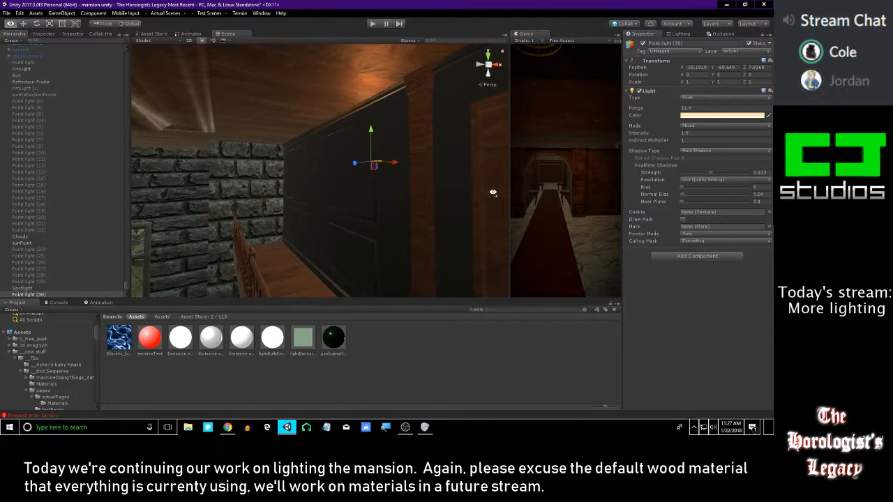
{"action": "left_click", "coordinate": [363, 99]}
{"action": "mouse_move", "coordinate": [370, 113]}
{"action": "right_mouse_down"}
{"action": "mouse_move", "coordinate": [307, 100]}
{"action": "mouse_move", "coordinate": [230, 137]}
{"action": "mouse_move", "coordinate": [344, 104]}
{"action": "mouse_move", "coordinate": [274, 133]}
{"action": "right_mouse_up"}
{"action": "left_click", "coordinate": [273, 132]}
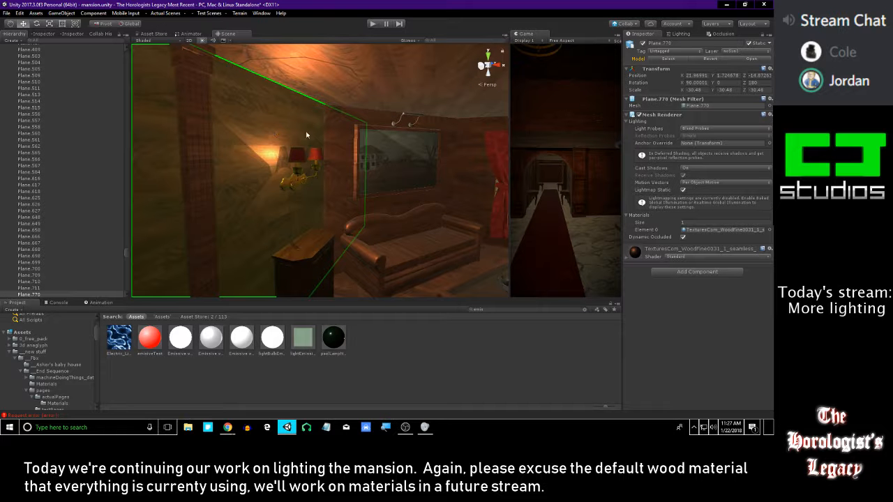
{"action": "left_click_drag", "start_coordinate": [384, 175], "coordinate": [501, 155], "text": "alt"}
{"action": "left_click", "coordinate": [418, 86]}
{"action": "right_click_drag", "start_coordinate": [419, 86], "coordinate": [414, 123]}
Reselect Point light (30) and examine the light and shadows around the sconce shades from the side and above
{"action": "key", "text": "ctrl+z"}
{"action": "key", "text": "ctrl+z"}
{"action": "key", "text": "ctrl+z"}
{"action": "left_click_drag", "start_coordinate": [337, 194], "coordinate": [410, 204]}
{"action": "mouse_move", "coordinate": [410, 204]}
{"action": "right_mouse_down"}
{"action": "mouse_move", "coordinate": [388, 150]}
{"action": "mouse_move", "coordinate": [400, 152]}
{"action": "mouse_move", "coordinate": [374, 149]}
{"action": "mouse_move", "coordinate": [292, 81]}
{"action": "mouse_move", "coordinate": [300, 135]}
{"action": "mouse_move", "coordinate": [235, 133]}
{"action": "mouse_move", "coordinate": [430, 127]}
{"action": "mouse_move", "coordinate": [358, 180]}
{"action": "mouse_move", "coordinate": [352, 203]}
{"action": "mouse_move", "coordinate": [353, 151]}
{"action": "mouse_move", "coordinate": [338, 165]}
{"action": "right_mouse_up"}
{"action": "key", "text": "ctrl+z"}
{"action": "left_click", "coordinate": [292, 81]}
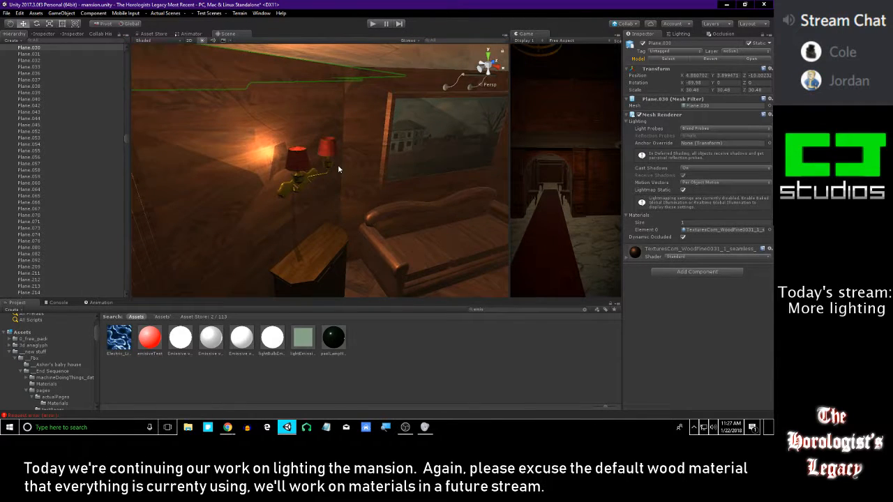
{"action": "left_click", "coordinate": [336, 164]}
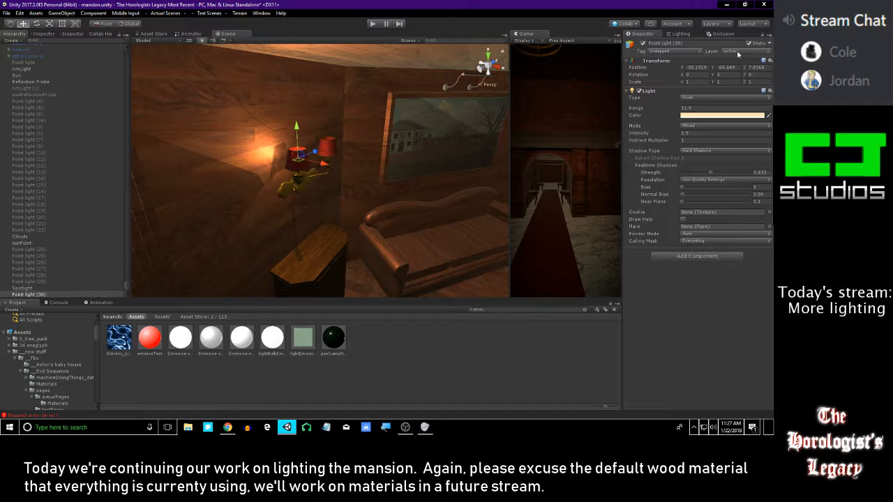
{"action": "right_click_drag", "start_coordinate": [321, 177], "coordinate": [319, 143]}
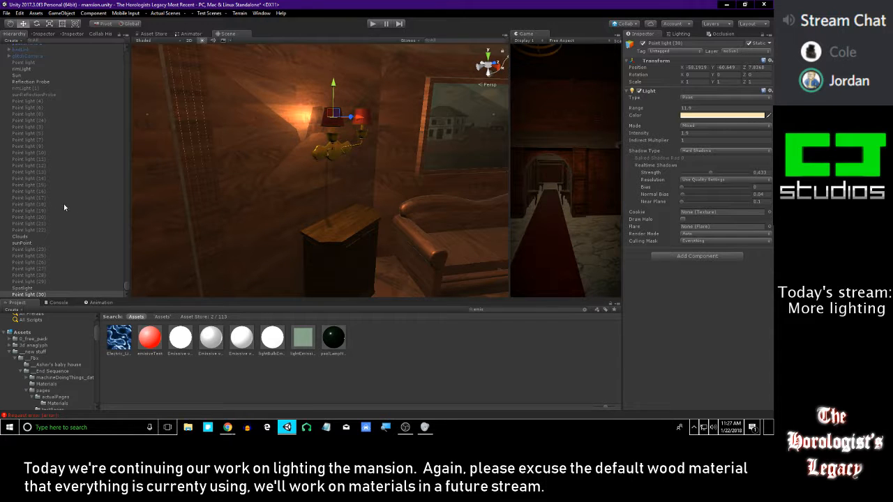
{"action": "mouse_move", "coordinate": [392, 126]}
{"action": "right_mouse_down"}
{"action": "mouse_move", "coordinate": [358, 102]}
{"action": "mouse_move", "coordinate": [355, 147]}
{"action": "mouse_move", "coordinate": [376, 143]}
{"action": "mouse_move", "coordinate": [290, 125]}
{"action": "mouse_move", "coordinate": [211, 135]}
{"action": "mouse_move", "coordinate": [220, 142]}
{"action": "mouse_move", "coordinate": [214, 155]}
{"action": "mouse_move", "coordinate": [439, 133]}
{"action": "mouse_move", "coordinate": [376, 161]}
{"action": "mouse_move", "coordinate": [391, 147]}
{"action": "right_mouse_up"}
{"action": "right_click_drag", "start_coordinate": [397, 156], "coordinate": [292, 270]}
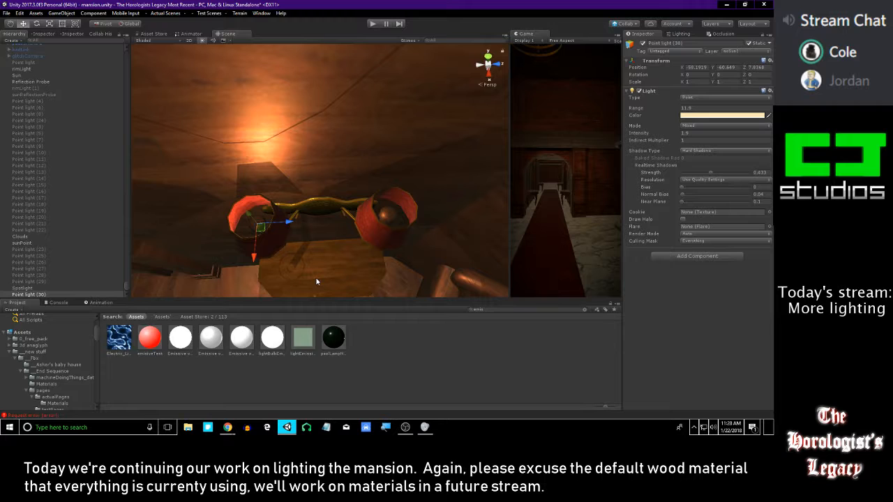
Select the sconce's bulbs, shades and brass mount together and inspect their geometry up close
{"action": "left_click", "coordinate": [367, 227]}
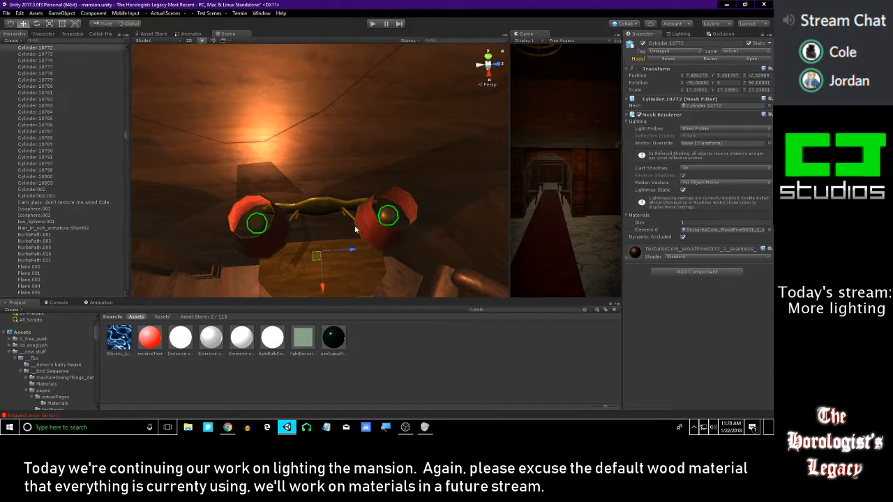
{"action": "left_click", "coordinate": [357, 212], "text": "shift"}
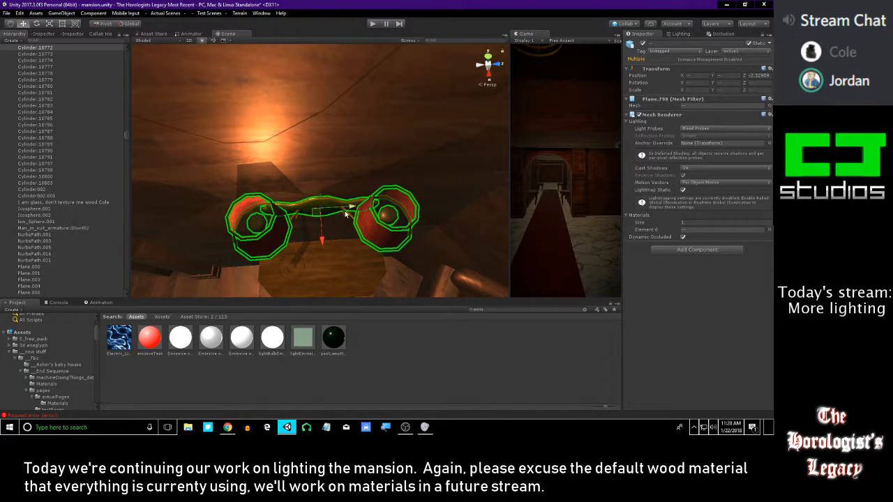
{"action": "left_click_drag", "start_coordinate": [352, 222], "coordinate": [369, 165], "text": "alt"}
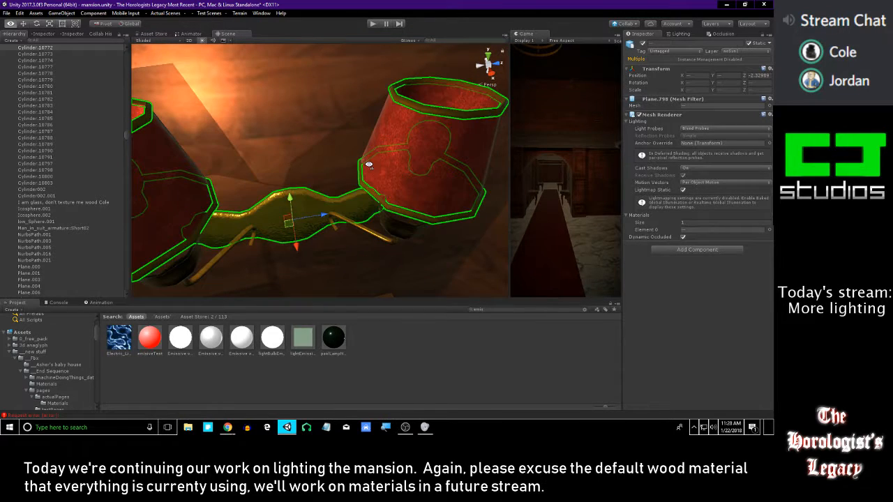
{"action": "left_click_drag", "start_coordinate": [355, 225], "coordinate": [409, 110], "text": "alt"}
{"action": "scroll", "coordinate": [409, 110], "scroll_direction": "up", "scroll_amount": 5, "text": "alt"}
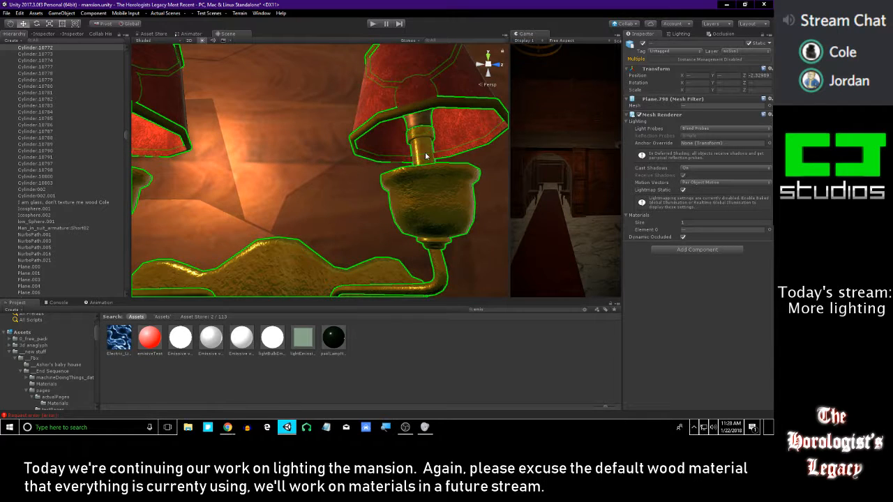
{"action": "scroll", "coordinate": [405, 147], "scroll_direction": "down", "scroll_amount": 5, "text": "alt"}
{"action": "left_click_drag", "start_coordinate": [306, 176], "coordinate": [257, 223], "text": "alt"}
{"action": "scroll", "coordinate": [257, 223], "scroll_direction": "down", "scroll_amount": 5, "text": "alt"}
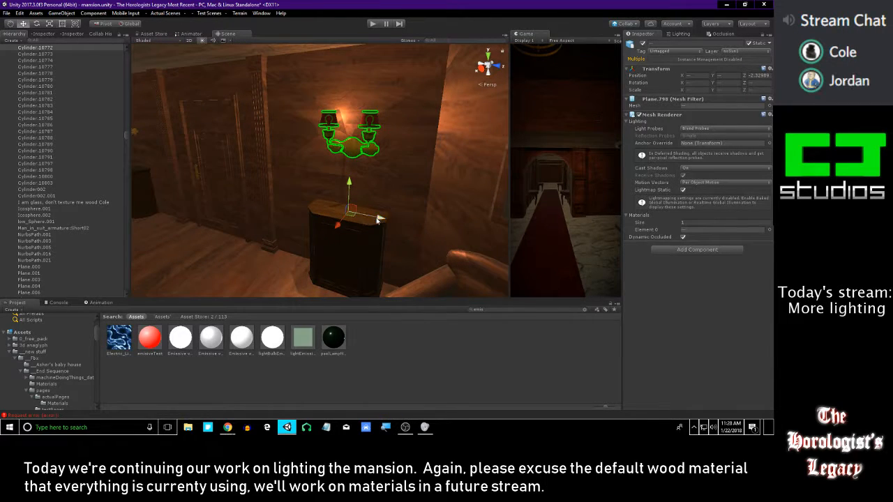
Try to slide the selected sconce parts sideways along the wall, undoing each move
{"action": "left_click_drag", "start_coordinate": [379, 218], "coordinate": [494, 217]}
{"action": "key", "text": "ctrl+z"}
{"action": "left_click", "coordinate": [330, 128]}
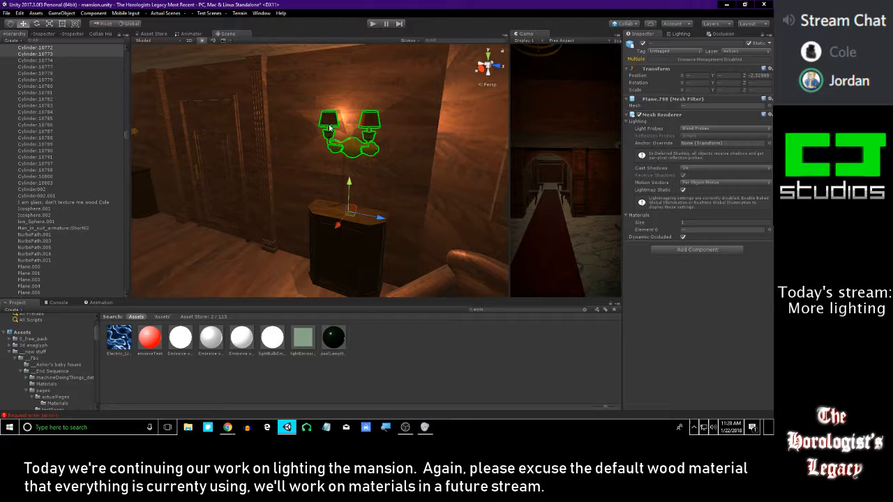
{"action": "left_click_drag", "start_coordinate": [379, 218], "coordinate": [455, 221]}
{"action": "key", "text": "ctrl+z"}
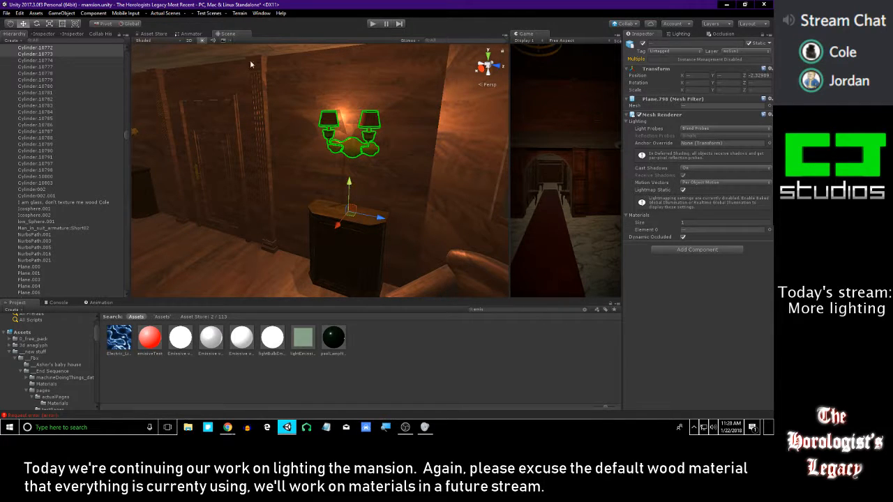
Open the Test2 scene, saving the changes to the mansion scene
{"action": "left_click", "coordinate": [220, 13]}
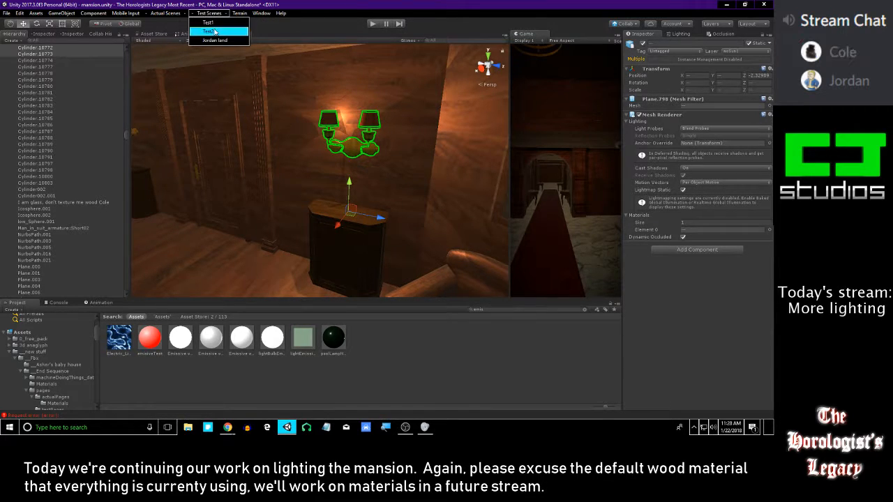
{"action": "left_click", "coordinate": [217, 32]}
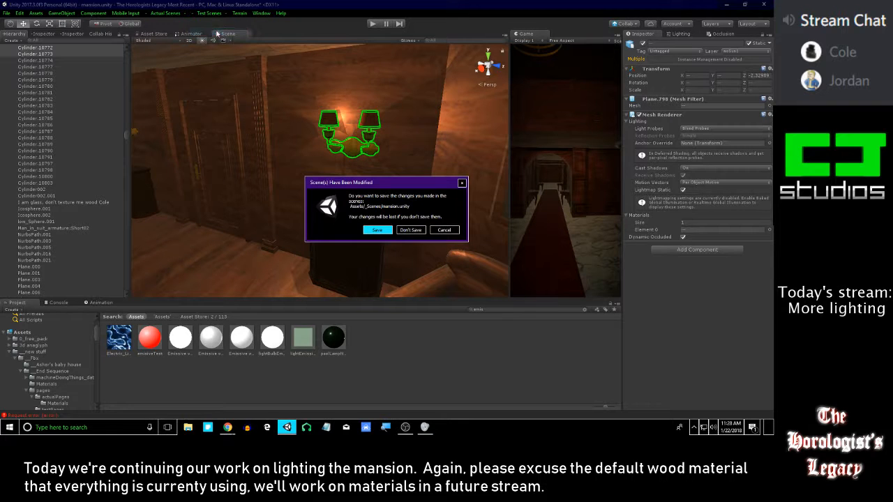
{"action": "left_click", "coordinate": [381, 229]}
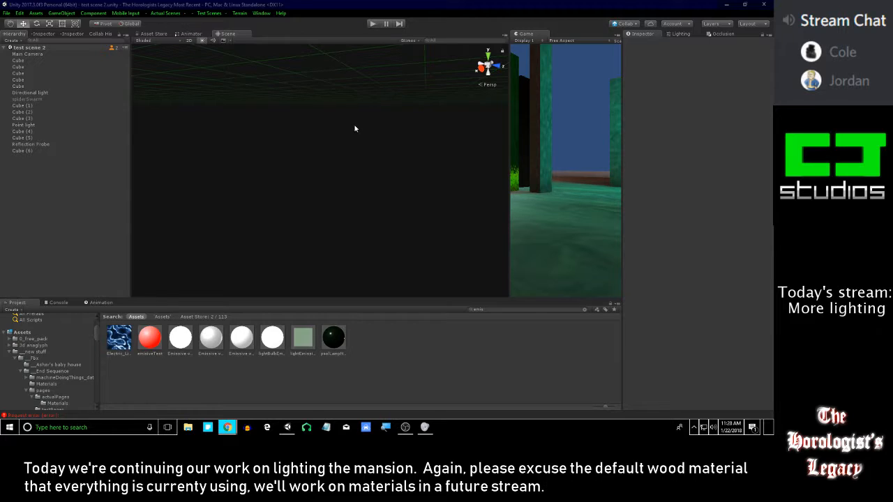
Disable every object in the test scene except the Main Camera
{"action": "right_click_drag", "start_coordinate": [394, 125], "coordinate": [420, 132]}
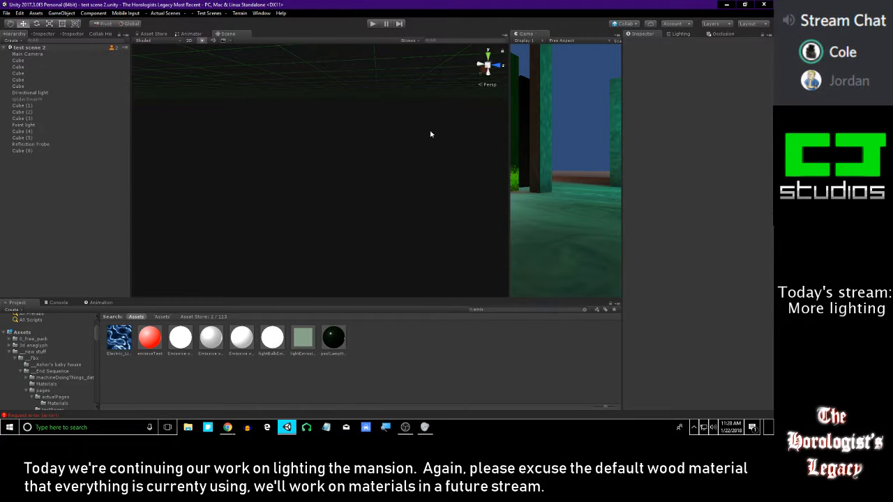
{"action": "right_click_drag", "start_coordinate": [399, 160], "coordinate": [392, 158]}
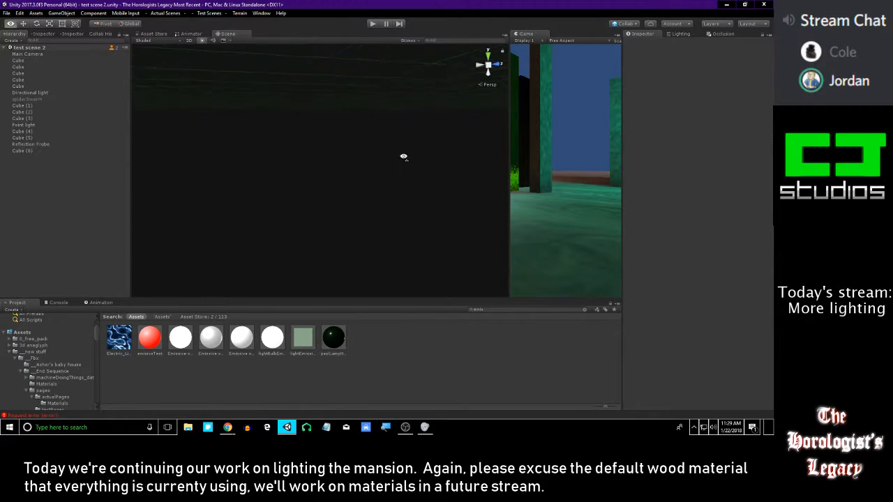
{"action": "left_click", "coordinate": [22, 132]}
{"action": "key", "text": "f"}
{"action": "right_click_drag", "start_coordinate": [350, 123], "coordinate": [307, 183]}
{"action": "left_click", "coordinate": [49, 144]}
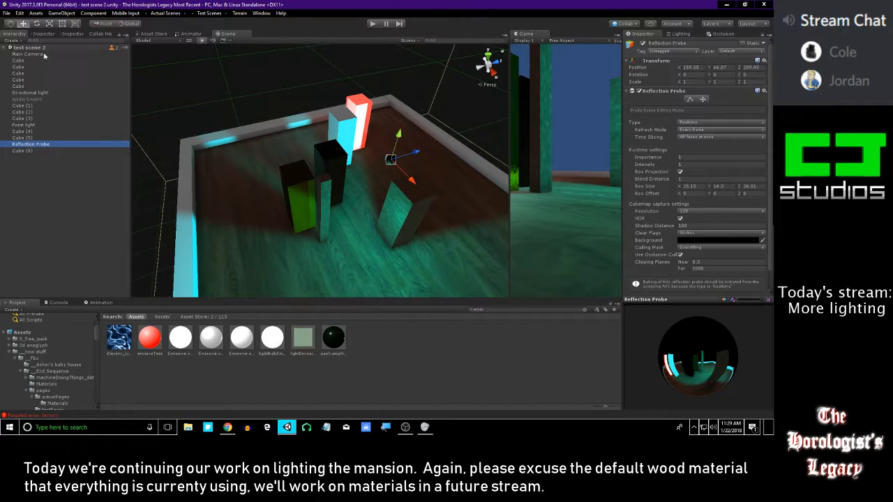
{"action": "left_click", "coordinate": [38, 151]}
{"action": "left_click", "coordinate": [35, 60], "text": "shift"}
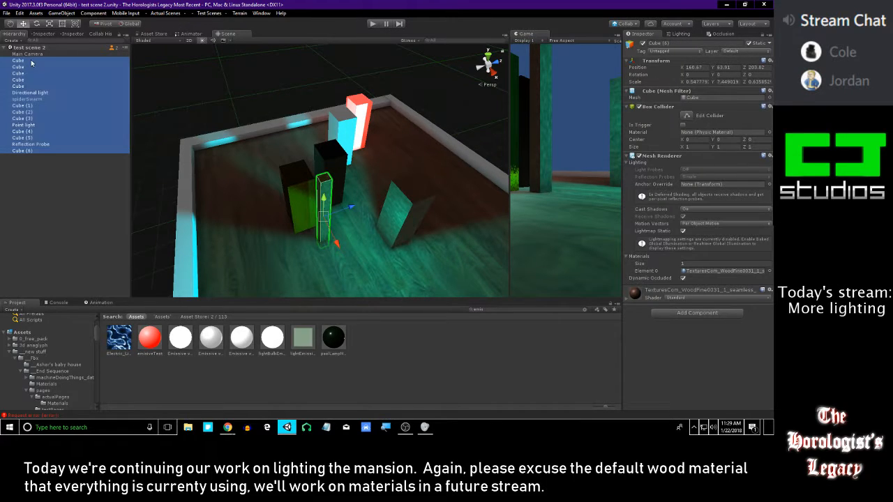
{"action": "left_click", "coordinate": [642, 45]}
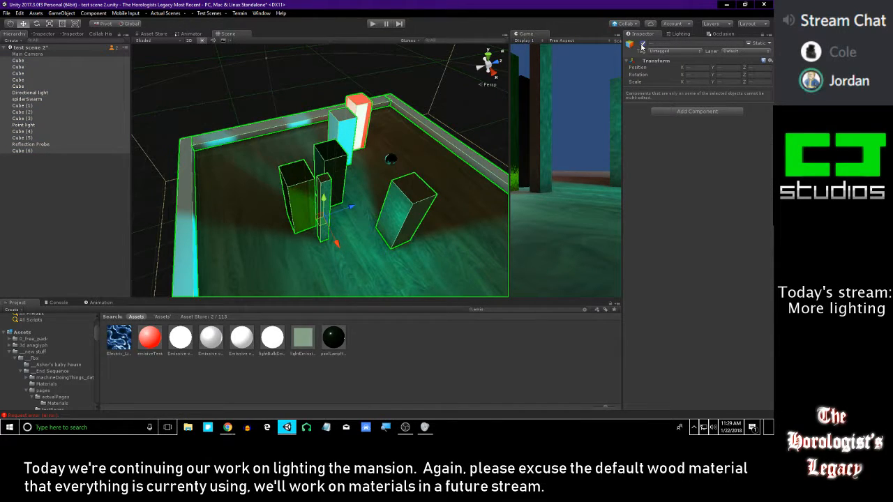
{"action": "left_click", "coordinate": [641, 45]}
Re-enable Cube (6) on its own in the cleared test scene
{"action": "left_click_drag", "start_coordinate": [371, 134], "coordinate": [351, 108], "text": "alt"}
{"action": "left_click", "coordinate": [28, 143]}
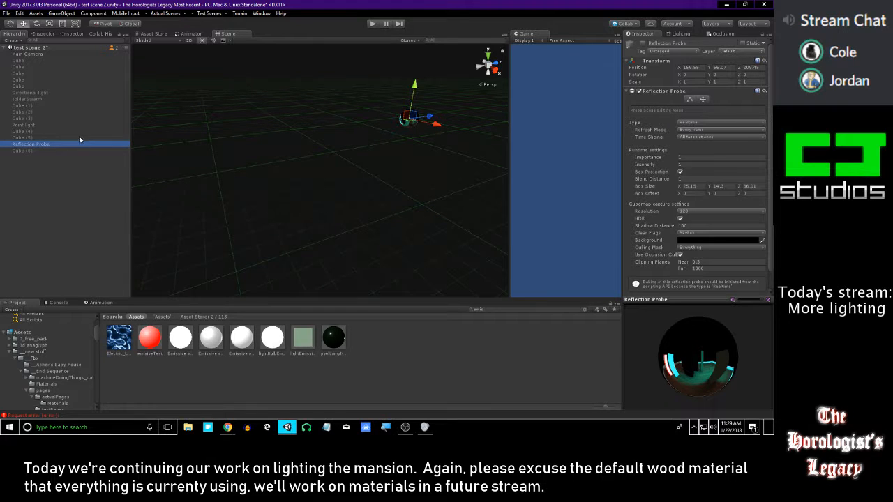
{"action": "key", "text": "Down"}
{"action": "key", "text": "Up"}
{"action": "key", "text": "Down"}
{"action": "left_click", "coordinate": [643, 44]}
{"action": "left_click", "coordinate": [642, 43]}
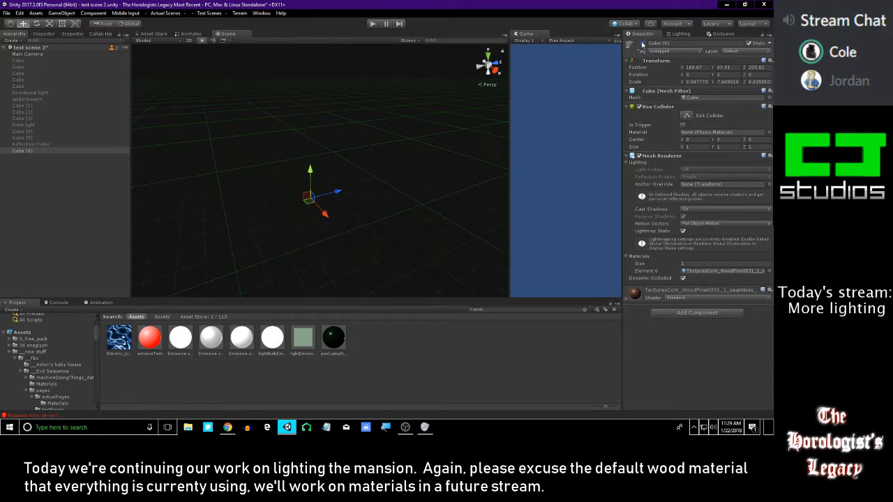
{"action": "left_click", "coordinate": [642, 43]}
Widen Cube (6) along Z to a scale of about 4.45 and move it along X to about 173.63
{"action": "right_click_drag", "start_coordinate": [409, 139], "coordinate": [312, 198]}
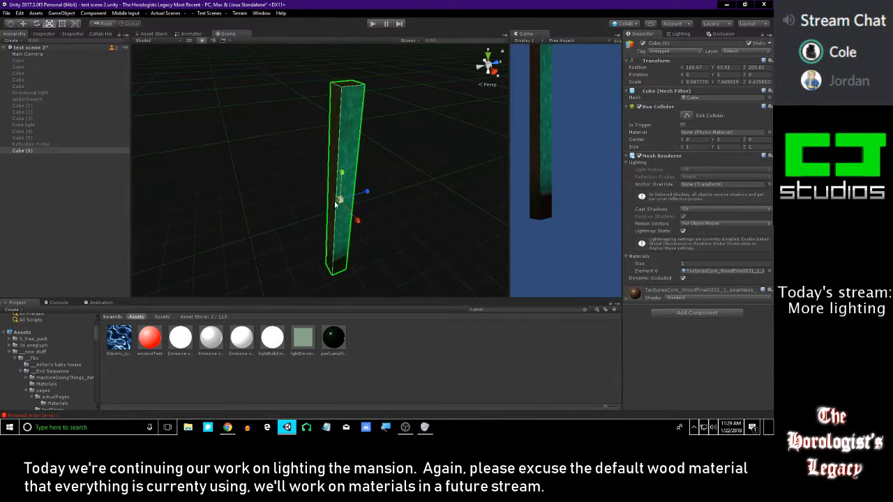
{"action": "left_click_drag", "start_coordinate": [367, 191], "coordinate": [432, 167]}
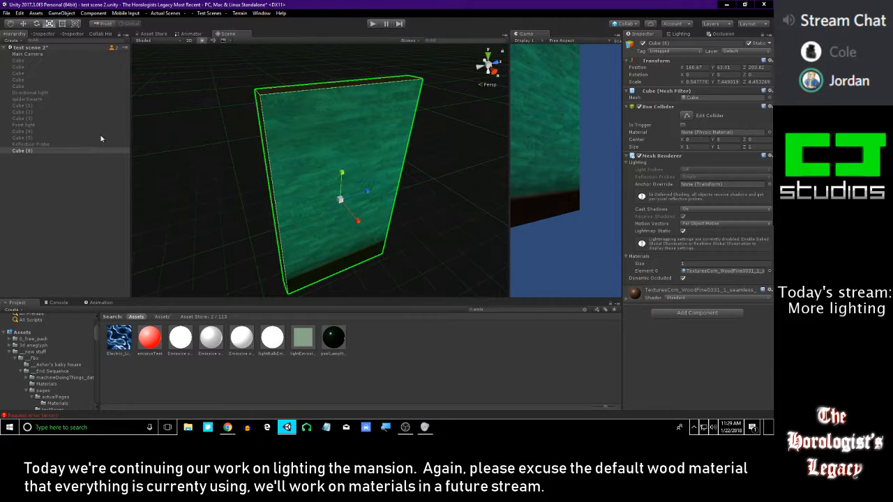
{"action": "key", "text": "w"}
{"action": "left_click_drag", "start_coordinate": [360, 218], "coordinate": [441, 122]}
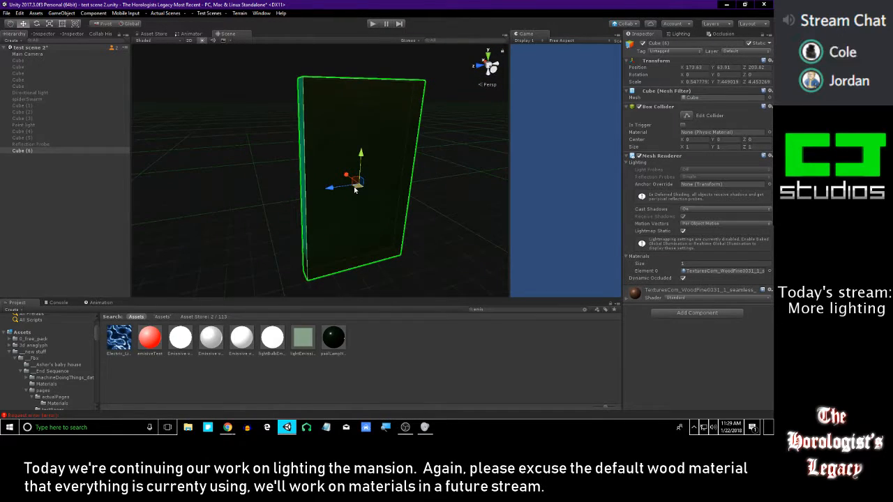
Paste the copied sconce parts into the test scene and begin moving them toward the wall panel
{"action": "key", "text": "ctrl+v"}
{"action": "right_click_drag", "start_coordinate": [363, 163], "coordinate": [412, 181]}
{"action": "key", "text": "s"}
{"action": "key", "text": "w"}
{"action": "left_click_drag", "start_coordinate": [270, 217], "coordinate": [282, 261]}
{"action": "right_click_drag", "start_coordinate": [293, 207], "coordinate": [284, 233]}
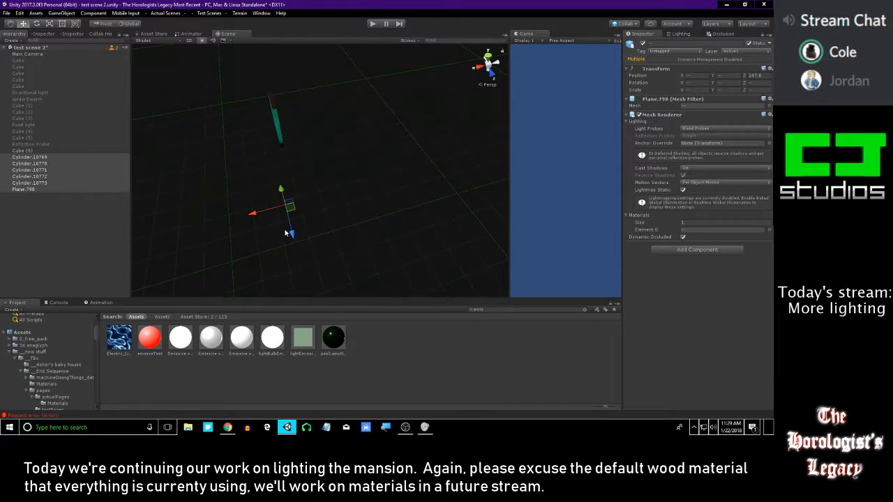
Position the pasted sconce against the face of the wall panel, at about Z 203.57
{"action": "left_click_drag", "start_coordinate": [318, 235], "coordinate": [317, 195]}
{"action": "right_click_drag", "start_coordinate": [320, 176], "coordinate": [346, 106]}
{"action": "left_click_drag", "start_coordinate": [345, 106], "coordinate": [396, 222]}
{"action": "left_click_drag", "start_coordinate": [380, 174], "coordinate": [379, 98]}
{"action": "right_click_drag", "start_coordinate": [397, 113], "coordinate": [334, 164]}
{"action": "left_click_drag", "start_coordinate": [317, 186], "coordinate": [339, 172]}
{"action": "key", "text": "w"}
{"action": "right_click_drag", "start_coordinate": [341, 171], "coordinate": [397, 206]}
{"action": "mouse_move", "coordinate": [426, 264]}
{"action": "left_mouse_down"}
{"action": "mouse_move", "coordinate": [418, 259]}
{"action": "mouse_move", "coordinate": [431, 257]}
{"action": "left_mouse_up"}
{"action": "left_click_drag", "start_coordinate": [395, 219], "coordinate": [396, 127]}
{"action": "right_click_drag", "start_coordinate": [396, 127], "coordinate": [342, 237]}
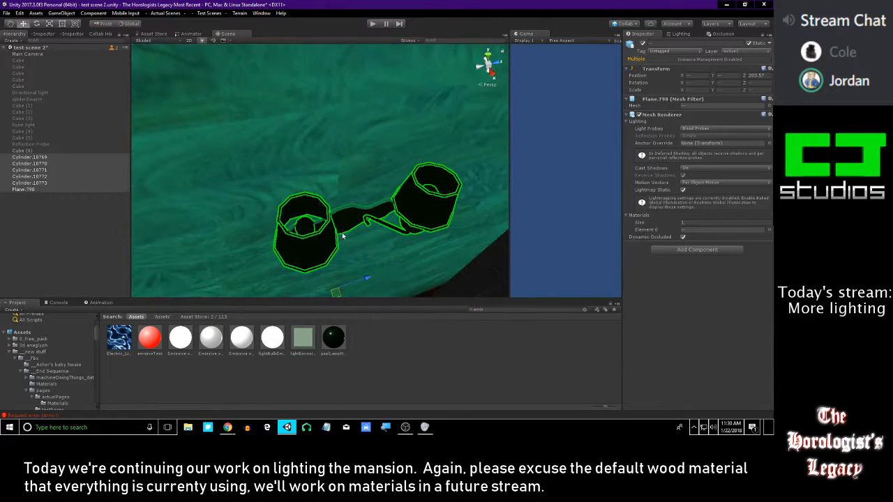
Turn off scene lighting in the viewport and apply the lightBulbEmissive material to the sconce's bulbs
{"action": "right_click_drag", "start_coordinate": [284, 133], "coordinate": [241, 84]}
{"action": "left_click", "coordinate": [202, 41]}
{"action": "right_click_drag", "start_coordinate": [294, 150], "coordinate": [291, 49]}
{"action": "right_click_drag", "start_coordinate": [279, 241], "coordinate": [286, 217]}
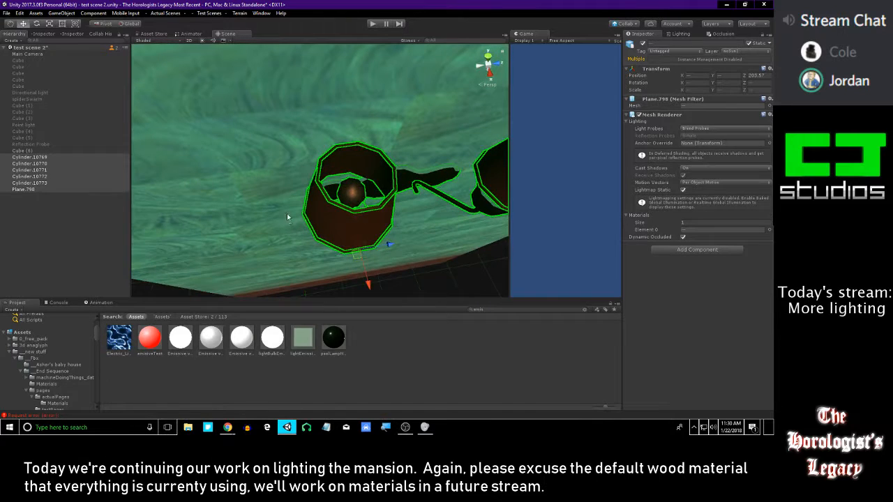
{"action": "left_click", "coordinate": [376, 363]}
{"action": "left_click_drag", "start_coordinate": [274, 346], "coordinate": [357, 204]}
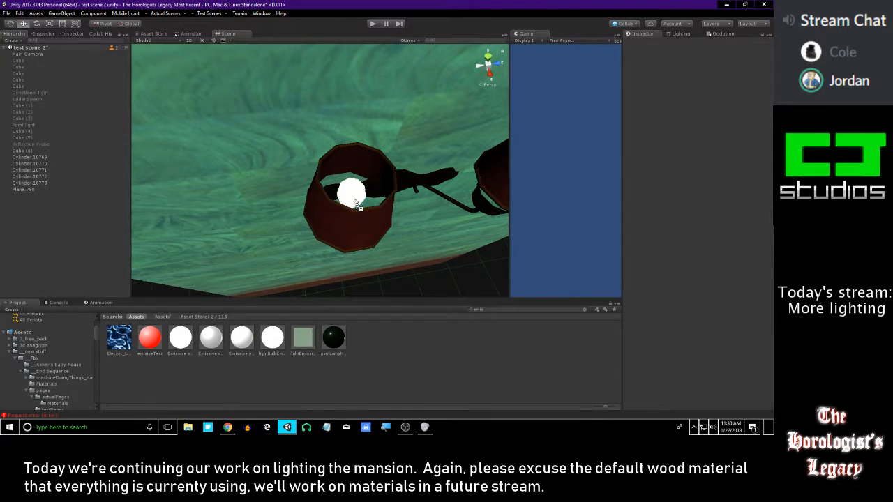
Search the project assets for "gold" and apply the reflectionProbeGearGoldBaked material to the sconce's back plate
{"action": "right_click_drag", "start_coordinate": [355, 199], "coordinate": [414, 192]}
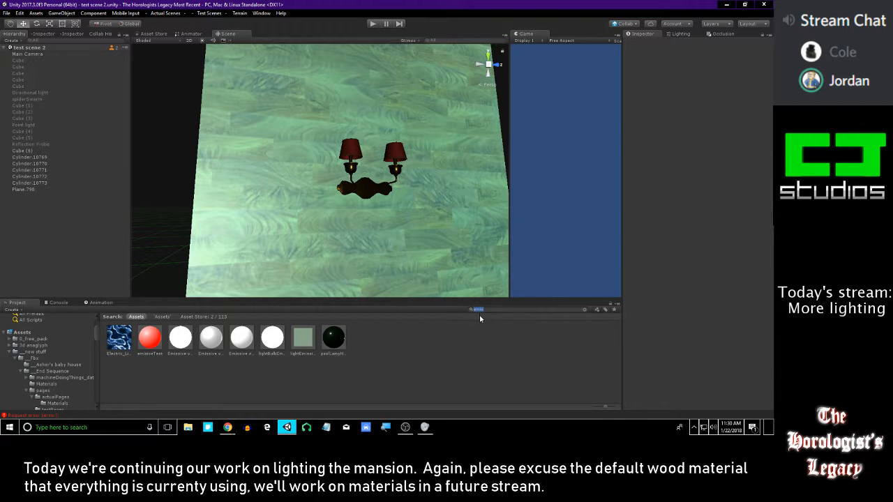
{"action": "type", "text": "gold"}
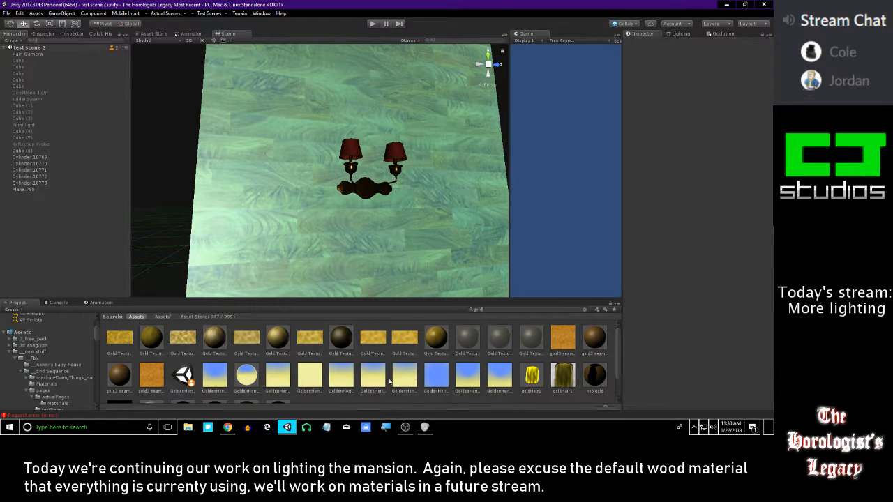
{"action": "scroll", "coordinate": [293, 391], "scroll_direction": "down", "scroll_amount": 1}
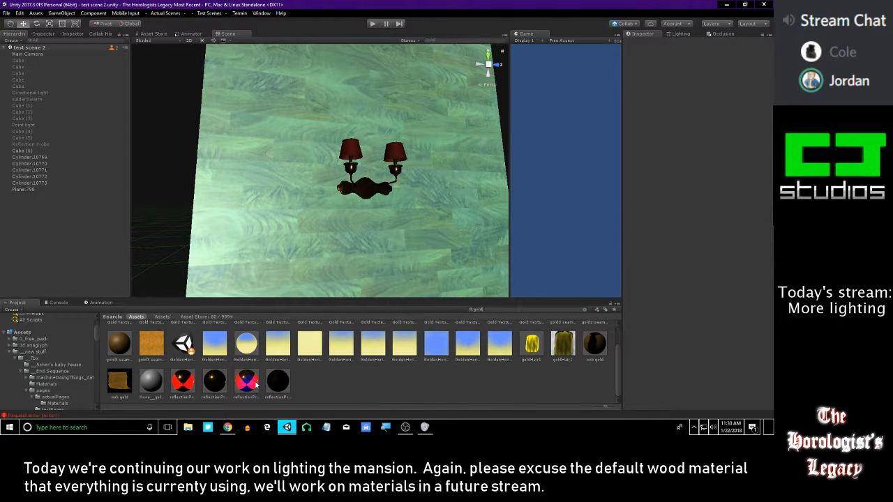
{"action": "left_click_drag", "start_coordinate": [257, 379], "coordinate": [364, 191]}
{"action": "right_click_drag", "start_coordinate": [364, 191], "coordinate": [392, 191]}
{"action": "key", "text": "w"}
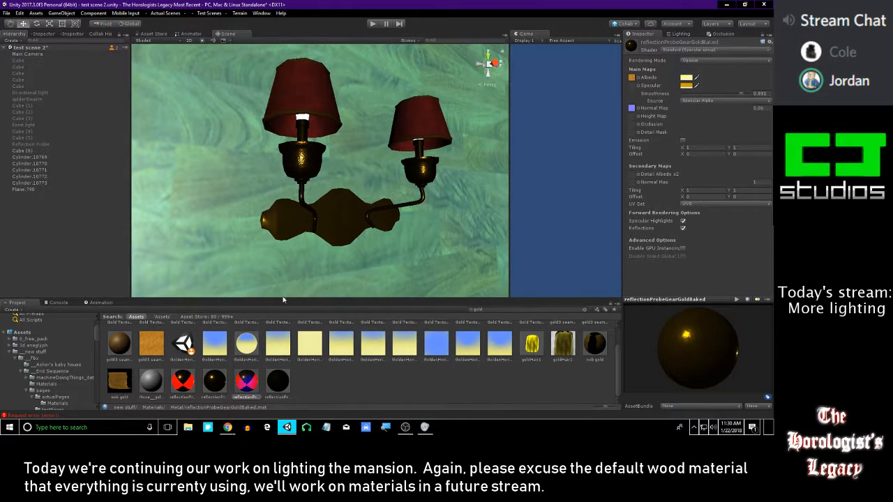
Apply the reflectionProbeGearGoldBaked material to the sconce's arms and cups, and save the scene
{"action": "left_click_drag", "start_coordinate": [256, 383], "coordinate": [308, 173]}
{"action": "right_click_drag", "start_coordinate": [309, 173], "coordinate": [282, 268]}
{"action": "key", "text": "w"}
{"action": "left_click_drag", "start_coordinate": [244, 385], "coordinate": [294, 175]}
{"action": "scroll", "coordinate": [293, 111], "scroll_direction": "down", "scroll_amount": 6}
{"action": "left_click", "coordinate": [410, 396]}
{"action": "left_click_drag", "start_coordinate": [390, 167], "coordinate": [350, 172], "text": "alt"}
{"action": "key", "text": "ctrl+s"}
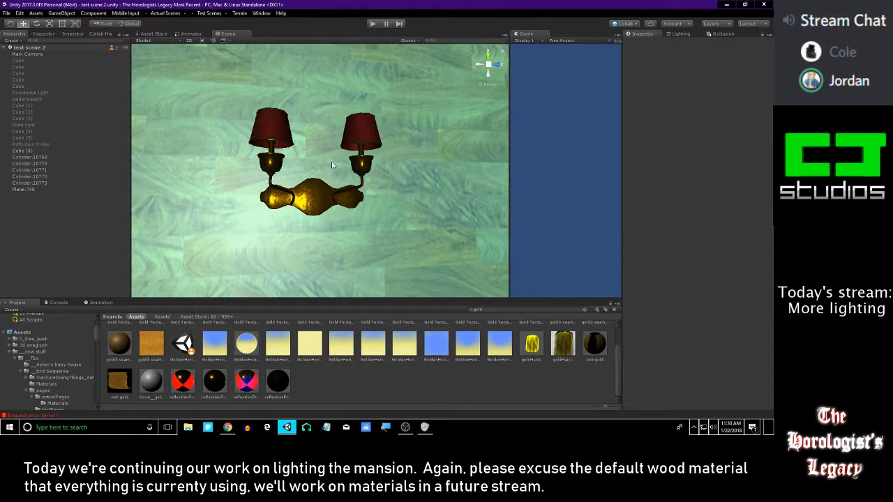
Set the scene's lightmap size to 128 and the lightmap resolution to 20 texels per unit
{"action": "mouse_move", "coordinate": [353, 170]}
{"action": "left_mouse_down", "text": "alt"}
{"action": "mouse_move", "coordinate": [342, 143]}
{"action": "mouse_move", "coordinate": [378, 148]}
{"action": "mouse_move", "coordinate": [353, 153]}
{"action": "left_mouse_up", "text": "alt"}
{"action": "scroll", "coordinate": [378, 148], "scroll_direction": "up", "scroll_amount": 6}
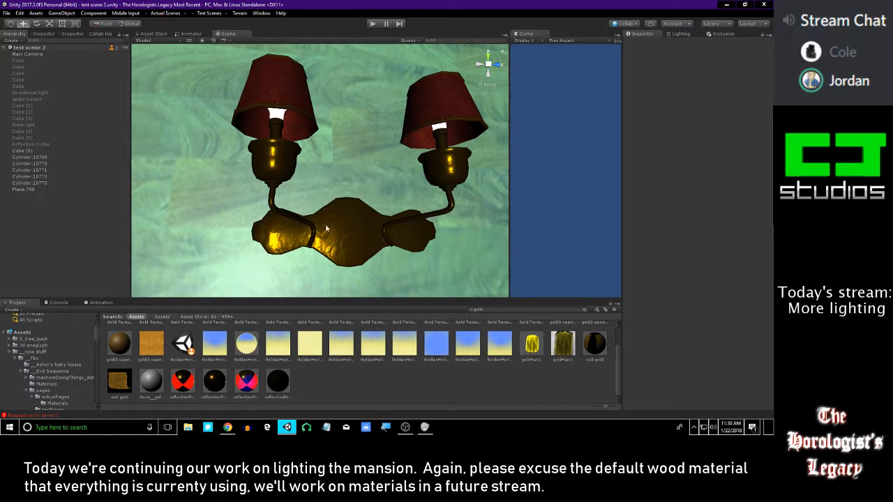
{"action": "left_click", "coordinate": [370, 395]}
{"action": "left_click_drag", "start_coordinate": [328, 182], "coordinate": [351, 202], "text": "alt"}
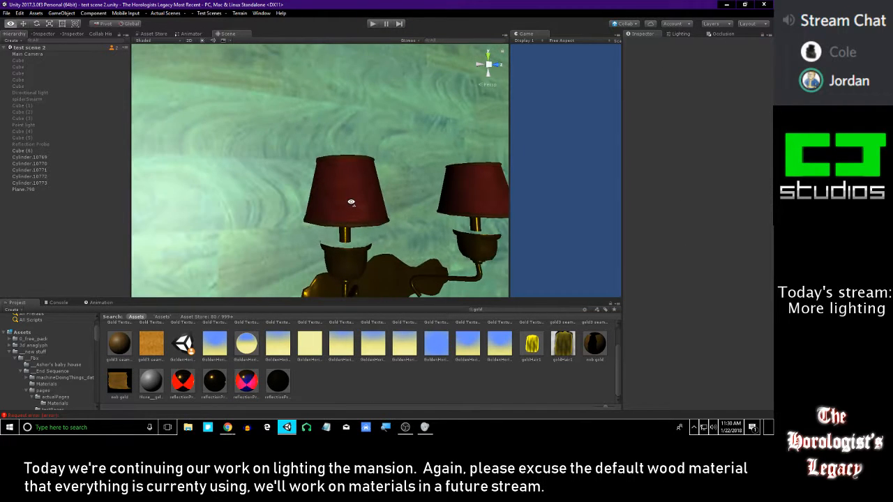
{"action": "left_click", "coordinate": [681, 33]}
{"action": "scroll", "coordinate": [756, 272], "scroll_direction": "down", "scroll_amount": 2}
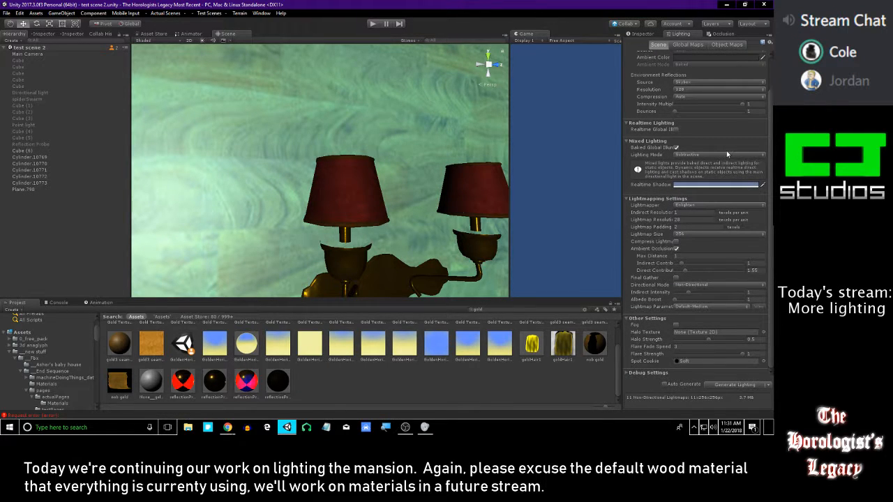
{"action": "left_click", "coordinate": [694, 235]}
{"action": "left_click", "coordinate": [694, 261]}
{"action": "scroll", "coordinate": [772, 325], "scroll_direction": "up", "scroll_amount": 3}
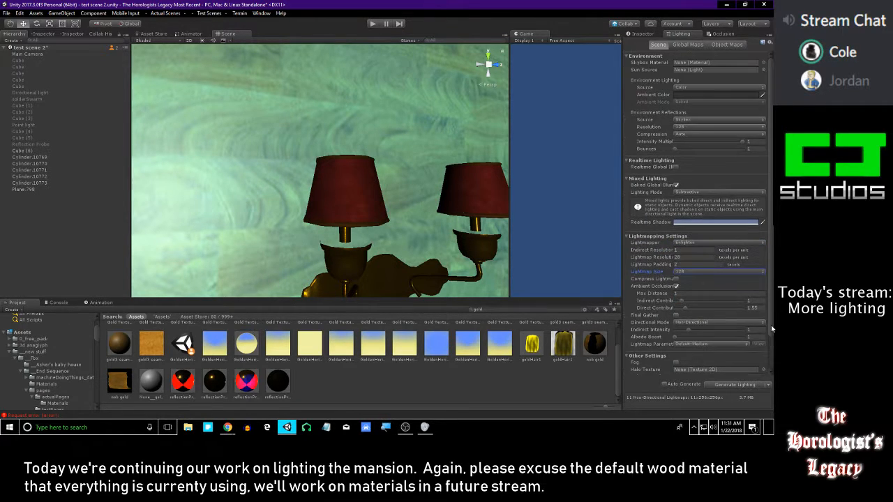
{"action": "left_click", "coordinate": [682, 258]}
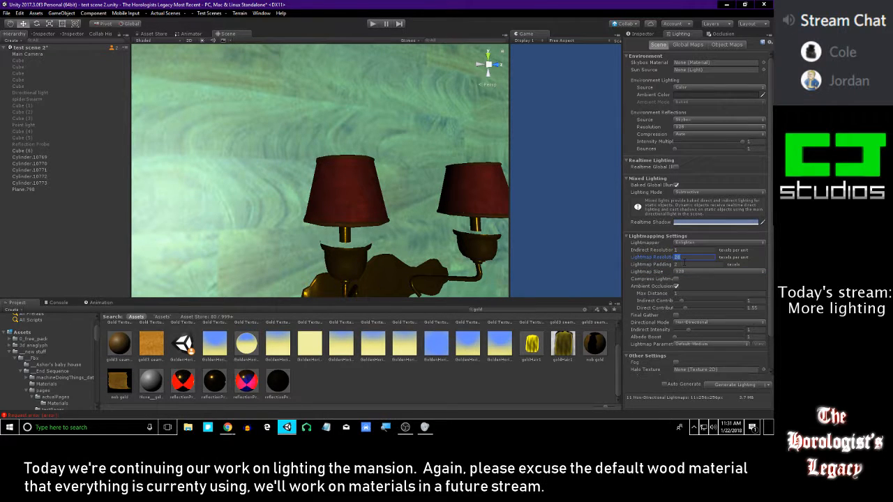
{"action": "type", "text": "20"}
Generate the baked lighting for the test scene
{"action": "scroll", "coordinate": [750, 318], "scroll_direction": "down", "scroll_amount": 2}
{"action": "scroll", "coordinate": [750, 317], "scroll_direction": "down", "scroll_amount": 1}
{"action": "right_click_drag", "start_coordinate": [437, 198], "coordinate": [396, 160]}
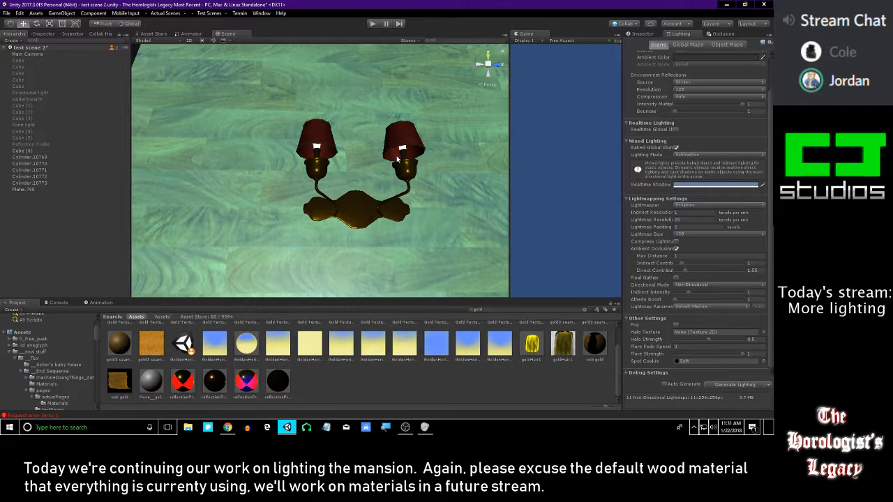
{"action": "left_click", "coordinate": [731, 386]}
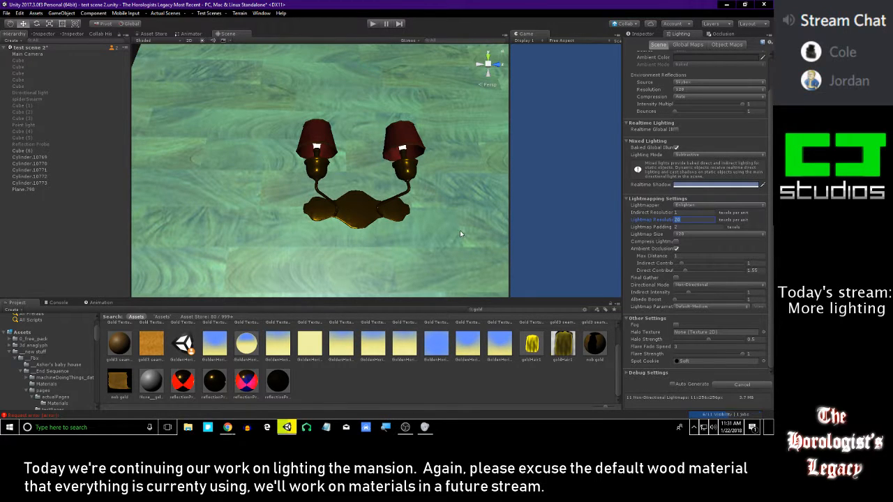
{"action": "mouse_move", "coordinate": [433, 205]}
{"action": "right_mouse_down"}
{"action": "mouse_move", "coordinate": [420, 205]}
{"action": "mouse_move", "coordinate": [429, 204]}
{"action": "right_mouse_up"}
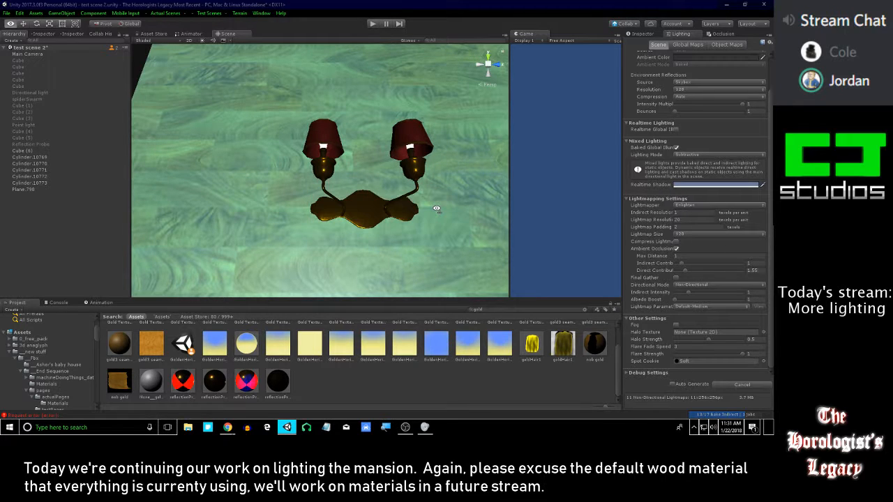
{"action": "right_click_drag", "start_coordinate": [437, 212], "coordinate": [380, 229]}
Show the wall panel's properties and turn scene lighting back on to view the sconce up close
{"action": "left_click", "coordinate": [397, 202]}
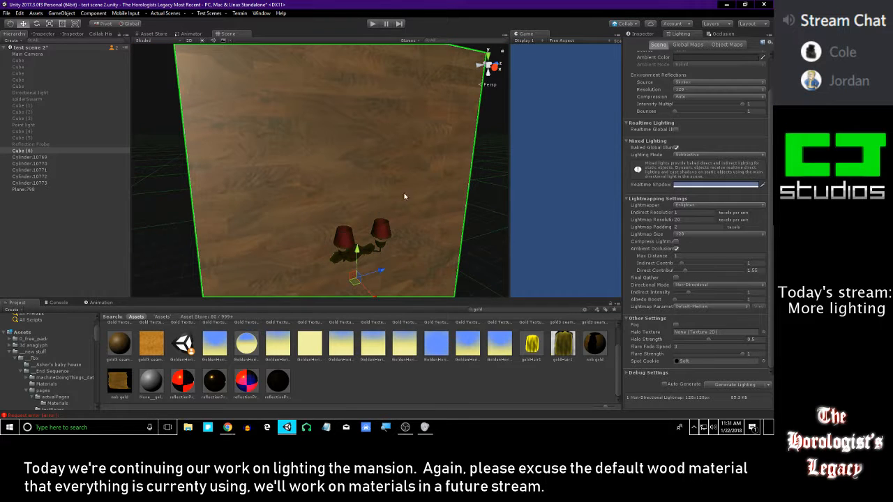
{"action": "left_click", "coordinate": [641, 33]}
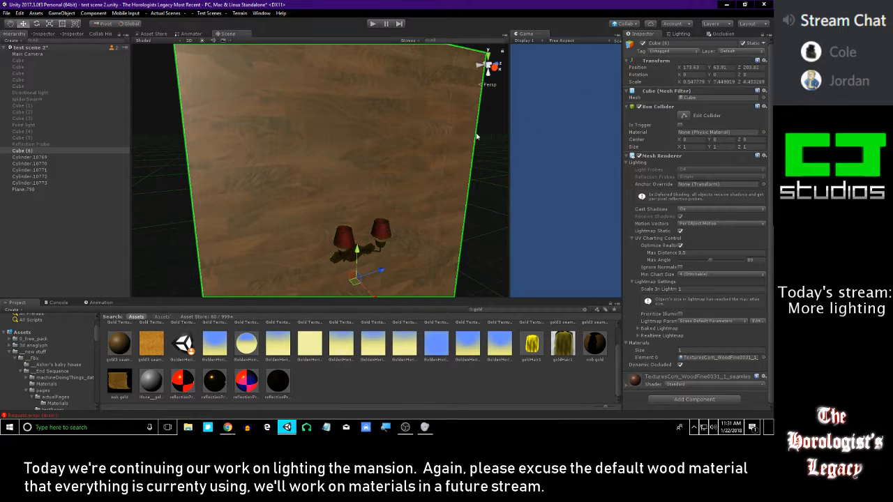
{"action": "right_click_drag", "start_coordinate": [485, 133], "coordinate": [446, 129]}
{"action": "left_click", "coordinate": [202, 40]}
{"action": "right_click_drag", "start_coordinate": [316, 74], "coordinate": [372, 149]}
{"action": "key", "text": "w"}
{"action": "left_click", "coordinate": [371, 149]}
Select the sconce's cylinder parts and back plate to check that they are marked Static
{"action": "left_click", "coordinate": [55, 190]}
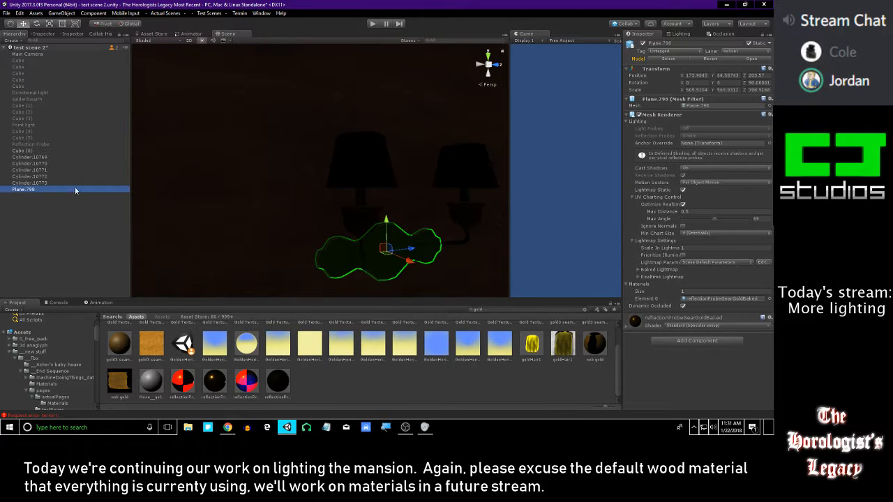
{"action": "key", "text": "Up"}
{"action": "key", "text": "shift+Up"}
{"action": "key", "text": "shift+Up"}
{"action": "key", "text": "shift+Up"}
{"action": "key", "text": "shift+Up"}
{"action": "key", "text": "shift+Up"}
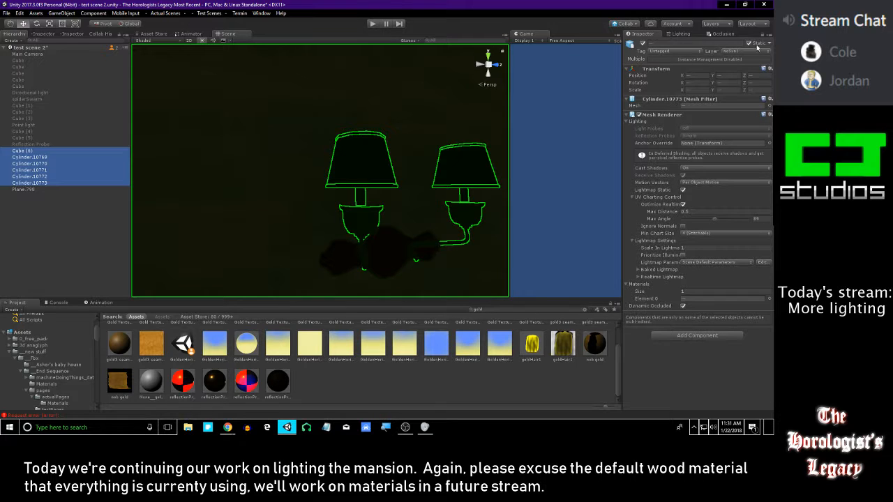
{"action": "left_click", "coordinate": [31, 158], "text": "shift"}
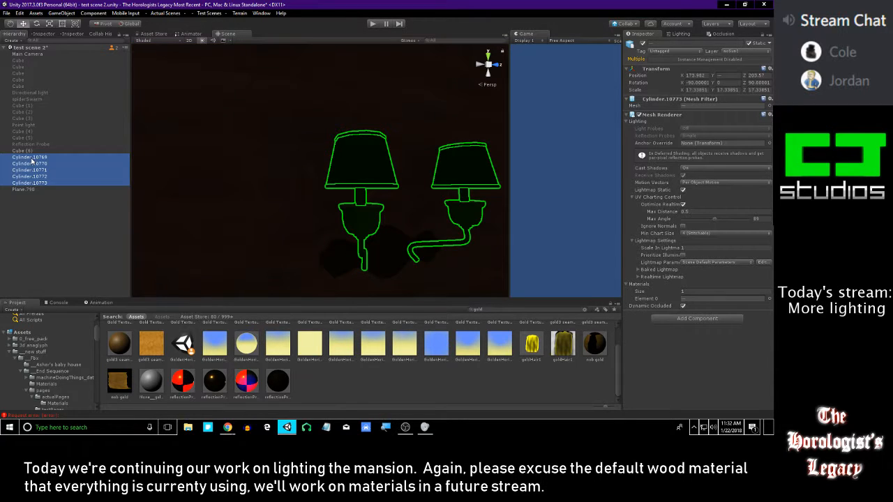
{"action": "double_click", "coordinate": [23, 189]}
Select the sconce's bulbs and examine the emission settings of their lightBulbEmissive material
{"action": "right_click_drag", "start_coordinate": [369, 221], "coordinate": [341, 73]}
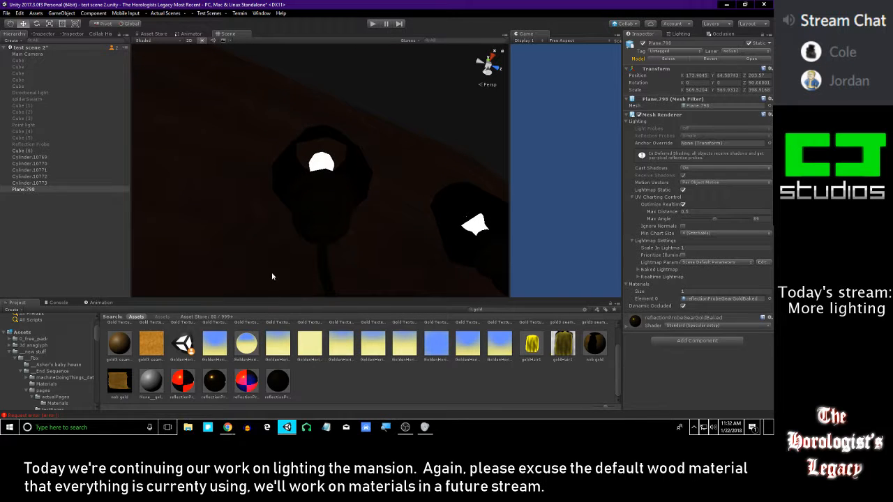
{"action": "left_click", "coordinate": [318, 163]}
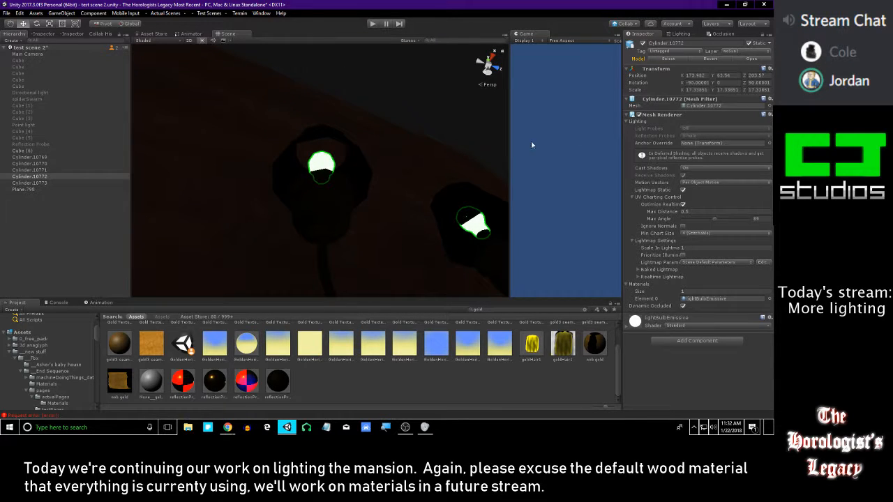
{"action": "left_click", "coordinate": [684, 322]}
{"action": "scroll", "coordinate": [669, 341], "scroll_direction": "down", "scroll_amount": 3}
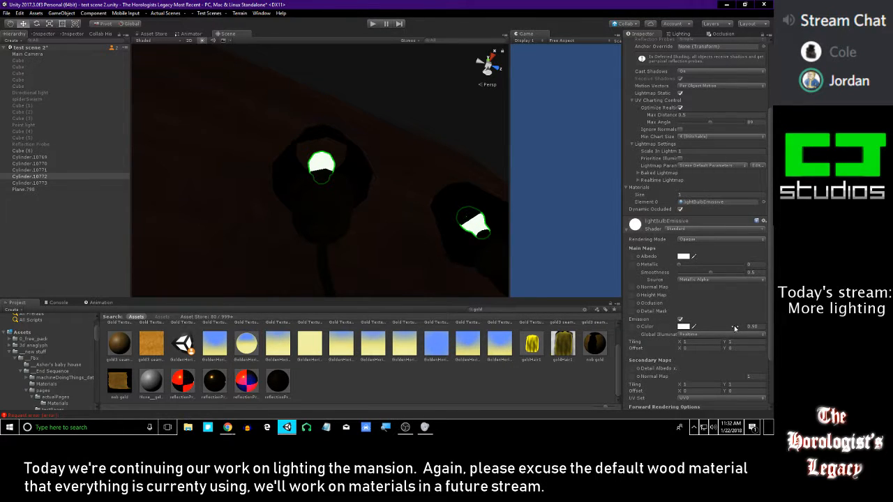
{"action": "left_click", "coordinate": [664, 220]}
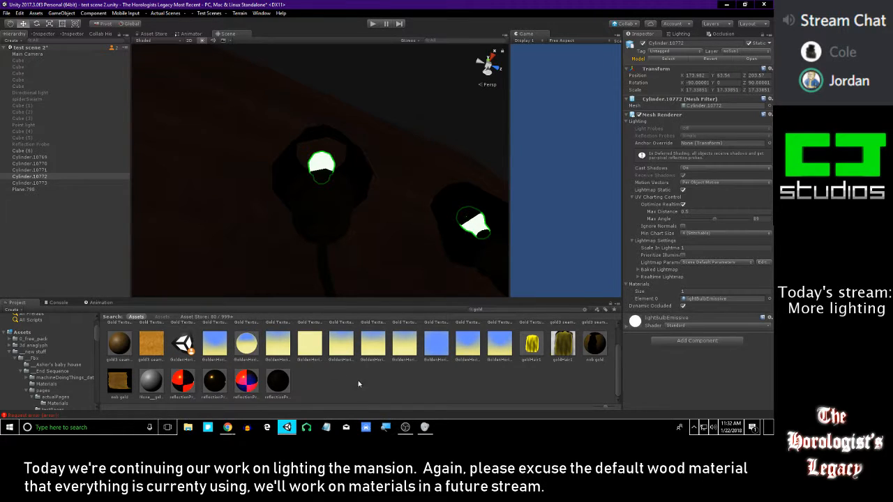
Try the Gold Texture4 material on the sconce's bulbs and undo the assignment
{"action": "scroll", "coordinate": [357, 380], "scroll_direction": "up", "scroll_amount": 2}
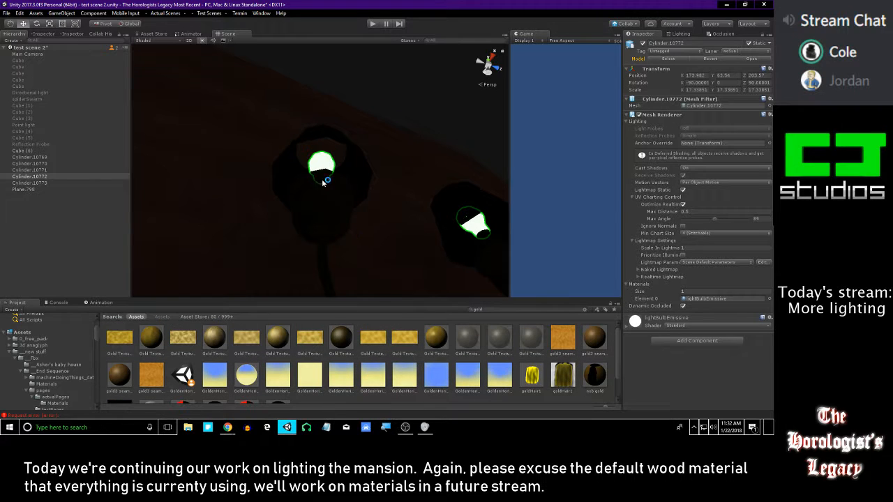
{"action": "left_click_drag", "start_coordinate": [348, 338], "coordinate": [323, 166]}
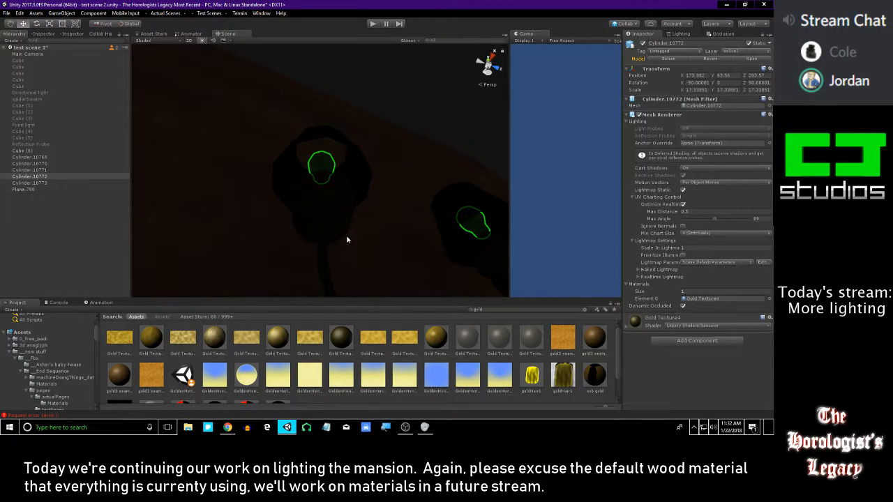
{"action": "key", "text": "ctrl+z"}
Apply a different Gold Texture material to the sconce's bulbs
{"action": "scroll", "coordinate": [235, 359], "scroll_direction": "down", "scroll_amount": 1}
{"action": "scroll", "coordinate": [245, 327], "scroll_direction": "up", "scroll_amount": 1}
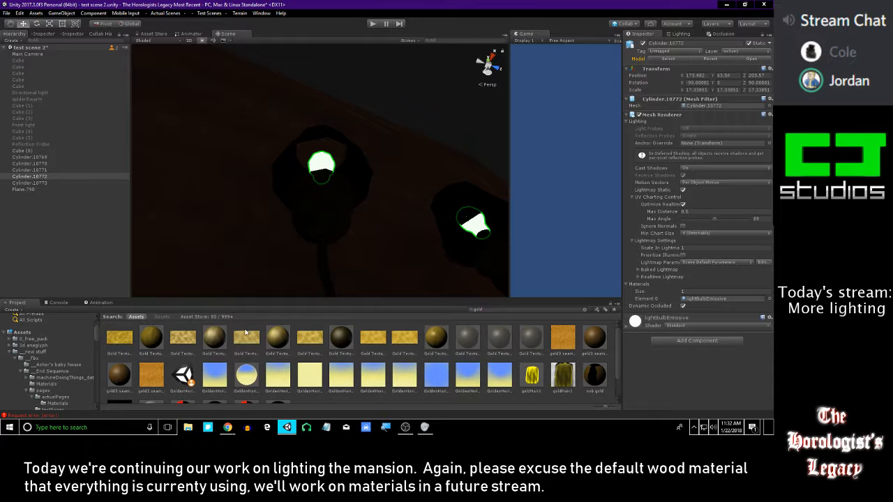
{"action": "left_click_drag", "start_coordinate": [214, 334], "coordinate": [321, 159]}
{"action": "left_click", "coordinate": [322, 159]}
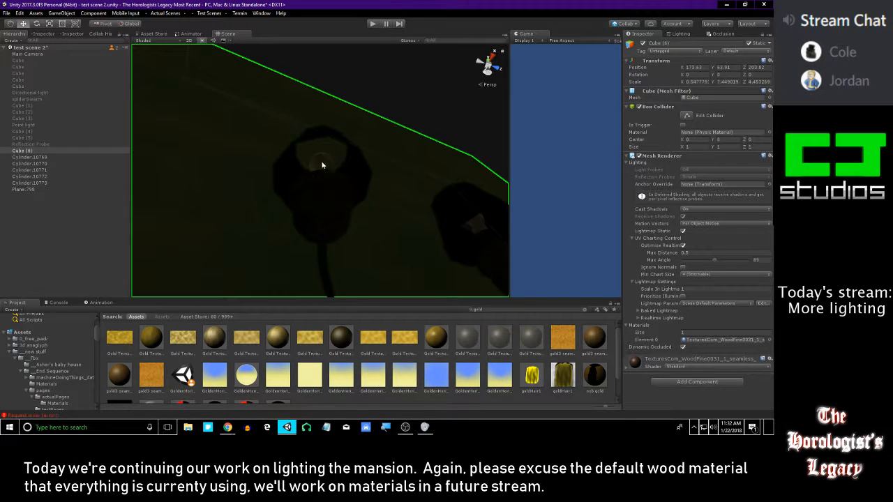
Turn off scene lighting in the Scene view and inspect the sconce's bulbs and shades
{"action": "left_click", "coordinate": [322, 166]}
{"action": "left_click", "coordinate": [202, 40]}
{"action": "scroll", "coordinate": [307, 120], "scroll_direction": "down", "scroll_amount": 4, "text": "alt"}
{"action": "left_click_drag", "start_coordinate": [291, 140], "coordinate": [295, 188], "text": "alt"}
{"action": "scroll", "coordinate": [295, 188], "scroll_direction": "up", "scroll_amount": 5}
{"action": "left_click_drag", "start_coordinate": [244, 84], "coordinate": [342, 169], "text": "alt"}
{"action": "left_click_drag", "start_coordinate": [334, 116], "coordinate": [358, 120], "text": "alt"}
Undo the gold material assignment on the sconce's bulbs
{"action": "left_click", "coordinate": [389, 136]}
{"action": "key", "text": "ctrl+z"}
{"action": "key", "text": "ctrl+z"}
{"action": "left_click", "coordinate": [420, 168]}
Set the emission's Global Illumination to Baked on the bulbs' lightBulbEmissive material
{"action": "left_click_drag", "start_coordinate": [428, 121], "coordinate": [362, 388], "text": "alt"}
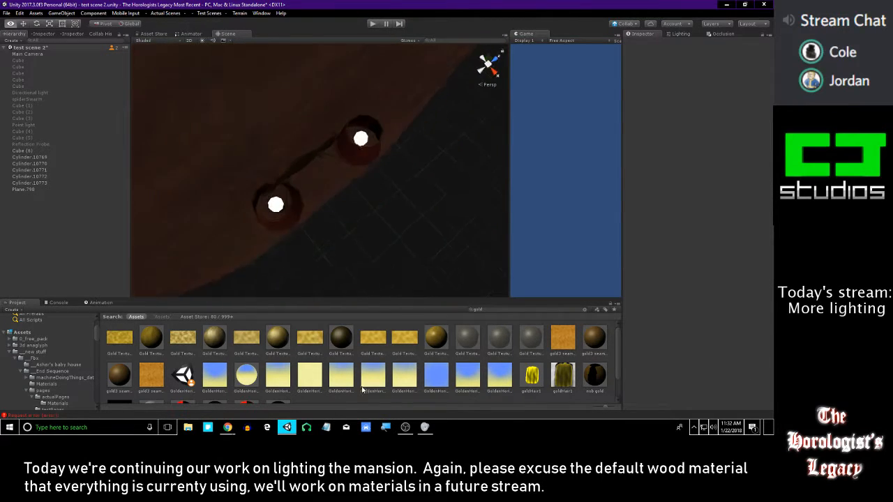
{"action": "left_click_drag", "start_coordinate": [253, 255], "coordinate": [295, 48], "text": "alt"}
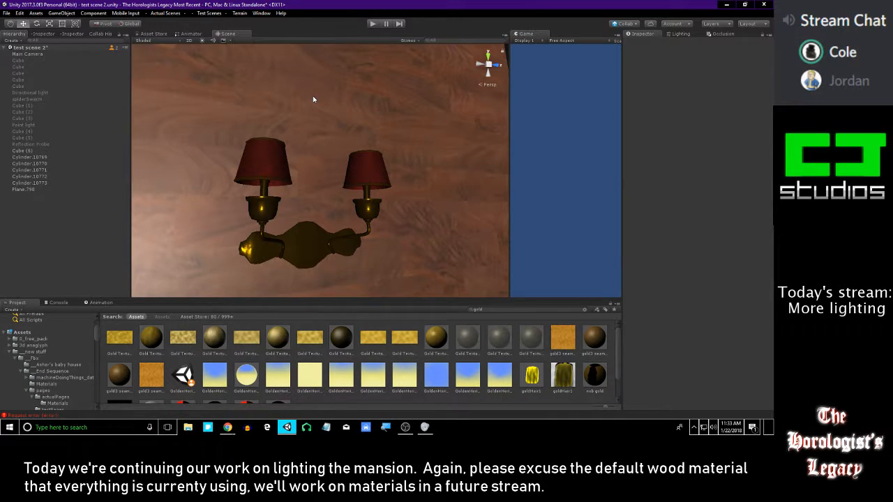
{"action": "left_click_drag", "start_coordinate": [314, 309], "coordinate": [348, 339]}
{"action": "right_click_drag", "start_coordinate": [390, 248], "coordinate": [352, 262]}
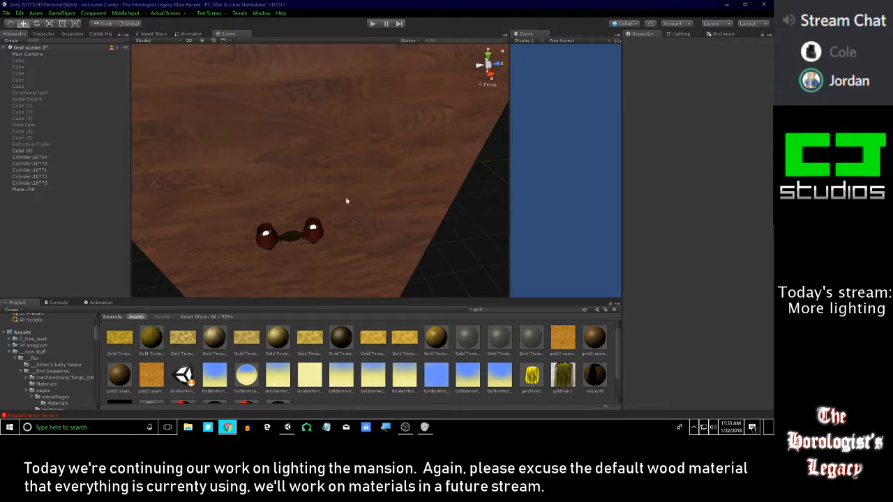
{"action": "right_click_drag", "start_coordinate": [338, 196], "coordinate": [311, 231]}
{"action": "left_click", "coordinate": [368, 208]}
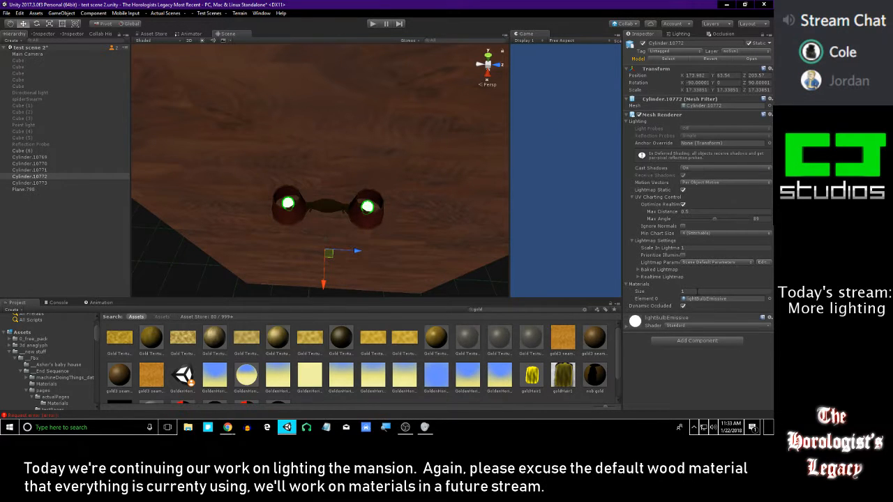
{"action": "left_click", "coordinate": [690, 298]}
{"action": "left_click", "coordinate": [532, 359]}
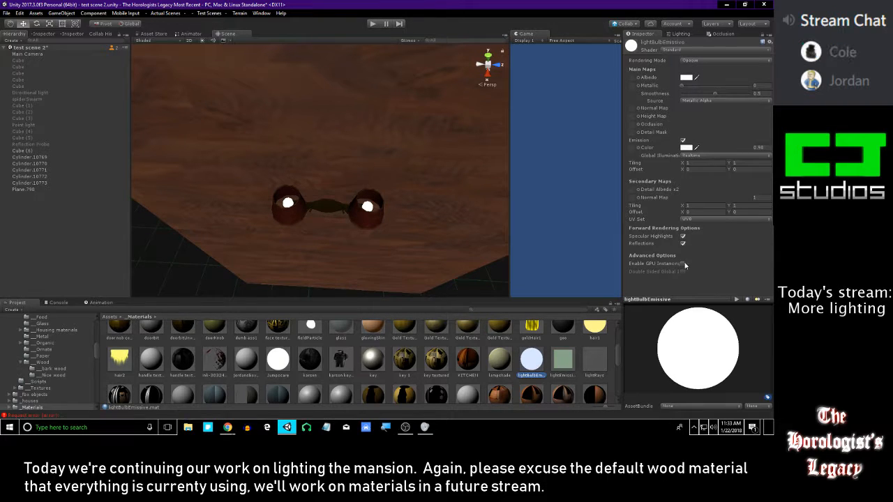
{"action": "left_click", "coordinate": [687, 155]}
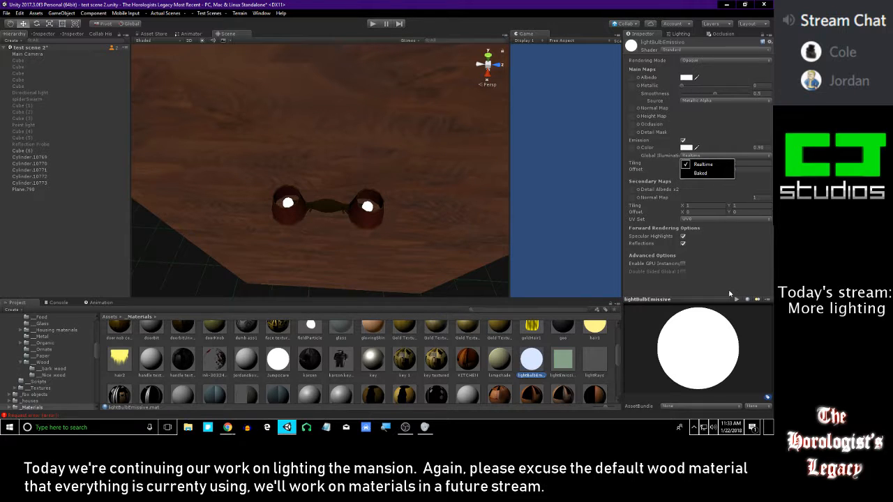
{"action": "left_click", "coordinate": [712, 174]}
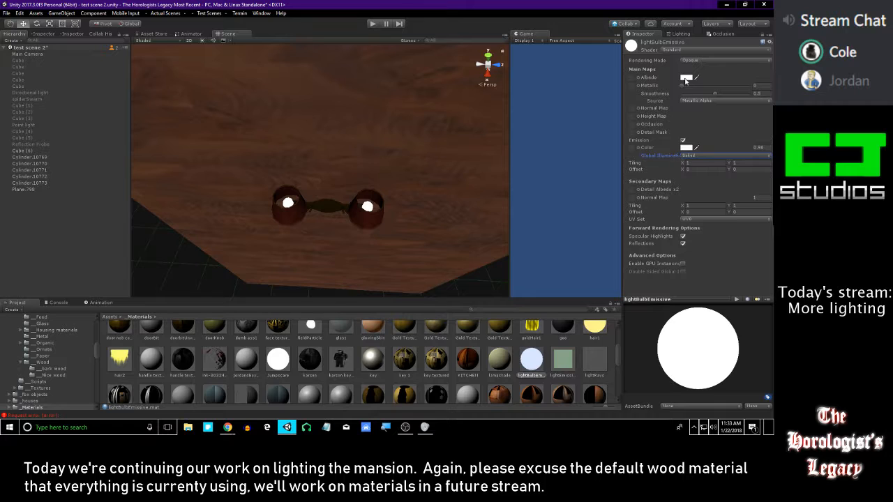
Generate the scene's lighting, check the sconce against the wall, and turn off Ambient Occlusion in the lightmapping settings
{"action": "left_click", "coordinate": [683, 34]}
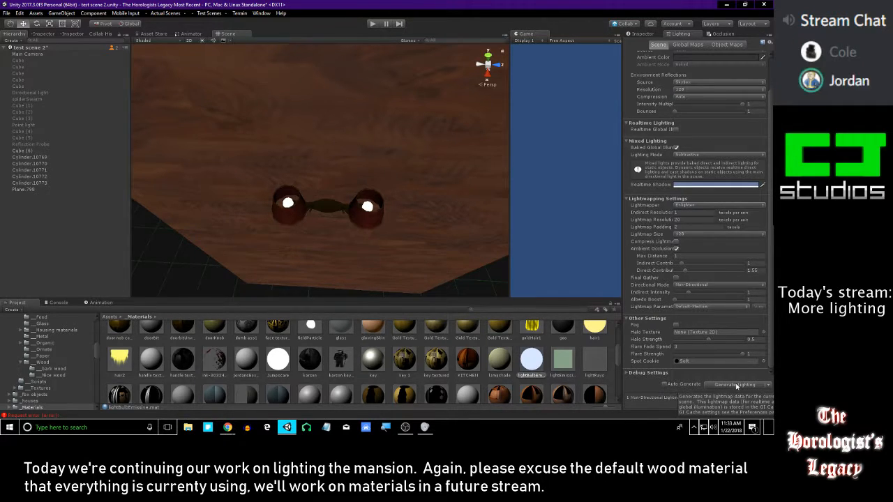
{"action": "left_click", "coordinate": [736, 385]}
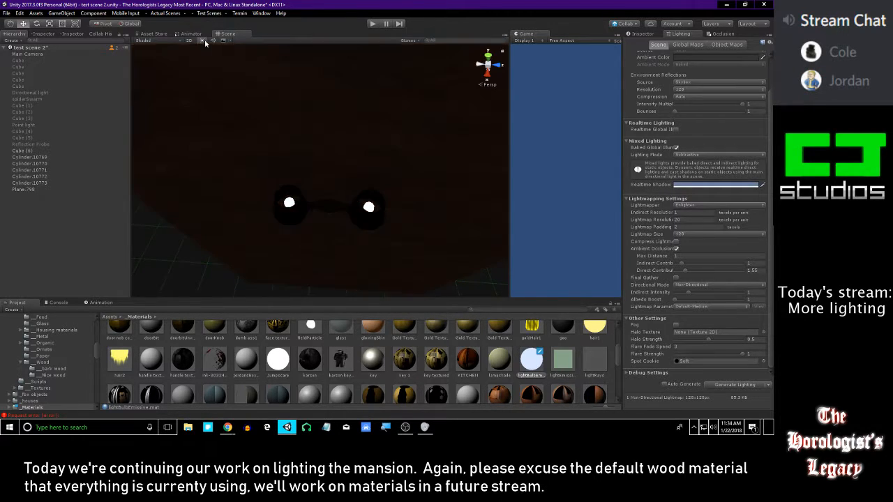
{"action": "right_click_drag", "start_coordinate": [336, 154], "coordinate": [378, 186]}
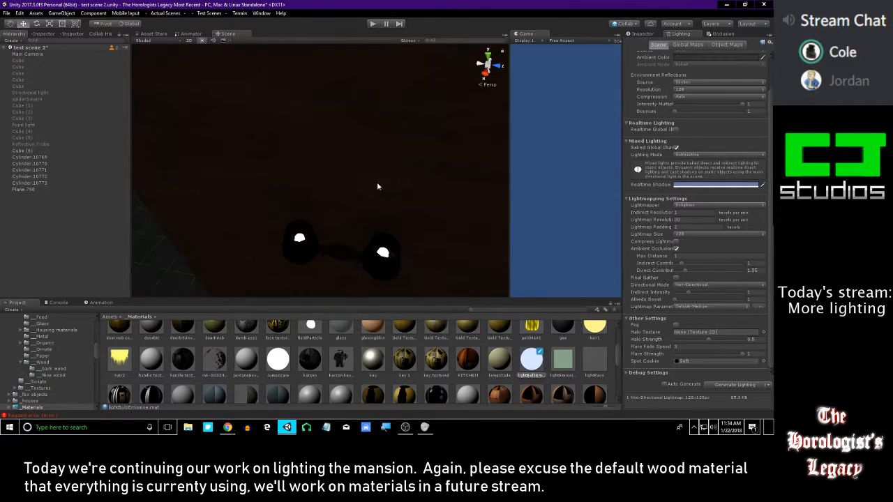
{"action": "left_click_drag", "start_coordinate": [384, 251], "coordinate": [483, 235], "text": "alt"}
{"action": "left_click", "coordinate": [677, 249]}
{"action": "left_click_drag", "start_coordinate": [423, 209], "coordinate": [326, 138], "text": "alt"}
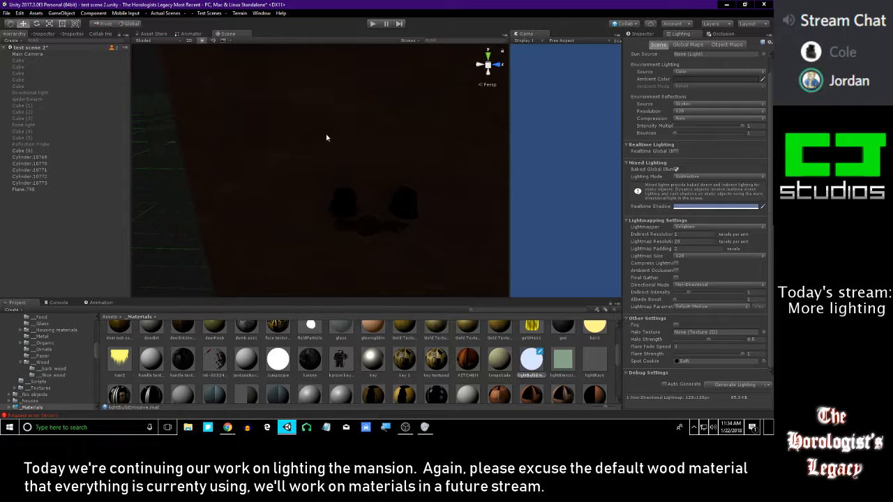
Create a cube, scale it down to about 0.39, and place it by the wall above the sconce
{"action": "left_click", "coordinate": [93, 14]}
{"action": "mouse_move", "coordinate": [61, 14]}
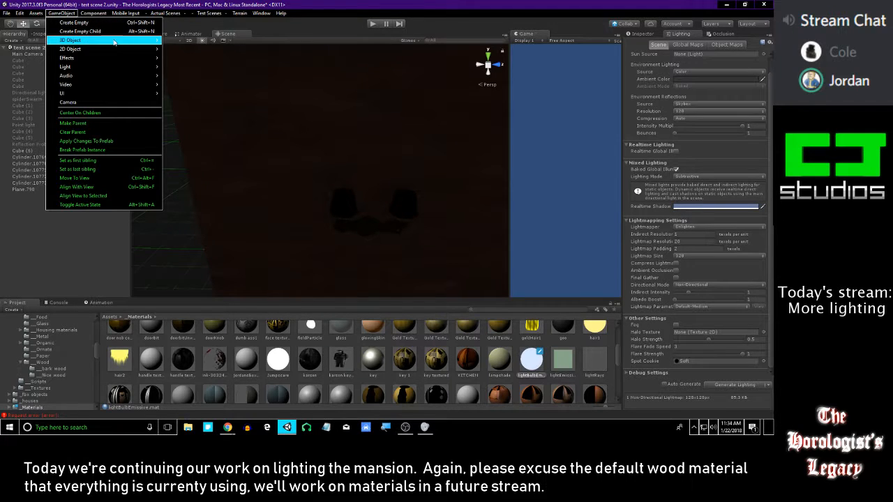
{"action": "mouse_move", "coordinate": [142, 40]}
{"action": "left_click", "coordinate": [186, 44]}
{"action": "mouse_move", "coordinate": [335, 142]}
{"action": "left_mouse_down", "text": "alt"}
{"action": "mouse_move", "coordinate": [423, 154]}
{"action": "mouse_move", "coordinate": [342, 136]}
{"action": "mouse_move", "coordinate": [369, 146]}
{"action": "mouse_move", "coordinate": [358, 133]}
{"action": "mouse_move", "coordinate": [328, 131]}
{"action": "mouse_move", "coordinate": [382, 150]}
{"action": "mouse_move", "coordinate": [323, 132]}
{"action": "left_mouse_up", "text": "alt"}
{"action": "key", "text": "r"}
{"action": "key", "text": "w"}
Apply the lightBulbEmissive material to the new small cube
{"action": "left_click_drag", "start_coordinate": [529, 359], "coordinate": [327, 158]}
{"action": "right_click_drag", "start_coordinate": [372, 177], "coordinate": [402, 202]}
{"action": "left_click", "coordinate": [463, 226]}
{"action": "scroll", "coordinate": [464, 226], "scroll_direction": "down", "scroll_amount": 3}
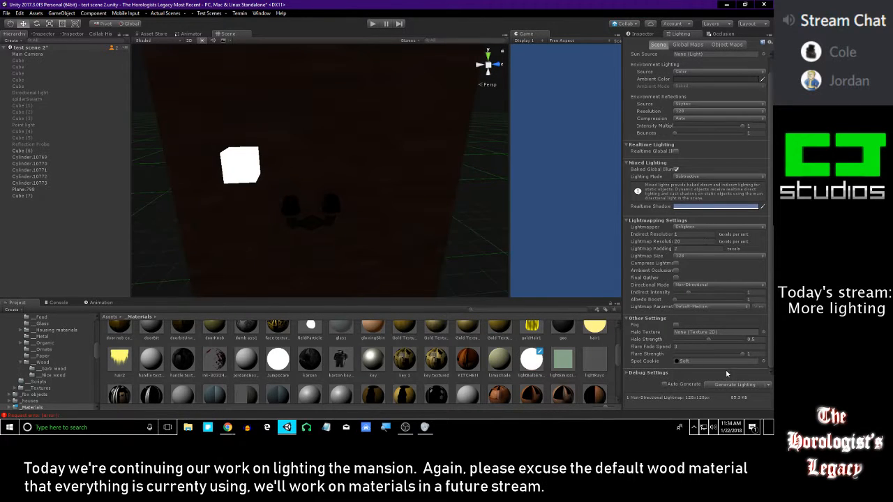
Check the glowing cube's renderer settings and generate the scene's lighting again
{"action": "left_click", "coordinate": [235, 172]}
{"action": "left_click", "coordinate": [235, 172]}
{"action": "left_click", "coordinate": [643, 33]}
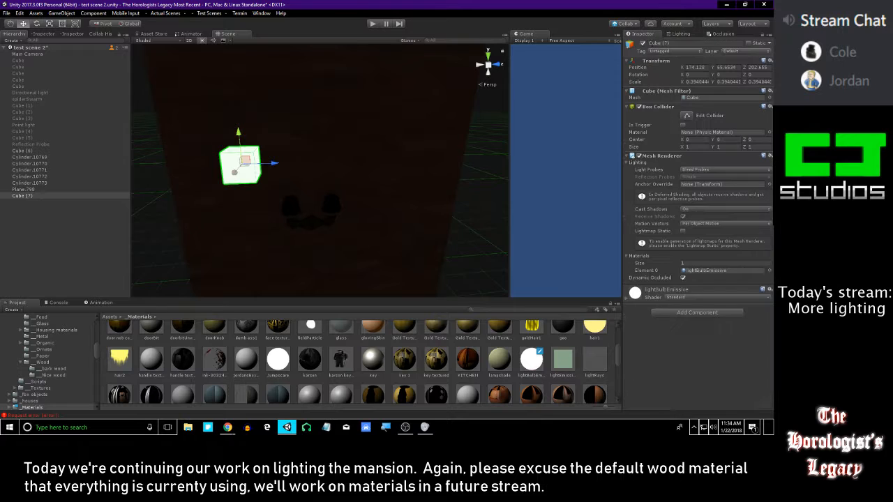
{"action": "left_click", "coordinate": [678, 33]}
{"action": "left_click", "coordinate": [734, 384]}
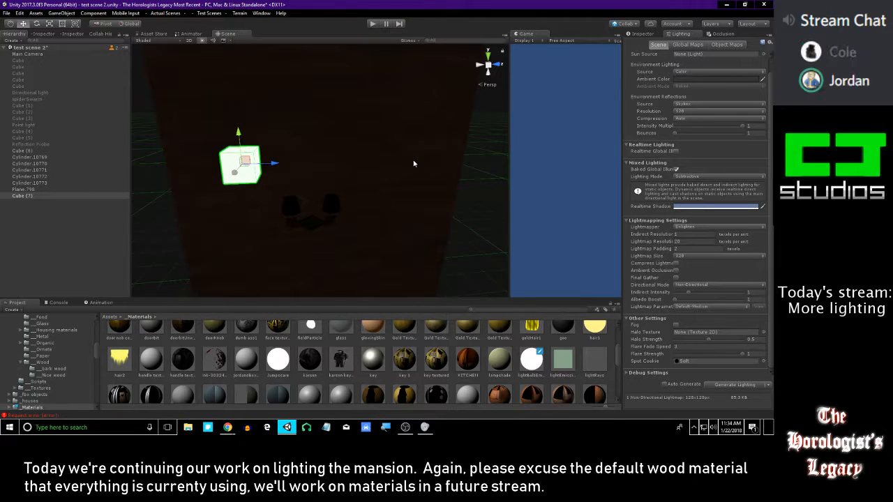
Select the wall, search the project for diffuse materials, and apply lessWhiteDiffuse to the wall
{"action": "left_click", "coordinate": [414, 163]}
{"action": "left_click", "coordinate": [653, 34]}
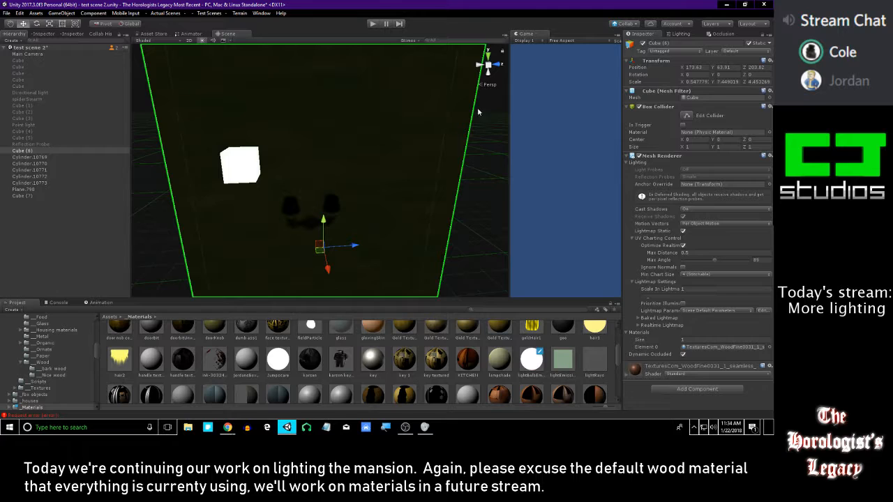
{"action": "scroll", "coordinate": [535, 362], "scroll_direction": "up", "scroll_amount": 5}
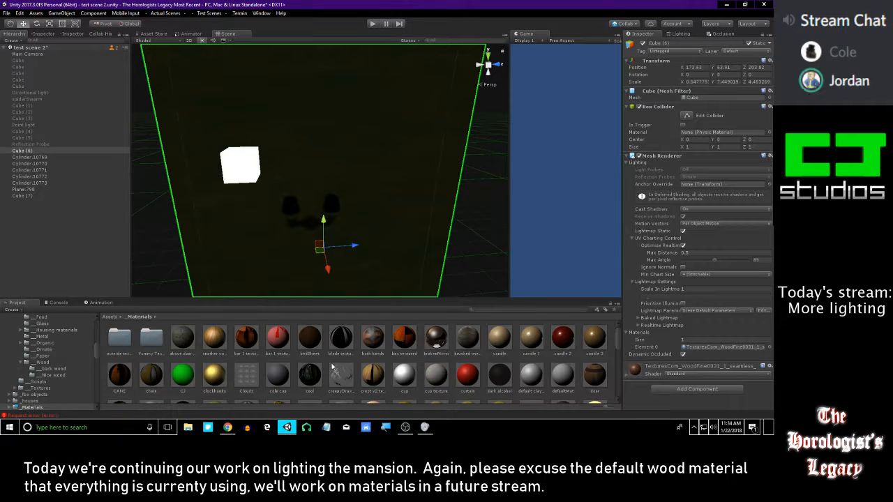
{"action": "left_click", "coordinate": [488, 309]}
{"action": "type", "text": "cube"}
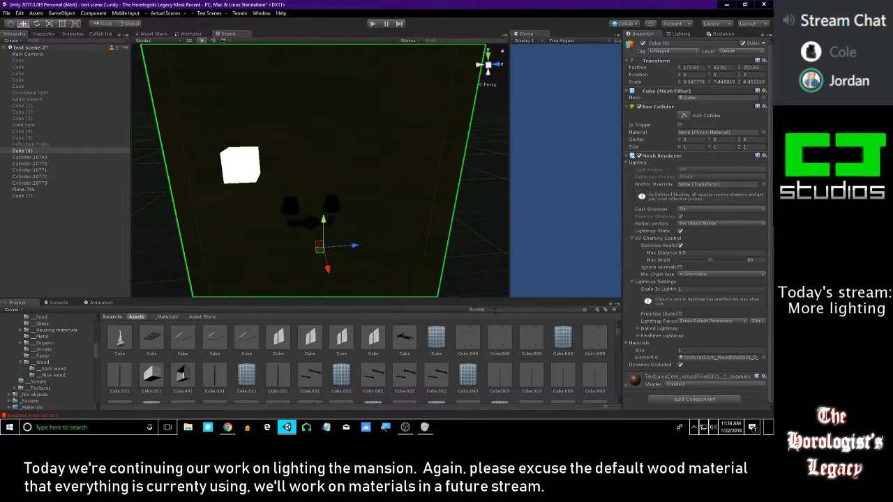
{"action": "left_click", "coordinate": [495, 311]}
{"action": "type", "text": "diffuse"}
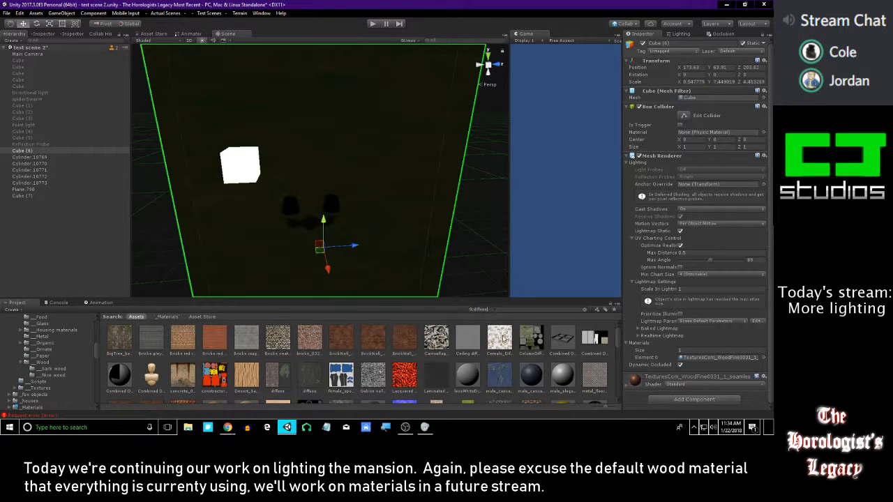
{"action": "left_click_drag", "start_coordinate": [467, 374], "coordinate": [383, 185]}
{"action": "right_click_drag", "start_coordinate": [383, 185], "coordinate": [373, 168]}
Search the project for gold materials and try reflectionProbeGearSuperGold on the wall
{"action": "scroll", "coordinate": [521, 387], "scroll_direction": "down", "scroll_amount": 5}
{"action": "scroll", "coordinate": [522, 388], "scroll_direction": "down", "scroll_amount": 4}
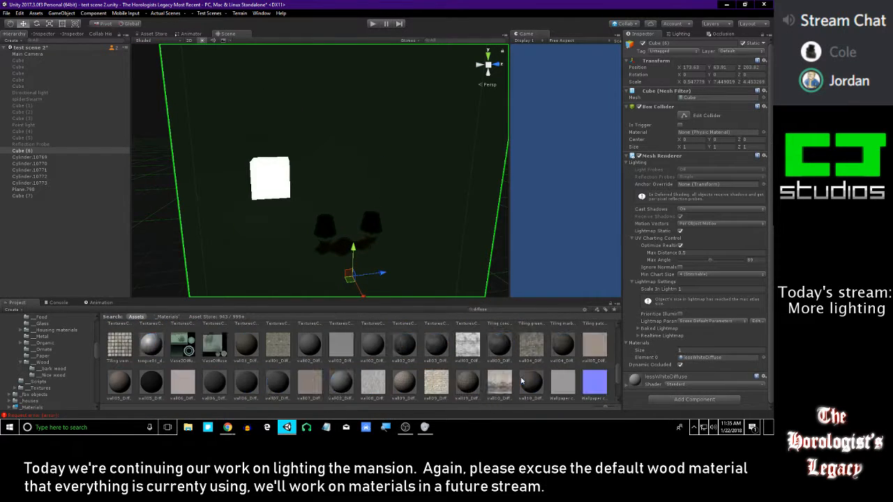
{"action": "left_click", "coordinate": [583, 309]}
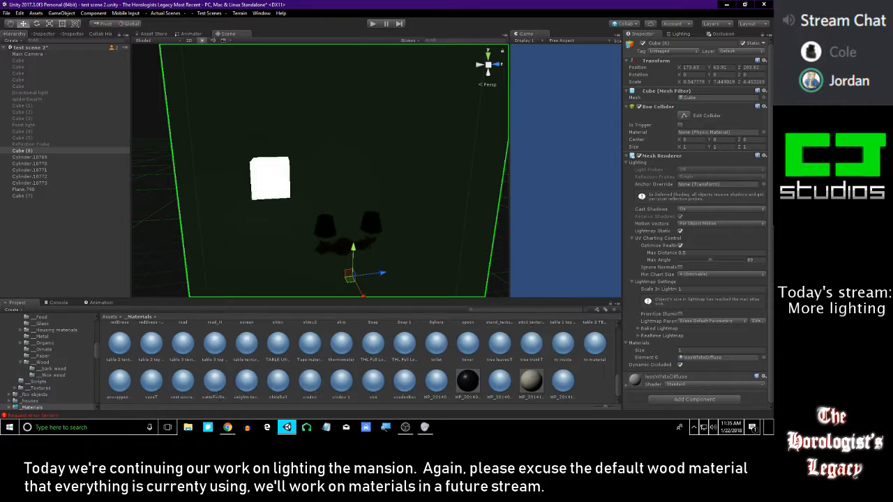
{"action": "left_click", "coordinate": [490, 310]}
{"action": "type", "text": "gl"}
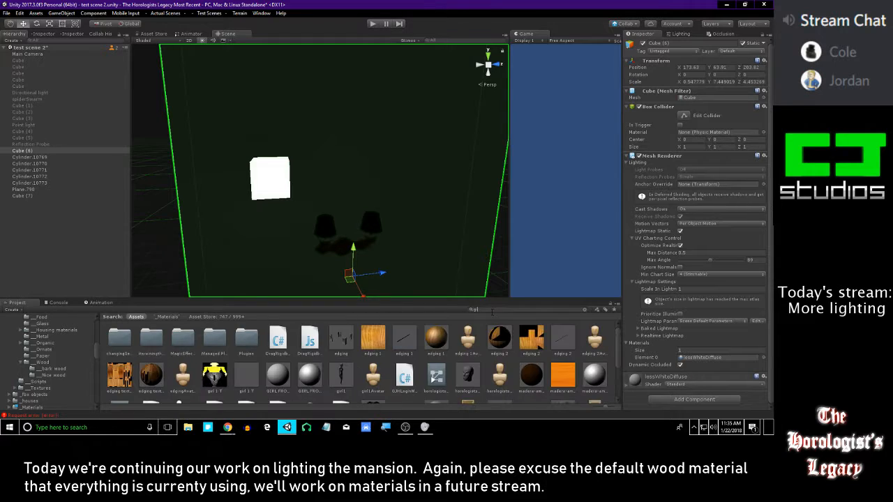
{"action": "scroll", "coordinate": [421, 342], "scroll_direction": "down", "scroll_amount": 1}
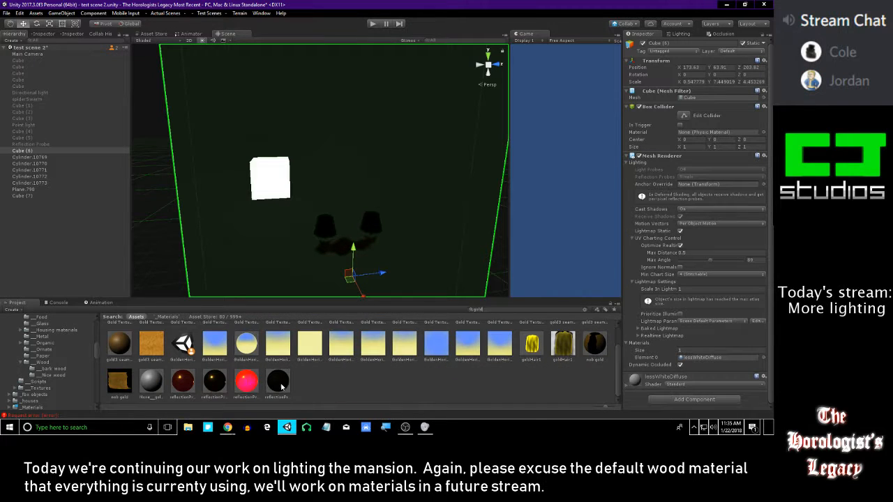
{"action": "left_click_drag", "start_coordinate": [277, 381], "coordinate": [318, 155]}
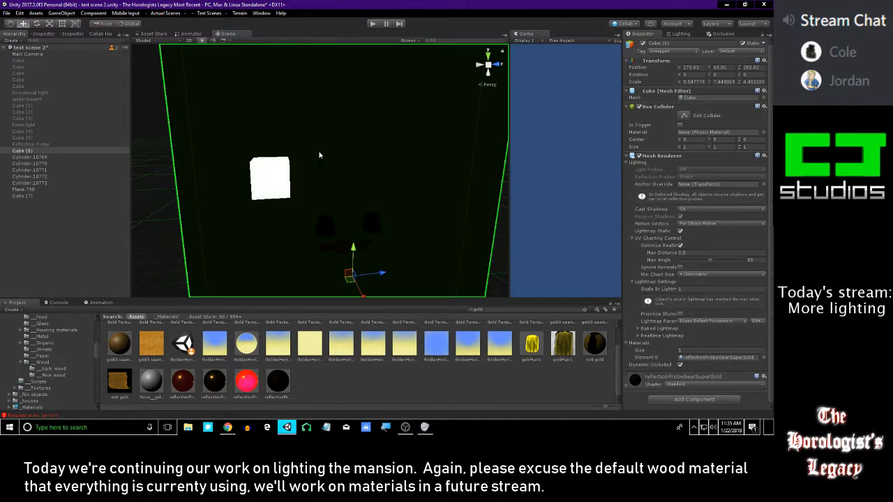
{"action": "left_click_drag", "start_coordinate": [318, 153], "coordinate": [354, 324], "text": "alt"}
{"action": "left_click", "coordinate": [488, 180]}
Search the project assets for a default or diffuse material for the wall
{"action": "scroll", "coordinate": [307, 378], "scroll_direction": "up", "scroll_amount": 2}
{"action": "scroll", "coordinate": [42, 366], "scroll_direction": "up", "scroll_amount": 5}
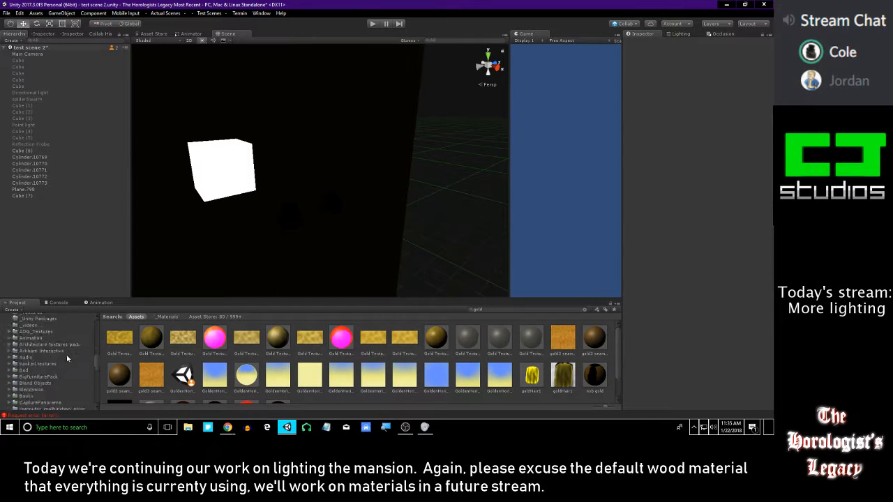
{"action": "scroll", "coordinate": [29, 383], "scroll_direction": "down", "scroll_amount": 5}
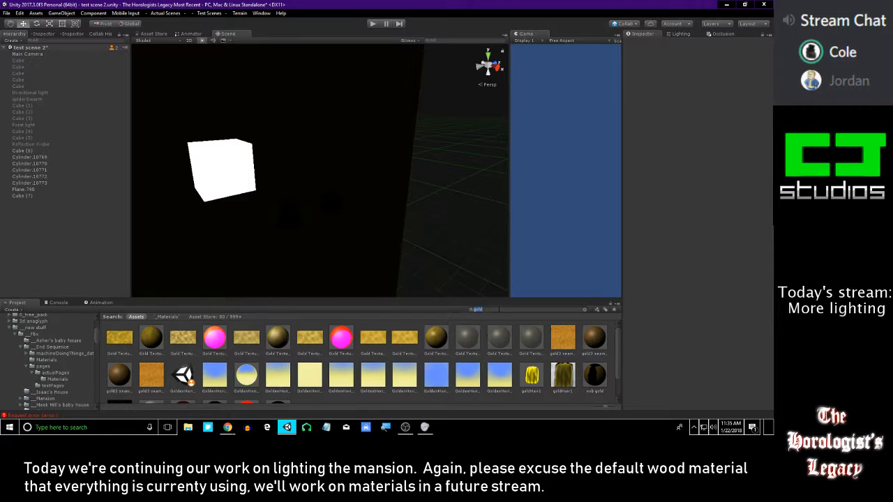
{"action": "type", "text": "default"}
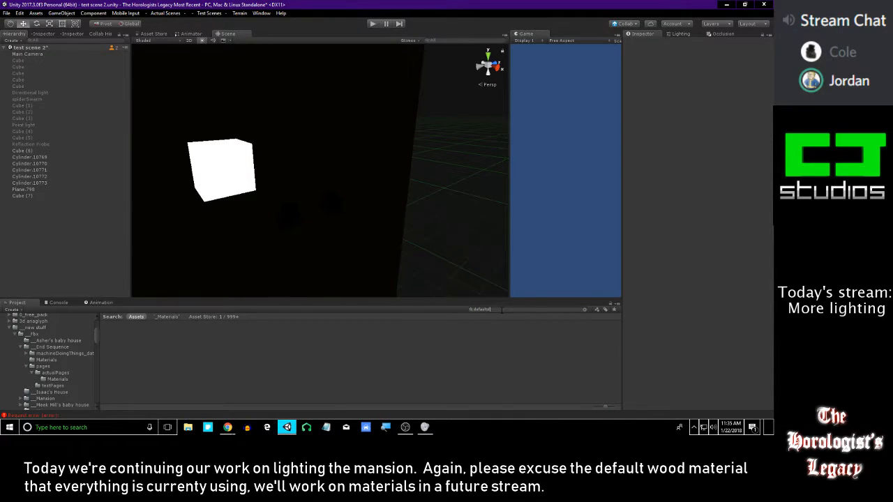
{"action": "key", "text": "BackSpace"}
{"action": "key", "text": "BackSpace"}
{"action": "key", "text": "BackSpace"}
{"action": "key", "text": "BackSpace"}
{"action": "type", "text": "digg"}
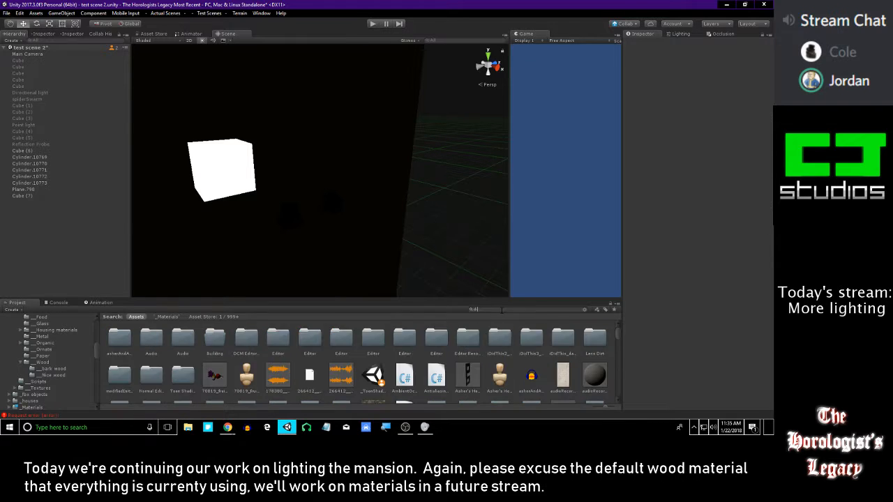
{"action": "key", "text": "BackSpace"}
{"action": "key", "text": "BackSpace"}
{"action": "key", "text": "BackSpace"}
{"action": "key", "text": "BackSpace"}
{"action": "type", "text": "sh"}
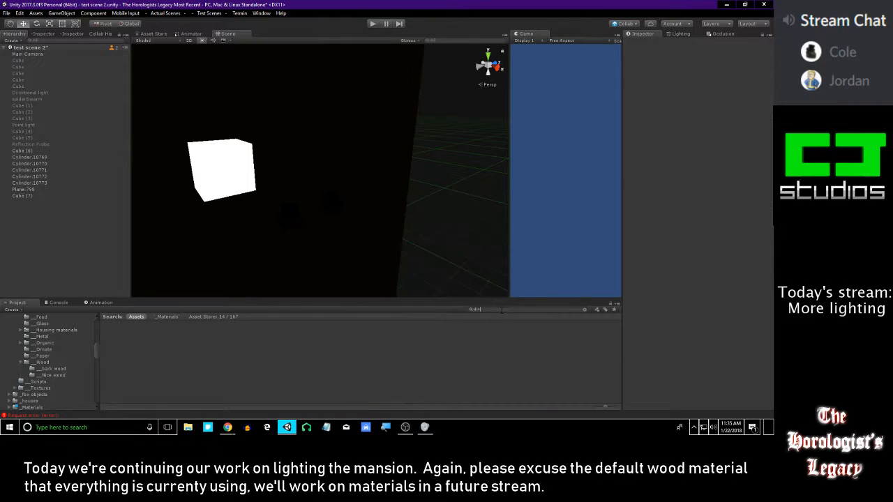
{"action": "key", "text": "BackSpace"}
{"action": "key", "text": "BackSpace"}
Find the whiteDiffuse material in the project and apply it to the wall
{"action": "type", "text": "whiteDiff"}
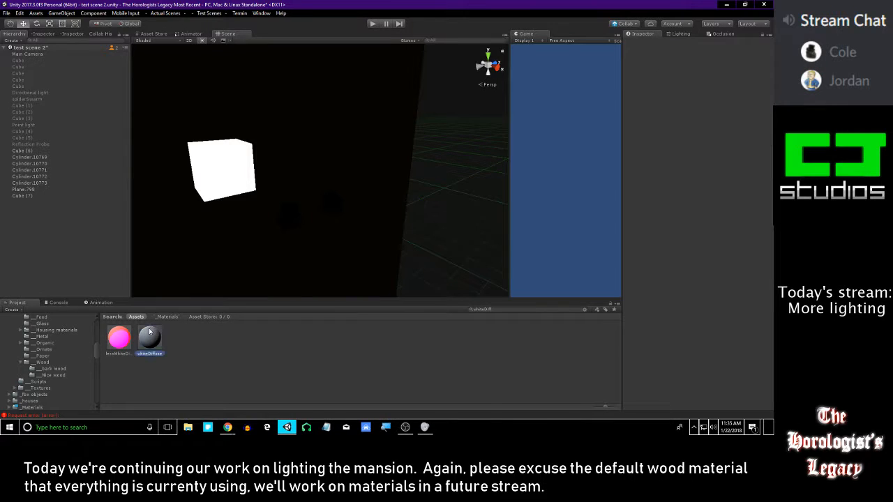
{"action": "left_click_drag", "start_coordinate": [149, 331], "coordinate": [229, 267]}
{"action": "right_click_drag", "start_coordinate": [359, 199], "coordinate": [265, 193]}
{"action": "left_click", "coordinate": [132, 333]}
{"action": "left_click_drag", "start_coordinate": [134, 330], "coordinate": [257, 262]}
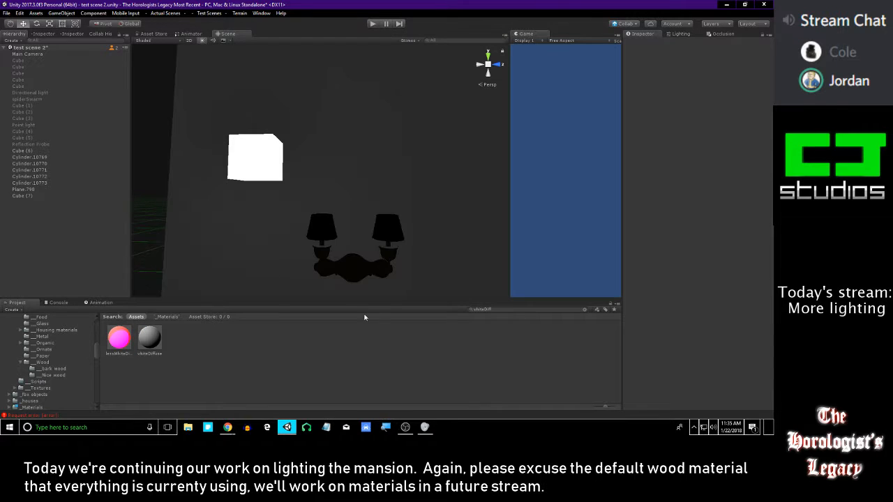
Clear the asset search and look through the _Materials folder for another material to preview on the wall
{"action": "left_click", "coordinate": [584, 310]}
{"action": "scroll", "coordinate": [436, 368], "scroll_direction": "down", "scroll_amount": 1}
{"action": "scroll", "coordinate": [436, 367], "scroll_direction": "down", "scroll_amount": 3}
{"action": "scroll", "coordinate": [377, 360], "scroll_direction": "up", "scroll_amount": 4}
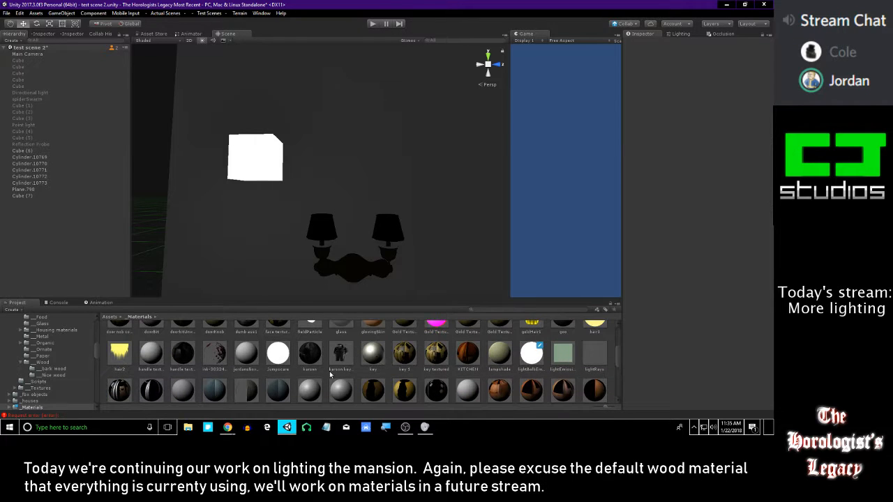
{"action": "scroll", "coordinate": [329, 375], "scroll_direction": "up", "scroll_amount": 1}
{"action": "left_click_drag", "start_coordinate": [247, 377], "coordinate": [285, 225]}
{"action": "scroll", "coordinate": [301, 349], "scroll_direction": "up", "scroll_amount": 2}
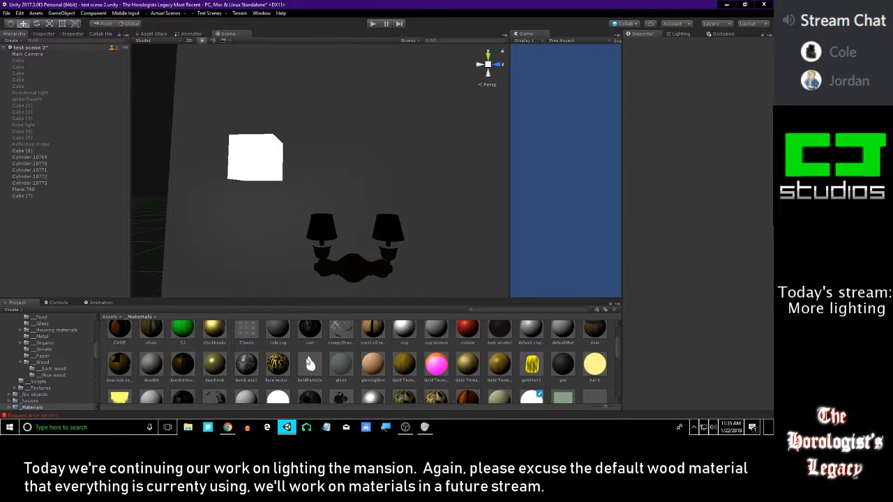
{"action": "left_click_drag", "start_coordinate": [372, 386], "coordinate": [305, 348]}
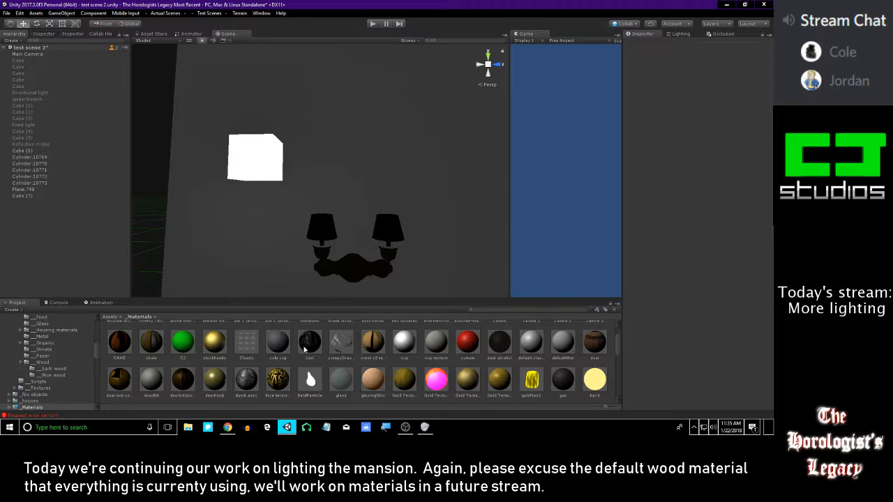
{"action": "scroll", "coordinate": [418, 370], "scroll_direction": "up", "scroll_amount": 2}
{"action": "left_click_drag", "start_coordinate": [303, 367], "coordinate": [466, 309]}
{"action": "scroll", "coordinate": [202, 358], "scroll_direction": "down", "scroll_amount": 10}
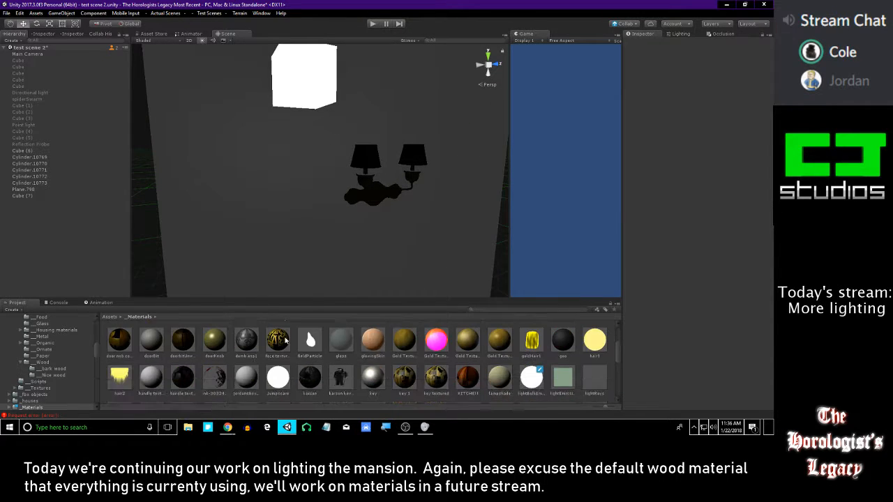
{"action": "scroll", "coordinate": [202, 358], "scroll_direction": "down", "scroll_amount": 2}
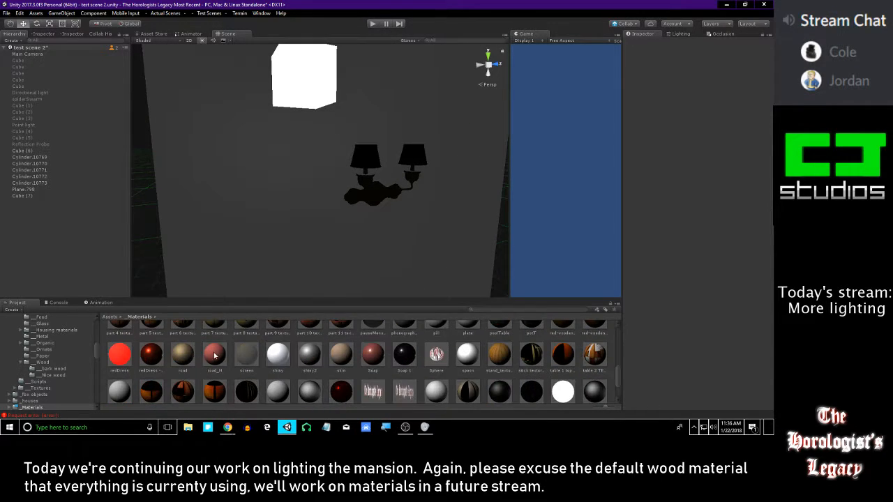
Try two other materials from the _Materials folder on the wall and undo each one
{"action": "left_click_drag", "start_coordinate": [215, 354], "coordinate": [265, 191]}
{"action": "key", "text": "ctrl+z"}
{"action": "scroll", "coordinate": [289, 350], "scroll_direction": "down", "scroll_amount": 2}
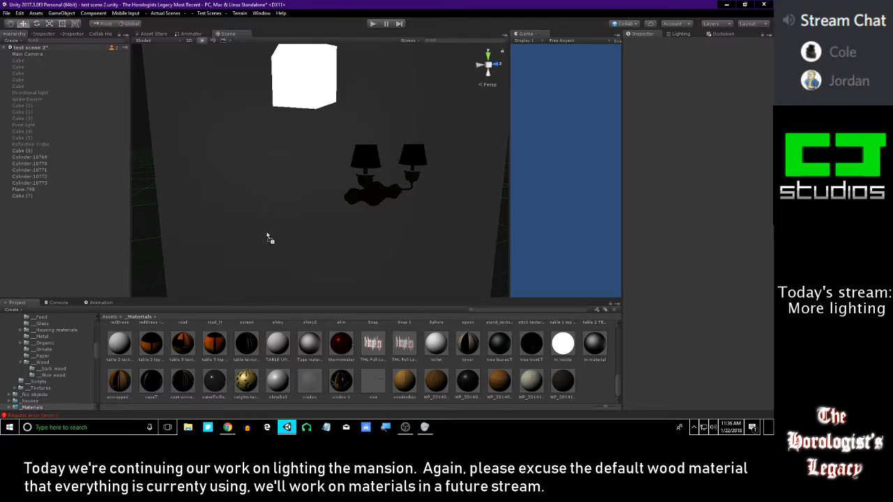
{"action": "left_click_drag", "start_coordinate": [211, 390], "coordinate": [254, 209]}
{"action": "key", "text": "ctrl+z"}
Select the glowing cube, open its lightBulbEmissive material, and set the emission brightness to 6
{"action": "right_click_drag", "start_coordinate": [291, 205], "coordinate": [267, 205]}
{"action": "key", "text": "d"}
{"action": "key", "text": "d"}
{"action": "key", "text": "a"}
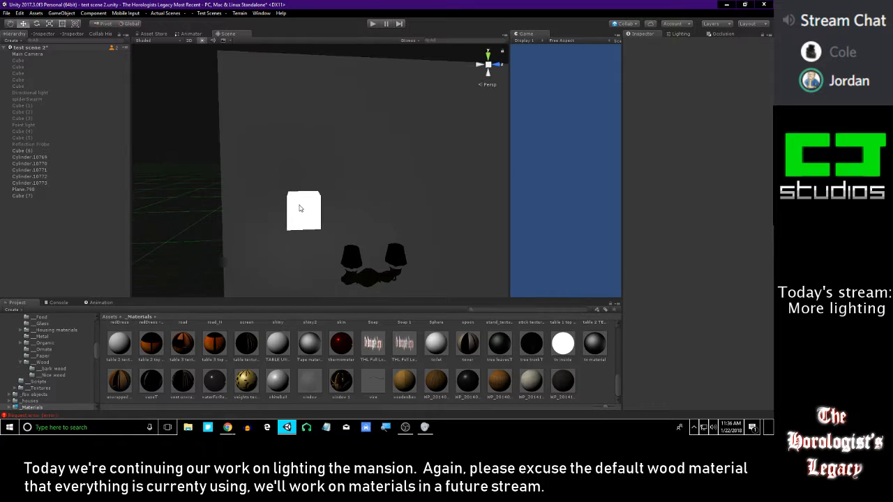
{"action": "right_click_drag", "start_coordinate": [436, 115], "coordinate": [426, 151]}
{"action": "left_click", "coordinate": [297, 153]}
{"action": "right_click_drag", "start_coordinate": [304, 168], "coordinate": [342, 166]}
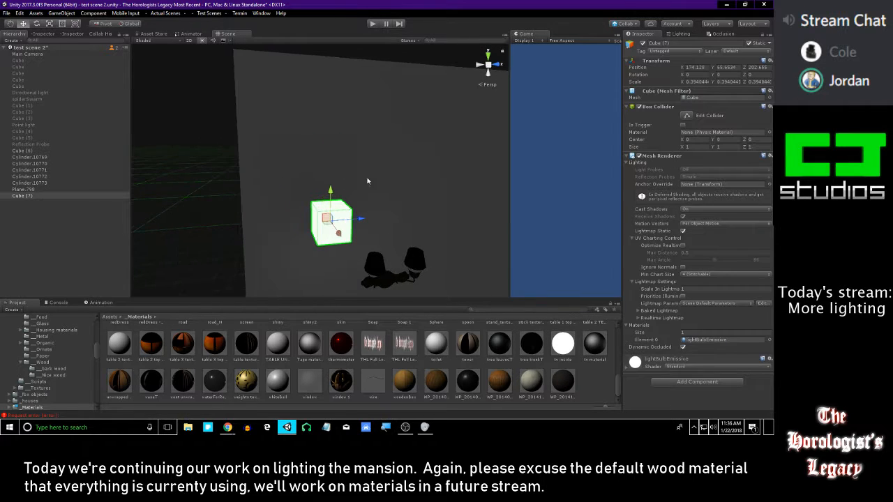
{"action": "left_click", "coordinate": [719, 339]}
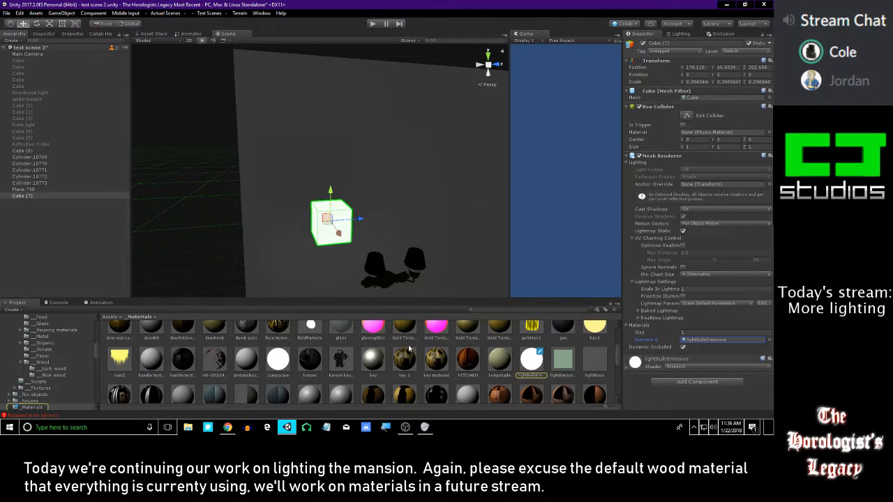
{"action": "left_click", "coordinate": [536, 359]}
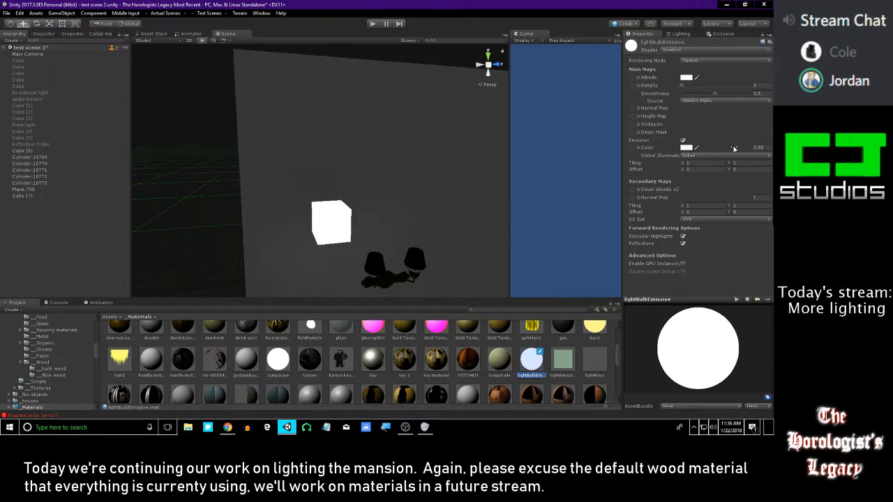
{"action": "left_click", "coordinate": [759, 148]}
{"action": "type", "text": "6"}
{"action": "key", "text": "Return"}
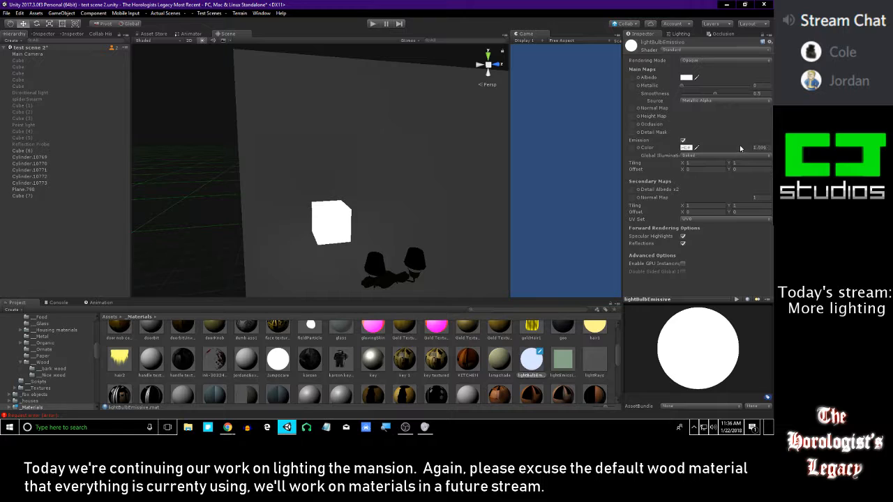
Raise the lightBulbEmissive emission brightness far higher and generate the scene's baked lighting
{"action": "left_click_drag", "start_coordinate": [283, 175], "coordinate": [654, 195]}
{"action": "left_click_drag", "start_coordinate": [362, 235], "coordinate": [525, 245]}
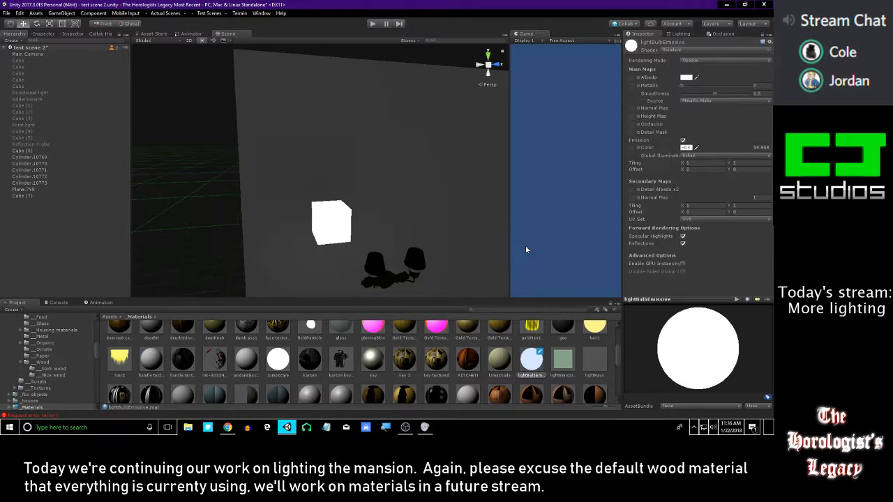
{"action": "left_click", "coordinate": [689, 35]}
{"action": "left_click", "coordinate": [718, 34]}
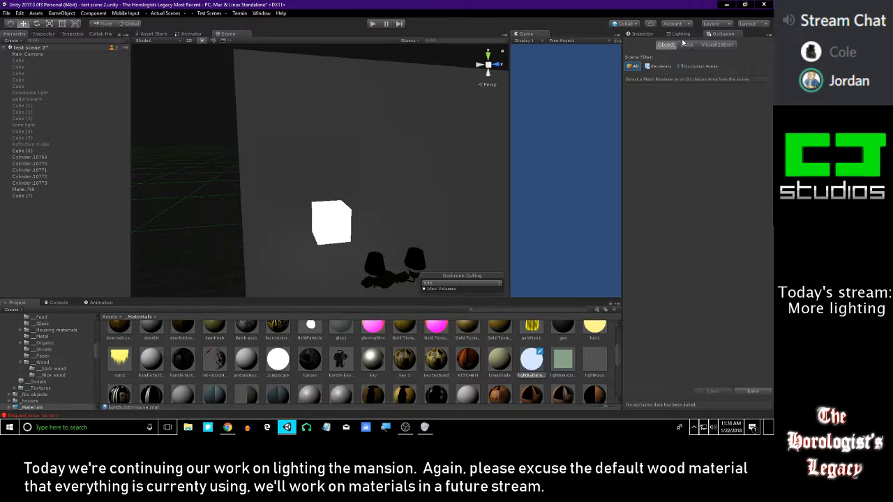
{"action": "left_click", "coordinate": [681, 34]}
{"action": "left_click", "coordinate": [740, 384]}
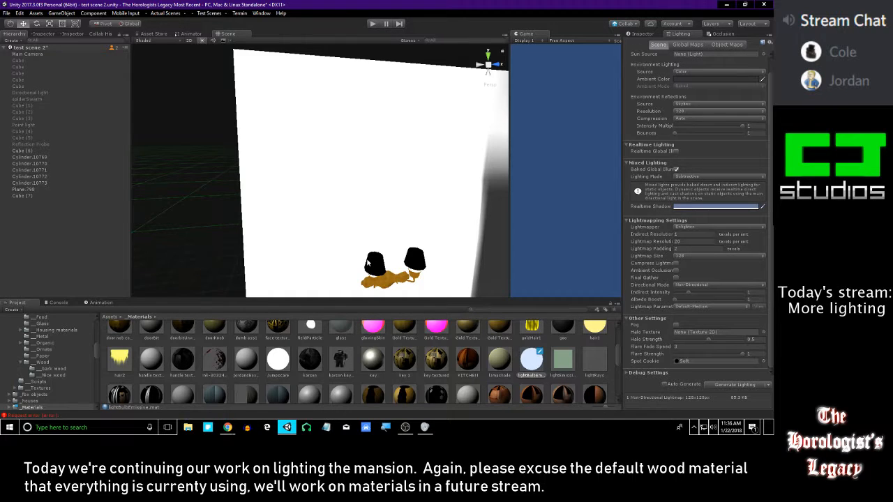
Select the cube again, reopen its lightBulbEmissive material, and set the emission brightness to 0.98
{"action": "right_click_drag", "start_coordinate": [366, 177], "coordinate": [319, 207]}
{"action": "key", "text": "s"}
{"action": "key", "text": "w"}
{"action": "left_click", "coordinate": [317, 210]}
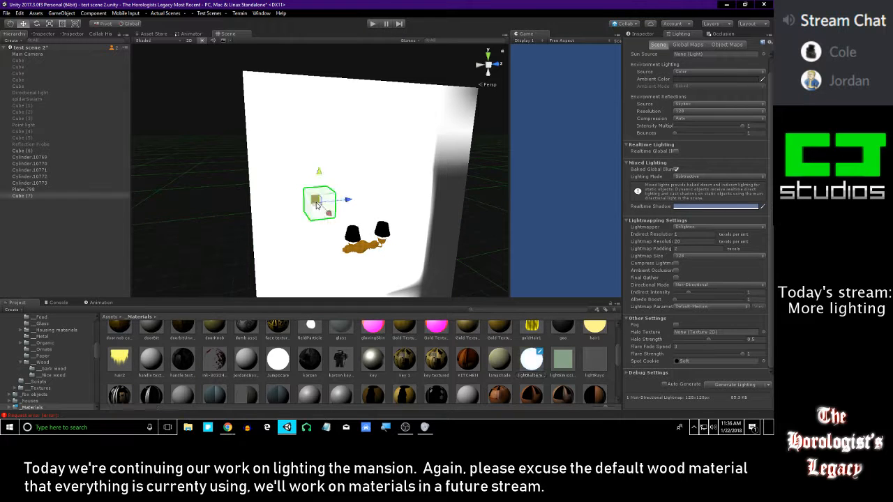
{"action": "left_click", "coordinate": [643, 34]}
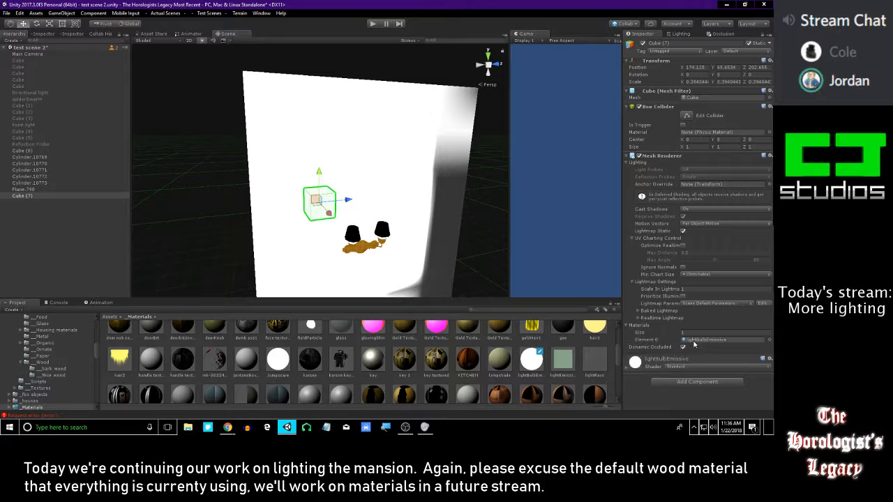
{"action": "left_click", "coordinate": [530, 362]}
{"action": "left_click", "coordinate": [762, 149]}
{"action": "type", "text": "0.98"}
Raise the lightBulbEmissive emission brightness to about 3.92
{"action": "right_click_drag", "start_coordinate": [311, 149], "coordinate": [416, 150]}
{"action": "key", "text": "s"}
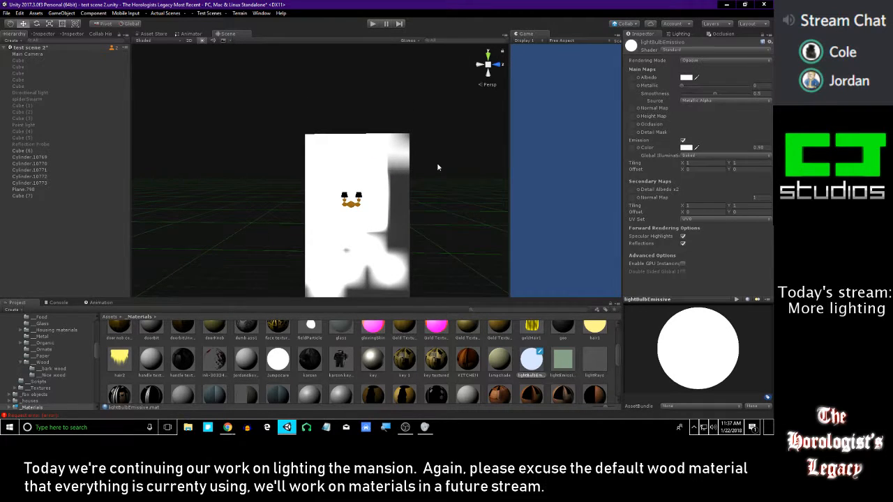
{"action": "left_click", "coordinate": [753, 147]}
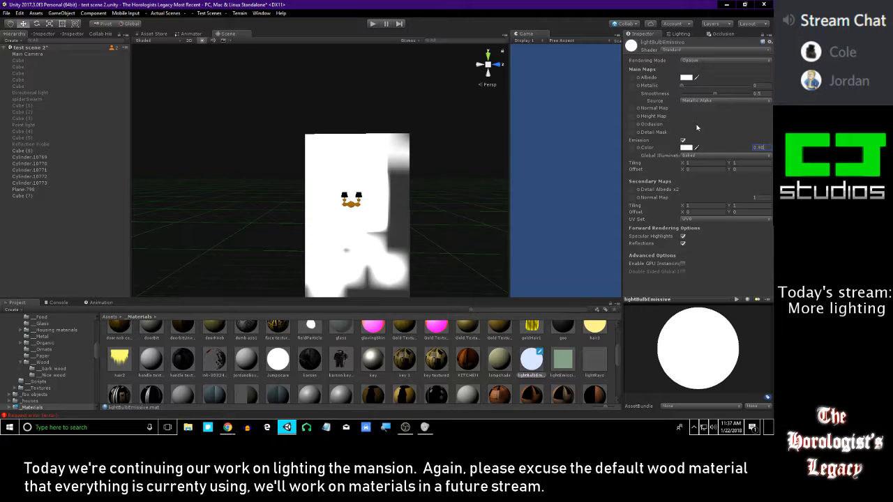
{"action": "left_click_drag", "start_coordinate": [746, 151], "coordinate": [65, 152]}
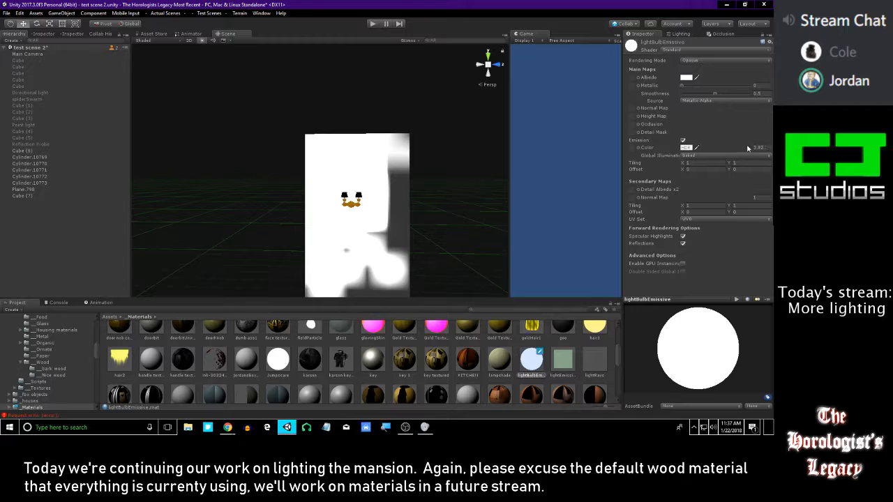
Set the lightmap size to 256 in the scene's lightmapping settings
{"action": "left_click", "coordinate": [677, 33]}
{"action": "right_click_drag", "start_coordinate": [338, 160], "coordinate": [356, 179]}
{"action": "key", "text": "w"}
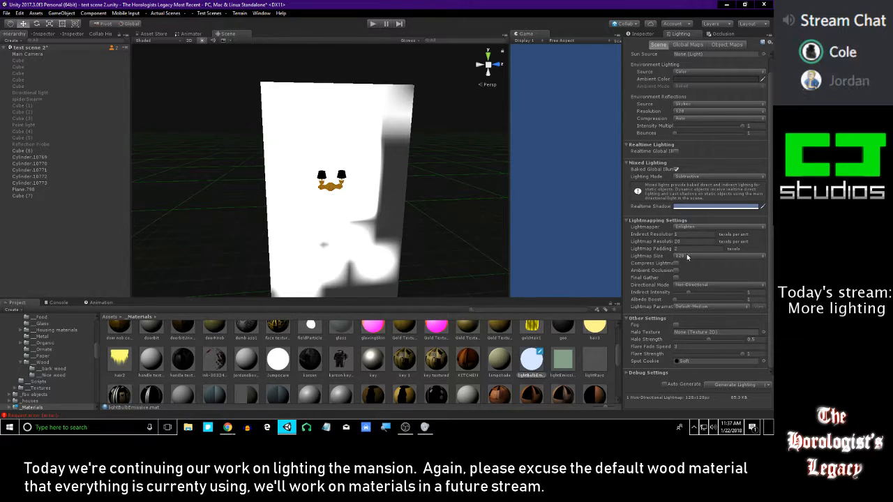
{"action": "left_click", "coordinate": [692, 256]}
{"action": "left_click", "coordinate": [702, 292]}
{"action": "left_click", "coordinate": [687, 256]}
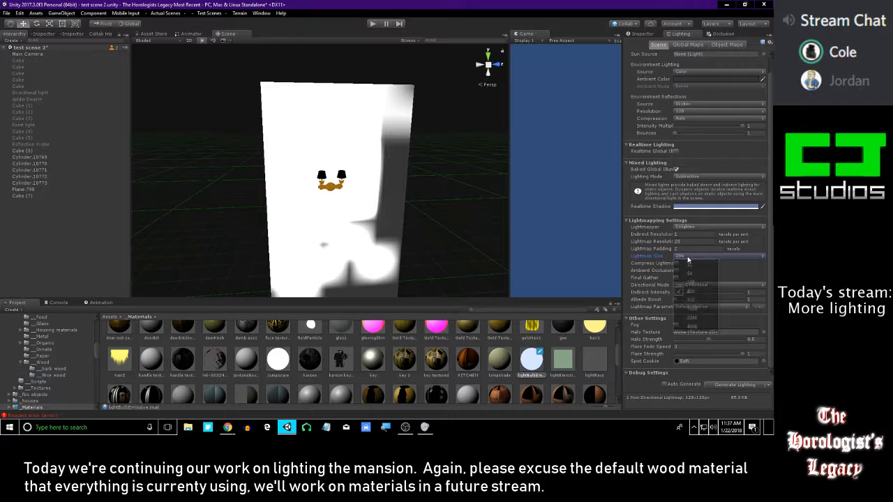
{"action": "left_click", "coordinate": [741, 279]}
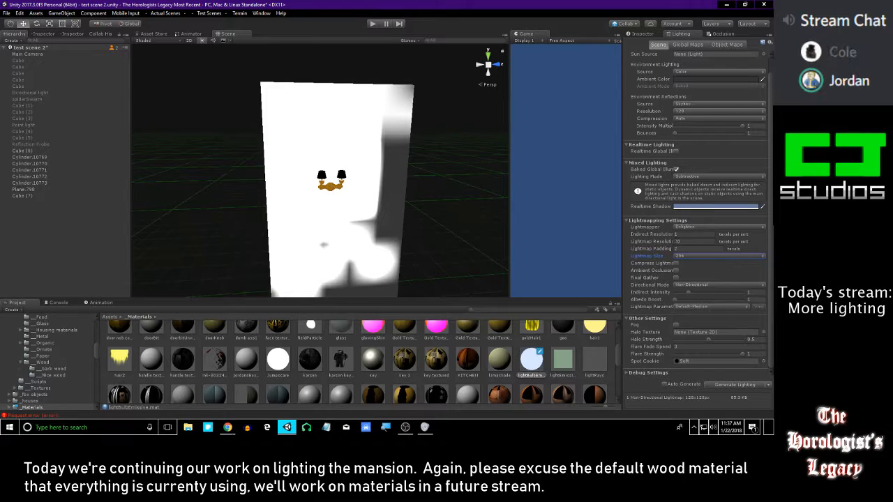
Check the scene's lighting settings and regenerate the baked lighting for the wall and sconce
{"action": "scroll", "coordinate": [768, 145], "scroll_direction": "up", "scroll_amount": 1}
{"action": "scroll", "coordinate": [768, 146], "scroll_direction": "down", "scroll_amount": 1}
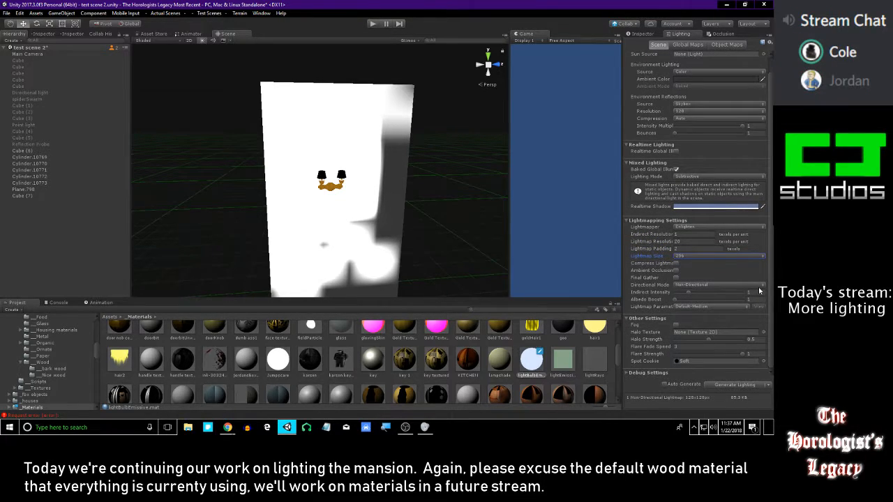
{"action": "scroll", "coordinate": [760, 211], "scroll_direction": "up", "scroll_amount": 1}
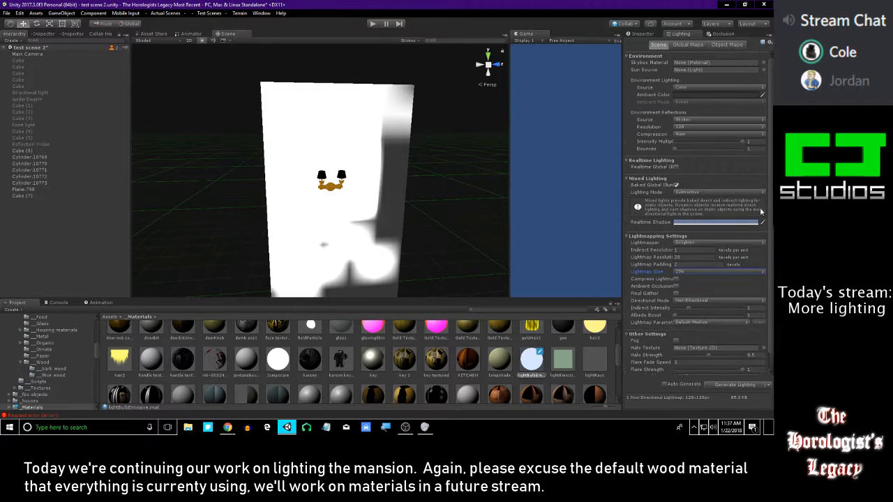
{"action": "scroll", "coordinate": [765, 260], "scroll_direction": "down", "scroll_amount": 1}
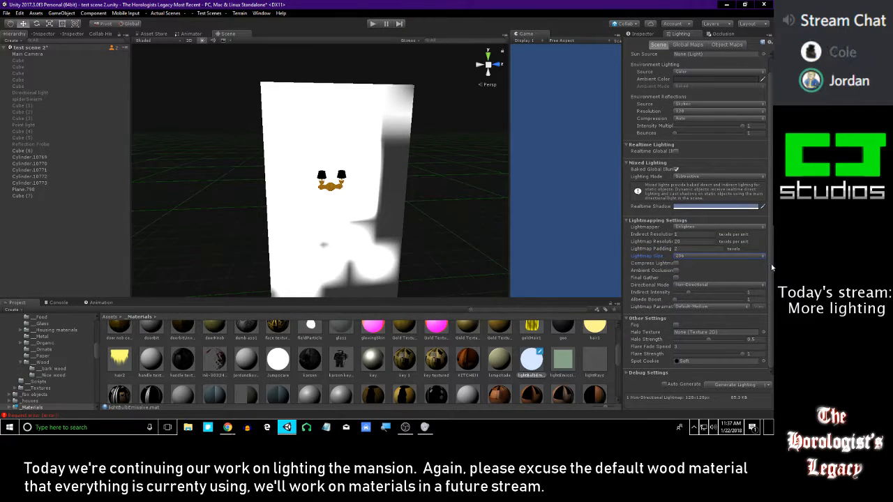
{"action": "mouse_move", "coordinate": [770, 254]}
{"action": "left_mouse_down"}
{"action": "mouse_move", "coordinate": [767, 184]}
{"action": "mouse_move", "coordinate": [766, 261]}
{"action": "left_mouse_up"}
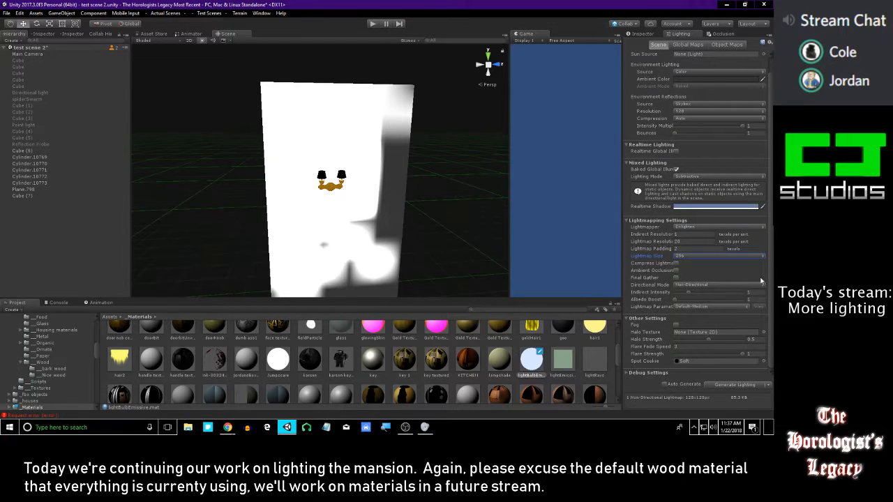
{"action": "right_click_drag", "start_coordinate": [378, 236], "coordinate": [471, 258]}
{"action": "key", "text": "w"}
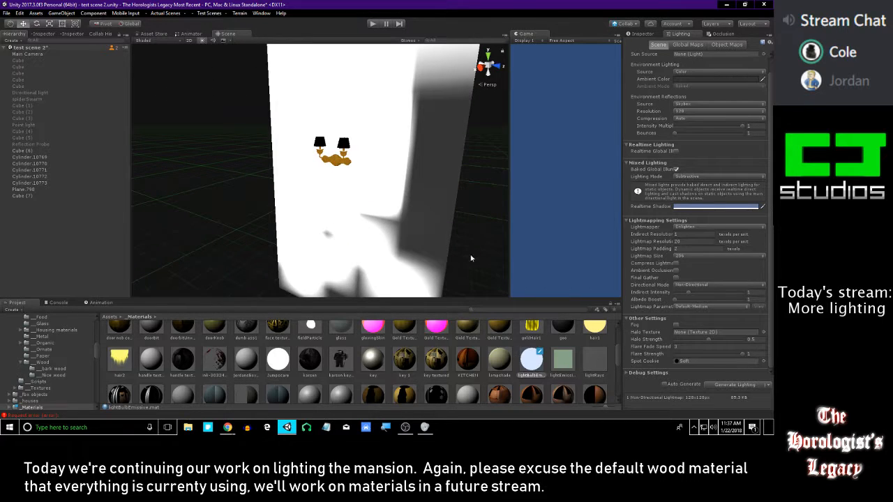
{"action": "left_click", "coordinate": [724, 388]}
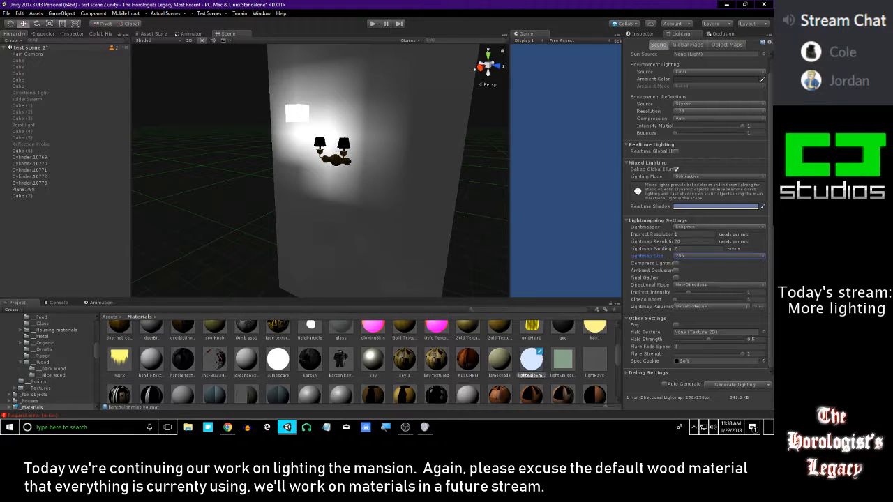
Examine the baked glow on the wall up close, then select the glowing cube and deactivate it
{"action": "key", "text": "alt+Tab"}
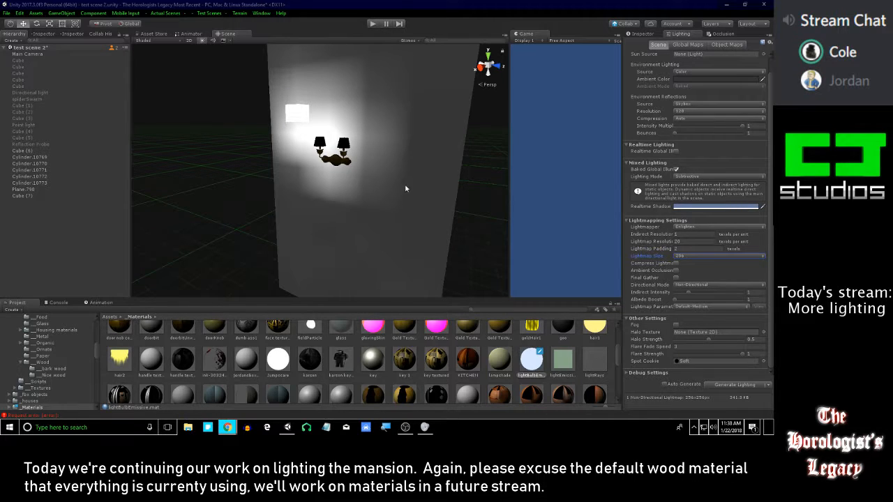
{"action": "right_click_drag", "start_coordinate": [372, 166], "coordinate": [421, 149]}
{"action": "right_click_drag", "start_coordinate": [370, 193], "coordinate": [259, 202]}
{"action": "left_click", "coordinate": [305, 155]}
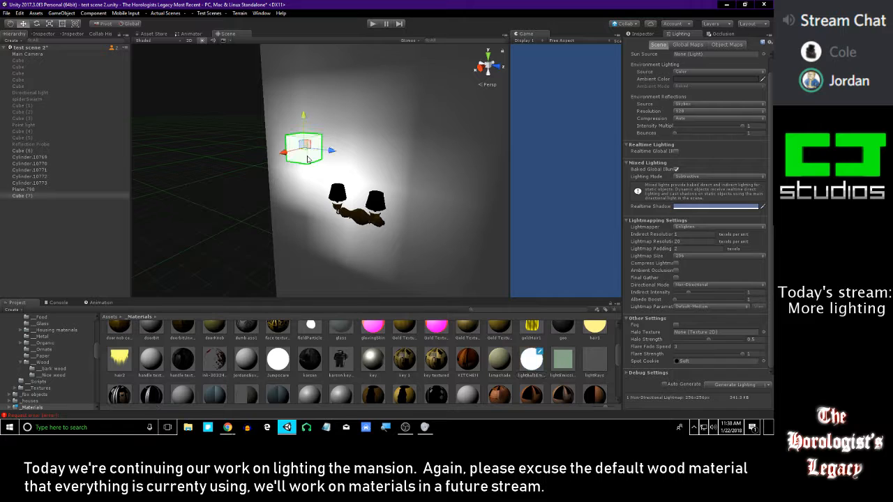
{"action": "left_click", "coordinate": [640, 34]}
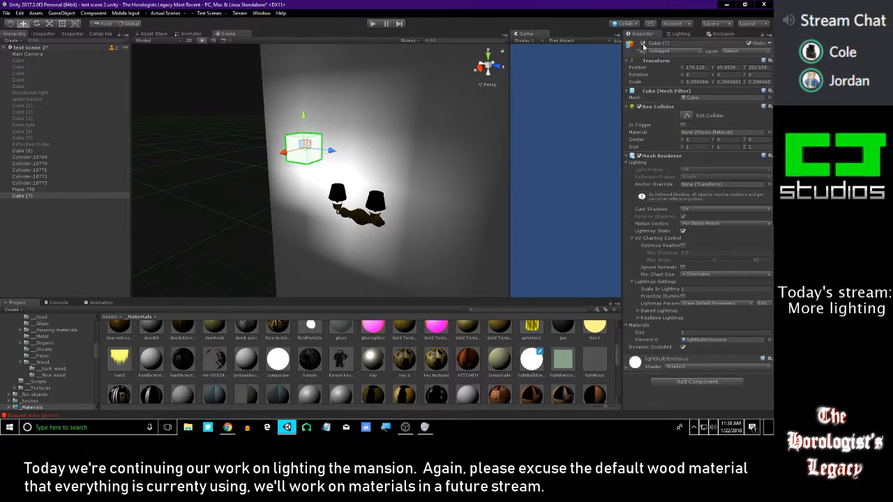
{"action": "left_click", "coordinate": [643, 44]}
Set the lightmap resolution to 50 texels per unit and the lightmap size to 512
{"action": "left_click", "coordinate": [677, 34]}
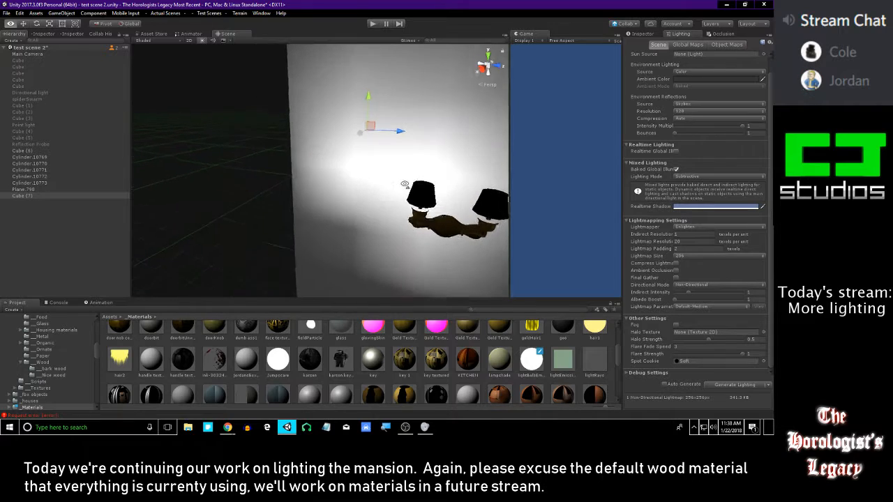
{"action": "left_click", "coordinate": [675, 241]}
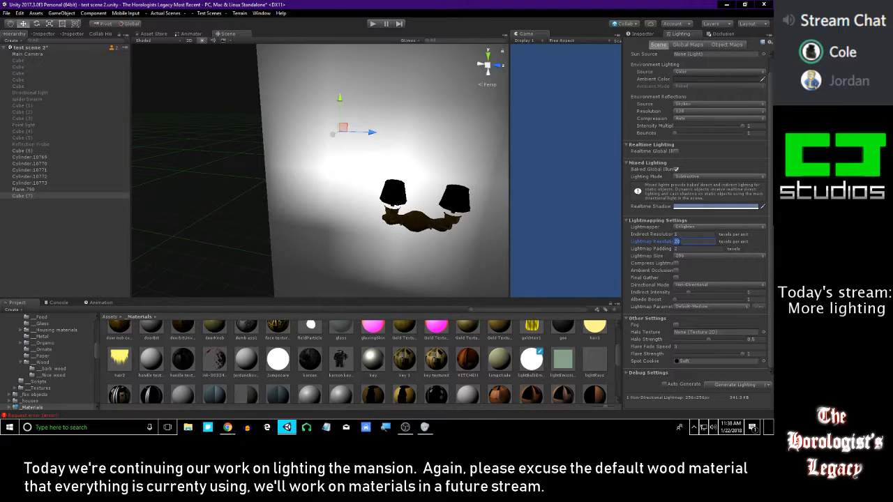
{"action": "left_click", "coordinate": [698, 256]}
{"action": "left_click", "coordinate": [697, 300]}
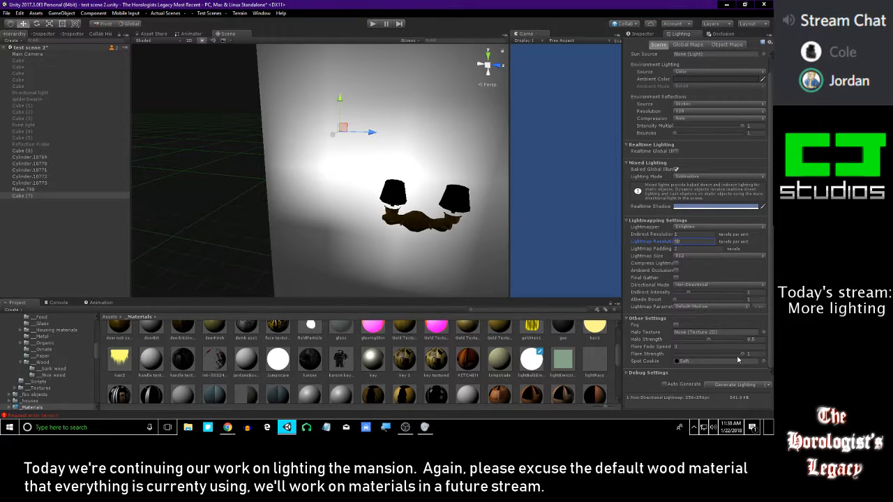
{"action": "left_click_drag", "start_coordinate": [426, 176], "coordinate": [403, 248], "text": "alt"}
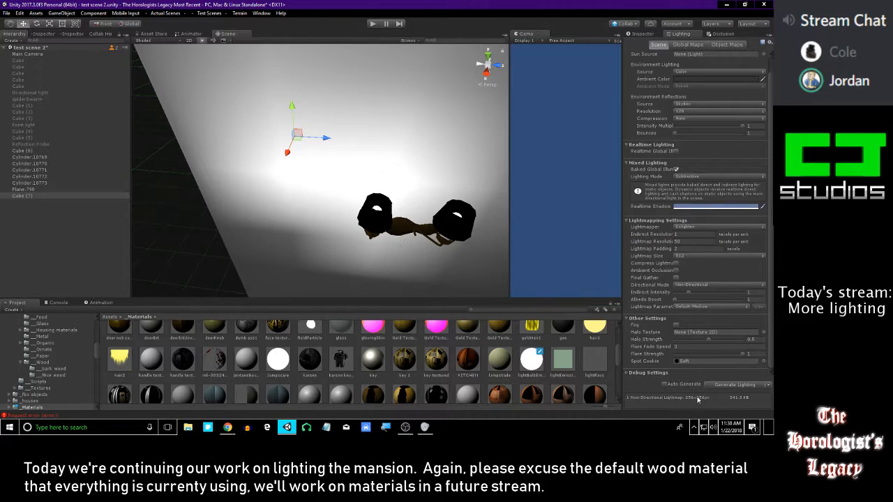
Regenerate the test scene's baked lighting for the wall and sconce
{"action": "left_click", "coordinate": [731, 383]}
{"action": "left_click", "coordinate": [733, 386]}
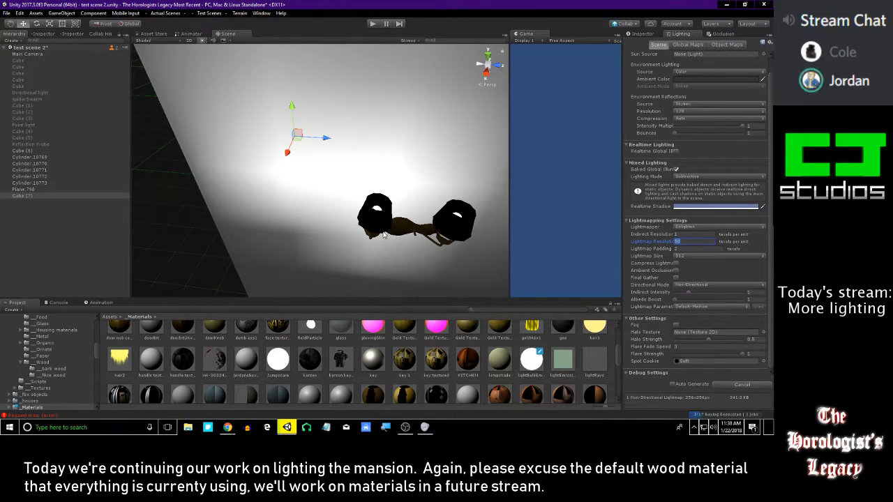
{"action": "left_click_drag", "start_coordinate": [396, 234], "coordinate": [387, 232], "text": "alt"}
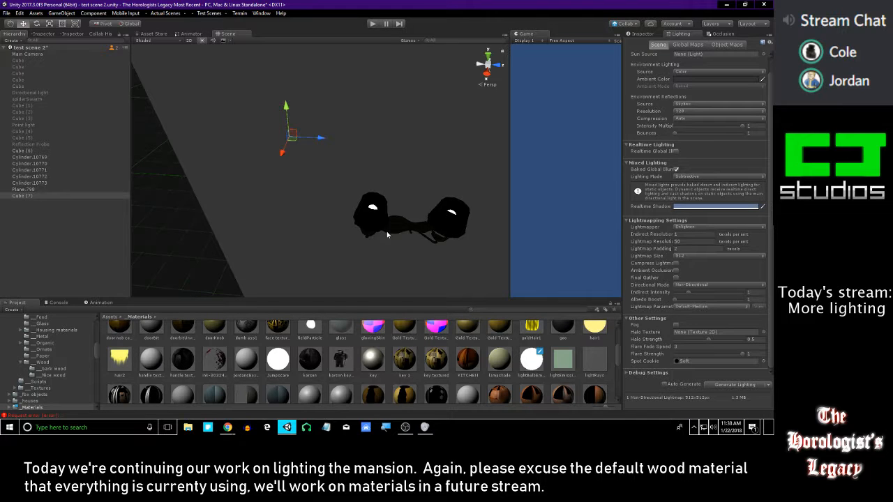
Examine the rebaked sconce and wall from several distances and angles
{"action": "right_click_drag", "start_coordinate": [327, 166], "coordinate": [391, 275]}
{"action": "scroll", "coordinate": [407, 318], "scroll_direction": "up", "scroll_amount": 1}
{"action": "right_click_drag", "start_coordinate": [374, 229], "coordinate": [444, 244]}
{"action": "left_click", "coordinate": [310, 212]}
{"action": "right_click_drag", "start_coordinate": [310, 213], "coordinate": [385, 234]}
{"action": "left_click", "coordinate": [367, 204]}
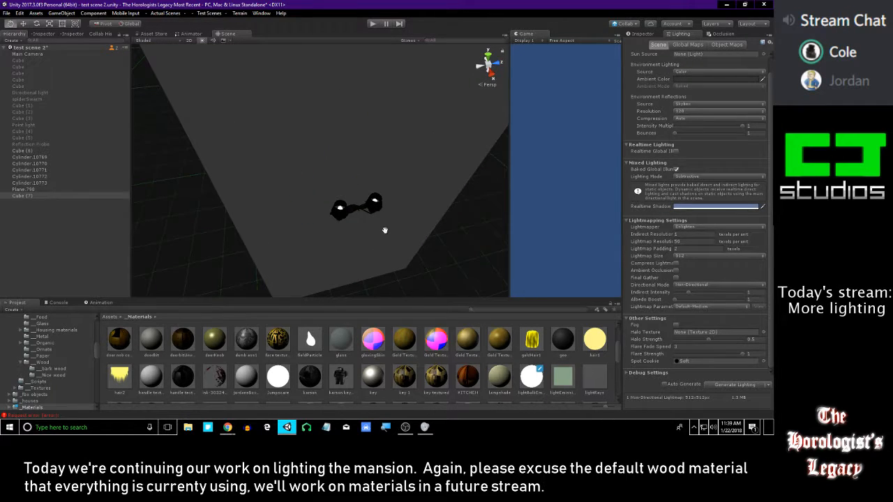
{"action": "right_click_drag", "start_coordinate": [361, 203], "coordinate": [317, 167]}
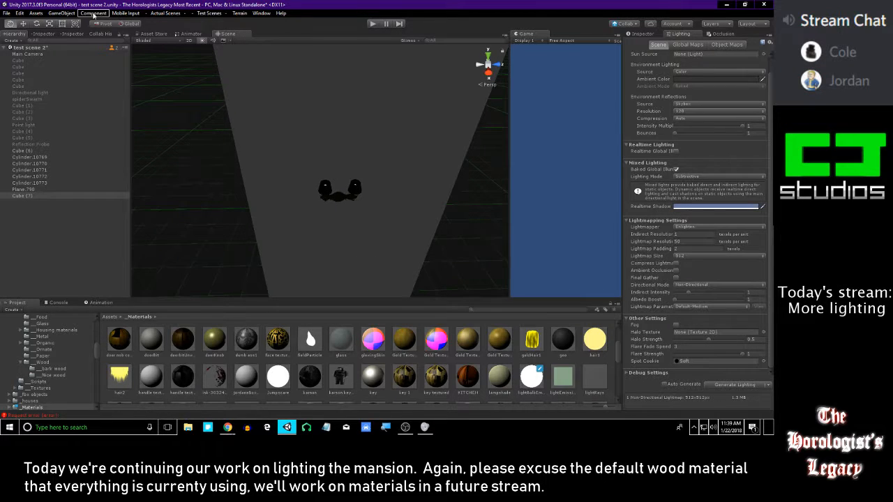
{"action": "right_click_drag", "start_coordinate": [268, 180], "coordinate": [365, 200]}
{"action": "left_click", "coordinate": [300, 198]}
{"action": "left_click_drag", "start_coordinate": [375, 199], "coordinate": [328, 193]}
{"action": "key", "text": "ctrl+z"}
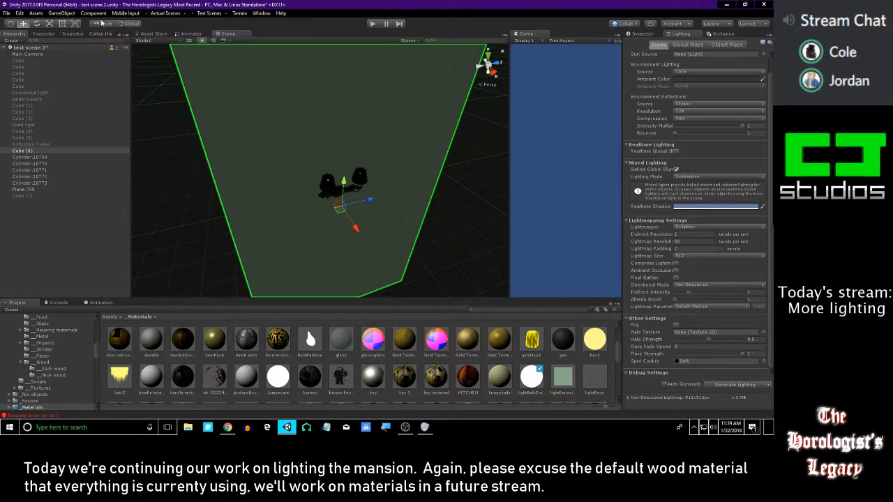
Save the test scene's changes and open the Level 5 - Mansion scene
{"action": "left_click", "coordinate": [94, 14]}
{"action": "mouse_move", "coordinate": [173, 13]}
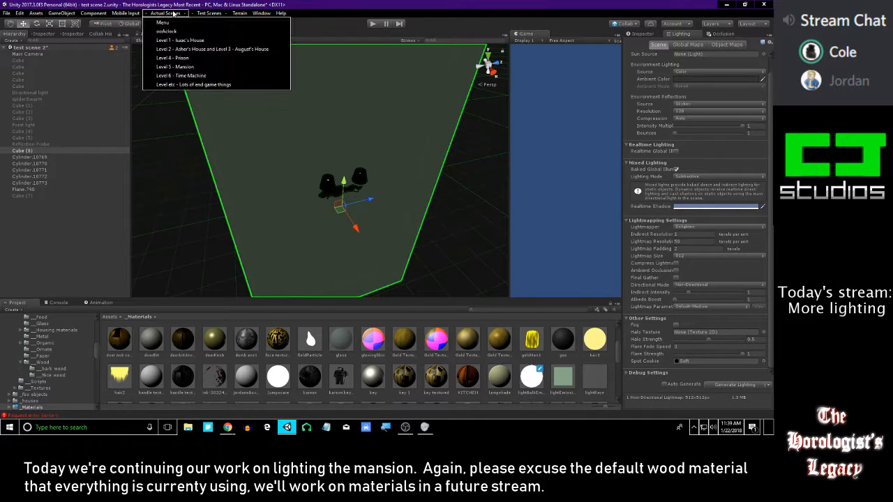
{"action": "left_click", "coordinate": [210, 69]}
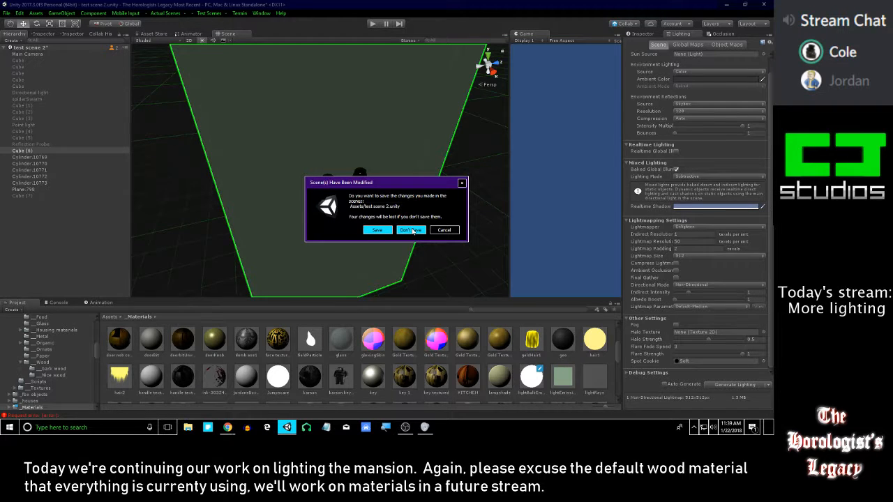
{"action": "left_click", "coordinate": [367, 230]}
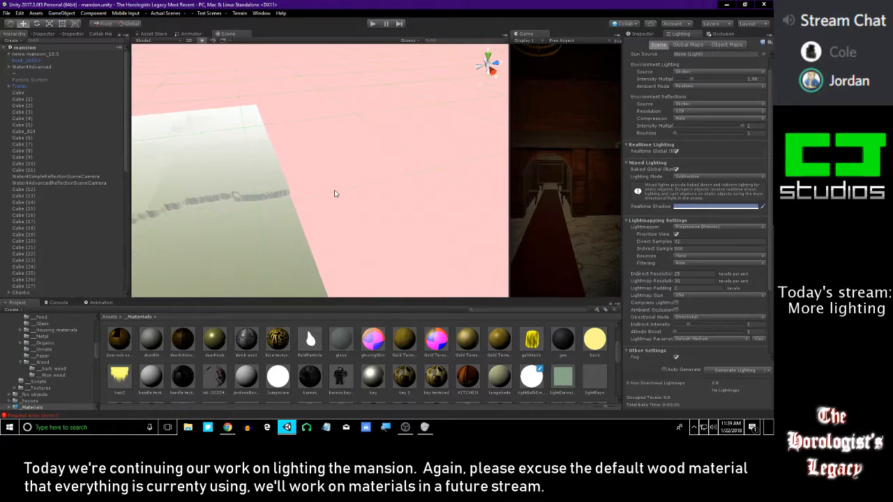
Find the picture light above a framed painting in the mansion and select its bar, arms and round mounts
{"action": "left_click", "coordinate": [120, 249]}
{"action": "key", "text": "f"}
{"action": "mouse_move", "coordinate": [329, 179]}
{"action": "right_mouse_down"}
{"action": "mouse_move", "coordinate": [343, 175]}
{"action": "mouse_move", "coordinate": [422, 87]}
{"action": "mouse_move", "coordinate": [480, 88]}
{"action": "mouse_move", "coordinate": [434, 100]}
{"action": "mouse_move", "coordinate": [250, 111]}
{"action": "mouse_move", "coordinate": [345, 94]}
{"action": "mouse_move", "coordinate": [617, 108]}
{"action": "mouse_move", "coordinate": [316, 101]}
{"action": "mouse_move", "coordinate": [280, 74]}
{"action": "mouse_move", "coordinate": [300, 105]}
{"action": "right_mouse_up"}
{"action": "right_click_drag", "start_coordinate": [373, 149], "coordinate": [366, 145]}
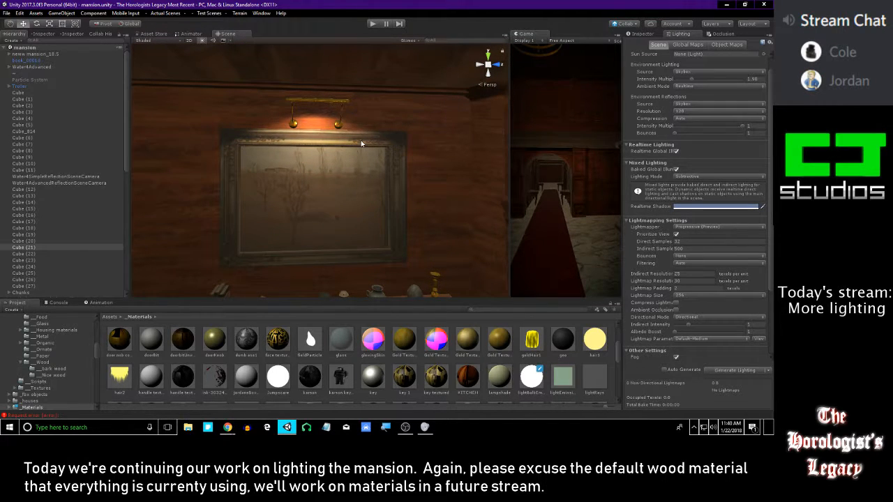
{"action": "mouse_move", "coordinate": [361, 143]}
{"action": "right_mouse_down"}
{"action": "mouse_move", "coordinate": [339, 111]}
{"action": "mouse_move", "coordinate": [466, 116]}
{"action": "mouse_move", "coordinate": [327, 79]}
{"action": "mouse_move", "coordinate": [340, 95]}
{"action": "right_mouse_up"}
{"action": "left_click", "coordinate": [343, 100]}
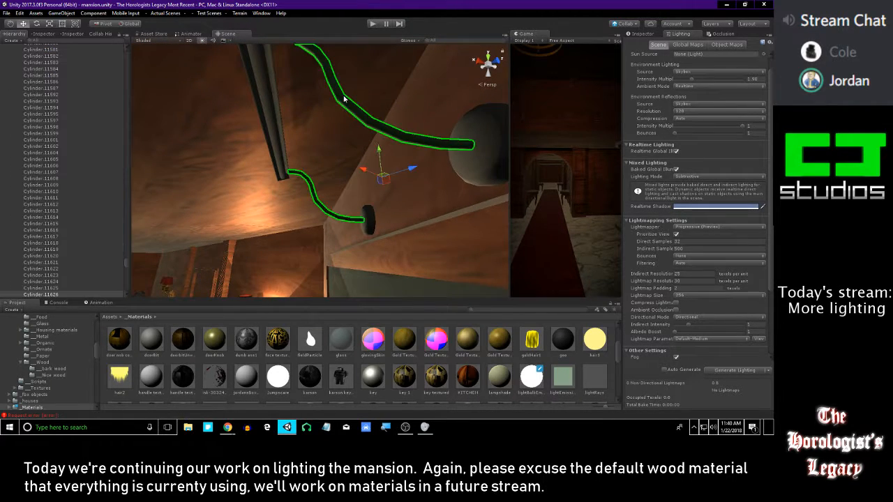
{"action": "right_click_drag", "start_coordinate": [449, 139], "coordinate": [384, 112]}
{"action": "left_click", "coordinate": [323, 129]}
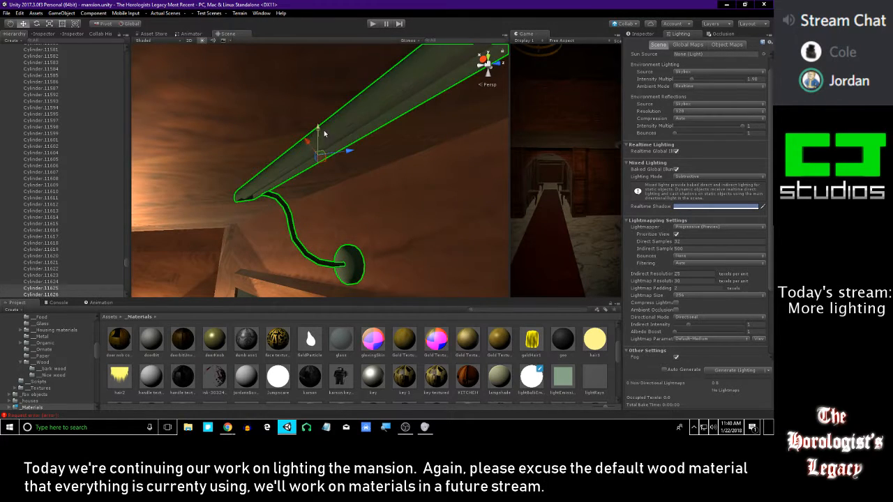
{"action": "left_click", "coordinate": [356, 132]}
{"action": "left_click", "coordinate": [355, 131]}
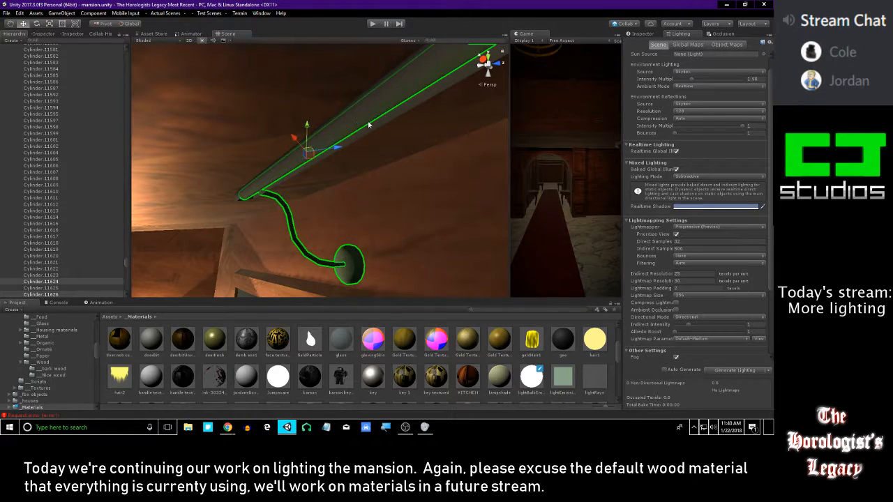
Copy the selected picture light parts and reopen test scene 2
{"action": "mouse_move", "coordinate": [373, 127]}
{"action": "right_mouse_down"}
{"action": "mouse_move", "coordinate": [357, 140]}
{"action": "mouse_move", "coordinate": [431, 153]}
{"action": "right_mouse_up"}
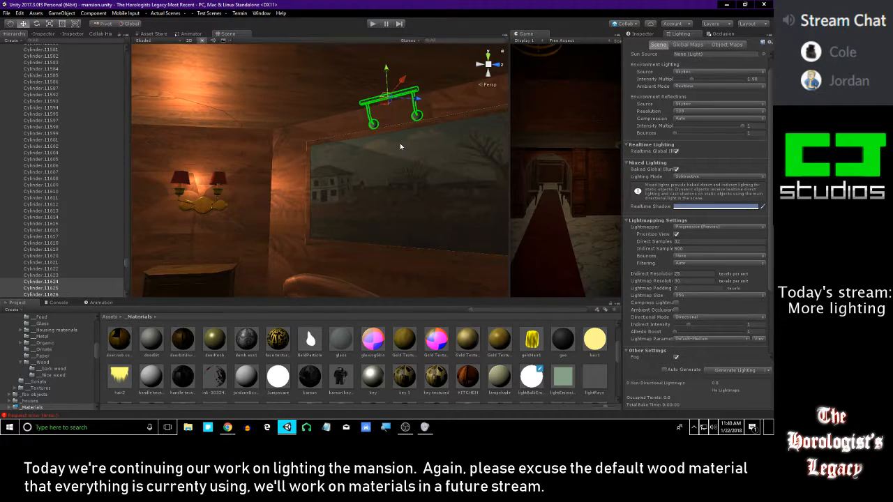
{"action": "left_click", "coordinate": [165, 13]}
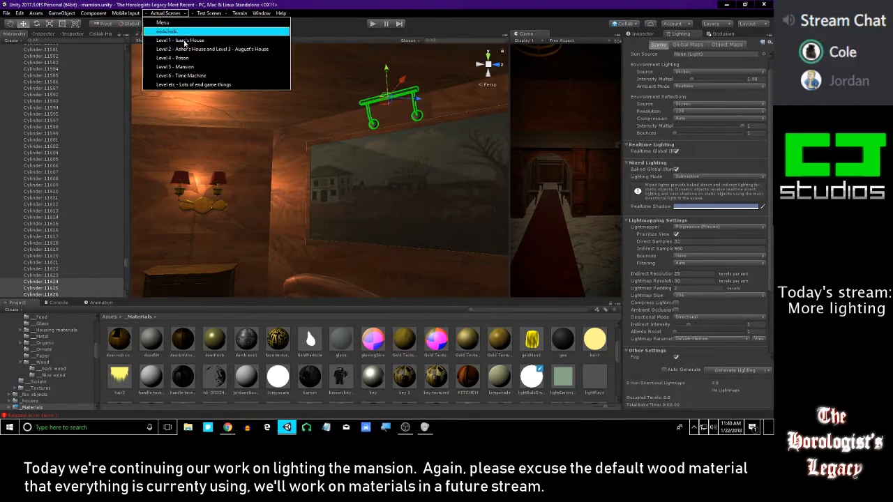
{"action": "mouse_move", "coordinate": [209, 14]}
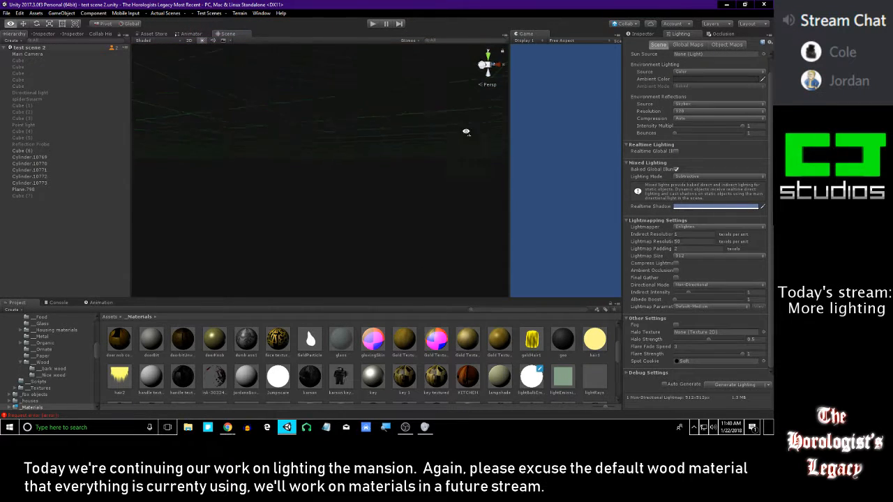
Delete the sconce parts from test scene 2 and paste the copied picture light in their place
{"action": "left_click", "coordinate": [82, 140]}
{"action": "key", "text": "f"}
{"action": "right_click_drag", "start_coordinate": [287, 141], "coordinate": [355, 168]}
{"action": "key", "text": "w"}
{"action": "key", "text": "w"}
{"action": "left_click_drag", "start_coordinate": [441, 108], "coordinate": [243, 219]}
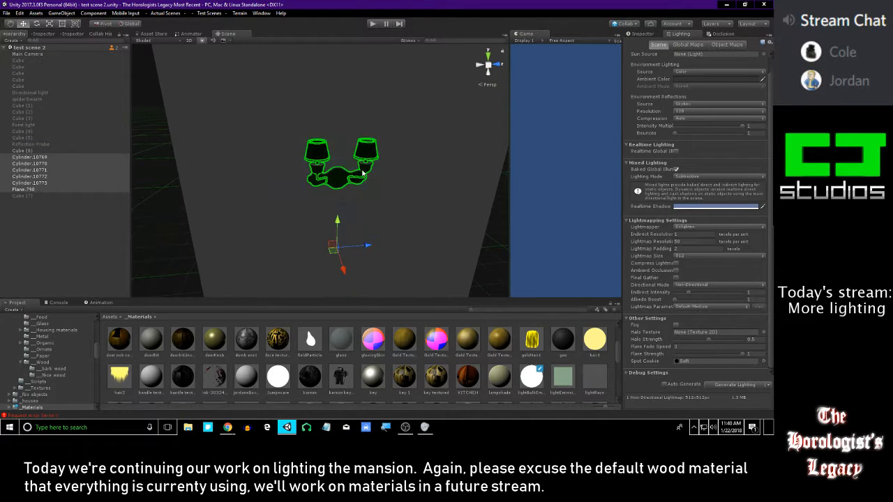
{"action": "key", "text": "Delete"}
{"action": "key", "text": "ctrl+z"}
{"action": "right_click_drag", "start_coordinate": [319, 158], "coordinate": [171, 167]}
{"action": "scroll", "coordinate": [637, 58], "scroll_direction": "up", "scroll_amount": 1}
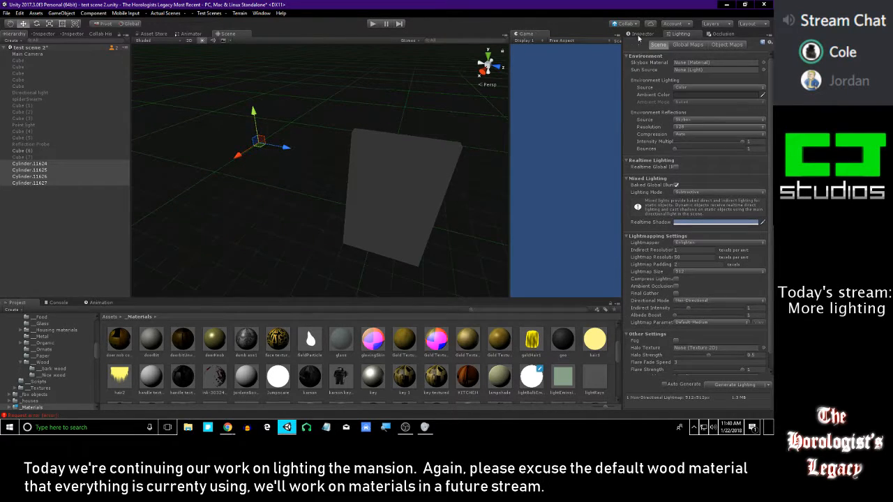
Move the pasted picture light across the scene to the upper part of the test wall
{"action": "left_click", "coordinate": [640, 34]}
{"action": "left_click_drag", "start_coordinate": [258, 139], "coordinate": [410, 259]}
{"action": "right_click_drag", "start_coordinate": [410, 217], "coordinate": [407, 314]}
{"action": "mouse_move", "coordinate": [383, 209]}
{"action": "left_mouse_down"}
{"action": "mouse_move", "coordinate": [388, 191]}
{"action": "mouse_move", "coordinate": [390, 208]}
{"action": "left_mouse_up"}
{"action": "key", "text": "ctrl+z"}
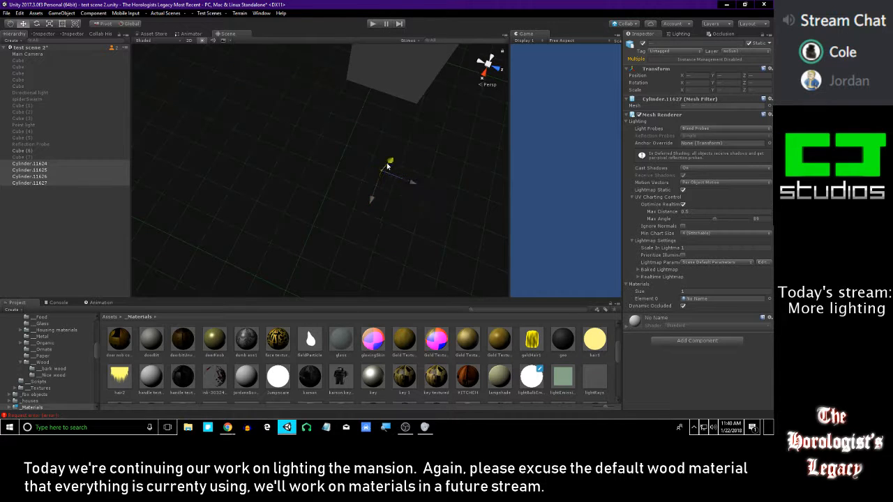
{"action": "right_click_drag", "start_coordinate": [355, 126], "coordinate": [338, 119]}
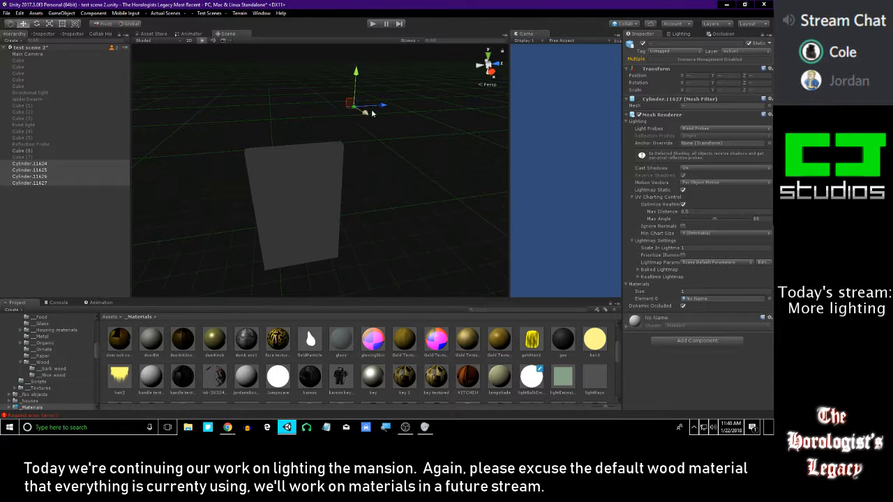
{"action": "left_click_drag", "start_coordinate": [433, 144], "coordinate": [305, 159]}
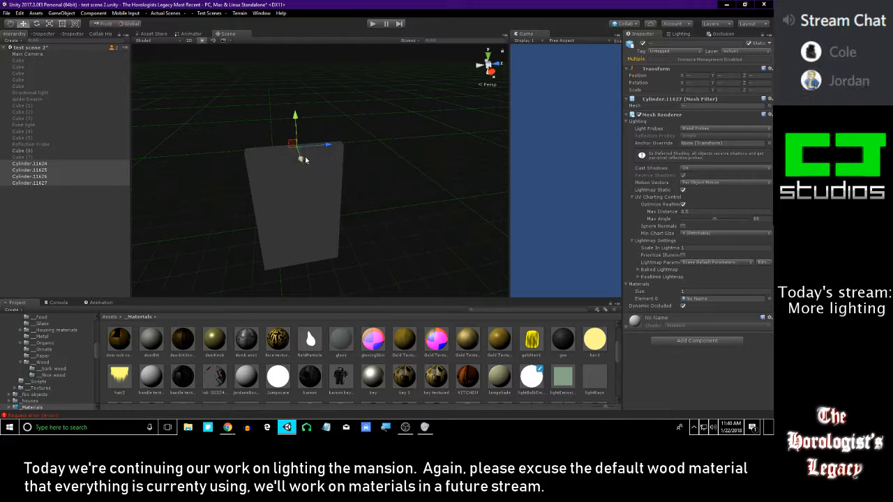
Fine-tune the picture light's position so it sits on the front face of the wall
{"action": "left_click_drag", "start_coordinate": [319, 223], "coordinate": [312, 213]}
{"action": "left_click_drag", "start_coordinate": [341, 261], "coordinate": [343, 260]}
{"action": "left_click_drag", "start_coordinate": [362, 164], "coordinate": [354, 217]}
{"action": "right_click_drag", "start_coordinate": [354, 218], "coordinate": [382, 213]}
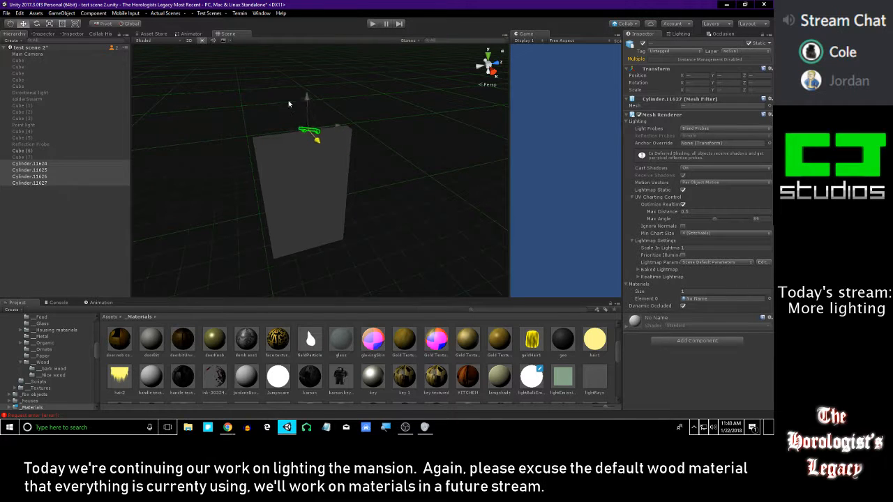
{"action": "right_click_drag", "start_coordinate": [314, 143], "coordinate": [436, 193]}
{"action": "left_click_drag", "start_coordinate": [431, 217], "coordinate": [357, 205]}
{"action": "left_click_drag", "start_coordinate": [350, 146], "coordinate": [352, 231]}
{"action": "left_click_drag", "start_coordinate": [354, 236], "coordinate": [218, 220], "text": "alt"}
Try to rotate the picture light on the wall
{"action": "key", "text": "e"}
{"action": "left_click_drag", "start_coordinate": [298, 219], "coordinate": [740, 182]}
{"action": "key", "text": "ctrl+z"}
Set the emission brightness of the lightBulbEmissive material to 24.691
{"action": "right_click_drag", "start_coordinate": [368, 172], "coordinate": [303, 213]}
{"action": "right_click_drag", "start_coordinate": [321, 266], "coordinate": [364, 133]}
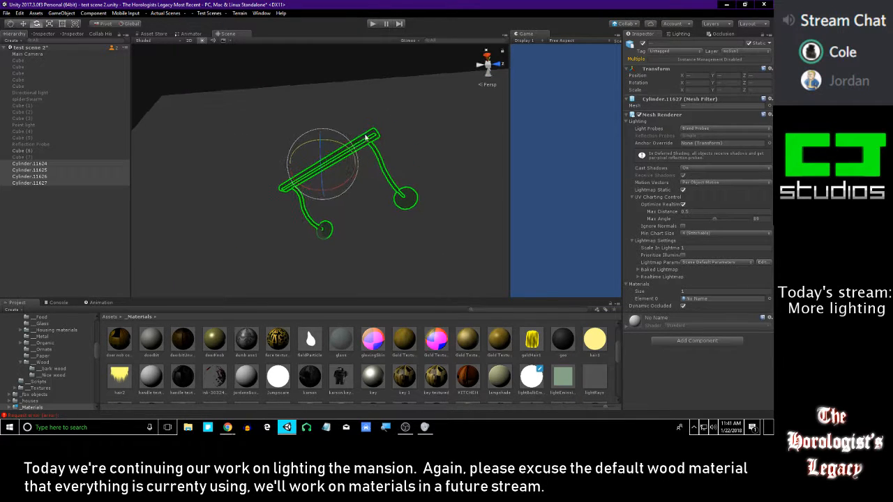
{"action": "left_click", "coordinate": [594, 339]}
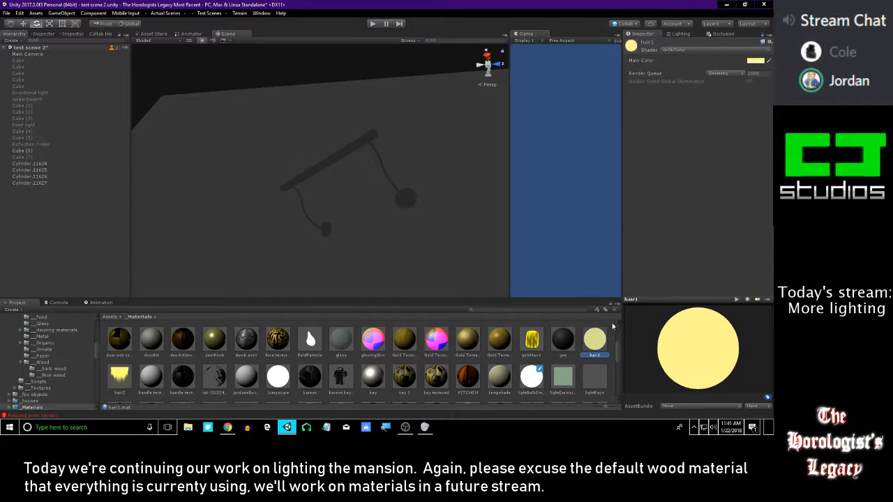
{"action": "left_click", "coordinate": [357, 77]}
{"action": "right_click_drag", "start_coordinate": [387, 148], "coordinate": [366, 120]}
{"action": "key", "text": "w"}
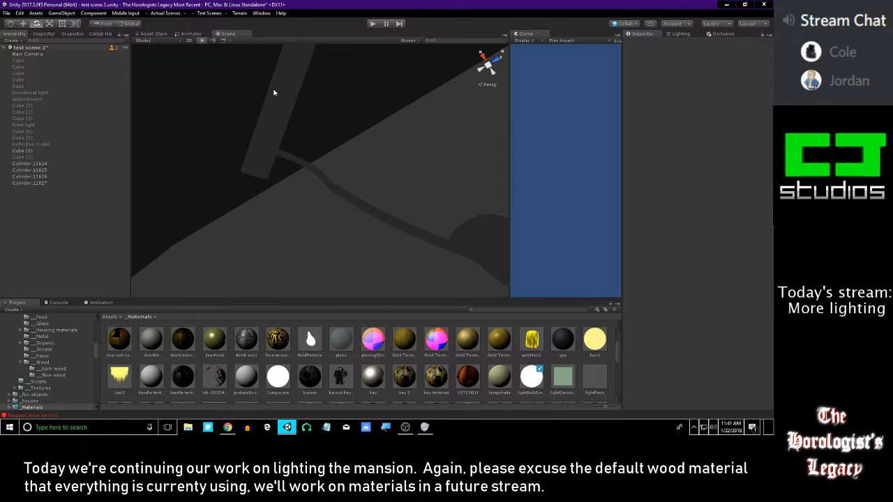
{"action": "left_click", "coordinate": [523, 382]}
{"action": "key", "text": "s"}
{"action": "right_click_drag", "start_coordinate": [320, 135], "coordinate": [373, 284]}
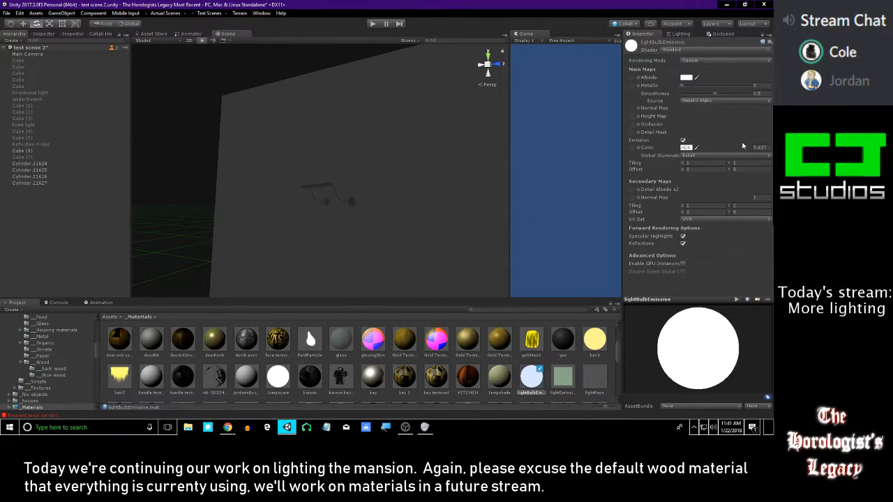
{"action": "left_click_drag", "start_coordinate": [739, 148], "coordinate": [743, 148]}
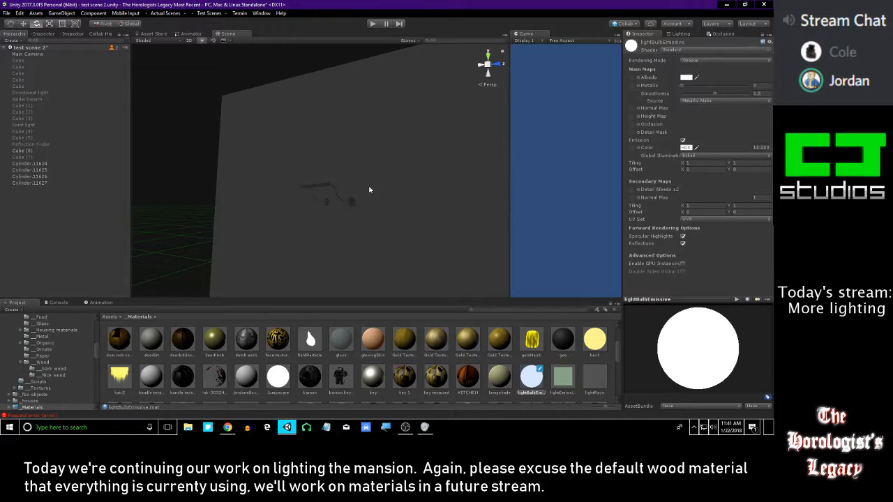
{"action": "right_click_drag", "start_coordinate": [490, 206], "coordinate": [358, 200]}
{"action": "key", "text": "s"}
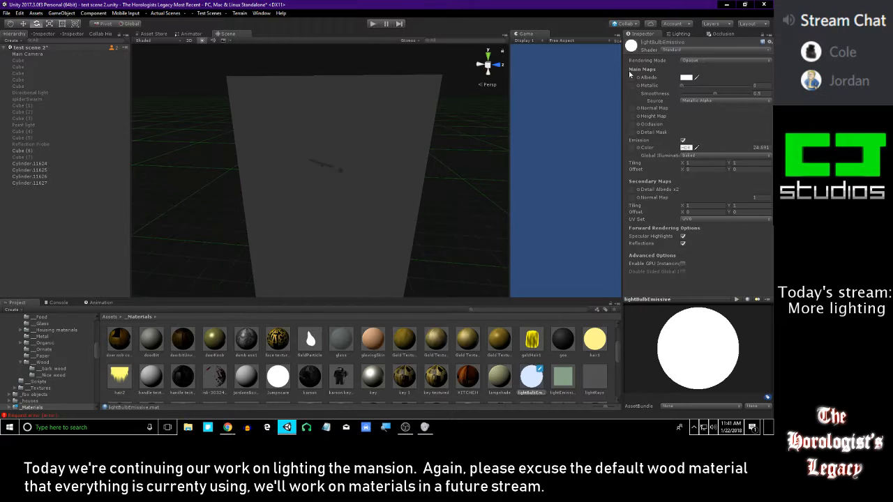
Select all four picture light parts and assign them the lightBulbEmissive material
{"action": "left_click", "coordinate": [681, 33]}
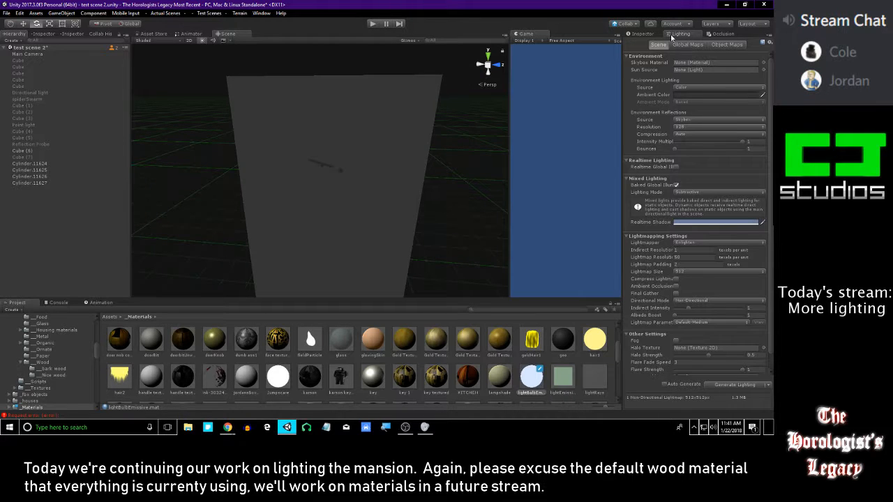
{"action": "left_click", "coordinate": [642, 34]}
{"action": "left_click", "coordinate": [681, 33]}
{"action": "left_click", "coordinate": [39, 163]}
{"action": "left_click", "coordinate": [44, 177], "text": "shift"}
{"action": "left_click", "coordinate": [46, 184], "text": "shift"}
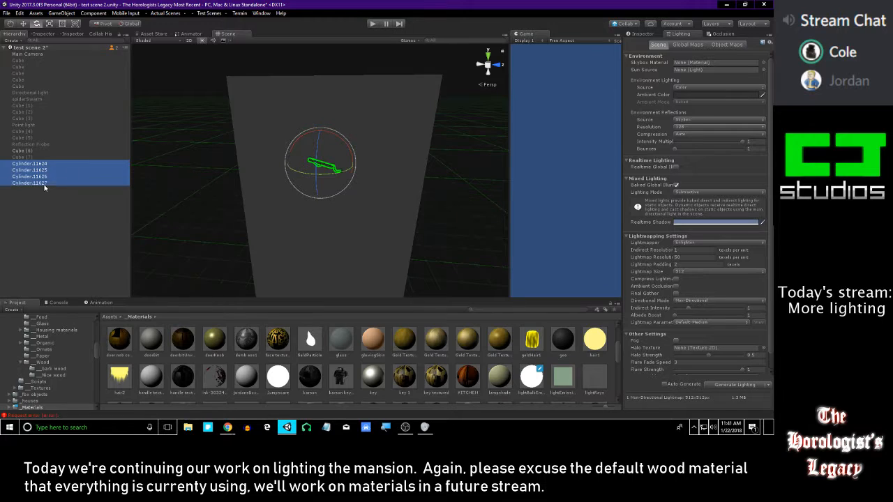
{"action": "left_click", "coordinate": [642, 35]}
{"action": "left_click", "coordinate": [674, 32]}
Generate the baked lighting for the emissive picture light and check the light and wall up close
{"action": "right_click_drag", "start_coordinate": [454, 91], "coordinate": [429, 184]}
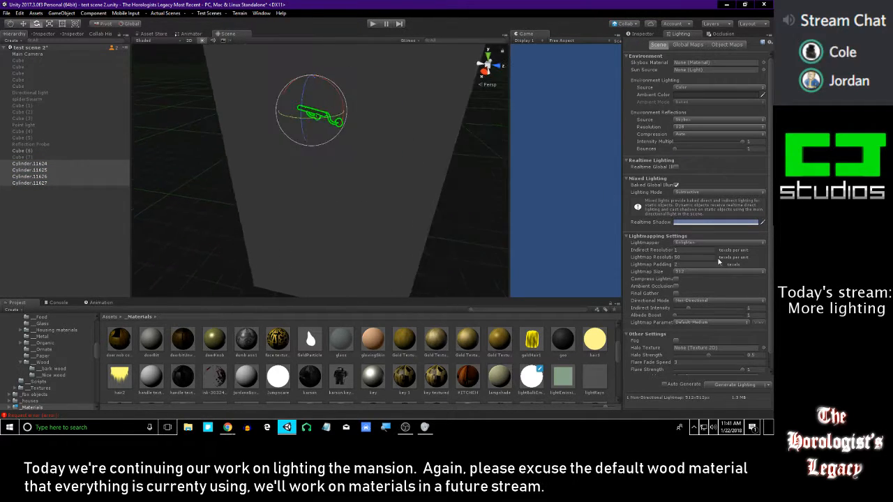
{"action": "scroll", "coordinate": [685, 237], "scroll_direction": "down", "scroll_amount": 1}
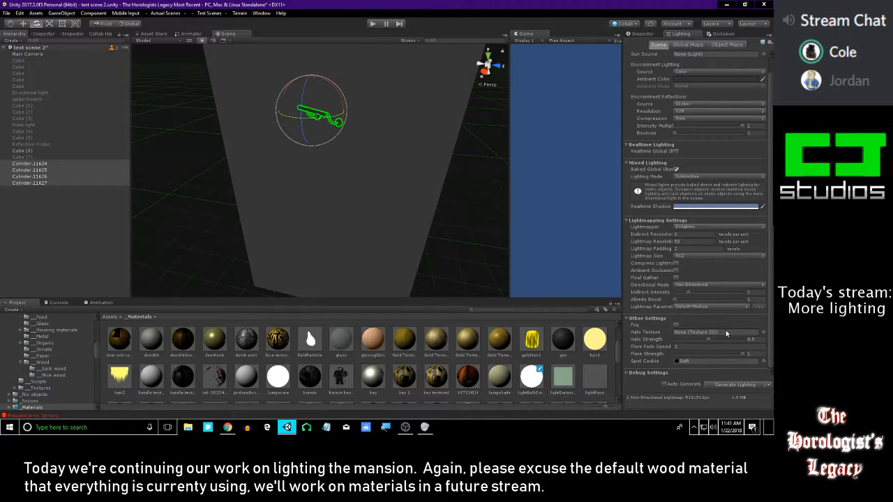
{"action": "left_click", "coordinate": [735, 385]}
{"action": "left_click_drag", "start_coordinate": [406, 214], "coordinate": [329, 249], "text": "alt"}
{"action": "mouse_move", "coordinate": [328, 249]}
{"action": "right_mouse_down"}
{"action": "mouse_move", "coordinate": [318, 241]}
{"action": "mouse_move", "coordinate": [337, 255]}
{"action": "mouse_move", "coordinate": [328, 248]}
{"action": "right_mouse_up"}
{"action": "key", "text": "w"}
{"action": "left_click", "coordinate": [179, 209]}
{"action": "right_click_drag", "start_coordinate": [275, 182], "coordinate": [310, 93]}
{"action": "left_click", "coordinate": [335, 146]}
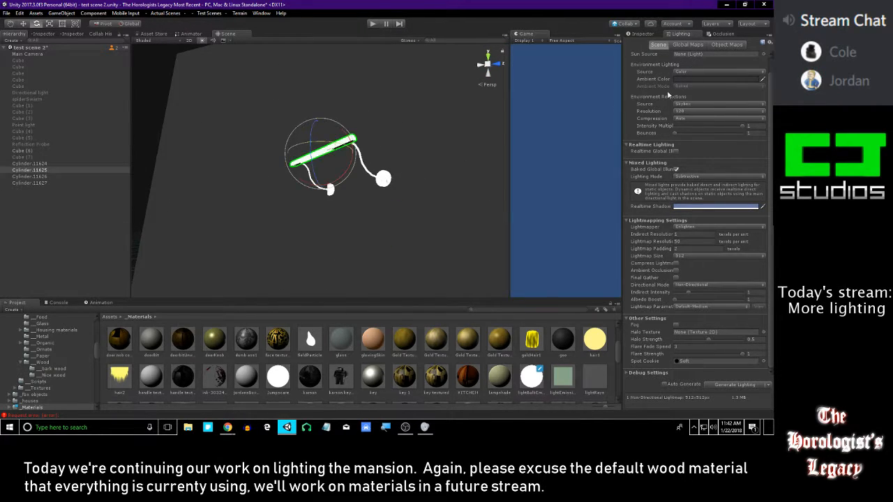
Examine the picture light's bar and arms along with their renderer settings, then return to the scene's lighting settings
{"action": "left_click", "coordinate": [639, 36]}
{"action": "right_click_drag", "start_coordinate": [356, 185], "coordinate": [284, 166]}
{"action": "key", "text": "w"}
{"action": "left_click", "coordinate": [281, 180]}
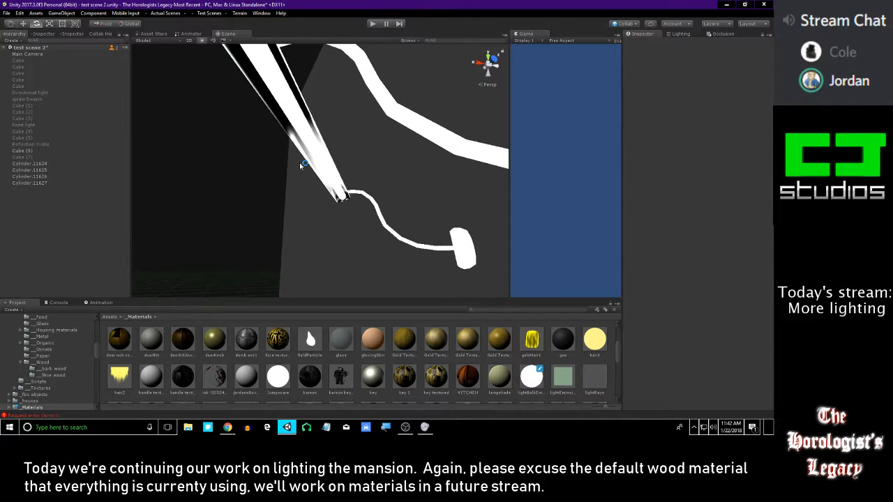
{"action": "left_click", "coordinate": [323, 146]}
{"action": "right_click_drag", "start_coordinate": [355, 184], "coordinate": [383, 202]}
{"action": "left_click", "coordinate": [278, 113]}
{"action": "right_click_drag", "start_coordinate": [343, 154], "coordinate": [458, 267]}
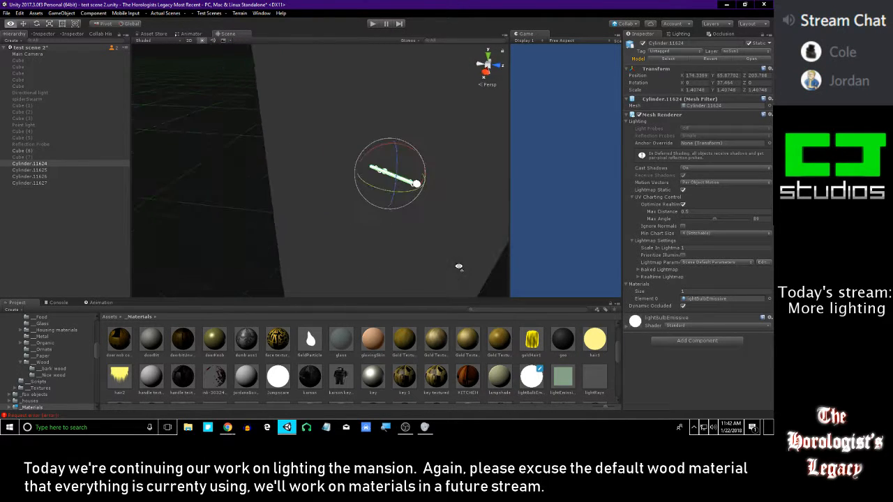
{"action": "right_click_drag", "start_coordinate": [365, 235], "coordinate": [506, 239]}
{"action": "left_click", "coordinate": [680, 34]}
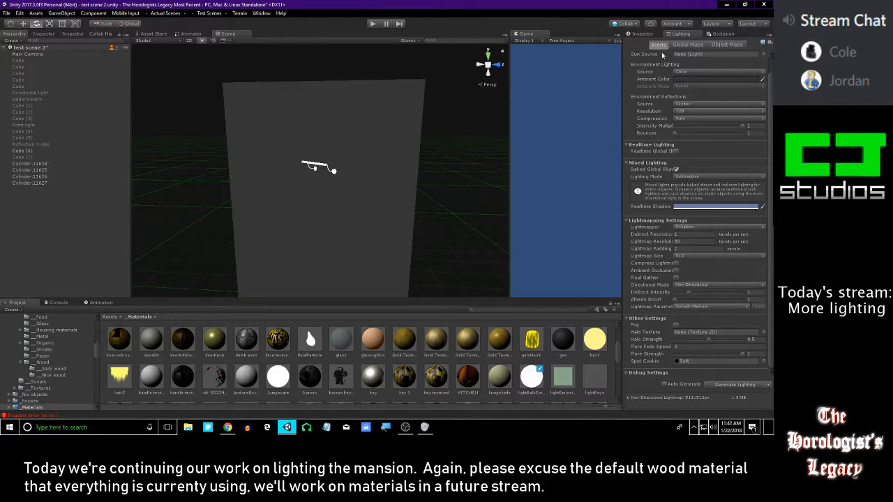
Set the indirect resolution to 50 texels per unit and start generating the baked lighting
{"action": "left_click", "coordinate": [681, 236]}
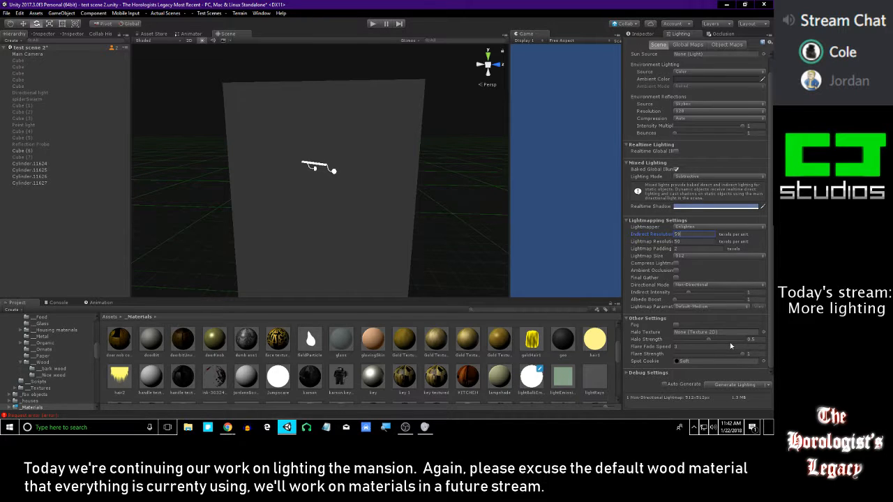
{"action": "key", "text": "BackSpace"}
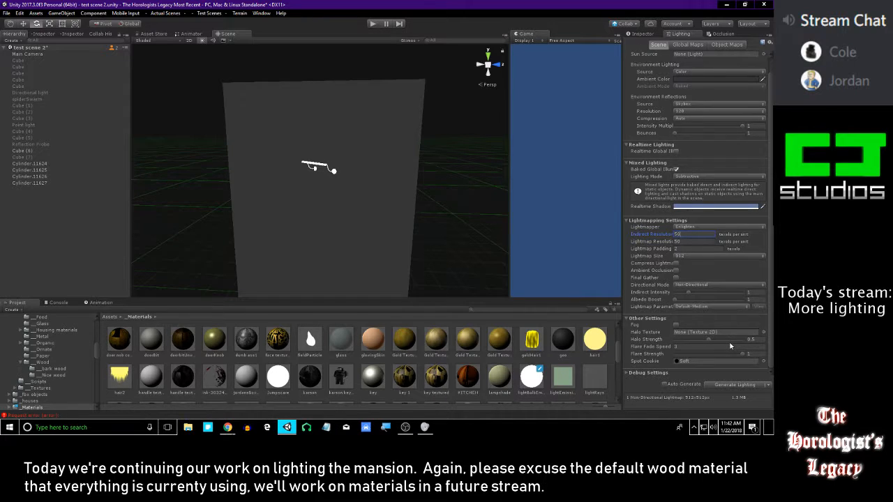
{"action": "left_click", "coordinate": [735, 384]}
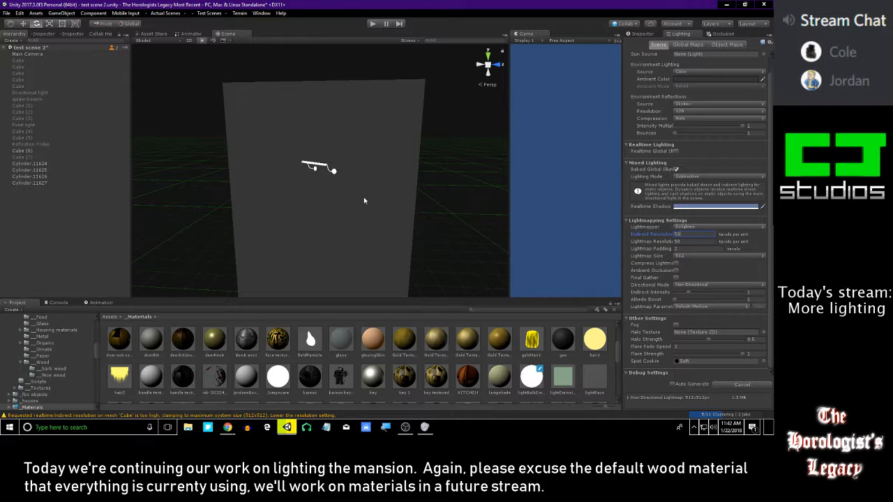
Examine the emissive picture light and the wall behind it from several close angles during the bake
{"action": "key", "text": "w"}
{"action": "right_click_drag", "start_coordinate": [363, 198], "coordinate": [340, 140]}
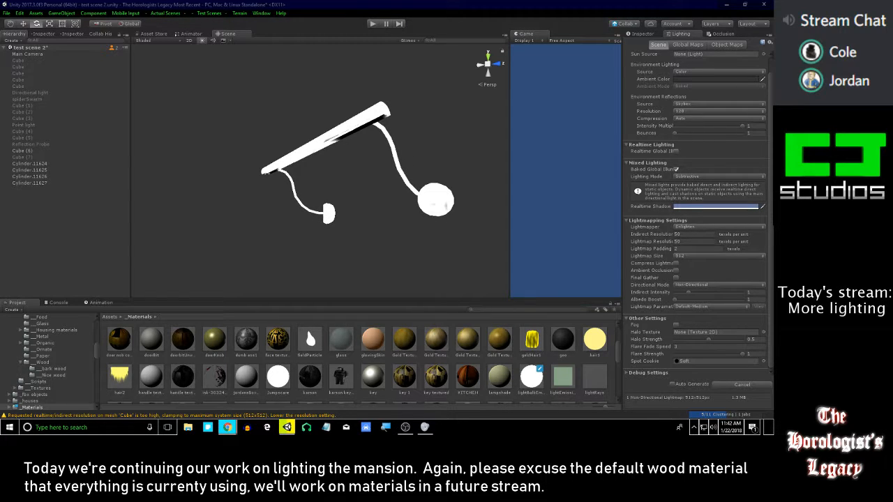
{"action": "right_click", "coordinate": [340, 176]}
{"action": "right_click_drag", "start_coordinate": [340, 175], "coordinate": [325, 180]}
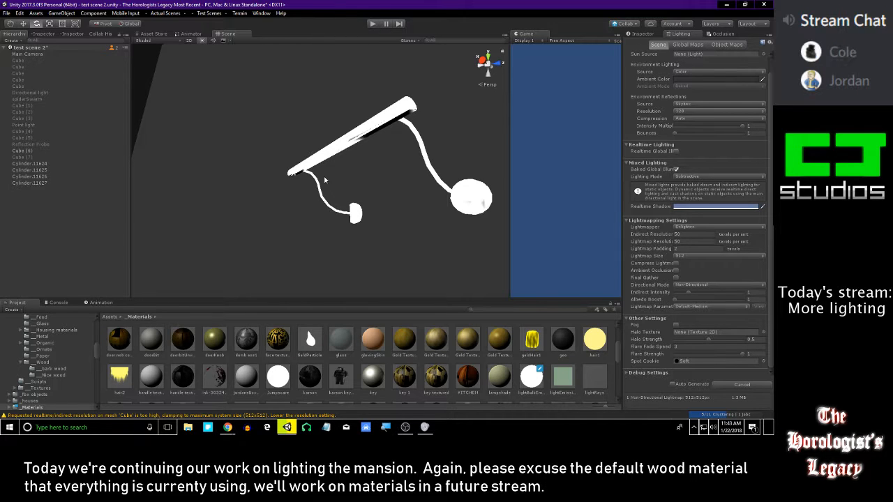
{"action": "mouse_move", "coordinate": [307, 173]}
{"action": "left_mouse_down", "text": "alt"}
{"action": "mouse_move", "coordinate": [321, 177]}
{"action": "mouse_move", "coordinate": [272, 140]}
{"action": "mouse_move", "coordinate": [319, 180]}
{"action": "left_mouse_up", "text": "alt"}
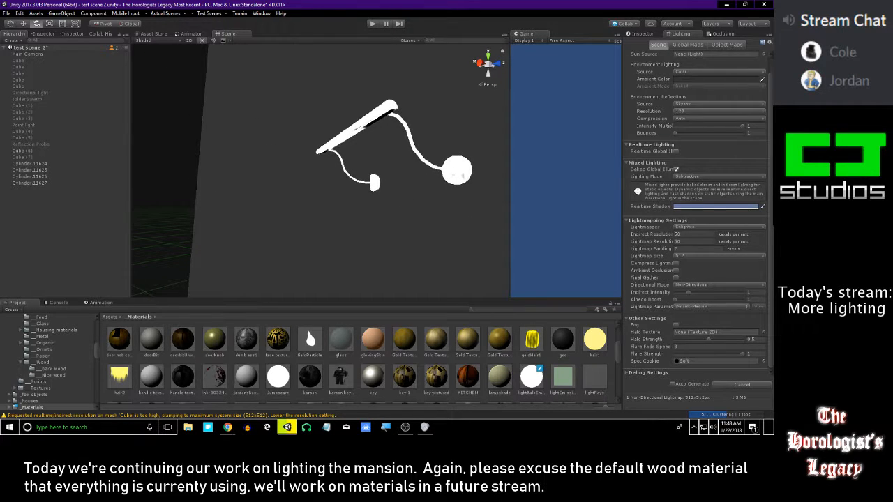
{"action": "left_click_drag", "start_coordinate": [321, 183], "coordinate": [408, 156], "text": "alt"}
{"action": "key", "text": "w"}
{"action": "right_click_drag", "start_coordinate": [408, 156], "coordinate": [373, 143]}
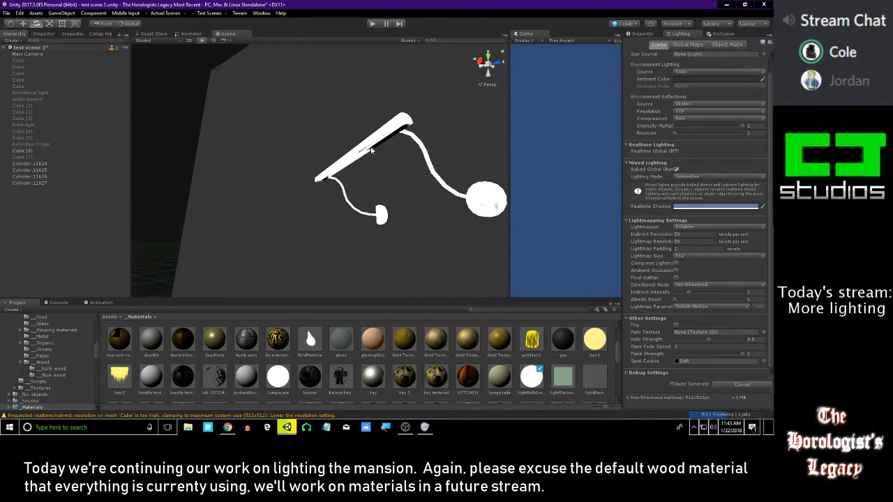
Check the console, view the picture light from farther back and browse the materials in the _Materials folder
{"action": "left_click", "coordinate": [56, 303]}
{"action": "left_click", "coordinate": [18, 302]}
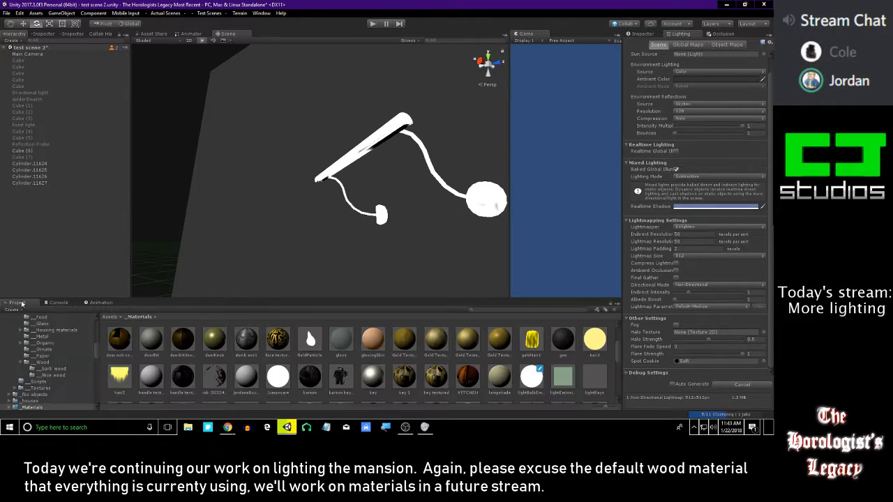
{"action": "right_click_drag", "start_coordinate": [278, 212], "coordinate": [293, 260]}
{"action": "key", "text": "w"}
{"action": "key", "text": "s"}
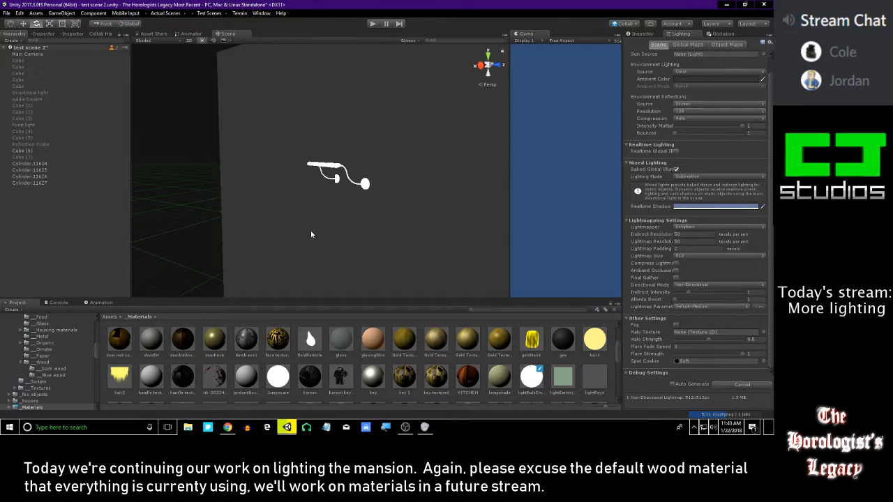
{"action": "right_click_drag", "start_coordinate": [309, 233], "coordinate": [439, 215]}
{"action": "scroll", "coordinate": [509, 371], "scroll_direction": "down", "scroll_amount": 3}
{"action": "scroll", "coordinate": [509, 370], "scroll_direction": "down", "scroll_amount": 3}
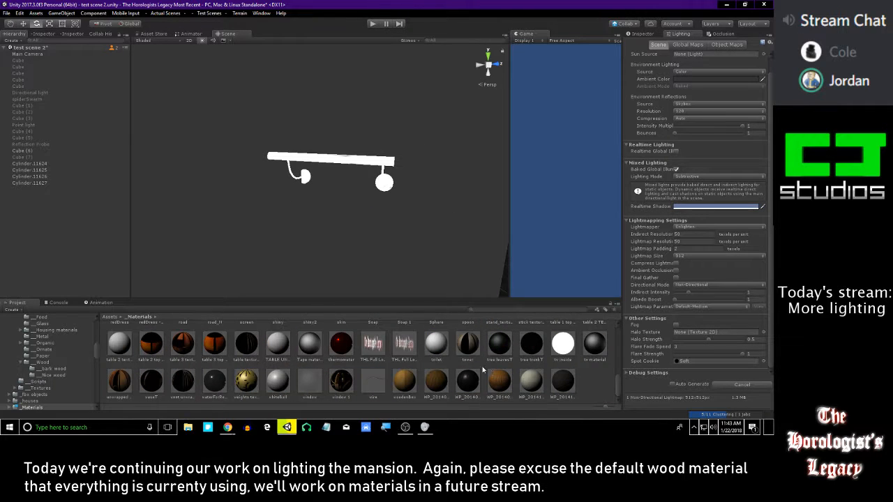
{"action": "scroll", "coordinate": [461, 374], "scroll_direction": "up", "scroll_amount": 5}
{"action": "scroll", "coordinate": [461, 374], "scroll_direction": "up", "scroll_amount": 3}
{"action": "scroll", "coordinate": [337, 175], "scroll_direction": "down", "scroll_amount": 5}
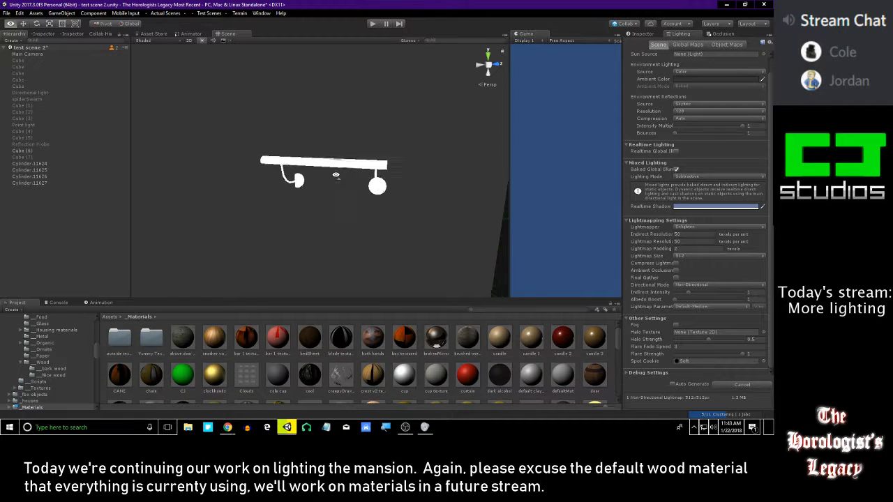
{"action": "key", "text": "a"}
{"action": "key", "text": "d"}
{"action": "key", "text": "a"}
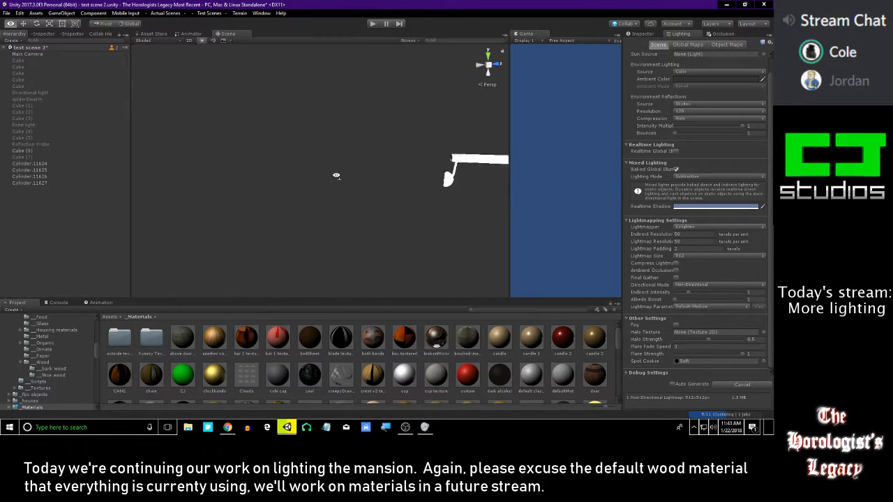
{"action": "key", "text": "d"}
{"action": "key", "text": "a"}
{"action": "key", "text": "s"}
{"action": "key", "text": "w"}
{"action": "key", "text": "d"}
{"action": "key", "text": "a"}
{"action": "key", "text": "d"}
{"action": "key", "text": "s"}
{"action": "key", "text": "d"}
{"action": "key", "text": "a"}
{"action": "key", "text": "w"}
{"action": "right_click_drag", "start_coordinate": [337, 175], "coordinate": [400, 192]}
{"action": "key", "text": "w"}
{"action": "key", "text": "d"}
{"action": "key", "text": "a"}
{"action": "key", "text": "w"}
{"action": "key", "text": "s"}
{"action": "key", "text": "w"}
{"action": "key", "text": "s"}
{"action": "key", "text": "w"}
{"action": "key", "text": "w"}
{"action": "key", "text": "w"}
{"action": "key", "text": "s"}
{"action": "key", "text": "w"}
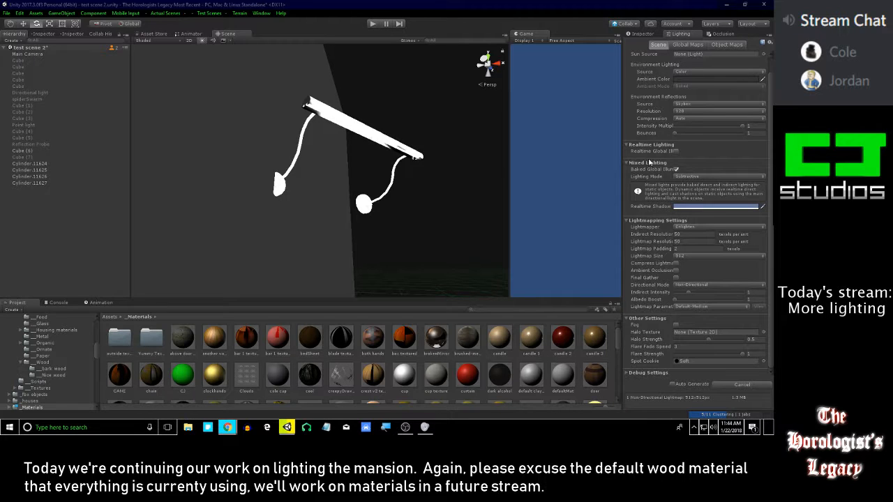
{"action": "right_click_drag", "start_coordinate": [344, 144], "coordinate": [322, 154]}
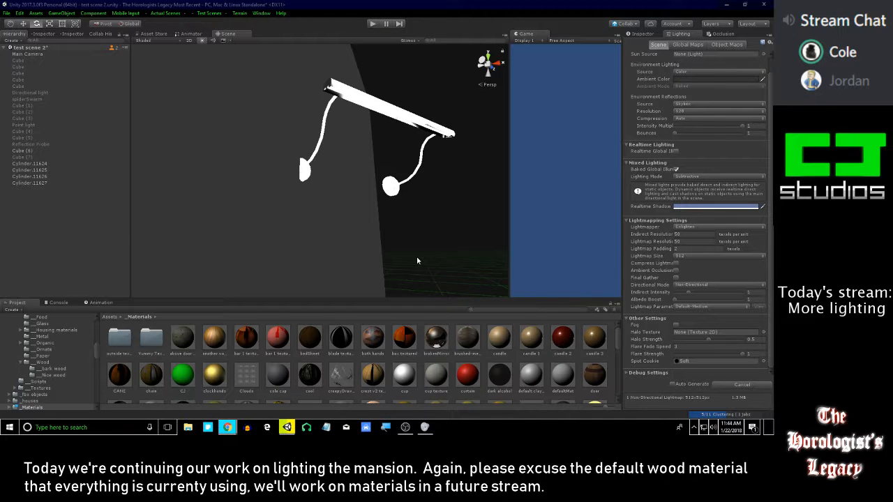
{"action": "right_click_drag", "start_coordinate": [416, 260], "coordinate": [430, 262]}
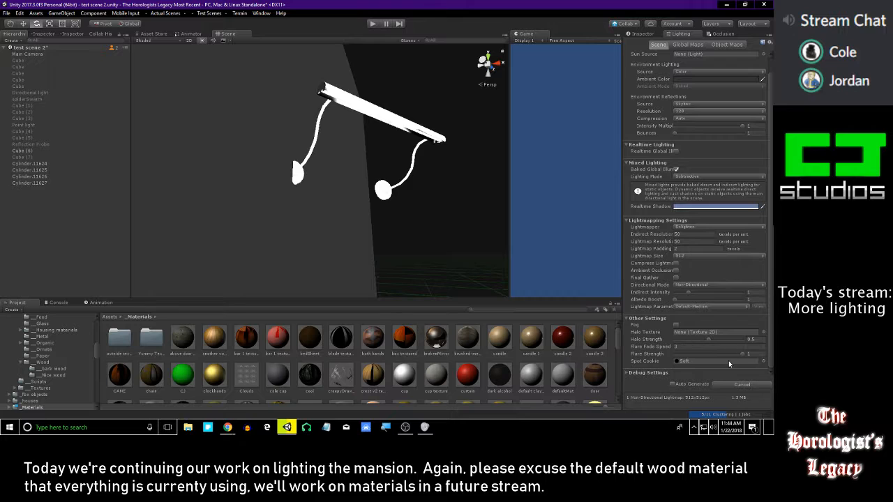
Cancel the running light bake, generate the lighting again and view the whole wall with the picture light
{"action": "left_click", "coordinate": [747, 388]}
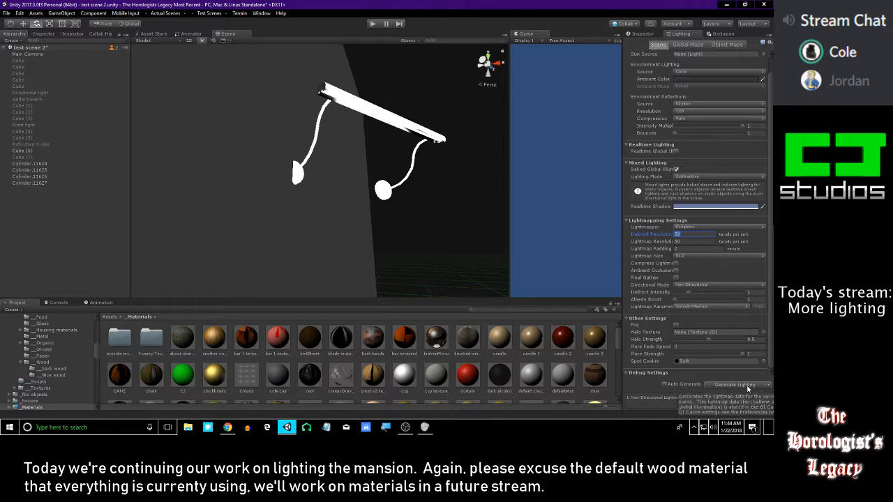
{"action": "left_click", "coordinate": [745, 388]}
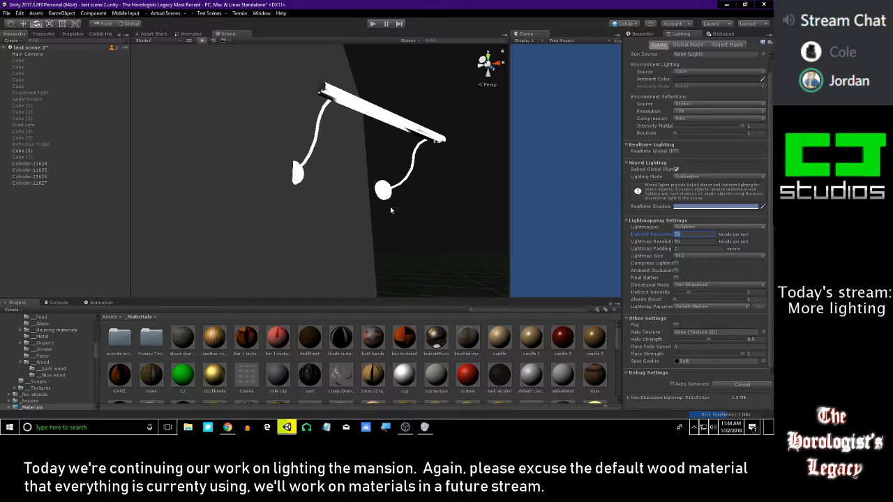
{"action": "key", "text": "d"}
{"action": "key", "text": "s"}
{"action": "right_click_drag", "start_coordinate": [452, 215], "coordinate": [311, 279]}
{"action": "key", "text": "e"}
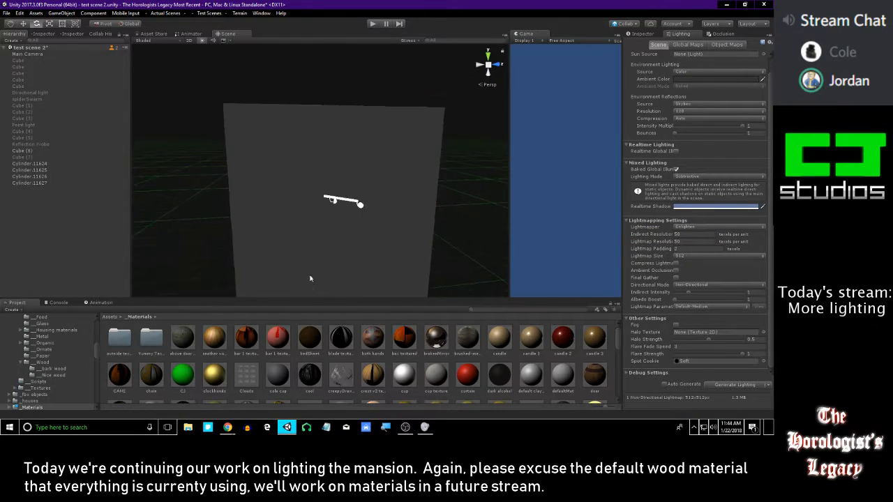
Leave the test scene and open the mansion scene
{"action": "key", "text": "alt+Tab"}
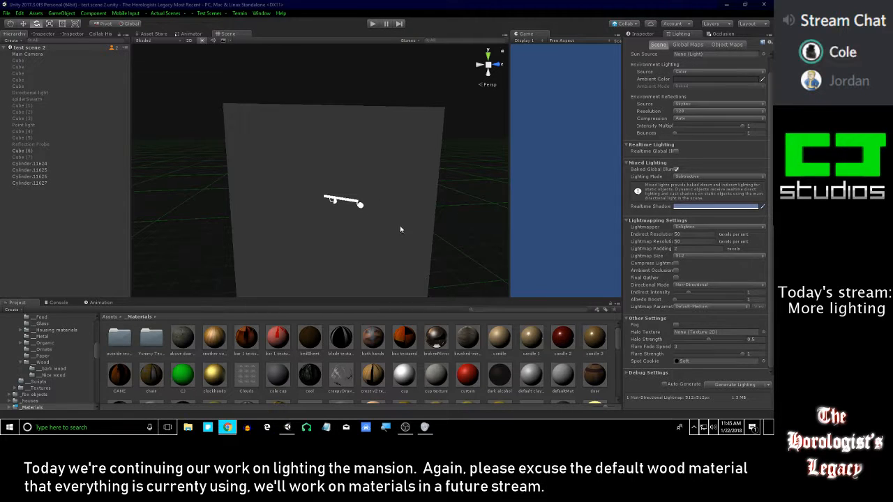
{"action": "right_click_drag", "start_coordinate": [375, 169], "coordinate": [346, 155]}
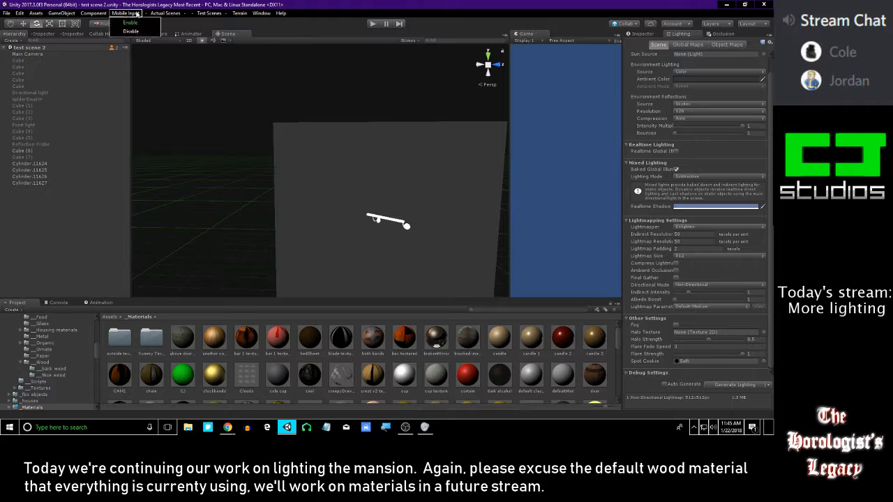
{"action": "mouse_move", "coordinate": [161, 13]}
{"action": "left_click", "coordinate": [201, 67]}
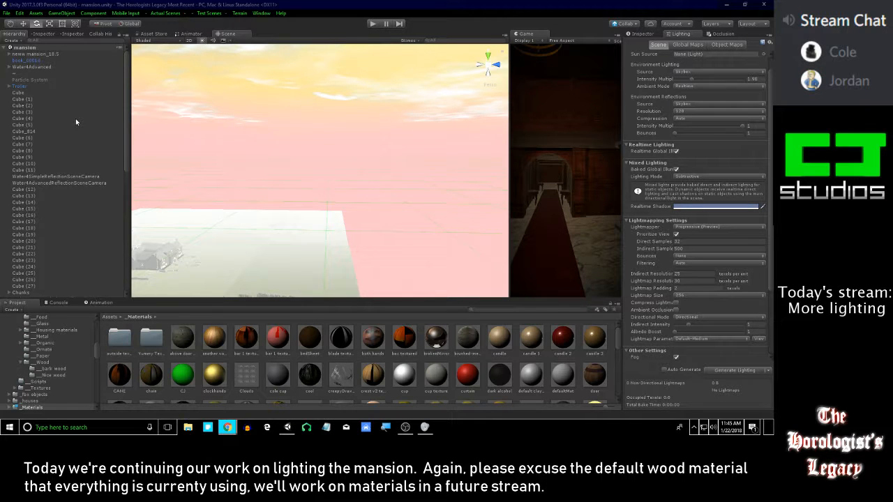
Duplicate the lit red lampshade beside the desk with its point light, and bring the copy to the sconce above the small cabinet
{"action": "right_click_drag", "start_coordinate": [383, 205], "coordinate": [340, 179]}
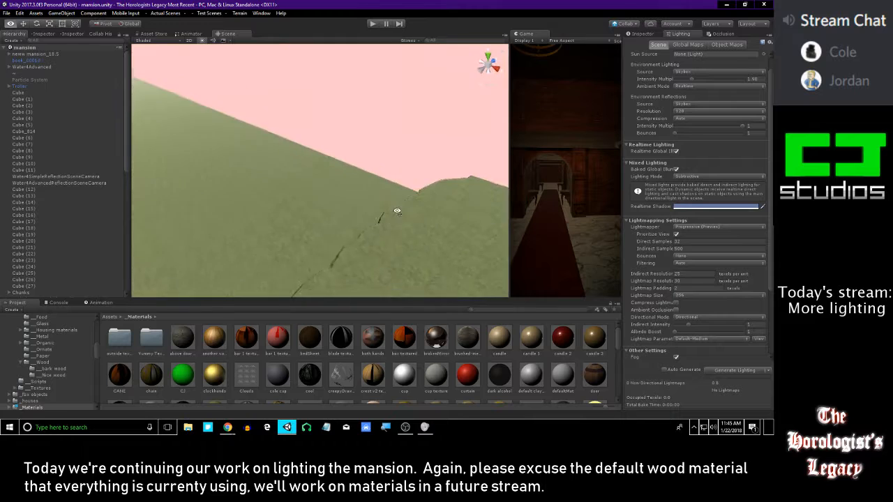
{"action": "right_click_drag", "start_coordinate": [428, 207], "coordinate": [418, 154]}
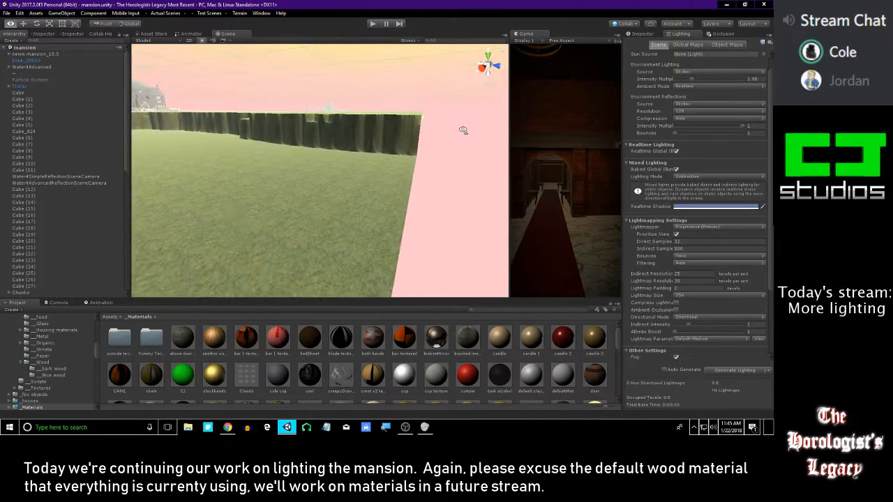
{"action": "right_click_drag", "start_coordinate": [371, 139], "coordinate": [338, 126]}
{"action": "key", "text": "w"}
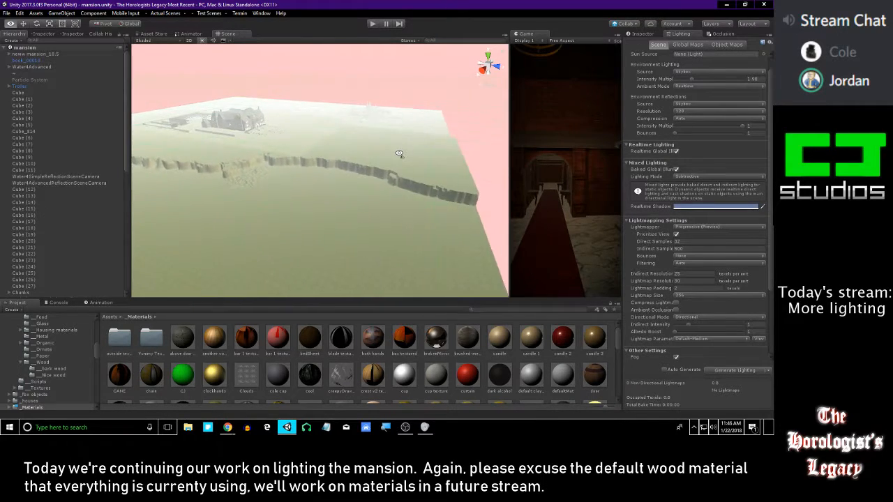
{"action": "right_click_drag", "start_coordinate": [404, 153], "coordinate": [390, 154]}
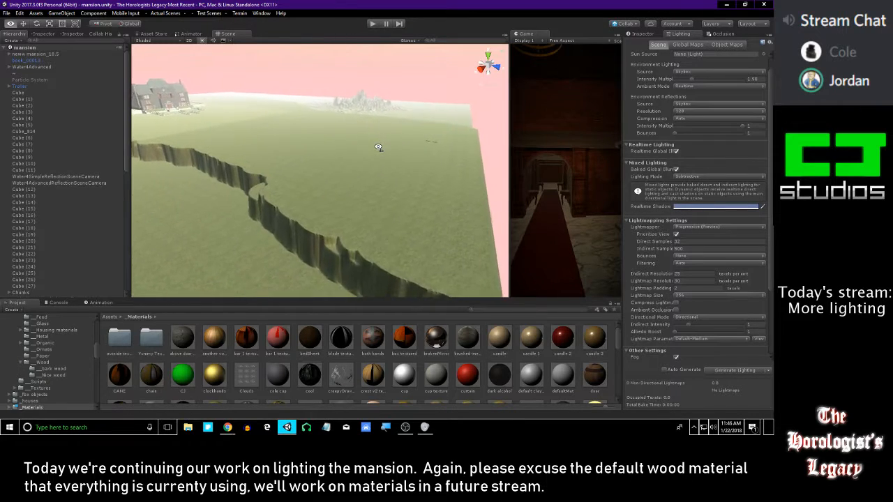
{"action": "right_click_drag", "start_coordinate": [364, 142], "coordinate": [262, 202]}
{"action": "key", "text": "w"}
{"action": "right_click_drag", "start_coordinate": [327, 161], "coordinate": [254, 157]}
{"action": "left_click", "coordinate": [295, 149]}
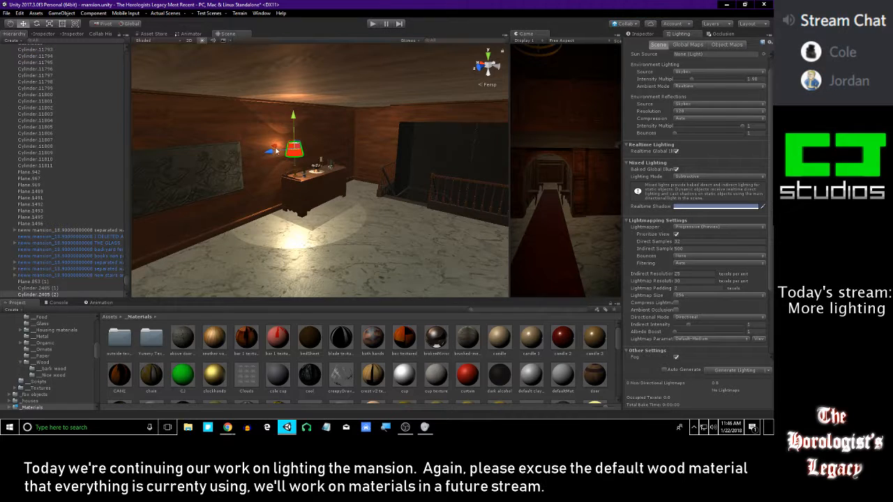
{"action": "left_click_drag", "start_coordinate": [343, 166], "coordinate": [355, 168]}
{"action": "right_click_drag", "start_coordinate": [354, 167], "coordinate": [414, 234]}
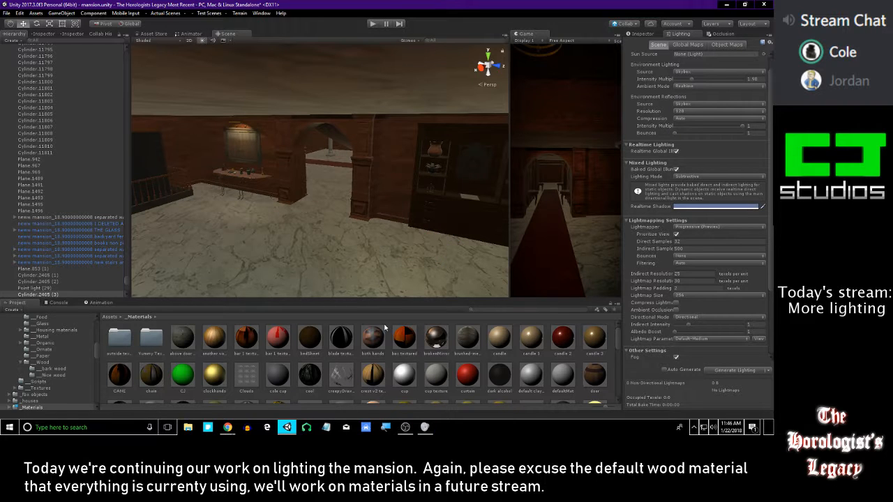
{"action": "right_click_drag", "start_coordinate": [350, 94], "coordinate": [433, 178]}
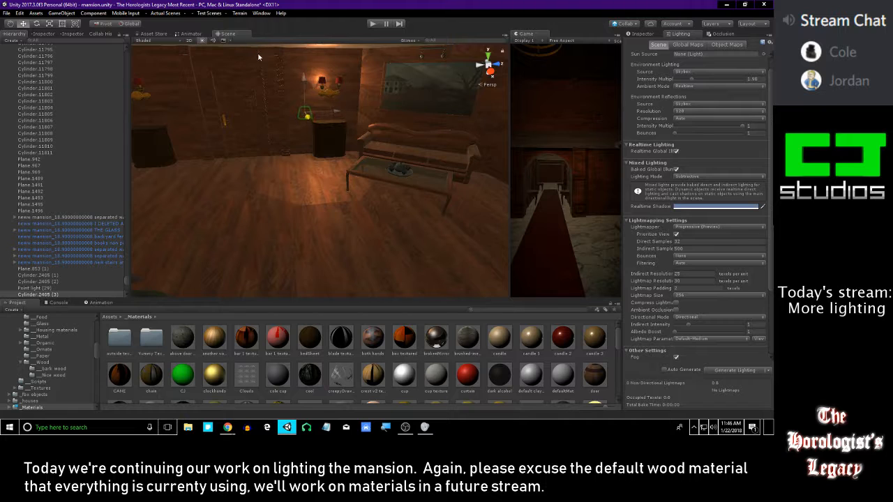
{"action": "right_click_drag", "start_coordinate": [307, 106], "coordinate": [311, 146]}
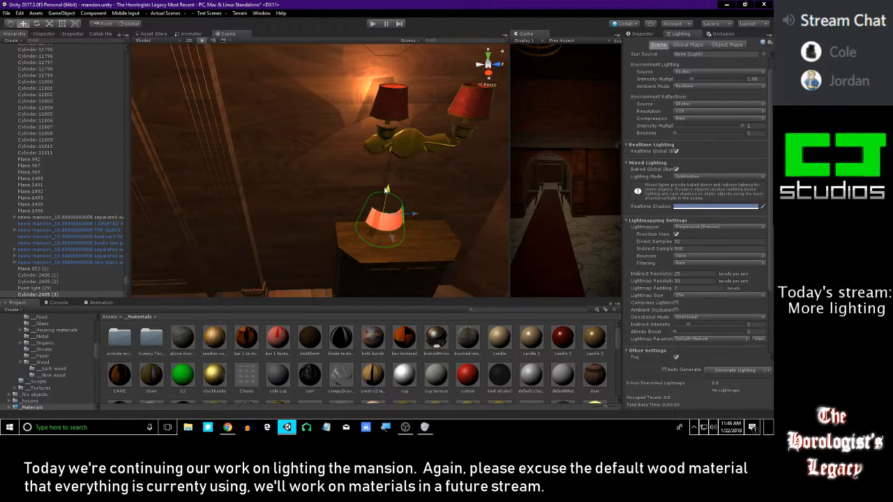
Position the copied lampshade and its point light over the left shade of the wall sconce
{"action": "left_click_drag", "start_coordinate": [422, 93], "coordinate": [400, 105]}
{"action": "right_click_drag", "start_coordinate": [400, 104], "coordinate": [373, 106]}
{"action": "mouse_move", "coordinate": [361, 155]}
{"action": "left_mouse_down"}
{"action": "mouse_move", "coordinate": [327, 148]}
{"action": "mouse_move", "coordinate": [368, 149]}
{"action": "left_mouse_up"}
{"action": "left_click_drag", "start_coordinate": [335, 119], "coordinate": [335, 144]}
{"action": "right_click_drag", "start_coordinate": [335, 144], "coordinate": [350, 19]}
{"action": "key", "text": "s"}
{"action": "right_click_drag", "start_coordinate": [340, 123], "coordinate": [362, 166]}
{"action": "key", "text": "w"}
{"action": "left_click_drag", "start_coordinate": [369, 160], "coordinate": [393, 181]}
{"action": "scroll", "coordinate": [392, 183], "scroll_direction": "up", "scroll_amount": 4}
{"action": "left_click_drag", "start_coordinate": [401, 211], "coordinate": [332, 227], "text": "alt"}
{"action": "scroll", "coordinate": [360, 187], "scroll_direction": "up", "scroll_amount": 4}
{"action": "left_click_drag", "start_coordinate": [349, 190], "coordinate": [348, 187]}
{"action": "left_click_drag", "start_coordinate": [348, 187], "coordinate": [349, 97], "text": "alt"}
{"action": "right_click_drag", "start_coordinate": [349, 98], "coordinate": [267, 397], "text": "alt"}
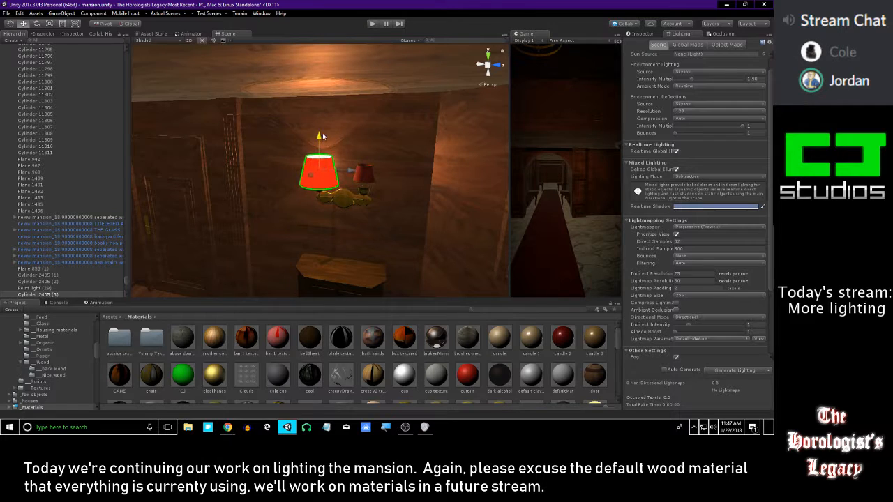
{"action": "left_click_drag", "start_coordinate": [326, 132], "coordinate": [319, 145]}
{"action": "mouse_move", "coordinate": [305, 224]}
{"action": "right_mouse_down"}
{"action": "mouse_move", "coordinate": [281, 225]}
{"action": "mouse_move", "coordinate": [288, 211]}
{"action": "mouse_move", "coordinate": [405, 190]}
{"action": "mouse_move", "coordinate": [248, 190]}
{"action": "mouse_move", "coordinate": [303, 202]}
{"action": "mouse_move", "coordinate": [319, 220]}
{"action": "right_mouse_up"}
{"action": "key", "text": "s"}
{"action": "key", "text": "w"}
Duplicate the positioned lampshade together with Point light (30) and move the copy over the sconce's right shade
{"action": "scroll", "coordinate": [39, 256], "scroll_direction": "down", "scroll_amount": 18}
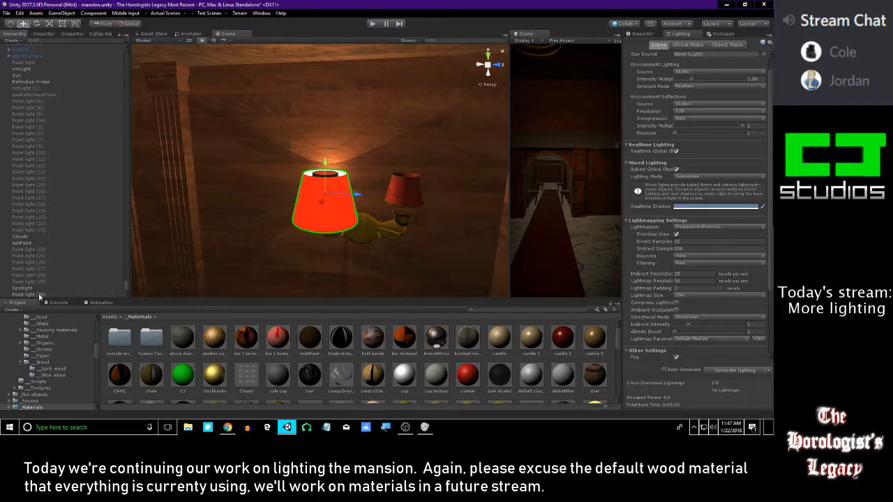
{"action": "left_click_drag", "start_coordinate": [279, 224], "coordinate": [244, 229], "text": "alt"}
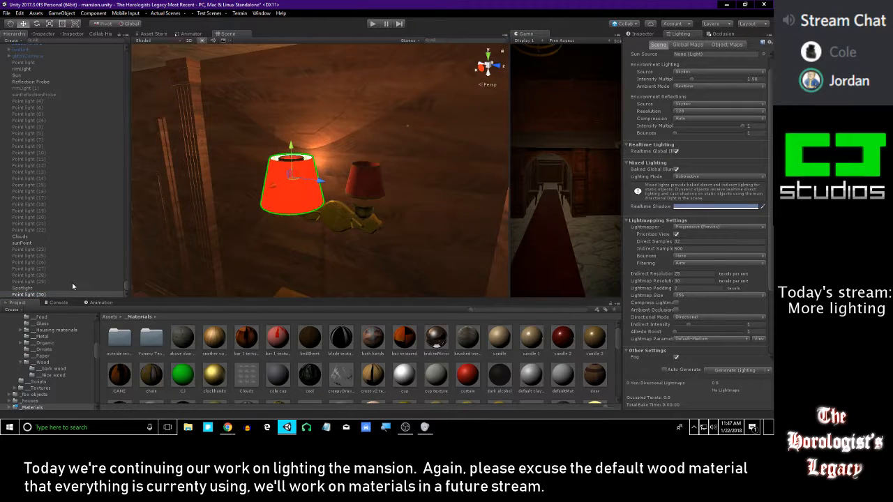
{"action": "scroll", "coordinate": [62, 226], "scroll_direction": "up", "scroll_amount": 6}
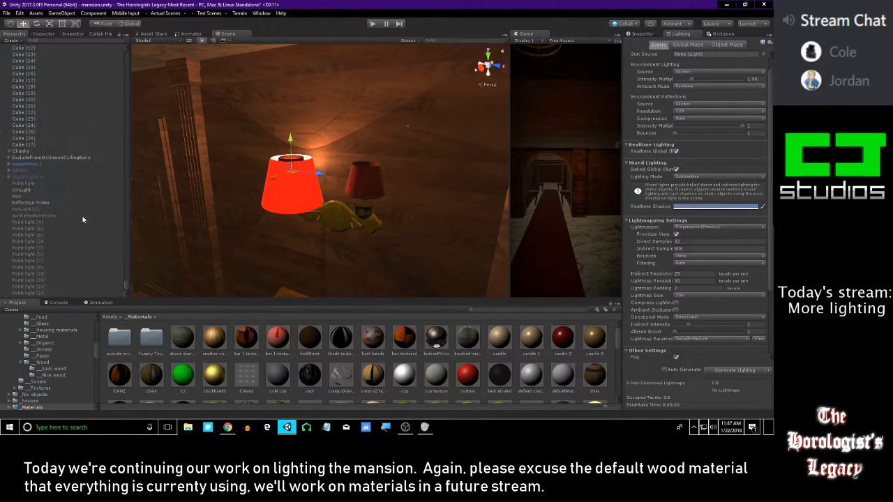
{"action": "left_click", "coordinate": [279, 199]}
{"action": "scroll", "coordinate": [68, 272], "scroll_direction": "up", "scroll_amount": 1}
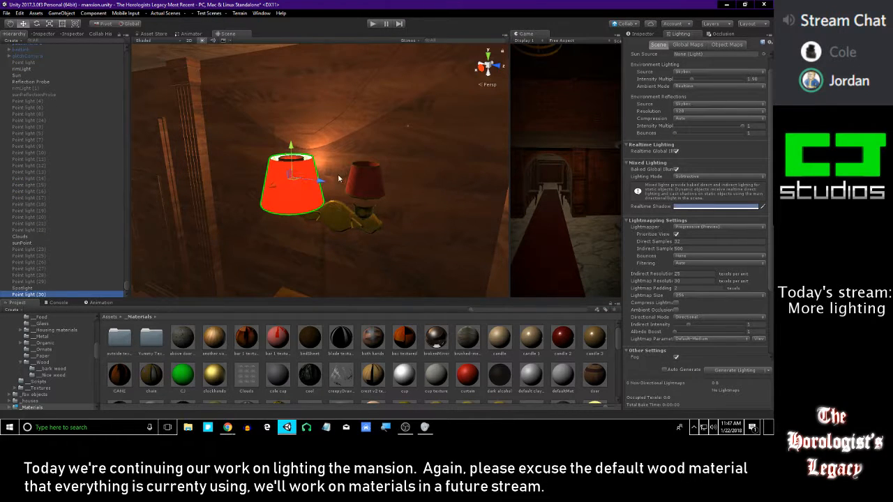
{"action": "key", "text": "ctrl+d"}
{"action": "left_click_drag", "start_coordinate": [322, 182], "coordinate": [373, 193]}
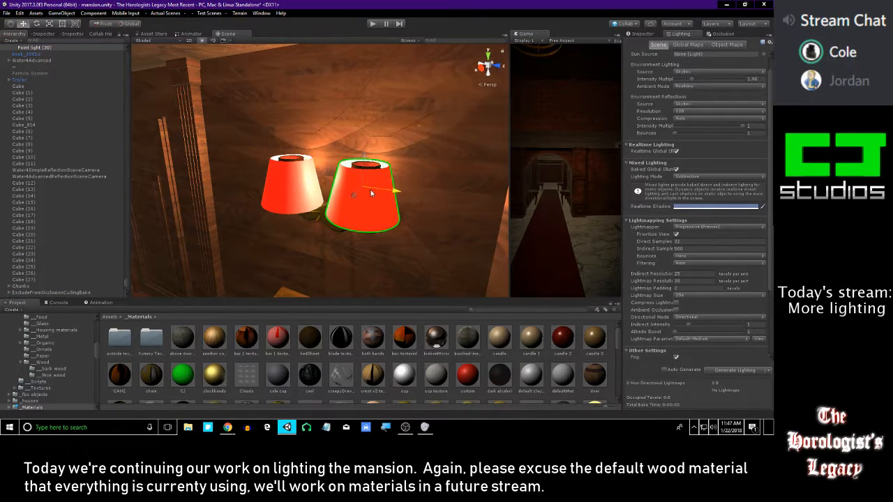
Align the copied lampshade and its point light with the sconce's right shade
{"action": "key", "text": "w"}
{"action": "mouse_move", "coordinate": [371, 194]}
{"action": "right_mouse_down"}
{"action": "mouse_move", "coordinate": [348, 155]}
{"action": "mouse_move", "coordinate": [454, 244]}
{"action": "mouse_move", "coordinate": [415, 185]}
{"action": "mouse_move", "coordinate": [415, 136]}
{"action": "mouse_move", "coordinate": [412, 155]}
{"action": "mouse_move", "coordinate": [419, 140]}
{"action": "mouse_move", "coordinate": [429, 161]}
{"action": "mouse_move", "coordinate": [430, 119]}
{"action": "mouse_move", "coordinate": [401, 244]}
{"action": "mouse_move", "coordinate": [412, 255]}
{"action": "right_mouse_up"}
{"action": "key", "text": "s"}
{"action": "key", "text": "a"}
{"action": "key", "text": "w"}
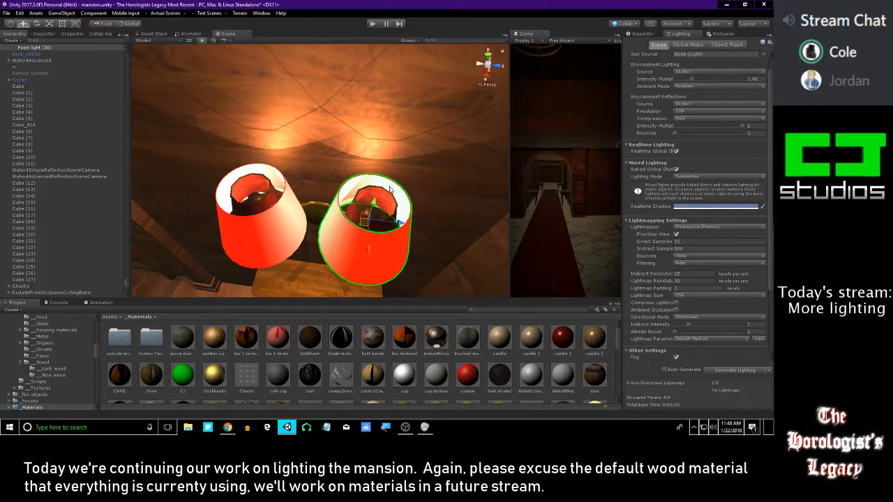
{"action": "right_click_drag", "start_coordinate": [388, 187], "coordinate": [388, 215]}
Turn off shadow casting for the original shades inside the two lit lampshades on the wall sconce
{"action": "left_click", "coordinate": [393, 162]}
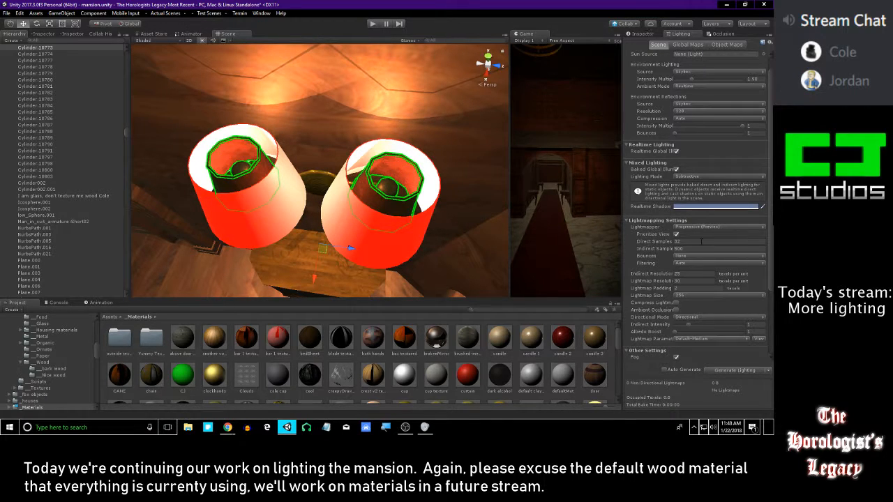
{"action": "left_click", "coordinate": [642, 34]}
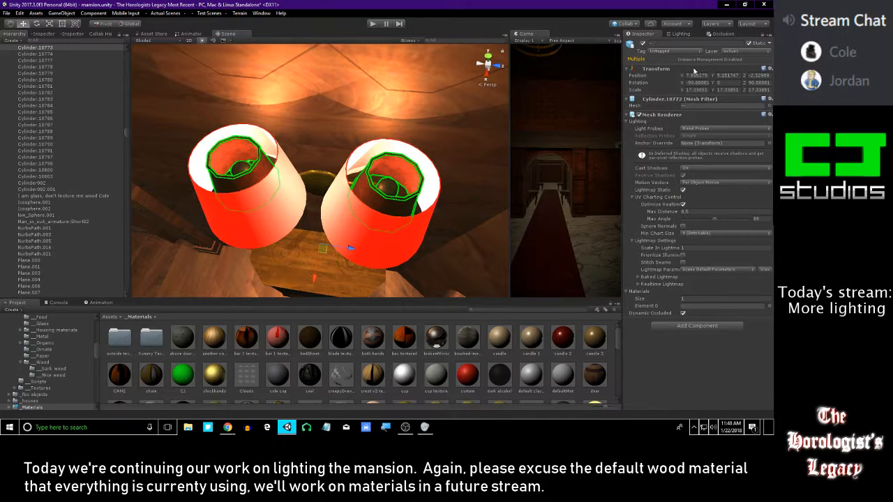
{"action": "left_click", "coordinate": [697, 168]}
{"action": "left_click", "coordinate": [699, 176]}
Duplicate the left lit lampshade of the sconce above the small cabinet together with Point light (30)
{"action": "right_click_drag", "start_coordinate": [396, 159], "coordinate": [361, 142]}
{"action": "key", "text": "s"}
{"action": "key", "text": "w"}
{"action": "key", "text": "s"}
{"action": "key", "text": "w"}
{"action": "key", "text": "s"}
{"action": "left_click", "coordinate": [373, 106]}
{"action": "scroll", "coordinate": [63, 270], "scroll_direction": "down", "scroll_amount": 10}
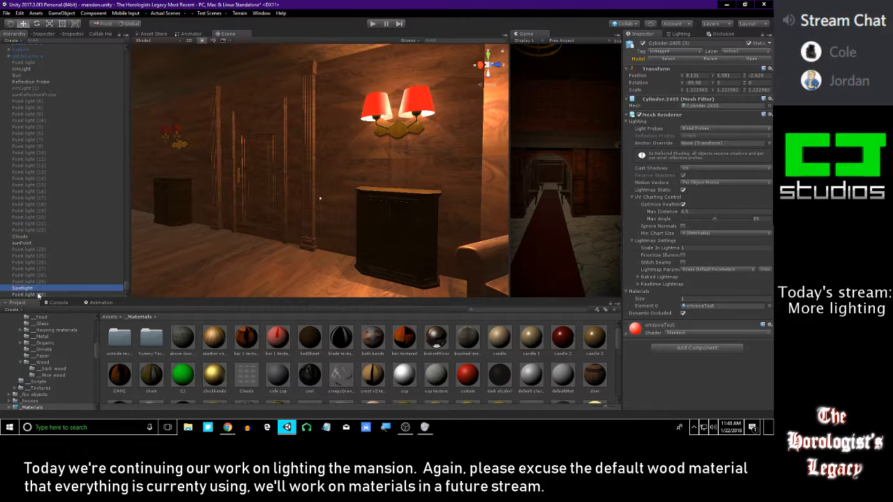
{"action": "left_click", "coordinate": [40, 289]}
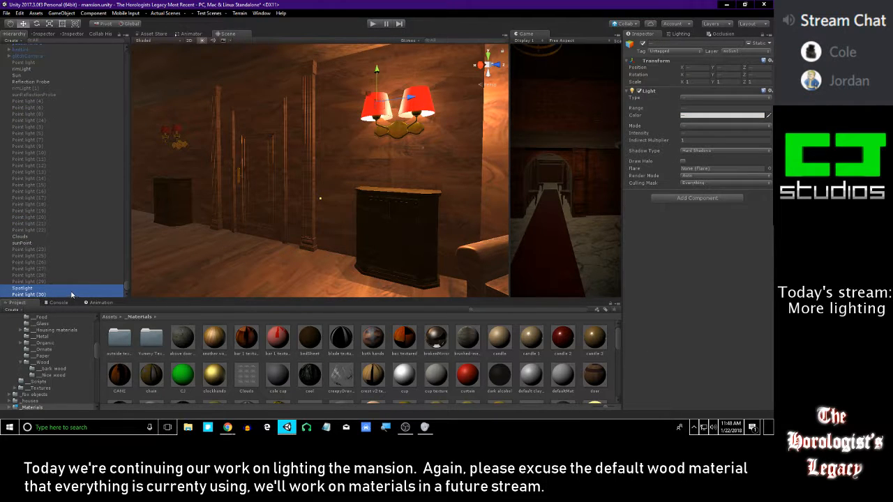
{"action": "left_click", "coordinate": [65, 294]}
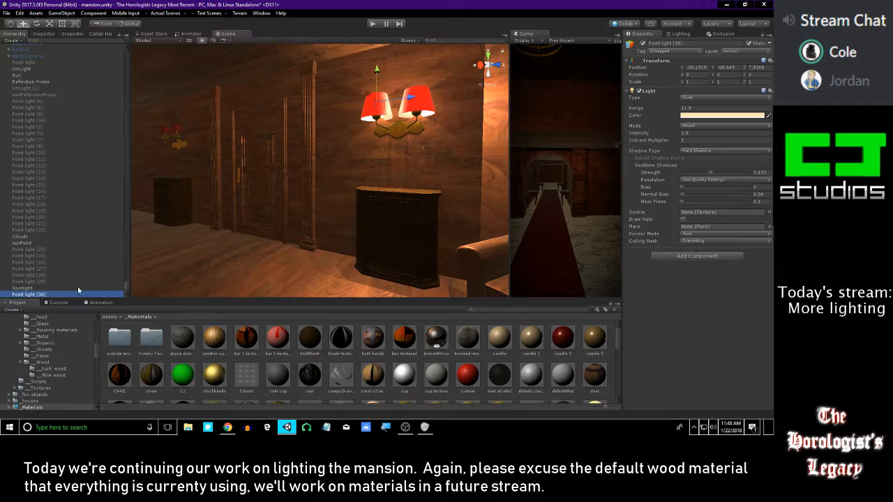
{"action": "scroll", "coordinate": [218, 208], "scroll_direction": "down", "scroll_amount": 3}
{"action": "right_click_drag", "start_coordinate": [218, 209], "coordinate": [363, 181]}
{"action": "key", "text": "w"}
{"action": "left_click", "coordinate": [396, 170]}
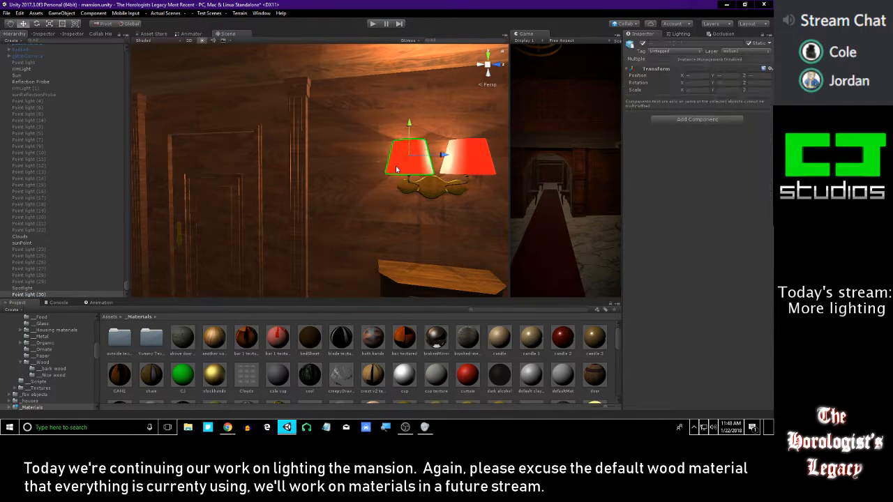
{"action": "key", "text": "ctrl+d"}
Move the copied lampshade and point light past the door to the second wall sconce, and center them over its right shade
{"action": "left_click_drag", "start_coordinate": [385, 170], "coordinate": [228, 151]}
{"action": "mouse_move", "coordinate": [289, 166]}
{"action": "right_mouse_down"}
{"action": "mouse_move", "coordinate": [245, 169]}
{"action": "mouse_move", "coordinate": [296, 175]}
{"action": "right_mouse_up"}
{"action": "key", "text": "w"}
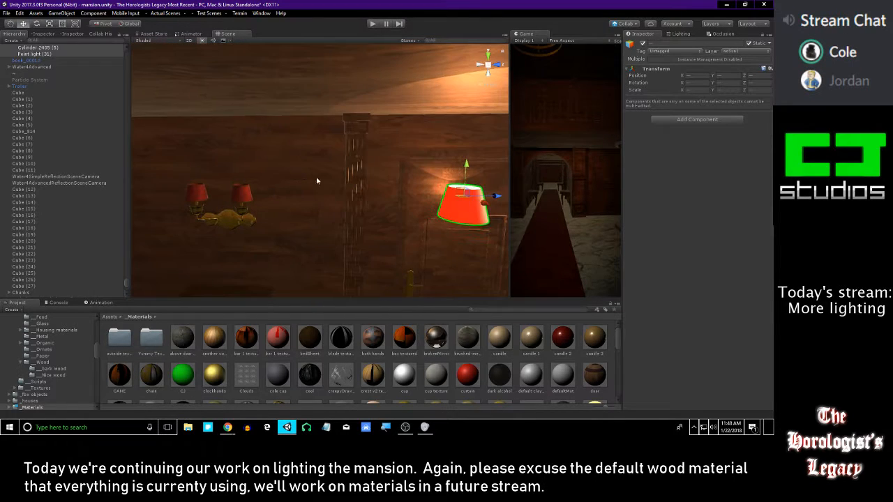
{"action": "left_click_drag", "start_coordinate": [500, 198], "coordinate": [275, 192]}
{"action": "right_click_drag", "start_coordinate": [275, 192], "coordinate": [332, 226]}
{"action": "key", "text": "w"}
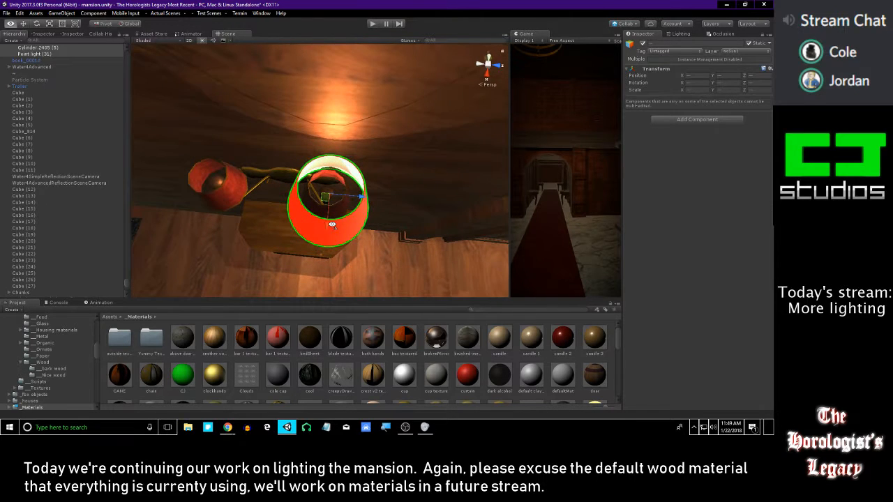
{"action": "mouse_move", "coordinate": [362, 200]}
{"action": "left_mouse_down"}
{"action": "mouse_move", "coordinate": [371, 206]}
{"action": "mouse_move", "coordinate": [360, 209]}
{"action": "left_mouse_up"}
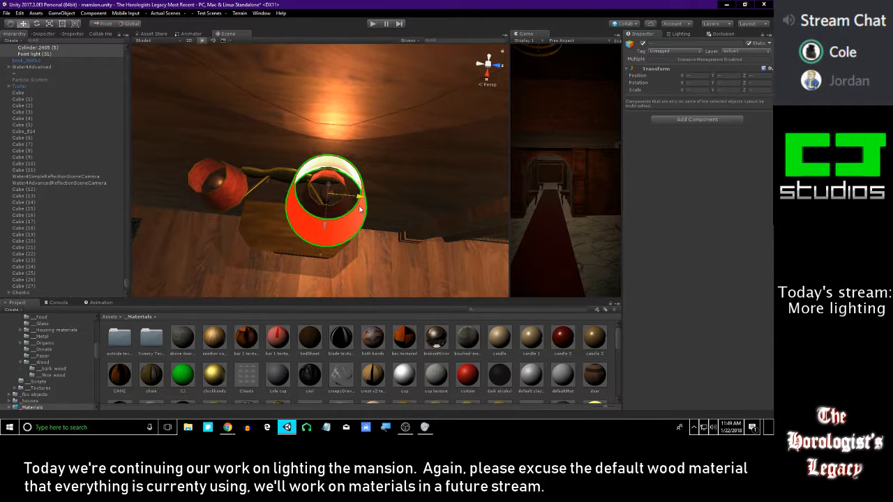
{"action": "right_click_drag", "start_coordinate": [356, 232], "coordinate": [352, 218]}
Duplicate the lampshade and point light on the second sconce, center the copy over its left shade, and clear the selection
{"action": "key", "text": "ctrl+d"}
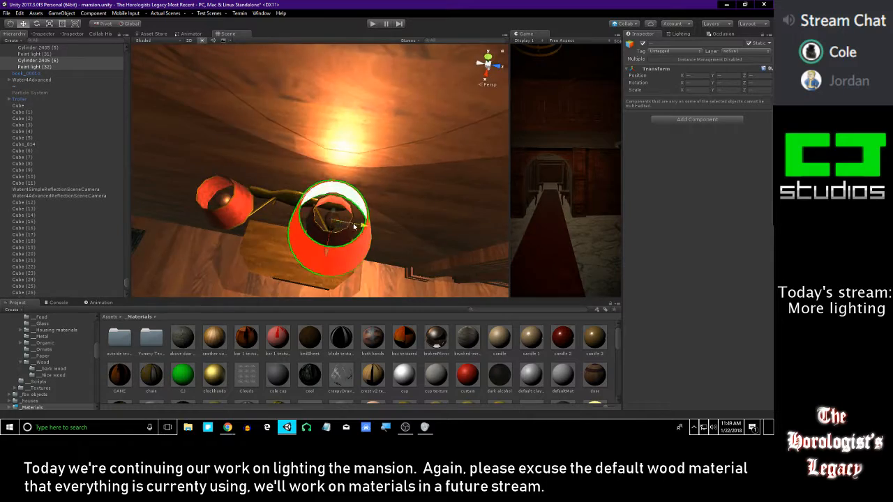
{"action": "left_click_drag", "start_coordinate": [359, 209], "coordinate": [252, 219]}
{"action": "right_click_drag", "start_coordinate": [252, 218], "coordinate": [303, 252]}
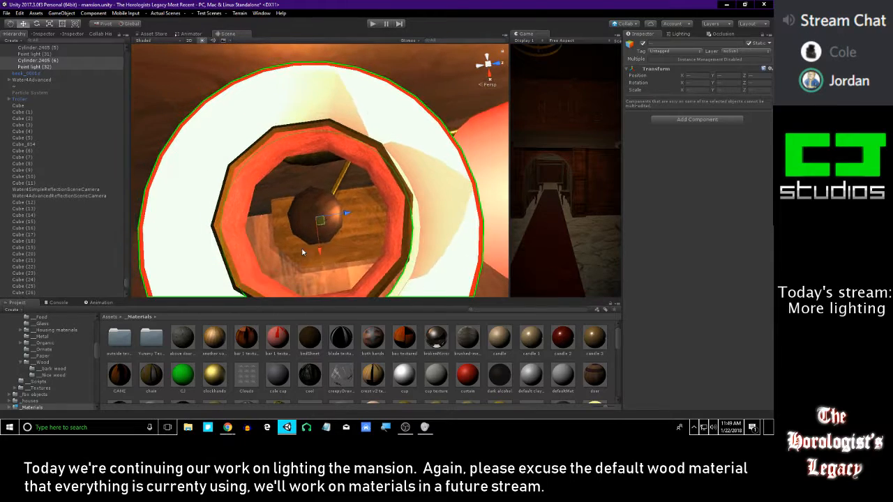
{"action": "right_click_drag", "start_coordinate": [349, 215], "coordinate": [286, 85]}
{"action": "left_click", "coordinate": [385, 359]}
{"action": "mouse_move", "coordinate": [365, 228]}
{"action": "right_mouse_down"}
{"action": "mouse_move", "coordinate": [372, 202]}
{"action": "mouse_move", "coordinate": [384, 207]}
{"action": "mouse_move", "coordinate": [357, 210]}
{"action": "mouse_move", "coordinate": [380, 186]}
{"action": "mouse_move", "coordinate": [351, 181]}
{"action": "right_mouse_up"}
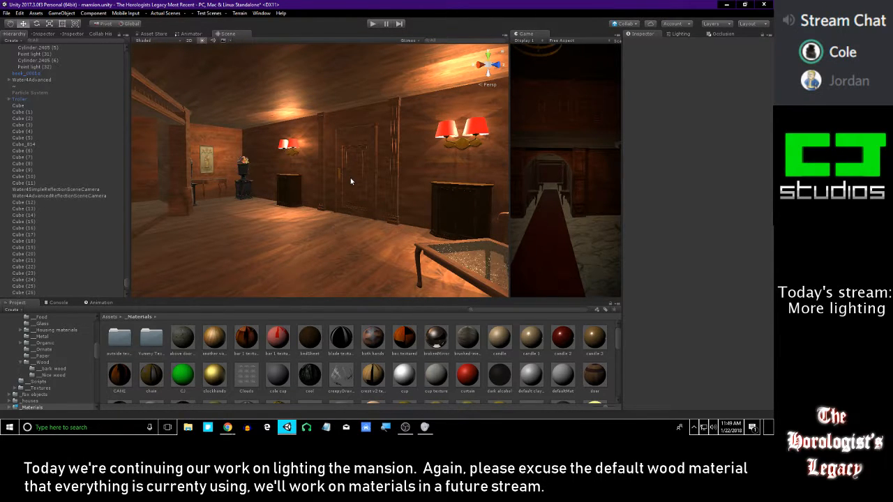
{"action": "right_click_drag", "start_coordinate": [351, 181], "coordinate": [355, 168]}
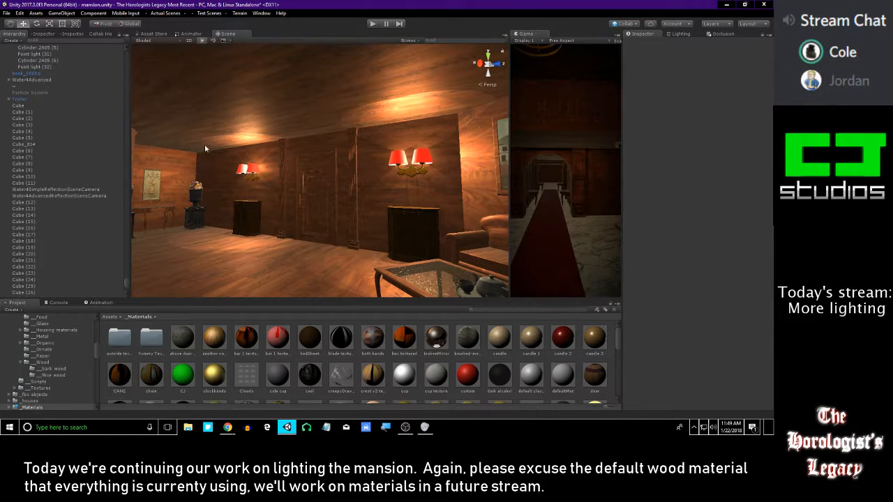
Locate the sconces' point lights in the scene hierarchy, from Point light (30) to Point light (32)
{"action": "right_click_drag", "start_coordinate": [253, 180], "coordinate": [372, 197]}
{"action": "scroll", "coordinate": [64, 289], "scroll_direction": "down", "scroll_amount": 10}
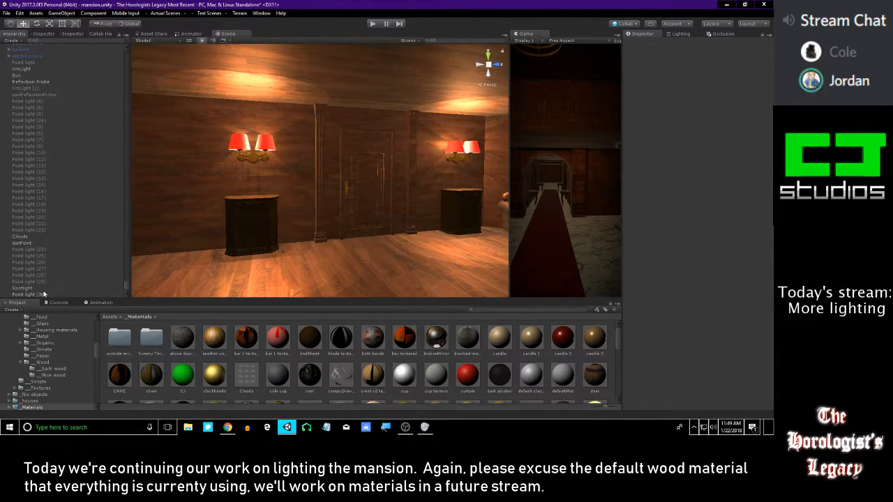
{"action": "left_click", "coordinate": [34, 288]}
{"action": "left_click", "coordinate": [40, 295]}
{"action": "scroll", "coordinate": [91, 251], "scroll_direction": "up", "scroll_amount": 10}
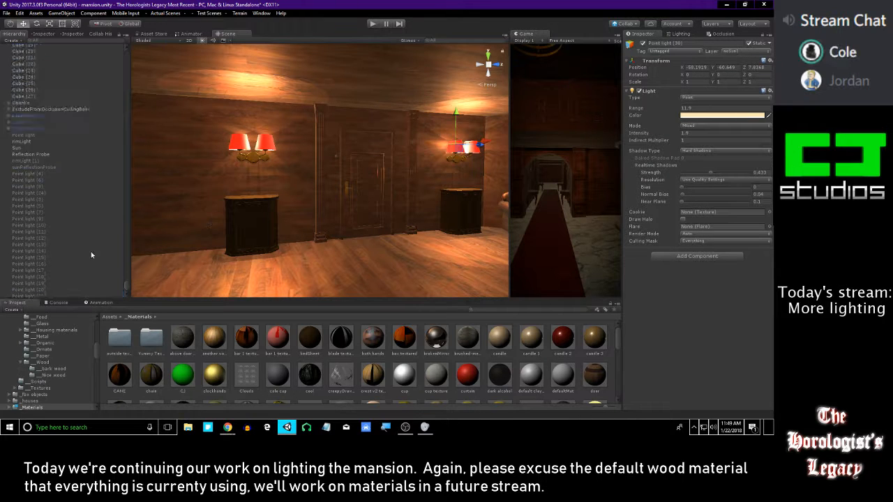
{"action": "scroll", "coordinate": [69, 255], "scroll_direction": "up", "scroll_amount": 5}
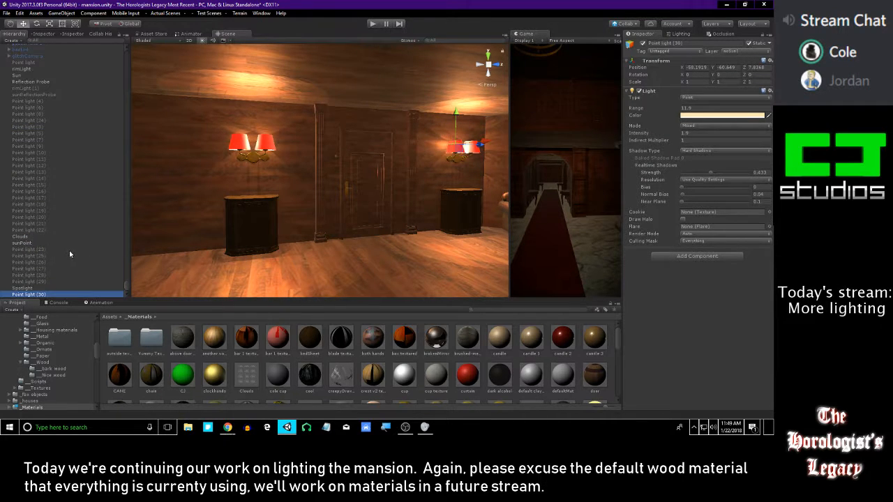
{"action": "scroll", "coordinate": [64, 229], "scroll_direction": "up", "scroll_amount": 10}
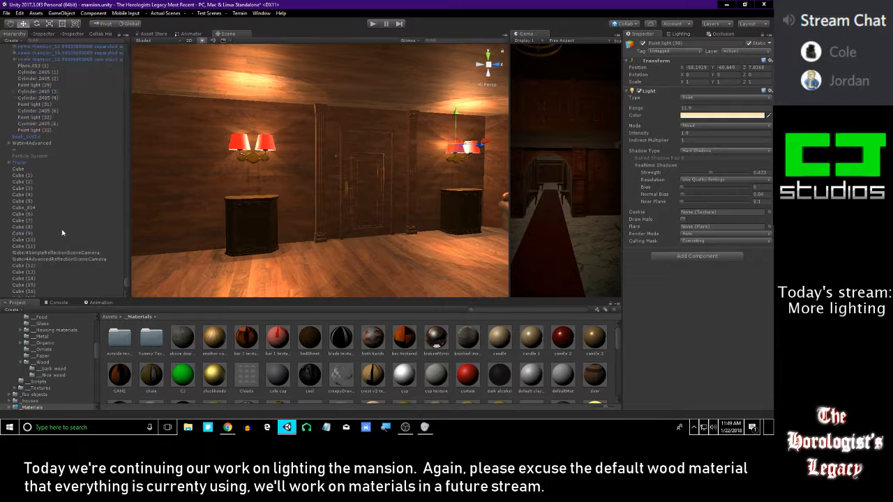
{"action": "left_click", "coordinate": [237, 149]}
{"action": "left_click", "coordinate": [42, 251]}
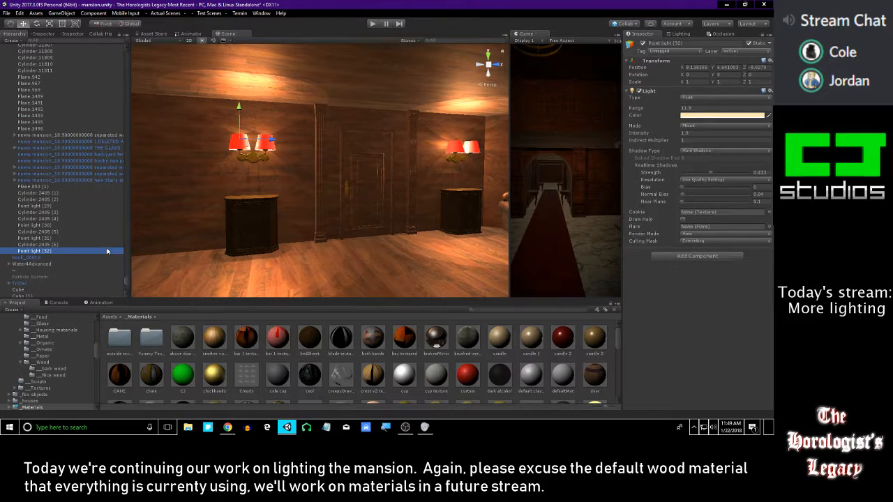
Check in the scene which lamps the shades Cylinder.2405 (2) and Cylinder.2405 (1) belong to
{"action": "key", "text": "shift+Up"}
{"action": "key", "text": "shift+Up"}
{"action": "key", "text": "shift+Up"}
{"action": "key", "text": "shift+Up"}
{"action": "key", "text": "shift+Up"}
{"action": "key", "text": "shift+Up"}
{"action": "key", "text": "shift+Up"}
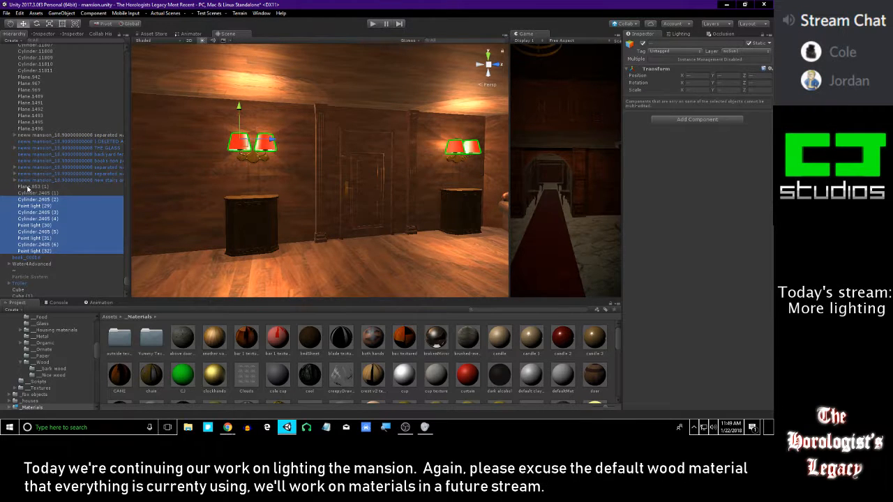
{"action": "double_click", "coordinate": [47, 201]}
{"action": "right_click_drag", "start_coordinate": [500, 194], "coordinate": [296, 209]}
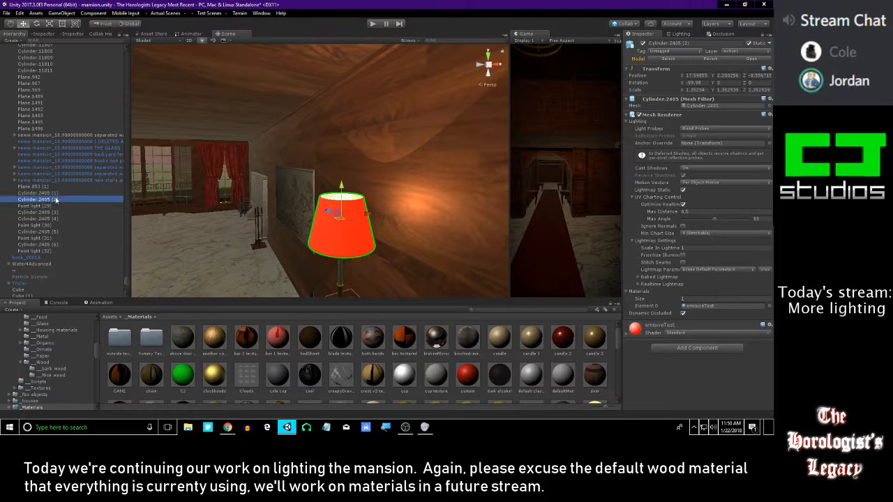
{"action": "double_click", "coordinate": [74, 193]}
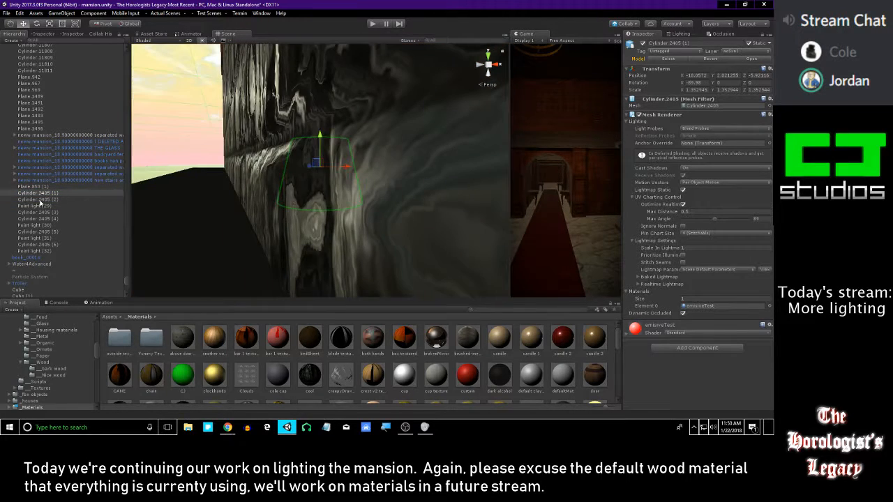
{"action": "double_click", "coordinate": [40, 201]}
Move Cylinder.2405 (2) through Point light (32) out of the mansion group to the end of the scene hierarchy
{"action": "left_click", "coordinate": [47, 251], "text": "shift"}
{"action": "scroll", "coordinate": [42, 232], "scroll_direction": "down", "scroll_amount": 5}
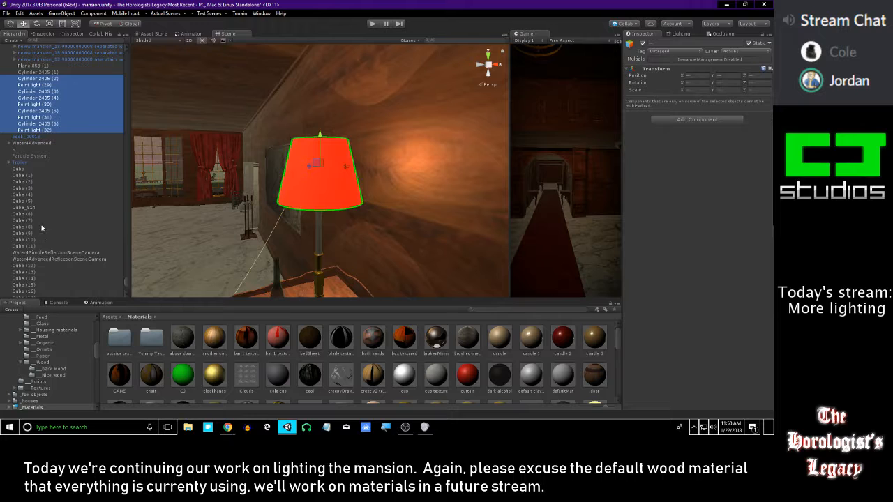
{"action": "scroll", "coordinate": [42, 263], "scroll_direction": "down", "scroll_amount": 7}
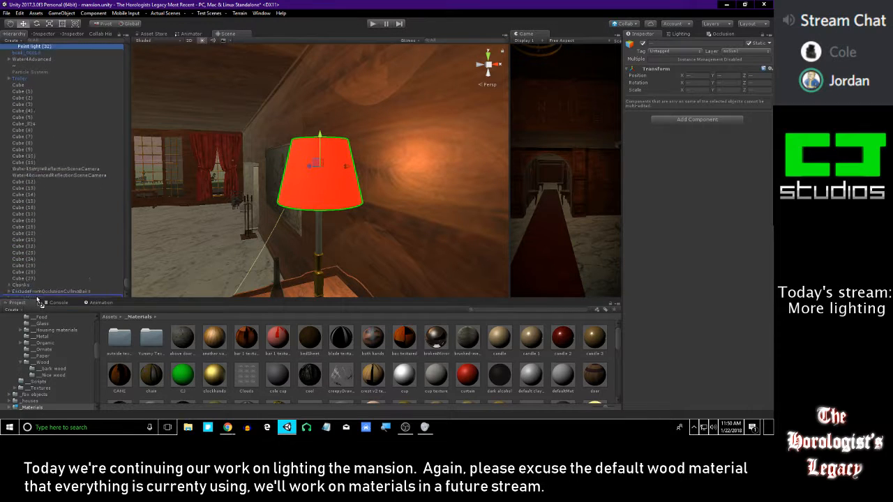
{"action": "scroll", "coordinate": [45, 296], "scroll_direction": "down", "scroll_amount": 3}
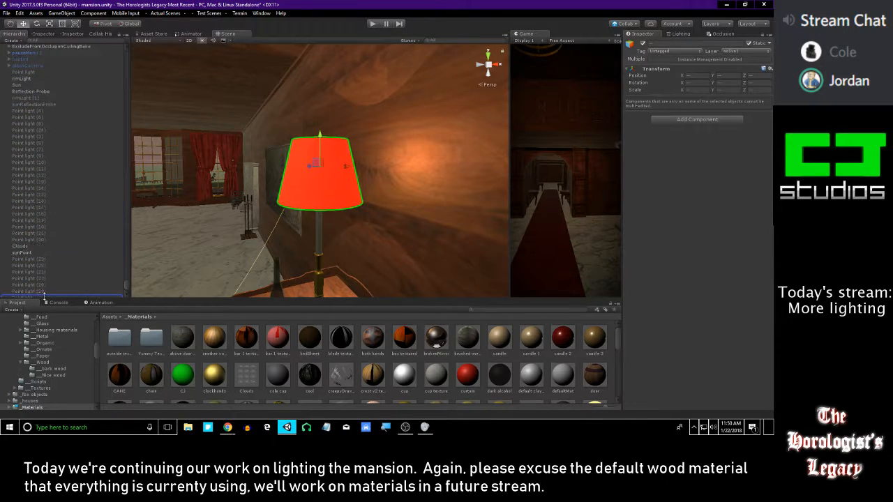
{"action": "left_click_drag", "start_coordinate": [40, 297], "coordinate": [41, 297]}
{"action": "scroll", "coordinate": [42, 186], "scroll_direction": "up", "scroll_amount": 16}
{"action": "scroll", "coordinate": [51, 183], "scroll_direction": "down", "scroll_amount": 4}
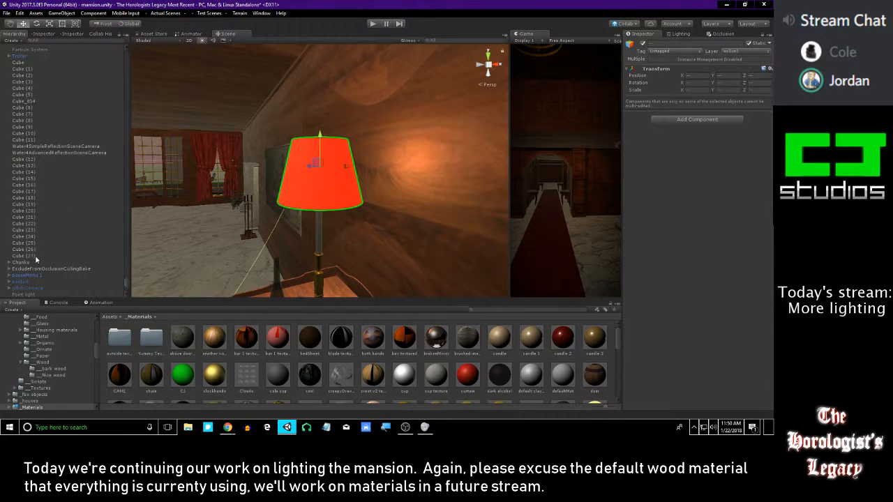
Take the desk lamp's shade, Cylinder.2405 (1), out of the mansion group and place it between Spotlight and Point light (30) in the hierarchy
{"action": "right_click_drag", "start_coordinate": [167, 197], "coordinate": [200, 193]}
{"action": "right_click_drag", "start_coordinate": [203, 157], "coordinate": [287, 168]}
{"action": "left_click", "coordinate": [297, 179]}
{"action": "scroll", "coordinate": [94, 197], "scroll_direction": "up", "scroll_amount": 3}
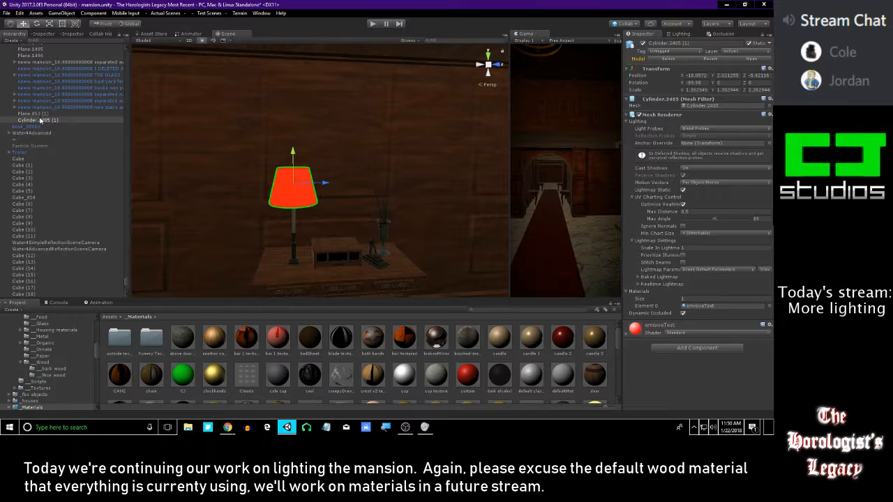
{"action": "scroll", "coordinate": [63, 283], "scroll_direction": "down", "scroll_amount": 10}
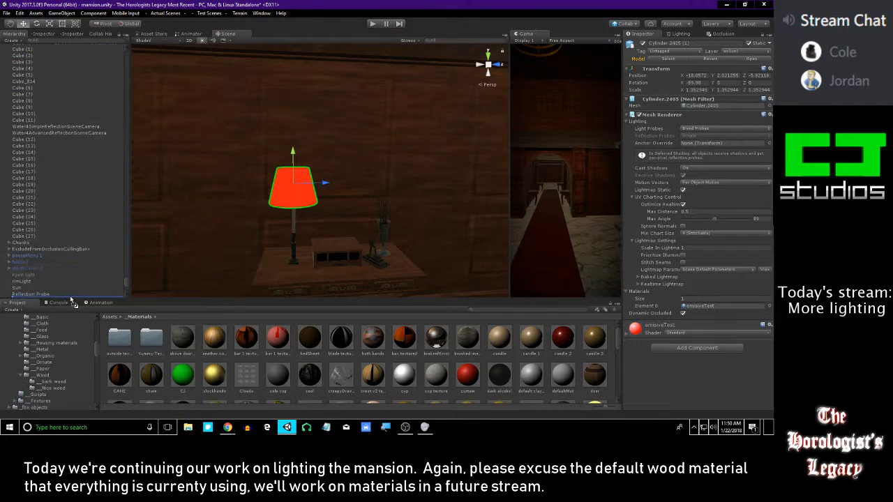
{"action": "scroll", "coordinate": [69, 292], "scroll_direction": "down", "scroll_amount": 10}
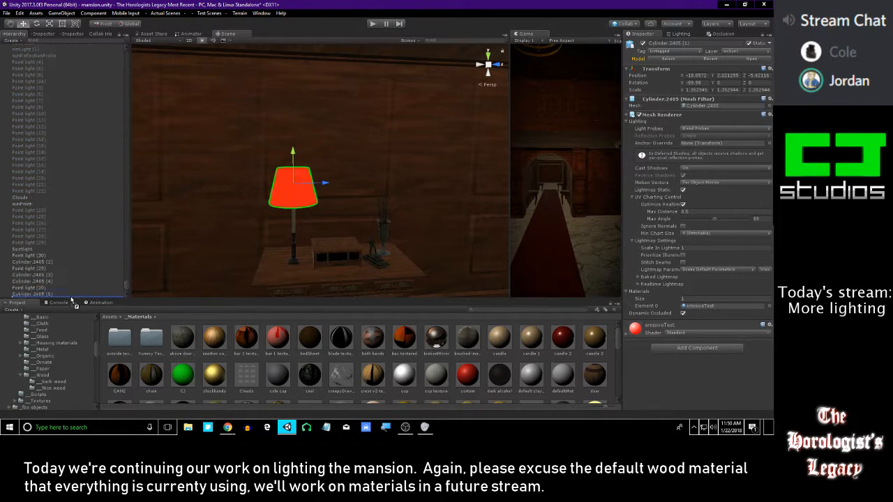
{"action": "left_click_drag", "start_coordinate": [46, 300], "coordinate": [46, 299]}
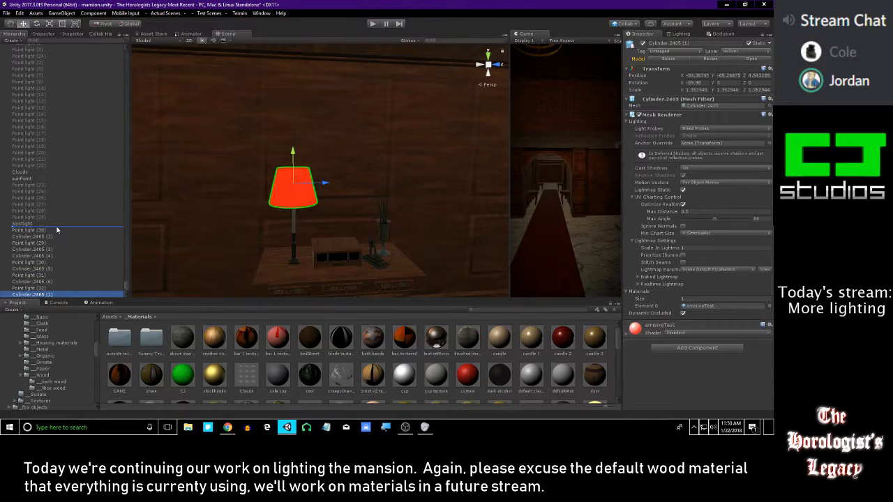
{"action": "left_click_drag", "start_coordinate": [57, 230], "coordinate": [57, 230]}
Select the lampshades and point lights of both wall sconces and try to shift them vertically together
{"action": "right_click_drag", "start_coordinate": [278, 223], "coordinate": [280, 203]}
{"action": "key", "text": "w"}
{"action": "key", "text": "w"}
{"action": "right_click_drag", "start_coordinate": [352, 141], "coordinate": [53, 278]}
{"action": "left_click", "coordinate": [46, 288]}
{"action": "key", "text": "Down"}
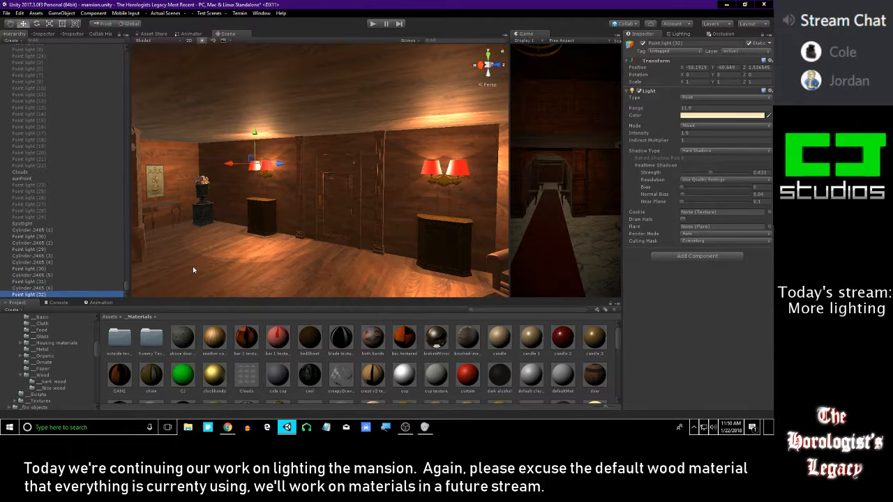
{"action": "key", "text": "shift+Up"}
{"action": "key", "text": "shift+Up"}
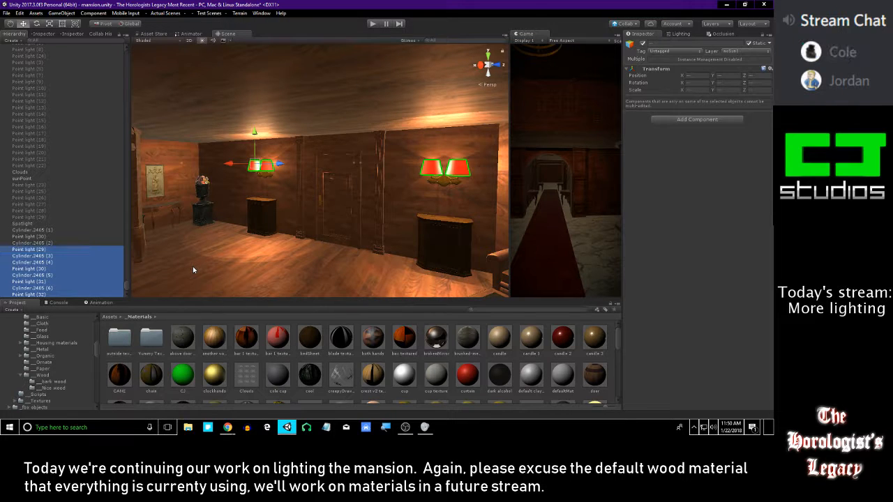
{"action": "mouse_move", "coordinate": [254, 133]}
{"action": "left_mouse_down"}
{"action": "mouse_move", "coordinate": [257, 119]}
{"action": "mouse_move", "coordinate": [256, 135]}
{"action": "mouse_move", "coordinate": [249, 133]}
{"action": "left_mouse_up"}
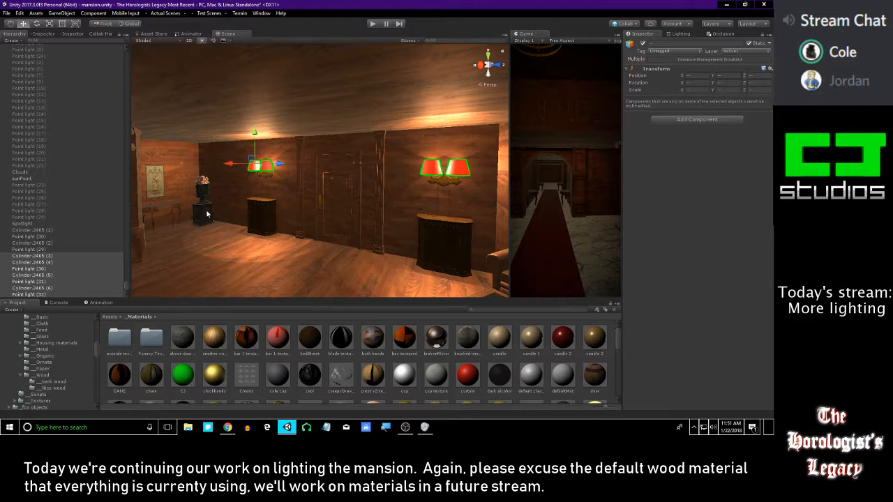
Try to adjust the height of the point lights alone, without their lampshades
{"action": "left_click", "coordinate": [42, 295]}
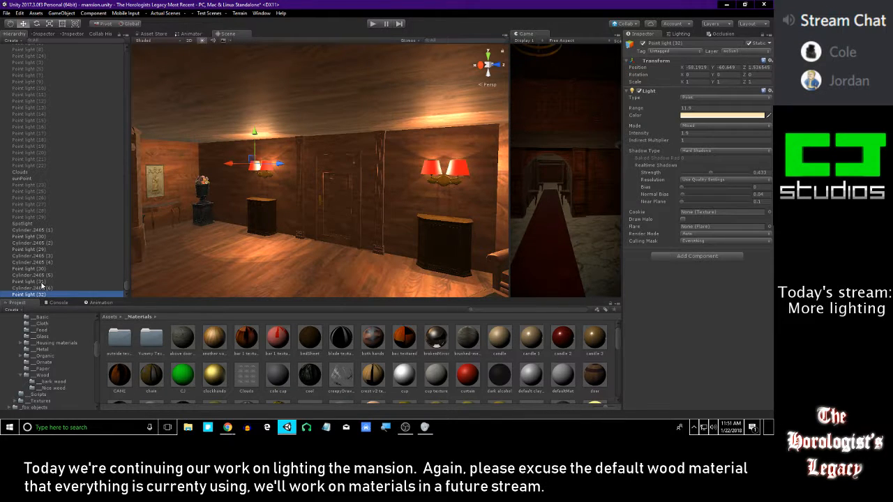
{"action": "mouse_move", "coordinate": [252, 136]}
{"action": "left_mouse_down"}
{"action": "mouse_move", "coordinate": [249, 154]}
{"action": "mouse_move", "coordinate": [246, 138]}
{"action": "left_mouse_up"}
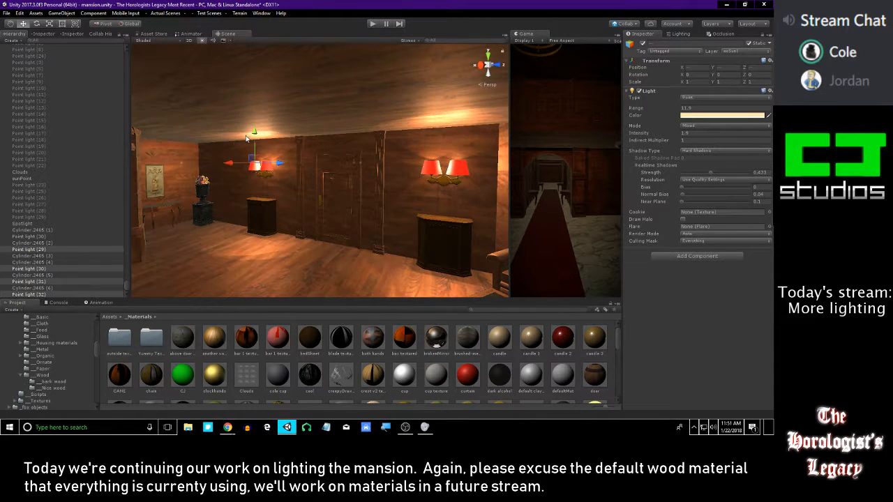
{"action": "left_click", "coordinate": [44, 238]}
{"action": "mouse_move", "coordinate": [256, 133]}
{"action": "left_mouse_down"}
{"action": "mouse_move", "coordinate": [256, 142]}
{"action": "mouse_move", "coordinate": [256, 132]}
{"action": "left_mouse_up"}
Check which lamp Point light (32), (31), (30) and (29) each belong to
{"action": "left_click", "coordinate": [44, 294]}
{"action": "right_click_drag", "start_coordinate": [279, 195], "coordinate": [314, 194]}
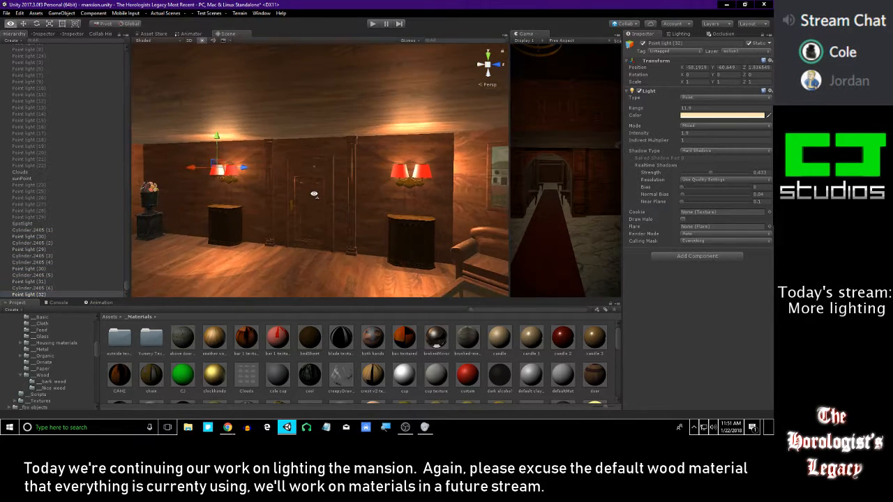
{"action": "left_click", "coordinate": [48, 282]}
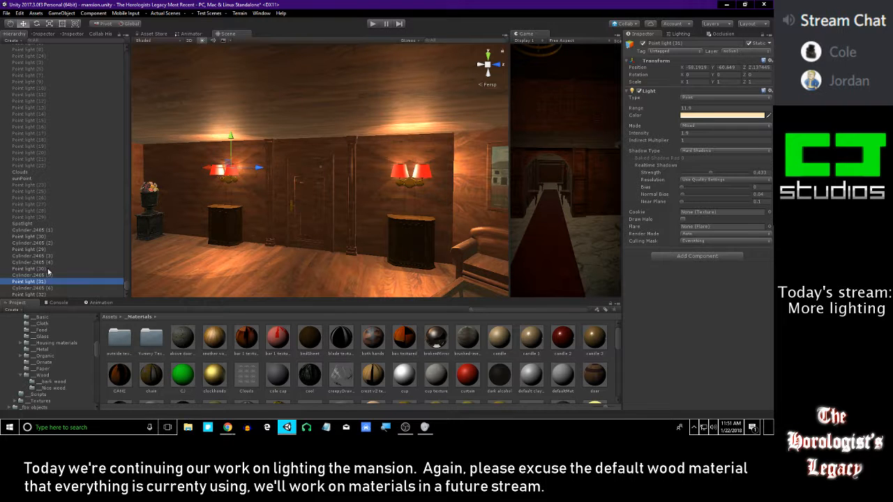
{"action": "left_click", "coordinate": [48, 269]}
{"action": "left_click", "coordinate": [42, 250]}
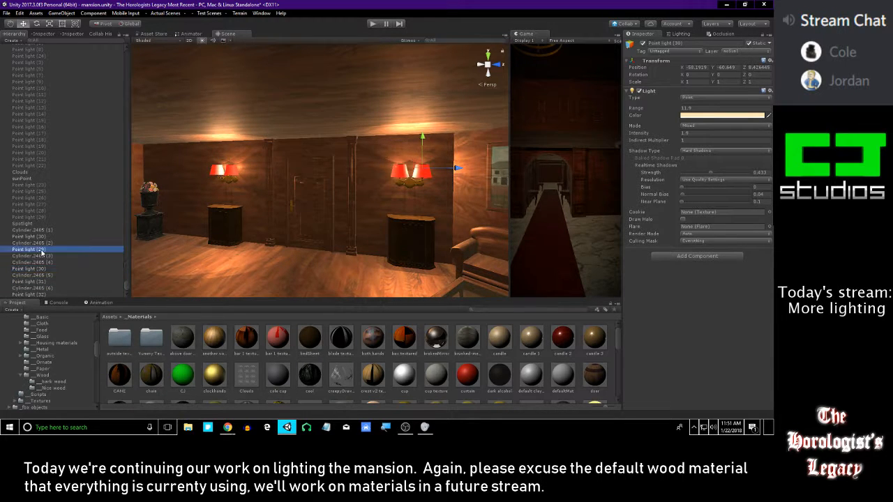
{"action": "right_click_drag", "start_coordinate": [239, 234], "coordinate": [195, 241]}
Select the four point lights of the two wall sconces and raise them slightly to a Y position of -60.62
{"action": "left_click", "coordinate": [35, 237]}
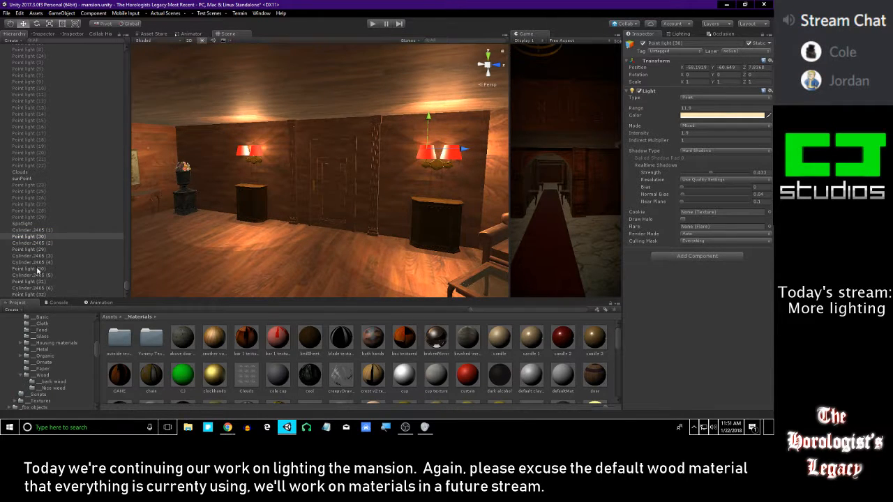
{"action": "left_click", "coordinate": [38, 269], "text": "ctrl"}
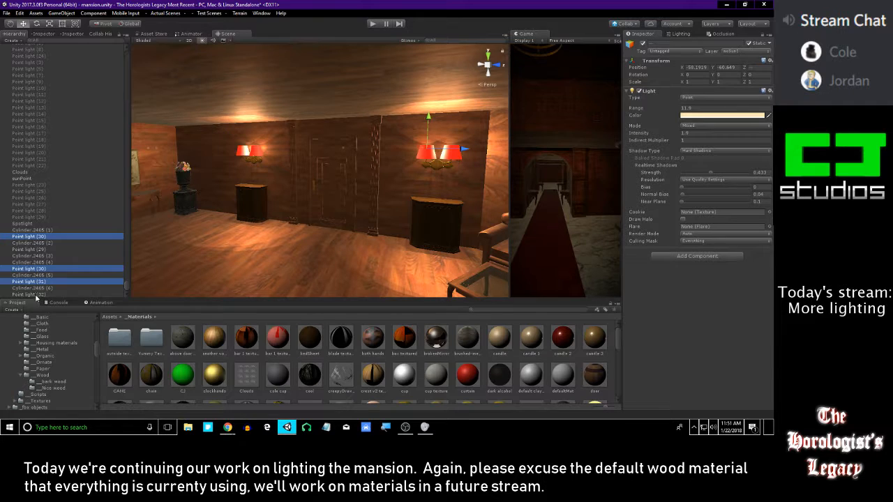
{"action": "right_click_drag", "start_coordinate": [307, 240], "coordinate": [311, 227]}
{"action": "right_click_drag", "start_coordinate": [297, 221], "coordinate": [291, 217]}
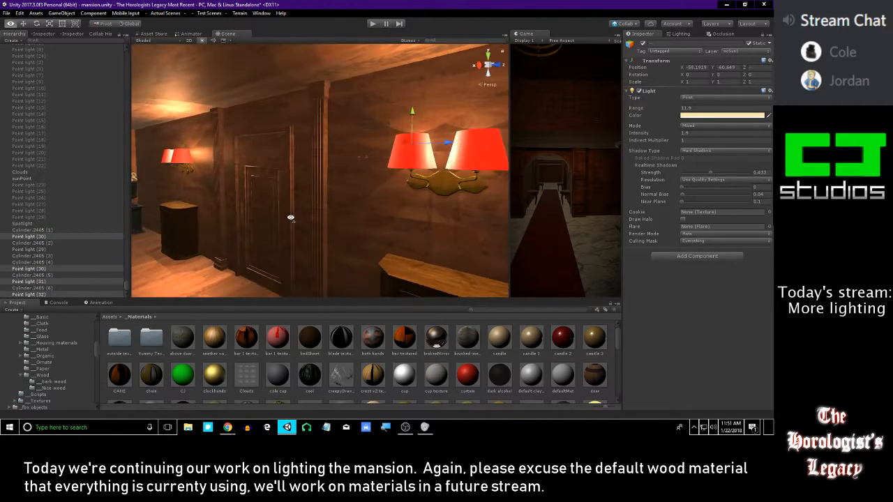
{"action": "mouse_move", "coordinate": [411, 124]}
{"action": "right_mouse_down"}
{"action": "mouse_move", "coordinate": [399, 129]}
{"action": "mouse_move", "coordinate": [405, 126]}
{"action": "right_mouse_up"}
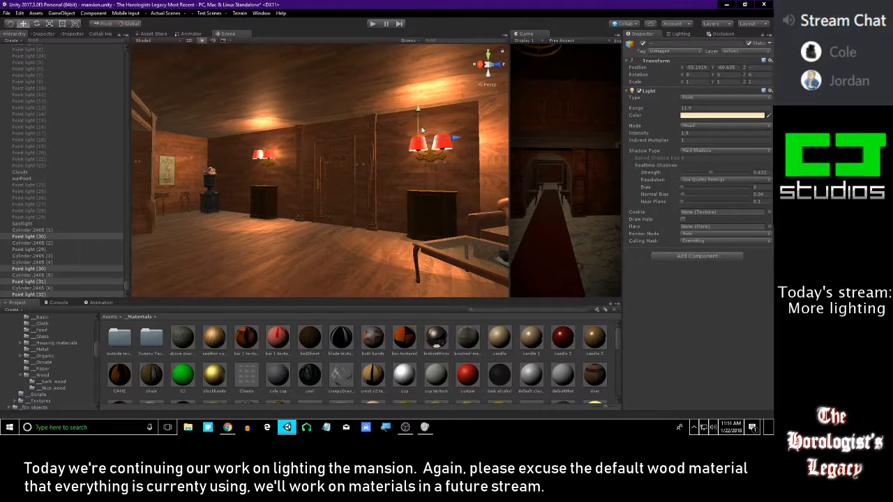
{"action": "left_click_drag", "start_coordinate": [419, 117], "coordinate": [419, 117]}
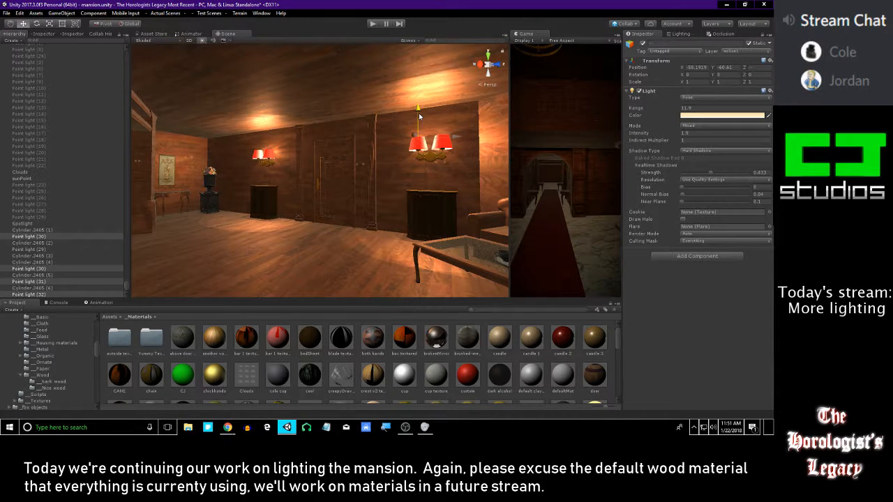
{"action": "right_click_drag", "start_coordinate": [415, 120], "coordinate": [409, 138]}
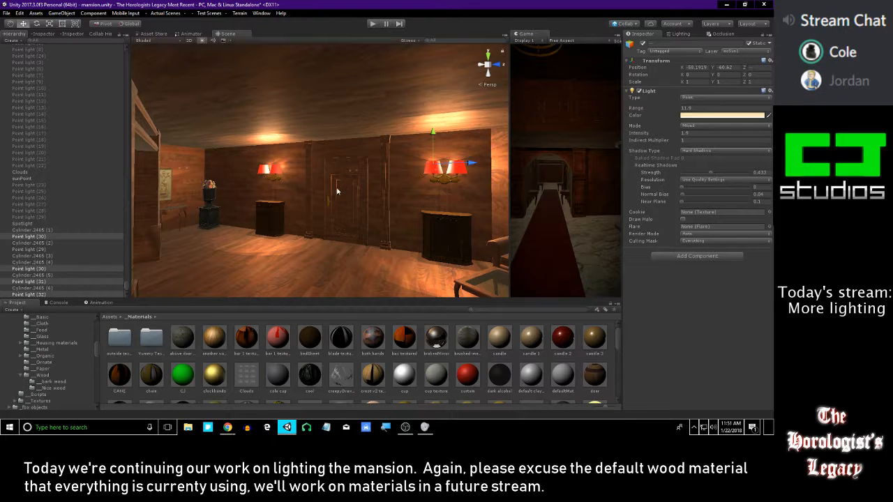
Clear the selection and duplicate the Spotlight of the picture light above the framed landscape painting
{"action": "right_click_drag", "start_coordinate": [358, 171], "coordinate": [193, 186]}
{"action": "left_click", "coordinate": [365, 244]}
{"action": "right_click_drag", "start_coordinate": [365, 244], "coordinate": [314, 152]}
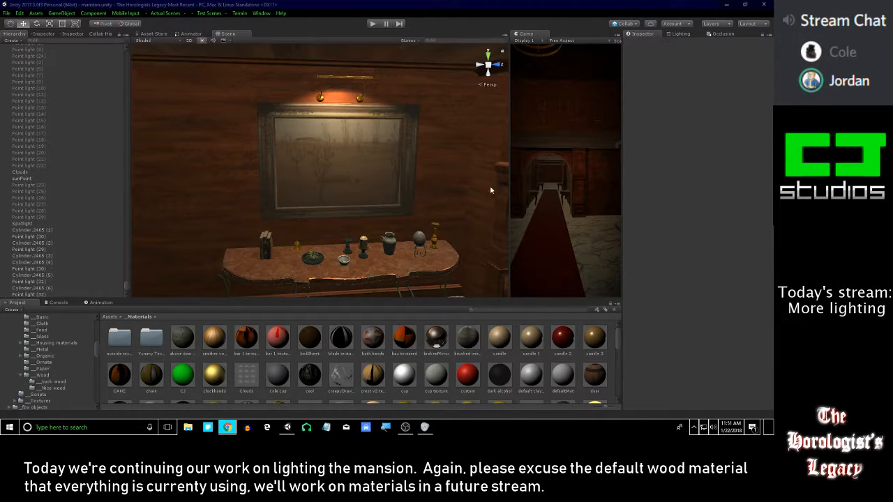
{"action": "right_click_drag", "start_coordinate": [468, 182], "coordinate": [428, 176]}
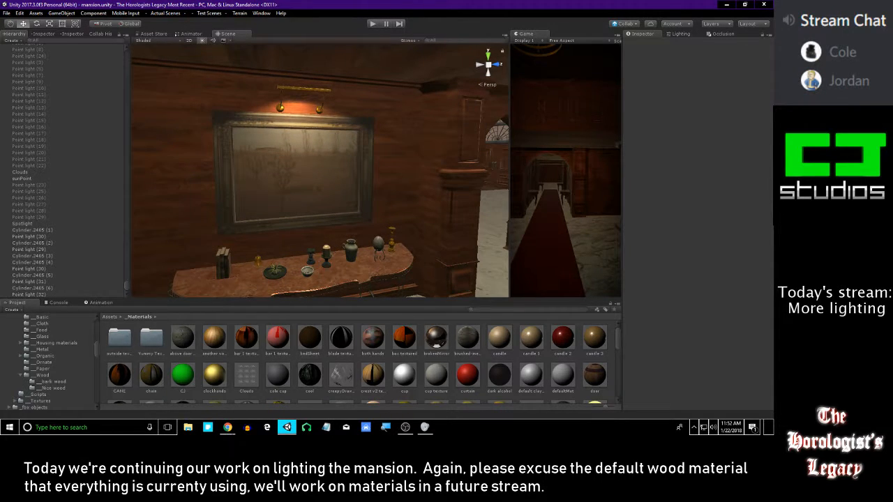
{"action": "right_click_drag", "start_coordinate": [373, 154], "coordinate": [343, 115]}
{"action": "key", "text": "w"}
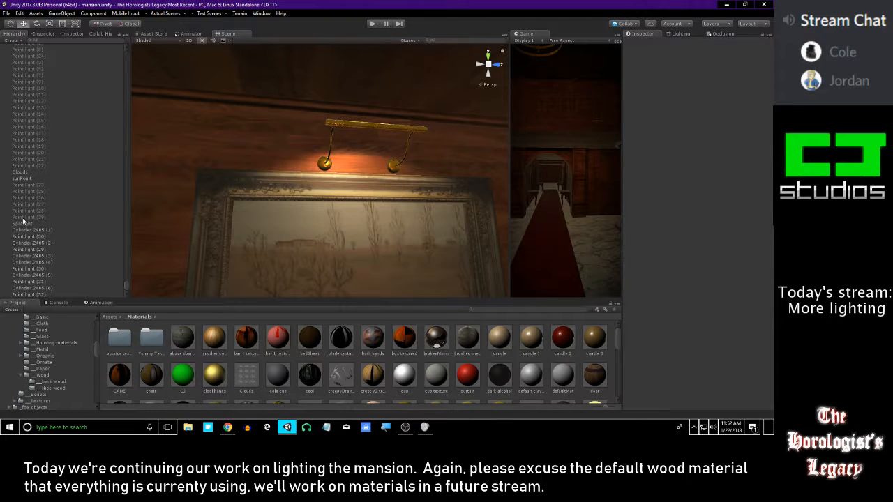
{"action": "double_click", "coordinate": [23, 222]}
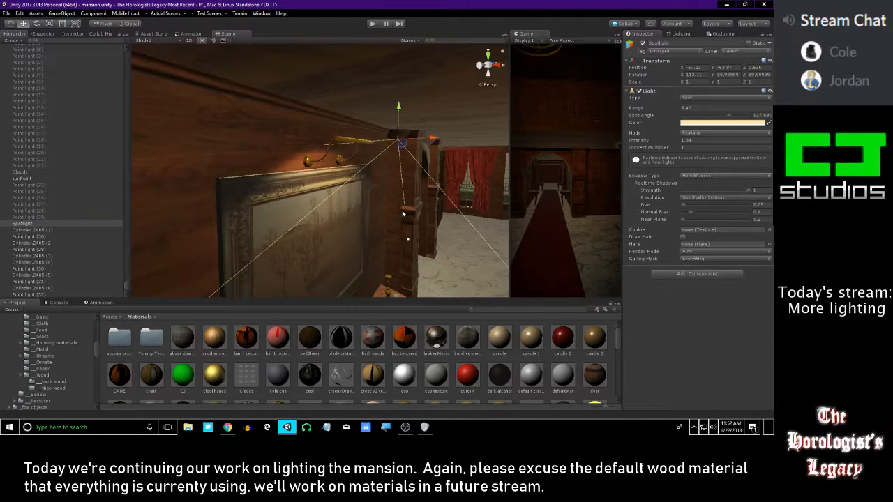
{"action": "key", "text": "ctrl+d"}
{"action": "right_click_drag", "start_coordinate": [403, 214], "coordinate": [410, 191]}
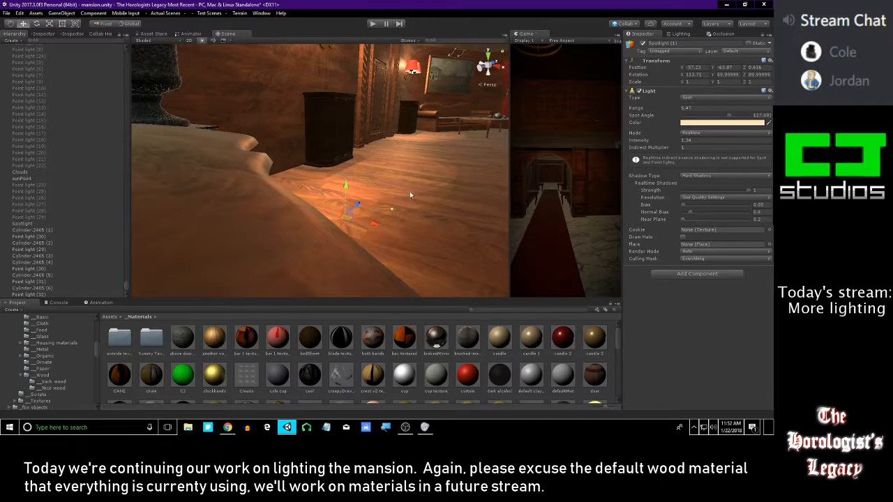
Move the duplicated spotlight up and across the room towards the landscape painting above the sofa
{"action": "right_click_drag", "start_coordinate": [470, 186], "coordinate": [272, 179]}
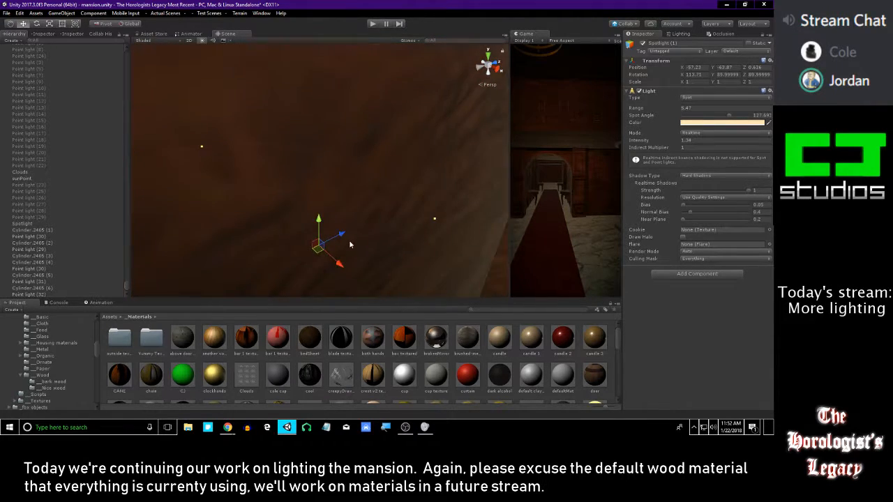
{"action": "right_click_drag", "start_coordinate": [351, 245], "coordinate": [371, 242]}
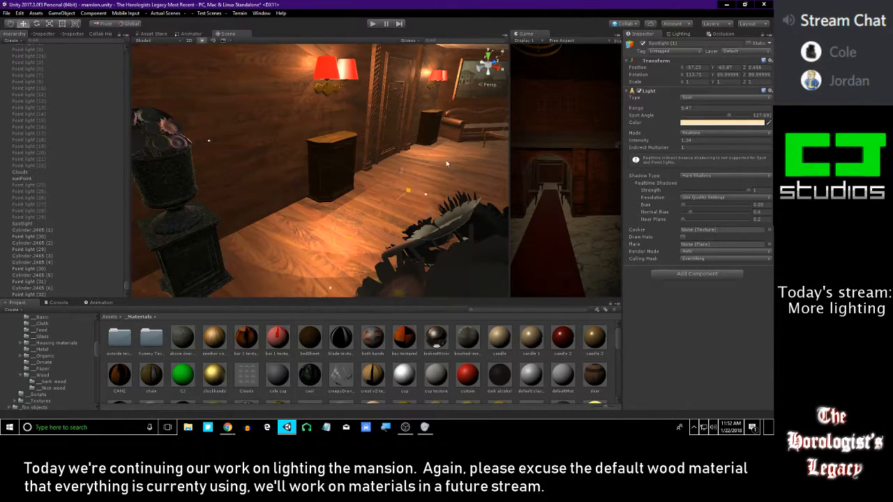
{"action": "left_click_drag", "start_coordinate": [436, 91], "coordinate": [433, 71]}
{"action": "key", "text": "w"}
{"action": "right_click_drag", "start_coordinate": [427, 87], "coordinate": [365, 198]}
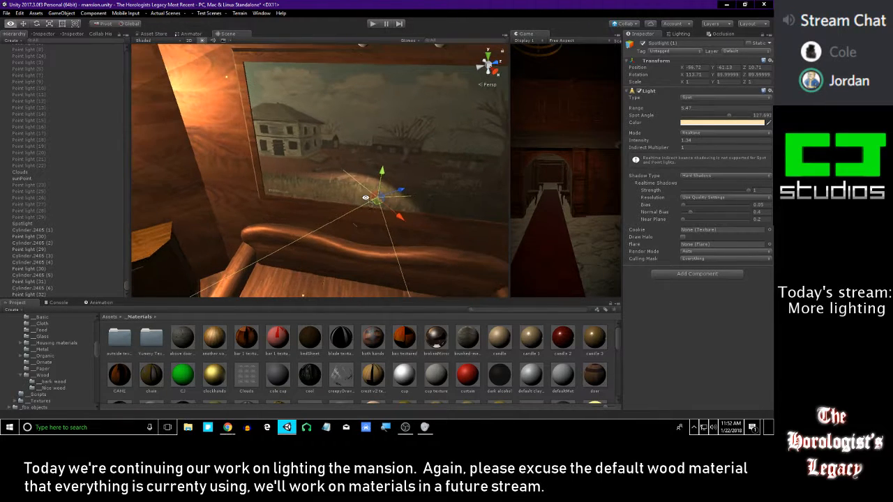
Undo the last shift of the duplicated spotlight and try turning it about its vertical axis
{"action": "left_click_drag", "start_coordinate": [382, 224], "coordinate": [414, 232]}
{"action": "key", "text": "ctrl+z"}
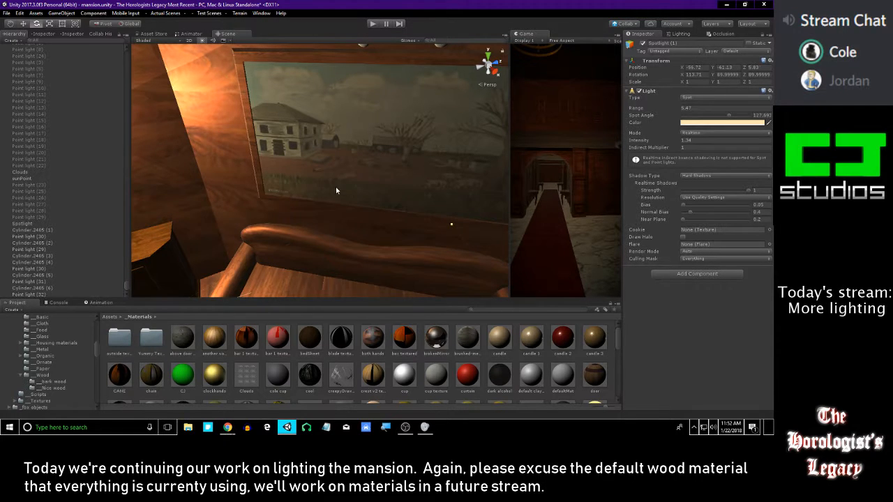
{"action": "key", "text": "f"}
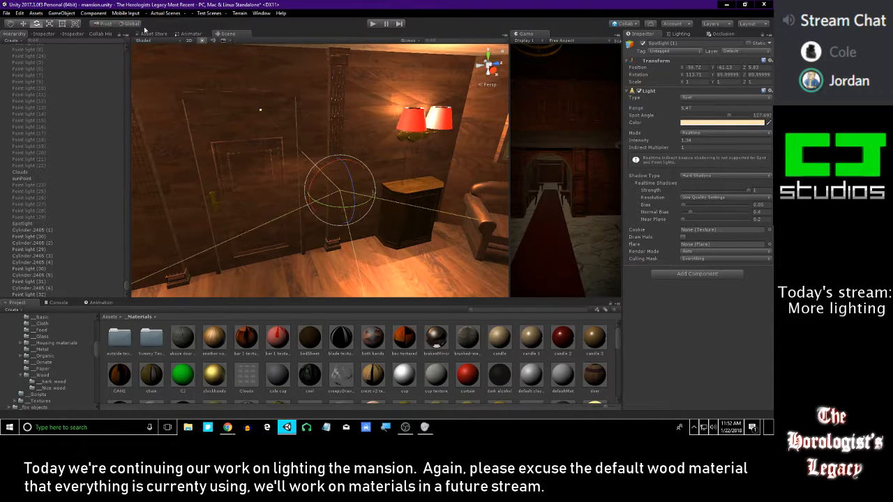
{"action": "right_click_drag", "start_coordinate": [343, 214], "coordinate": [325, 211]}
{"action": "right_click_drag", "start_coordinate": [344, 149], "coordinate": [446, 131]}
{"action": "right_click_drag", "start_coordinate": [380, 134], "coordinate": [299, 199]}
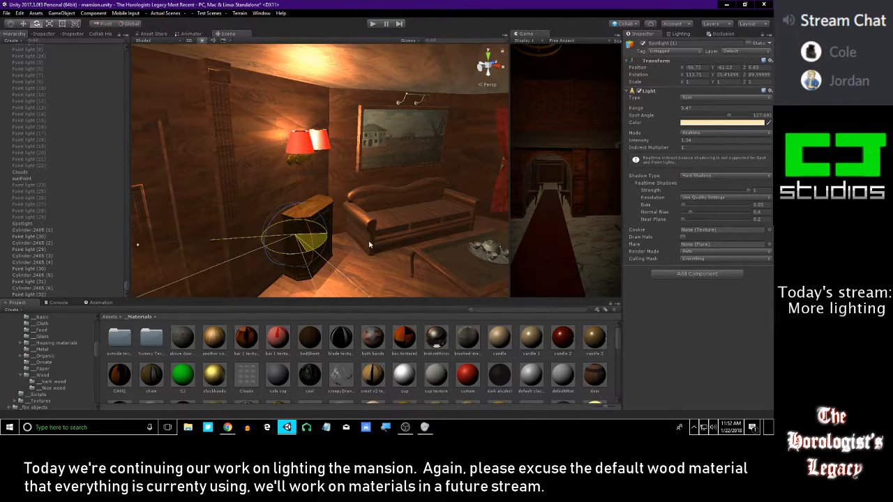
{"action": "right_click_drag", "start_coordinate": [362, 205], "coordinate": [249, 175]}
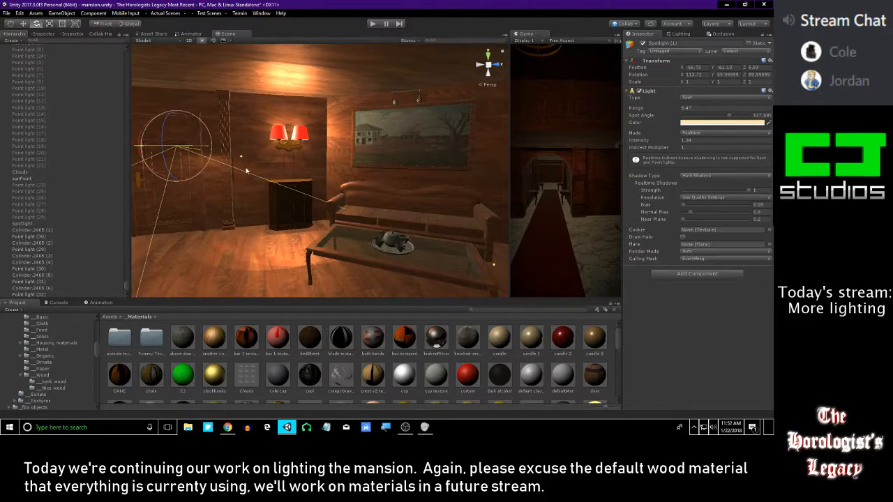
Place the duplicated spotlight at the picture light above the sofa painting, at Y -59.83 and Z 10.834
{"action": "left_click_drag", "start_coordinate": [207, 148], "coordinate": [491, 132]}
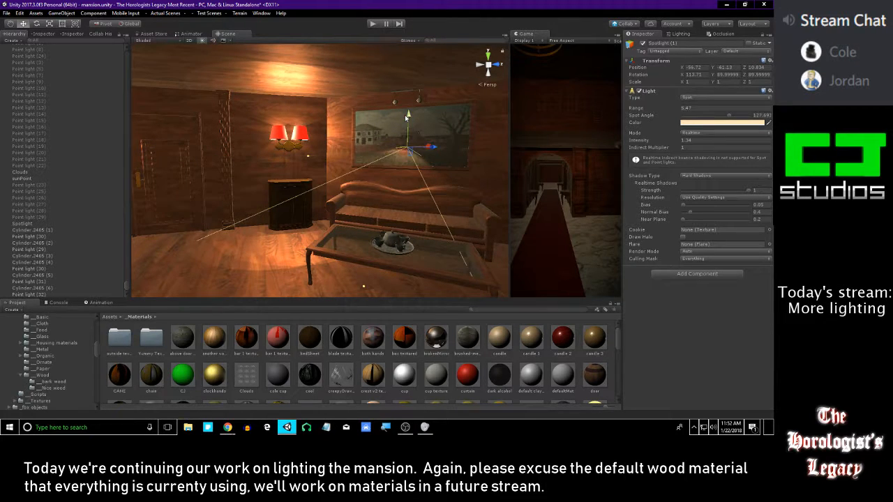
{"action": "left_click_drag", "start_coordinate": [406, 118], "coordinate": [409, 71]}
{"action": "mouse_move", "coordinate": [408, 81]}
{"action": "right_mouse_down"}
{"action": "mouse_move", "coordinate": [419, 104]}
{"action": "mouse_move", "coordinate": [466, 88]}
{"action": "mouse_move", "coordinate": [463, 118]}
{"action": "mouse_move", "coordinate": [391, 143]}
{"action": "right_mouse_up"}
Turn the duplicated spotlight at the sofa painting to a Y rotation of 127.399
{"action": "key", "text": "e"}
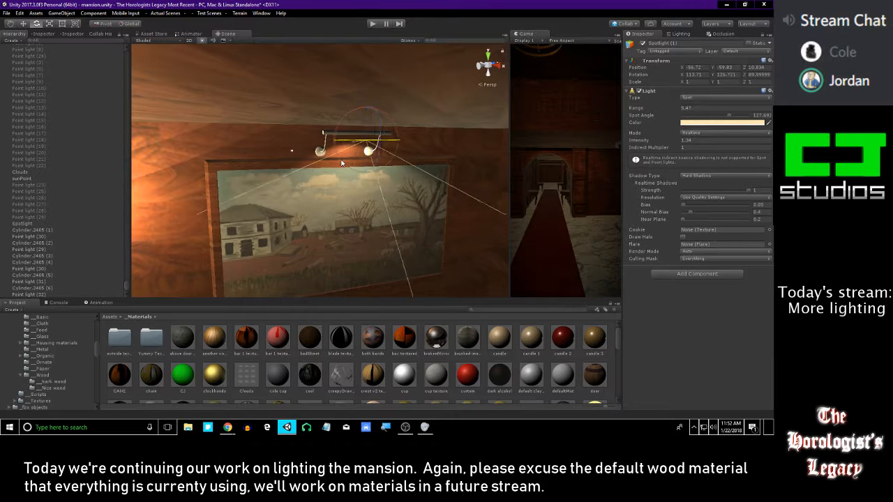
{"action": "left_click_drag", "start_coordinate": [336, 166], "coordinate": [337, 166]}
{"action": "key", "text": "s"}
{"action": "mouse_move", "coordinate": [337, 166]}
{"action": "right_mouse_down"}
{"action": "mouse_move", "coordinate": [325, 184]}
{"action": "mouse_move", "coordinate": [335, 145]}
{"action": "right_mouse_up"}
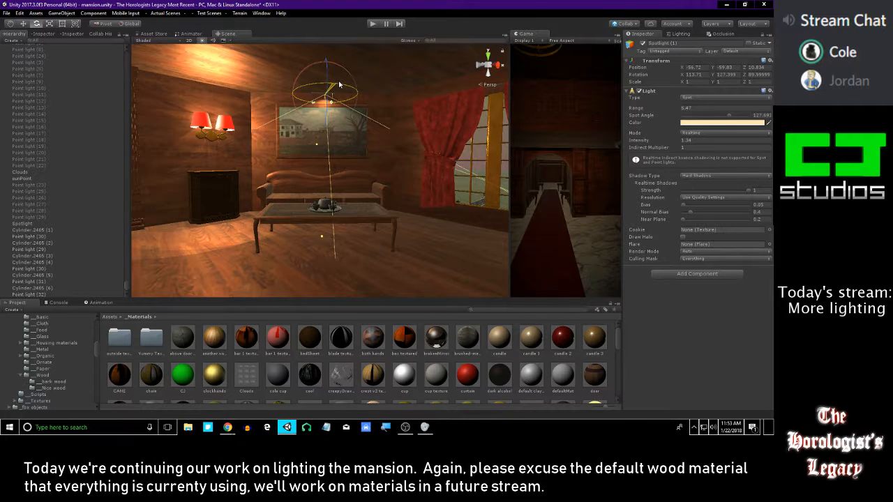
Fine-tune the spotlight along its local axes at the sofa painting's fixture to X -56.65, Y -59.87, Z 10.779
{"action": "key", "text": "w"}
{"action": "mouse_move", "coordinate": [335, 118]}
{"action": "right_mouse_down"}
{"action": "mouse_move", "coordinate": [370, 146]}
{"action": "mouse_move", "coordinate": [430, 142]}
{"action": "mouse_move", "coordinate": [371, 143]}
{"action": "right_mouse_up"}
{"action": "key", "text": "a"}
{"action": "key", "text": "s"}
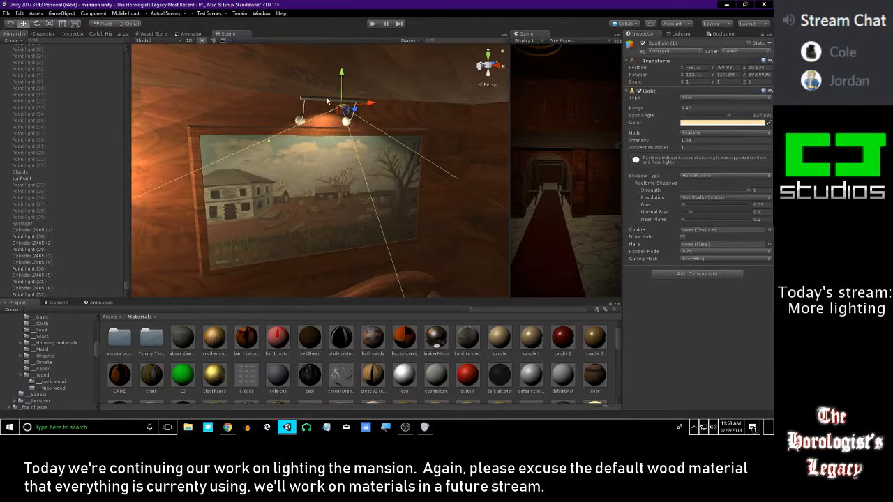
{"action": "key", "text": "d"}
{"action": "right_click_drag", "start_coordinate": [356, 116], "coordinate": [254, 117]}
{"action": "left_click_drag", "start_coordinate": [299, 121], "coordinate": [312, 129]}
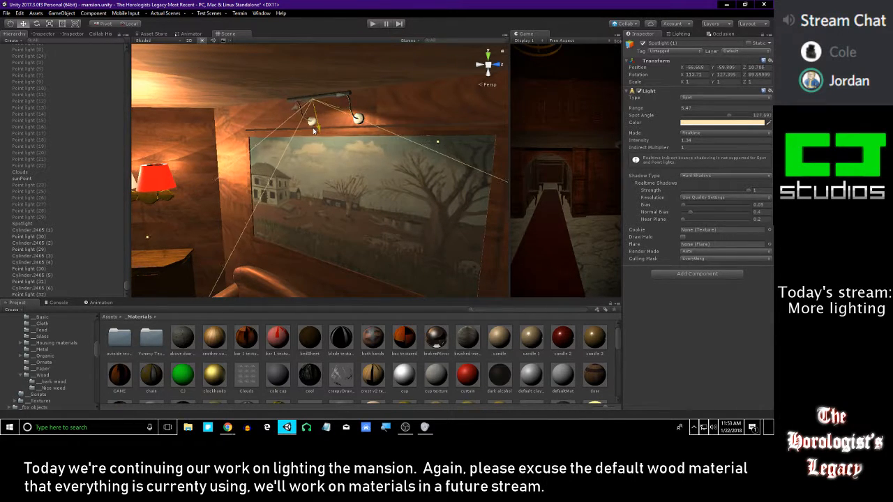
{"action": "mouse_move", "coordinate": [318, 136]}
{"action": "right_mouse_down"}
{"action": "mouse_move", "coordinate": [290, 137]}
{"action": "mouse_move", "coordinate": [278, 213]}
{"action": "mouse_move", "coordinate": [284, 131]}
{"action": "mouse_move", "coordinate": [328, 112]}
{"action": "mouse_move", "coordinate": [331, 133]}
{"action": "mouse_move", "coordinate": [556, 166]}
{"action": "mouse_move", "coordinate": [566, 146]}
{"action": "right_mouse_up"}
Clear the selection and examine the room's lighting around the sofa painting, the curtained window and the floor lamp
{"action": "key", "text": "s"}
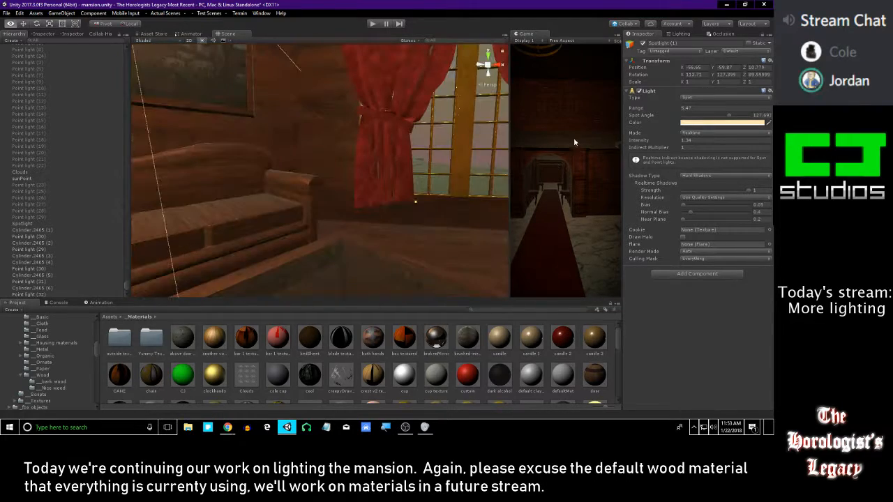
{"action": "mouse_move", "coordinate": [460, 156]}
{"action": "right_mouse_down"}
{"action": "mouse_move", "coordinate": [427, 42]}
{"action": "mouse_move", "coordinate": [438, 185]}
{"action": "mouse_move", "coordinate": [467, 190]}
{"action": "mouse_move", "coordinate": [450, 62]}
{"action": "right_mouse_up"}
{"action": "right_click_drag", "start_coordinate": [426, 423], "coordinate": [456, 366]}
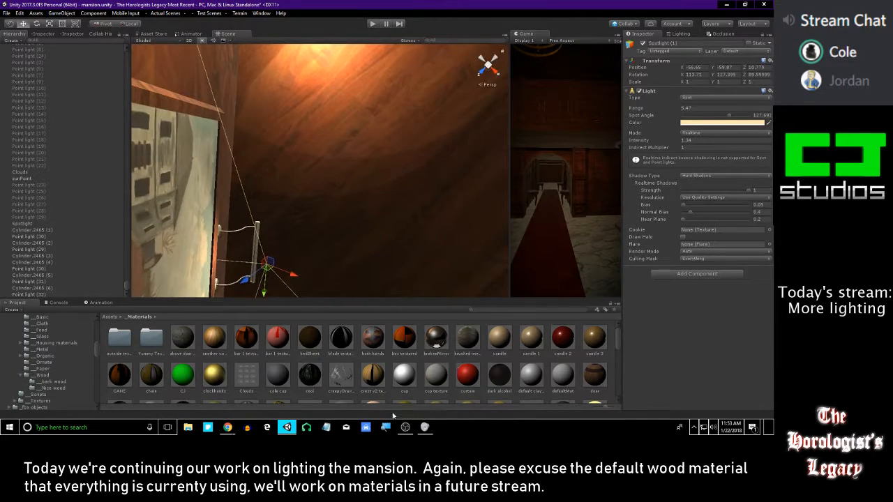
{"action": "right_click_drag", "start_coordinate": [347, 297], "coordinate": [49, 80]}
{"action": "key", "text": "s"}
{"action": "left_click", "coordinate": [455, 362]}
{"action": "key", "text": "s"}
{"action": "right_click_drag", "start_coordinate": [439, 219], "coordinate": [346, 171]}
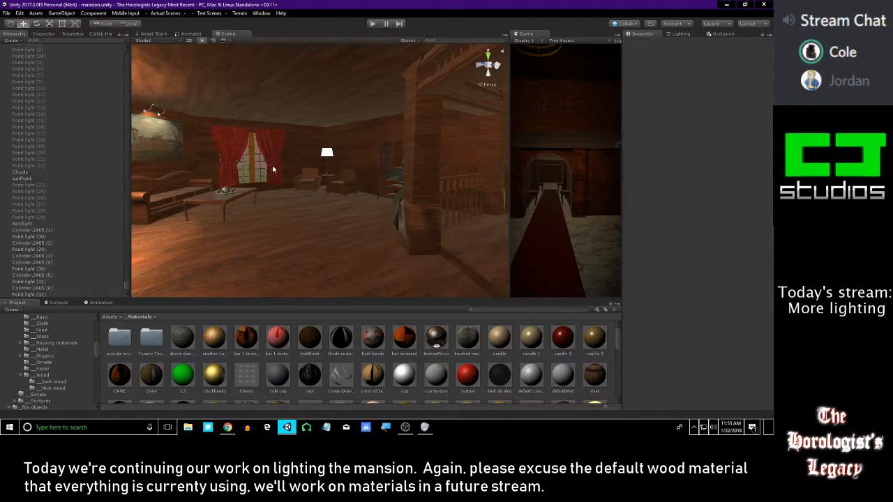
{"action": "right_click_drag", "start_coordinate": [273, 169], "coordinate": [320, 175]}
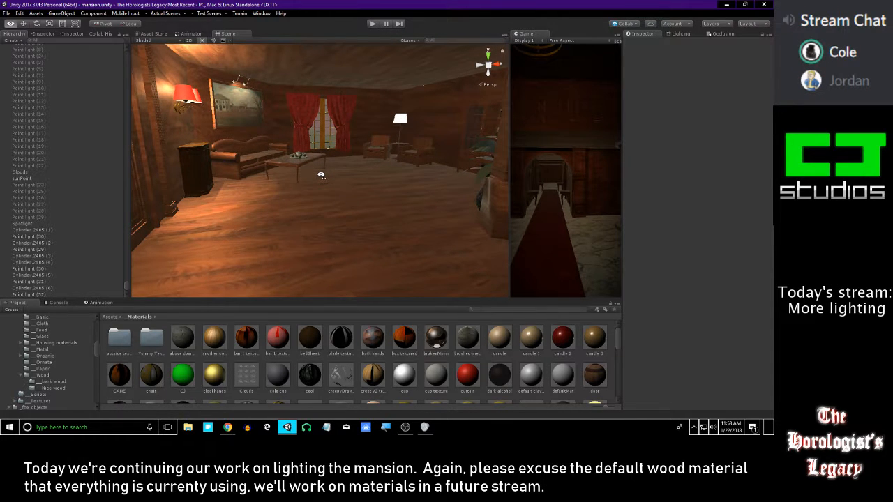
{"action": "right_click_drag", "start_coordinate": [321, 174], "coordinate": [257, 183]}
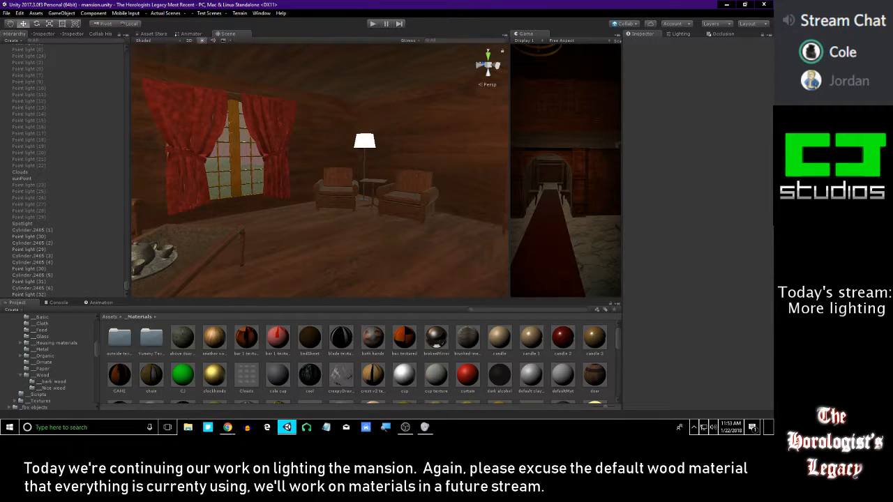
{"action": "left_click", "coordinate": [227, 427]}
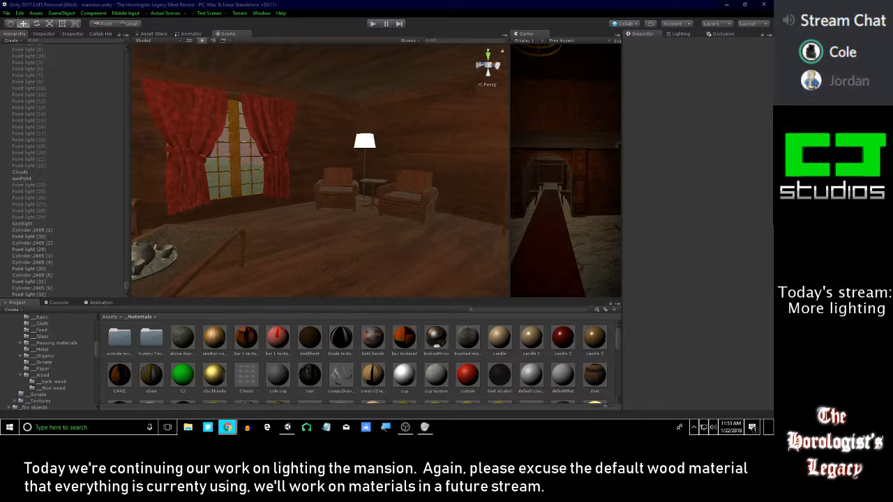
{"action": "right_click_drag", "start_coordinate": [303, 162], "coordinate": [394, 92]}
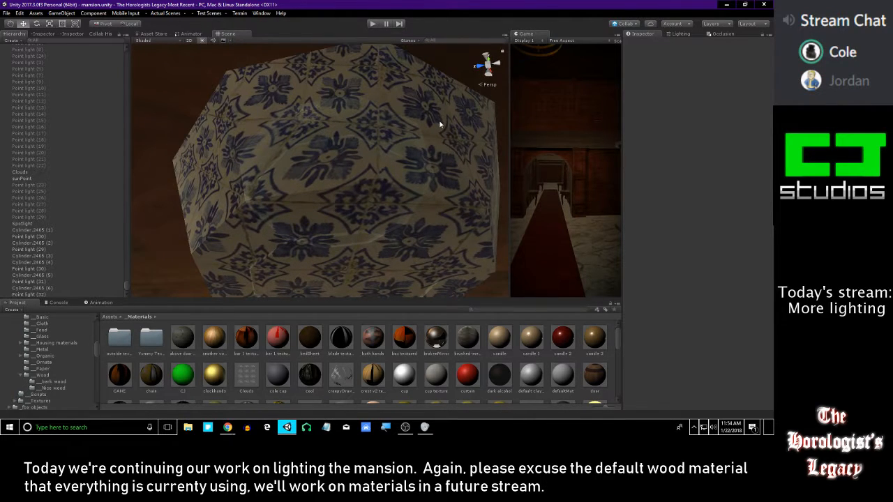
{"action": "right_click_drag", "start_coordinate": [439, 124], "coordinate": [262, 276]}
{"action": "mouse_move", "coordinate": [322, 185]}
{"action": "right_mouse_down"}
{"action": "mouse_move", "coordinate": [355, 198]}
{"action": "mouse_move", "coordinate": [193, 160]}
{"action": "mouse_move", "coordinate": [238, 230]}
{"action": "mouse_move", "coordinate": [401, 126]}
{"action": "mouse_move", "coordinate": [375, 194]}
{"action": "mouse_move", "coordinate": [135, 163]}
{"action": "mouse_move", "coordinate": [387, 173]}
{"action": "mouse_move", "coordinate": [360, 163]}
{"action": "right_mouse_up"}
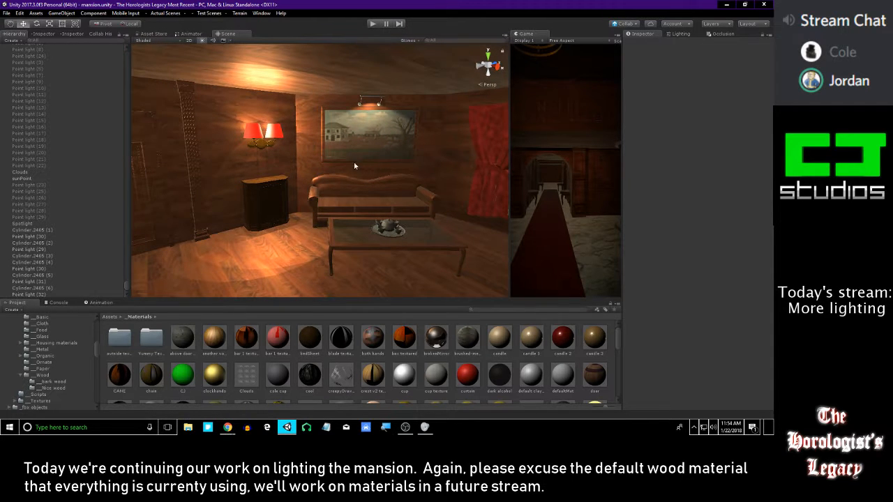
Try duplicating Point light (32) of the wall sconce without its lampshade and moving the copy away
{"action": "left_click", "coordinate": [43, 295]}
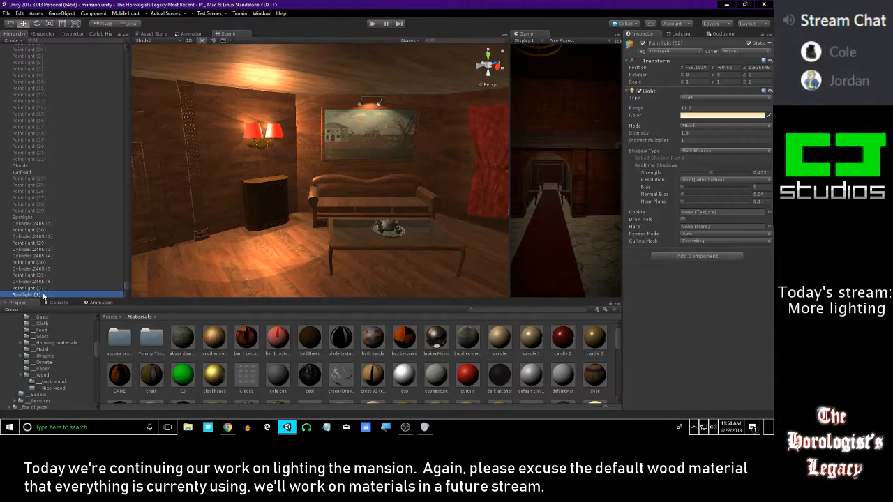
{"action": "right_click_drag", "start_coordinate": [207, 235], "coordinate": [267, 179]}
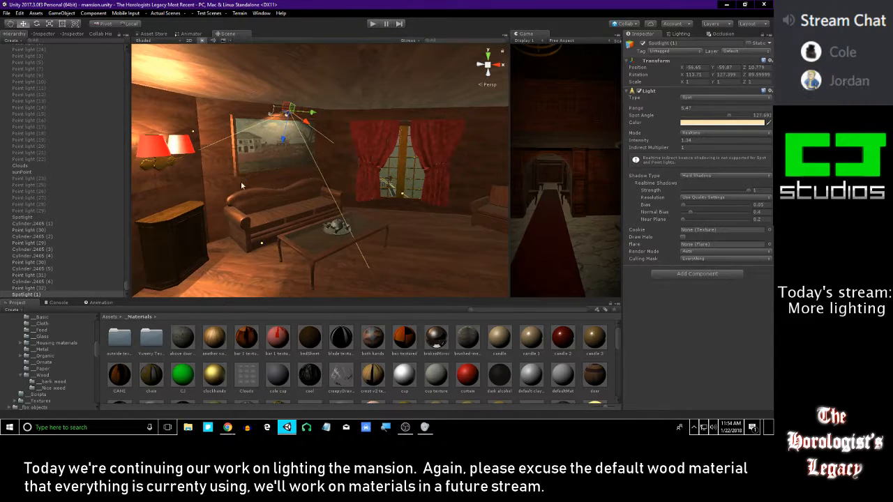
{"action": "double_click", "coordinate": [43, 288]}
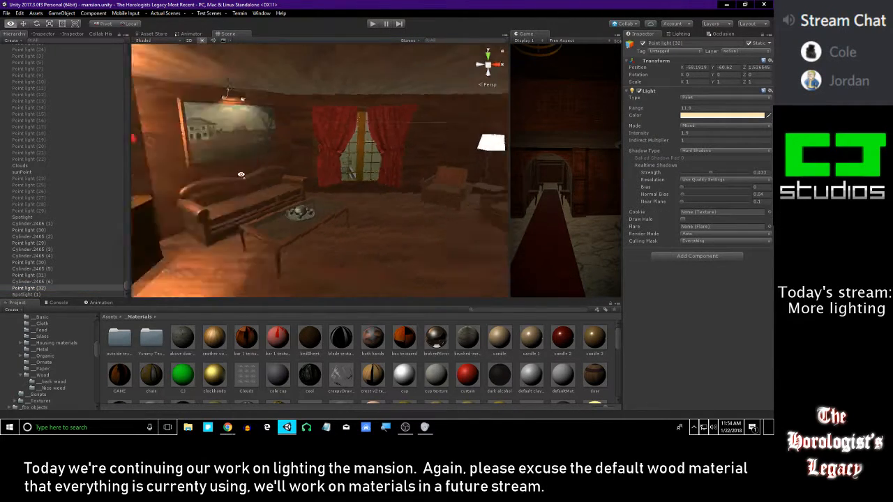
{"action": "right_click_drag", "start_coordinate": [371, 200], "coordinate": [574, 123]}
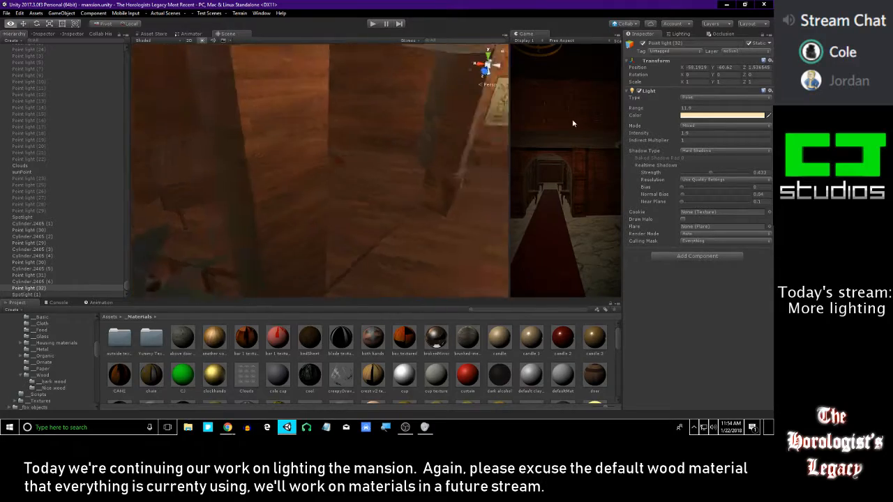
{"action": "scroll", "coordinate": [288, 151], "scroll_direction": "down", "scroll_amount": 10}
{"action": "mouse_move", "coordinate": [288, 151]}
{"action": "right_mouse_down"}
{"action": "mouse_move", "coordinate": [428, 143]}
{"action": "mouse_move", "coordinate": [325, 170]}
{"action": "mouse_move", "coordinate": [277, 153]}
{"action": "right_mouse_up"}
{"action": "key", "text": "ctrl+d"}
{"action": "left_click_drag", "start_coordinate": [355, 131], "coordinate": [411, 133]}
{"action": "key", "text": "ctrl+z"}
{"action": "key", "text": "ctrl+z"}
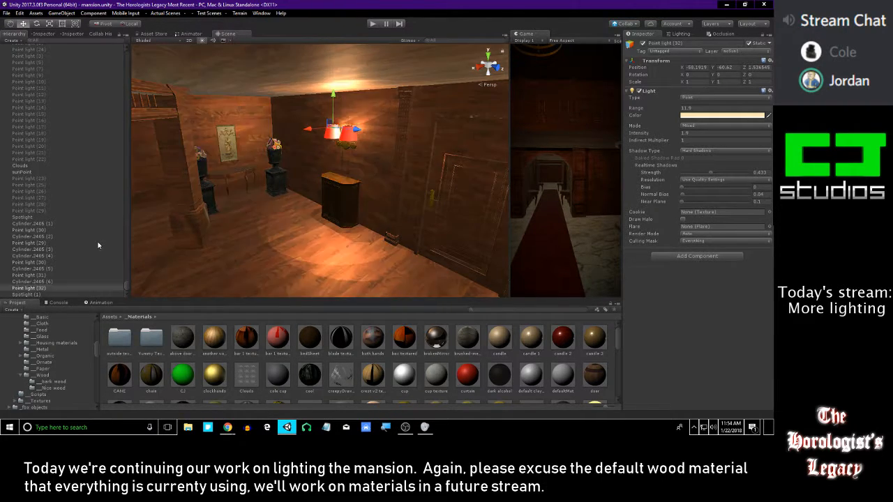
Select the sconce lampshade Cylinder.2465 (6) together with Point light (32) and duplicate both
{"action": "left_click", "coordinate": [48, 281]}
{"action": "left_click", "coordinate": [49, 288], "text": "ctrl"}
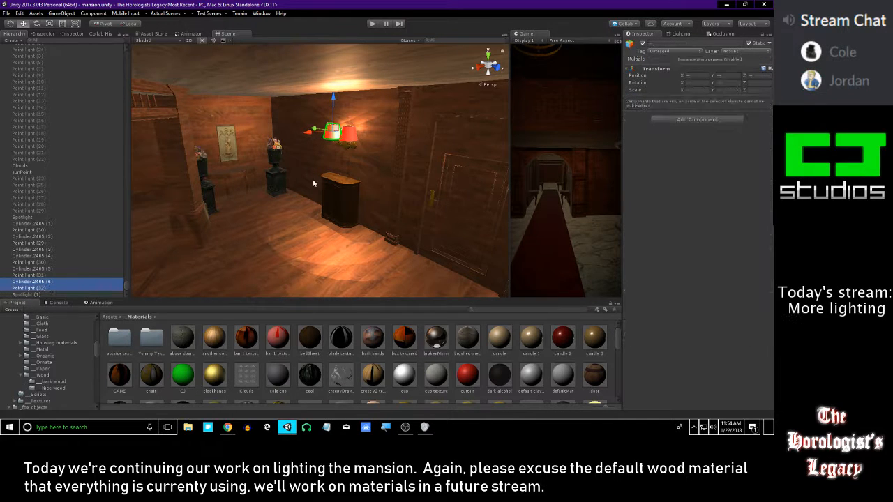
{"action": "key", "text": "ctrl+d"}
Move the duplicated lampshade and point light together across the room to a spot beside the floor lamp
{"action": "left_click_drag", "start_coordinate": [317, 128], "coordinate": [445, 144]}
{"action": "left_click_drag", "start_coordinate": [279, 143], "coordinate": [490, 151], "text": "alt"}
{"action": "right_click_drag", "start_coordinate": [356, 153], "coordinate": [476, 149]}
{"action": "left_click_drag", "start_coordinate": [261, 154], "coordinate": [496, 139]}
{"action": "right_click_drag", "start_coordinate": [279, 157], "coordinate": [349, 167]}
{"action": "key", "text": "w"}
{"action": "left_click_drag", "start_coordinate": [346, 170], "coordinate": [212, 153]}
{"action": "right_click_drag", "start_coordinate": [236, 164], "coordinate": [298, 162]}
{"action": "key", "text": "w"}
{"action": "left_click_drag", "start_coordinate": [293, 218], "coordinate": [347, 216], "text": "alt"}
{"action": "scroll", "coordinate": [358, 223], "scroll_direction": "up", "scroll_amount": 4}
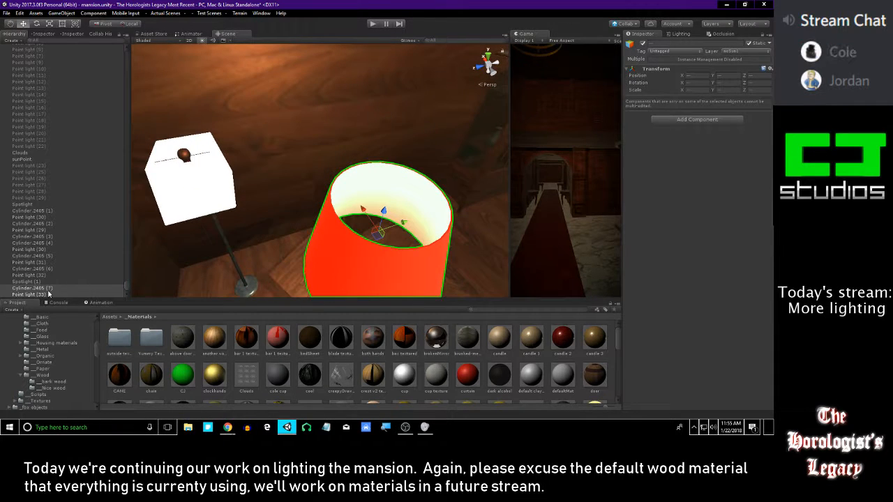
Delete the duplicated red lampshade and select the remaining point light beside the floor lamp's shade
{"action": "left_click", "coordinate": [47, 290]}
{"action": "key", "text": "Delete"}
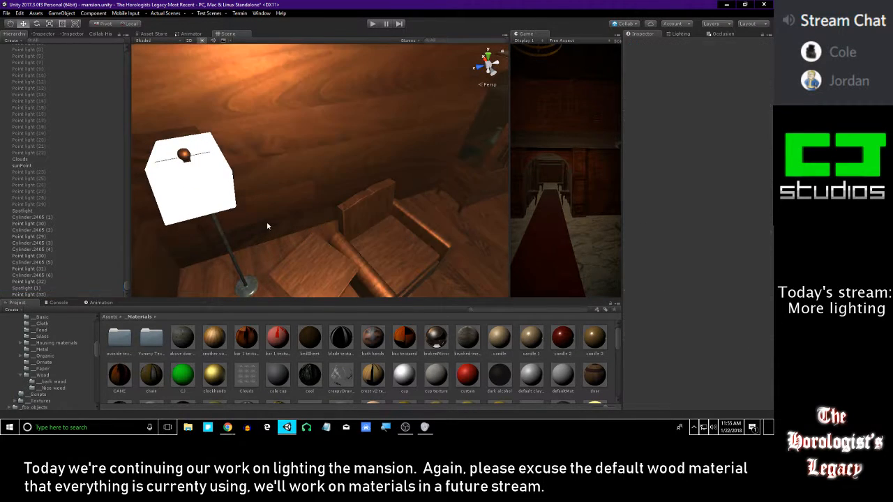
{"action": "double_click", "coordinate": [45, 293]}
{"action": "left_click_drag", "start_coordinate": [311, 155], "coordinate": [249, 180]}
{"action": "right_click_drag", "start_coordinate": [279, 180], "coordinate": [347, 314]}
{"action": "scroll", "coordinate": [312, 182], "scroll_direction": "down", "scroll_amount": 10}
{"action": "key", "text": "f"}
{"action": "left_click_drag", "start_coordinate": [375, 144], "coordinate": [361, 182], "text": "alt"}
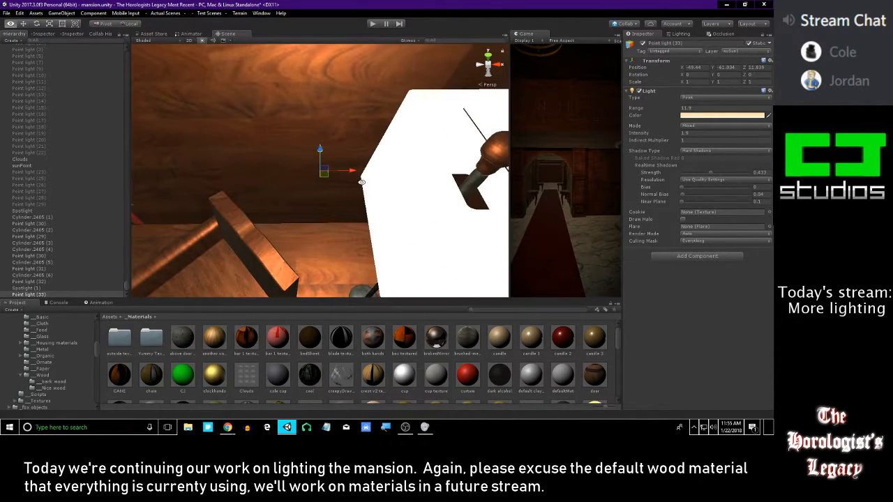
Move the duplicated point light sideways into the floor lamp's shade, to an X position of -48.9929
{"action": "key", "text": "alt+Tab"}
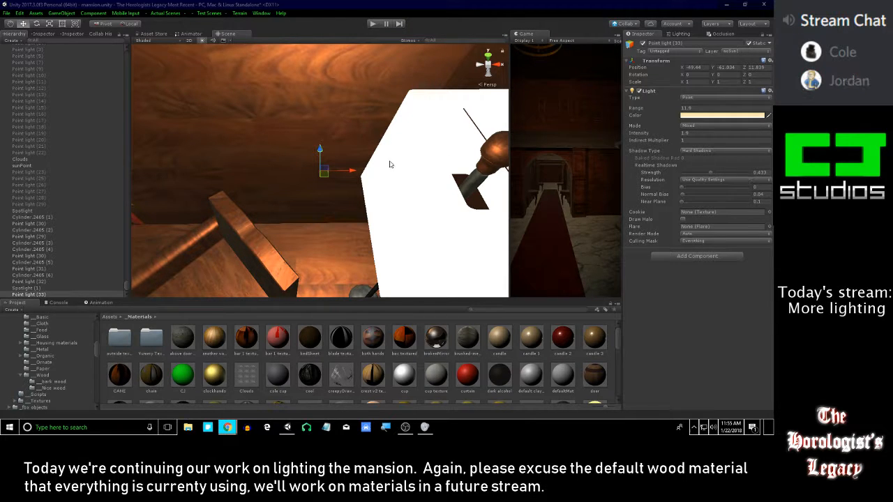
{"action": "left_click_drag", "start_coordinate": [316, 182], "coordinate": [512, 129], "text": "alt"}
{"action": "left_click", "coordinate": [356, 163]}
{"action": "key", "text": "ctrl+z"}
{"action": "right_click_drag", "start_coordinate": [513, 128], "coordinate": [349, 237], "text": "alt"}
{"action": "key", "text": "f"}
{"action": "scroll", "coordinate": [336, 218], "scroll_direction": "down", "scroll_amount": 3}
{"action": "scroll", "coordinate": [336, 217], "scroll_direction": "up", "scroll_amount": 1}
{"action": "scroll", "coordinate": [311, 217], "scroll_direction": "down", "scroll_amount": 1}
{"action": "left_click_drag", "start_coordinate": [311, 217], "coordinate": [382, 144], "text": "alt"}
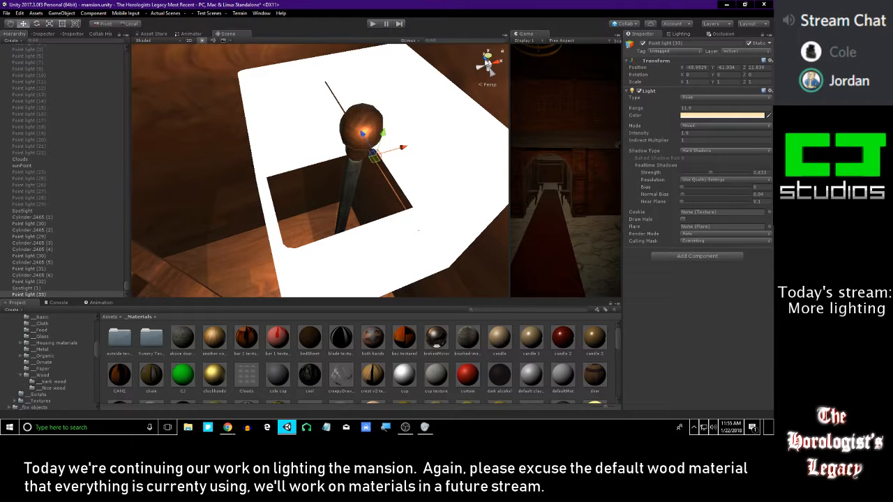
Align the point light with the floor lamp's pole in the top view, at X -48.9627 and Z 11.9326
{"action": "left_click", "coordinate": [489, 60]}
{"action": "middle_click_drag", "start_coordinate": [343, 126], "coordinate": [270, 204]}
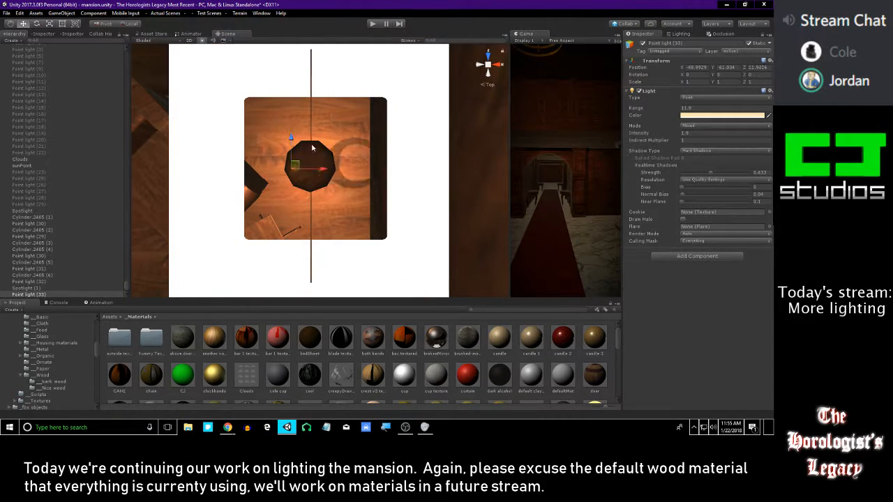
{"action": "left_click_drag", "start_coordinate": [346, 168], "coordinate": [315, 157]}
Lower the floor lamp's point light slightly to a Y position of -61.0786 and check it inside the shade
{"action": "left_click", "coordinate": [480, 65]}
{"action": "scroll", "coordinate": [395, 182], "scroll_direction": "down", "scroll_amount": 6}
{"action": "left_click_drag", "start_coordinate": [383, 162], "coordinate": [259, 172], "text": "alt"}
{"action": "scroll", "coordinate": [342, 179], "scroll_direction": "down", "scroll_amount": 4}
{"action": "scroll", "coordinate": [334, 168], "scroll_direction": "up", "scroll_amount": 6}
{"action": "left_click_drag", "start_coordinate": [413, 134], "coordinate": [320, 245], "text": "alt"}
{"action": "scroll", "coordinate": [334, 199], "scroll_direction": "up", "scroll_amount": 4}
{"action": "scroll", "coordinate": [331, 194], "scroll_direction": "up", "scroll_amount": 3}
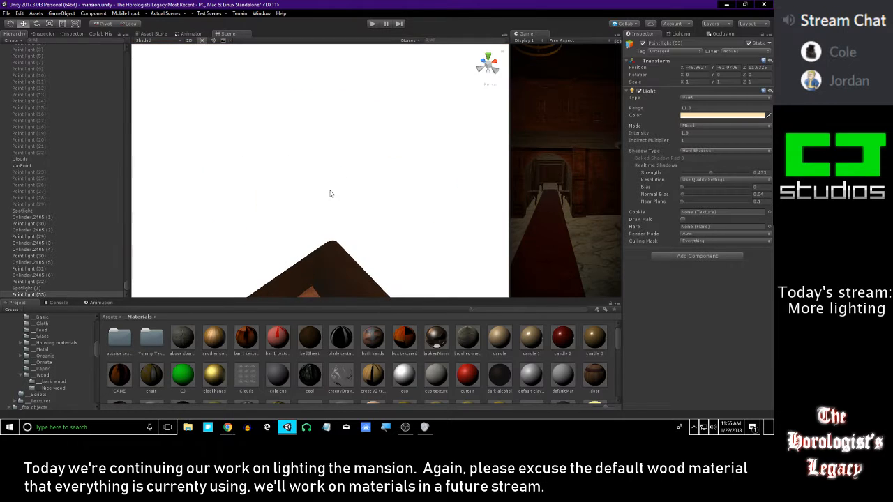
Inspect the cap on the floor lamp's pole and raise the point light's shadow strength to 0.783
{"action": "scroll", "coordinate": [331, 193], "scroll_direction": "down", "scroll_amount": 1}
{"action": "left_click", "coordinate": [331, 186]}
{"action": "left_click_drag", "start_coordinate": [331, 185], "coordinate": [219, 249], "text": "alt"}
{"action": "left_click_drag", "start_coordinate": [354, 214], "coordinate": [538, 201], "text": "alt"}
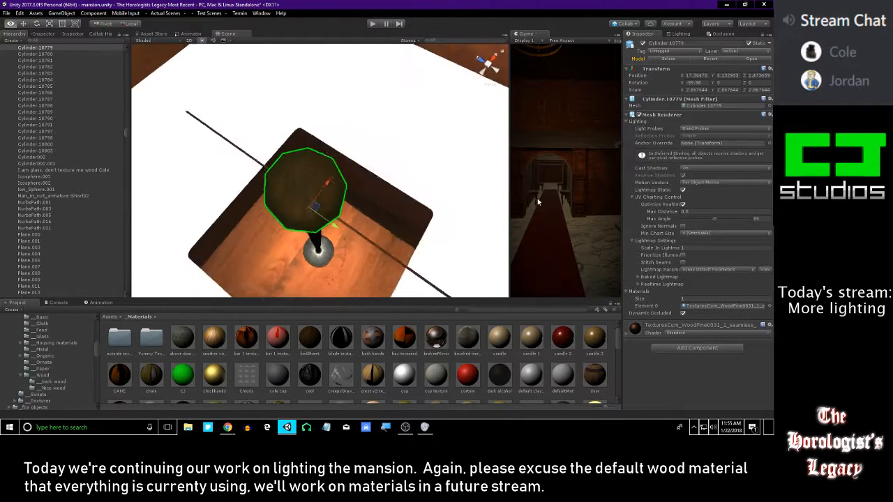
{"action": "left_click", "coordinate": [346, 187]}
{"action": "left_click_drag", "start_coordinate": [710, 173], "coordinate": [733, 174]}
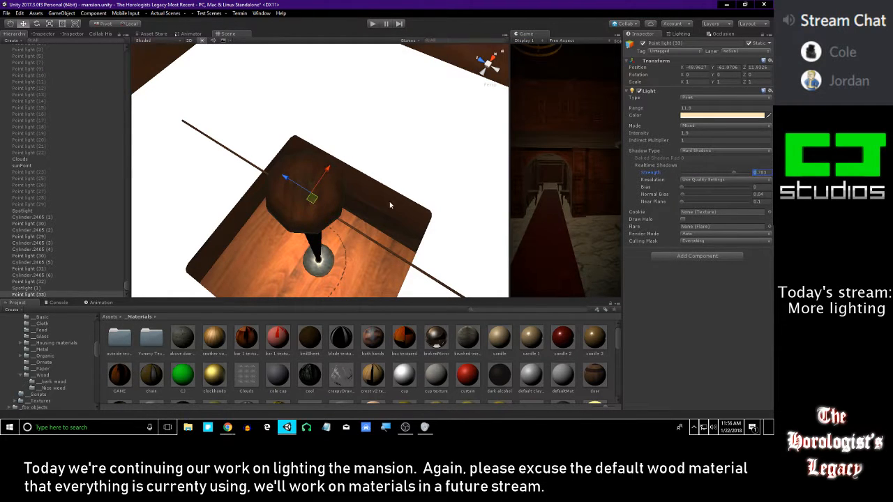
Turn off shadow casting for the round cap on top of the floor lamp's pole
{"action": "left_click", "coordinate": [316, 210]}
{"action": "left_click", "coordinate": [692, 169]}
{"action": "left_click", "coordinate": [703, 179]}
{"action": "right_click_drag", "start_coordinate": [405, 201], "coordinate": [236, 328]}
{"action": "right_click_drag", "start_coordinate": [323, 199], "coordinate": [353, 129]}
{"action": "left_click", "coordinate": [321, 203]}
{"action": "left_click", "coordinate": [692, 170]}
{"action": "left_click", "coordinate": [696, 182]}
{"action": "right_click_drag", "start_coordinate": [318, 184], "coordinate": [304, 168]}
{"action": "key", "text": "s"}
{"action": "left_click", "coordinate": [315, 178]}
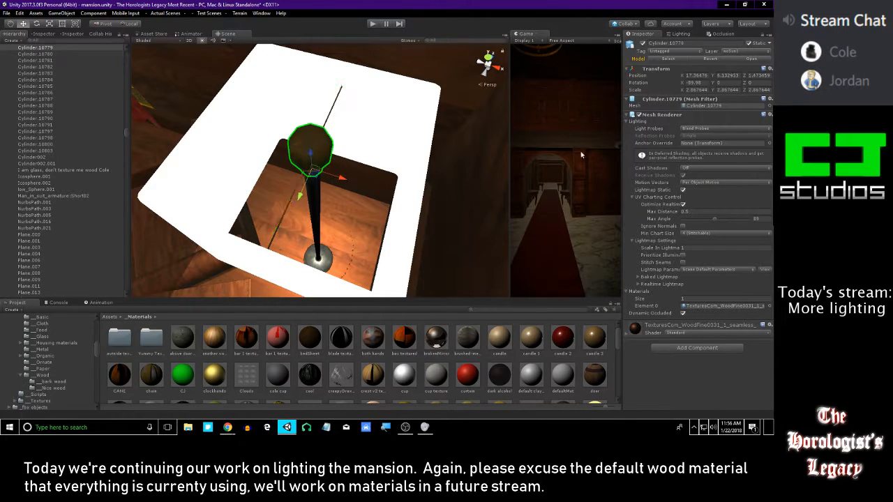
{"action": "left_click", "coordinate": [708, 169]}
{"action": "right_click_drag", "start_coordinate": [361, 201], "coordinate": [300, 194]}
{"action": "key", "text": "w"}
{"action": "left_click", "coordinate": [312, 208]}
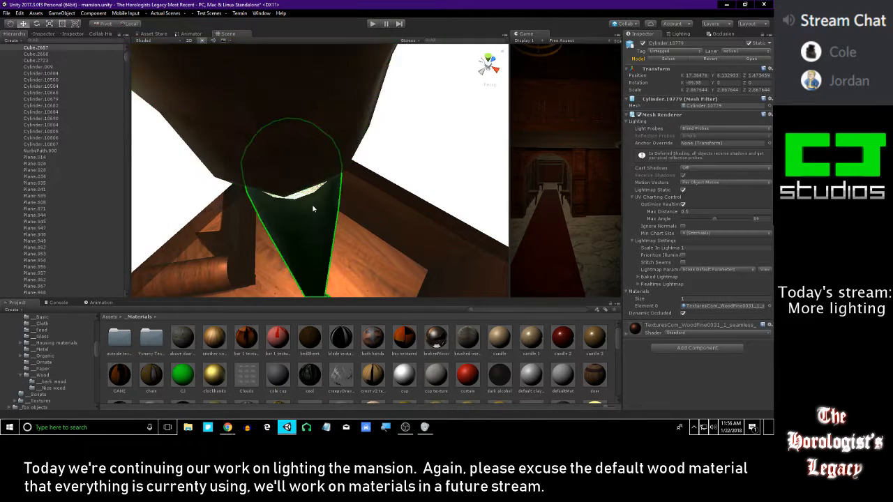
Try turning off shadow casting for the floor lamp's white shade and switch it back on
{"action": "scroll", "coordinate": [312, 208], "scroll_direction": "down", "scroll_amount": 5}
{"action": "left_click", "coordinate": [373, 119]}
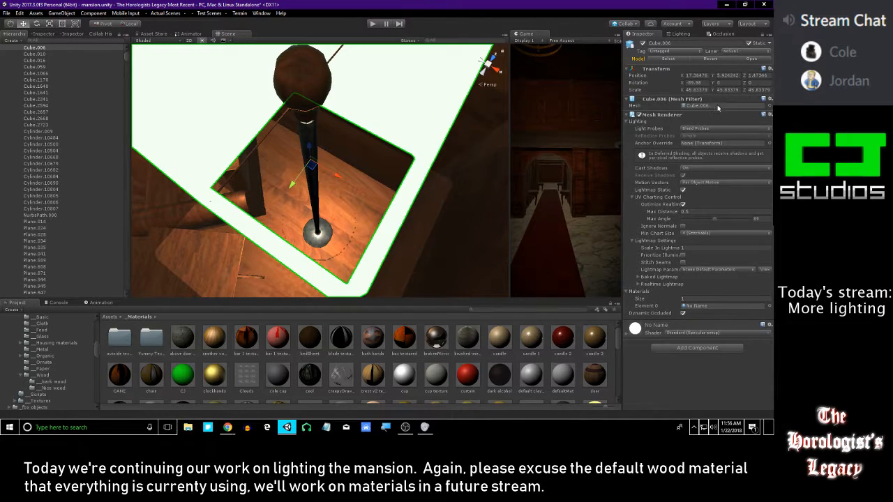
{"action": "left_click", "coordinate": [697, 170]}
{"action": "left_click", "coordinate": [701, 177]}
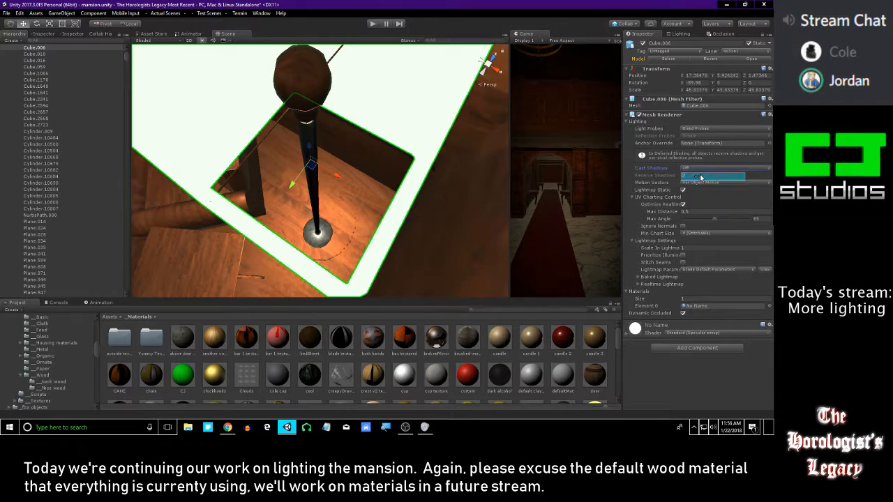
{"action": "left_click", "coordinate": [696, 169]}
{"action": "left_click", "coordinate": [700, 187]}
{"action": "right_click_drag", "start_coordinate": [457, 171], "coordinate": [481, 180]}
{"action": "key", "text": "s"}
{"action": "key", "text": "w"}
{"action": "key", "text": "s"}
{"action": "key", "text": "s"}
{"action": "key", "text": "w"}
{"action": "key", "text": "w"}
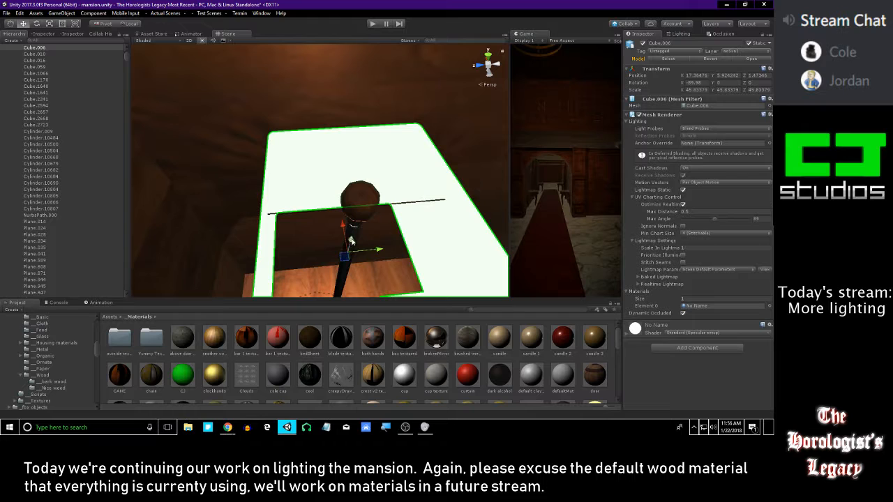
Select the floor lamp's pole and examine its upper end where it meets the cap inside the shade
{"action": "left_click", "coordinate": [353, 241]}
{"action": "right_click_drag", "start_coordinate": [358, 231], "coordinate": [333, 125]}
{"action": "key", "text": "s"}
{"action": "scroll", "coordinate": [306, 183], "scroll_direction": "up", "scroll_amount": 5}
{"action": "left_click_drag", "start_coordinate": [332, 124], "coordinate": [311, 192], "text": "alt"}
{"action": "middle_click_drag", "start_coordinate": [311, 192], "coordinate": [316, 41]}
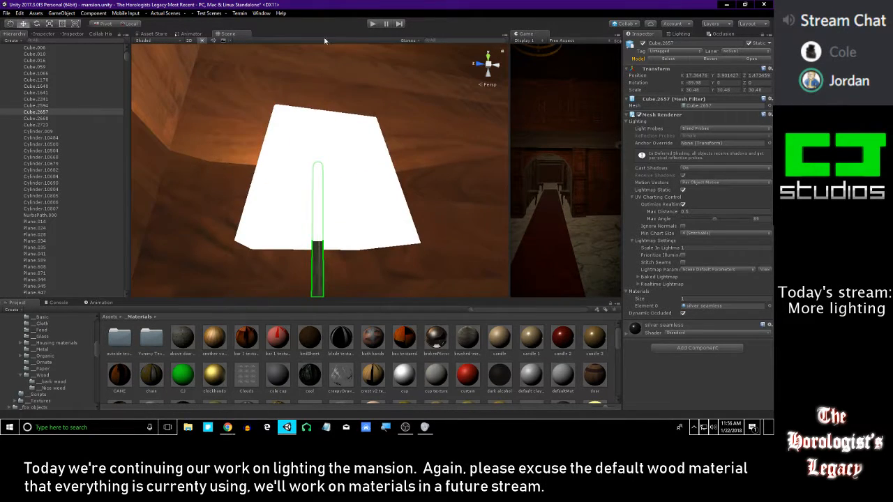
{"action": "right_click_drag", "start_coordinate": [387, 283], "coordinate": [422, 275], "text": "alt"}
{"action": "left_click_drag", "start_coordinate": [423, 274], "coordinate": [373, 124], "text": "alt"}
{"action": "scroll", "coordinate": [384, 113], "scroll_direction": "up", "scroll_amount": 3}
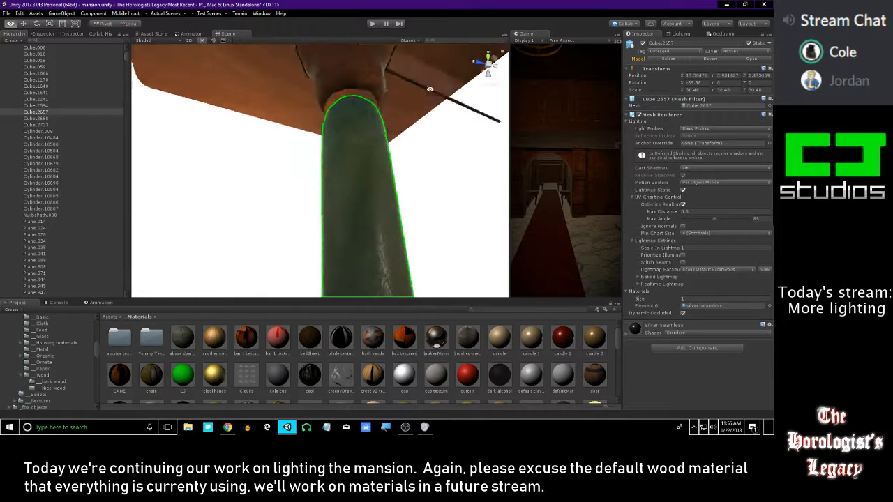
{"action": "middle_click_drag", "start_coordinate": [372, 124], "coordinate": [359, 203]}
{"action": "left_click_drag", "start_coordinate": [352, 163], "coordinate": [424, 107], "text": "alt"}
{"action": "left_click_drag", "start_coordinate": [391, 136], "coordinate": [369, 127], "text": "alt"}
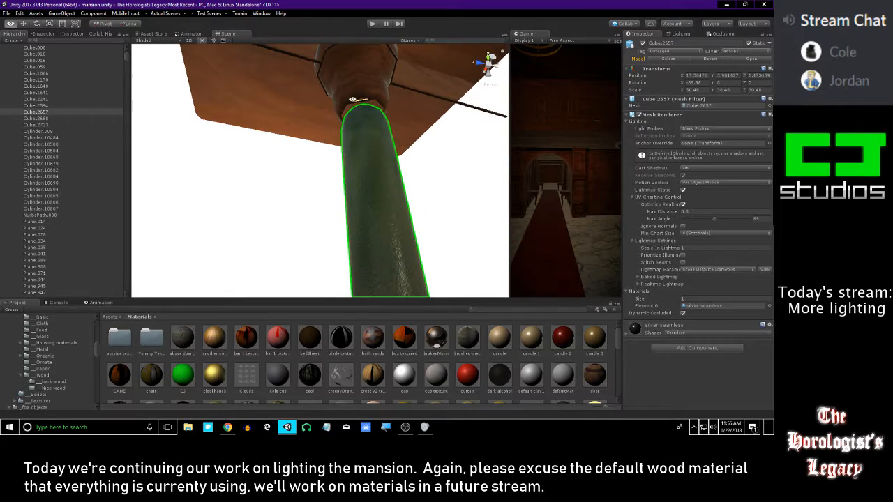
{"action": "left_click", "coordinate": [367, 125]}
{"action": "left_click", "coordinate": [372, 158]}
{"action": "left_click_drag", "start_coordinate": [372, 158], "coordinate": [244, 288], "text": "alt"}
Try moving the lampshade and the pole's cap out of the way, undoing each move
{"action": "left_click", "coordinate": [301, 201]}
{"action": "left_click", "coordinate": [405, 165]}
{"action": "scroll", "coordinate": [369, 181], "scroll_direction": "down", "scroll_amount": 4}
{"action": "left_click_drag", "start_coordinate": [320, 188], "coordinate": [211, 246]}
{"action": "key", "text": "ctrl+z"}
{"action": "left_click", "coordinate": [298, 193]}
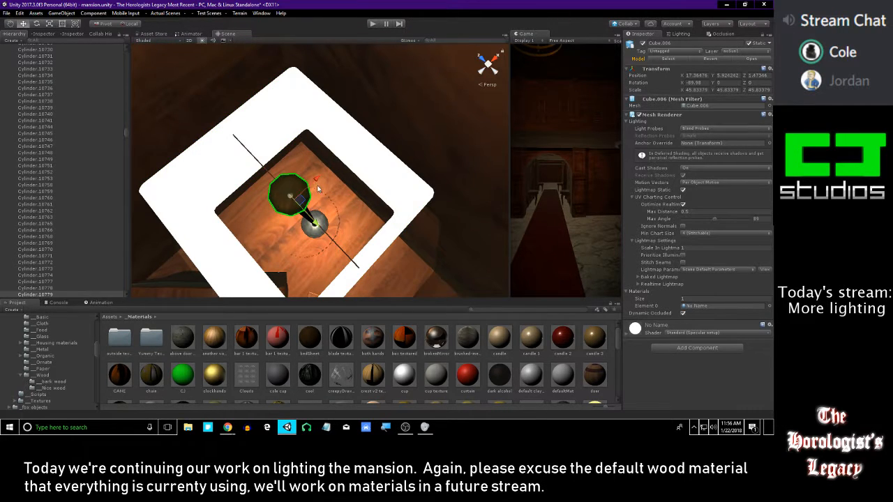
{"action": "left_click_drag", "start_coordinate": [317, 186], "coordinate": [408, 107]}
{"action": "key", "text": "ctrl+z"}
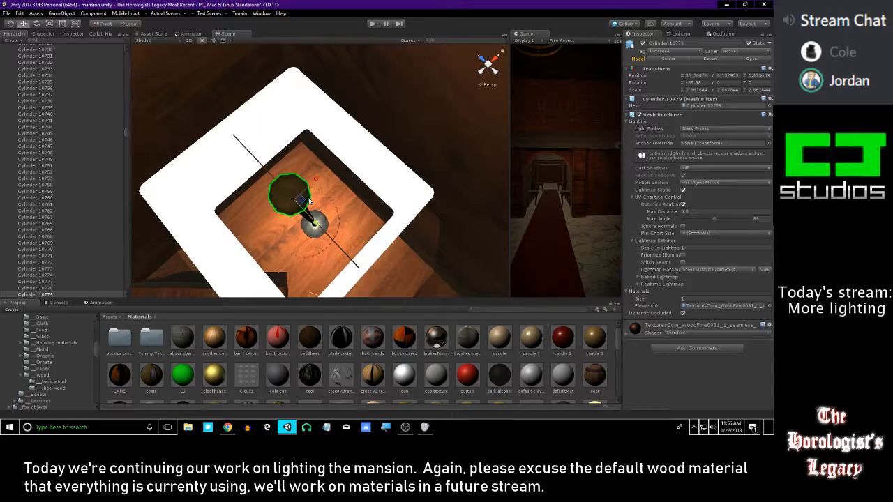
{"action": "right_click_drag", "start_coordinate": [320, 204], "coordinate": [273, 171]}
{"action": "key", "text": "w"}
{"action": "key", "text": "s"}
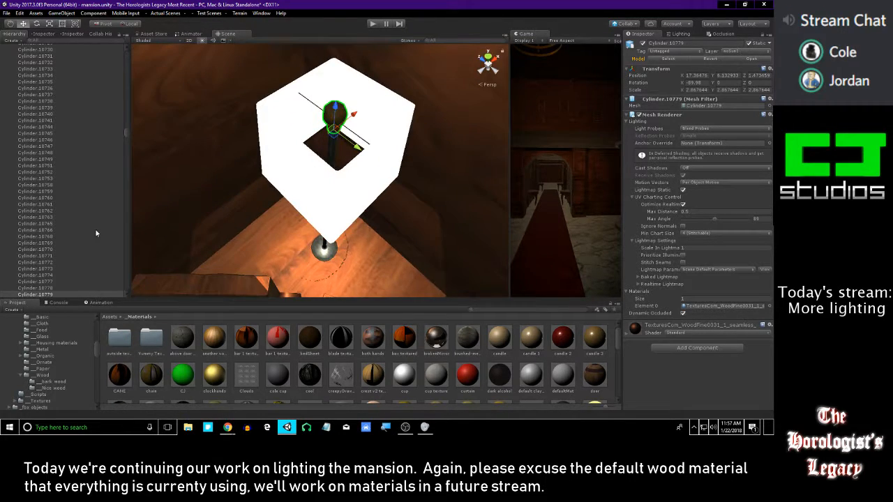
Try nudging the floor lamp's point light upward inside the shade
{"action": "scroll", "coordinate": [112, 209], "scroll_direction": "up", "scroll_amount": 10}
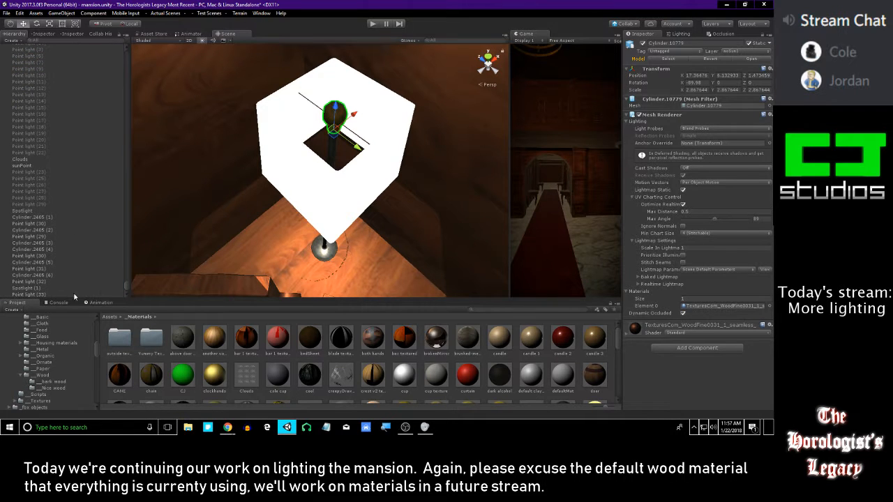
{"action": "left_click", "coordinate": [42, 295]}
{"action": "mouse_move", "coordinate": [336, 100]}
{"action": "left_mouse_down"}
{"action": "mouse_move", "coordinate": [342, 82]}
{"action": "mouse_move", "coordinate": [338, 90]}
{"action": "left_mouse_up"}
Turn off shadow casting for the floor lamp's pole and check the light around the armchairs
{"action": "left_click", "coordinate": [334, 143]}
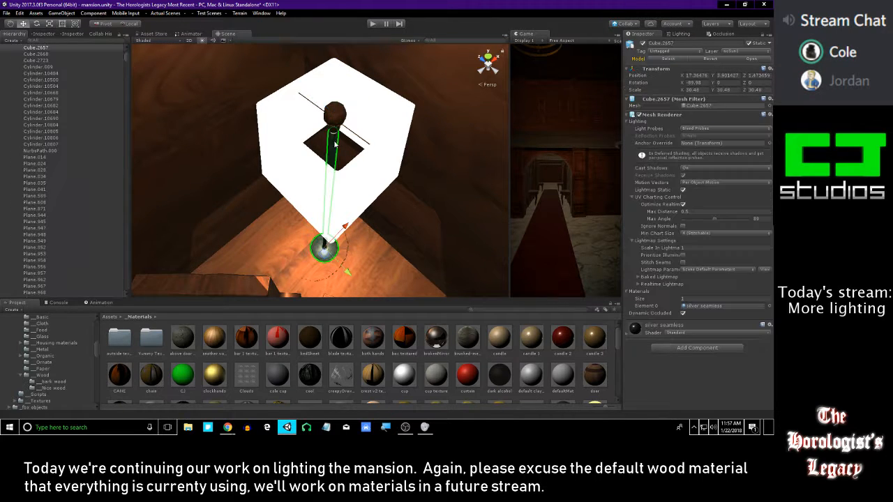
{"action": "left_click", "coordinate": [692, 167]}
{"action": "left_click", "coordinate": [692, 179]}
{"action": "left_click_drag", "start_coordinate": [423, 146], "coordinate": [478, 287], "text": "alt"}
{"action": "left_click", "coordinate": [367, 207]}
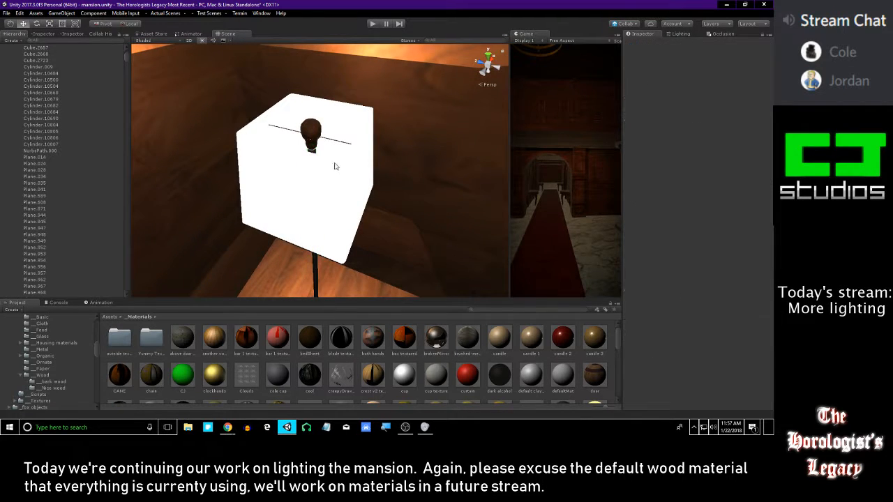
{"action": "scroll", "coordinate": [366, 207], "scroll_direction": "down", "scroll_amount": 3}
{"action": "left_click_drag", "start_coordinate": [367, 207], "coordinate": [311, 141], "text": "alt"}
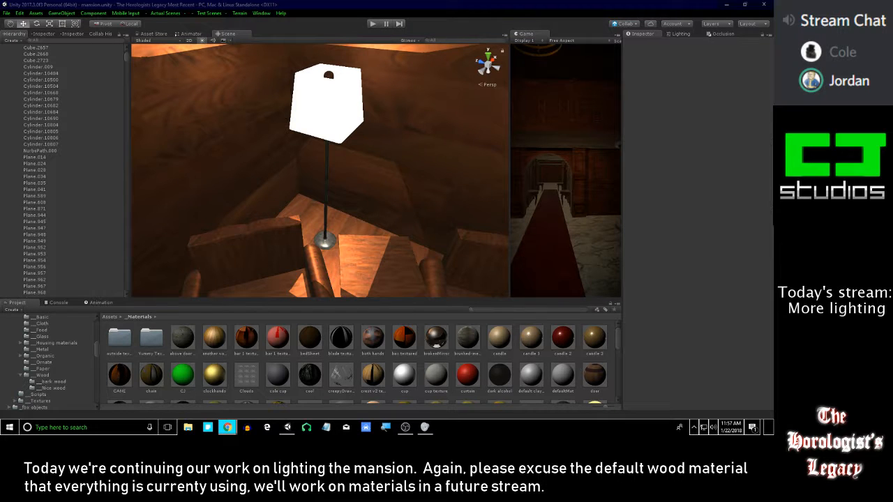
{"action": "left_click_drag", "start_coordinate": [368, 136], "coordinate": [386, 124], "text": "alt"}
{"action": "scroll", "coordinate": [370, 119], "scroll_direction": "down", "scroll_amount": 3}
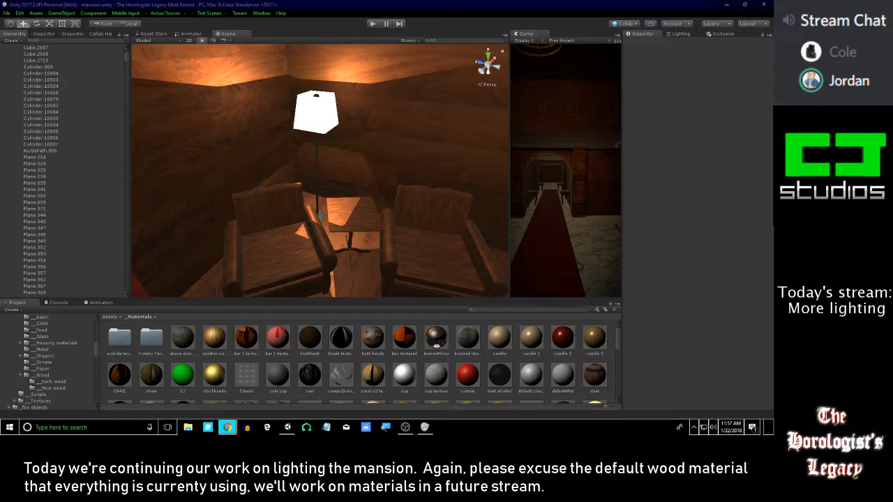
{"action": "right_click_drag", "start_coordinate": [347, 127], "coordinate": [345, 166]}
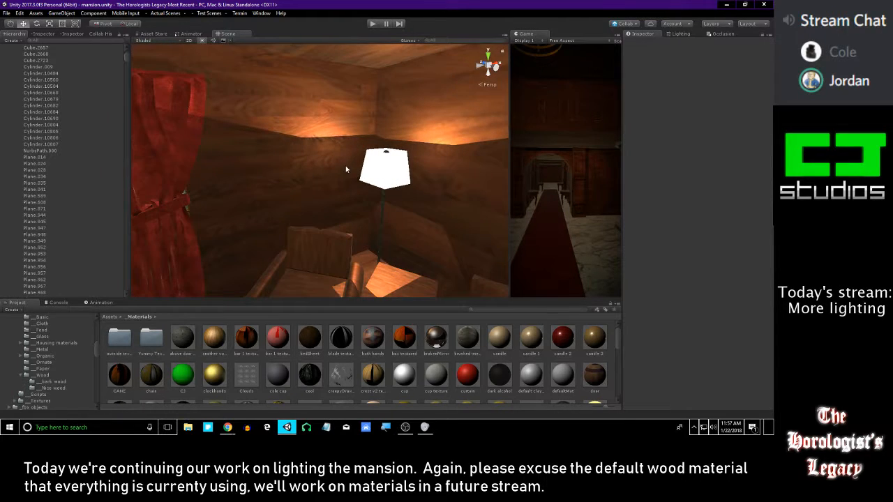
Set the floor lamp's point light to a shadow strength of 0.614 and an intensity of 2.38
{"action": "left_click", "coordinate": [345, 165]}
{"action": "key", "text": "f"}
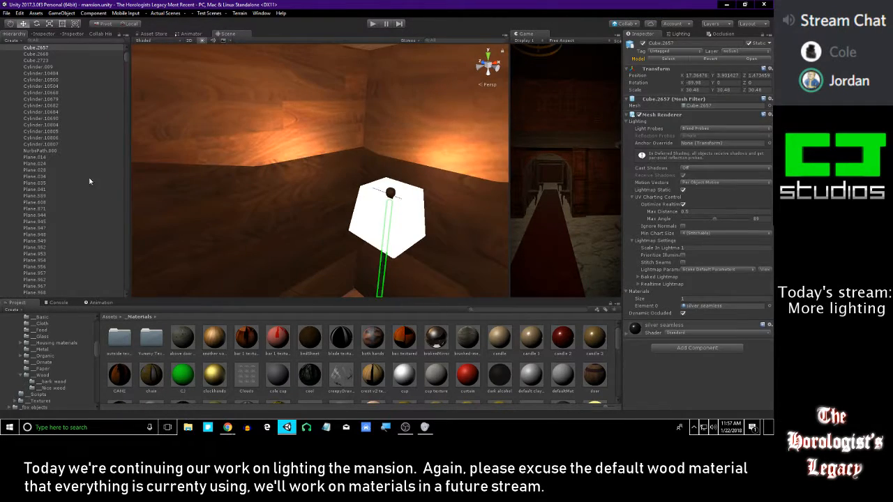
{"action": "scroll", "coordinate": [108, 214], "scroll_direction": "down", "scroll_amount": 10}
{"action": "left_click_drag", "start_coordinate": [125, 64], "coordinate": [125, 293]}
{"action": "left_click", "coordinate": [67, 292]}
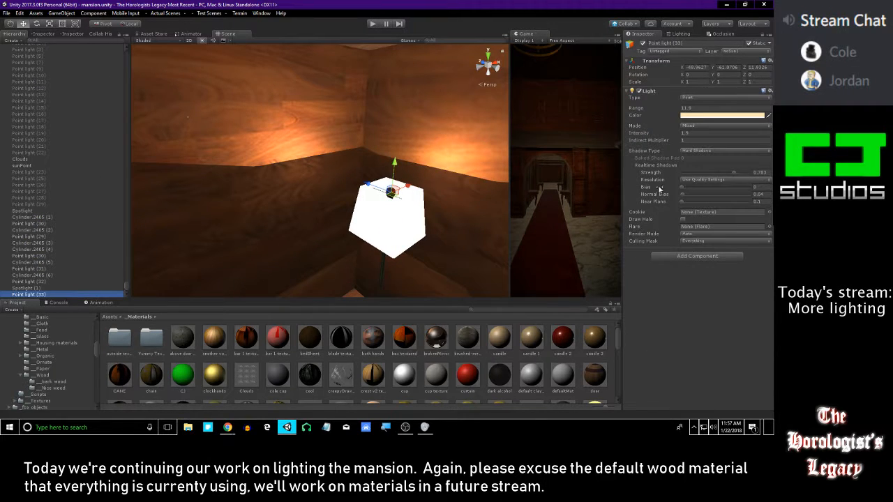
{"action": "key", "text": "f"}
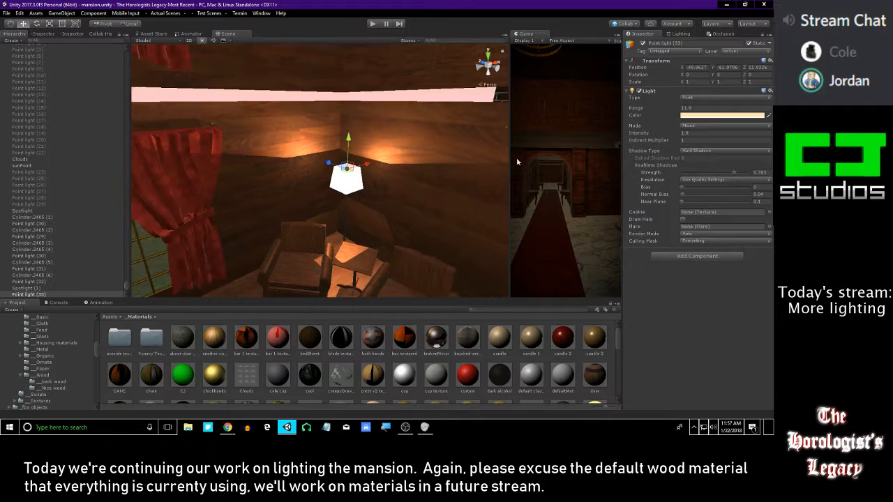
{"action": "left_click_drag", "start_coordinate": [734, 177], "coordinate": [714, 175]}
{"action": "mouse_move", "coordinate": [380, 138]}
{"action": "right_mouse_down"}
{"action": "mouse_move", "coordinate": [333, 121]}
{"action": "mouse_move", "coordinate": [366, 137]}
{"action": "right_mouse_up"}
{"action": "key", "text": "s"}
{"action": "key", "text": "d"}
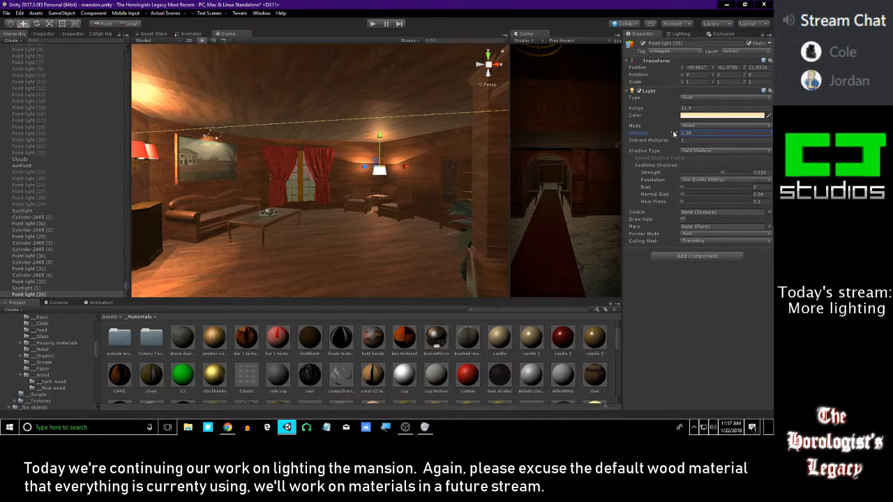
{"action": "right_click_drag", "start_coordinate": [413, 151], "coordinate": [433, 176]}
{"action": "key", "text": "w"}
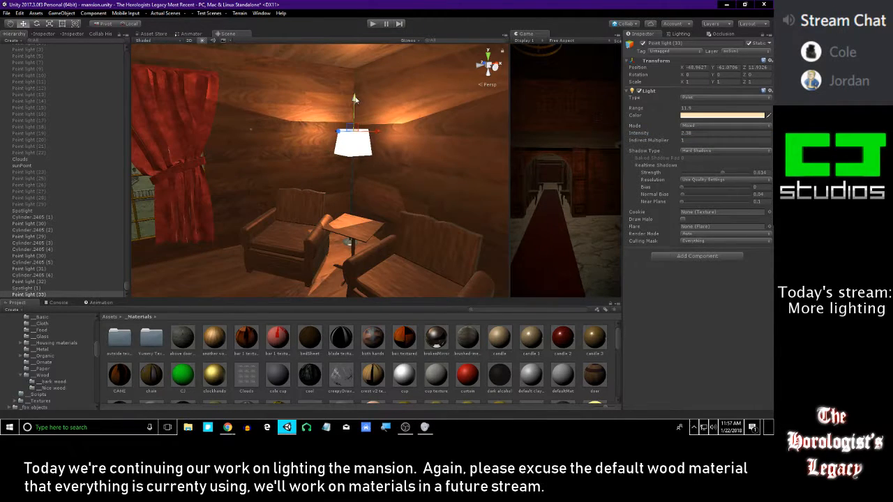
Lower the floor lamp's point light to a Y position of -61.1, with shadow strength 0.487 and intensity 2.18
{"action": "left_click_drag", "start_coordinate": [353, 100], "coordinate": [352, 102]}
{"action": "key", "text": "s"}
{"action": "right_click_drag", "start_coordinate": [353, 102], "coordinate": [374, 131]}
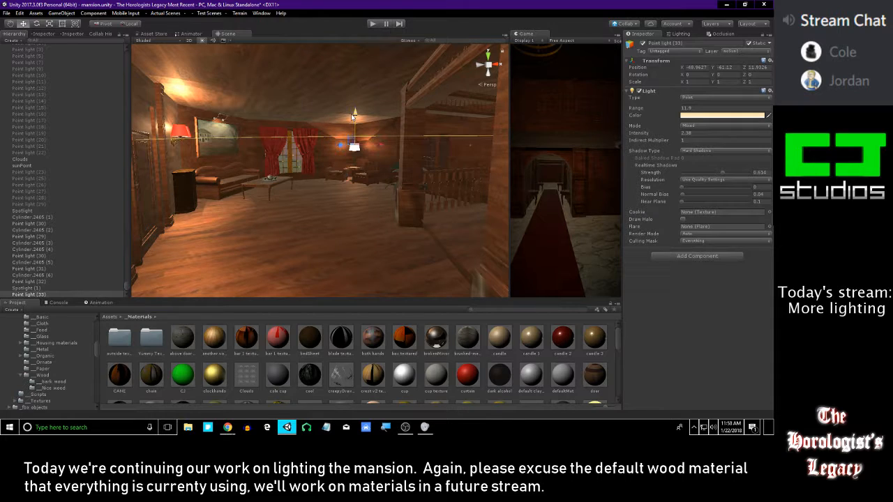
{"action": "left_click_drag", "start_coordinate": [355, 114], "coordinate": [355, 114]}
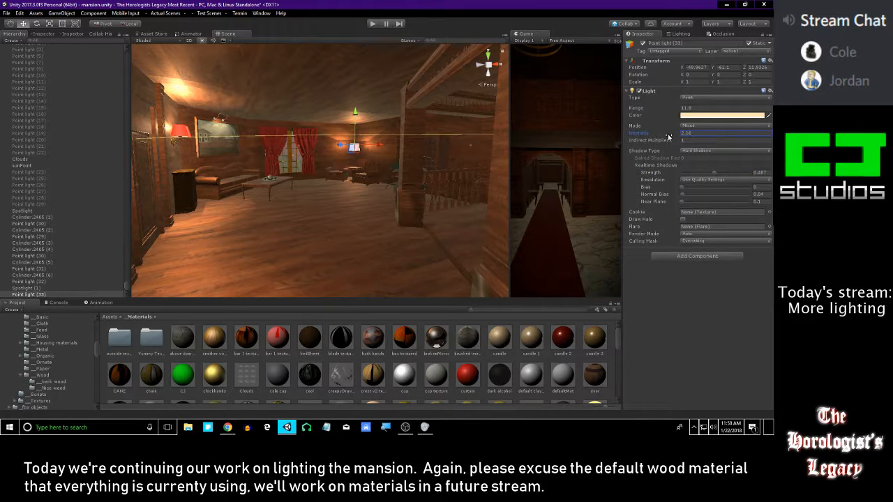
{"action": "right_click_drag", "start_coordinate": [375, 155], "coordinate": [284, 139]}
{"action": "key", "text": "w"}
{"action": "right_click_drag", "start_coordinate": [267, 135], "coordinate": [355, 142]}
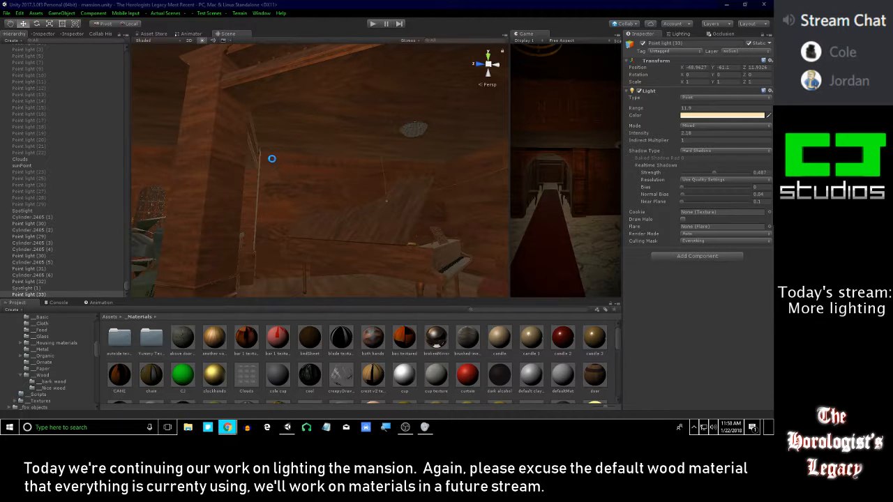
Duplicate the floor lamp's point light and move the copy up near the piano room's ceiling, to X -51.319 and Y -59.865
{"action": "right_click_drag", "start_coordinate": [247, 173], "coordinate": [188, 174]}
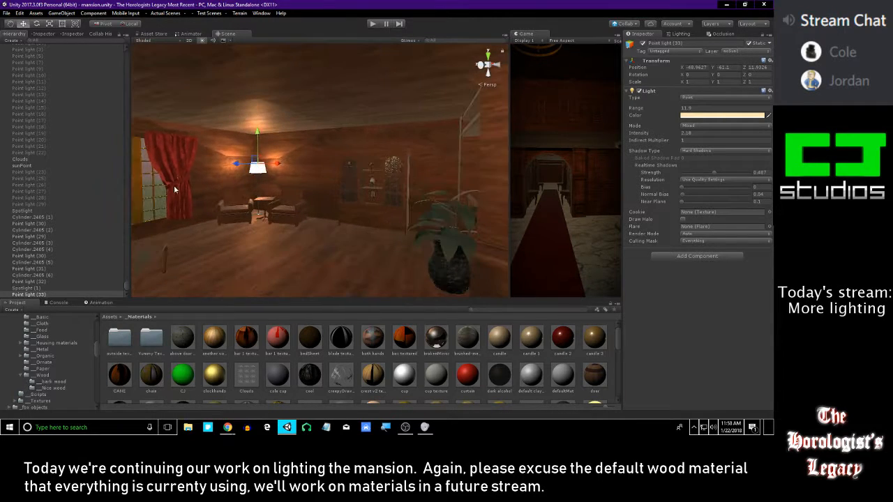
{"action": "left_click", "coordinate": [46, 287]}
{"action": "left_click", "coordinate": [27, 294]}
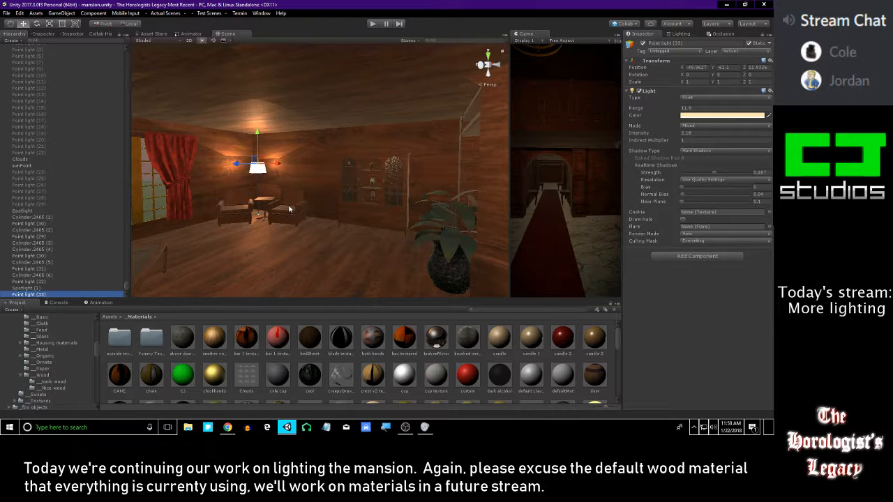
{"action": "key", "text": "ctrl+d"}
{"action": "left_click_drag", "start_coordinate": [238, 164], "coordinate": [434, 168]}
{"action": "right_click_drag", "start_coordinate": [419, 161], "coordinate": [271, 155]}
{"action": "left_click_drag", "start_coordinate": [255, 177], "coordinate": [326, 181]}
{"action": "right_click_drag", "start_coordinate": [334, 179], "coordinate": [348, 173]}
{"action": "left_click_drag", "start_coordinate": [328, 174], "coordinate": [320, 118]}
{"action": "left_click_drag", "start_coordinate": [303, 149], "coordinate": [345, 150]}
{"action": "right_click_drag", "start_coordinate": [343, 150], "coordinate": [368, 126]}
{"action": "left_click_drag", "start_coordinate": [367, 140], "coordinate": [341, 124]}
{"action": "right_click_drag", "start_coordinate": [341, 124], "coordinate": [370, 29]}
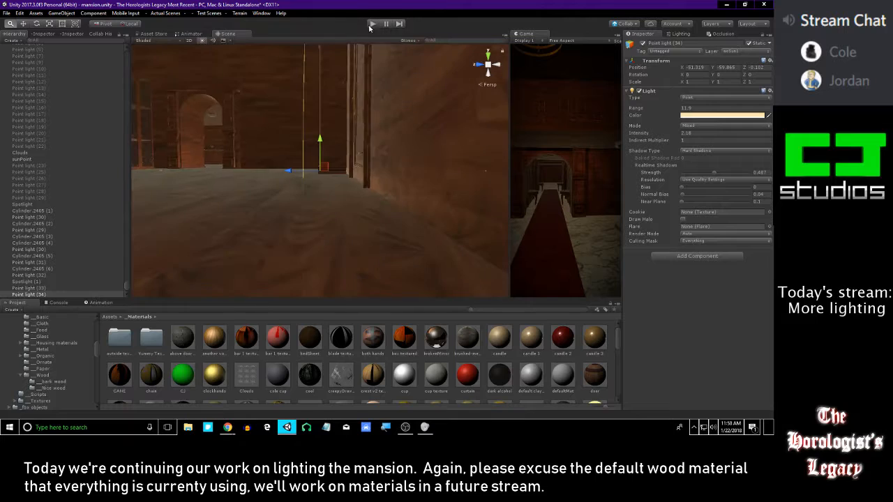
Move the duplicated point light sideways to the ceiling lamp above the piano, at a Z position of 0.4
{"action": "left_click_drag", "start_coordinate": [292, 122], "coordinate": [342, 124], "text": "alt"}
{"action": "right_click_drag", "start_coordinate": [342, 124], "coordinate": [368, 347], "text": "alt"}
{"action": "right_click_drag", "start_coordinate": [344, 190], "coordinate": [353, 39], "text": "alt"}
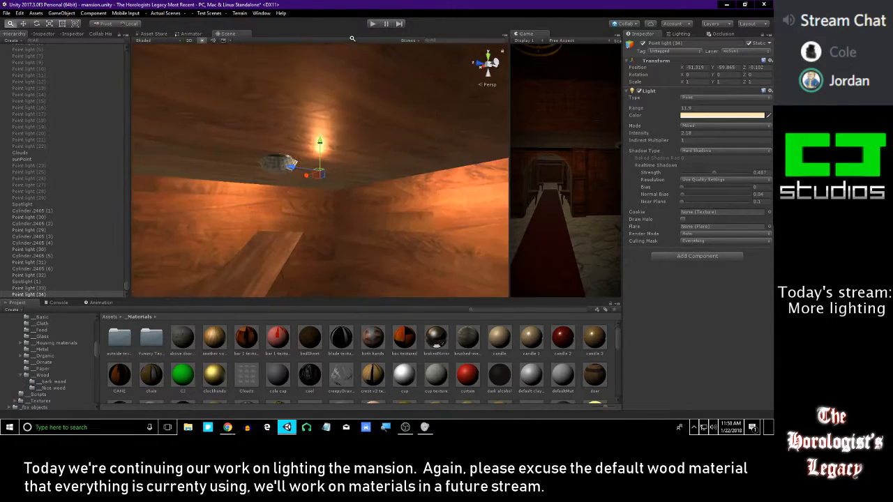
{"action": "left_click_drag", "start_coordinate": [303, 160], "coordinate": [361, 165], "text": "alt"}
{"action": "left_click_drag", "start_coordinate": [343, 135], "coordinate": [211, 167]}
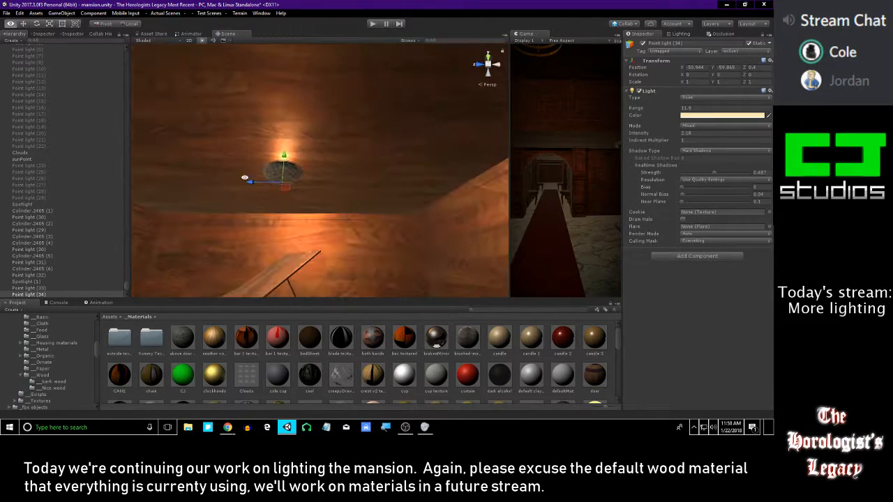
Center the point light inside the round ceiling lamp as seen from below, at X -50.9896 and Z 0.4059
{"action": "scroll", "coordinate": [223, 200], "scroll_direction": "up", "scroll_amount": 7}
{"action": "middle_click_drag", "start_coordinate": [225, 199], "coordinate": [397, 119]}
{"action": "right_click_drag", "start_coordinate": [397, 120], "coordinate": [366, 317], "text": "alt"}
{"action": "left_click_drag", "start_coordinate": [309, 148], "coordinate": [292, 142], "text": "alt"}
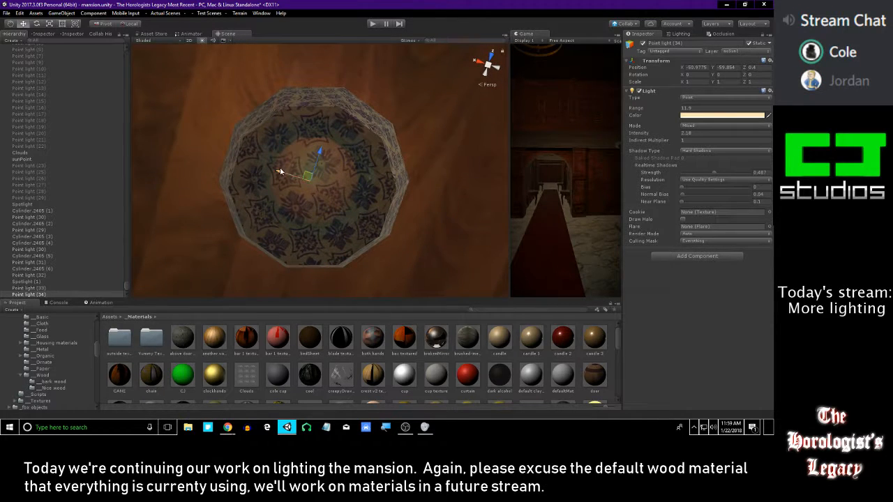
{"action": "left_click_drag", "start_coordinate": [324, 159], "coordinate": [280, 240], "text": "alt"}
{"action": "right_click_drag", "start_coordinate": [280, 241], "coordinate": [212, 64], "text": "alt"}
{"action": "left_click_drag", "start_coordinate": [213, 64], "coordinate": [350, 179], "text": "alt"}
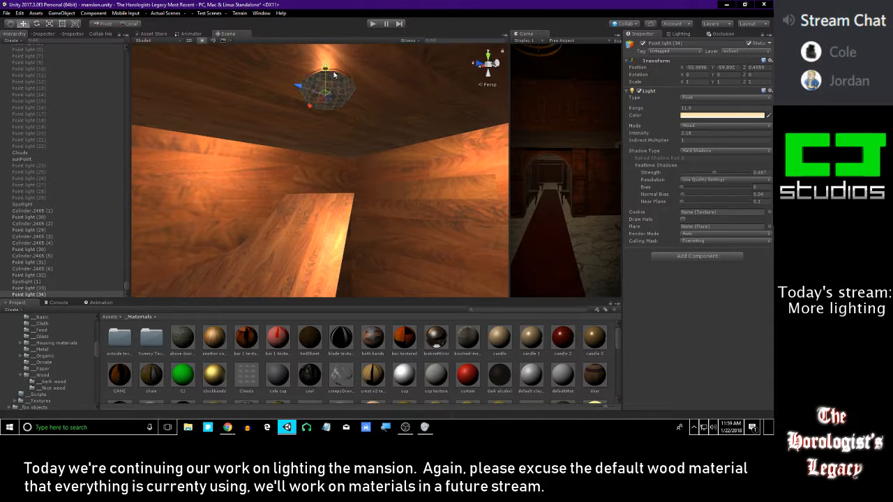
Turn off shadow casting for the ceiling lamp's patterned bowl and its silver rim
{"action": "left_click", "coordinate": [322, 92]}
{"action": "left_click", "coordinate": [699, 168]}
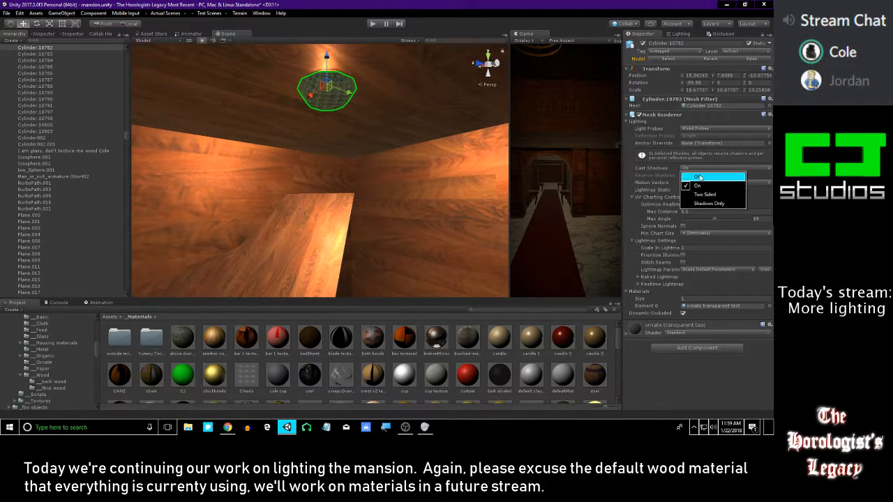
{"action": "left_click", "coordinate": [698, 176]}
{"action": "left_click_drag", "start_coordinate": [347, 95], "coordinate": [326, 428], "text": "alt"}
{"action": "left_click", "coordinate": [428, 183]}
{"action": "left_click", "coordinate": [698, 168]}
{"action": "left_click", "coordinate": [699, 176]}
{"action": "left_click_drag", "start_coordinate": [307, 216], "coordinate": [261, 157], "text": "alt"}
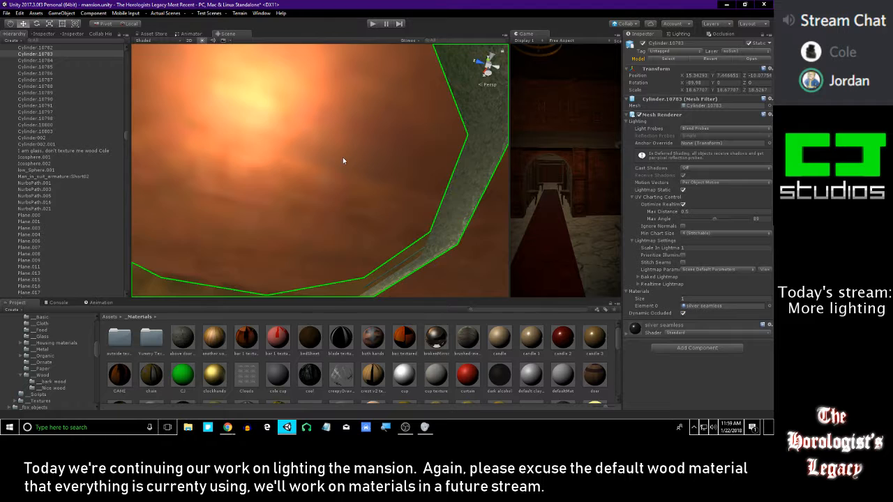
Turn off shadow casting for the wooden ceiling plane above the piano
{"action": "left_click", "coordinate": [342, 160]}
{"action": "left_click", "coordinate": [684, 171]}
{"action": "left_click", "coordinate": [695, 177]}
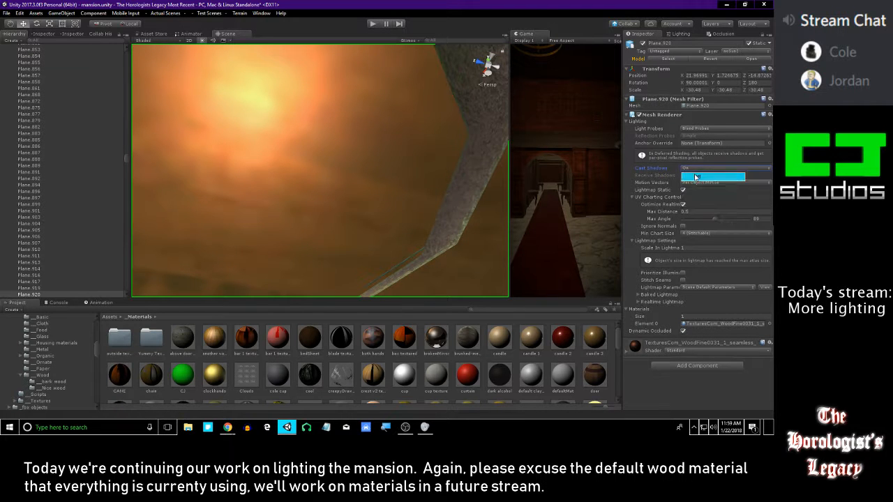
{"action": "scroll", "coordinate": [340, 155], "scroll_direction": "down", "scroll_amount": 6}
{"action": "left_click_drag", "start_coordinate": [314, 175], "coordinate": [355, 211], "text": "alt"}
{"action": "left_click", "coordinate": [452, 363]}
{"action": "right_click_drag", "start_coordinate": [370, 179], "coordinate": [368, 235]}
{"action": "key", "text": "ctrl+z"}
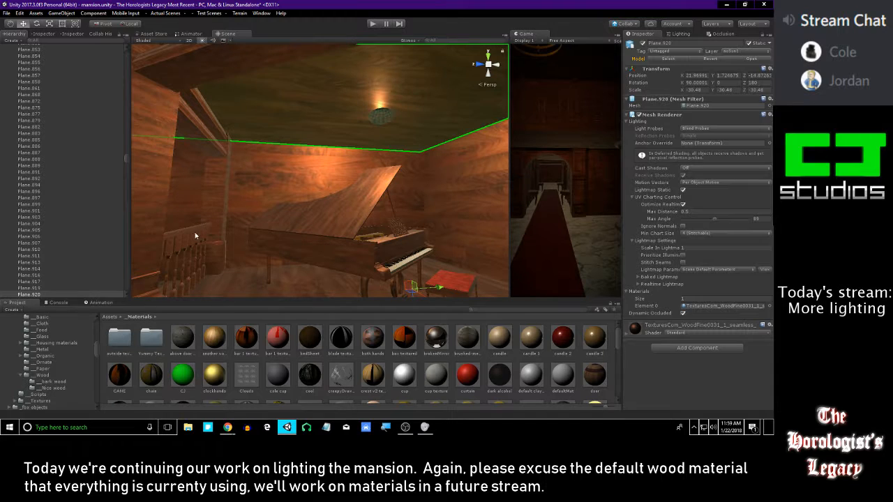
Undo the last action and set the point light in the ceiling lamp above the piano to pale blue, hex E5F8FF
{"action": "key", "text": "ctrl+z"}
{"action": "left_click_drag", "start_coordinate": [123, 165], "coordinate": [115, 288]}
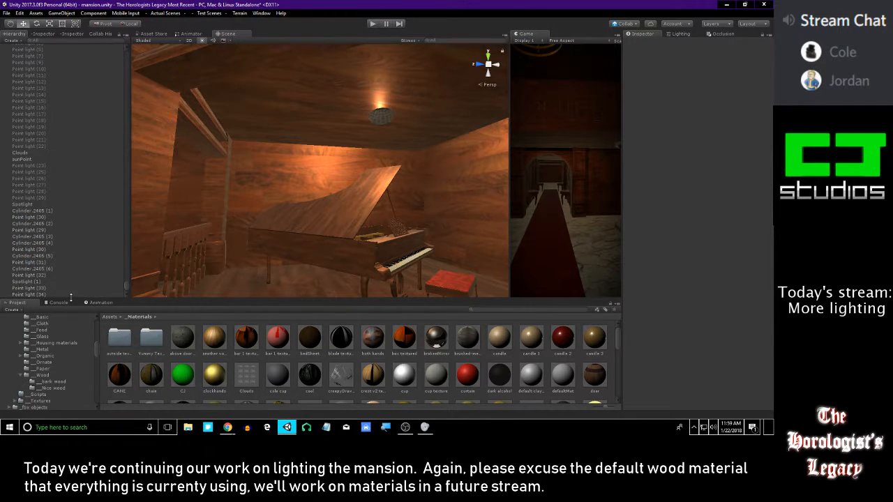
{"action": "left_click", "coordinate": [69, 295]}
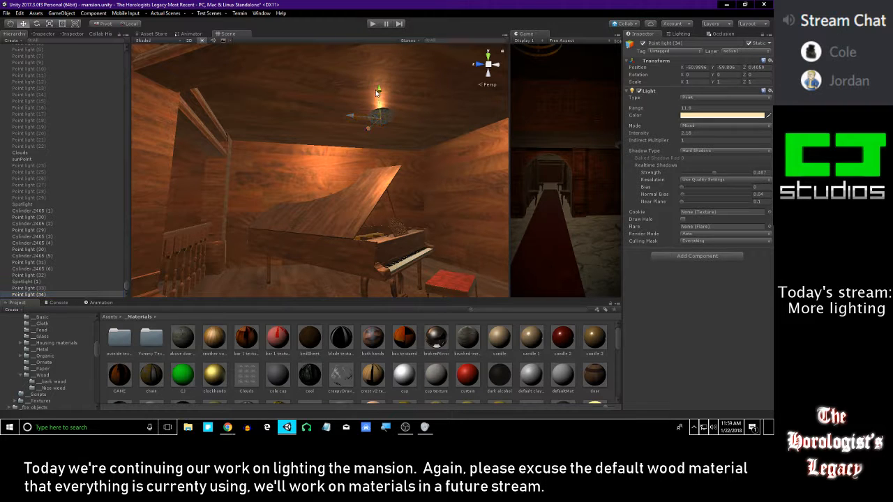
{"action": "left_click_drag", "start_coordinate": [369, 95], "coordinate": [380, 87]}
{"action": "right_click_drag", "start_coordinate": [406, 156], "coordinate": [367, 202]}
{"action": "left_click", "coordinate": [706, 116]}
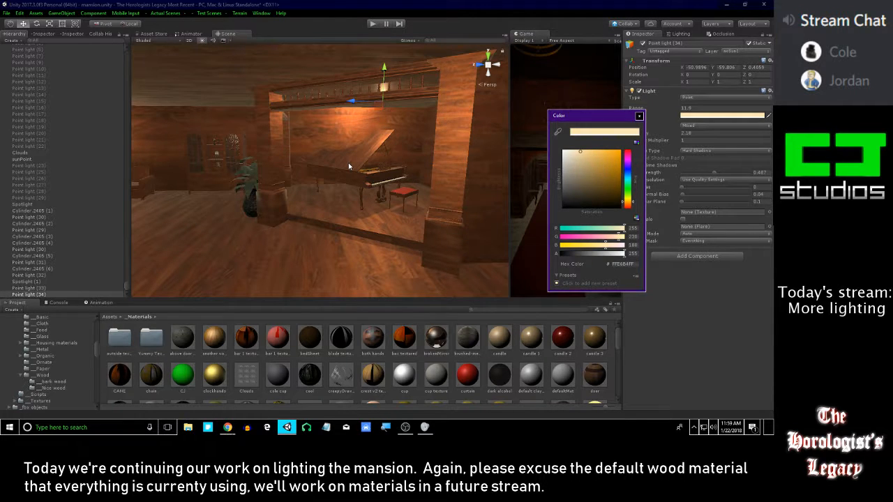
{"action": "right_click_drag", "start_coordinate": [348, 163], "coordinate": [516, 147]}
{"action": "left_click", "coordinate": [681, 116]}
{"action": "left_click_drag", "start_coordinate": [569, 167], "coordinate": [553, 136]}
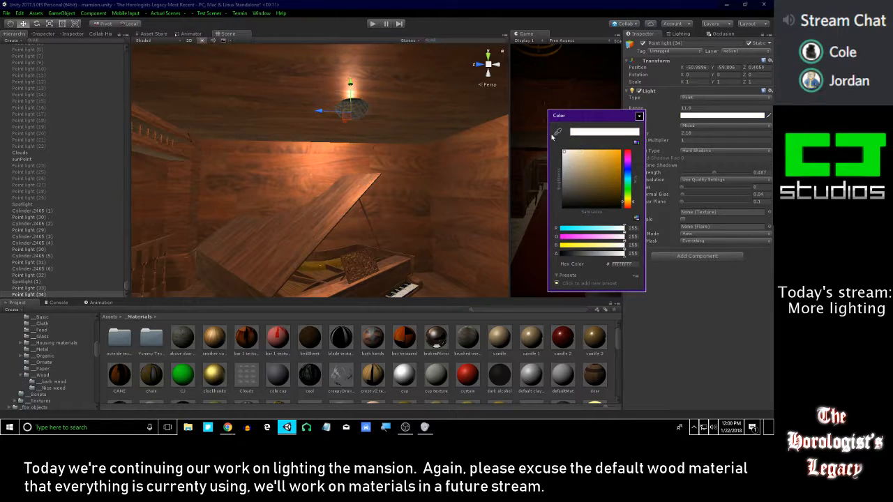
{"action": "left_click", "coordinate": [627, 179]}
{"action": "left_click_drag", "start_coordinate": [631, 175], "coordinate": [626, 178]}
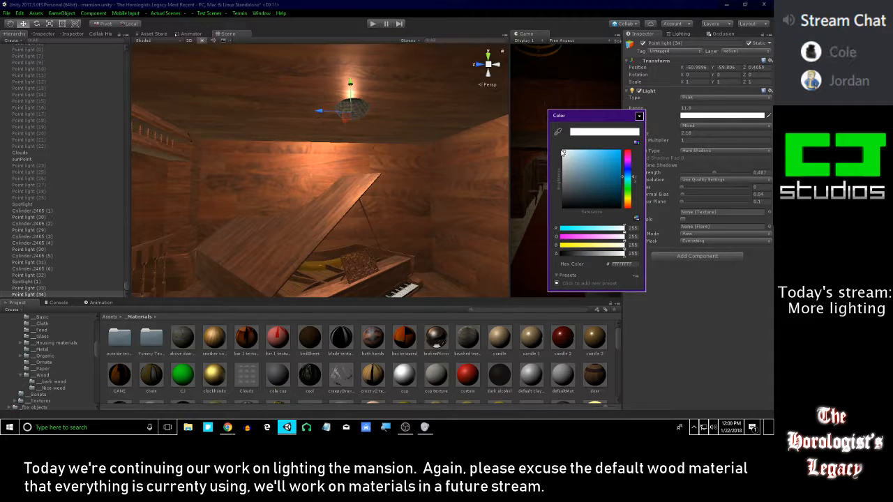
{"action": "left_click_drag", "start_coordinate": [570, 153], "coordinate": [560, 148]}
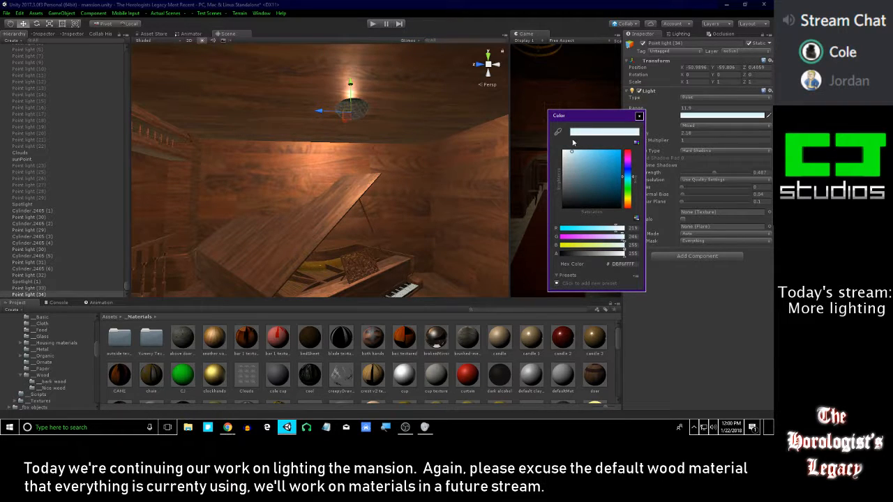
{"action": "left_click", "coordinate": [639, 114]}
{"action": "left_click", "coordinate": [697, 117]}
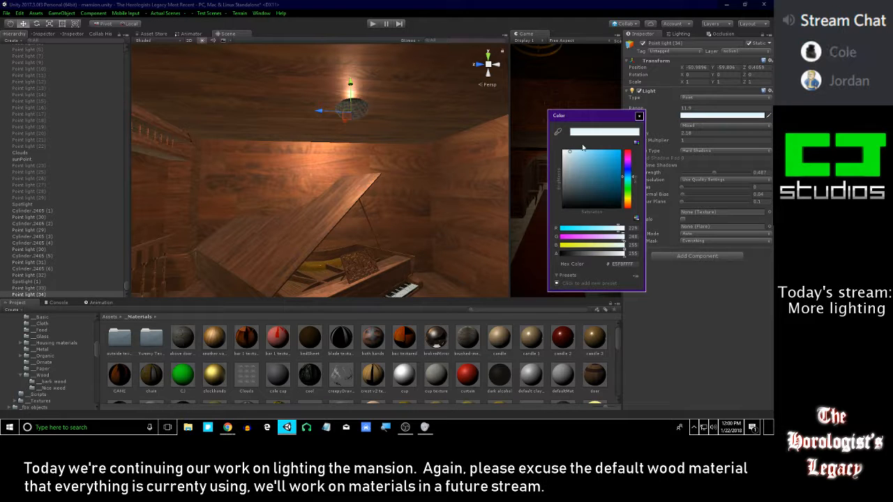
{"action": "left_click", "coordinate": [638, 115]}
Examine the piano room's bluish ceiling light from the hall and compare it with the red-shaded wall lamps
{"action": "key", "text": "s"}
{"action": "right_click_drag", "start_coordinate": [334, 164], "coordinate": [544, 191]}
{"action": "key", "text": "w"}
{"action": "mouse_move", "coordinate": [432, 178]}
{"action": "right_mouse_down"}
{"action": "mouse_move", "coordinate": [370, 155]}
{"action": "mouse_move", "coordinate": [386, 155]}
{"action": "mouse_move", "coordinate": [418, 183]}
{"action": "right_mouse_up"}
{"action": "key", "text": "s"}
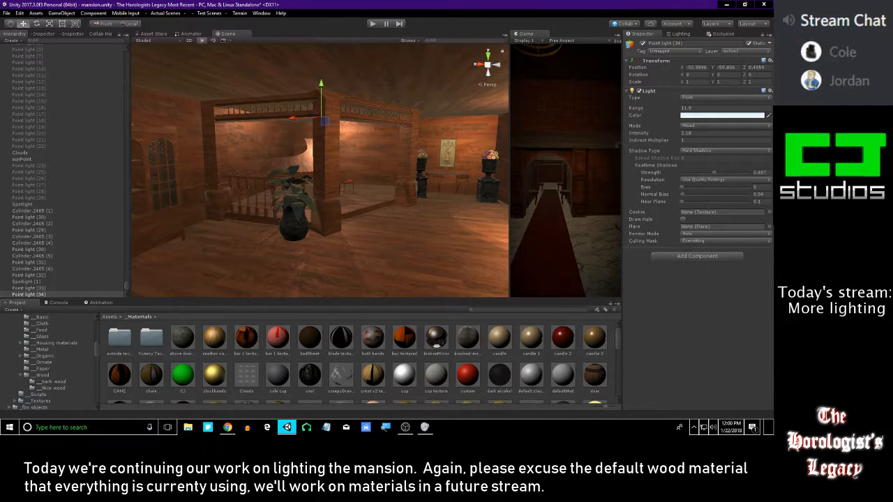
{"action": "key", "text": "alt+Tab"}
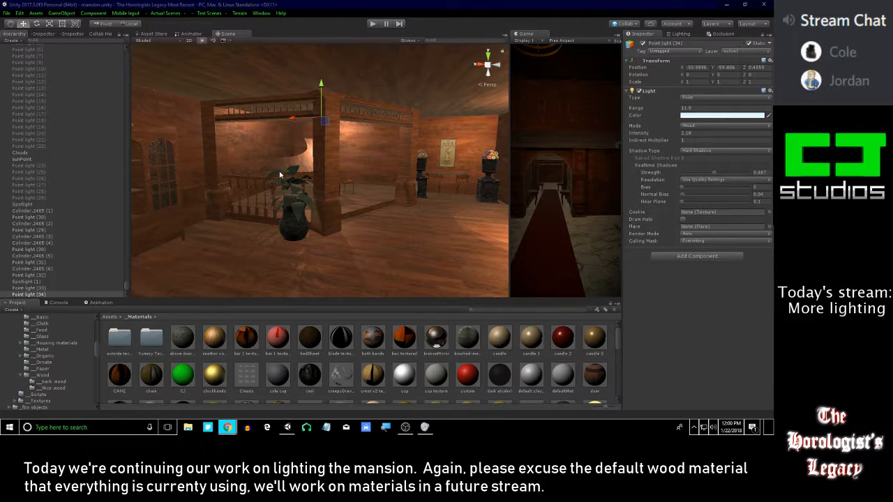
{"action": "right_click_drag", "start_coordinate": [279, 174], "coordinate": [408, 169]}
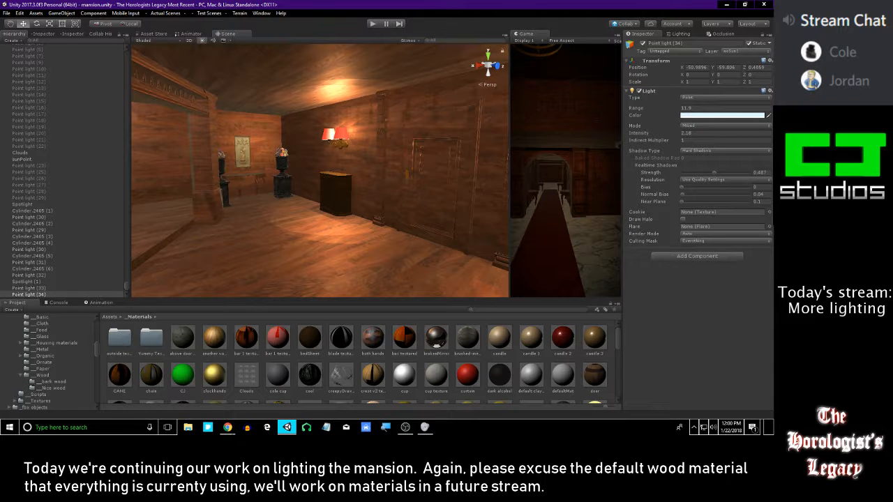
{"action": "right_click_drag", "start_coordinate": [407, 236], "coordinate": [377, 169]}
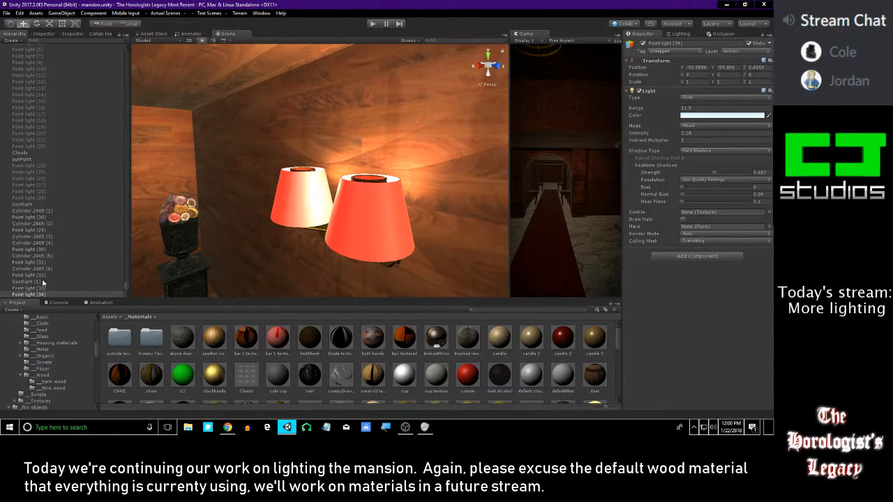
{"action": "right_click_drag", "start_coordinate": [267, 173], "coordinate": [370, 139]}
Shift the hue of both point lights in the far double wall lamp from warm orange to pale red
{"action": "left_click", "coordinate": [57, 290]}
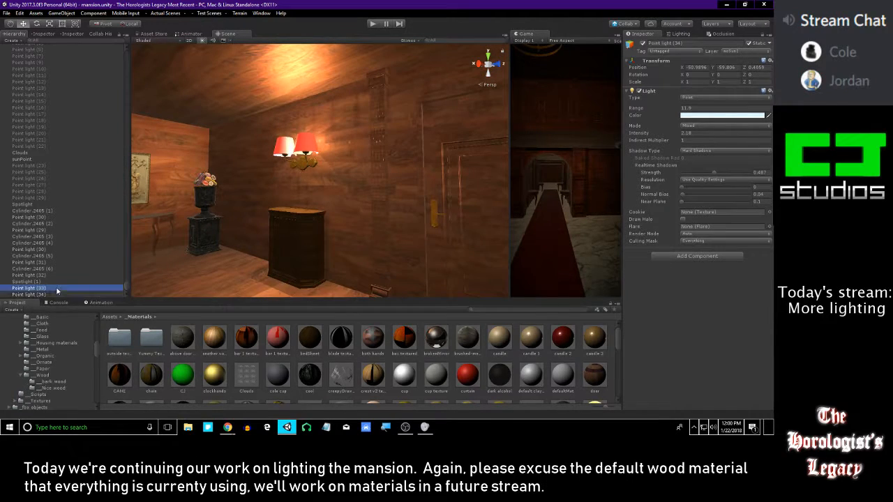
{"action": "key", "text": "Up"}
{"action": "key", "text": "Up"}
{"action": "key", "text": "Up"}
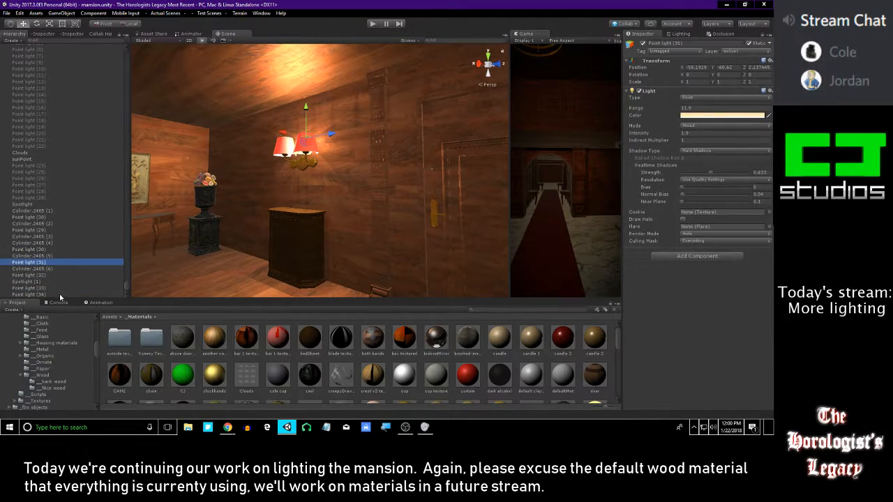
{"action": "key", "text": "Down"}
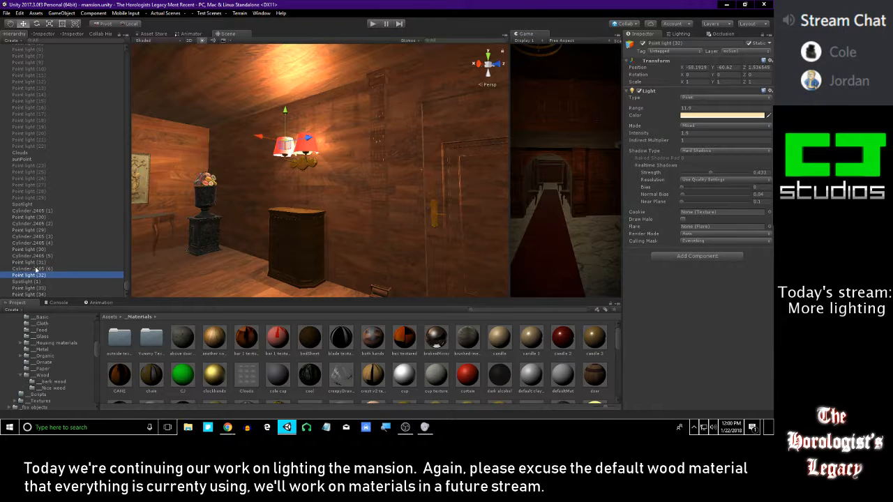
{"action": "left_click", "coordinate": [694, 115]}
{"action": "left_click_drag", "start_coordinate": [606, 152], "coordinate": [650, 135]}
{"action": "key", "text": "ctrl+z"}
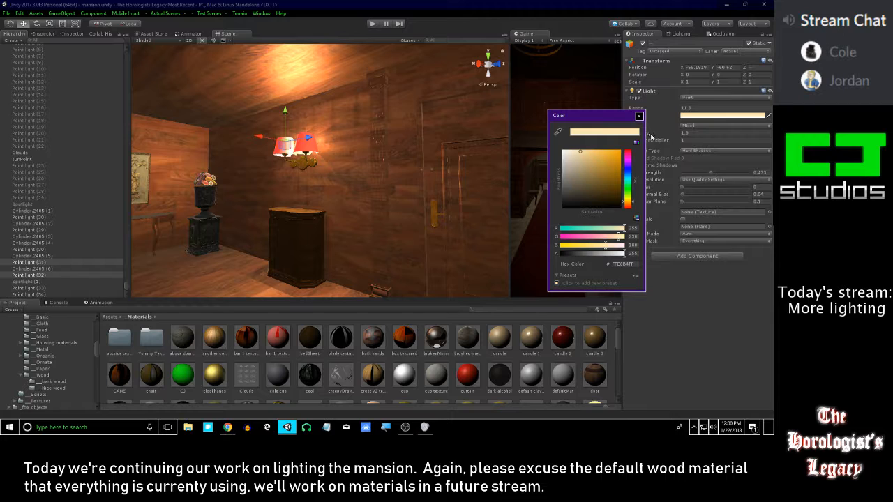
{"action": "left_click_drag", "start_coordinate": [631, 207], "coordinate": [618, 240]}
{"action": "right_click_drag", "start_coordinate": [412, 154], "coordinate": [396, 167]}
{"action": "key", "text": "s"}
{"action": "right_click", "coordinate": [690, 116]}
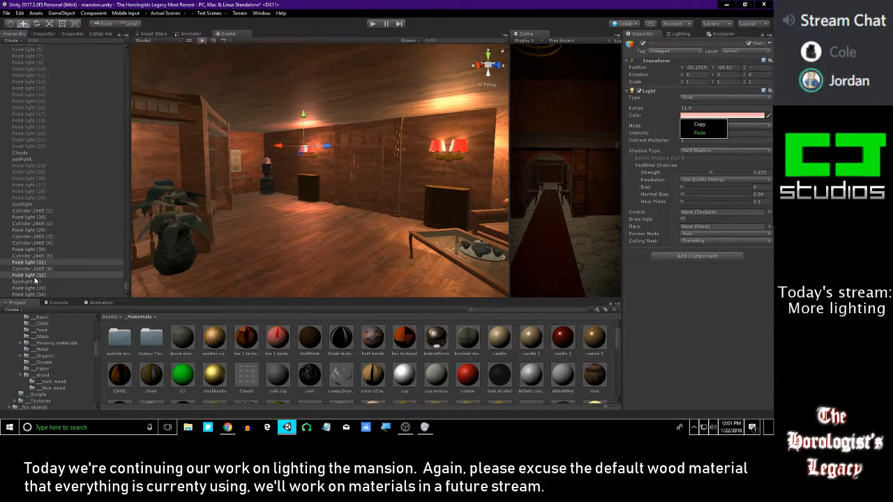
Select both point lights of the near double wall lamp and set their color to pale red, hex FFB4B4
{"action": "right_click_drag", "start_coordinate": [435, 174], "coordinate": [348, 180]}
{"action": "mouse_move", "coordinate": [277, 197]}
{"action": "right_mouse_down"}
{"action": "mouse_move", "coordinate": [302, 179]}
{"action": "mouse_move", "coordinate": [287, 183]}
{"action": "right_mouse_up"}
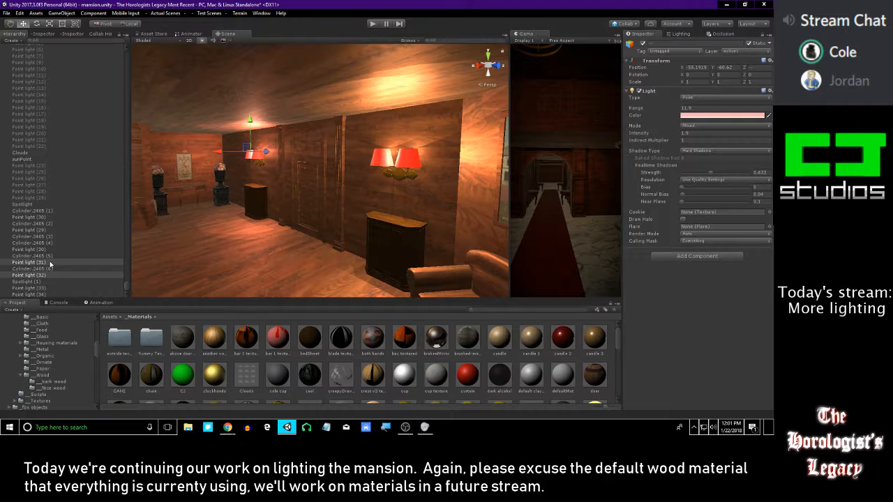
{"action": "left_click", "coordinate": [75, 262]}
{"action": "key", "text": "Up"}
{"action": "key", "text": "Up"}
{"action": "key", "text": "Up"}
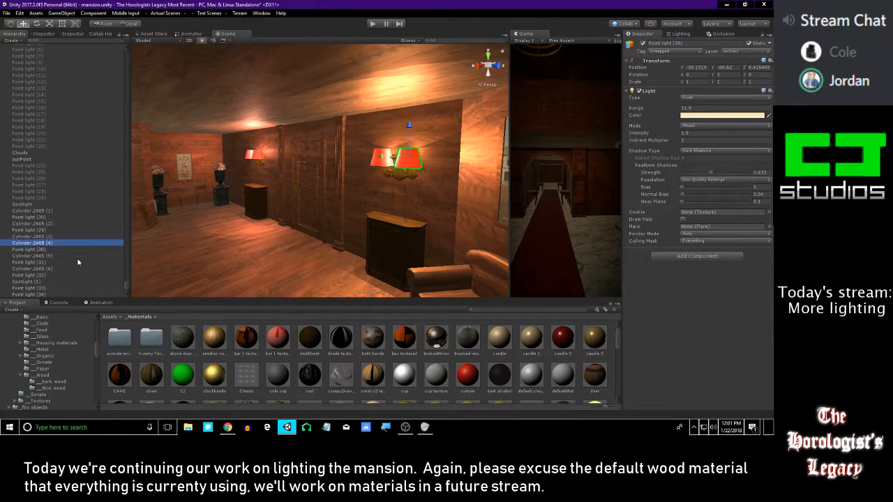
{"action": "key", "text": "Up"}
{"action": "left_click", "coordinate": [38, 230]}
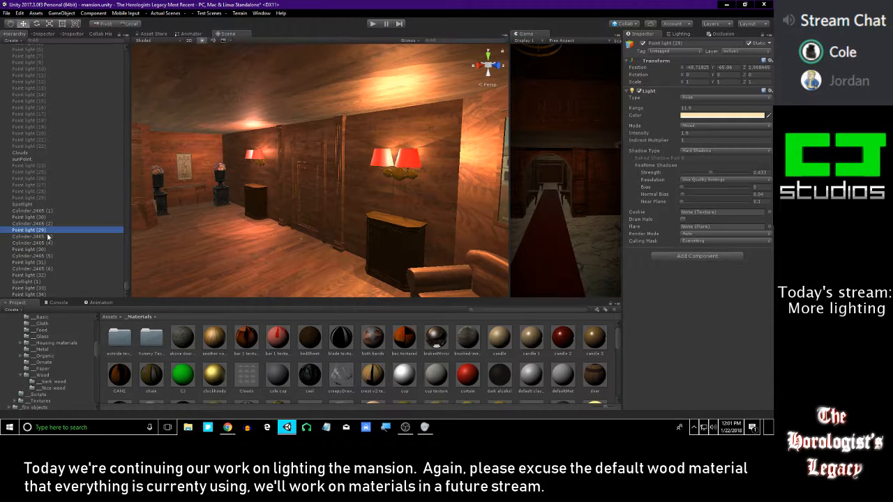
{"action": "left_click", "coordinate": [43, 249]}
{"action": "left_click", "coordinate": [43, 262]}
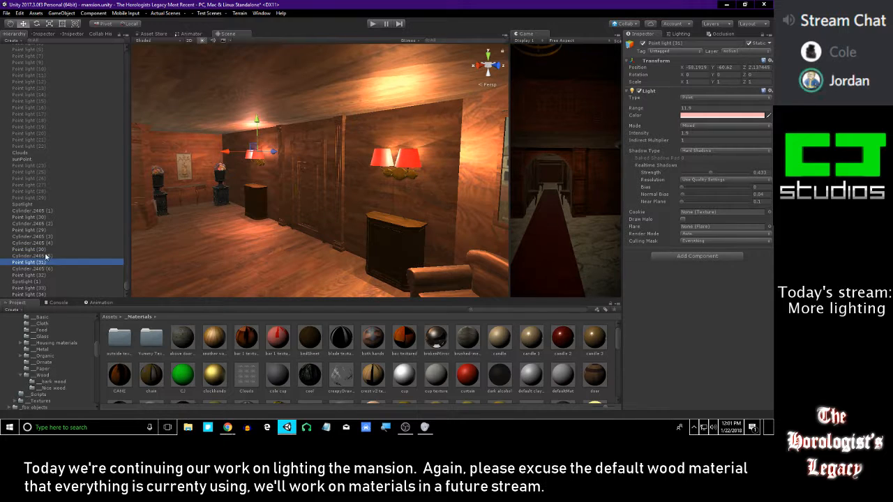
{"action": "left_click", "coordinate": [46, 251]}
{"action": "left_click", "coordinate": [42, 218], "text": "ctrl"}
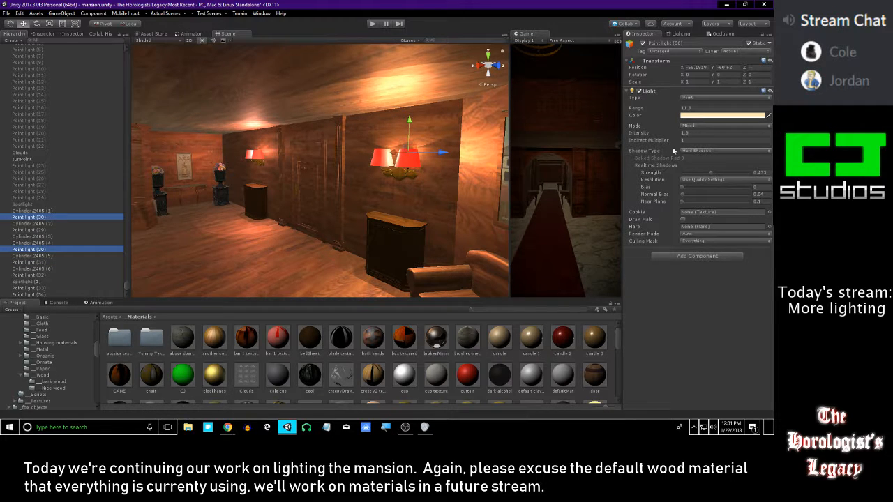
{"action": "left_click", "coordinate": [699, 116]}
{"action": "left_click_drag", "start_coordinate": [629, 206], "coordinate": [629, 209]}
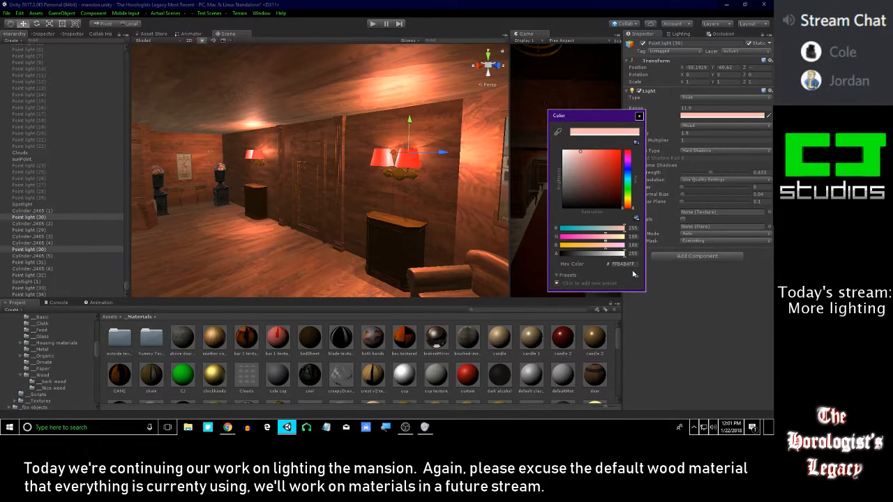
{"action": "left_click_drag", "start_coordinate": [629, 152], "coordinate": [612, 346]}
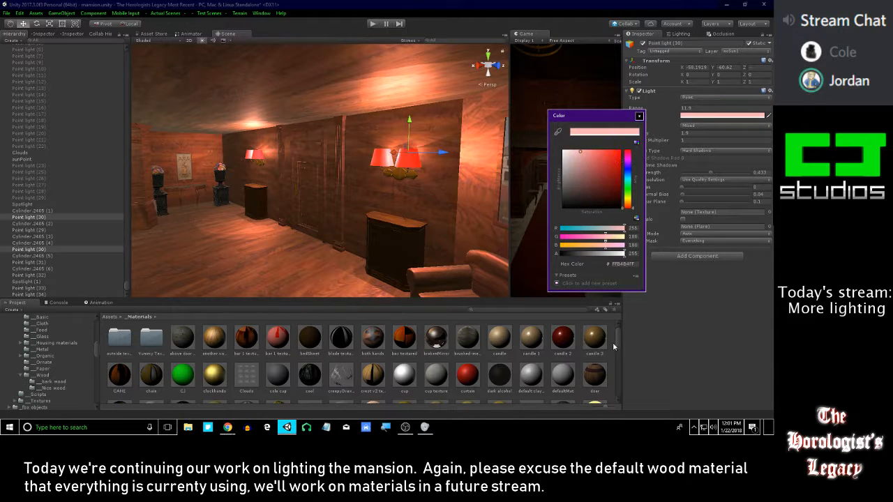
{"action": "left_click", "coordinate": [639, 117]}
Examine the reddish light of both wall lamps on the hall's walls, ceiling and floor
{"action": "scroll", "coordinate": [390, 170], "scroll_direction": "down", "scroll_amount": 3}
{"action": "middle_click_drag", "start_coordinate": [377, 170], "coordinate": [488, 183]}
{"action": "left_click", "coordinate": [459, 364]}
{"action": "right_click_drag", "start_coordinate": [351, 187], "coordinate": [416, 178]}
{"action": "scroll", "coordinate": [416, 179], "scroll_direction": "up", "scroll_amount": 2}
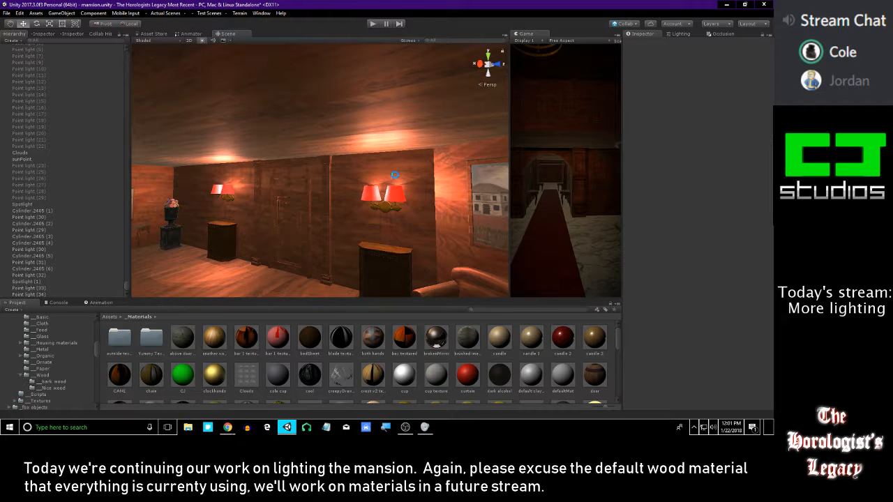
{"action": "mouse_move", "coordinate": [353, 182]}
{"action": "right_mouse_down"}
{"action": "mouse_move", "coordinate": [393, 143]}
{"action": "mouse_move", "coordinate": [349, 165]}
{"action": "mouse_move", "coordinate": [469, 168]}
{"action": "mouse_move", "coordinate": [483, 185]}
{"action": "right_mouse_up"}
{"action": "right_click_drag", "start_coordinate": [556, 181], "coordinate": [349, 171]}
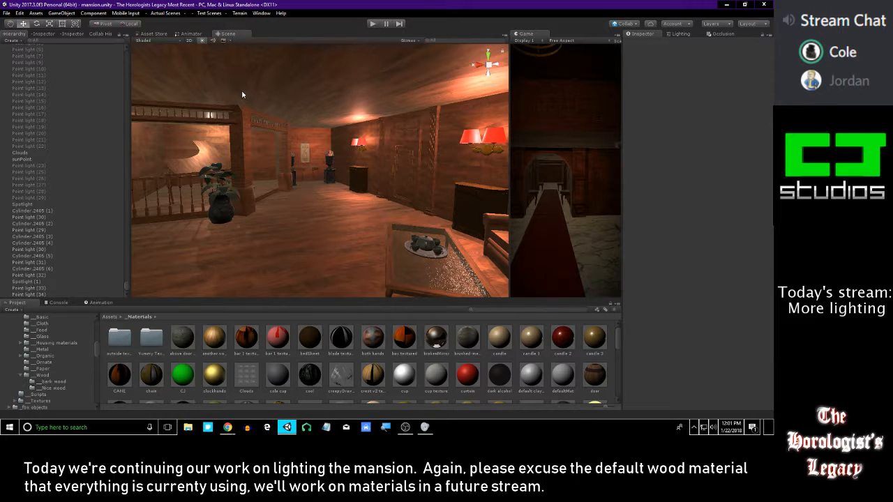
Set the color of the point light in the red table lamp on the wooden sideboard to hex FFB4B4
{"action": "right_click_drag", "start_coordinate": [234, 133], "coordinate": [377, 82]}
{"action": "mouse_move", "coordinate": [241, 188]}
{"action": "right_mouse_down"}
{"action": "mouse_move", "coordinate": [379, 193]}
{"action": "mouse_move", "coordinate": [313, 143]}
{"action": "mouse_move", "coordinate": [415, 153]}
{"action": "mouse_move", "coordinate": [455, 143]}
{"action": "mouse_move", "coordinate": [358, 156]}
{"action": "mouse_move", "coordinate": [425, 140]}
{"action": "mouse_move", "coordinate": [474, 142]}
{"action": "mouse_move", "coordinate": [462, 144]}
{"action": "right_mouse_up"}
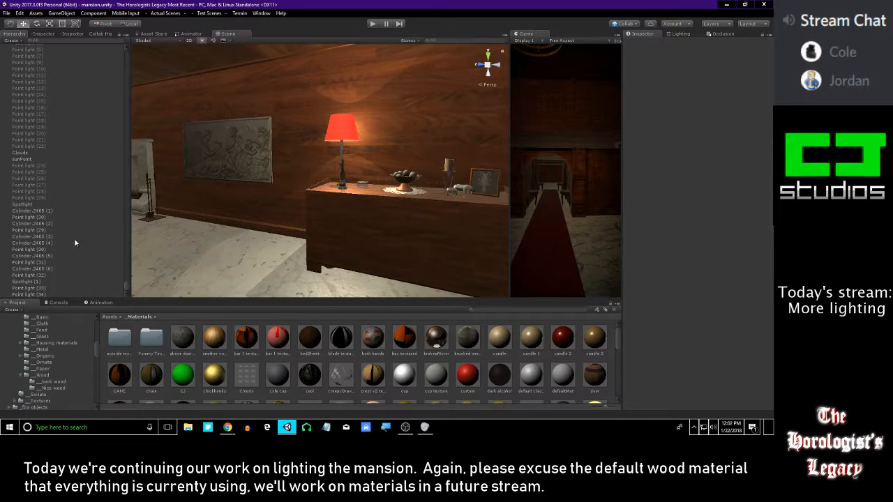
{"action": "left_click", "coordinate": [51, 288]}
{"action": "key", "text": "Up"}
{"action": "key", "text": "Up"}
{"action": "key", "text": "Up"}
{"action": "key", "text": "Up"}
{"action": "key", "text": "Up"}
{"action": "key", "text": "Up"}
{"action": "key", "text": "Up"}
{"action": "key", "text": "Up"}
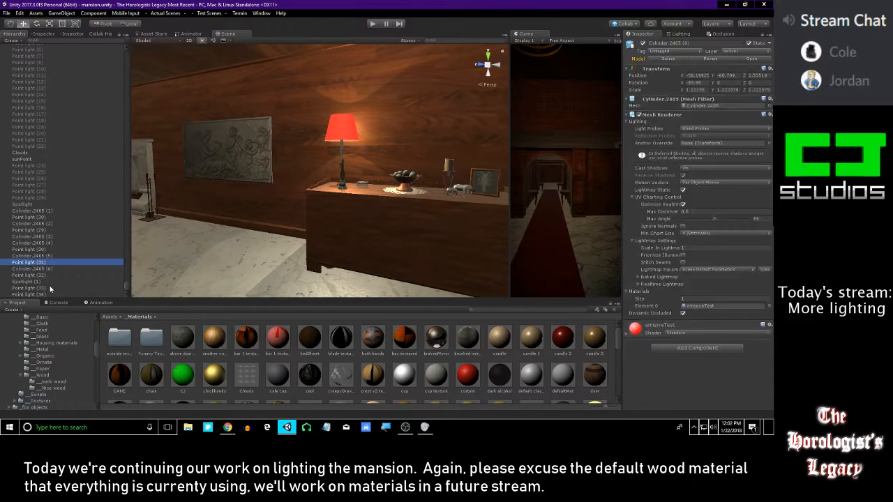
{"action": "key", "text": "Up"}
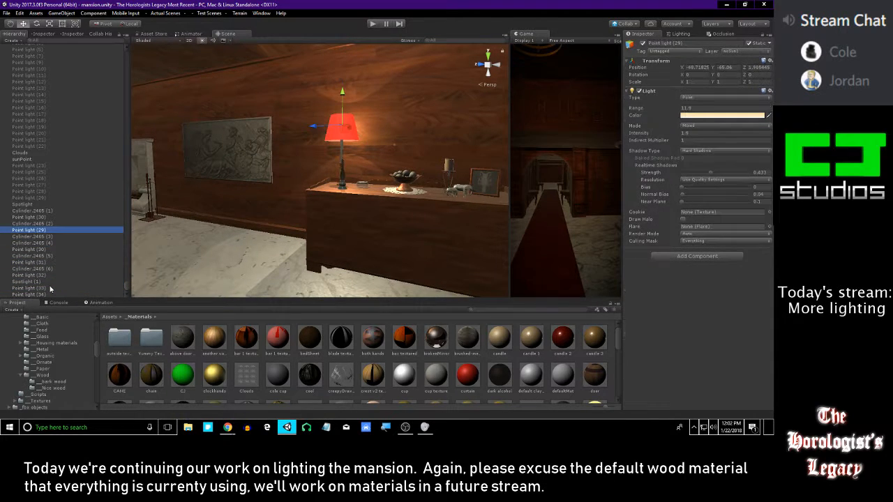
{"action": "left_click", "coordinate": [687, 118]}
{"action": "left_click_drag", "start_coordinate": [630, 208], "coordinate": [647, 276]}
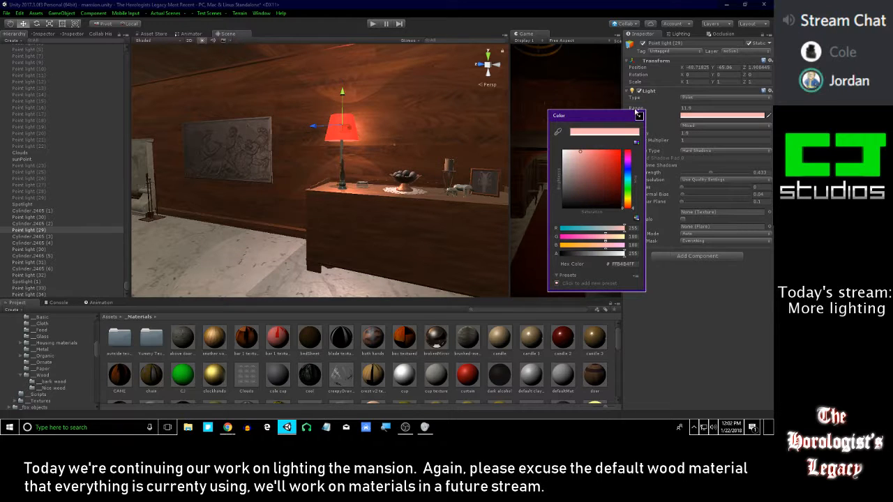
{"action": "left_click", "coordinate": [638, 116]}
Set the point light of the table lamp behind the sofa to hex FFB4B4, enabling the light only during the change
{"action": "right_click_drag", "start_coordinate": [408, 153], "coordinate": [233, 163]}
{"action": "right_click_drag", "start_coordinate": [502, 129], "coordinate": [174, 157]}
{"action": "left_click", "coordinate": [54, 198]}
{"action": "left_click", "coordinate": [642, 44]}
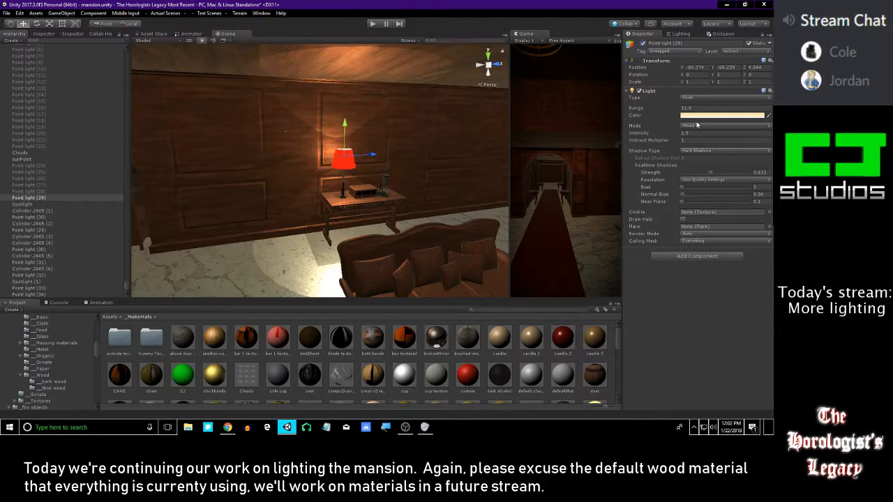
{"action": "left_click", "coordinate": [699, 115]}
{"action": "left_click_drag", "start_coordinate": [627, 202], "coordinate": [626, 208]}
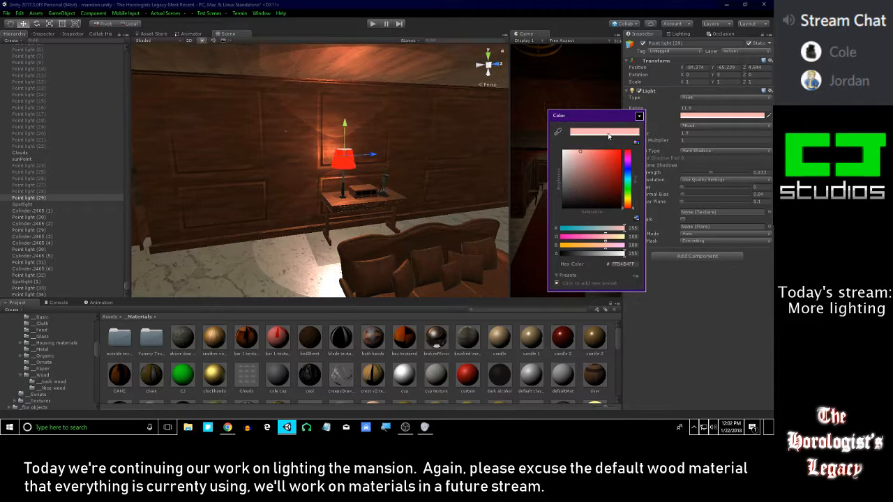
{"action": "left_click", "coordinate": [638, 116]}
{"action": "left_click", "coordinate": [643, 44]}
Set the color of the disabled point light in the lamp on the marble-topped cabinet to hex FFB4B4
{"action": "right_click_drag", "start_coordinate": [411, 126], "coordinate": [244, 142]}
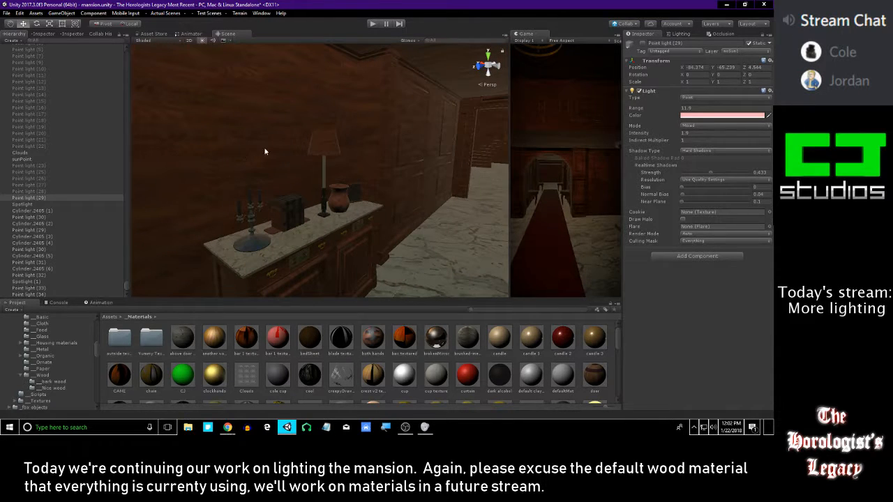
{"action": "key", "text": "Up"}
{"action": "key", "text": "Up"}
{"action": "key", "text": "Up"}
{"action": "key", "text": "Up"}
{"action": "key", "text": "Up"}
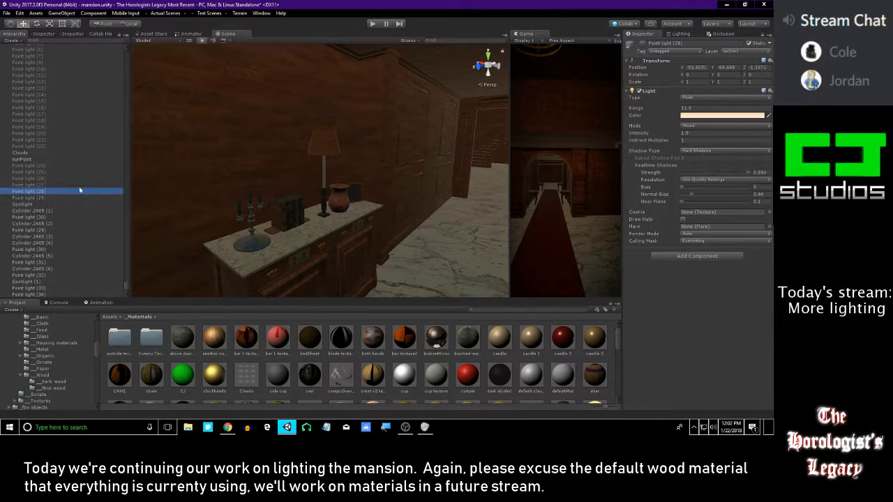
{"action": "key", "text": "Down"}
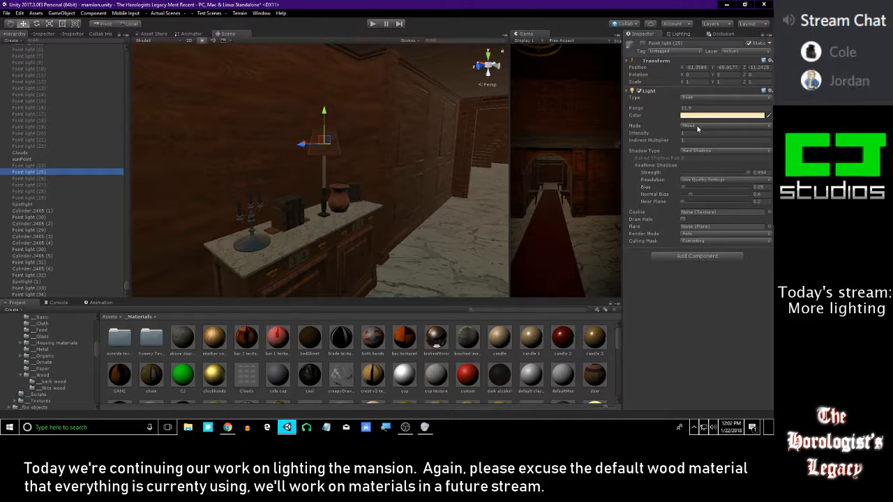
{"action": "left_click", "coordinate": [698, 114]}
{"action": "left_click_drag", "start_coordinate": [627, 188], "coordinate": [648, 141]}
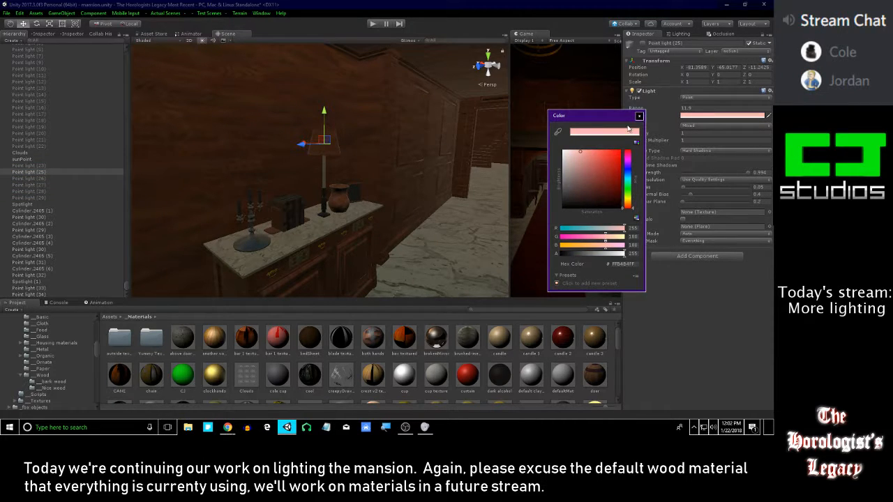
{"action": "left_click", "coordinate": [639, 115]}
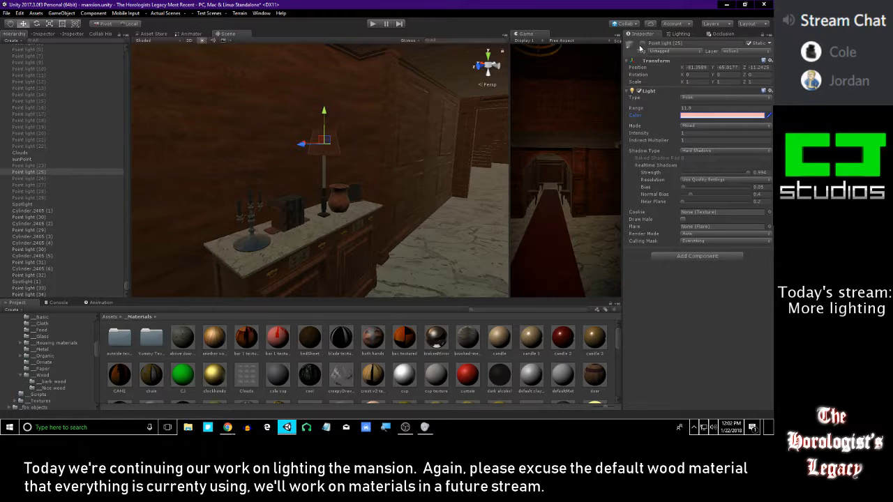
Check how the marble-topped cabinet's lamp lights the hall, enabling its point light only for the check
{"action": "left_click", "coordinate": [641, 45]}
{"action": "right_click_drag", "start_coordinate": [409, 104], "coordinate": [436, 114]}
{"action": "key", "text": "s"}
{"action": "left_click", "coordinate": [643, 44]}
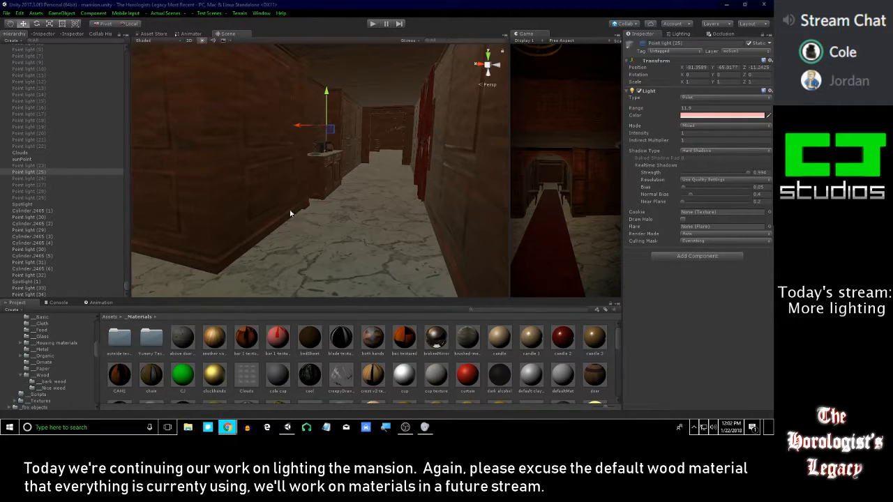
Reorder the hierarchy so that all six Cylinder.2405 lampshade objects sit together directly beneath Spotlight
{"action": "right_click_drag", "start_coordinate": [388, 187], "coordinate": [391, 168]}
{"action": "right_click_drag", "start_coordinate": [295, 174], "coordinate": [481, 186]}
{"action": "right_click_drag", "start_coordinate": [410, 175], "coordinate": [230, 163]}
{"action": "key", "text": "alt+Tab"}
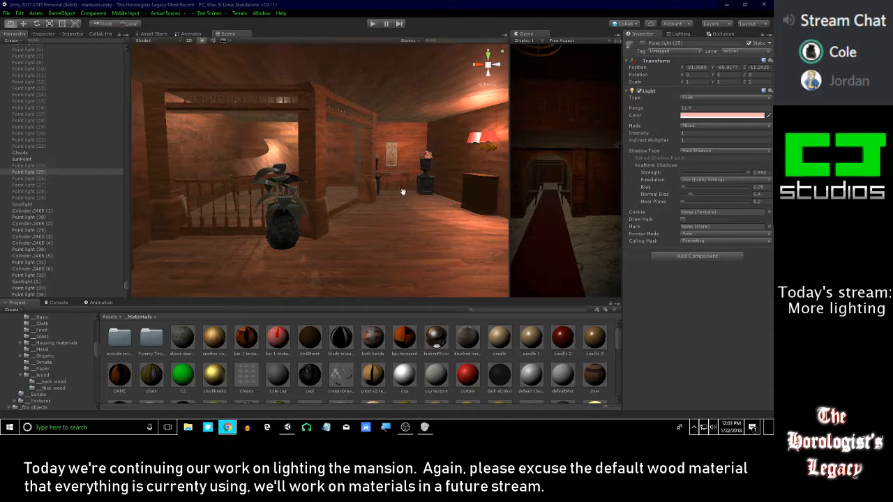
{"action": "mouse_move", "coordinate": [408, 185]}
{"action": "right_mouse_down"}
{"action": "mouse_move", "coordinate": [249, 164]}
{"action": "mouse_move", "coordinate": [339, 142]}
{"action": "mouse_move", "coordinate": [262, 137]}
{"action": "mouse_move", "coordinate": [481, 165]}
{"action": "mouse_move", "coordinate": [253, 143]}
{"action": "mouse_move", "coordinate": [229, 149]}
{"action": "mouse_move", "coordinate": [318, 152]}
{"action": "mouse_move", "coordinate": [264, 154]}
{"action": "right_mouse_up"}
{"action": "left_click", "coordinate": [32, 210]}
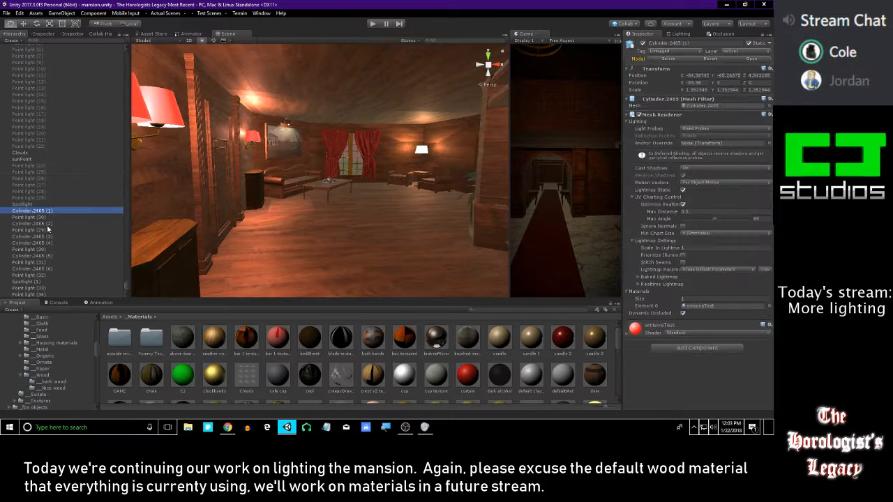
{"action": "left_click", "coordinate": [29, 281]}
{"action": "left_click_drag", "start_coordinate": [38, 223], "coordinate": [33, 209]}
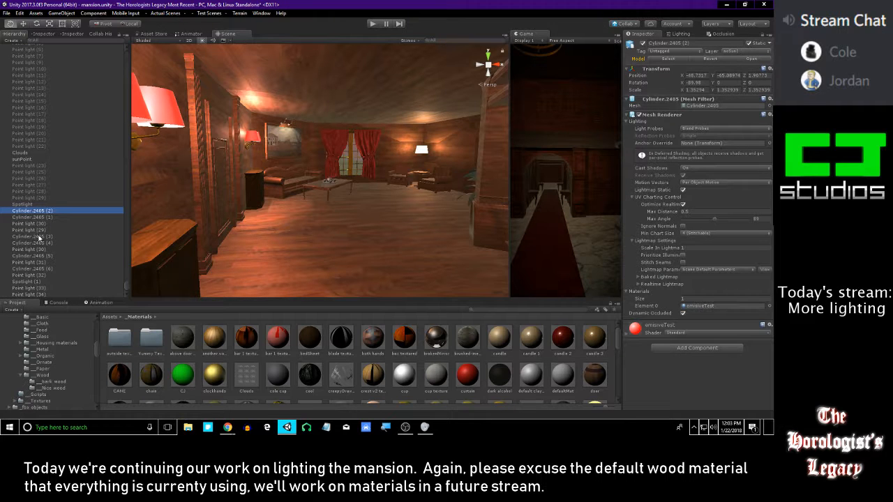
{"action": "mouse_move", "coordinate": [37, 238]}
{"action": "left_mouse_down"}
{"action": "mouse_move", "coordinate": [38, 218]}
{"action": "mouse_move", "coordinate": [43, 236]}
{"action": "left_mouse_up"}
{"action": "left_click", "coordinate": [46, 258]}
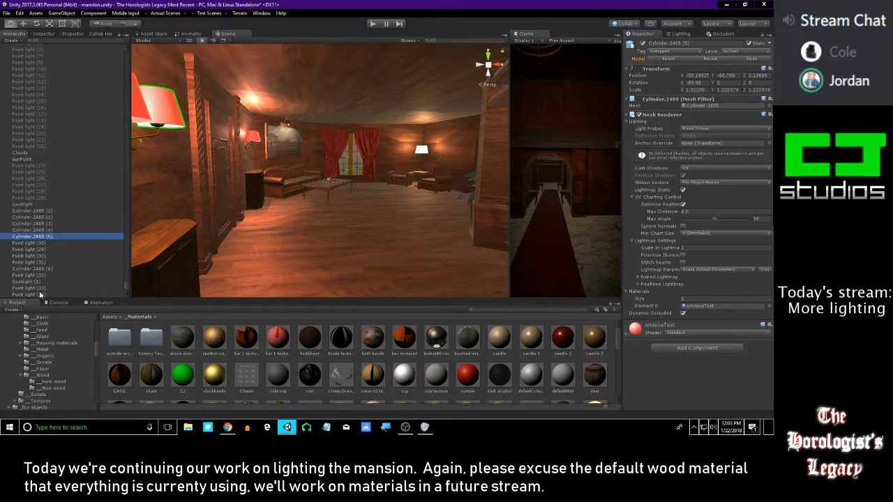
{"action": "left_click_drag", "start_coordinate": [35, 272], "coordinate": [37, 243]}
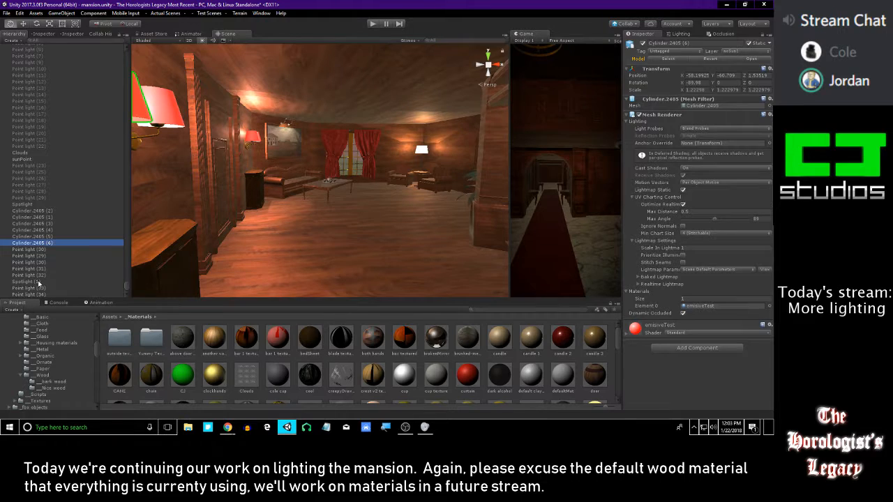
Move the lights listed below the Cylinder.2405 objects, including Spotlight (1), above those objects in the hierarchy and disable them all
{"action": "left_click", "coordinate": [38, 281]}
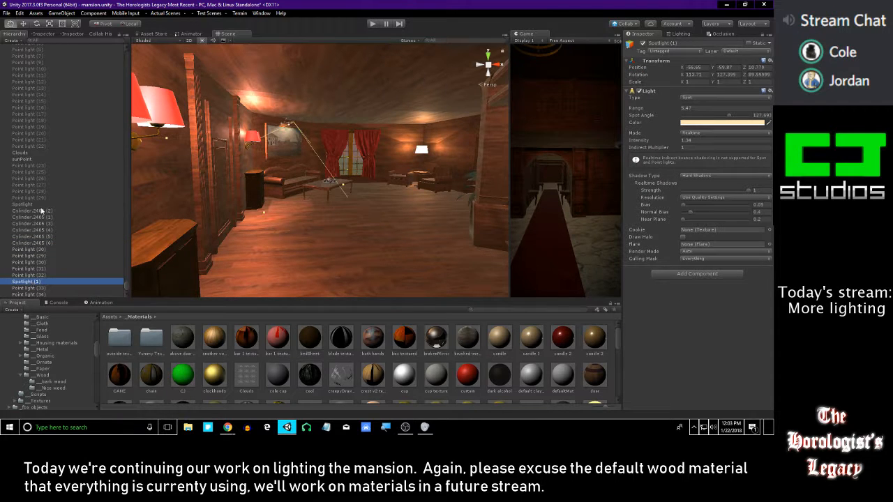
{"action": "left_click", "coordinate": [37, 250]}
{"action": "left_click", "coordinate": [49, 294], "text": "shift"}
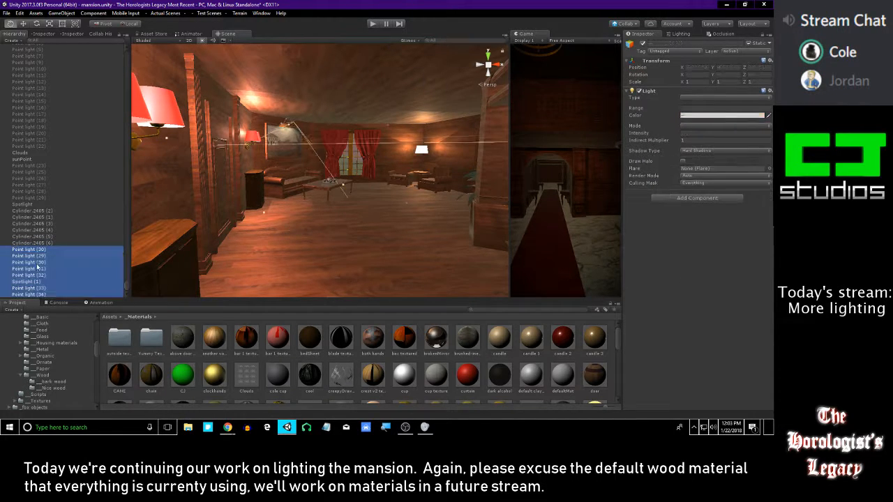
{"action": "left_click_drag", "start_coordinate": [35, 209], "coordinate": [37, 208]}
{"action": "right_click_drag", "start_coordinate": [227, 202], "coordinate": [343, 182]}
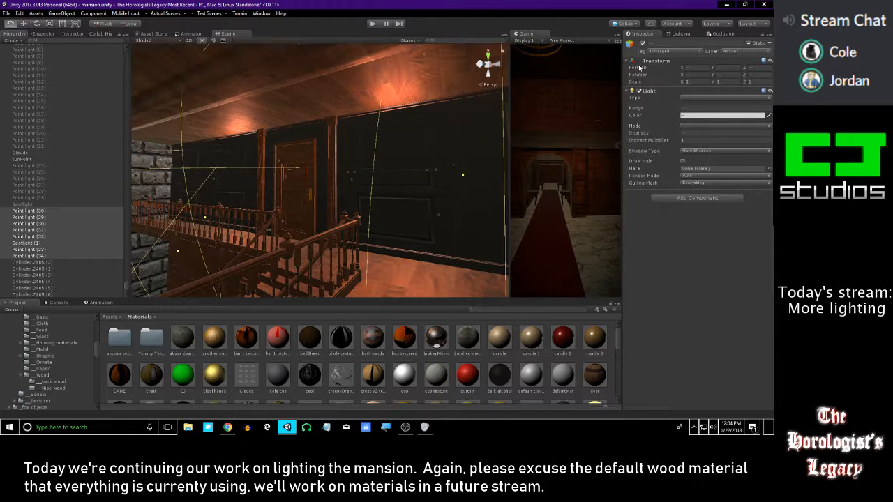
{"action": "left_click", "coordinate": [643, 45]}
{"action": "right_click_drag", "start_coordinate": [183, 200], "coordinate": [261, 201]}
Move Clouds and sunPoint up the hierarchy together, placing them directly above rimLight
{"action": "scroll", "coordinate": [67, 198], "scroll_direction": "up", "scroll_amount": 3}
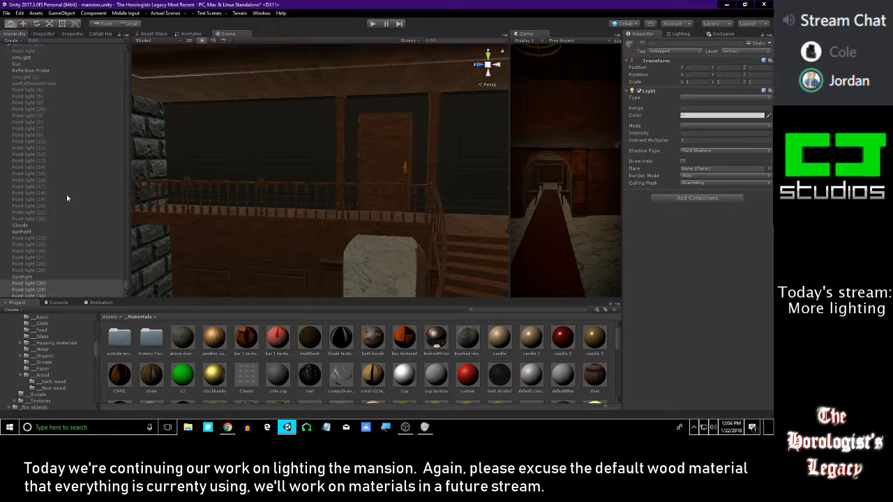
{"action": "left_click", "coordinate": [28, 225]}
{"action": "left_click", "coordinate": [23, 232], "text": "shift"}
{"action": "left_click_drag", "start_coordinate": [22, 233], "coordinate": [32, 106]}
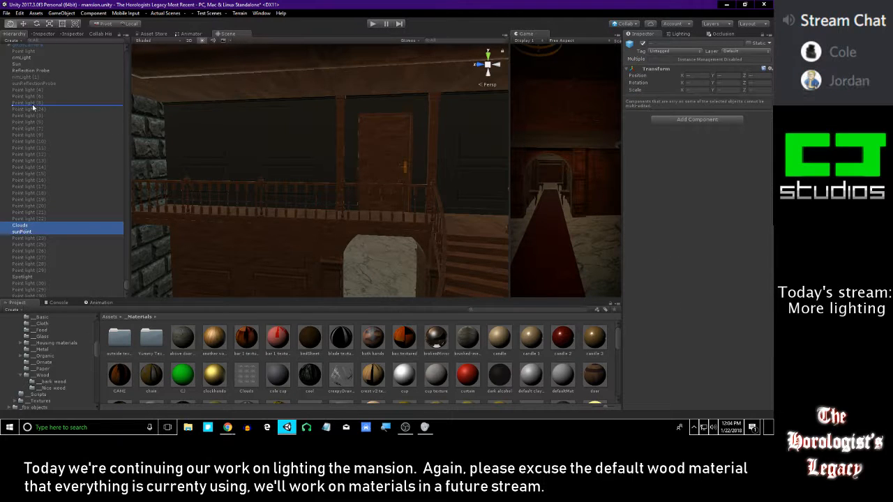
{"action": "left_click_drag", "start_coordinate": [43, 75], "coordinate": [45, 72]}
{"action": "scroll", "coordinate": [19, 145], "scroll_direction": "up", "scroll_amount": 3}
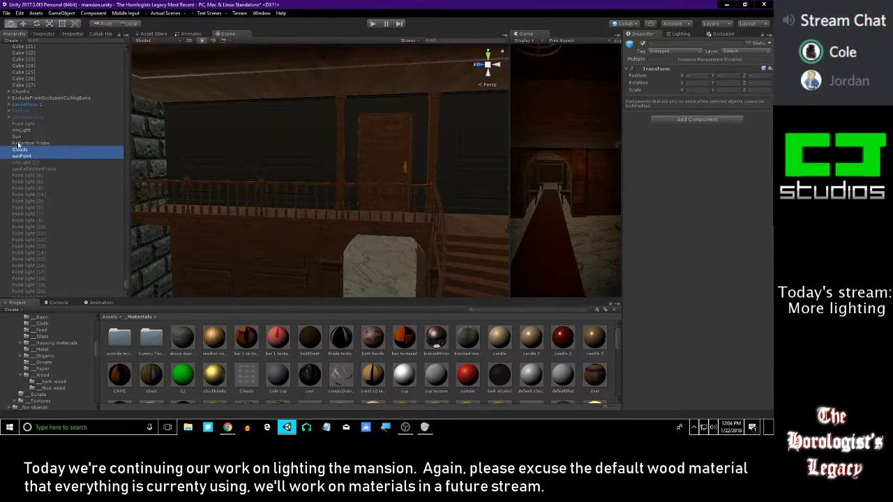
{"action": "right_click_drag", "start_coordinate": [159, 179], "coordinate": [201, 193]}
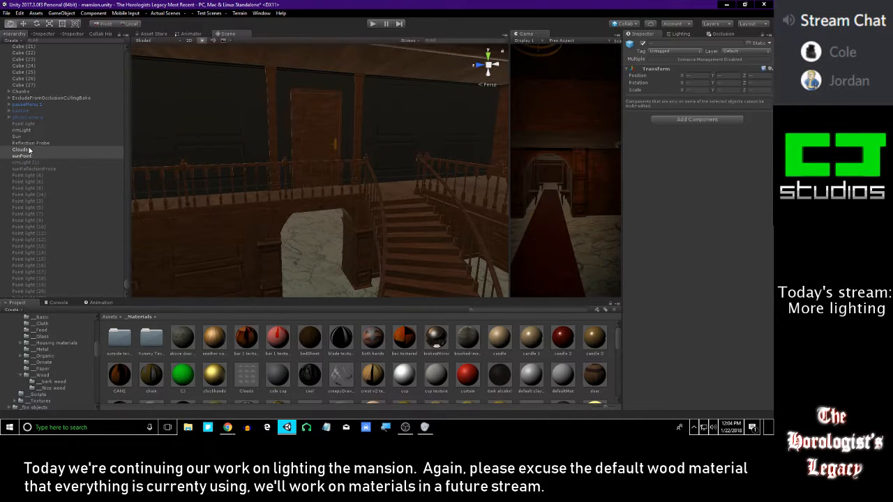
{"action": "left_click_drag", "start_coordinate": [31, 152], "coordinate": [37, 130]}
Move the unnumbered Point light below sunReflectionProbe in the hierarchy, and rimLight (1) directly above rimLight
{"action": "left_click", "coordinate": [34, 124]}
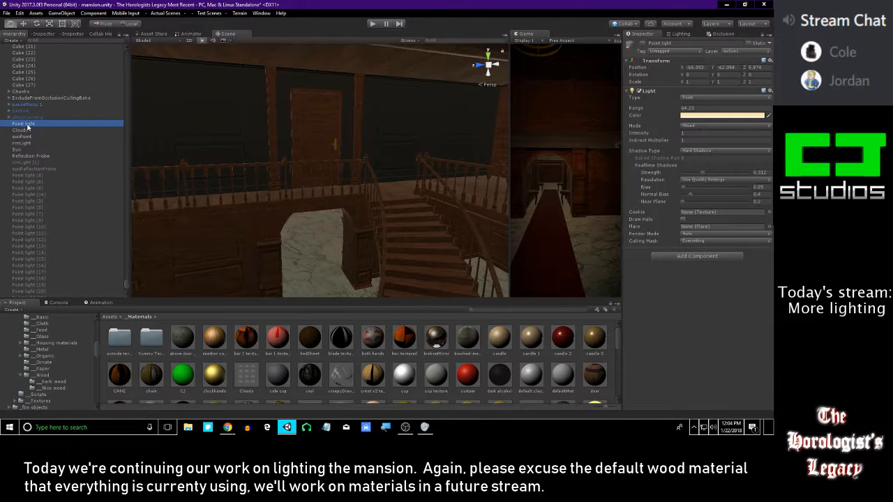
{"action": "left_click_drag", "start_coordinate": [35, 164], "coordinate": [33, 174]}
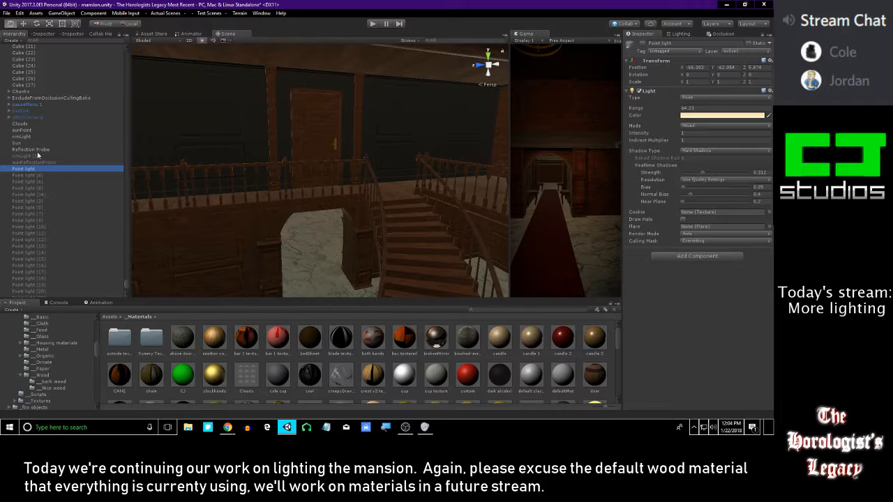
{"action": "left_click", "coordinate": [35, 156]}
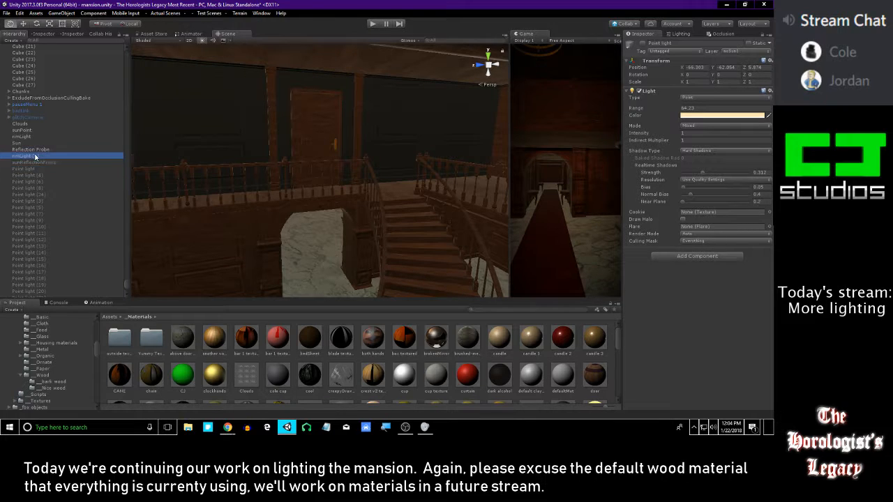
{"action": "left_click_drag", "start_coordinate": [33, 137], "coordinate": [33, 137]}
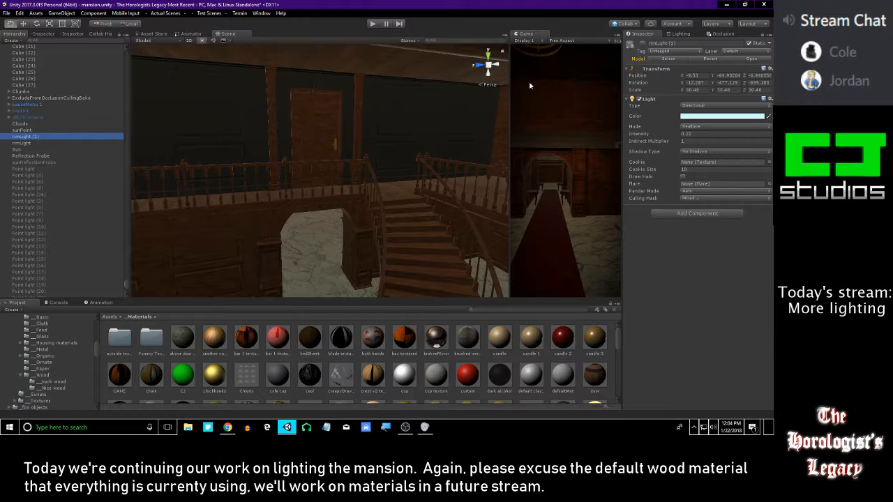
Compare the mansion's exterior near the entrance steps with rimLight (1) on and off
{"action": "left_click", "coordinate": [641, 45]}
{"action": "key", "text": "s"}
{"action": "right_click_drag", "start_coordinate": [313, 132], "coordinate": [263, 128]}
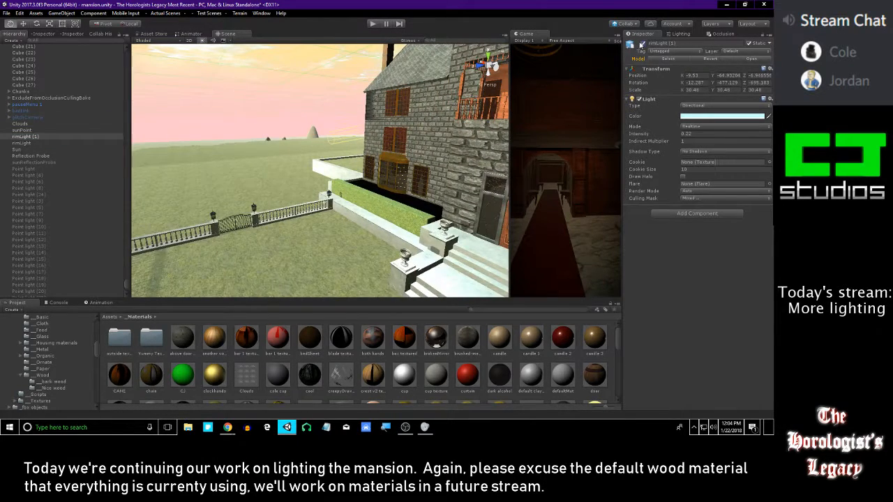
{"action": "left_click", "coordinate": [643, 46]}
{"action": "left_click", "coordinate": [643, 46]}
{"action": "left_click", "coordinate": [643, 46]}
{"action": "left_click", "coordinate": [643, 47]}
{"action": "right_click_drag", "start_coordinate": [443, 180], "coordinate": [550, 159]}
{"action": "key", "text": "s"}
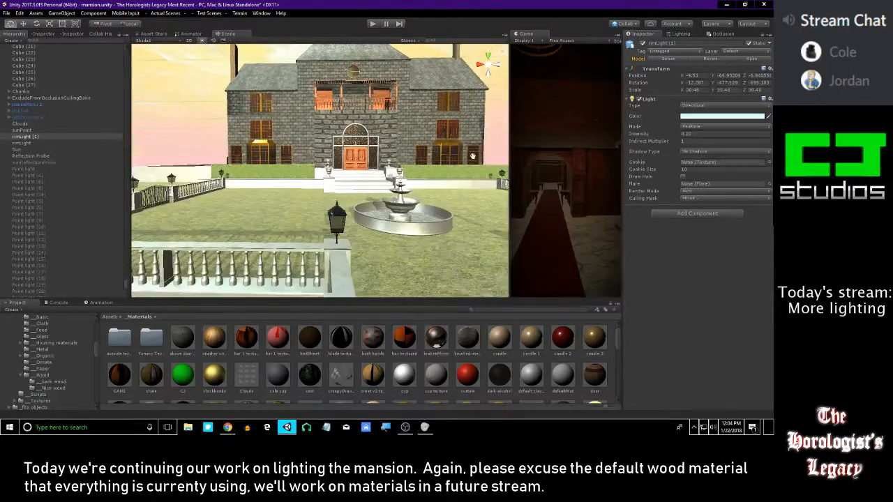
Compare the mansion's front facade and fountain with rimLight (1) on and off
{"action": "left_click", "coordinate": [643, 45]}
{"action": "left_click", "coordinate": [643, 45]}
{"action": "left_click", "coordinate": [643, 44]}
{"action": "left_click", "coordinate": [643, 44]}
{"action": "left_click", "coordinate": [643, 44]}
{"action": "right_click_drag", "start_coordinate": [370, 169], "coordinate": [460, 166]}
{"action": "key", "text": "a"}
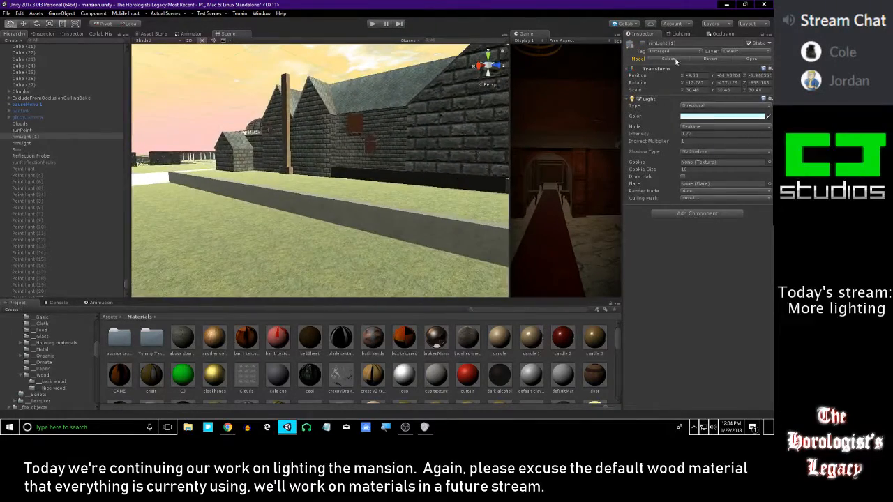
Compare the mansion's side and rear walls with rimLight (1) on and off, leaving it disabled
{"action": "left_click", "coordinate": [643, 45]}
{"action": "key", "text": "a"}
{"action": "right_click_drag", "start_coordinate": [390, 142], "coordinate": [514, 157]}
{"action": "key", "text": "w"}
{"action": "left_click", "coordinate": [643, 43]}
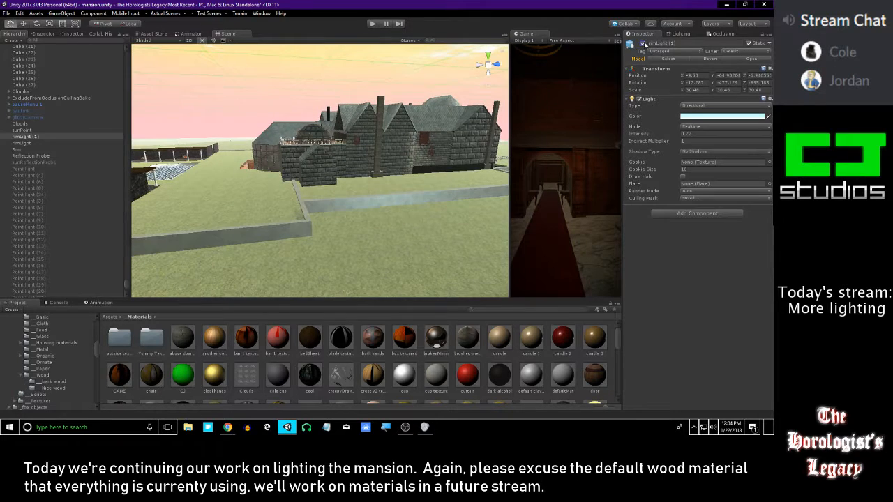
{"action": "left_click", "coordinate": [643, 43]}
Inspect the front grounds, entrance hall, upstairs and piano room with the lamp lights and rimLight (1) disabled
{"action": "right_click_drag", "start_coordinate": [409, 144], "coordinate": [407, 171]}
{"action": "key", "text": "w"}
{"action": "key", "text": "s"}
{"action": "key", "text": "w"}
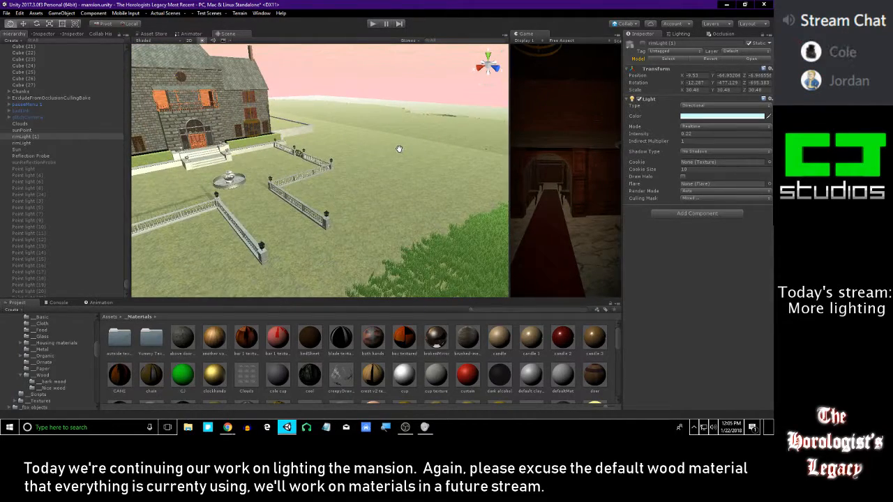
{"action": "right_click_drag", "start_coordinate": [350, 150], "coordinate": [275, 121]}
{"action": "key", "text": "w"}
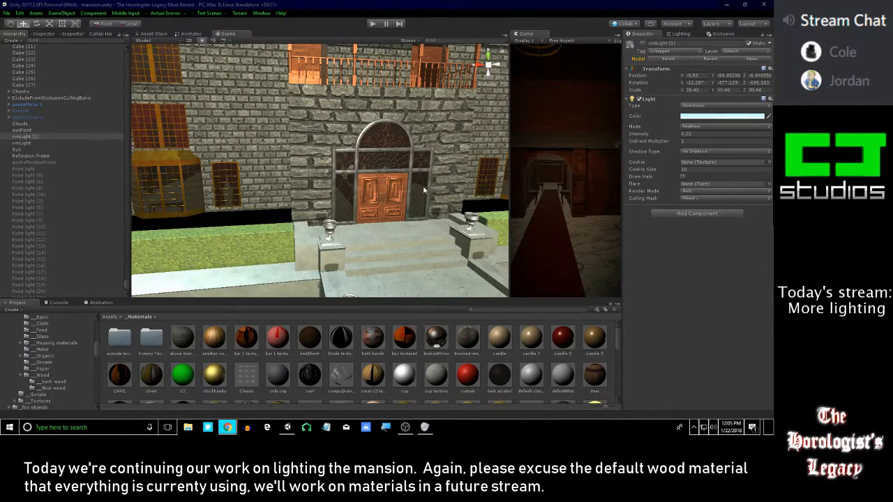
{"action": "key", "text": "w"}
{"action": "right_click_drag", "start_coordinate": [419, 189], "coordinate": [330, 159]}
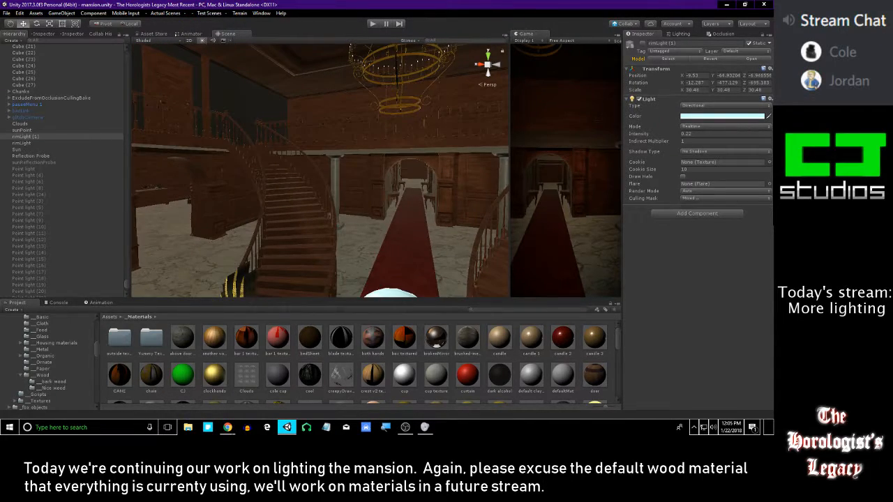
{"action": "right_click_drag", "start_coordinate": [341, 191], "coordinate": [335, 245]}
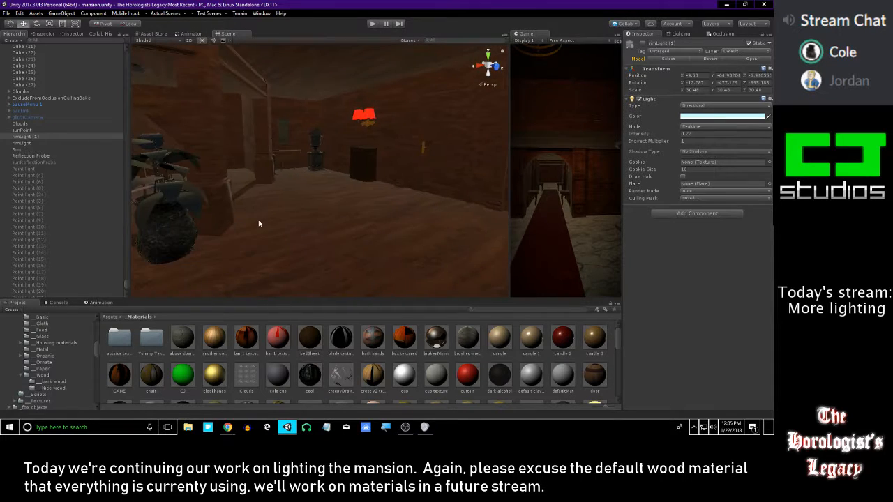
{"action": "right_click_drag", "start_coordinate": [284, 165], "coordinate": [262, 164]}
{"action": "right_click_drag", "start_coordinate": [345, 168], "coordinate": [243, 149]}
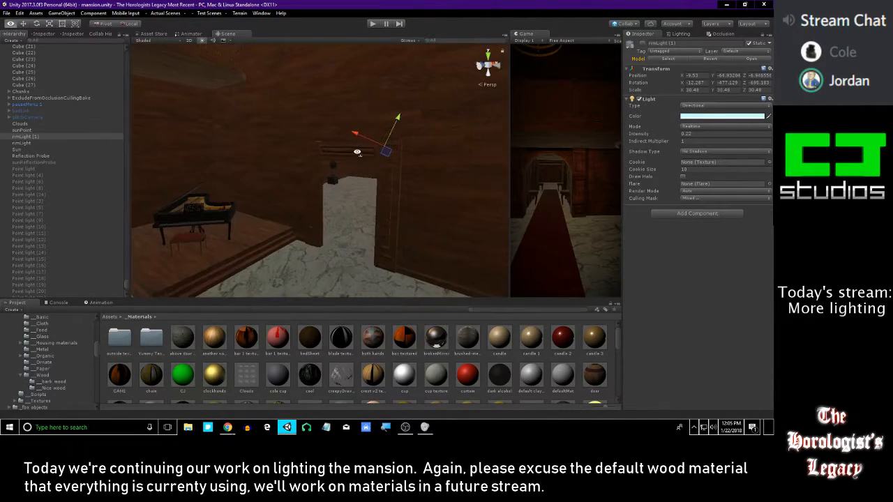
Inspect the mansion's dark interior spaces, toggling the Scene view lighting to compare them
{"action": "right_click_drag", "start_coordinate": [252, 170], "coordinate": [173, 69]}
{"action": "left_click", "coordinate": [203, 42]}
{"action": "left_click", "coordinate": [203, 42]}
{"action": "right_click_drag", "start_coordinate": [380, 118], "coordinate": [307, 231]}
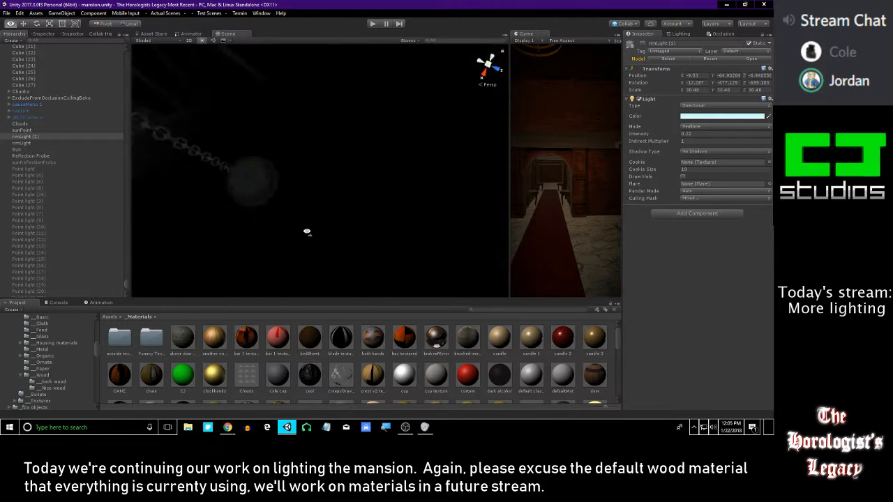
{"action": "left_click", "coordinate": [202, 41]}
{"action": "right_click_drag", "start_coordinate": [303, 142], "coordinate": [309, 173]}
{"action": "left_click", "coordinate": [202, 41]}
{"action": "right_click_drag", "start_coordinate": [262, 118], "coordinate": [554, 132]}
{"action": "right_click_drag", "start_coordinate": [132, 106], "coordinate": [48, 14]}
{"action": "right_click_drag", "start_coordinate": [716, 21], "coordinate": [92, 96]}
{"action": "right_click_drag", "start_coordinate": [298, 108], "coordinate": [114, 111]}
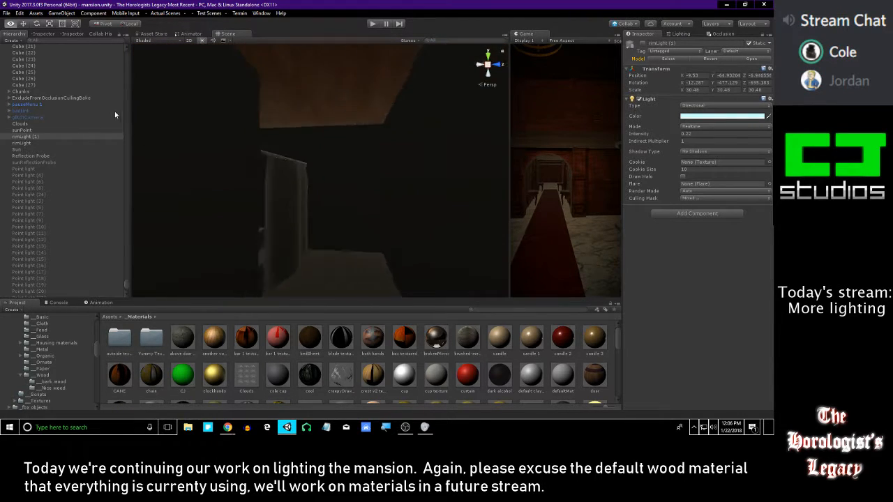
{"action": "right_click_drag", "start_coordinate": [716, 89], "coordinate": [394, 146]}
Enable Point light (34), the point light of the piano room's ceiling lamp
{"action": "right_click_drag", "start_coordinate": [202, 180], "coordinate": [200, 175]}
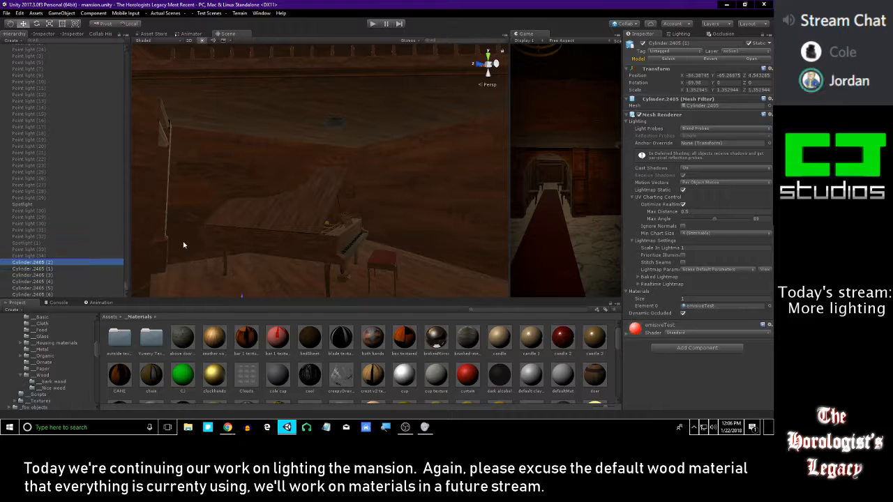
{"action": "key", "text": "Up"}
{"action": "key", "text": "Up"}
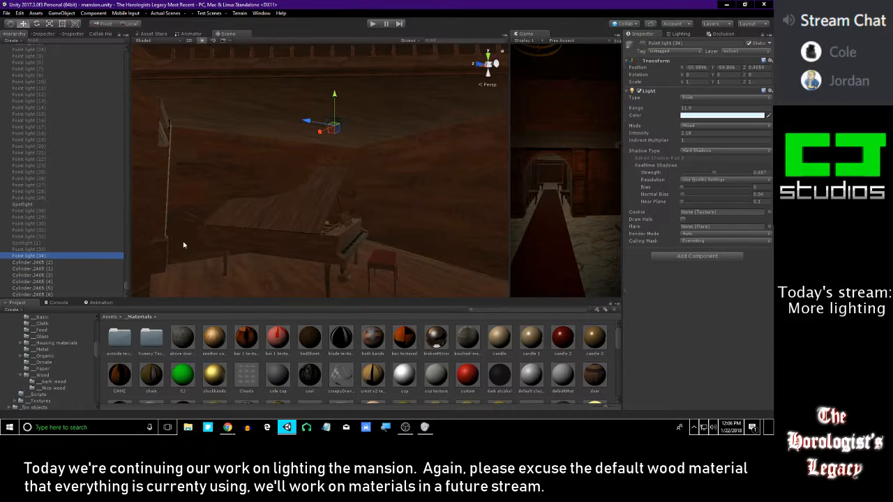
{"action": "left_click", "coordinate": [644, 42]}
{"action": "left_click", "coordinate": [644, 43]}
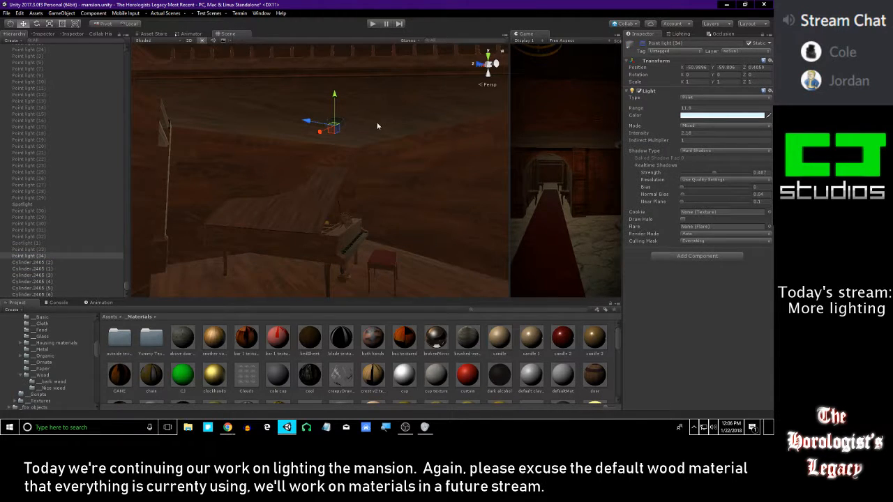
{"action": "left_click", "coordinate": [645, 44]}
{"action": "right_click_drag", "start_coordinate": [382, 167], "coordinate": [360, 153]}
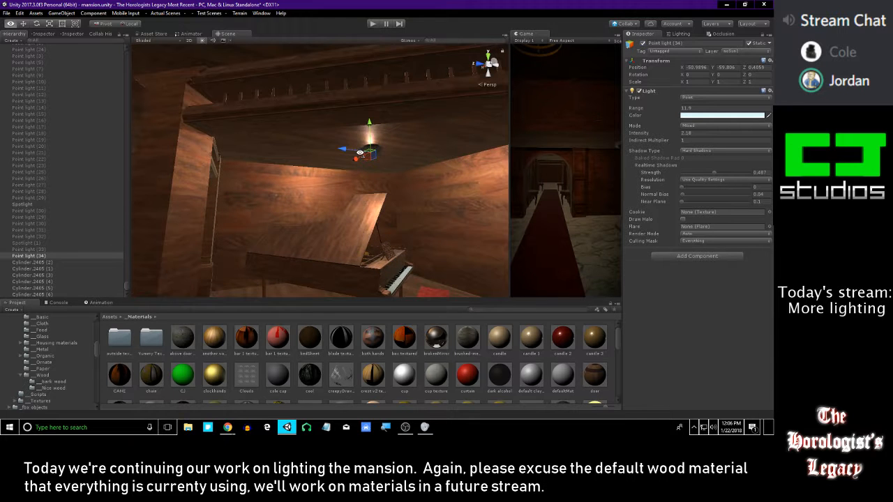
Move Point light (34) from the piano room up into the room with the sink counter and red rug
{"action": "left_click_drag", "start_coordinate": [369, 128], "coordinate": [367, 80]}
{"action": "right_click_drag", "start_coordinate": [364, 104], "coordinate": [404, 180]}
{"action": "left_click_drag", "start_coordinate": [276, 205], "coordinate": [333, 227]}
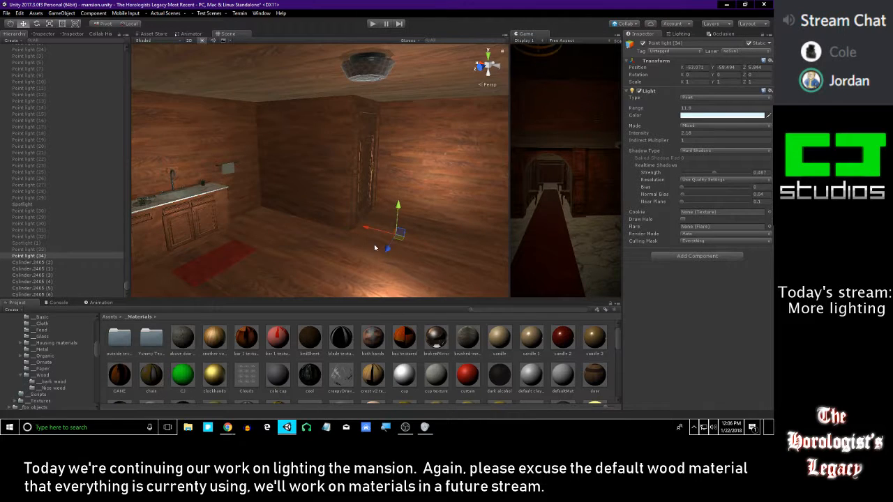
{"action": "left_click_drag", "start_coordinate": [387, 249], "coordinate": [358, 299]}
{"action": "right_click_drag", "start_coordinate": [359, 279], "coordinate": [361, 266]}
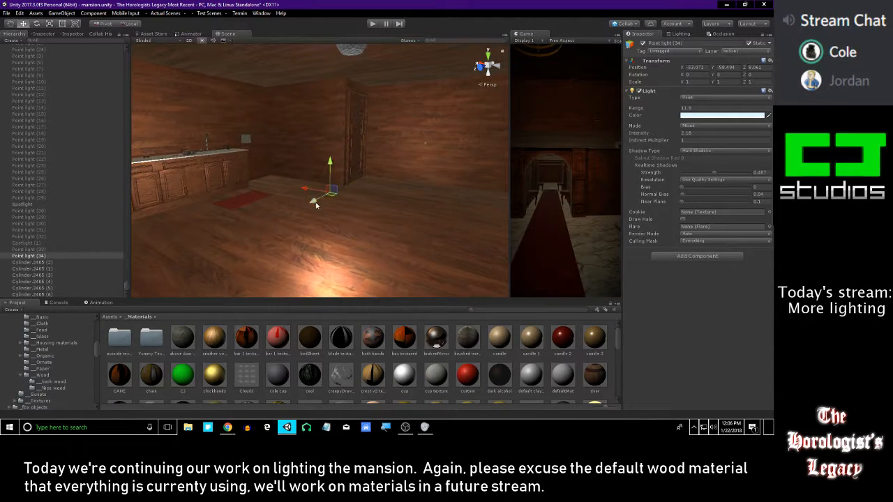
{"action": "left_click_drag", "start_coordinate": [343, 155], "coordinate": [325, 72]}
{"action": "left_click_drag", "start_coordinate": [334, 33], "coordinate": [334, 28]}
Centre Point light (34) inside the sink-counter room's ceiling lamp, raising it to about (-52.9, -56.1, 7.0)
{"action": "right_click_drag", "start_coordinate": [370, 84], "coordinate": [258, 65]}
{"action": "left_click_drag", "start_coordinate": [199, 99], "coordinate": [283, 97]}
{"action": "key", "text": "f"}
{"action": "right_click_drag", "start_coordinate": [382, 97], "coordinate": [372, 181], "text": "alt"}
{"action": "left_click_drag", "start_coordinate": [372, 181], "coordinate": [298, 152], "text": "alt"}
{"action": "left_click_drag", "start_coordinate": [303, 228], "coordinate": [340, 182], "text": "alt"}
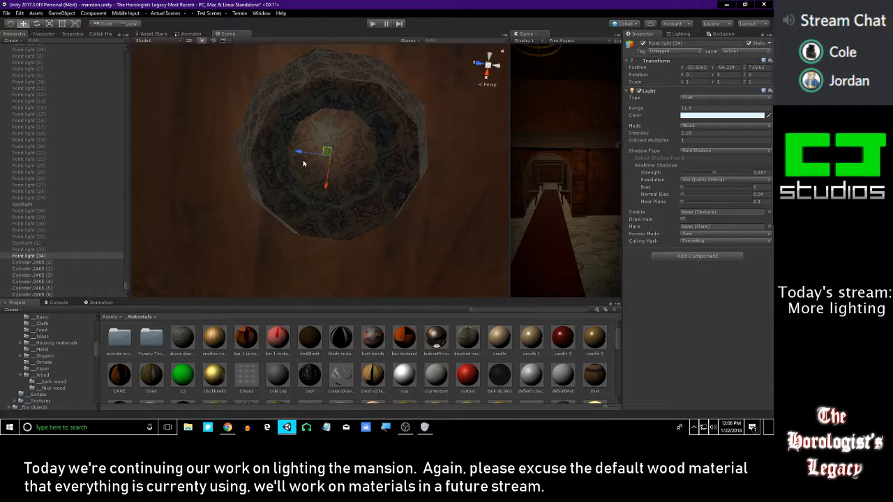
{"action": "left_click_drag", "start_coordinate": [302, 159], "coordinate": [331, 185], "text": "alt"}
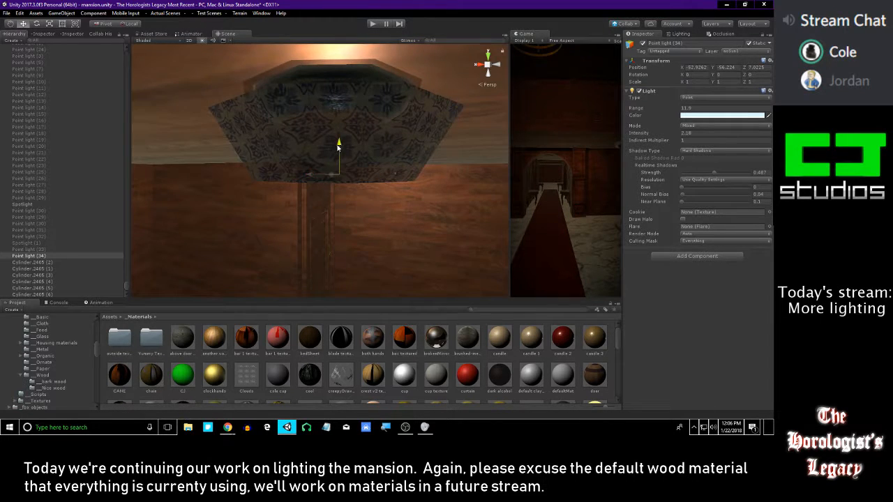
{"action": "left_click_drag", "start_coordinate": [338, 148], "coordinate": [340, 103]}
{"action": "right_click_drag", "start_coordinate": [340, 102], "coordinate": [373, 139]}
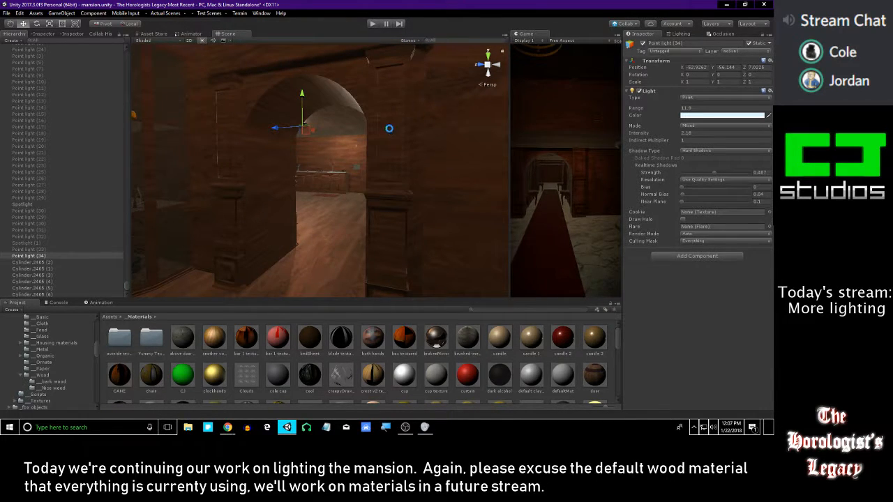
Set the realtime shadow strength of Point light (34) to 1 and compare how the light falls in the surrounding rooms
{"action": "right_click_drag", "start_coordinate": [376, 134], "coordinate": [429, 195]}
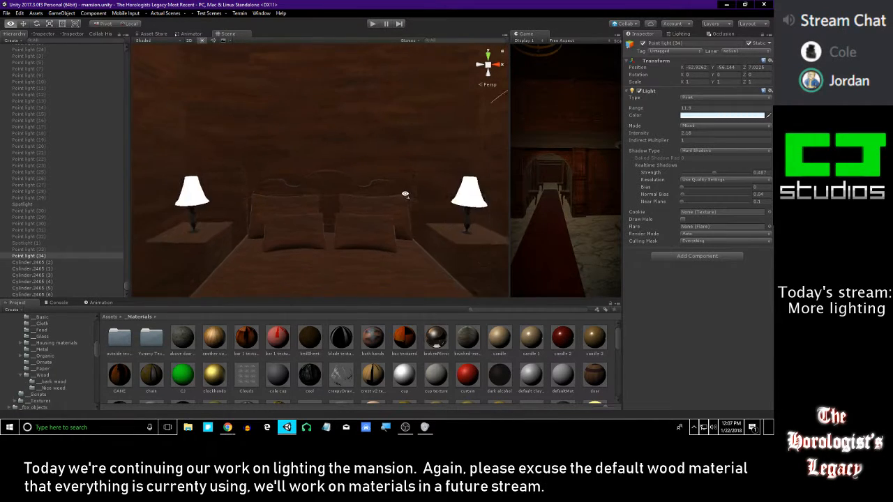
{"action": "right_click_drag", "start_coordinate": [405, 194], "coordinate": [348, 171]}
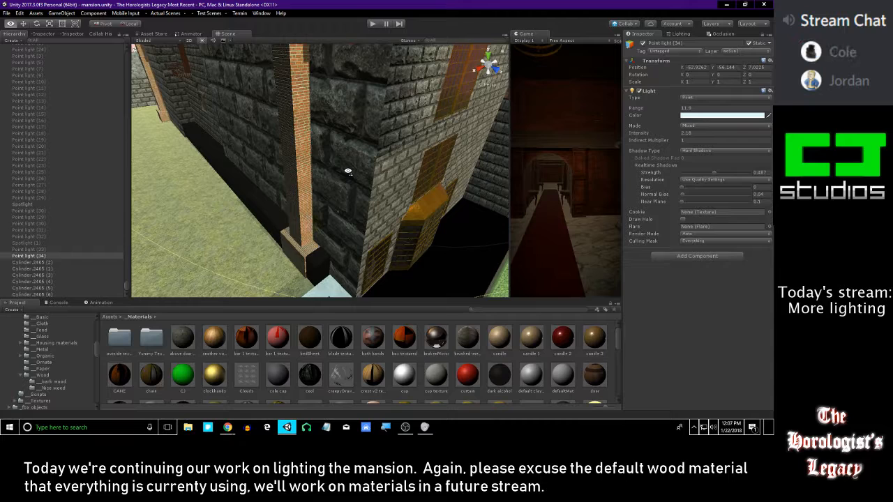
{"action": "right_click_drag", "start_coordinate": [348, 171], "coordinate": [307, 148]}
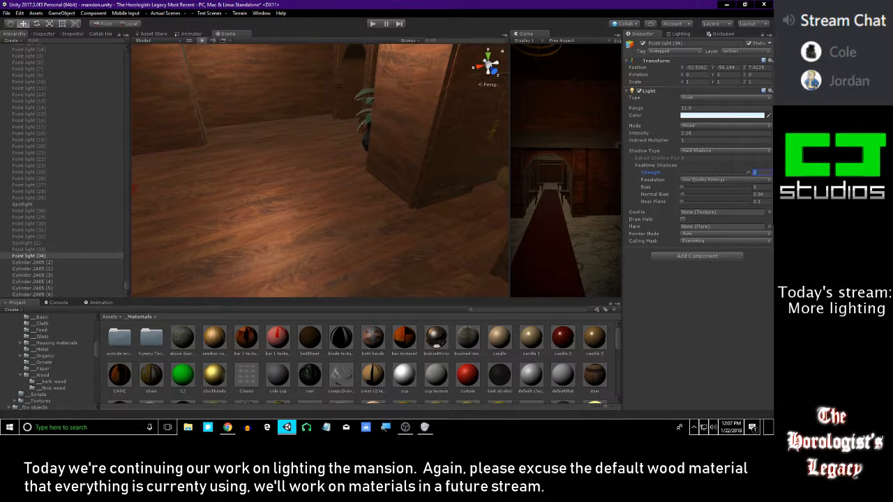
{"action": "right_click_drag", "start_coordinate": [419, 172], "coordinate": [382, 81]}
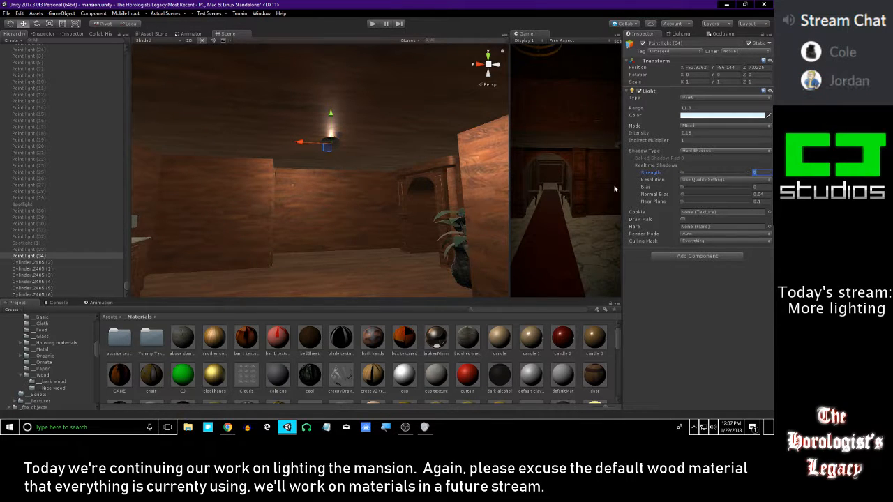
{"action": "right_click_drag", "start_coordinate": [412, 167], "coordinate": [396, 157]}
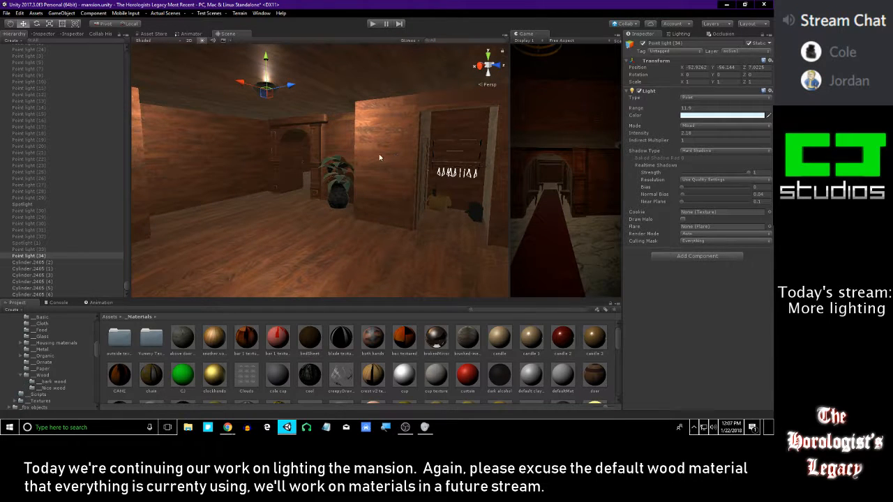
Look through the existing point lights, spotlights and lamp cylinders for one belonging to the piano room's ceiling lamp
{"action": "right_click_drag", "start_coordinate": [365, 144], "coordinate": [265, 140]}
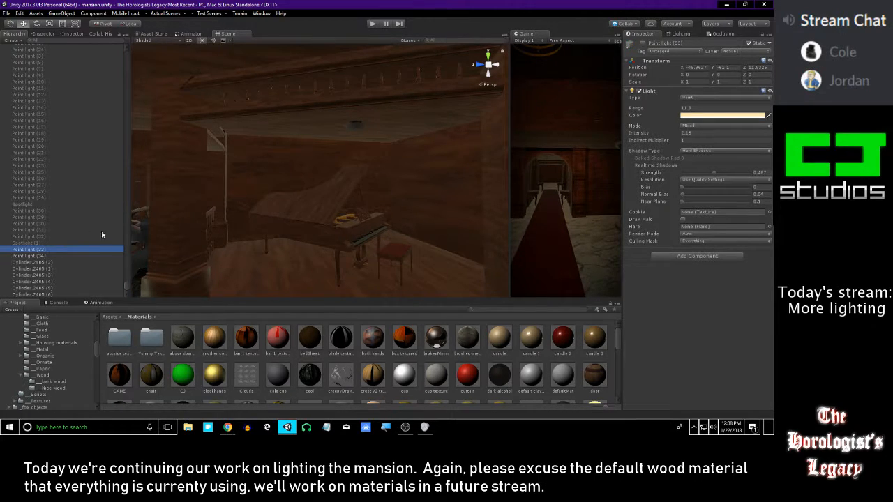
{"action": "key", "text": "Up"}
{"action": "key", "text": "Up"}
{"action": "key", "text": "Up"}
{"action": "key", "text": "Up"}
{"action": "key", "text": "Up"}
{"action": "key", "text": "Up"}
{"action": "key", "text": "Up"}
{"action": "key", "text": "Up"}
{"action": "key", "text": "Up"}
{"action": "key", "text": "Up"}
{"action": "key", "text": "Up"}
{"action": "key", "text": "Up"}
{"action": "key", "text": "Up"}
{"action": "key", "text": "Up"}
{"action": "key", "text": "Up"}
{"action": "key", "text": "Down"}
{"action": "key", "text": "Down"}
{"action": "key", "text": "Down"}
{"action": "key", "text": "Down"}
{"action": "key", "text": "Down"}
{"action": "key", "text": "Down"}
{"action": "key", "text": "Down"}
{"action": "key", "text": "Down"}
{"action": "key", "text": "Down"}
{"action": "key", "text": "Down"}
{"action": "key", "text": "Down"}
{"action": "key", "text": "Down"}
{"action": "key", "text": "Down"}
{"action": "key", "text": "Down"}
{"action": "key", "text": "Down"}
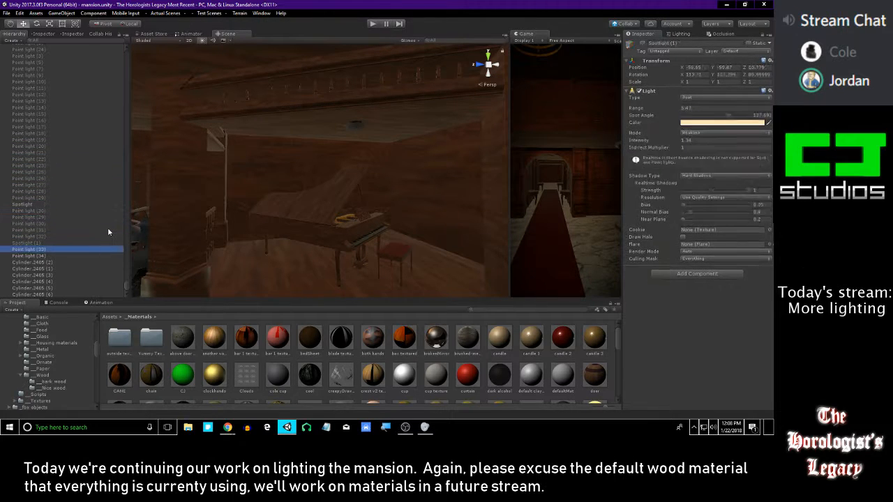
{"action": "key", "text": "Down"}
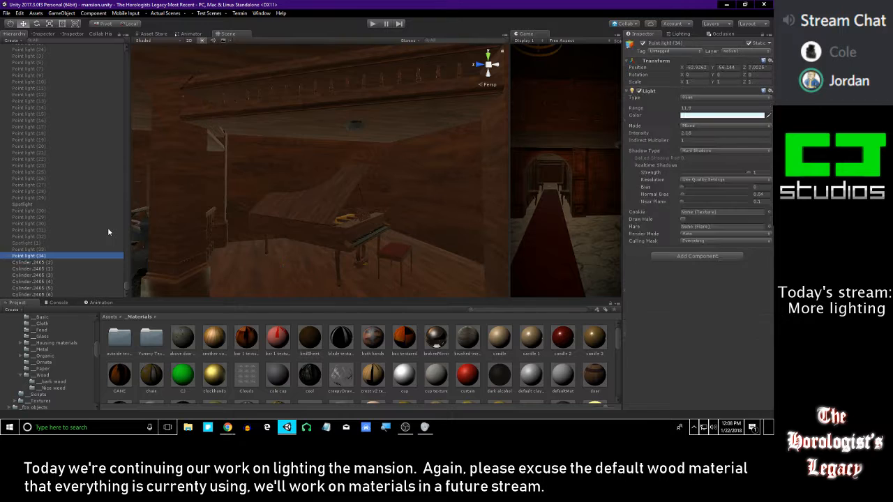
{"action": "key", "text": "Up"}
{"action": "key", "text": "Up"}
{"action": "key", "text": "Up"}
{"action": "key", "text": "Up"}
{"action": "key", "text": "Up"}
{"action": "key", "text": "Up"}
{"action": "key", "text": "Up"}
{"action": "key", "text": "Up"}
{"action": "key", "text": "Up"}
{"action": "key", "text": "Up"}
{"action": "key", "text": "Up"}
{"action": "key", "text": "Up"}
{"action": "key", "text": "Up"}
{"action": "key", "text": "Up"}
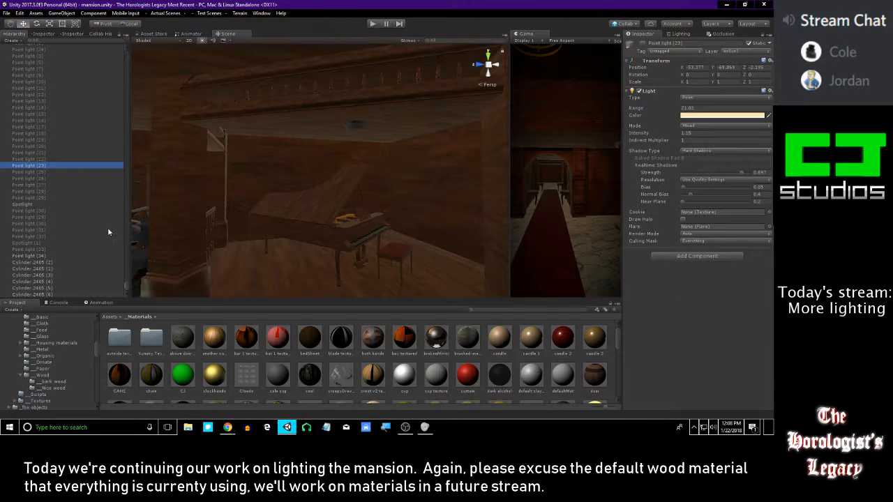
{"action": "key", "text": "Up"}
{"action": "key", "text": "Up"}
{"action": "key", "text": "Up"}
{"action": "key", "text": "Up"}
{"action": "key", "text": "Up"}
{"action": "key", "text": "Up"}
{"action": "key", "text": "Up"}
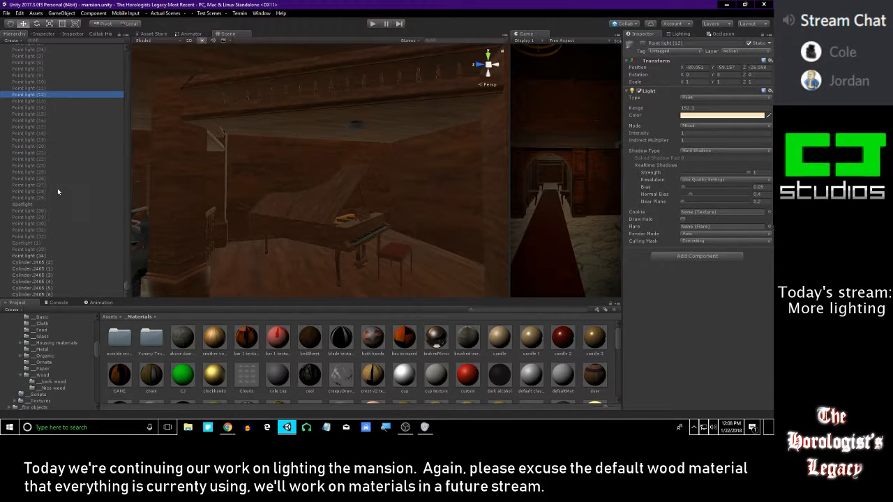
{"action": "scroll", "coordinate": [58, 192], "scroll_direction": "up", "scroll_amount": 5}
{"action": "scroll", "coordinate": [294, 168], "scroll_direction": "up", "scroll_amount": 3}
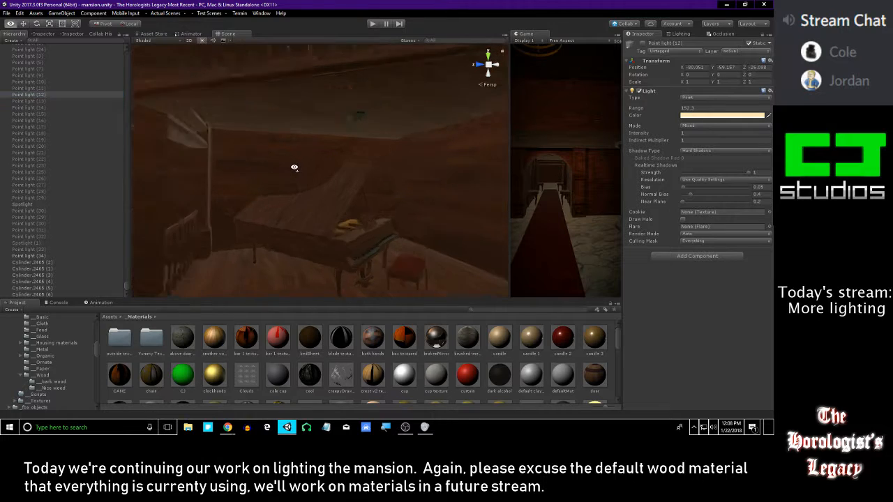
{"action": "middle_click_drag", "start_coordinate": [294, 168], "coordinate": [245, 179]}
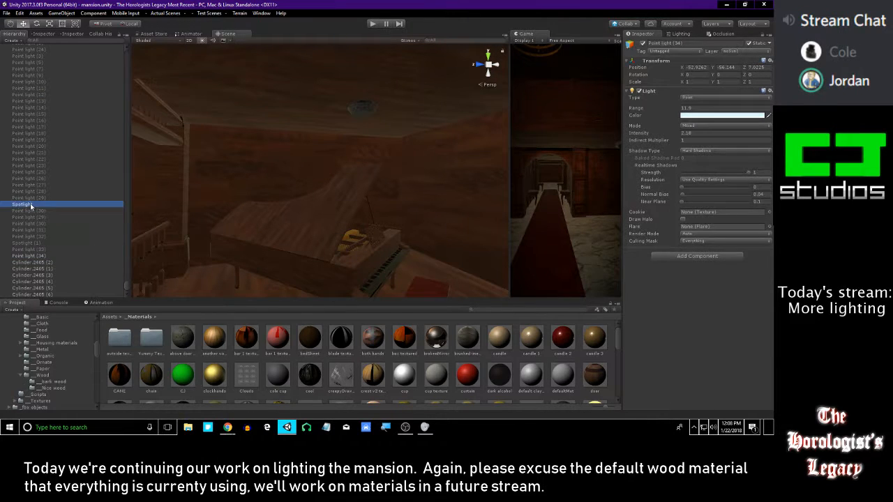
{"action": "left_click", "coordinate": [54, 288]}
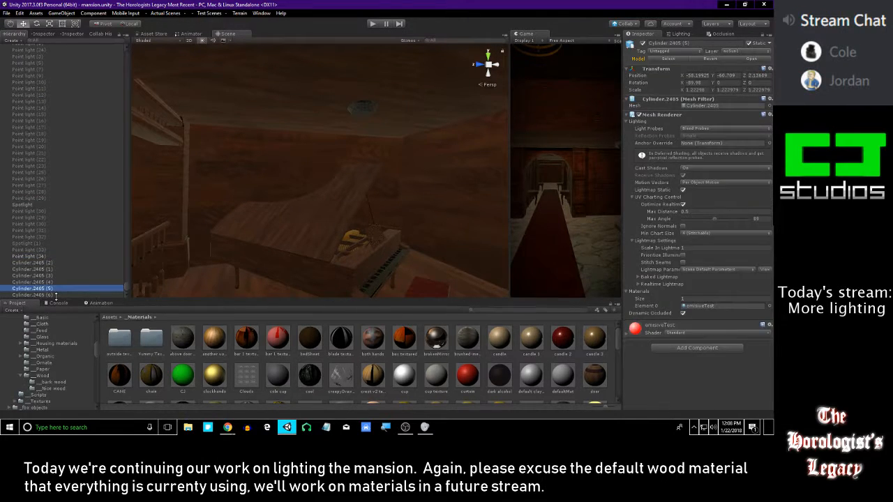
{"action": "right_click_drag", "start_coordinate": [319, 148], "coordinate": [343, 123]}
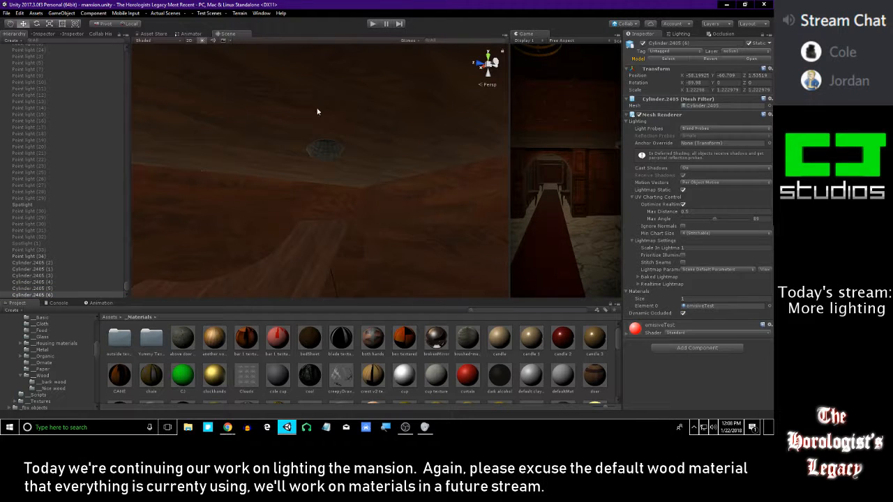
{"action": "right_click_drag", "start_coordinate": [266, 216], "coordinate": [175, 225]}
Duplicate Point light (34) and lower the copy to the piano room's floor level
{"action": "left_click", "coordinate": [34, 257]}
{"action": "right_click_drag", "start_coordinate": [321, 208], "coordinate": [391, 219]}
{"action": "left_click_drag", "start_coordinate": [317, 115], "coordinate": [347, 274]}
{"action": "right_click_drag", "start_coordinate": [337, 161], "coordinate": [307, 122]}
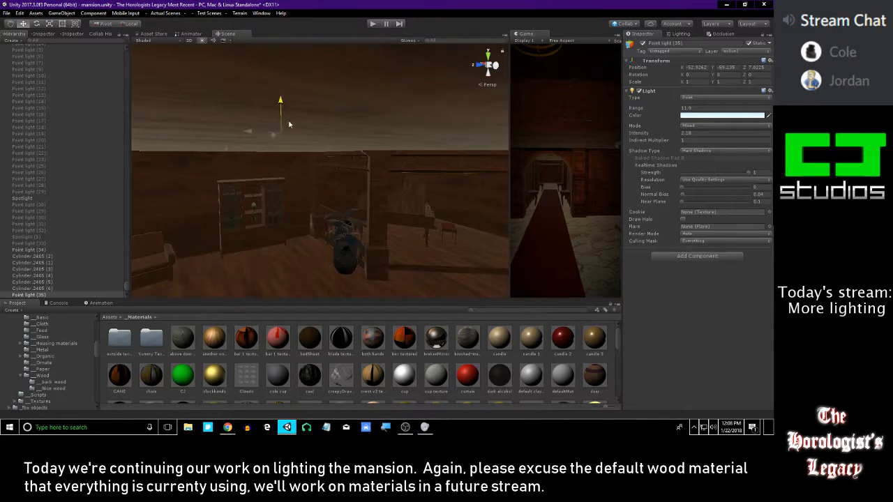
{"action": "left_click_drag", "start_coordinate": [286, 112], "coordinate": [286, 157]}
{"action": "right_click_drag", "start_coordinate": [287, 158], "coordinate": [249, 194]}
Move Point light (35) across into the piano room and into its ceiling lamp shade
{"action": "left_click_drag", "start_coordinate": [244, 189], "coordinate": [449, 192]}
{"action": "right_click_drag", "start_coordinate": [343, 205], "coordinate": [307, 153]}
{"action": "left_click_drag", "start_coordinate": [281, 152], "coordinate": [454, 116]}
{"action": "right_click_drag", "start_coordinate": [454, 116], "coordinate": [377, 117], "text": "alt"}
{"action": "left_click_drag", "start_coordinate": [377, 117], "coordinate": [387, 86], "text": "alt"}
{"action": "right_click_drag", "start_coordinate": [387, 86], "coordinate": [392, 131], "text": "alt"}
{"action": "left_click_drag", "start_coordinate": [309, 150], "coordinate": [343, 198], "text": "alt"}
{"action": "left_click_drag", "start_coordinate": [318, 143], "coordinate": [298, 331]}
{"action": "left_click_drag", "start_coordinate": [324, 277], "coordinate": [352, 355], "text": "alt"}
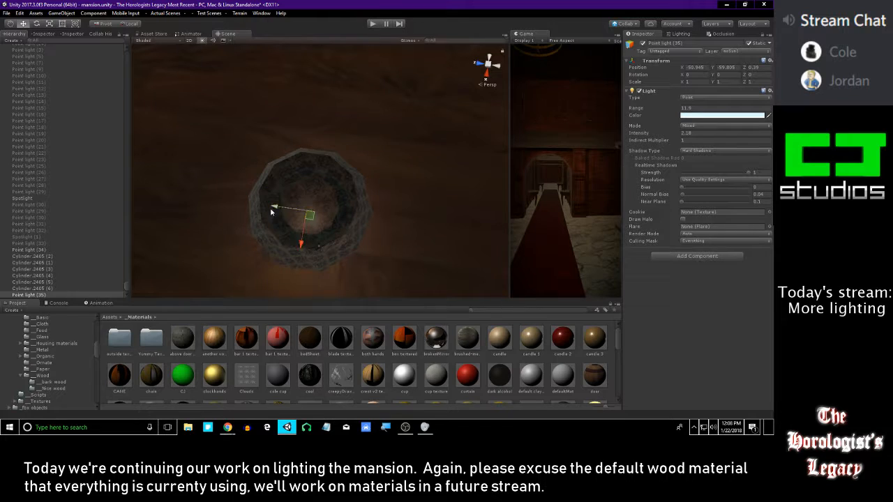
Fine-tune Point light (35) along X and Z until it sits centred in the piano room's ceiling lamp
{"action": "key", "text": "alt+Tab"}
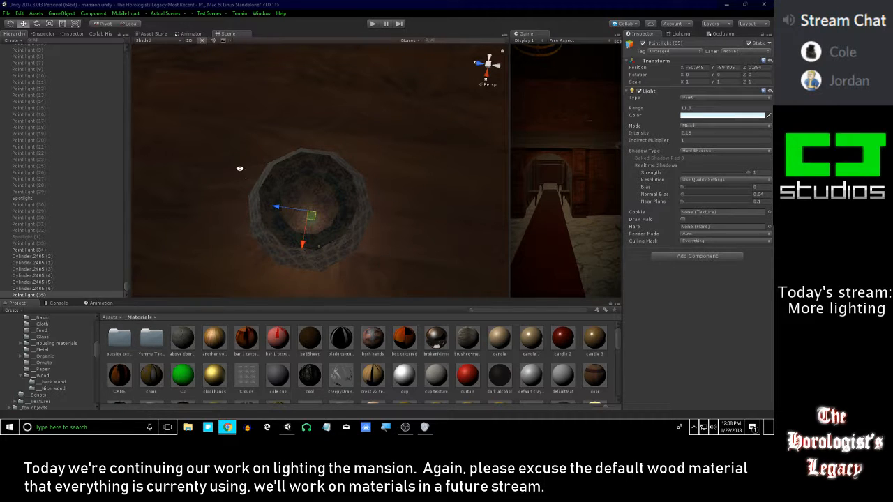
{"action": "left_click_drag", "start_coordinate": [355, 219], "coordinate": [269, 84], "text": "alt"}
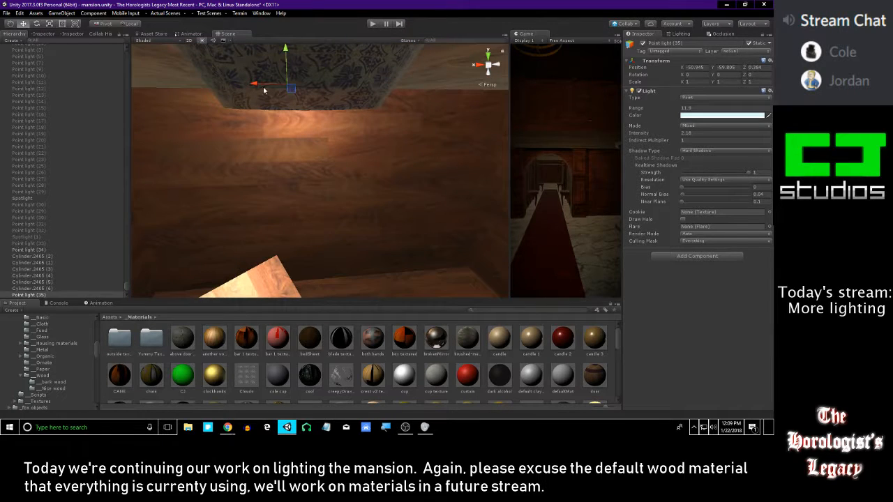
{"action": "left_click", "coordinate": [253, 82]}
{"action": "key", "text": "ctrl+z"}
{"action": "left_click_drag", "start_coordinate": [254, 84], "coordinate": [264, 86]}
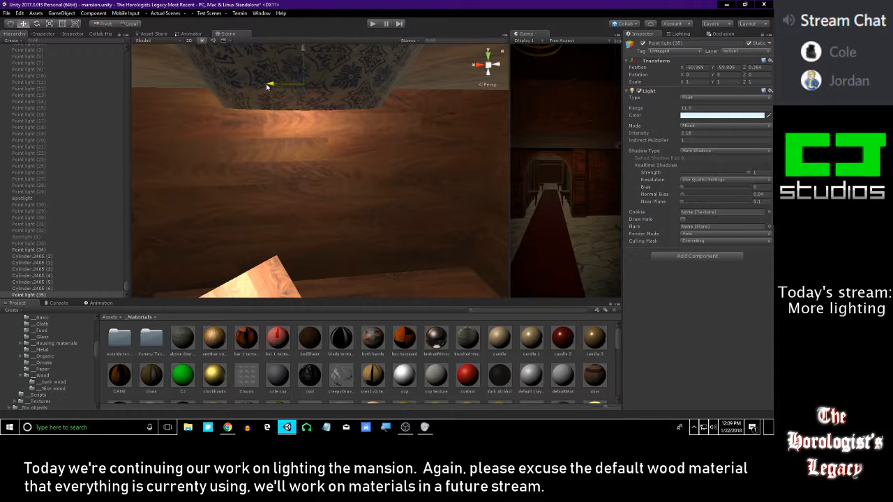
{"action": "left_click_drag", "start_coordinate": [331, 151], "coordinate": [284, 349], "text": "alt"}
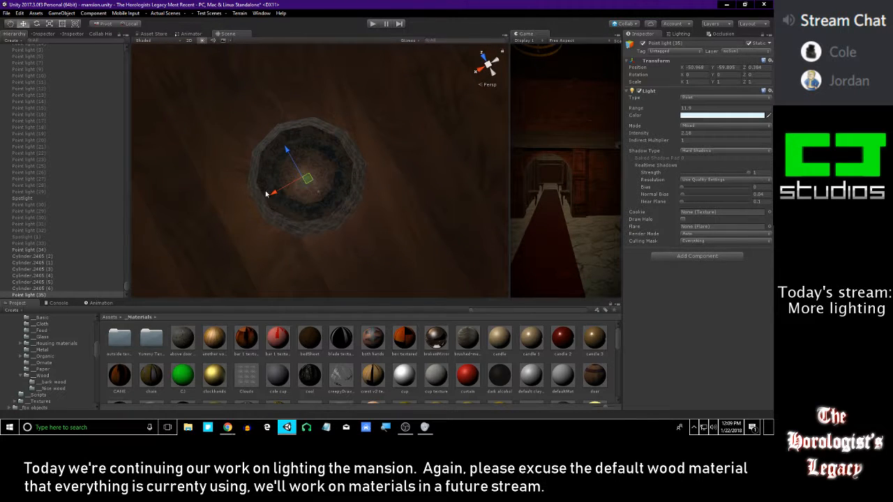
{"action": "left_click_drag", "start_coordinate": [435, 232], "coordinate": [438, 122], "text": "alt"}
{"action": "right_click_drag", "start_coordinate": [440, 122], "coordinate": [544, 153]}
{"action": "mouse_move", "coordinate": [279, 136]}
{"action": "right_mouse_down"}
{"action": "mouse_move", "coordinate": [353, 142]}
{"action": "mouse_move", "coordinate": [396, 88]}
{"action": "mouse_move", "coordinate": [262, 93]}
{"action": "mouse_move", "coordinate": [211, 148]}
{"action": "mouse_move", "coordinate": [377, 154]}
{"action": "mouse_move", "coordinate": [279, 159]}
{"action": "mouse_move", "coordinate": [347, 162]}
{"action": "mouse_move", "coordinate": [211, 147]}
{"action": "mouse_move", "coordinate": [297, 142]}
{"action": "mouse_move", "coordinate": [265, 139]}
{"action": "right_mouse_up"}
{"action": "scroll", "coordinate": [301, 141], "scroll_direction": "up", "scroll_amount": 3}
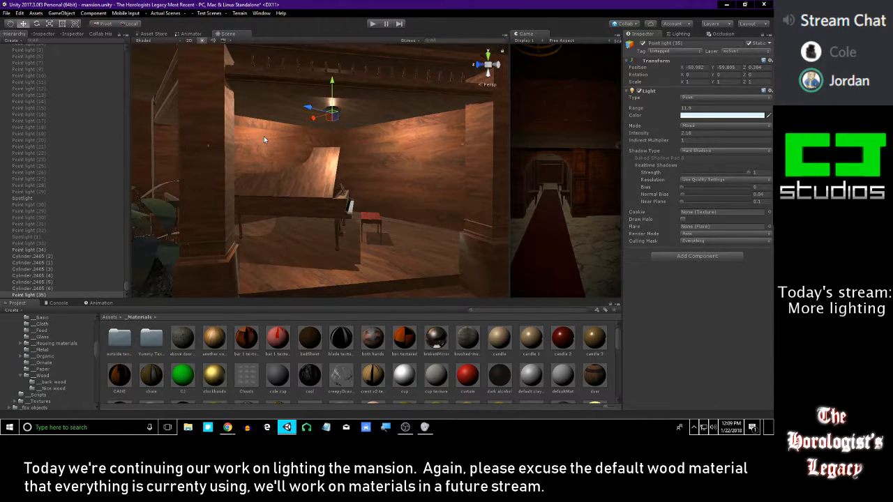
Disable Point light (35) and reorder it in the hierarchy between Point light (33) and Point light (34)
{"action": "right_click_drag", "start_coordinate": [351, 101], "coordinate": [325, 96]}
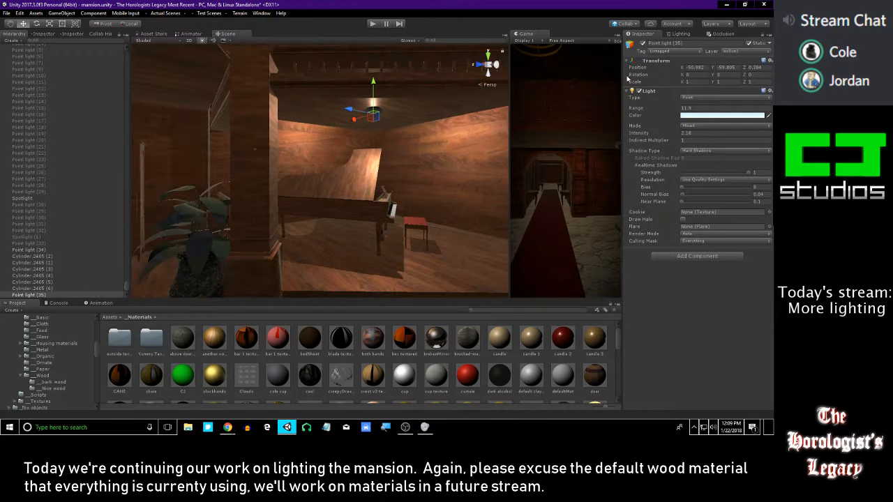
{"action": "left_click", "coordinate": [642, 45]}
{"action": "right_click_drag", "start_coordinate": [404, 110], "coordinate": [320, 124]}
{"action": "scroll", "coordinate": [329, 120], "scroll_direction": "up", "scroll_amount": 5}
{"action": "scroll", "coordinate": [329, 127], "scroll_direction": "up", "scroll_amount": 3}
{"action": "scroll", "coordinate": [281, 183], "scroll_direction": "down", "scroll_amount": 5}
{"action": "scroll", "coordinate": [298, 216], "scroll_direction": "up", "scroll_amount": 4}
{"action": "left_click_drag", "start_coordinate": [37, 294], "coordinate": [36, 256]}
Inspect the sink-counter room, bedroom, upstairs landing and entrance hall for further lamps that need lights
{"action": "right_click_drag", "start_coordinate": [230, 217], "coordinate": [311, 198]}
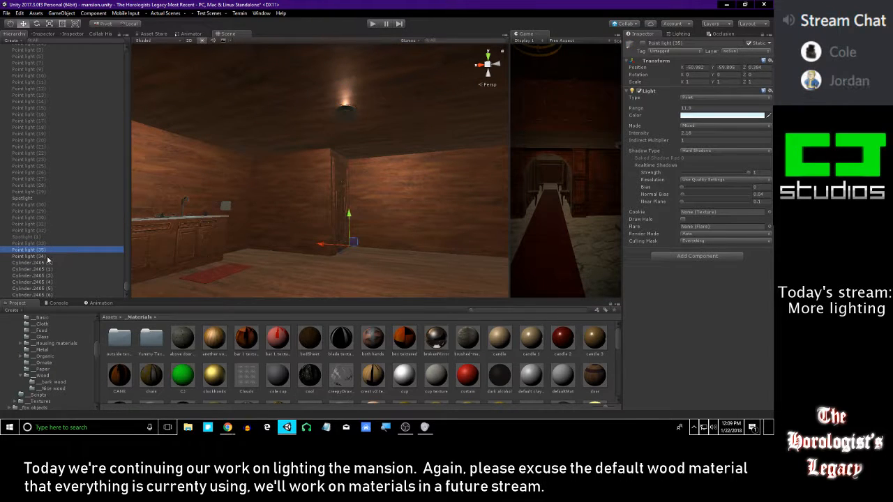
{"action": "right_click_drag", "start_coordinate": [370, 149], "coordinate": [492, 162]}
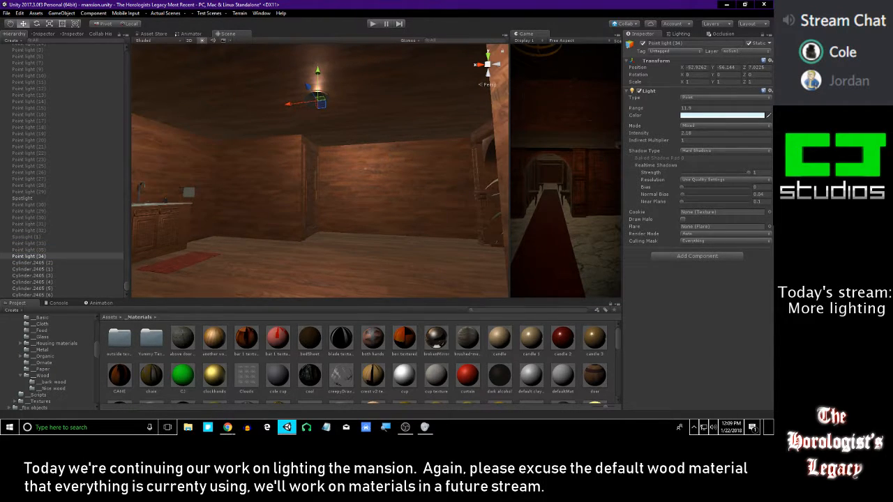
{"action": "key", "text": "alt+Tab"}
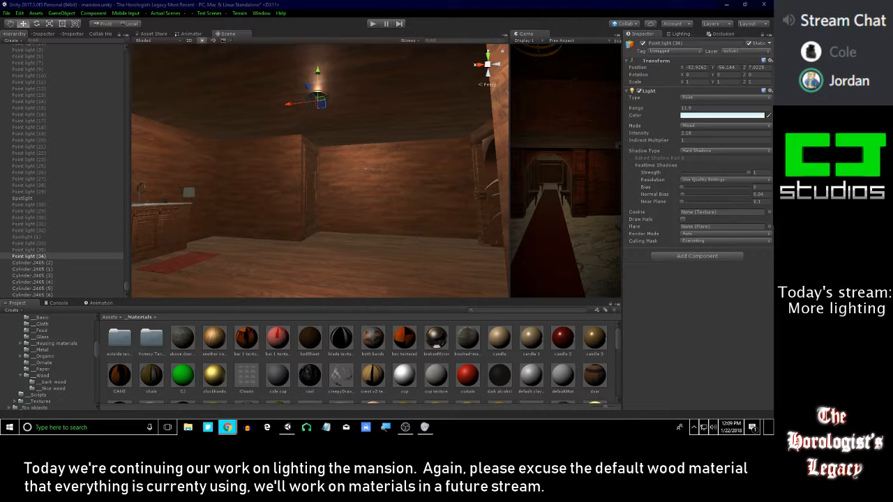
{"action": "right_click_drag", "start_coordinate": [345, 145], "coordinate": [492, 126]}
{"action": "right_click_drag", "start_coordinate": [415, 131], "coordinate": [428, 115]}
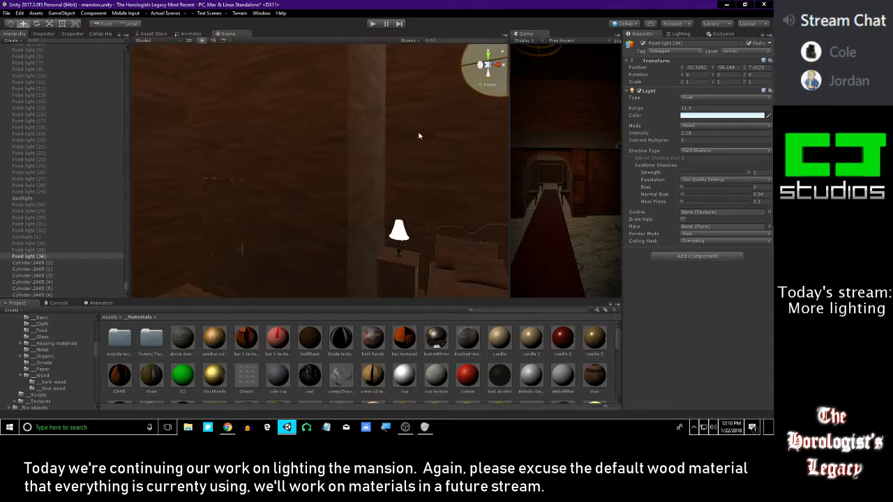
{"action": "right_click_drag", "start_coordinate": [393, 147], "coordinate": [355, 145]}
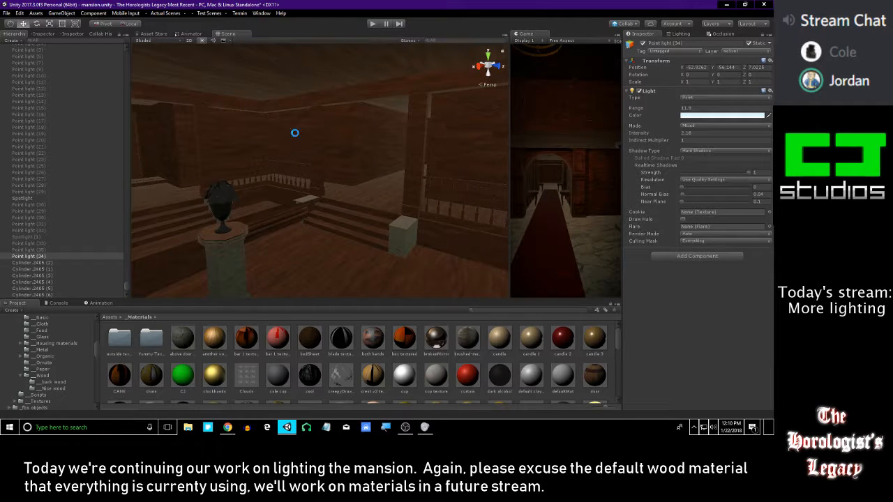
{"action": "right_click_drag", "start_coordinate": [308, 134], "coordinate": [438, 131]}
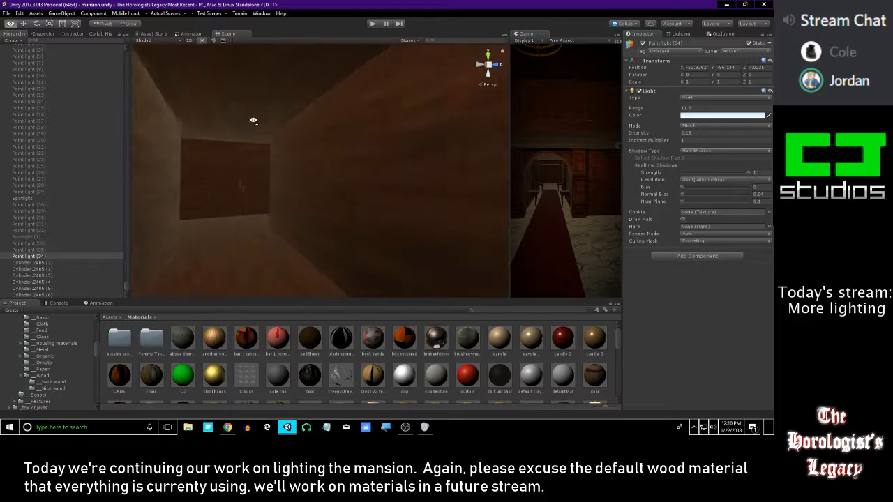
{"action": "mouse_move", "coordinate": [317, 128]}
{"action": "right_mouse_down"}
{"action": "mouse_move", "coordinate": [398, 120]}
{"action": "mouse_move", "coordinate": [331, 158]}
{"action": "mouse_move", "coordinate": [287, 131]}
{"action": "mouse_move", "coordinate": [310, 133]}
{"action": "right_mouse_up"}
{"action": "right_click_drag", "start_coordinate": [375, 120], "coordinate": [292, 116]}
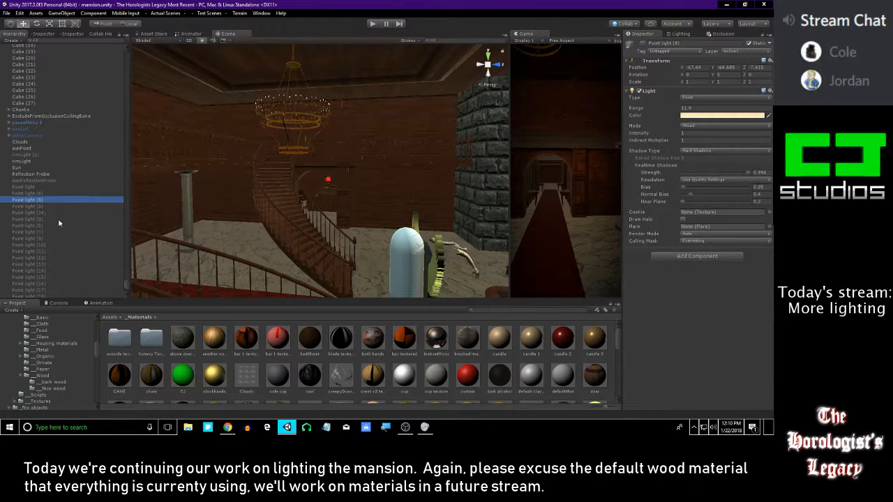
Test the entrance hall chandelier's Point light, switch it off again, then duplicate it and enable the copy
{"action": "right_click_drag", "start_coordinate": [301, 61], "coordinate": [575, 97]}
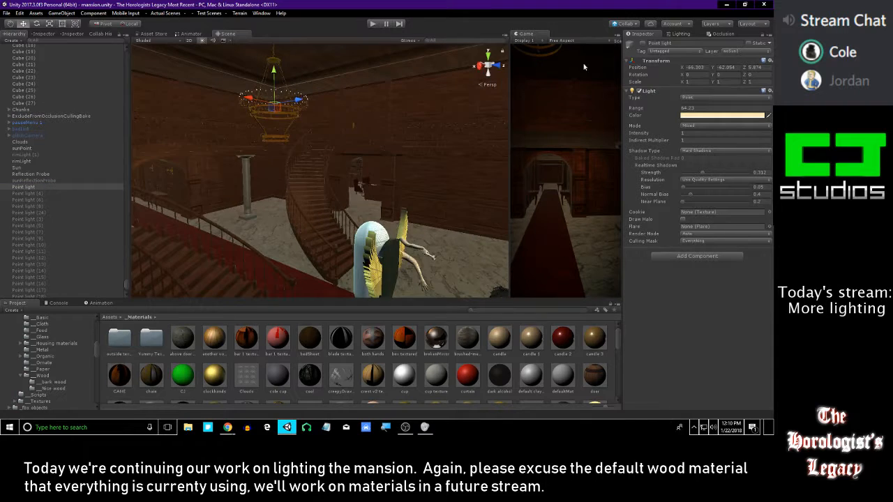
{"action": "left_click", "coordinate": [641, 43]}
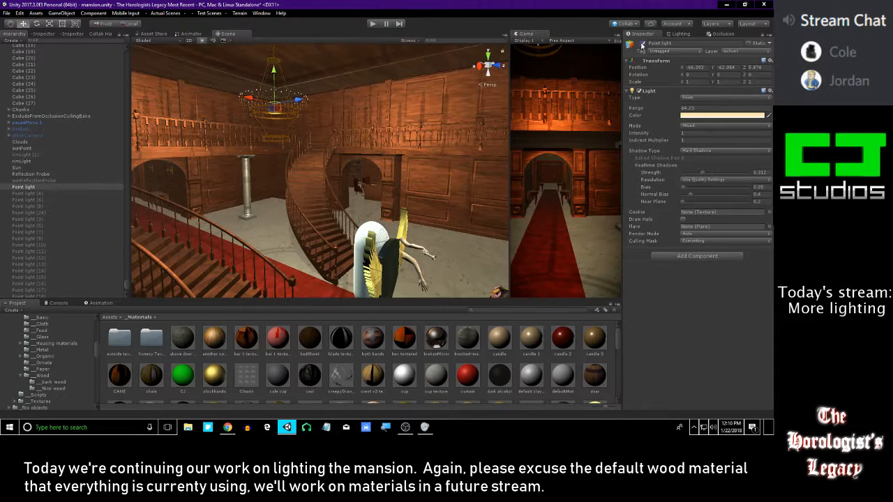
{"action": "left_click", "coordinate": [641, 43]}
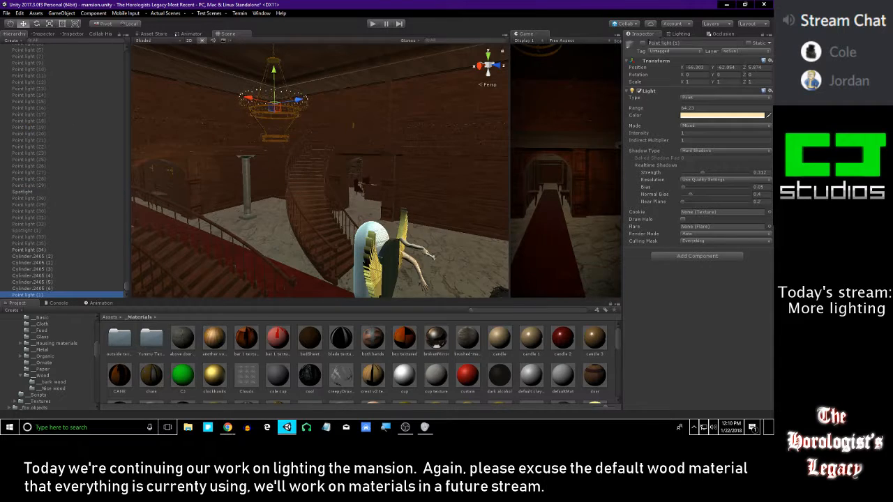
{"action": "left_click", "coordinate": [642, 43]}
Raise Point light (1) from the entrance hall chandelier up to the chandelier in the bedroom above
{"action": "middle_click_drag", "start_coordinate": [367, 124], "coordinate": [420, 148]}
{"action": "left_click_drag", "start_coordinate": [327, 97], "coordinate": [328, 60]}
{"action": "left_click", "coordinate": [283, 318]}
{"action": "key", "text": "w"}
{"action": "right_click_drag", "start_coordinate": [313, 252], "coordinate": [415, 232]}
{"action": "left_click_drag", "start_coordinate": [364, 204], "coordinate": [362, 114]}
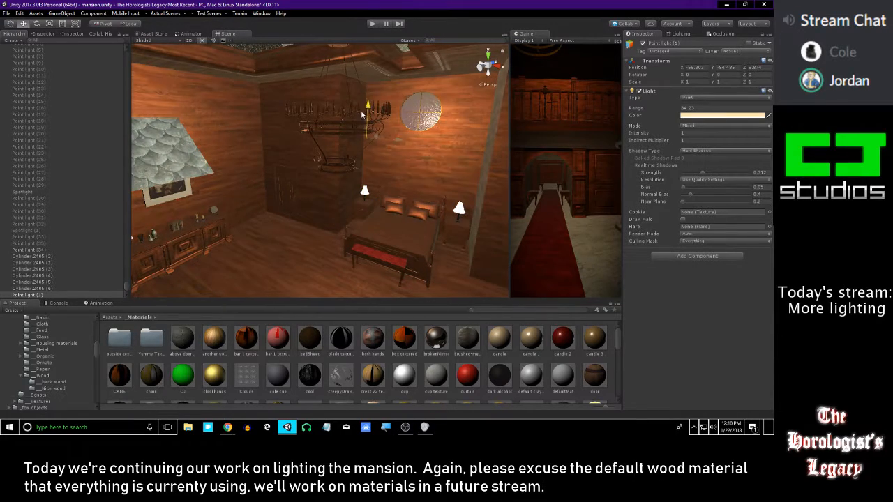
Centre Point light (1) in the bedroom chandelier at about (-66.35, -53.58, 4.47)
{"action": "right_click_drag", "start_coordinate": [385, 201], "coordinate": [283, 271]}
{"action": "key", "text": "w"}
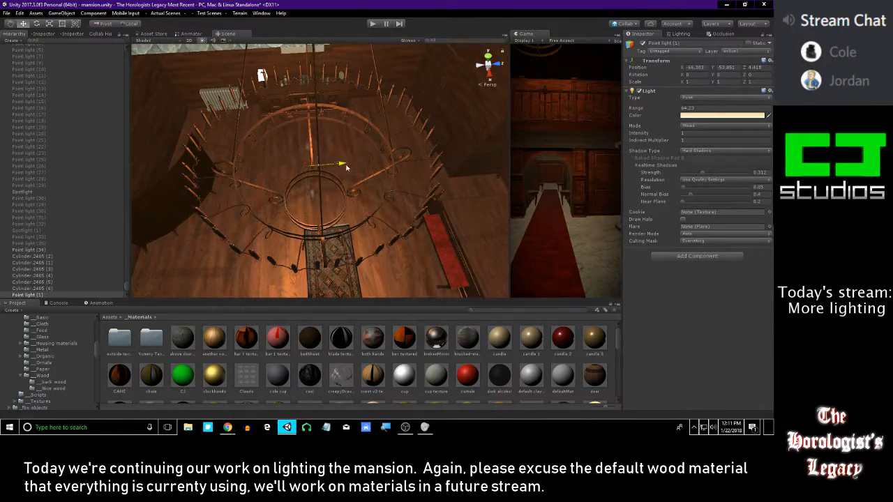
{"action": "right_click_drag", "start_coordinate": [339, 219], "coordinate": [286, 91]}
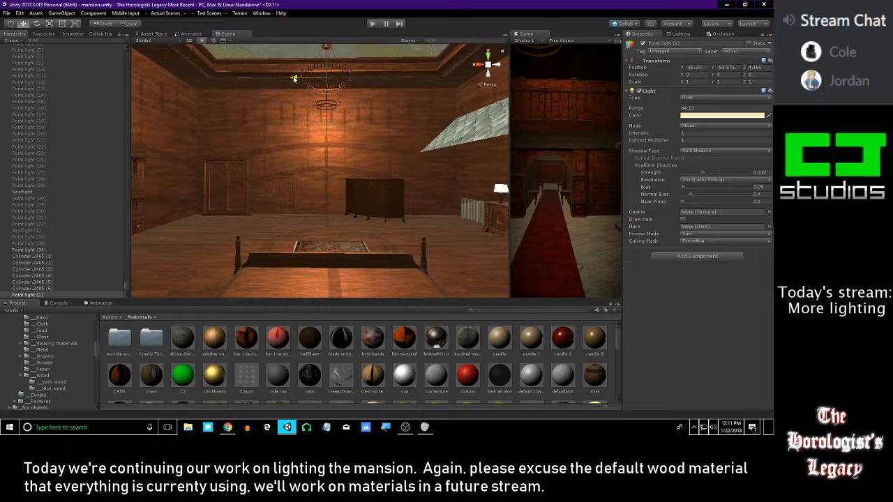
{"action": "right_click_drag", "start_coordinate": [299, 100], "coordinate": [509, 119]}
Compare the bedroom with Point light (1) off and on, and examine the shadows cast by its chandelier
{"action": "right_click_drag", "start_coordinate": [429, 119], "coordinate": [428, 244]}
{"action": "left_click", "coordinate": [642, 44]}
{"action": "left_click", "coordinate": [642, 44]}
{"action": "key", "text": "w"}
{"action": "right_click_drag", "start_coordinate": [380, 178], "coordinate": [293, 177]}
{"action": "key", "text": "w"}
{"action": "key", "text": "s"}
{"action": "right_click_drag", "start_coordinate": [282, 178], "coordinate": [223, 160]}
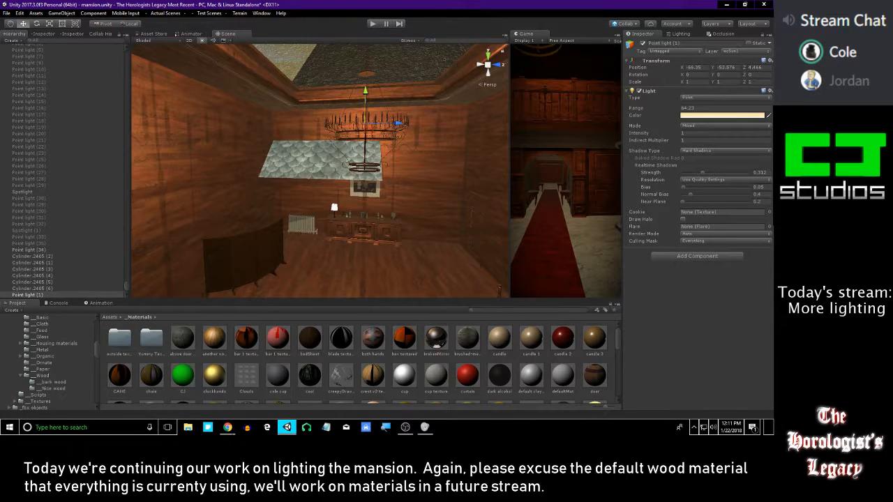
{"action": "key", "text": "alt+Tab"}
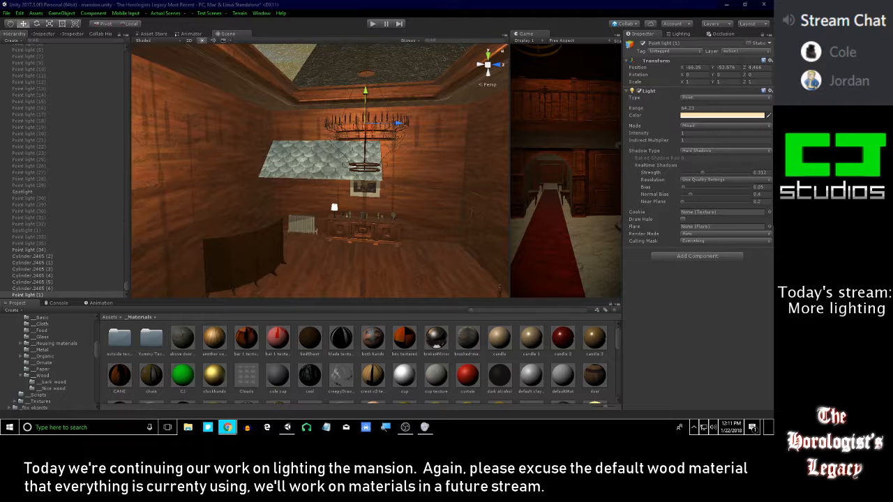
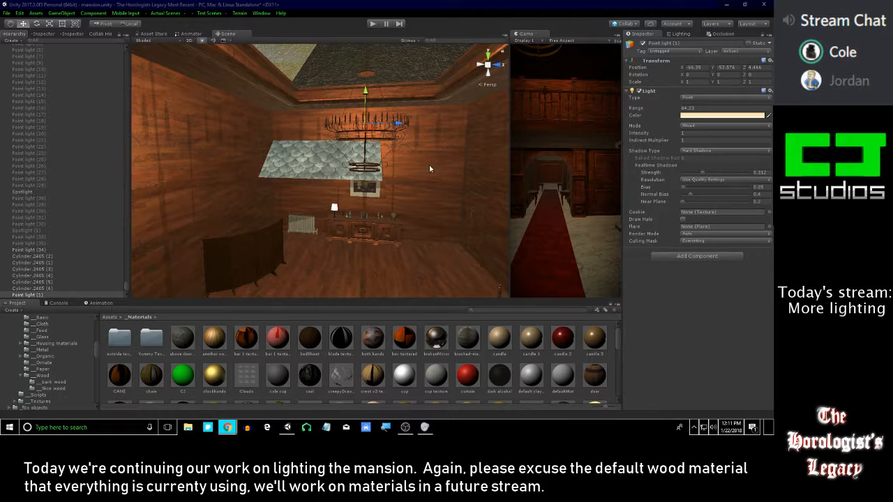
Select the bedroom chandelier's two upper rings and its candles together
{"action": "right_click_drag", "start_coordinate": [419, 156], "coordinate": [327, 158]}
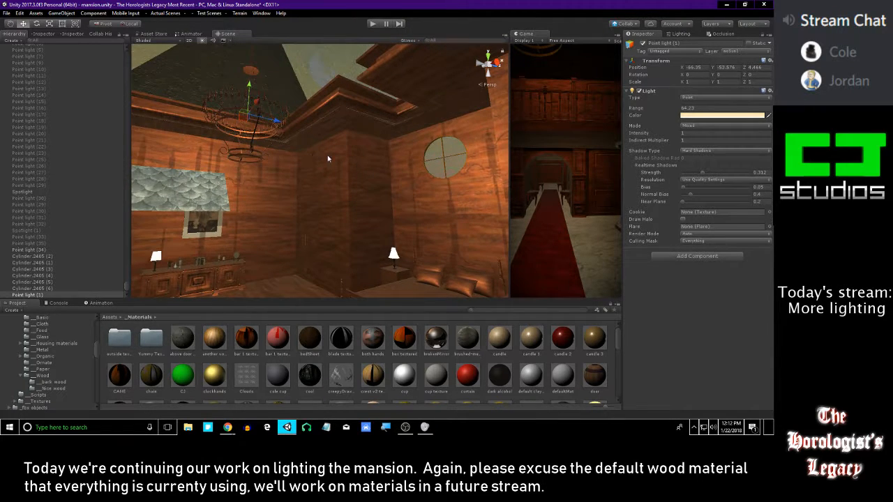
{"action": "right_click_drag", "start_coordinate": [402, 186], "coordinate": [385, 168]}
{"action": "right_click_drag", "start_coordinate": [442, 140], "coordinate": [322, 184]}
{"action": "left_click", "coordinate": [307, 184]}
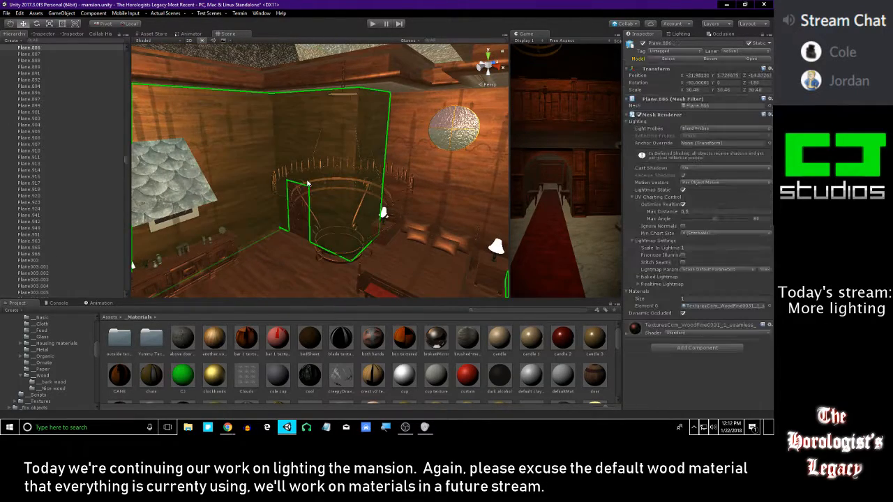
{"action": "left_click", "coordinate": [310, 184]}
{"action": "key", "text": "f"}
{"action": "right_click_drag", "start_coordinate": [309, 185], "coordinate": [308, 237], "text": "alt"}
{"action": "left_click_drag", "start_coordinate": [282, 211], "coordinate": [300, 221], "text": "alt"}
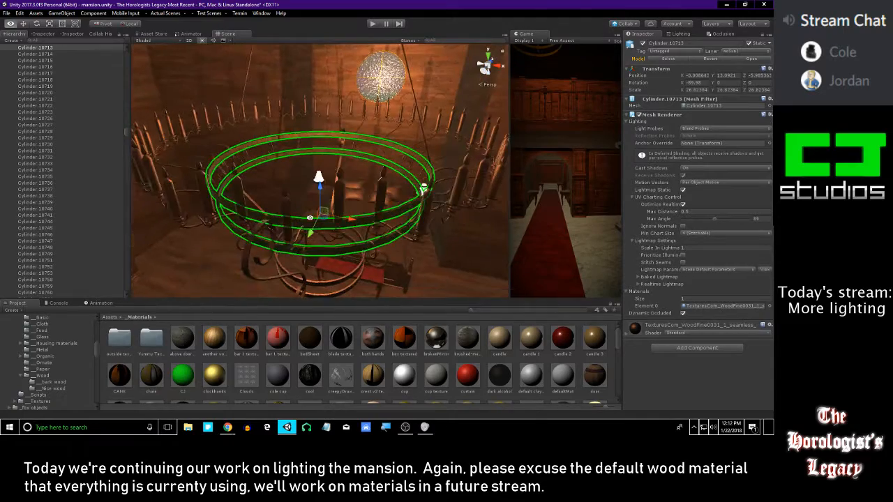
{"action": "left_click", "coordinate": [343, 191], "text": "shift"}
{"action": "left_click_drag", "start_coordinate": [357, 211], "coordinate": [394, 179], "text": "alt"}
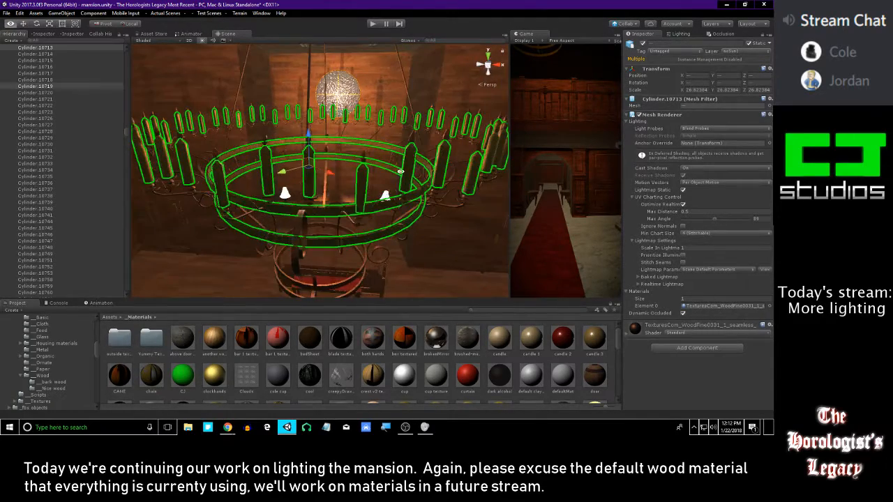
Add the bedroom chandelier's scrolled arms, centre rod and suspension rods to the selection
{"action": "left_click", "coordinate": [413, 140], "text": "shift"}
{"action": "left_click_drag", "start_coordinate": [413, 140], "coordinate": [265, 159], "text": "alt"}
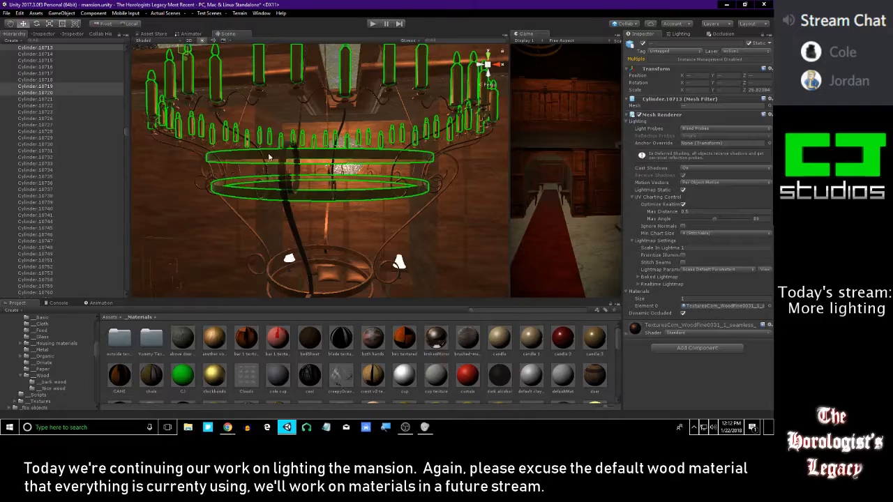
{"action": "left_click_drag", "start_coordinate": [303, 110], "coordinate": [284, 126], "text": "alt"}
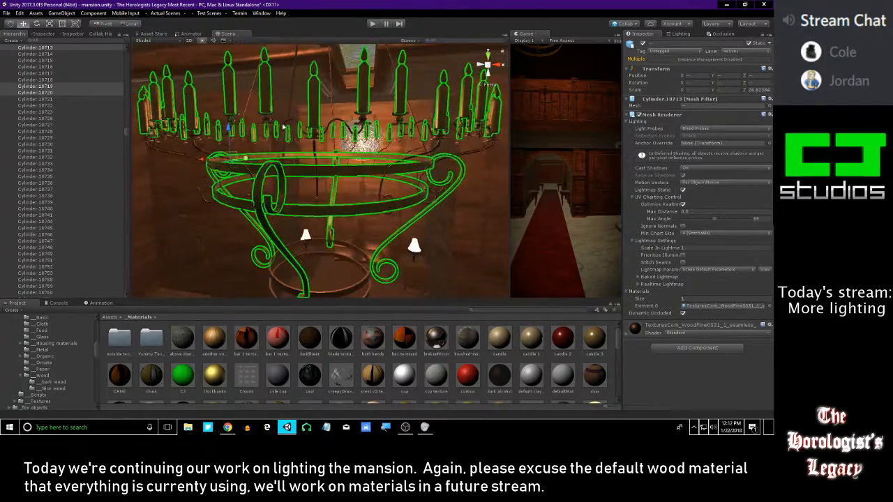
{"action": "left_click", "coordinate": [281, 131], "text": "shift"}
{"action": "left_click", "coordinate": [278, 129], "text": "shift"}
{"action": "left_click_drag", "start_coordinate": [279, 129], "coordinate": [356, 181], "text": "alt"}
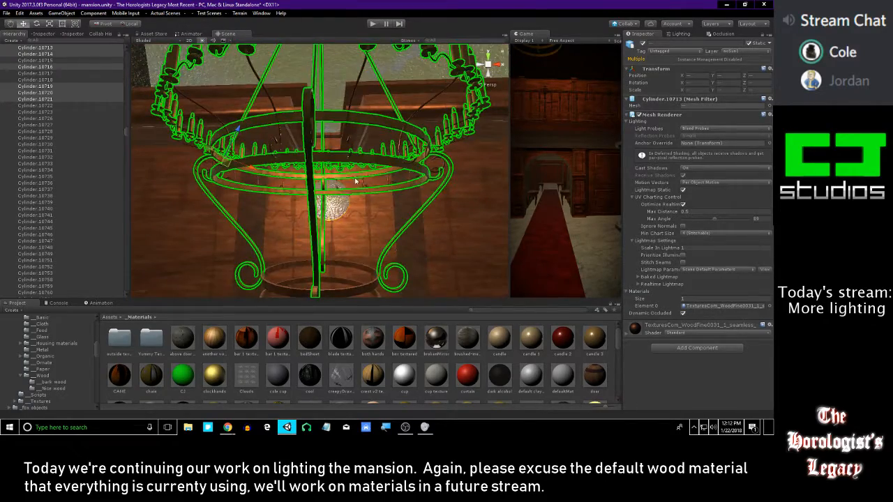
Add the bedroom chandelier's lower rings and hanging chain to the selection, and set Cast Shadows to Off for all selected parts
{"action": "left_click", "coordinate": [359, 286], "text": "shift"}
{"action": "left_click_drag", "start_coordinate": [396, 209], "coordinate": [308, 250], "text": "alt"}
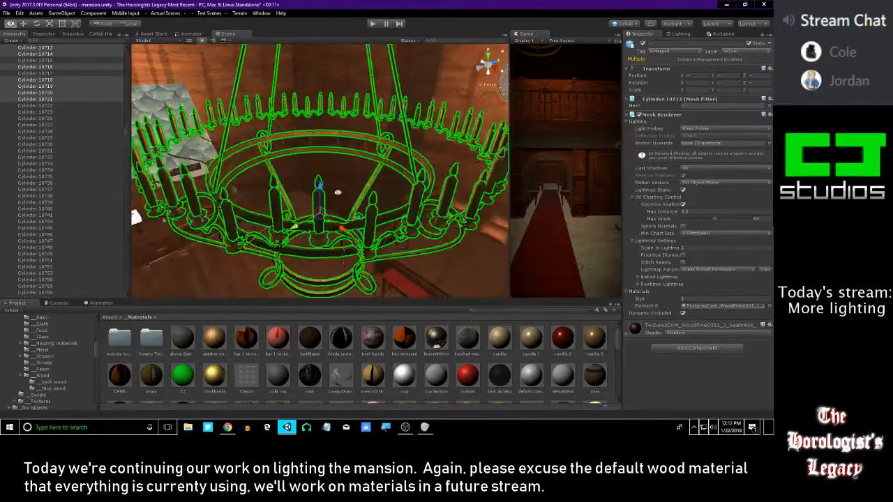
{"action": "scroll", "coordinate": [334, 185], "scroll_direction": "down", "scroll_amount": 5}
{"action": "left_click_drag", "start_coordinate": [356, 160], "coordinate": [349, 92], "text": "alt"}
{"action": "left_click", "coordinate": [364, 108], "text": "shift"}
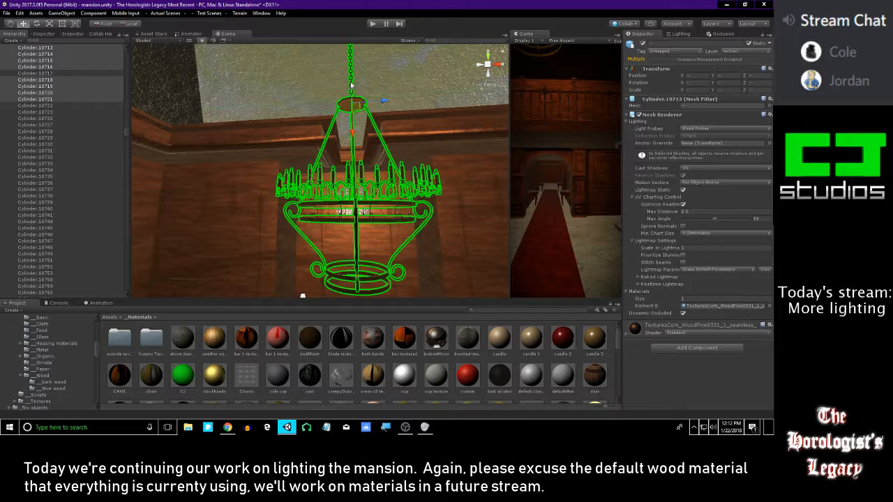
{"action": "right_click_drag", "start_coordinate": [470, 155], "coordinate": [394, 210]}
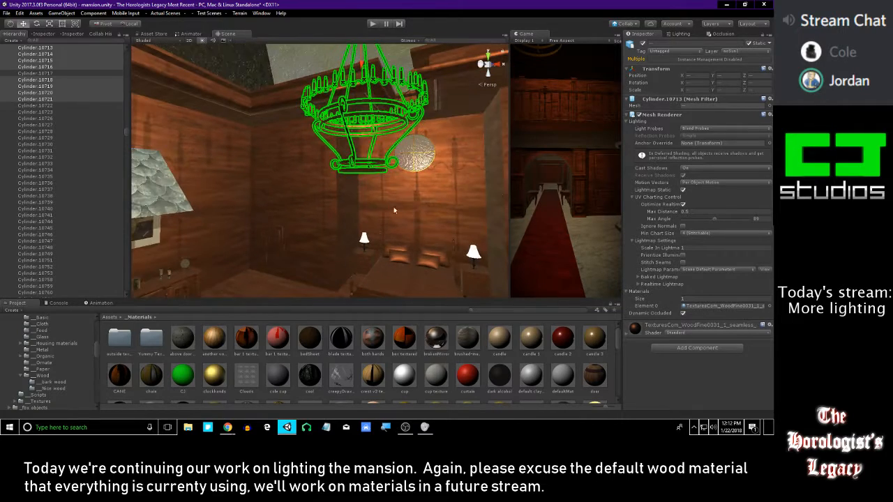
{"action": "left_click", "coordinate": [693, 167]}
{"action": "left_click", "coordinate": [690, 176]}
{"action": "mouse_move", "coordinate": [373, 177]}
{"action": "right_mouse_down"}
{"action": "mouse_move", "coordinate": [357, 189]}
{"action": "mouse_move", "coordinate": [380, 196]}
{"action": "mouse_move", "coordinate": [327, 193]}
{"action": "mouse_move", "coordinate": [384, 195]}
{"action": "mouse_move", "coordinate": [350, 185]}
{"action": "mouse_move", "coordinate": [359, 185]}
{"action": "right_mouse_up"}
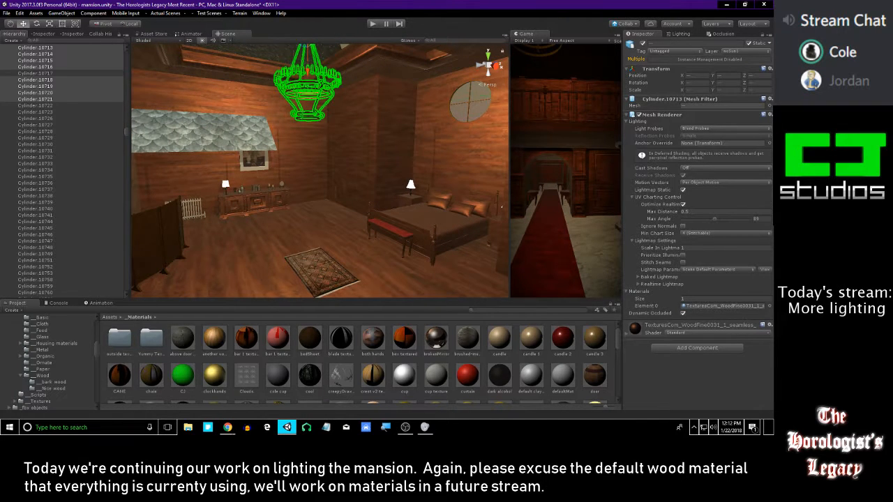
Examine the bedroom without the chandelier's shadows, and look at the mansion's front exterior
{"action": "left_click", "coordinate": [712, 427]}
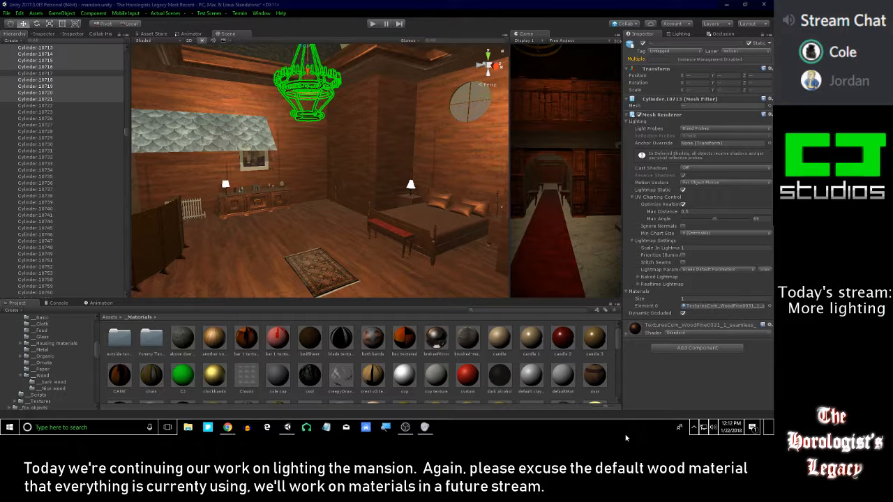
{"action": "right_click_drag", "start_coordinate": [392, 114], "coordinate": [421, 124]}
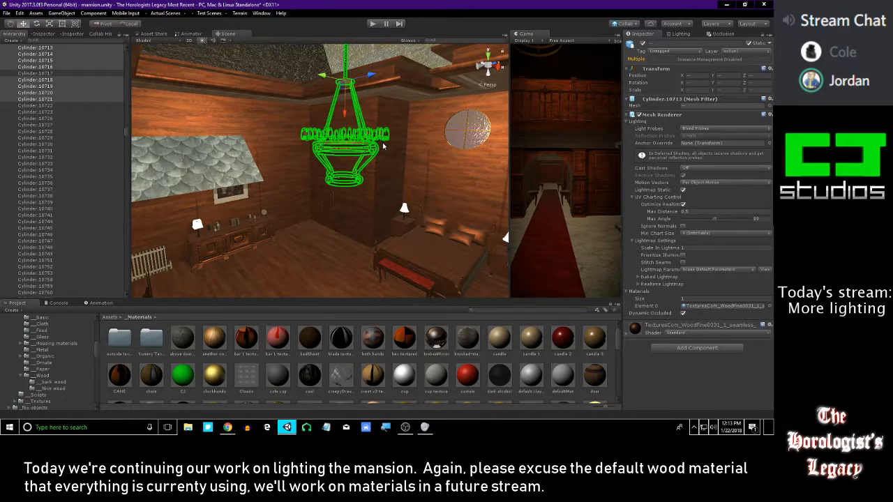
{"action": "right_click_drag", "start_coordinate": [384, 147], "coordinate": [345, 144]}
{"action": "key", "text": "alt+Tab"}
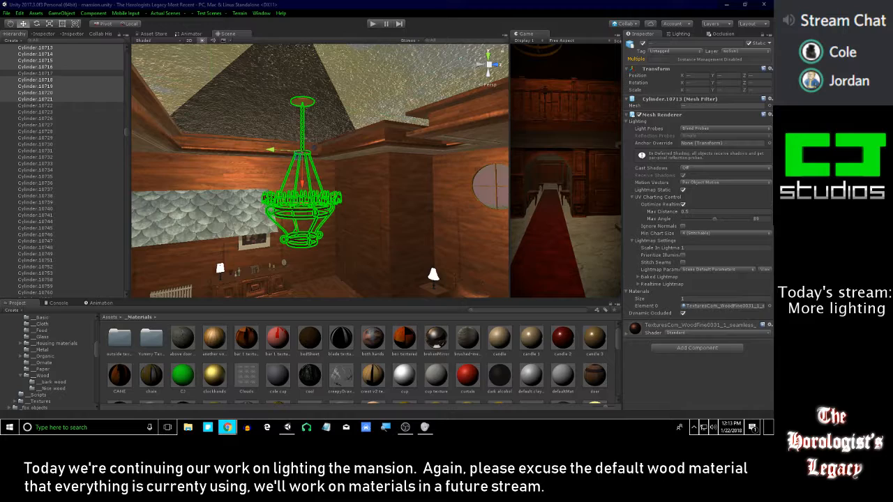
{"action": "right_click_drag", "start_coordinate": [383, 201], "coordinate": [394, 131]}
{"action": "right_click_drag", "start_coordinate": [315, 148], "coordinate": [385, 138]}
{"action": "left_click", "coordinate": [382, 103]}
{"action": "key", "text": "alt+Tab"}
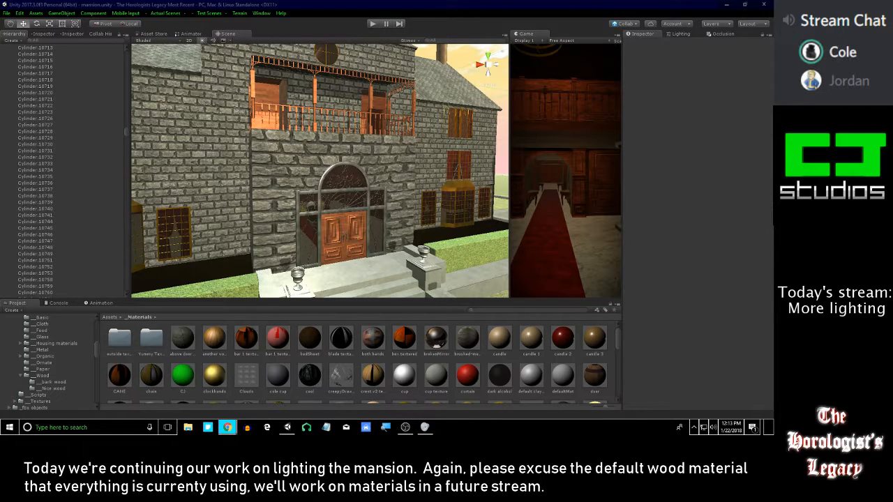
{"action": "mouse_move", "coordinate": [892, 74]}
{"action": "left_mouse_down"}
{"action": "mouse_move", "coordinate": [757, 90]}
{"action": "mouse_move", "coordinate": [813, 115]}
{"action": "mouse_move", "coordinate": [730, 125]}
{"action": "mouse_move", "coordinate": [688, 126]}
{"action": "mouse_move", "coordinate": [591, 100]}
{"action": "mouse_move", "coordinate": [651, 122]}
{"action": "mouse_move", "coordinate": [773, 128]}
{"action": "mouse_move", "coordinate": [753, 130]}
{"action": "mouse_move", "coordinate": [889, 116]}
{"action": "mouse_move", "coordinate": [892, 71]}
{"action": "left_mouse_up"}
Select the bedroom chandelier's remaining curved candle arms and set their Cast Shadows to Off
{"action": "right_click_drag", "start_coordinate": [404, 158], "coordinate": [332, 168]}
{"action": "key", "text": "w"}
{"action": "left_click", "coordinate": [340, 218]}
{"action": "left_click", "coordinate": [331, 166]}
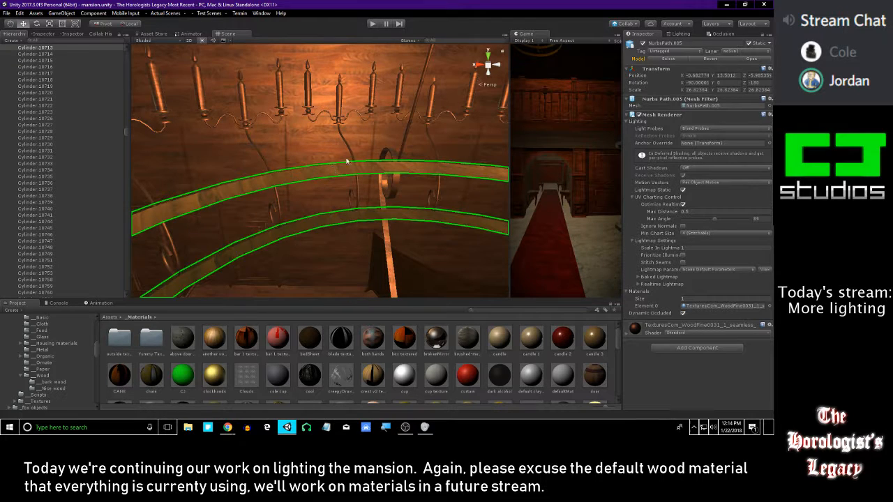
{"action": "left_click", "coordinate": [349, 149]}
{"action": "left_click", "coordinate": [712, 167]}
{"action": "left_click", "coordinate": [712, 175]}
{"action": "right_click_drag", "start_coordinate": [391, 164], "coordinate": [402, 137]}
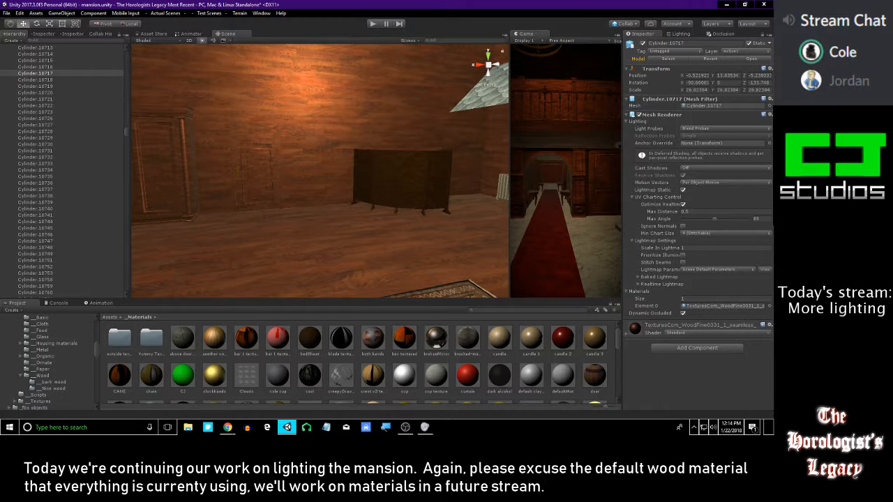
Examine the bedroom's lighting around the chandelier, dresser, bed and folding screen
{"action": "key", "text": "alt+Tab"}
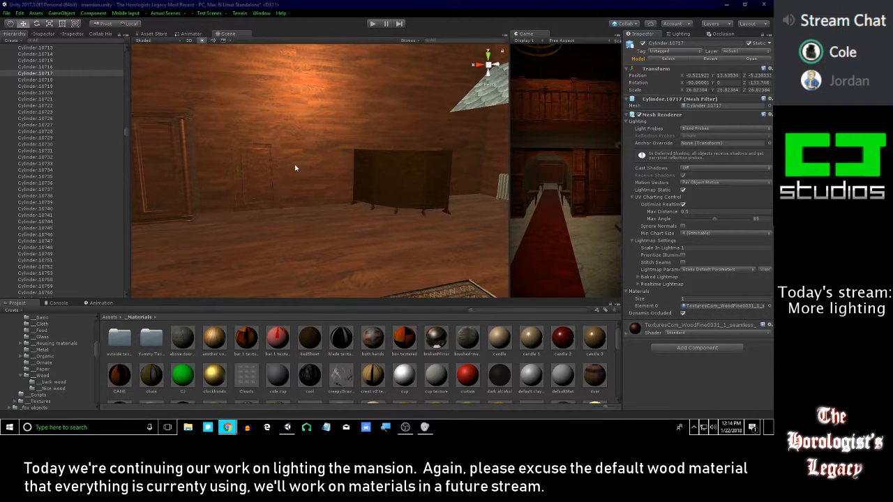
{"action": "right_click_drag", "start_coordinate": [295, 159], "coordinate": [424, 155]}
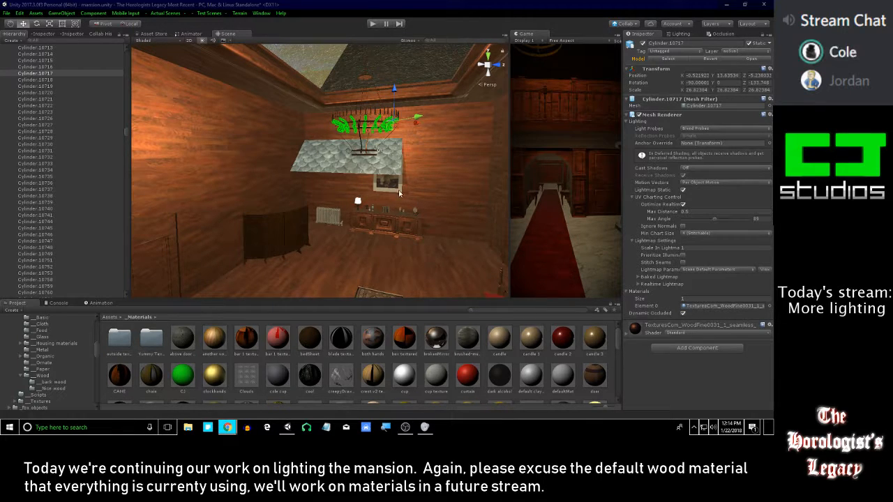
{"action": "right_click_drag", "start_coordinate": [406, 188], "coordinate": [342, 164]}
{"action": "right_click_drag", "start_coordinate": [396, 201], "coordinate": [339, 137]}
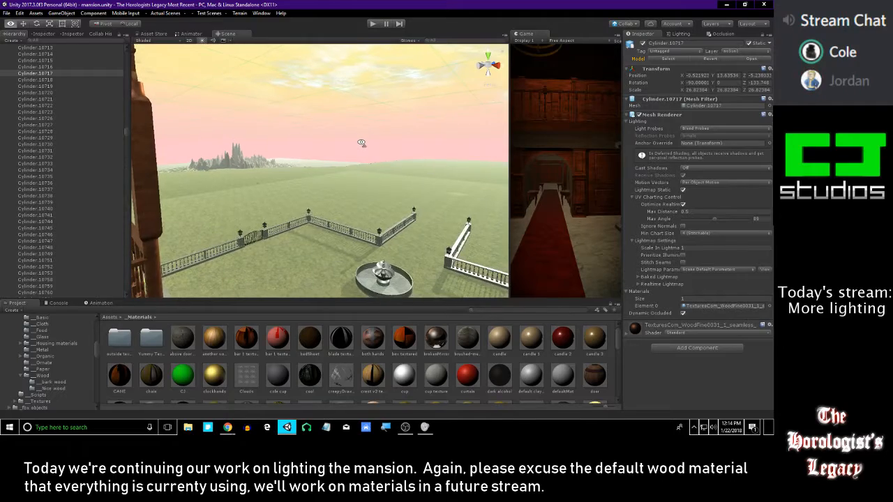
{"action": "right_click_drag", "start_coordinate": [362, 143], "coordinate": [383, 157]}
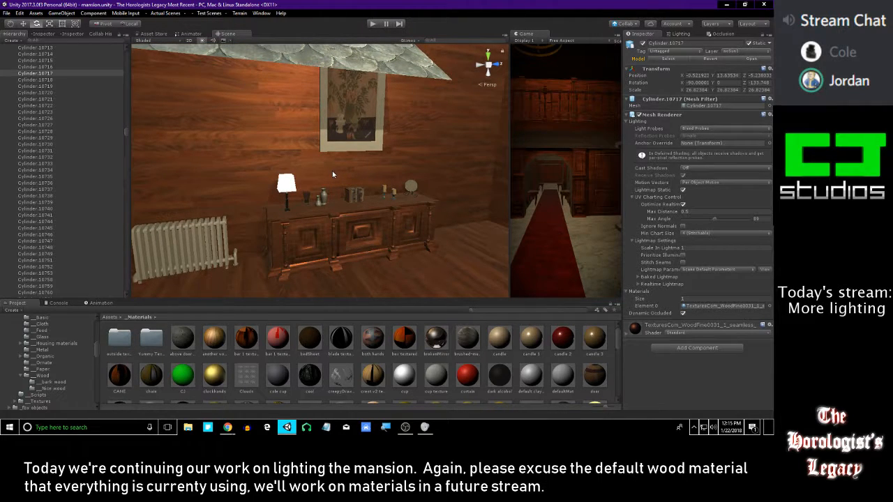
{"action": "right_click_drag", "start_coordinate": [332, 171], "coordinate": [478, 162]}
{"action": "key", "text": "alt+Tab"}
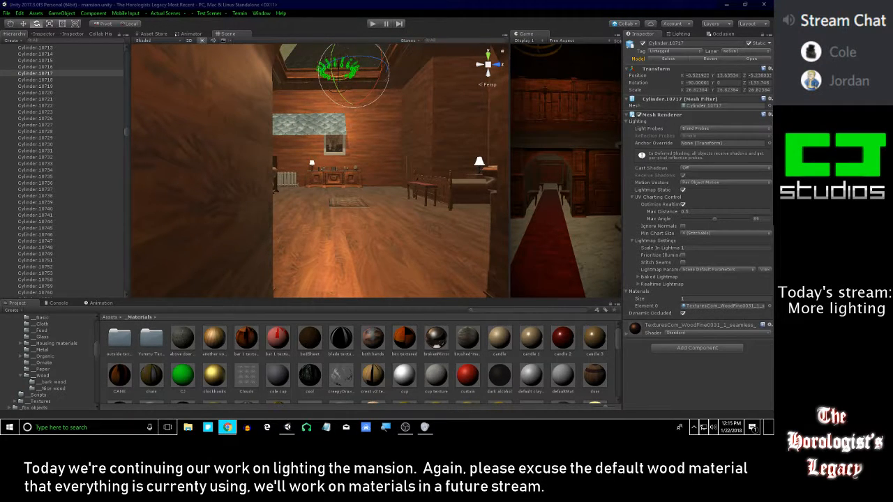
{"action": "right_click_drag", "start_coordinate": [469, 176], "coordinate": [426, 155]}
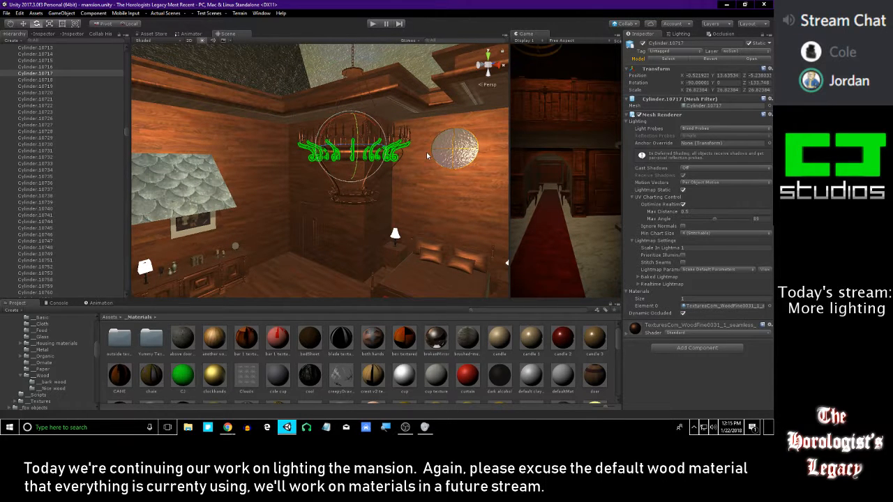
{"action": "right_click_drag", "start_coordinate": [426, 154], "coordinate": [338, 140]}
{"action": "left_click", "coordinate": [273, 185]}
{"action": "key", "text": "f"}
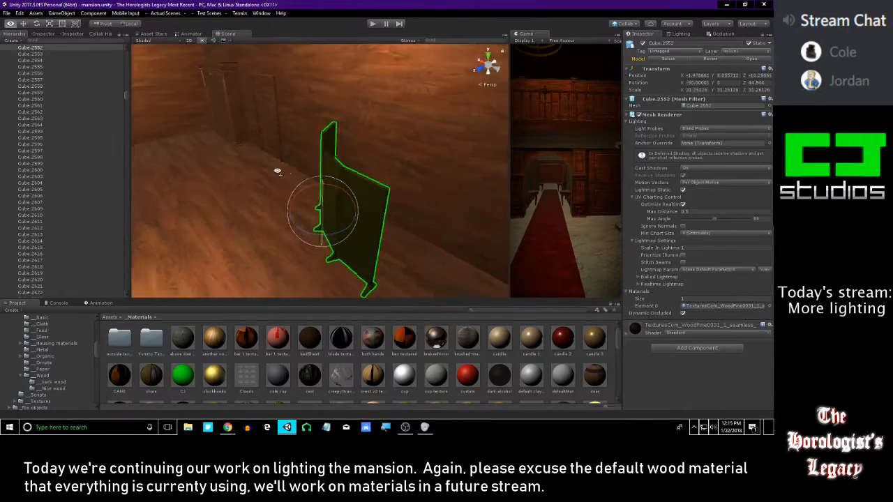
Set the realtime shadow strength of the bedroom's Point light (1) to 1
{"action": "right_click_drag", "start_coordinate": [268, 136], "coordinate": [126, 110]}
{"action": "left_click_drag", "start_coordinate": [126, 100], "coordinate": [114, 295]}
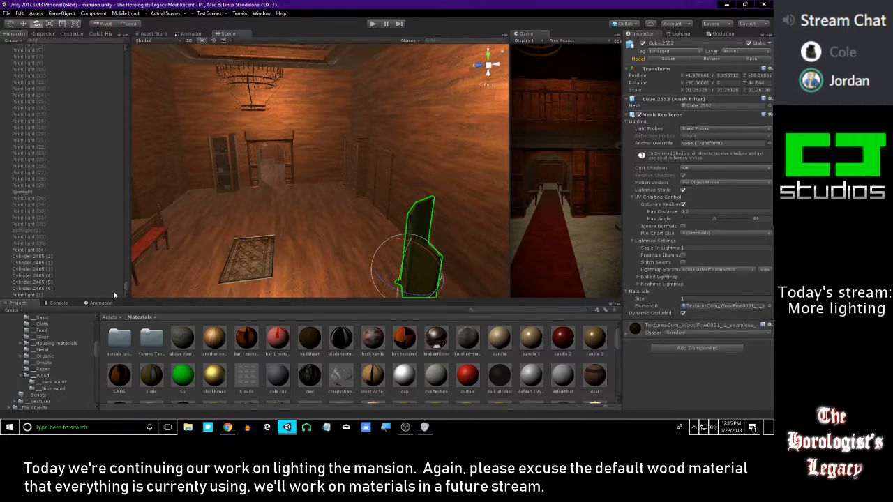
{"action": "left_click", "coordinate": [73, 295]}
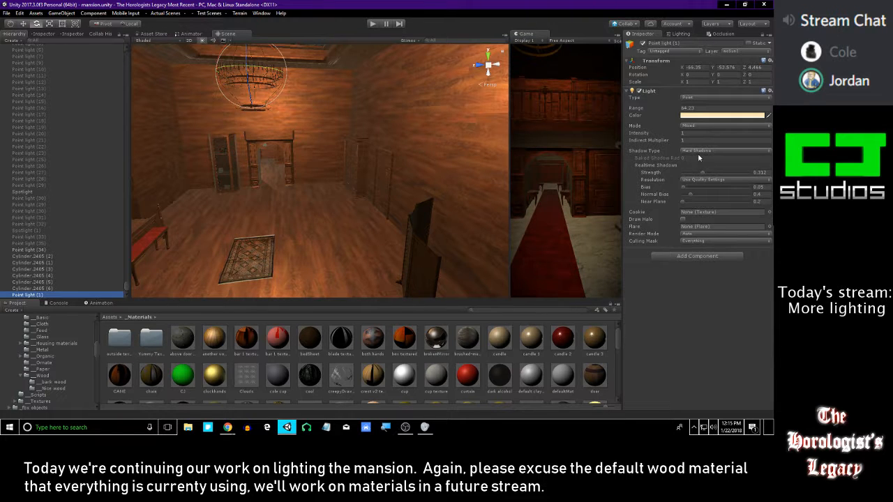
{"action": "left_click_drag", "start_coordinate": [735, 180], "coordinate": [684, 181]}
{"action": "key", "text": "ctrl+z"}
Enable the entrance hall chandelier's Point light and set its realtime shadow strength to 0.849
{"action": "right_click_drag", "start_coordinate": [418, 196], "coordinate": [420, 150]}
{"action": "scroll", "coordinate": [67, 228], "scroll_direction": "up", "scroll_amount": 10}
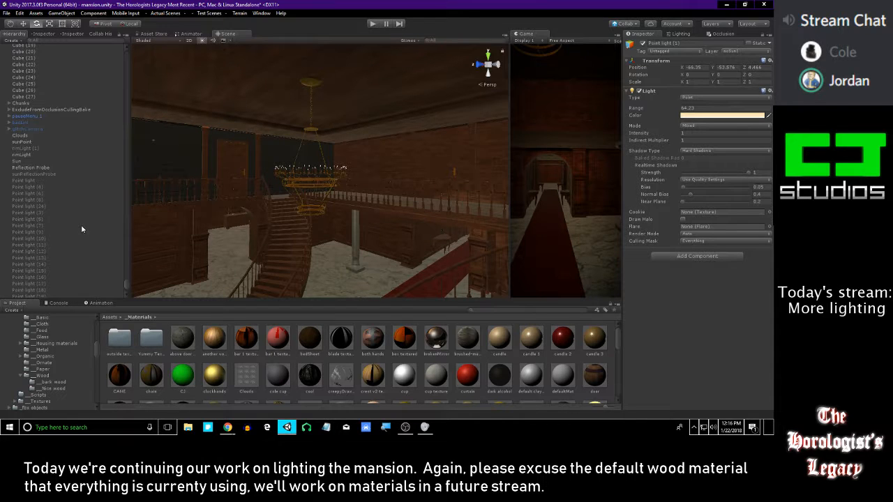
{"action": "right_click_drag", "start_coordinate": [470, 150], "coordinate": [485, 155]}
{"action": "left_click", "coordinate": [642, 44]}
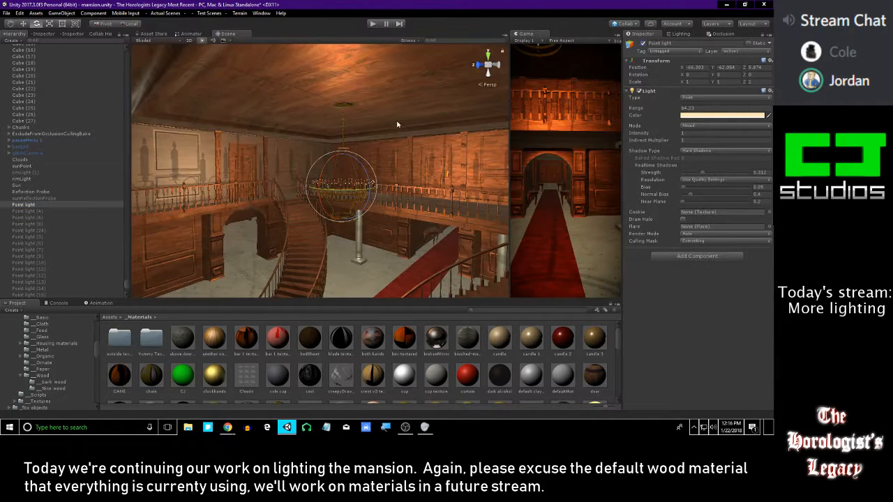
{"action": "right_click_drag", "start_coordinate": [391, 129], "coordinate": [404, 126]}
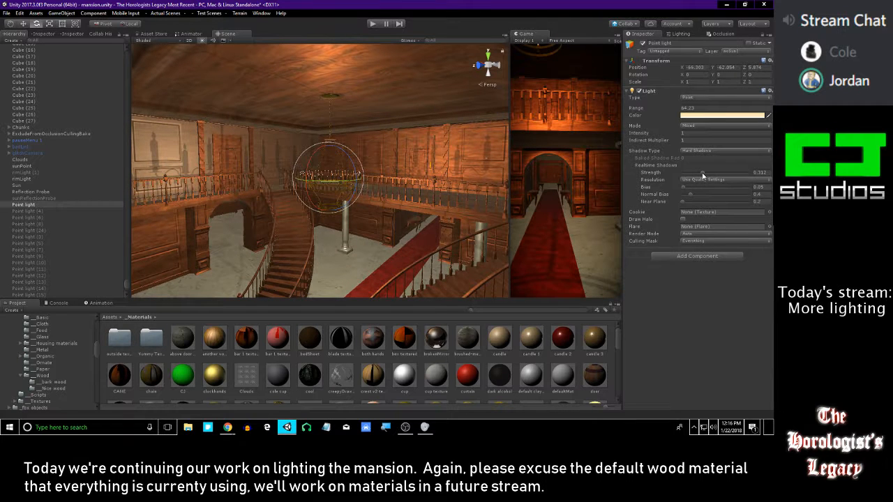
{"action": "left_click_drag", "start_coordinate": [704, 175], "coordinate": [766, 173]}
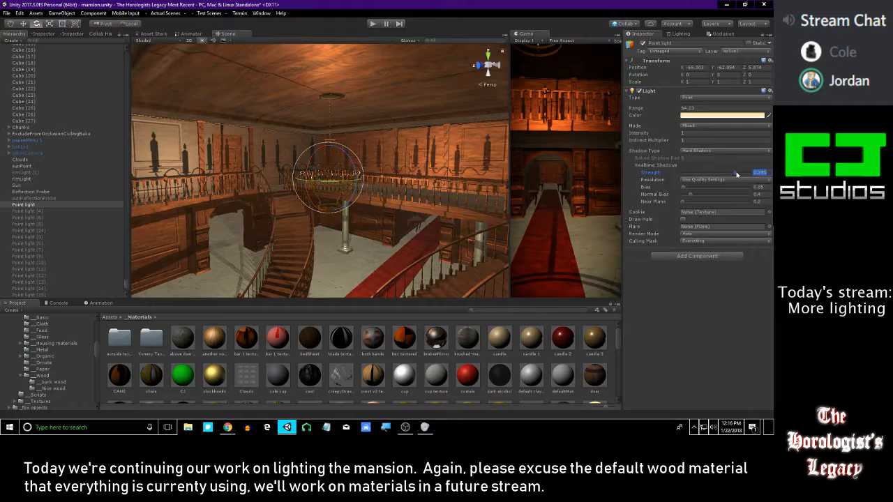
Select the entrance hall chandelier's rings, scrolled arms and suspension rods together
{"action": "key", "text": "w"}
{"action": "right_click_drag", "start_coordinate": [418, 143], "coordinate": [342, 166]}
{"action": "left_click", "coordinate": [302, 126]}
{"action": "key", "text": "w"}
{"action": "left_click", "coordinate": [347, 142]}
{"action": "key", "text": "w"}
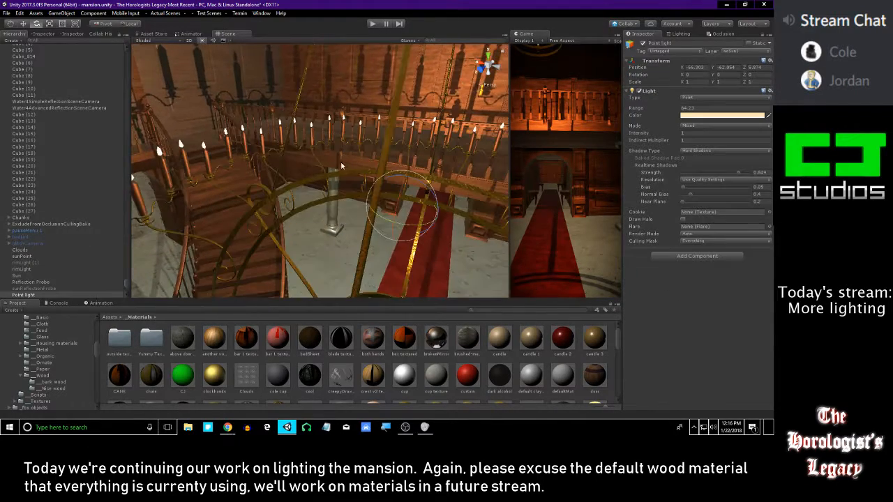
{"action": "left_click", "coordinate": [385, 142]}
{"action": "right_click_drag", "start_coordinate": [386, 142], "coordinate": [365, 189]}
{"action": "left_click", "coordinate": [386, 178], "text": "shift"}
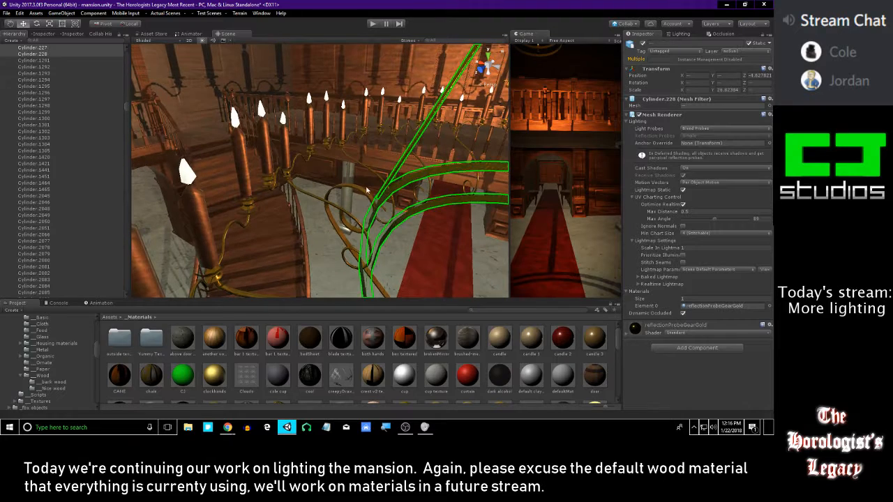
Add the candle ring and hanging parts to the entrance hall chandelier selection and turn off its shadow casting
{"action": "left_click", "coordinate": [301, 190], "text": "shift"}
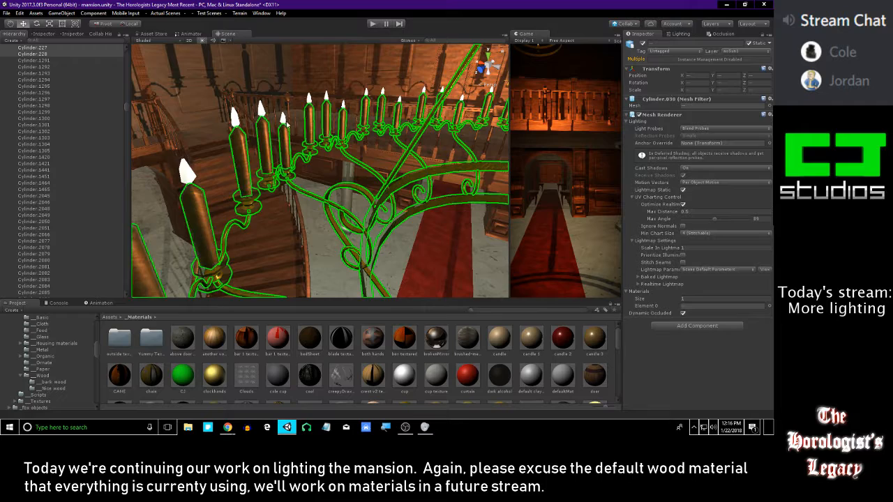
{"action": "key", "text": "f"}
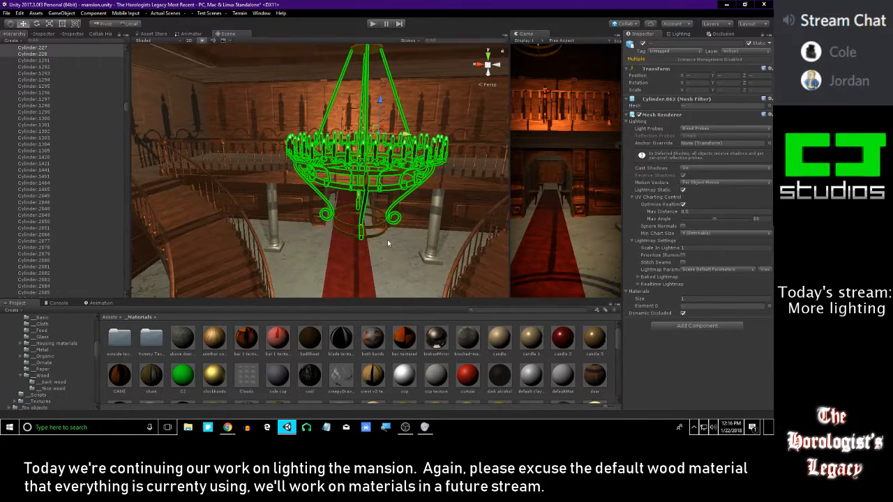
{"action": "right_click_drag", "start_coordinate": [395, 137], "coordinate": [366, 44]}
{"action": "right_click_drag", "start_coordinate": [382, 87], "coordinate": [394, 126]}
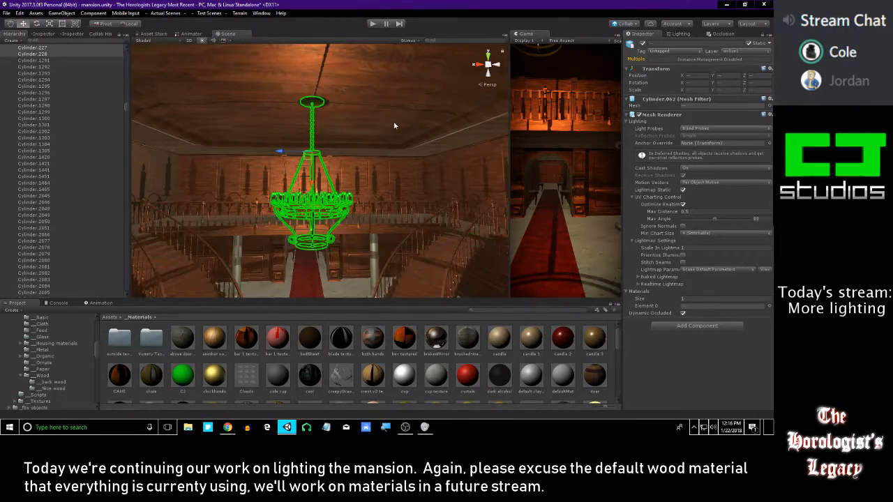
{"action": "left_click", "coordinate": [698, 177]}
{"action": "right_click_drag", "start_coordinate": [401, 164], "coordinate": [444, 265]}
{"action": "key", "text": "a"}
{"action": "right_click_drag", "start_coordinate": [362, 226], "coordinate": [429, 222]}
{"action": "left_click", "coordinate": [392, 355]}
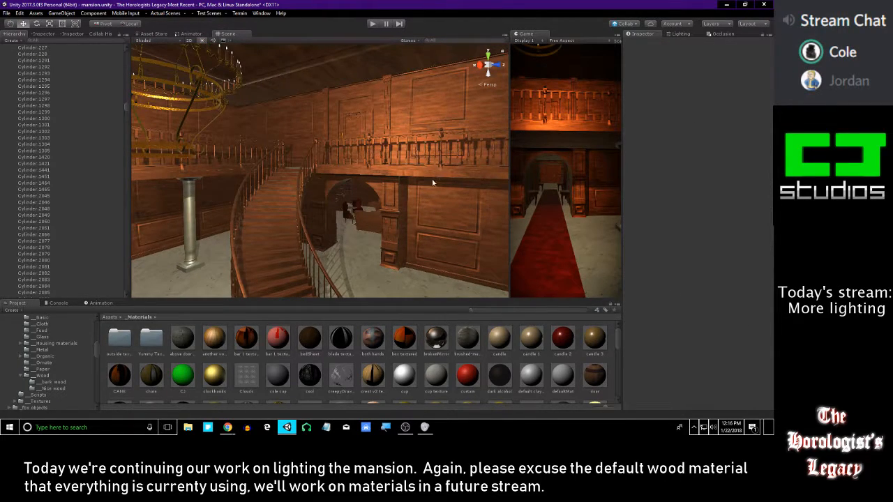
Deactivate the entrance hall chandelier's Point light
{"action": "key", "text": "w"}
{"action": "right_click_drag", "start_coordinate": [426, 186], "coordinate": [168, 136]}
{"action": "scroll", "coordinate": [114, 156], "scroll_direction": "down", "scroll_amount": 10}
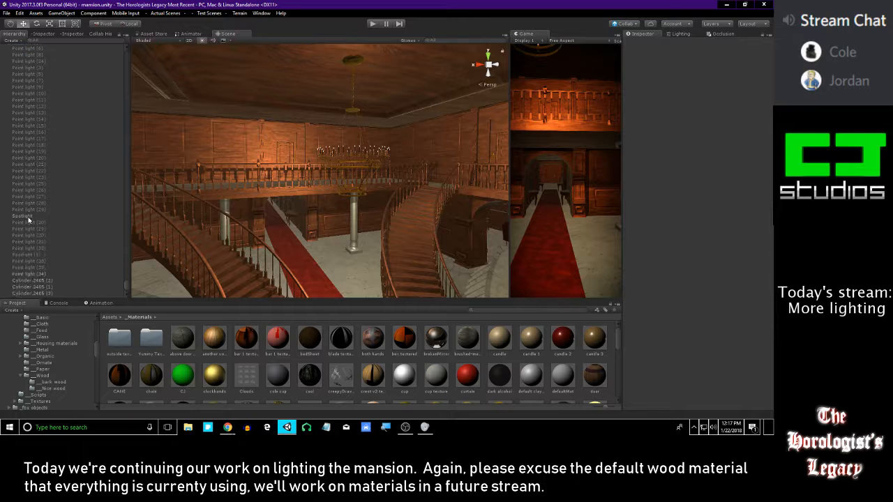
{"action": "scroll", "coordinate": [58, 187], "scroll_direction": "up", "scroll_amount": 4}
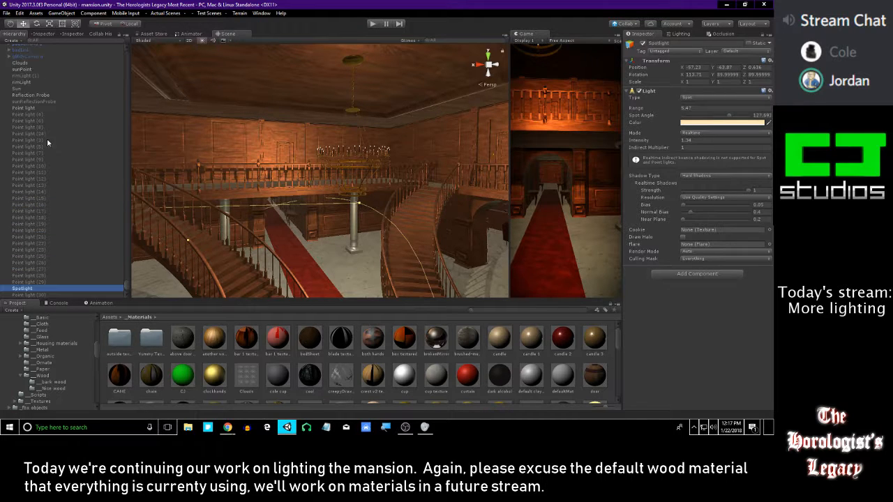
{"action": "left_click", "coordinate": [39, 114]}
{"action": "left_click", "coordinate": [38, 110]}
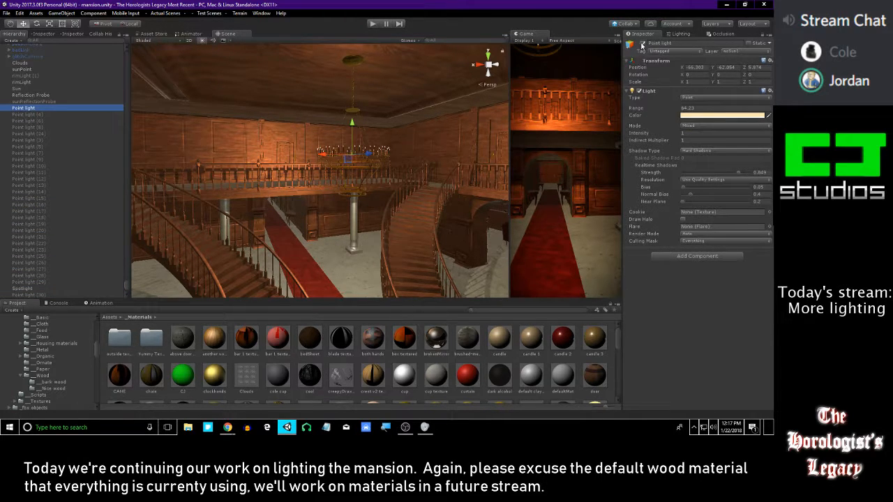
{"action": "left_click", "coordinate": [642, 43]}
{"action": "left_click_drag", "start_coordinate": [459, 135], "coordinate": [449, 152], "text": "alt"}
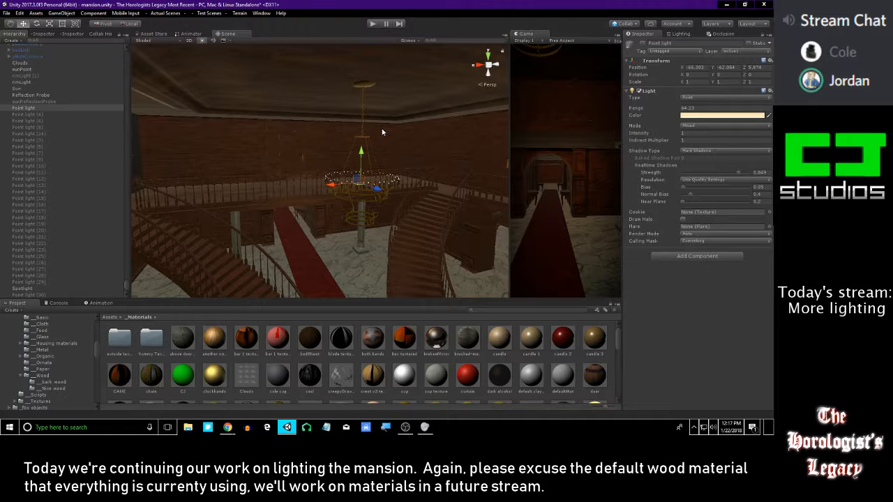
Examine the unlit upper walls, wall sconces, bedroom and the sitting room with the standing lamp
{"action": "mouse_move", "coordinate": [341, 144]}
{"action": "right_mouse_down"}
{"action": "mouse_move", "coordinate": [335, 136]}
{"action": "mouse_move", "coordinate": [436, 173]}
{"action": "mouse_move", "coordinate": [290, 189]}
{"action": "mouse_move", "coordinate": [170, 99]}
{"action": "mouse_move", "coordinate": [260, 130]}
{"action": "mouse_move", "coordinate": [242, 116]}
{"action": "mouse_move", "coordinate": [396, 140]}
{"action": "mouse_move", "coordinate": [386, 97]}
{"action": "mouse_move", "coordinate": [248, 111]}
{"action": "mouse_move", "coordinate": [445, 151]}
{"action": "mouse_move", "coordinate": [356, 140]}
{"action": "right_mouse_up"}
{"action": "key", "text": "w"}
{"action": "right_click_drag", "start_coordinate": [415, 137], "coordinate": [297, 162]}
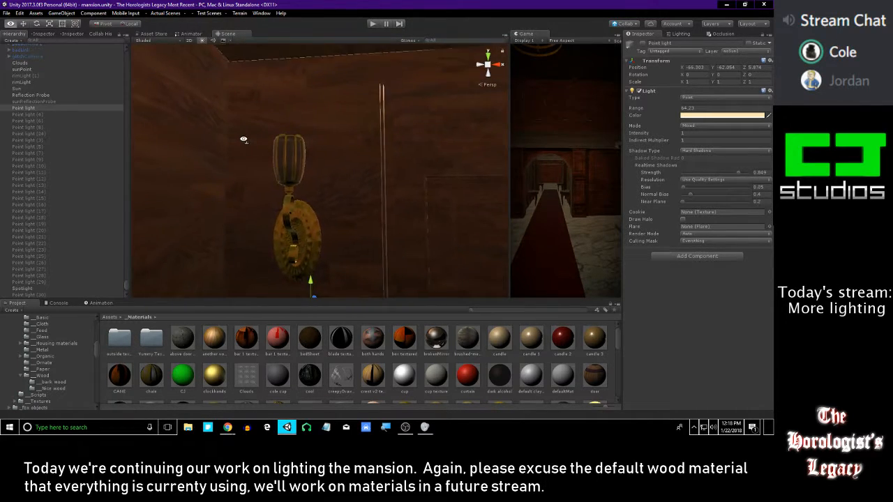
{"action": "right_click_drag", "start_coordinate": [244, 139], "coordinate": [429, 118]}
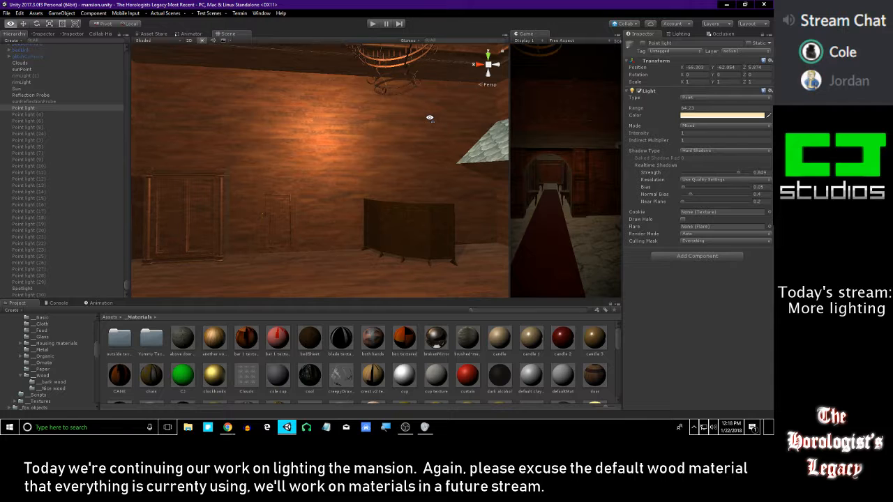
{"action": "right_click_drag", "start_coordinate": [430, 118], "coordinate": [38, 172]}
{"action": "scroll", "coordinate": [47, 166], "scroll_direction": "up", "scroll_amount": 10}
{"action": "right_click_drag", "start_coordinate": [335, 164], "coordinate": [200, 166]}
{"action": "key", "text": "w"}
Find the standing lamp's Point light (33) among the scene's point lights and duplicate it
{"action": "scroll", "coordinate": [85, 201], "scroll_direction": "down", "scroll_amount": 4}
{"action": "scroll", "coordinate": [50, 207], "scroll_direction": "down", "scroll_amount": 10}
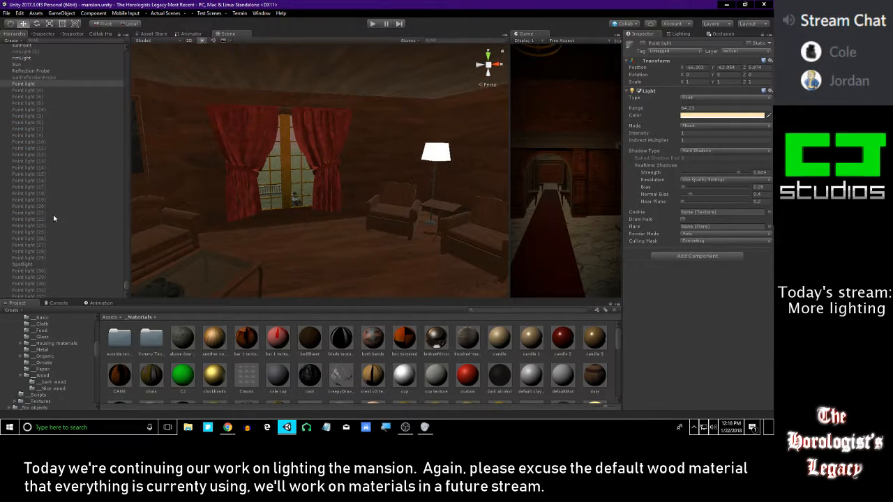
{"action": "left_click", "coordinate": [50, 210]}
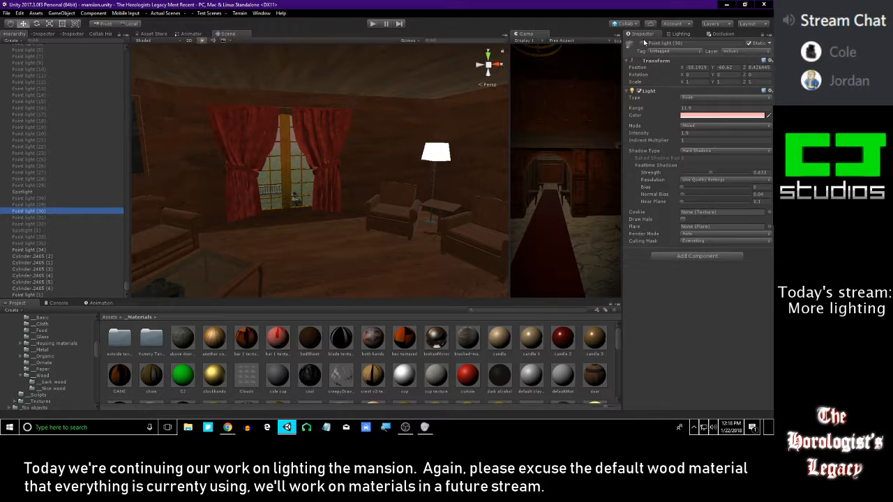
{"action": "key", "text": "Up"}
{"action": "key", "text": "Up"}
{"action": "key", "text": "Up"}
{"action": "key", "text": "Up"}
{"action": "key", "text": "Up"}
{"action": "key", "text": "Up"}
{"action": "key", "text": "Up"}
{"action": "key", "text": "Up"}
{"action": "key", "text": "Up"}
{"action": "key", "text": "Up"}
{"action": "key", "text": "Up"}
{"action": "key", "text": "Up"}
{"action": "key", "text": "Up"}
{"action": "key", "text": "Down"}
{"action": "key", "text": "Down"}
{"action": "key", "text": "Down"}
{"action": "key", "text": "Down"}
{"action": "key", "text": "Down"}
{"action": "key", "text": "Down"}
{"action": "key", "text": "Down"}
{"action": "key", "text": "Down"}
{"action": "key", "text": "Down"}
{"action": "key", "text": "Down"}
{"action": "key", "text": "Down"}
{"action": "key", "text": "Down"}
{"action": "key", "text": "Down"}
{"action": "key", "text": "Down"}
{"action": "key", "text": "Down"}
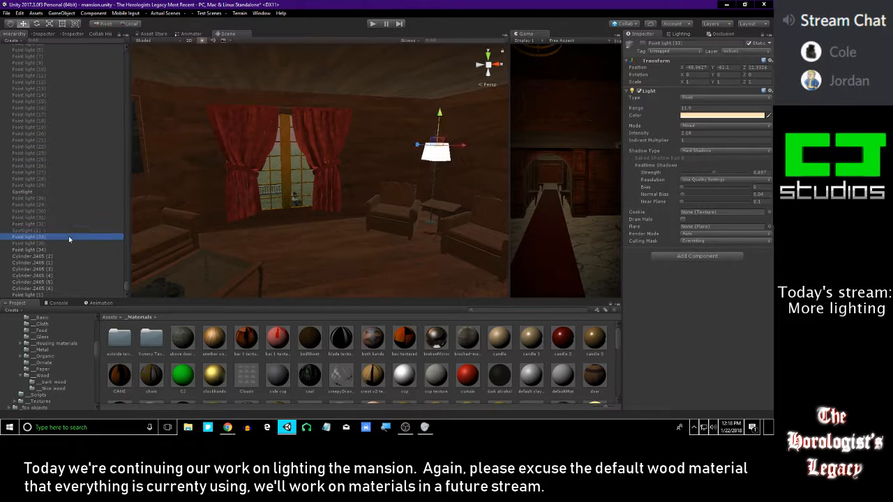
{"action": "key", "text": "ctrl+d"}
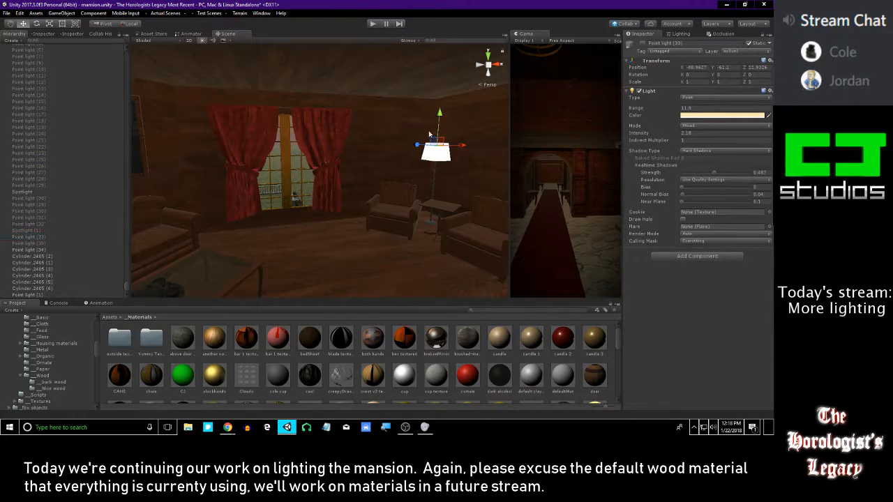
Activate the duplicated light and move it out of the sitting room to the wall sconce beside the arched doorway's door
{"action": "left_click_drag", "start_coordinate": [460, 145], "coordinate": [403, 14]}
{"action": "right_click_drag", "start_coordinate": [413, 77], "coordinate": [472, 110]}
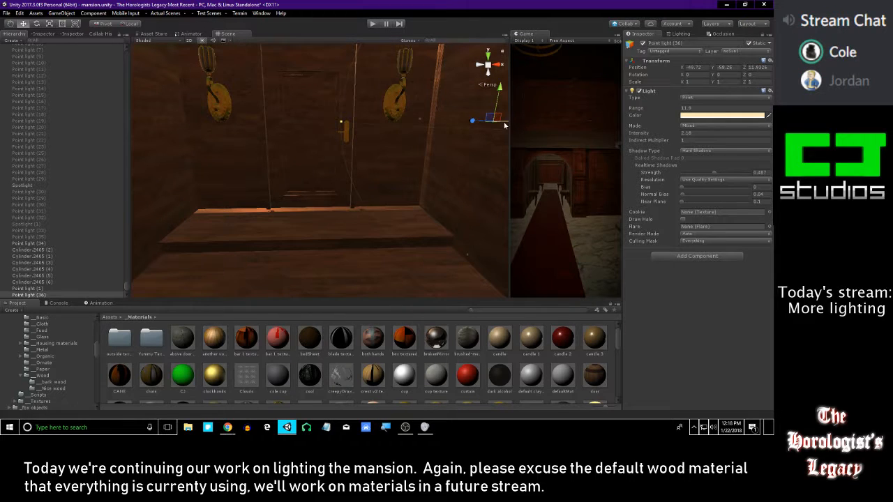
{"action": "left_click_drag", "start_coordinate": [345, 122], "coordinate": [424, 150]}
{"action": "right_click_drag", "start_coordinate": [424, 150], "coordinate": [420, 193]}
{"action": "left_click_drag", "start_coordinate": [376, 215], "coordinate": [364, 132]}
{"action": "mouse_move", "coordinate": [364, 132]}
{"action": "right_mouse_down"}
{"action": "mouse_move", "coordinate": [377, 125]}
{"action": "mouse_move", "coordinate": [369, 129]}
{"action": "right_mouse_up"}
Center the duplicated light inside the cage of the sconce beside the door
{"action": "key", "text": "f"}
{"action": "right_click_drag", "start_coordinate": [314, 111], "coordinate": [336, 198], "text": "alt"}
{"action": "mouse_move", "coordinate": [336, 198]}
{"action": "left_mouse_down", "text": "alt"}
{"action": "mouse_move", "coordinate": [334, 131]}
{"action": "mouse_move", "coordinate": [307, 167]}
{"action": "mouse_move", "coordinate": [335, 207]}
{"action": "mouse_move", "coordinate": [341, 135]}
{"action": "mouse_move", "coordinate": [343, 205]}
{"action": "left_mouse_up", "text": "alt"}
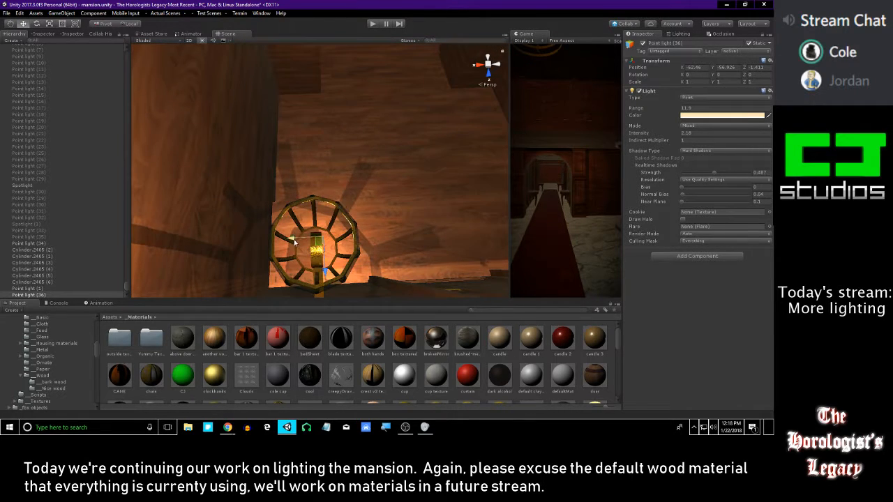
{"action": "left_click_drag", "start_coordinate": [295, 241], "coordinate": [288, 241]}
{"action": "left_click_drag", "start_coordinate": [316, 274], "coordinate": [316, 282]}
{"action": "left_click_drag", "start_coordinate": [399, 209], "coordinate": [329, 175], "text": "alt"}
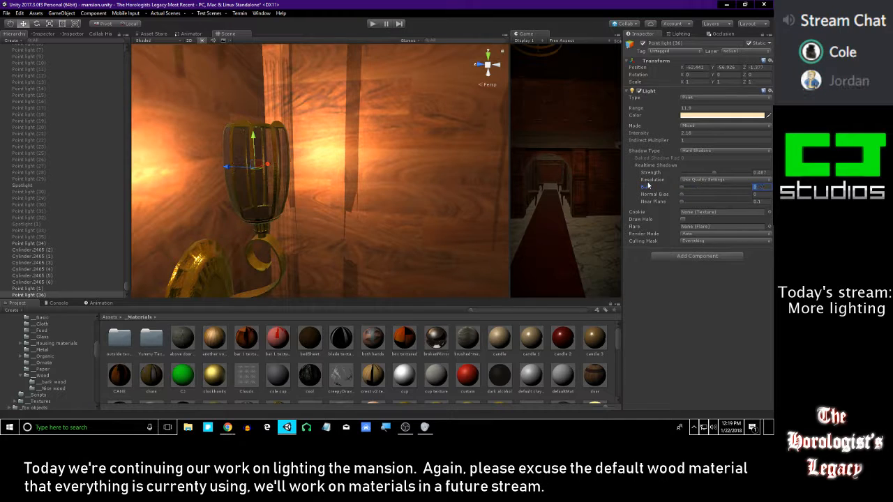
Set the sconce light's shadow normal bias to 0 and its near plane to 0.1
{"action": "left_click_drag", "start_coordinate": [681, 201], "coordinate": [667, 202]}
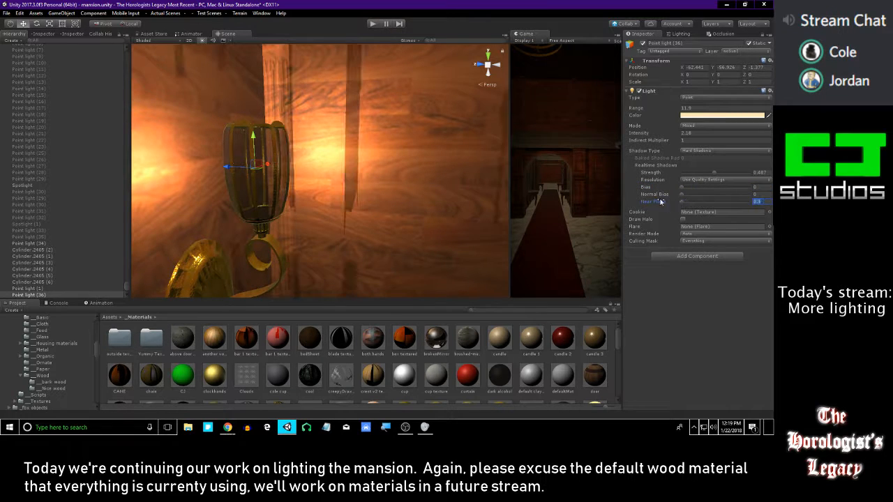
{"action": "scroll", "coordinate": [413, 146], "scroll_direction": "down", "scroll_amount": 5}
{"action": "left_click_drag", "start_coordinate": [412, 145], "coordinate": [292, 120], "text": "alt"}
{"action": "scroll", "coordinate": [292, 120], "scroll_direction": "down", "scroll_amount": 8}
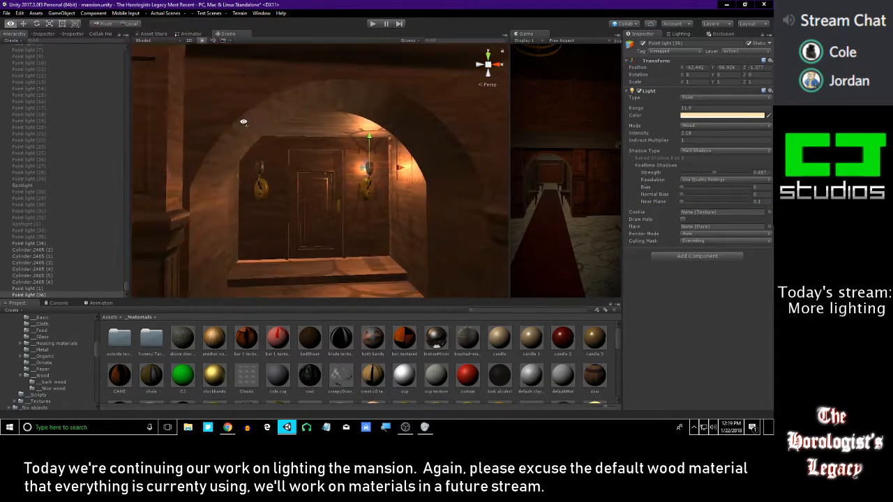
{"action": "right_click_drag", "start_coordinate": [359, 140], "coordinate": [381, 152]}
{"action": "key", "text": "s"}
{"action": "key", "text": "w"}
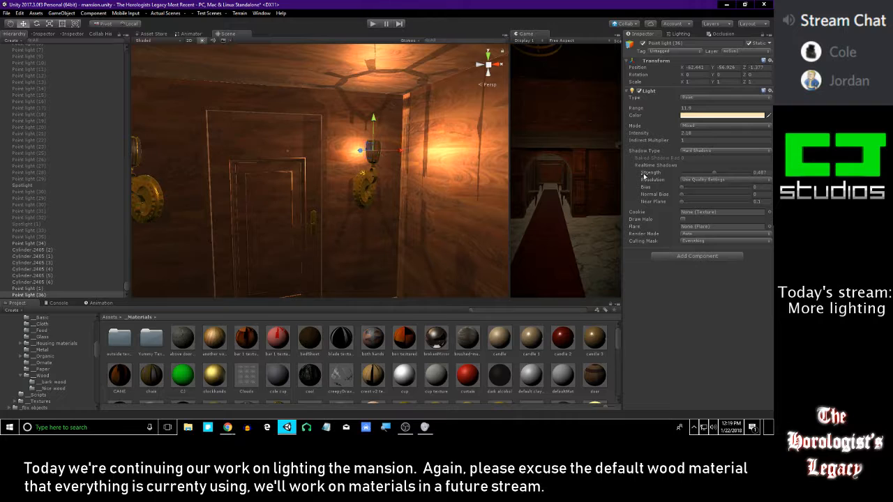
Switch the sconce light to Soft Shadows and set its realtime shadow strength to about 0.5
{"action": "left_click", "coordinate": [708, 177]}
{"action": "right_click_drag", "start_coordinate": [411, 155], "coordinate": [414, 146]}
{"action": "key", "text": "w"}
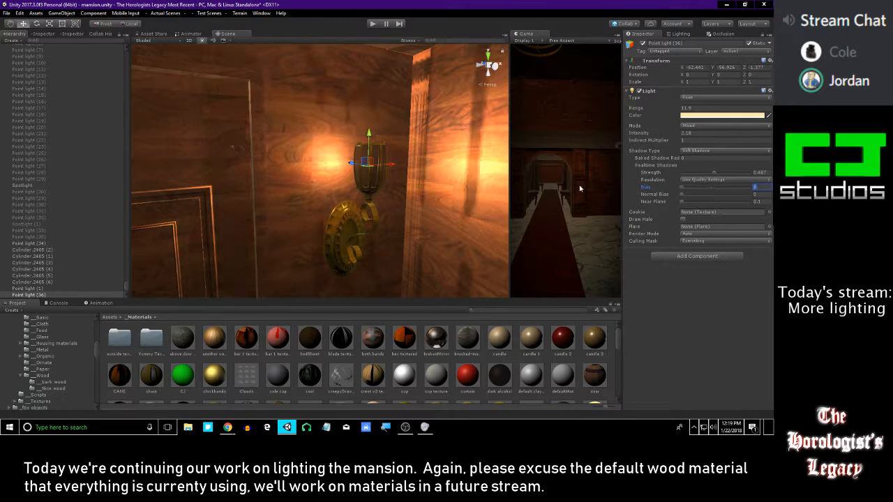
{"action": "mouse_move", "coordinate": [713, 173]}
{"action": "left_mouse_down"}
{"action": "mouse_move", "coordinate": [762, 175]}
{"action": "mouse_move", "coordinate": [707, 178]}
{"action": "left_mouse_up"}
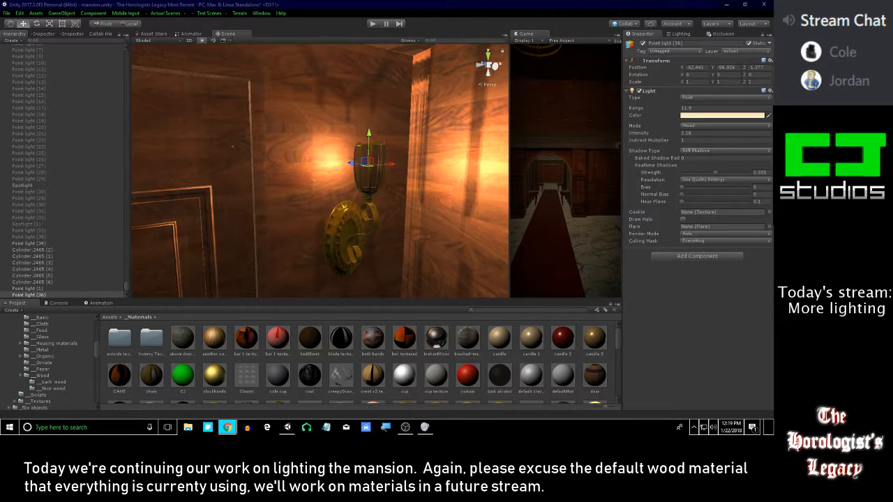
{"action": "right_click_drag", "start_coordinate": [418, 166], "coordinate": [403, 158]}
{"action": "key", "text": "s"}
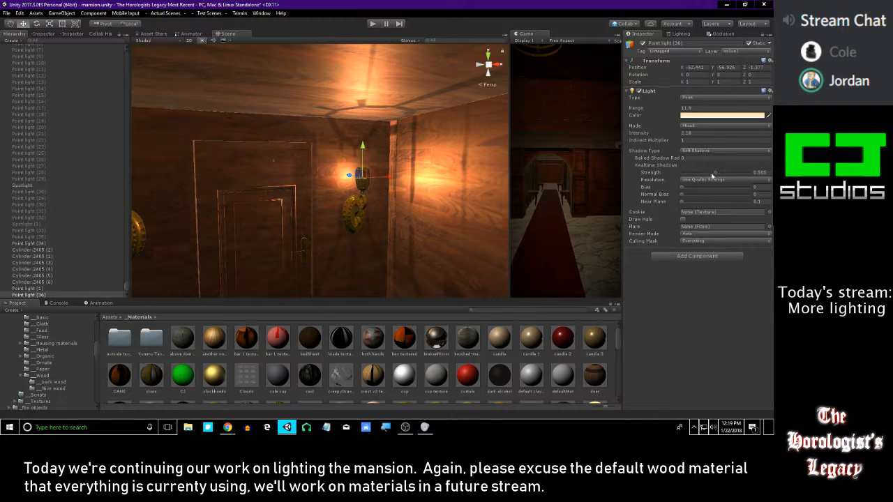
{"action": "left_click_drag", "start_coordinate": [682, 202], "coordinate": [622, 219]}
{"action": "mouse_move", "coordinate": [660, 195]}
{"action": "left_mouse_down"}
{"action": "mouse_move", "coordinate": [718, 189]}
{"action": "mouse_move", "coordinate": [648, 187]}
{"action": "left_mouse_up"}
Duplicate the sconce's cage (Cylinder.11659) and scale the copy up to about 11.76 in X and Y and 12.66 in Z
{"action": "right_click_drag", "start_coordinate": [355, 171], "coordinate": [319, 154]}
{"action": "key", "text": "s"}
{"action": "key", "text": "w"}
{"action": "key", "text": "w"}
{"action": "key", "text": "s"}
{"action": "key", "text": "w"}
{"action": "right_click_drag", "start_coordinate": [379, 132], "coordinate": [410, 173]}
{"action": "left_click", "coordinate": [420, 214]}
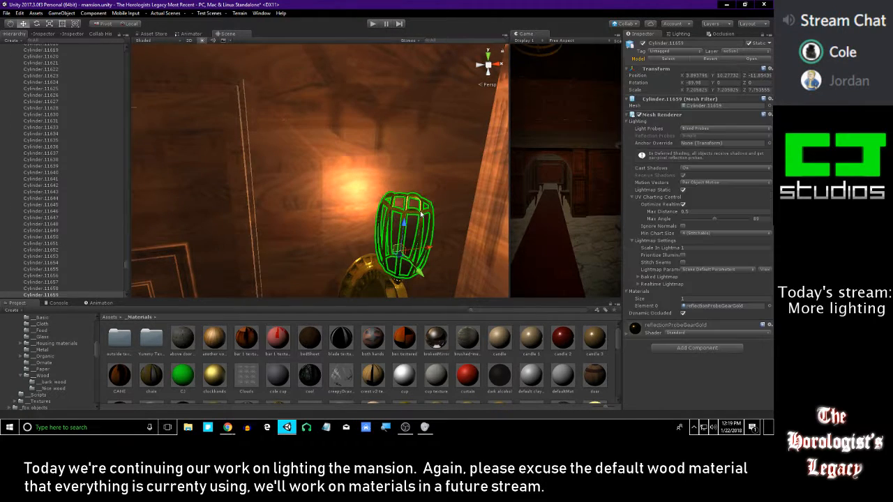
{"action": "key", "text": "ctrl+d"}
{"action": "key", "text": "r"}
{"action": "left_click_drag", "start_coordinate": [402, 249], "coordinate": [426, 261]}
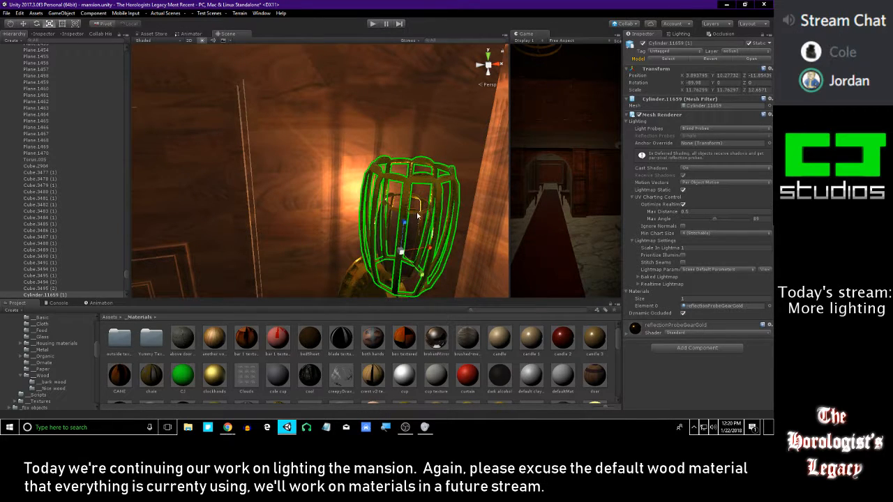
Turn off shadow casting for the sconce's original inner cage
{"action": "left_click", "coordinate": [421, 236]}
{"action": "right_click_drag", "start_coordinate": [438, 89], "coordinate": [383, 100]}
{"action": "key", "text": "w"}
{"action": "left_click", "coordinate": [703, 169]}
{"action": "left_click", "coordinate": [700, 176]}
{"action": "key", "text": "s"}
{"action": "key", "text": "w"}
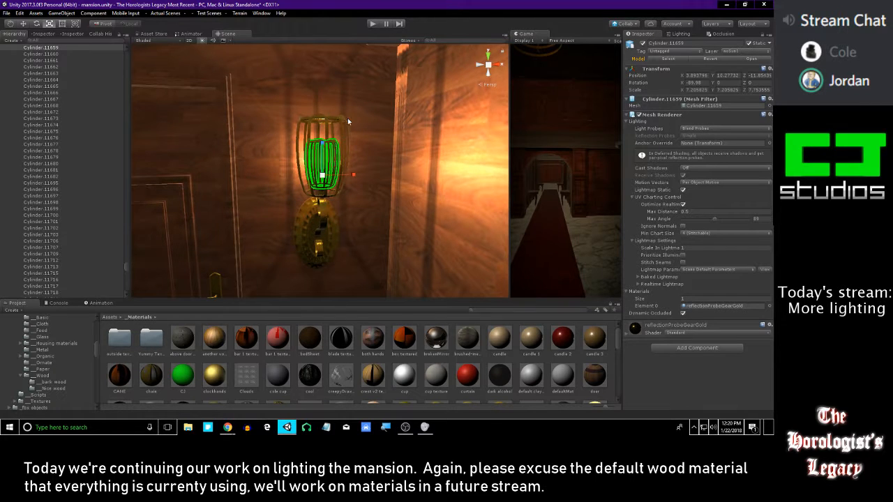
Apply the red curtain material to the enlarged cage copy
{"action": "left_click", "coordinate": [334, 120]}
{"action": "right_click_drag", "start_coordinate": [398, 162], "coordinate": [370, 164]}
{"action": "left_click_drag", "start_coordinate": [470, 375], "coordinate": [410, 118]}
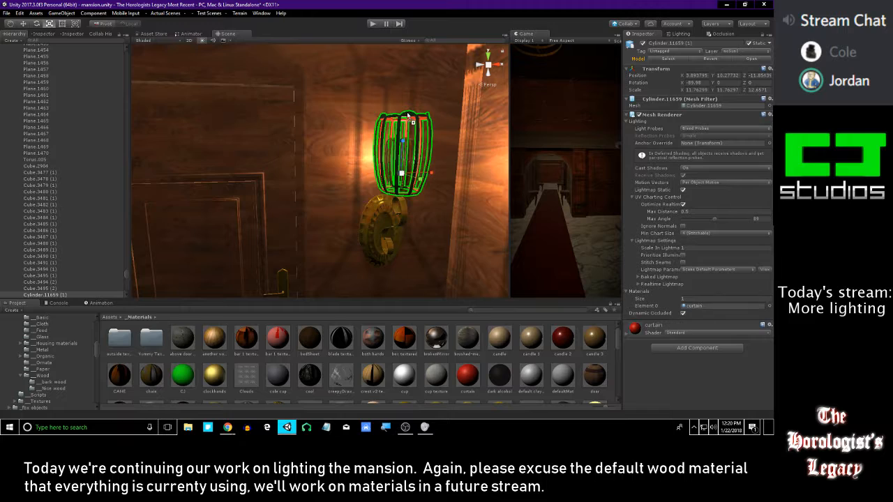
{"action": "right_click_drag", "start_coordinate": [408, 117], "coordinate": [447, 169]}
{"action": "key", "text": "w"}
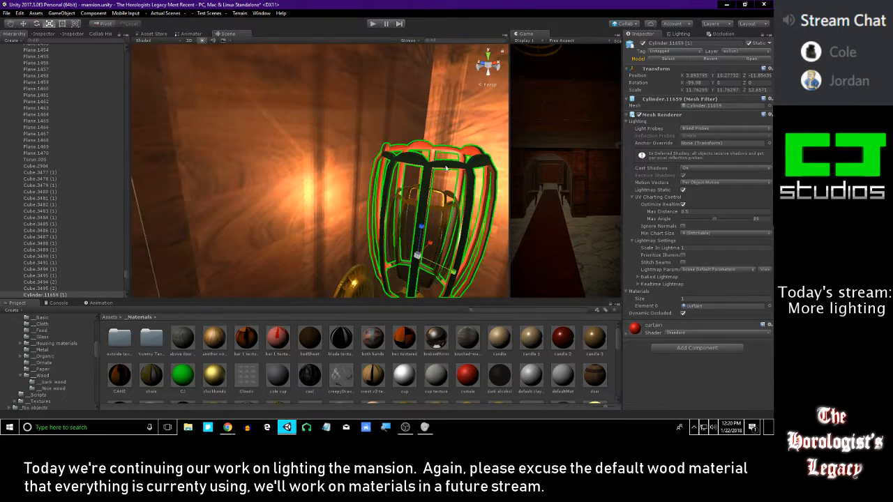
Search the project for "hair", apply the hair1 material to the enlarged cage copy, and clear the search
{"action": "left_click", "coordinate": [479, 361]}
{"action": "key", "text": "s"}
{"action": "right_click_drag", "start_coordinate": [412, 215], "coordinate": [358, 142]}
{"action": "key", "text": "w"}
{"action": "scroll", "coordinate": [475, 359], "scroll_direction": "down", "scroll_amount": 10}
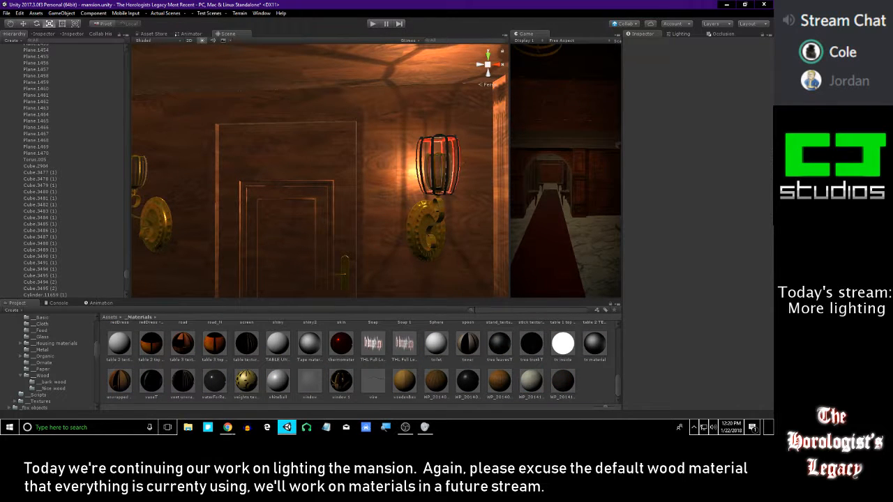
{"action": "type", "text": "hair"}
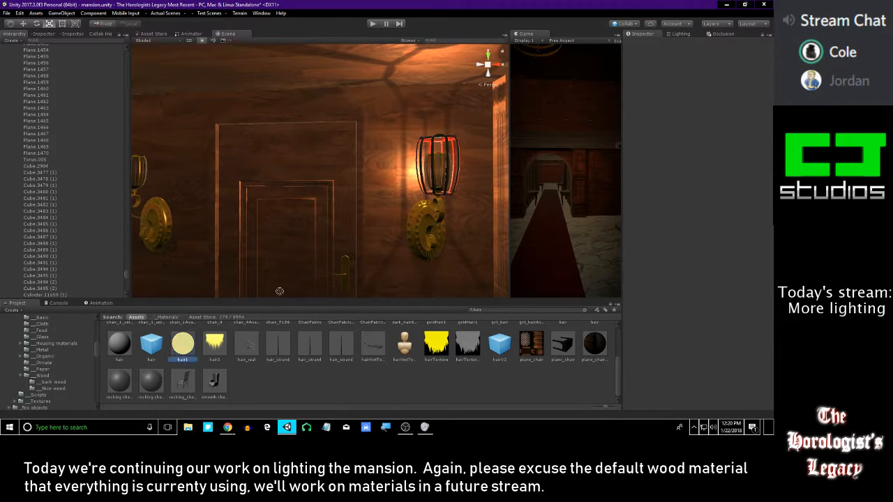
{"action": "left_click_drag", "start_coordinate": [279, 291], "coordinate": [453, 141]}
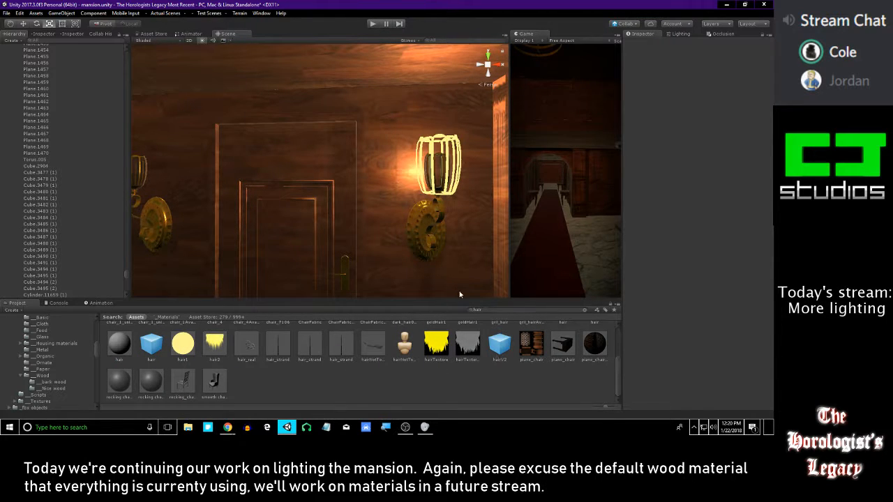
{"action": "left_click", "coordinate": [584, 311]}
Take the enlarged cage copy, Cylinder.11659 (1), out of its parent to the scene's root level, just below the Cylinder.2465 objects
{"action": "right_click_drag", "start_coordinate": [359, 207], "coordinate": [403, 181]}
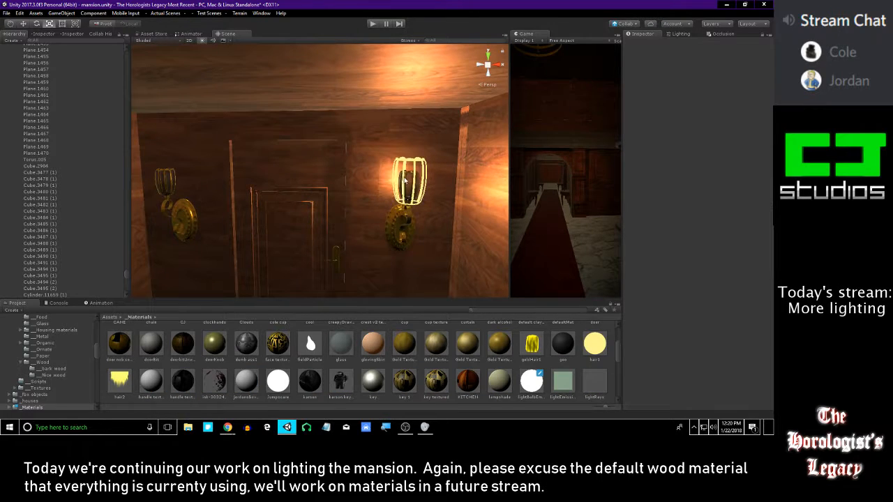
{"action": "left_click", "coordinate": [409, 162]}
{"action": "right_click_drag", "start_coordinate": [400, 195], "coordinate": [396, 193]}
{"action": "scroll", "coordinate": [68, 261], "scroll_direction": "down", "scroll_amount": 5}
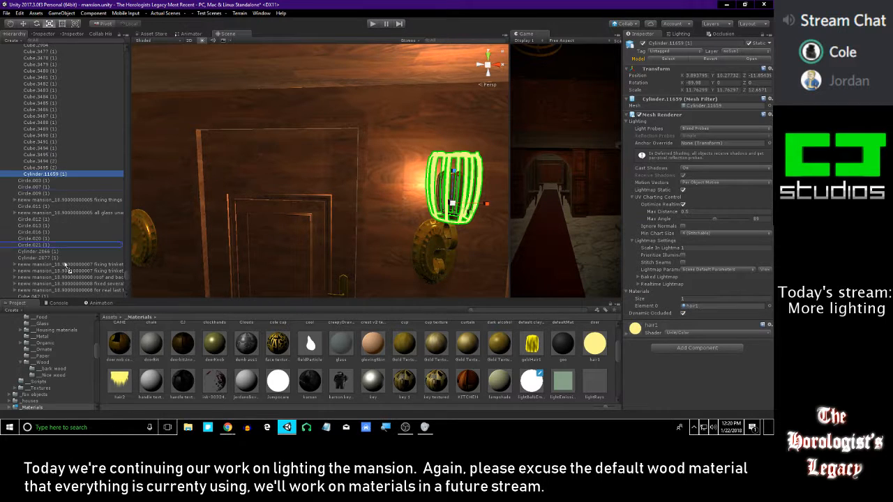
{"action": "scroll", "coordinate": [60, 265], "scroll_direction": "down", "scroll_amount": 10}
{"action": "scroll", "coordinate": [45, 299], "scroll_direction": "down", "scroll_amount": 9}
{"action": "scroll", "coordinate": [56, 297], "scroll_direction": "down", "scroll_amount": 15}
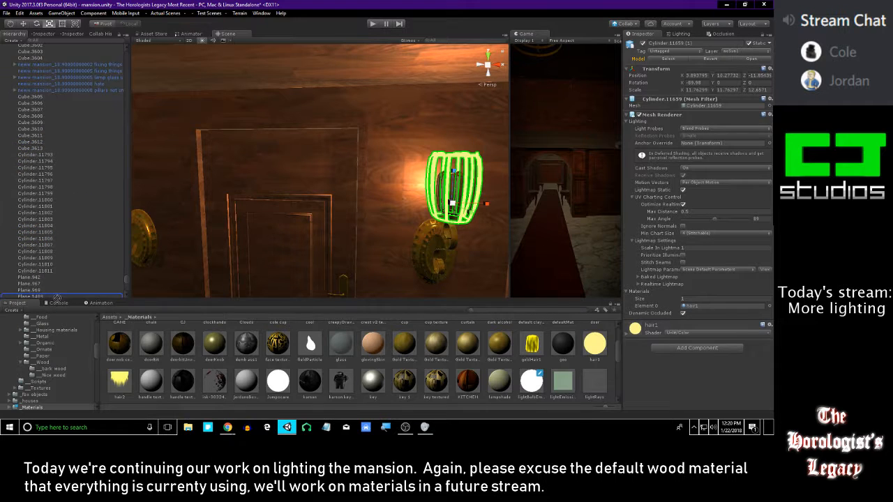
{"action": "scroll", "coordinate": [50, 298], "scroll_direction": "down", "scroll_amount": 15}
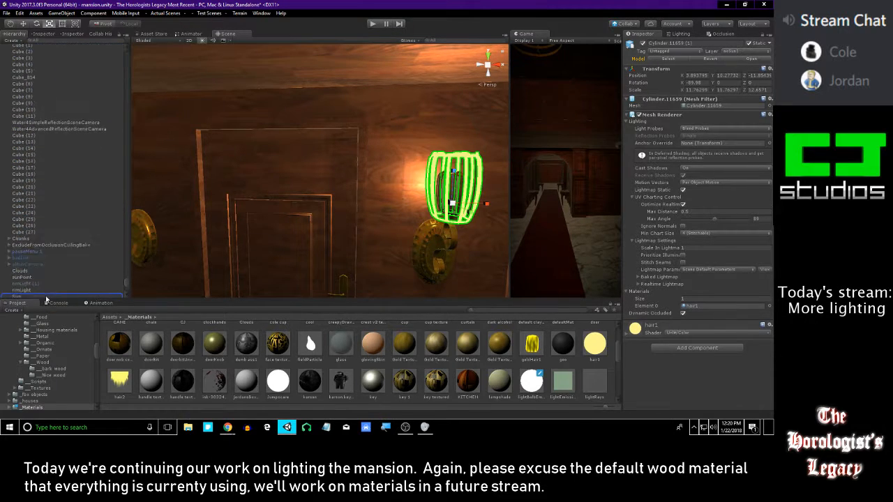
{"action": "mouse_move", "coordinate": [46, 299]}
{"action": "left_mouse_down"}
{"action": "mouse_move", "coordinate": [49, 266]}
{"action": "mouse_move", "coordinate": [50, 285]}
{"action": "left_mouse_up"}
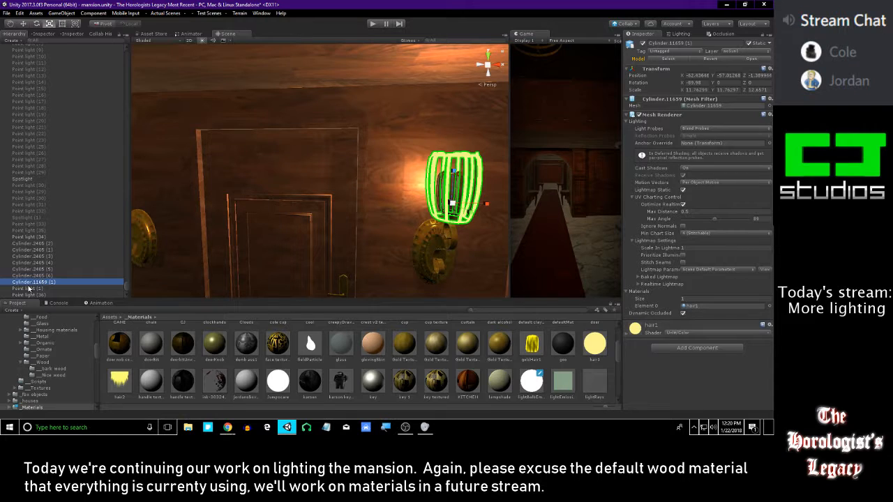
Reorder the Cylinder.2465 objects and the enlarged cage copy in the hierarchy so they sit directly above Clouds
{"action": "left_click", "coordinate": [44, 243], "text": "shift"}
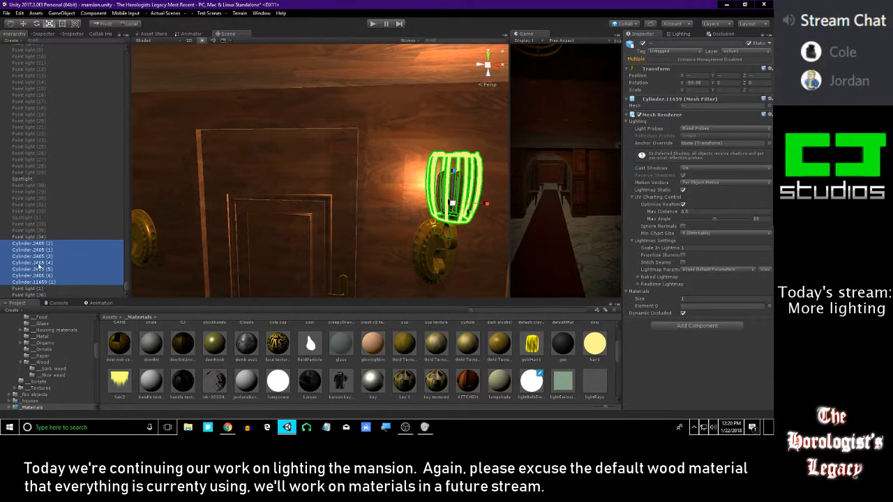
{"action": "scroll", "coordinate": [29, 46], "scroll_direction": "up", "scroll_amount": 5}
{"action": "left_click_drag", "start_coordinate": [28, 47], "coordinate": [30, 88]}
{"action": "left_click", "coordinate": [37, 128]}
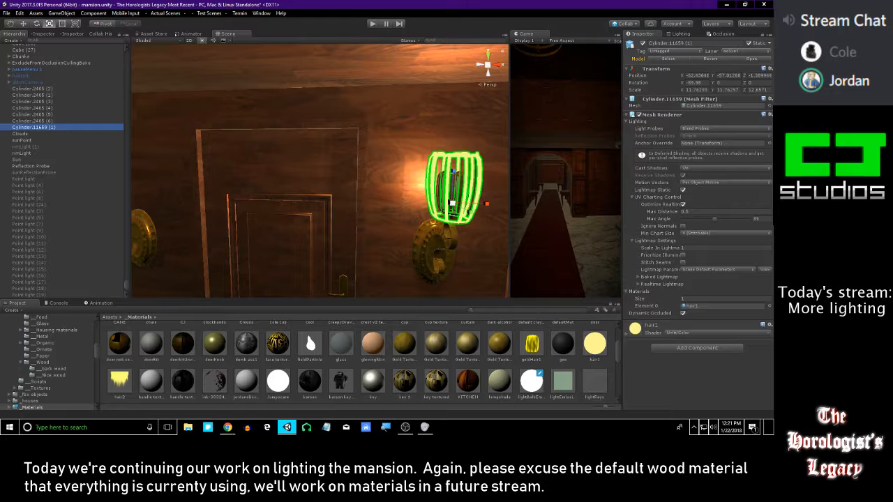
Duplicate the enlarged cage copy together with Point light (36) and move the duplicates onto the sconce on the door's left side
{"action": "left_click", "coordinate": [228, 426]}
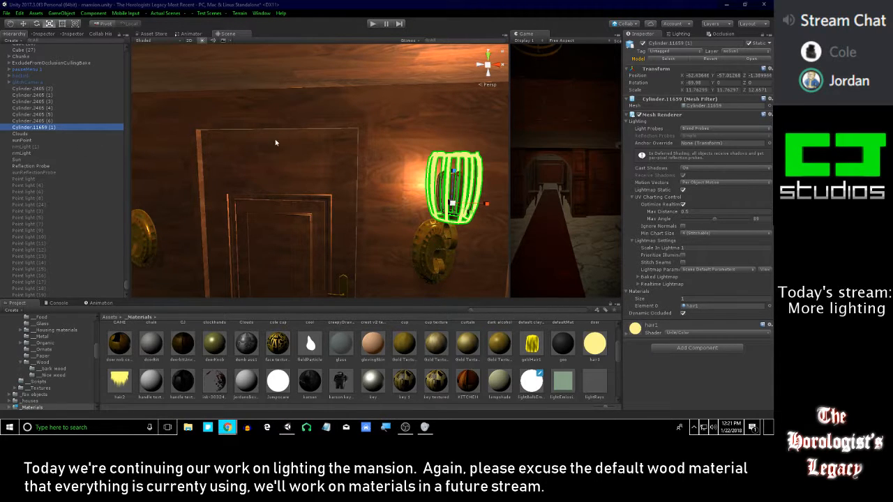
{"action": "right_click_drag", "start_coordinate": [279, 139], "coordinate": [167, 153]}
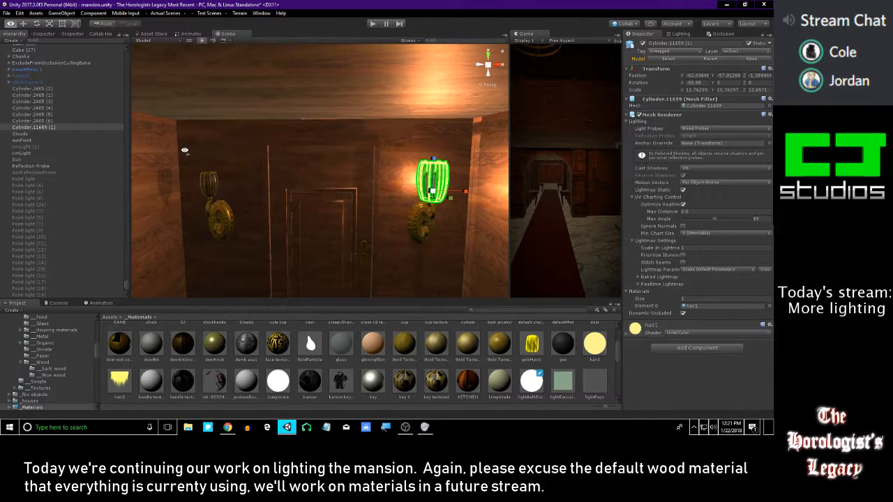
{"action": "scroll", "coordinate": [68, 178], "scroll_direction": "down", "scroll_amount": 8}
{"action": "left_click", "coordinate": [42, 295]}
{"action": "right_click_drag", "start_coordinate": [196, 239], "coordinate": [267, 231]}
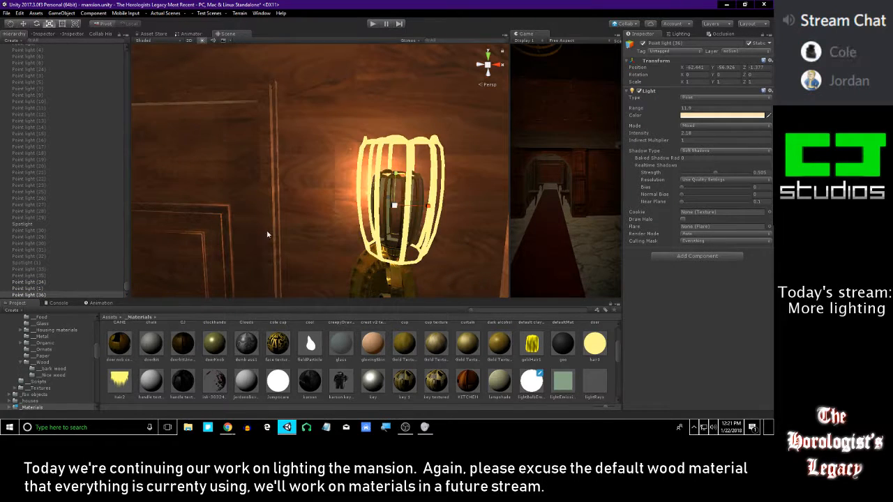
{"action": "scroll", "coordinate": [61, 220], "scroll_direction": "up", "scroll_amount": 6}
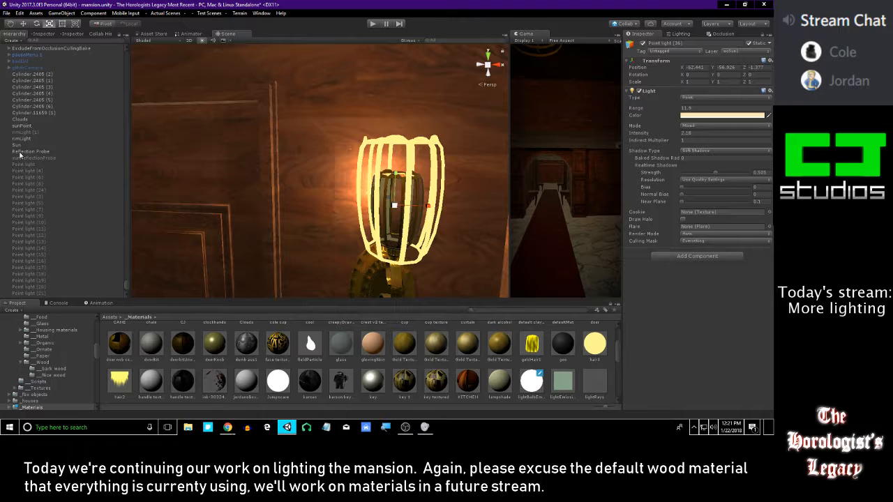
{"action": "left_click", "coordinate": [40, 113], "text": "ctrl"}
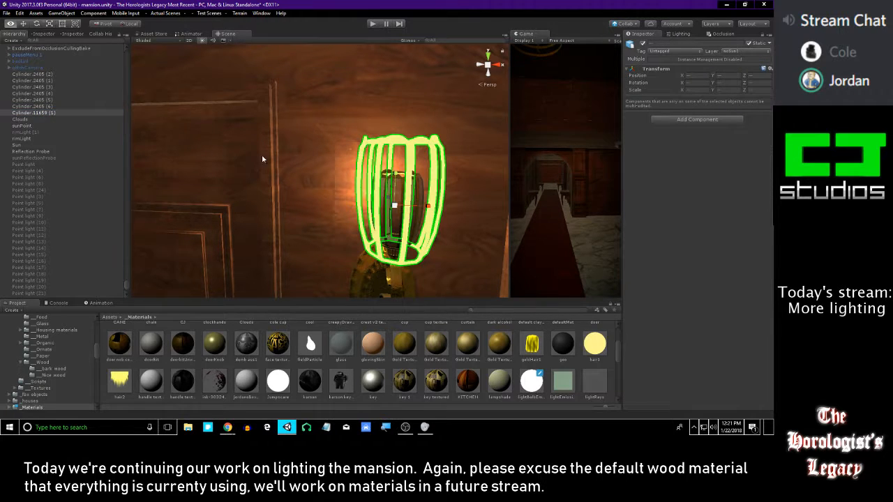
{"action": "scroll", "coordinate": [263, 155], "scroll_direction": "down", "scroll_amount": 3}
{"action": "key", "text": "ctrl+d"}
{"action": "key", "text": "w"}
{"action": "left_click_drag", "start_coordinate": [457, 185], "coordinate": [178, 187]}
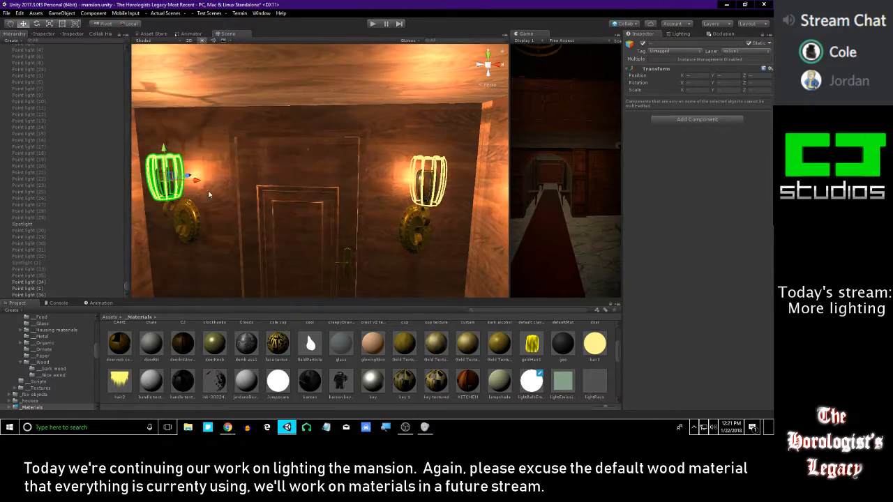
Inspect the duplicated cage and light around the left sconce, then undo their move and duplication
{"action": "right_click_drag", "start_coordinate": [225, 189], "coordinate": [355, 187]}
{"action": "key", "text": "f"}
{"action": "key", "text": "f"}
{"action": "left_click_drag", "start_coordinate": [355, 186], "coordinate": [305, 207], "text": "alt"}
{"action": "left_click_drag", "start_coordinate": [373, 121], "coordinate": [293, 23], "text": "alt"}
{"action": "key", "text": "w"}
{"action": "scroll", "coordinate": [317, 87], "scroll_direction": "down", "scroll_amount": 10}
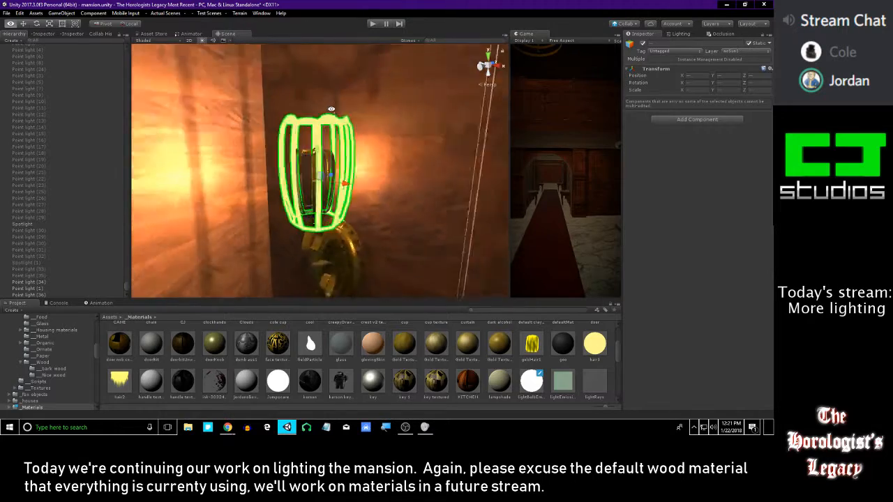
{"action": "right_click_drag", "start_coordinate": [342, 112], "coordinate": [414, 105]}
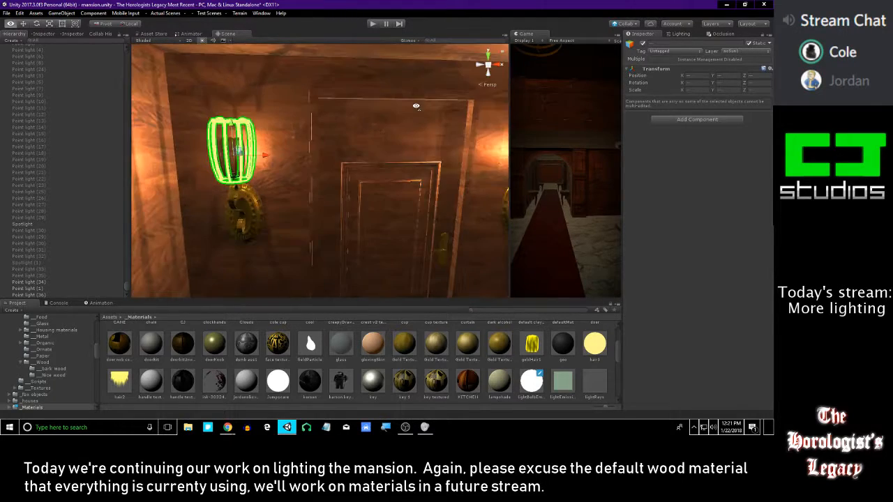
{"action": "right_click_drag", "start_coordinate": [351, 119], "coordinate": [365, 121]}
{"action": "right_click_drag", "start_coordinate": [345, 209], "coordinate": [349, 183]}
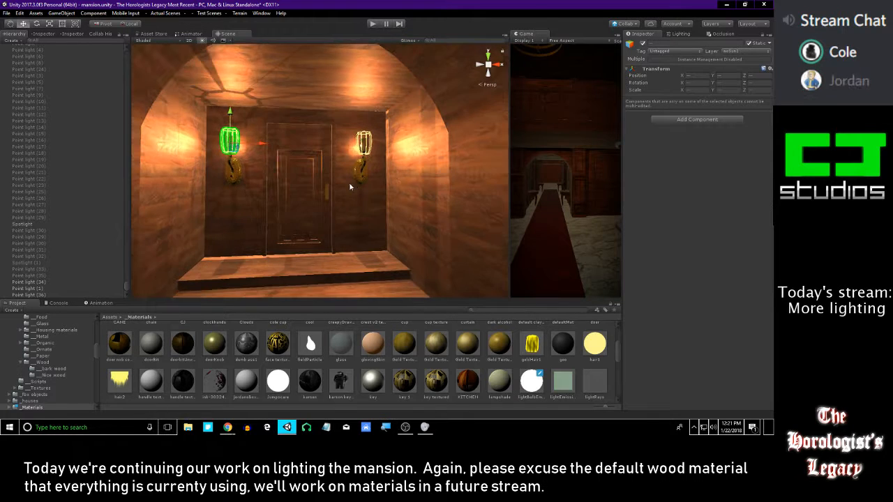
{"action": "key", "text": "ctrl+z"}
{"action": "key", "text": "ctrl+z"}
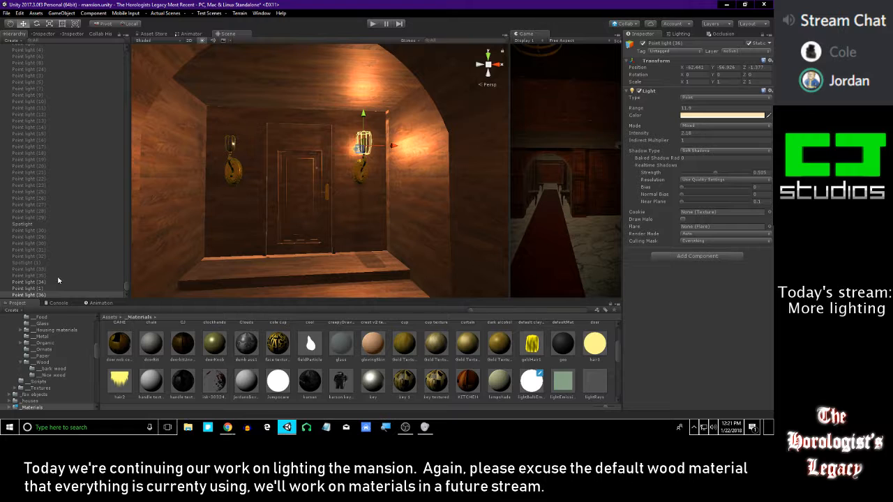
{"action": "right_click_drag", "start_coordinate": [357, 120], "coordinate": [380, 100]}
{"action": "key", "text": "w"}
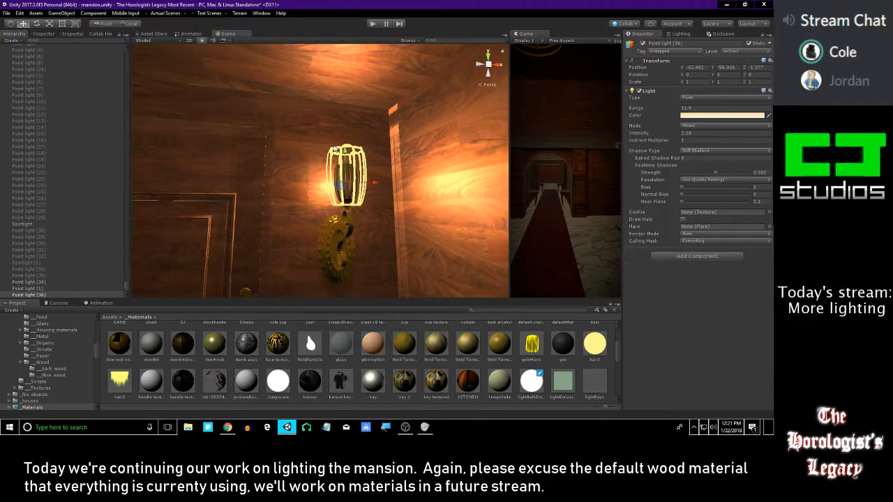
{"action": "left_click", "coordinate": [335, 149]}
{"action": "left_click", "coordinate": [691, 170]}
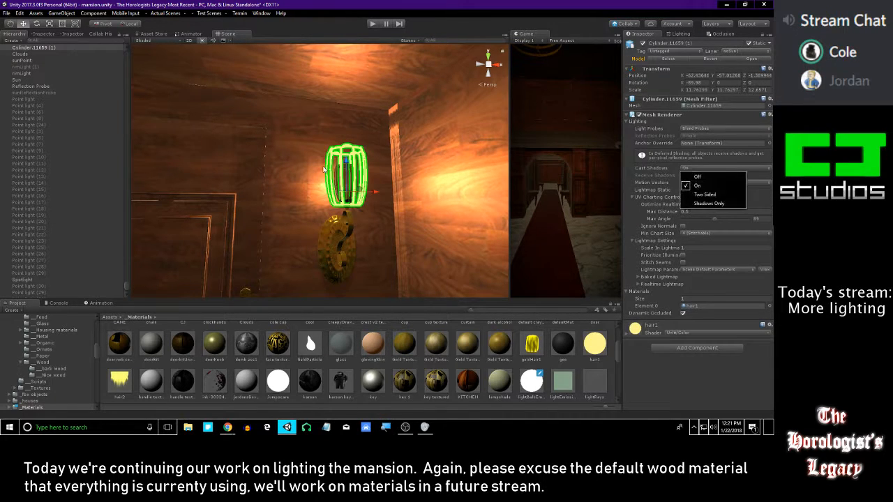
{"action": "right_click_drag", "start_coordinate": [298, 166], "coordinate": [298, 211]}
{"action": "key", "text": "w"}
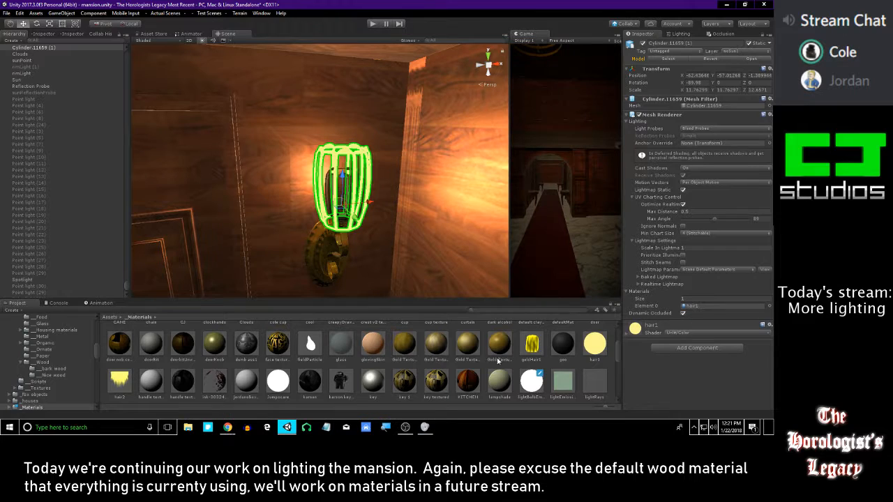
Try a Gold Texture material and then the Jumpscare material on the enlarged cage copy, undoing the latter
{"action": "left_click_drag", "start_coordinate": [465, 355], "coordinate": [355, 159]}
{"action": "right_click_drag", "start_coordinate": [355, 159], "coordinate": [318, 160]}
{"action": "key", "text": "s"}
{"action": "left_click", "coordinate": [473, 366]}
{"action": "right_click_drag", "start_coordinate": [394, 229], "coordinate": [392, 231]}
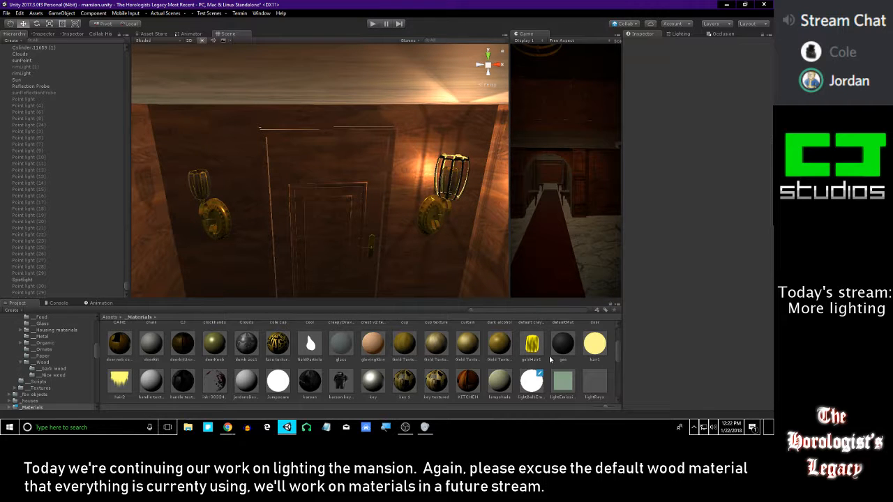
{"action": "left_click_drag", "start_coordinate": [278, 380], "coordinate": [443, 152]}
{"action": "key", "text": "ctrl+z"}
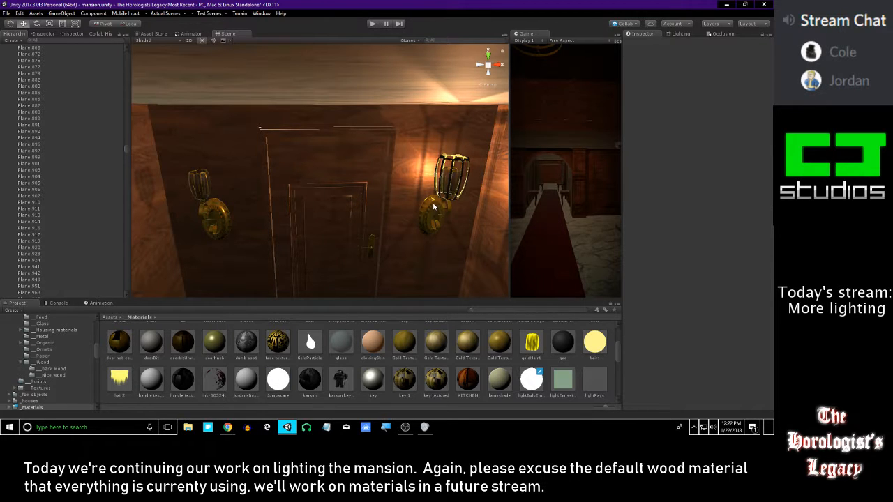
Apply the candle 2 material to the enlarged cage copy on the right sconce
{"action": "scroll", "coordinate": [308, 342], "scroll_direction": "up", "scroll_amount": 5}
{"action": "mouse_move", "coordinate": [369, 186]}
{"action": "right_mouse_down"}
{"action": "mouse_move", "coordinate": [361, 172]}
{"action": "mouse_move", "coordinate": [375, 179]}
{"action": "right_mouse_up"}
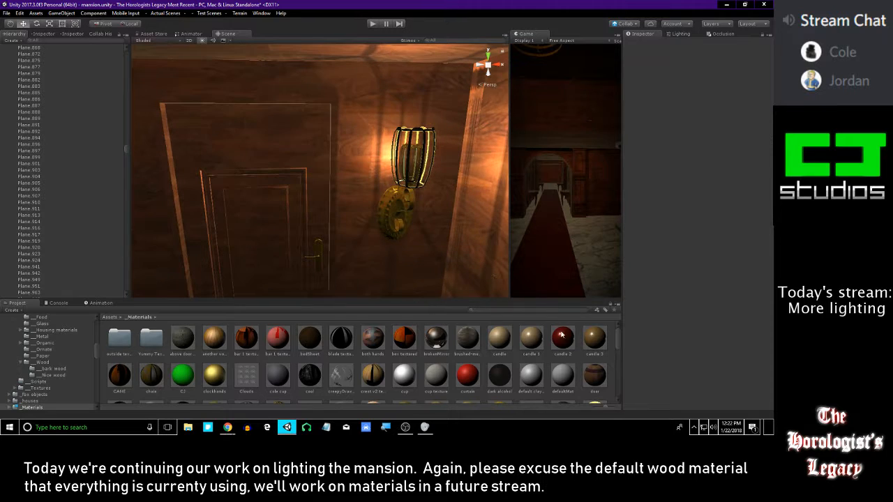
{"action": "right_click_drag", "start_coordinate": [431, 130], "coordinate": [413, 112]}
{"action": "left_click", "coordinate": [422, 115]}
{"action": "key", "text": "s"}
Duplicate Point light (36) together with the enlarged cage copy and move the new pair over to the left sconce
{"action": "scroll", "coordinate": [51, 239], "scroll_direction": "down", "scroll_amount": 10}
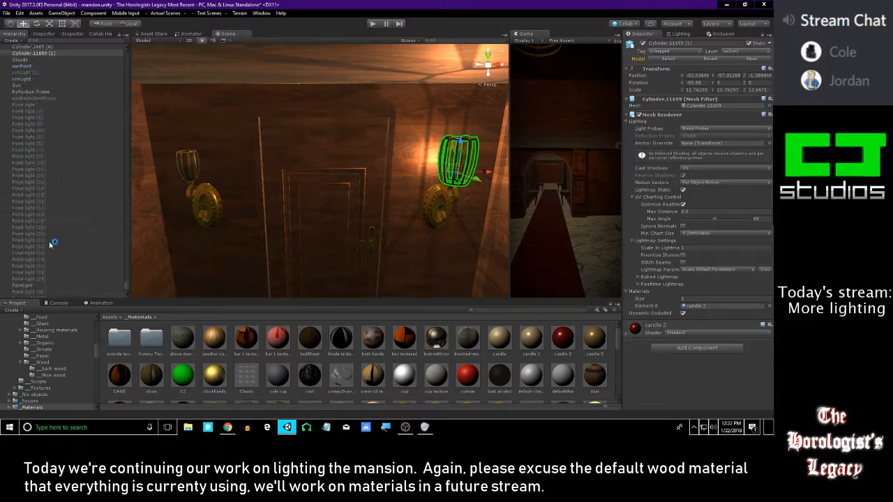
{"action": "left_click", "coordinate": [48, 294]}
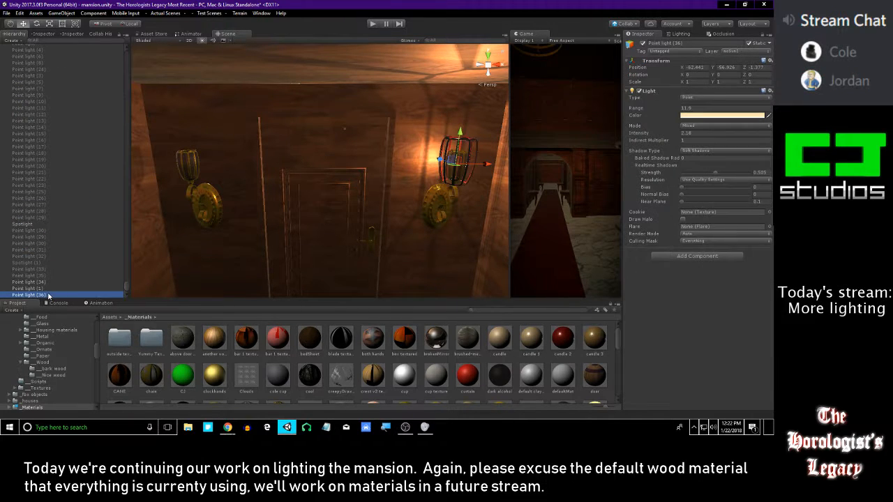
{"action": "scroll", "coordinate": [63, 206], "scroll_direction": "up", "scroll_amount": 10}
{"action": "left_click", "coordinate": [50, 139]}
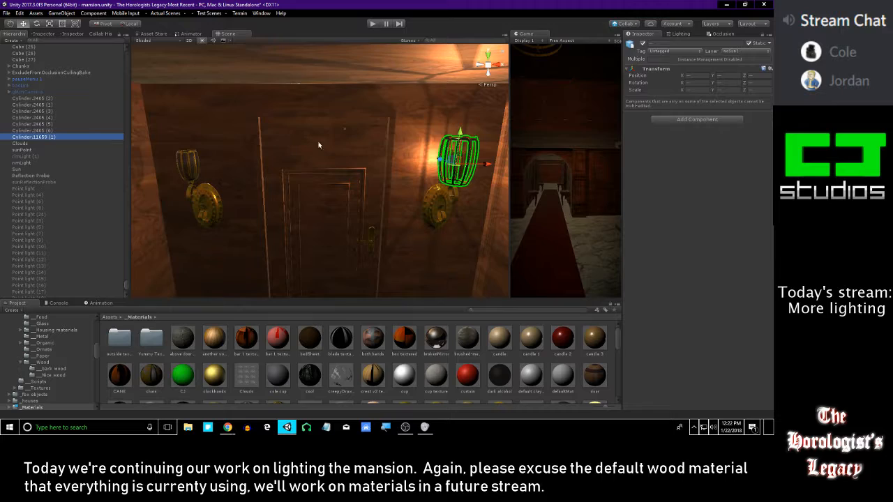
{"action": "left_click", "coordinate": [220, 162], "text": "shift"}
{"action": "left_click_drag", "start_coordinate": [220, 161], "coordinate": [195, 161]}
Align the duplicated cage and point light with the left sconce, checking from the front and from above
{"action": "right_click_drag", "start_coordinate": [244, 160], "coordinate": [241, 201]}
{"action": "key", "text": "w"}
{"action": "left_click_drag", "start_coordinate": [300, 215], "coordinate": [322, 215]}
{"action": "key", "text": "e"}
{"action": "right_click_drag", "start_coordinate": [322, 216], "coordinate": [310, 307]}
{"action": "right_click_drag", "start_coordinate": [349, 175], "coordinate": [340, 207], "text": "alt"}
{"action": "left_click_drag", "start_coordinate": [340, 206], "coordinate": [332, 268], "text": "alt"}
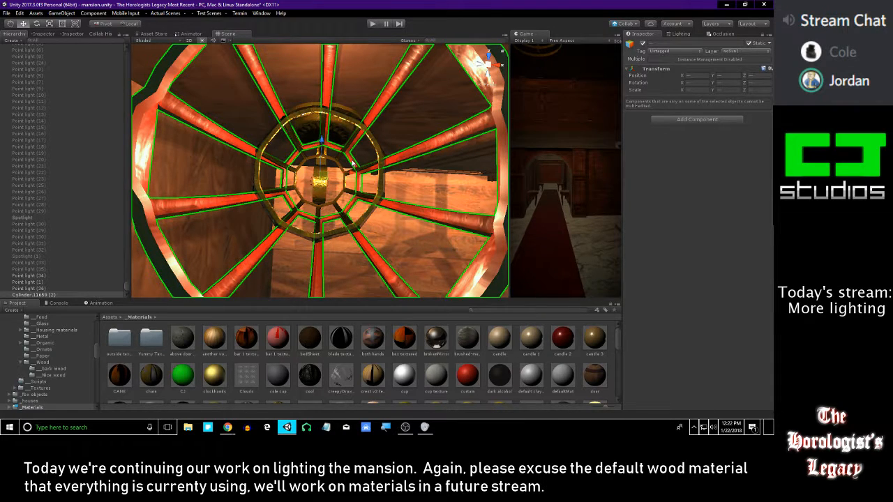
{"action": "left_click_drag", "start_coordinate": [357, 149], "coordinate": [174, 160], "text": "alt"}
{"action": "left_click_drag", "start_coordinate": [357, 171], "coordinate": [319, 289], "text": "alt"}
Turn off shadow casting for the left sconce's original inner cage, Cylinder.11656
{"action": "left_click", "coordinate": [335, 144]}
{"action": "left_click", "coordinate": [688, 170]}
{"action": "left_click", "coordinate": [694, 175]}
Examine the light and shadows that both sconces cast on the doorway alcove's walls, ceiling and steps
{"action": "scroll", "coordinate": [363, 179], "scroll_direction": "down", "scroll_amount": 5}
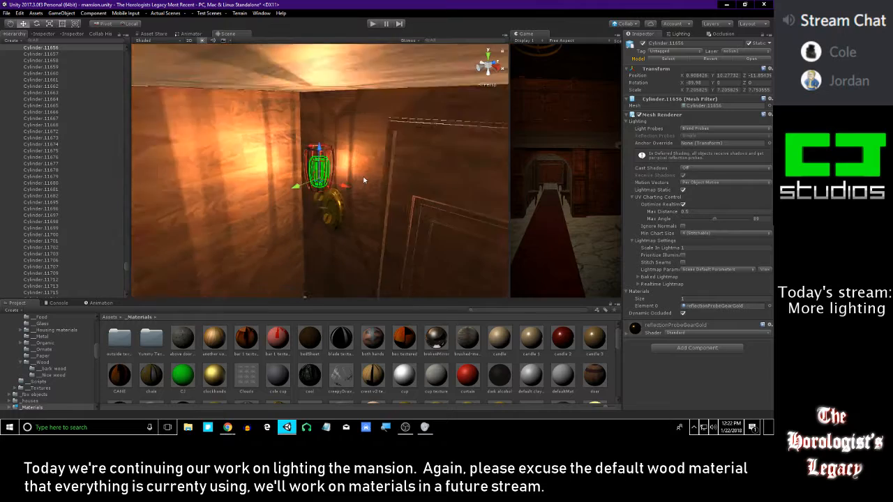
{"action": "scroll", "coordinate": [363, 180], "scroll_direction": "up", "scroll_amount": 4}
{"action": "left_click_drag", "start_coordinate": [220, 188], "coordinate": [320, 179], "text": "alt"}
{"action": "scroll", "coordinate": [233, 237], "scroll_direction": "up", "scroll_amount": 3}
{"action": "left_click_drag", "start_coordinate": [232, 237], "coordinate": [388, 211], "text": "alt"}
{"action": "scroll", "coordinate": [388, 212], "scroll_direction": "down", "scroll_amount": 5}
{"action": "right_click_drag", "start_coordinate": [388, 212], "coordinate": [375, 195]}
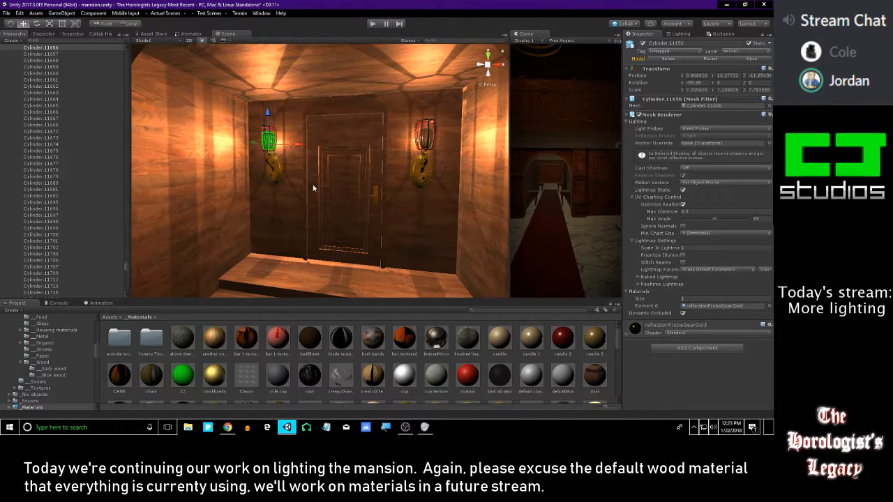
{"action": "scroll", "coordinate": [304, 183], "scroll_direction": "down", "scroll_amount": 4}
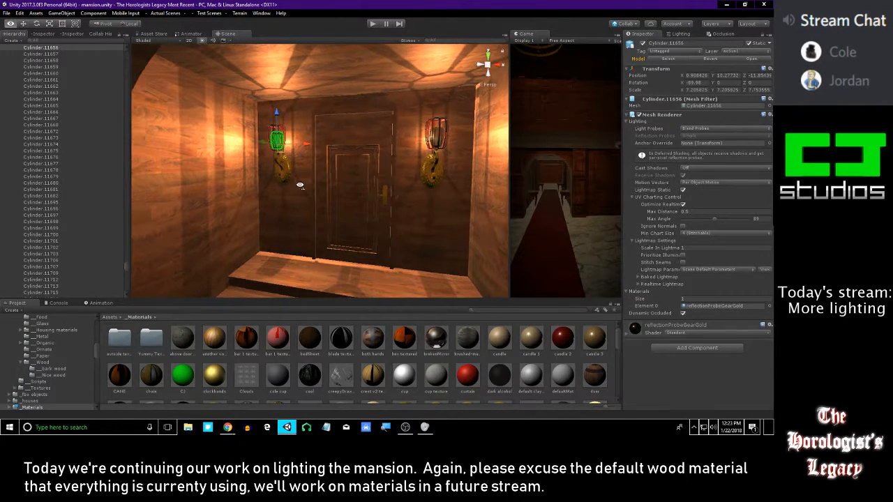
{"action": "right_click_drag", "start_coordinate": [300, 184], "coordinate": [347, 189]}
{"action": "key", "text": "s"}
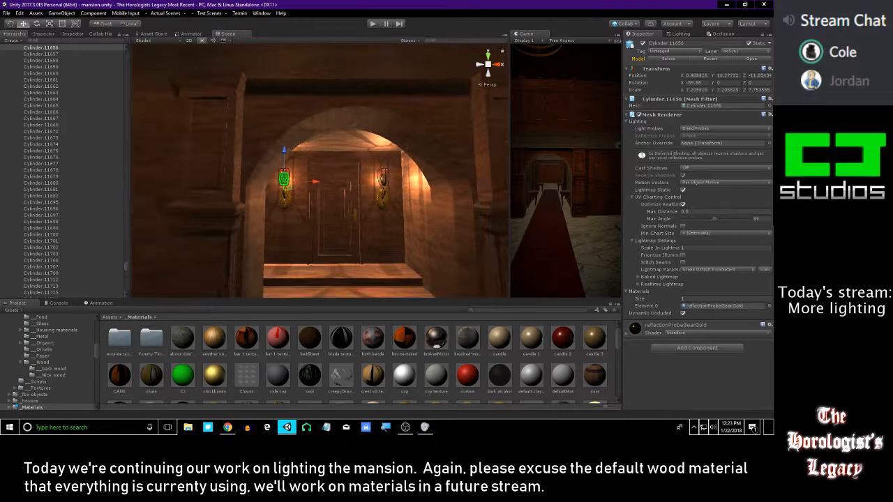
Look over the adjoining furnished room, then review the lit doorway alcove again
{"action": "key", "text": "alt+Tab"}
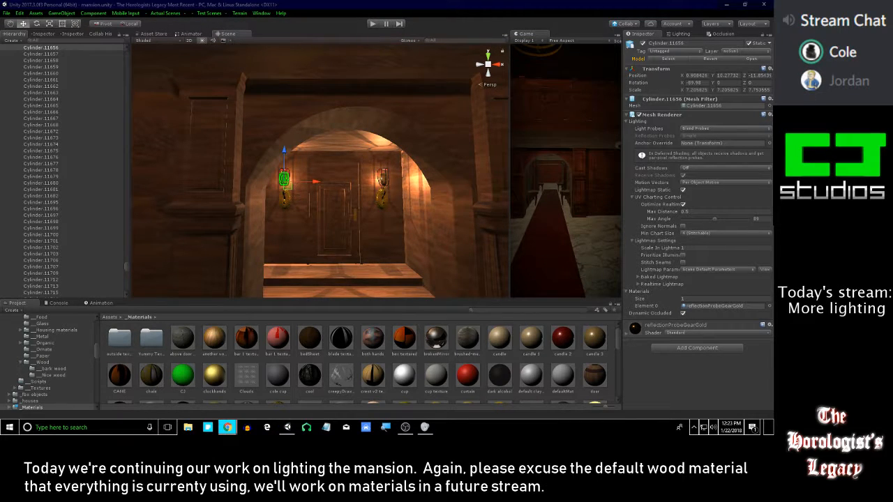
{"action": "mouse_move", "coordinate": [390, 152]}
{"action": "right_mouse_down"}
{"action": "mouse_move", "coordinate": [386, 145]}
{"action": "mouse_move", "coordinate": [382, 156]}
{"action": "right_mouse_up"}
{"action": "key", "text": "w"}
{"action": "key", "text": "s"}
{"action": "left_click", "coordinate": [454, 360]}
{"action": "right_click_drag", "start_coordinate": [391, 202], "coordinate": [497, 208]}
{"action": "key", "text": "w"}
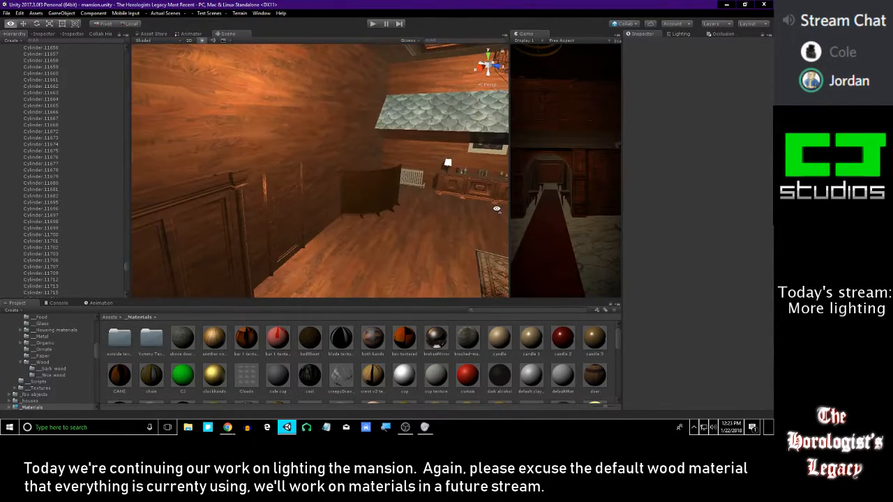
{"action": "mouse_move", "coordinate": [417, 188]}
{"action": "right_mouse_down"}
{"action": "mouse_move", "coordinate": [264, 148]}
{"action": "mouse_move", "coordinate": [234, 168]}
{"action": "mouse_move", "coordinate": [209, 149]}
{"action": "mouse_move", "coordinate": [396, 185]}
{"action": "mouse_move", "coordinate": [390, 197]}
{"action": "mouse_move", "coordinate": [340, 187]}
{"action": "mouse_move", "coordinate": [383, 162]}
{"action": "mouse_move", "coordinate": [355, 150]}
{"action": "mouse_move", "coordinate": [370, 149]}
{"action": "mouse_move", "coordinate": [214, 145]}
{"action": "mouse_move", "coordinate": [407, 175]}
{"action": "right_mouse_up"}
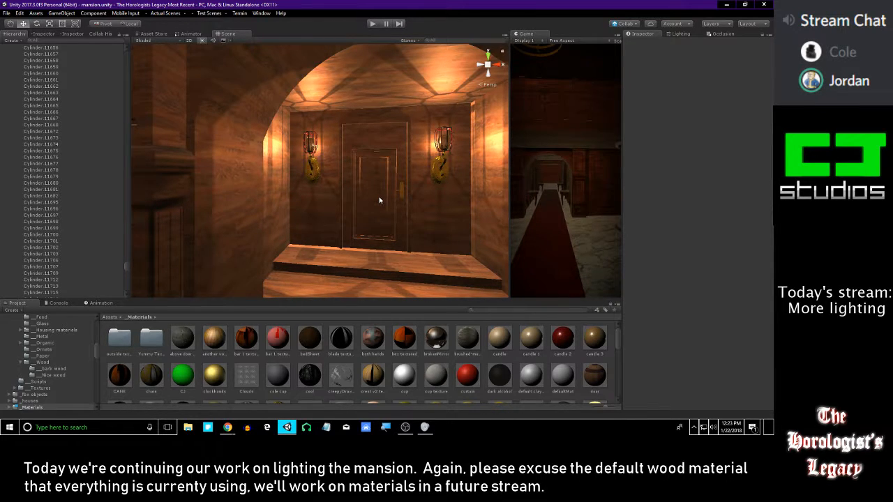
{"action": "right_click_drag", "start_coordinate": [353, 179], "coordinate": [354, 142]}
Select the point lights of both doorway sconces, Point light (36) and Point light (37), for joint editing
{"action": "left_click_drag", "start_coordinate": [125, 267], "coordinate": [126, 292]}
{"action": "left_click", "coordinate": [54, 295]}
{"action": "key", "text": "Up"}
{"action": "key", "text": "Up"}
{"action": "key", "text": "Up"}
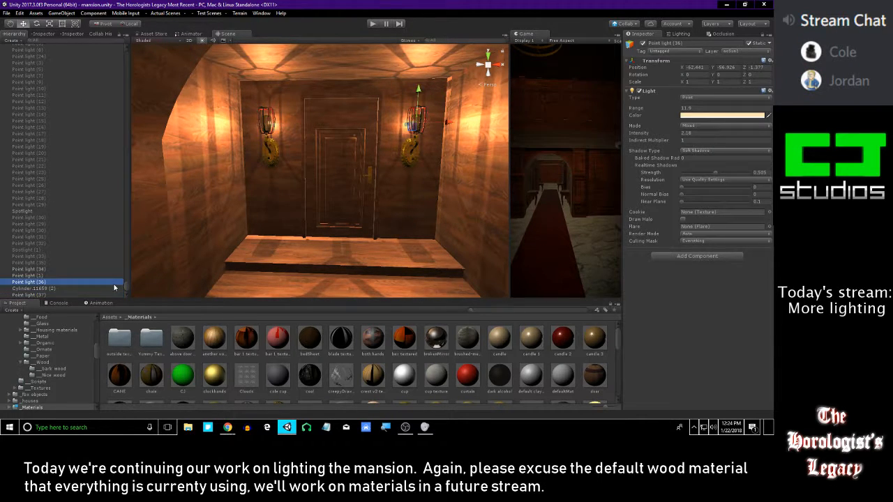
{"action": "left_click", "coordinate": [50, 281]}
{"action": "left_click", "coordinate": [50, 295], "text": "ctrl"}
{"action": "scroll", "coordinate": [295, 222], "scroll_direction": "down", "scroll_amount": 4}
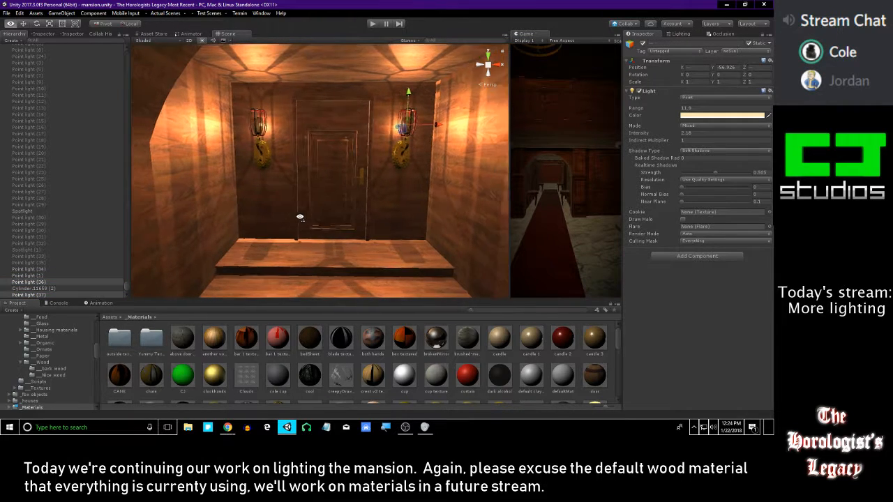
Try a shadow strength of about 0.8 on both sconce lights and undo the last change
{"action": "left_click_drag", "start_coordinate": [720, 177], "coordinate": [737, 178]}
{"action": "key", "text": "s"}
{"action": "right_click_drag", "start_coordinate": [344, 158], "coordinate": [495, 148]}
{"action": "key", "text": "w"}
{"action": "left_click_drag", "start_coordinate": [735, 172], "coordinate": [730, 175]}
{"action": "scroll", "coordinate": [355, 149], "scroll_direction": "down", "scroll_amount": 5}
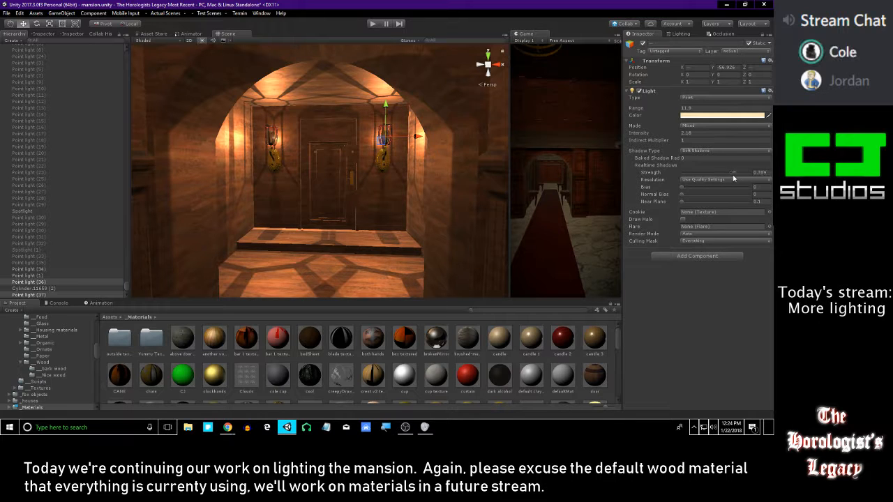
{"action": "key", "text": "ctrl+z"}
{"action": "key", "text": "Left"}
{"action": "key", "text": "Left"}
{"action": "key", "text": "Left"}
{"action": "key", "text": "Left"}
{"action": "key", "text": "Left"}
{"action": "key", "text": "Left"}
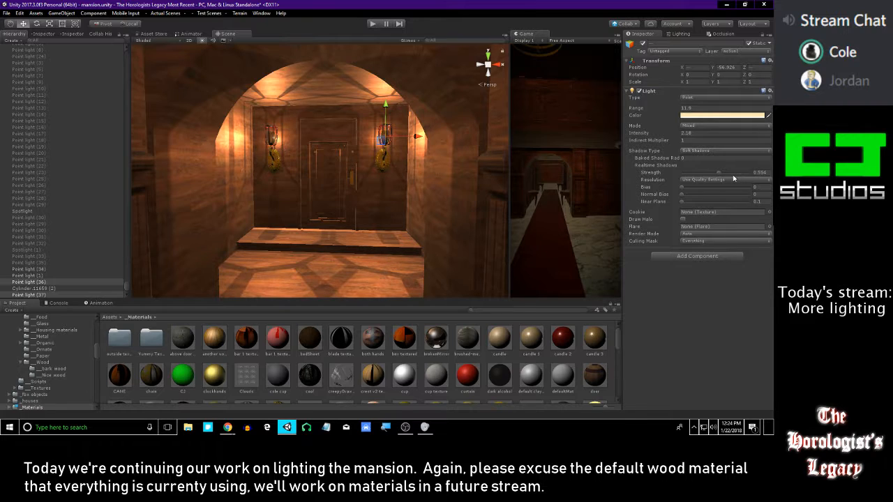
Set the shadow strength of both sconce lights to 0.632, comparing the doorway alcove from near and far
{"action": "key", "text": "w"}
{"action": "right_click_drag", "start_coordinate": [488, 149], "coordinate": [474, 143]}
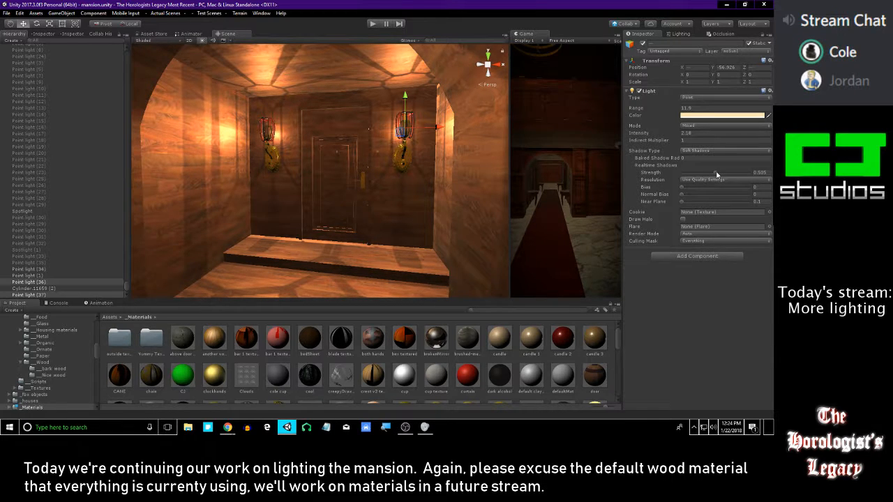
{"action": "key", "text": "s"}
{"action": "right_click_drag", "start_coordinate": [362, 131], "coordinate": [356, 142]}
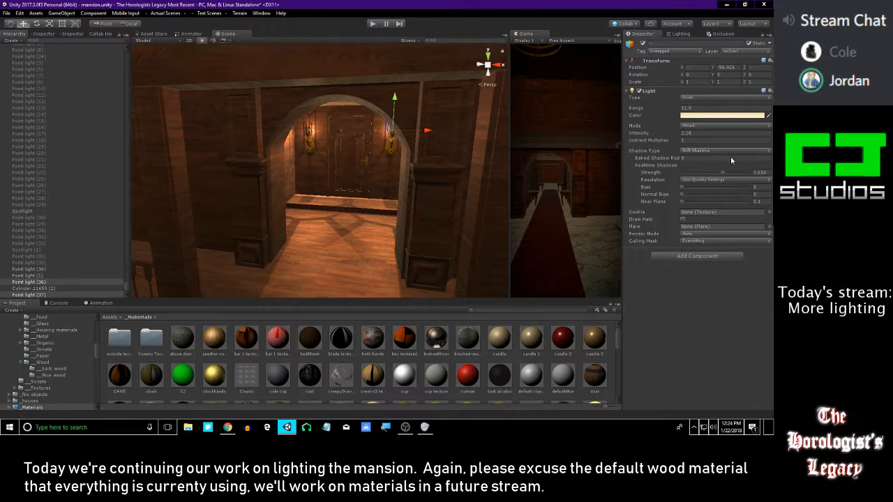
{"action": "key", "text": "w"}
{"action": "right_click_drag", "start_coordinate": [397, 166], "coordinate": [396, 161]}
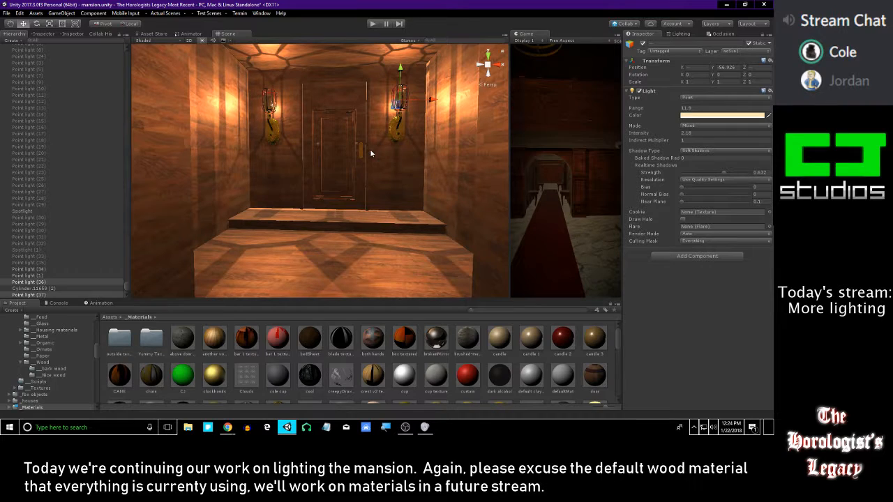
{"action": "right_click_drag", "start_coordinate": [362, 170], "coordinate": [372, 161]}
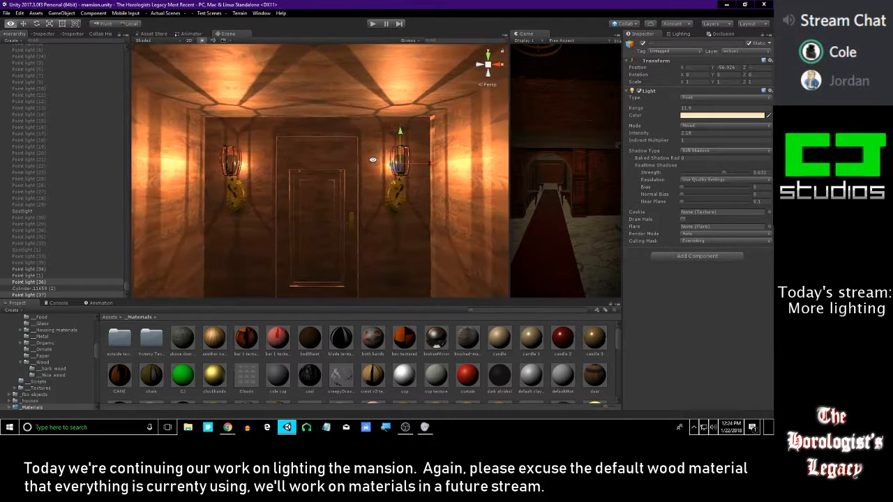
{"action": "right_click_drag", "start_coordinate": [392, 199], "coordinate": [351, 183]}
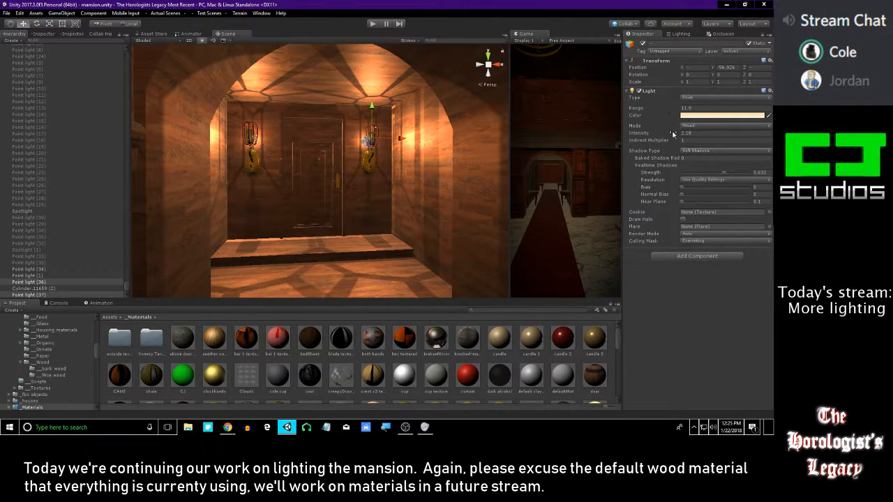
Set the range of both sconce lights to 7.62 and their intensity to 2.94
{"action": "left_click_drag", "start_coordinate": [672, 109], "coordinate": [615, 111]}
{"action": "mouse_move", "coordinate": [343, 169]}
{"action": "right_mouse_down"}
{"action": "mouse_move", "coordinate": [567, 173]}
{"action": "mouse_move", "coordinate": [342, 174]}
{"action": "right_mouse_up"}
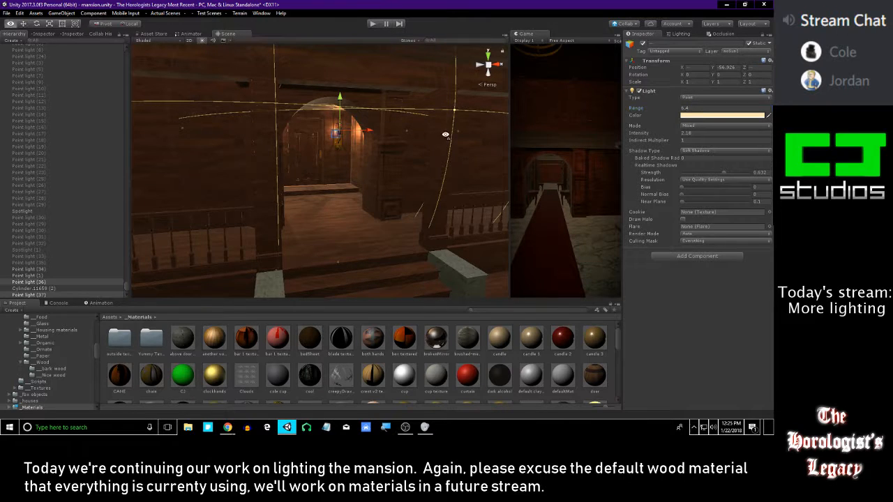
{"action": "left_click_drag", "start_coordinate": [655, 109], "coordinate": [660, 108]}
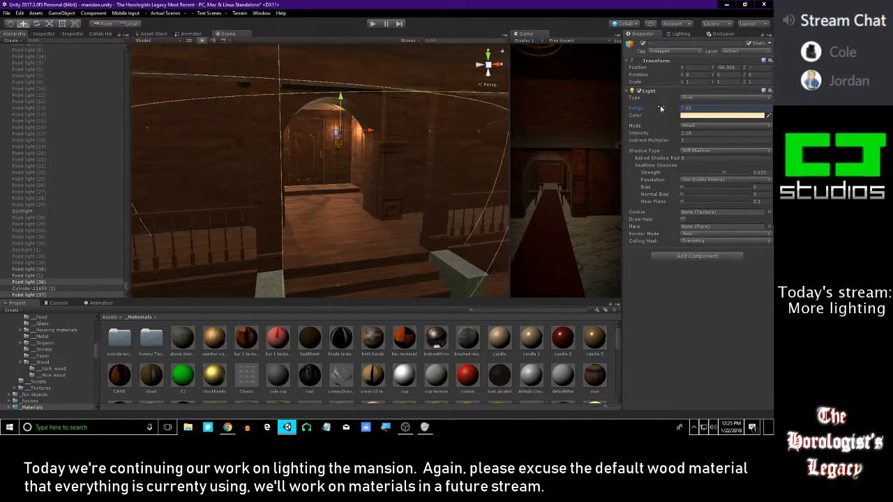
{"action": "mouse_move", "coordinate": [412, 160]}
{"action": "right_mouse_down"}
{"action": "mouse_move", "coordinate": [375, 164]}
{"action": "mouse_move", "coordinate": [394, 166]}
{"action": "right_mouse_up"}
{"action": "mouse_move", "coordinate": [673, 136]}
{"action": "left_mouse_down"}
{"action": "mouse_move", "coordinate": [665, 134]}
{"action": "mouse_move", "coordinate": [676, 134]}
{"action": "left_mouse_up"}
{"action": "key", "text": "alt+Tab"}
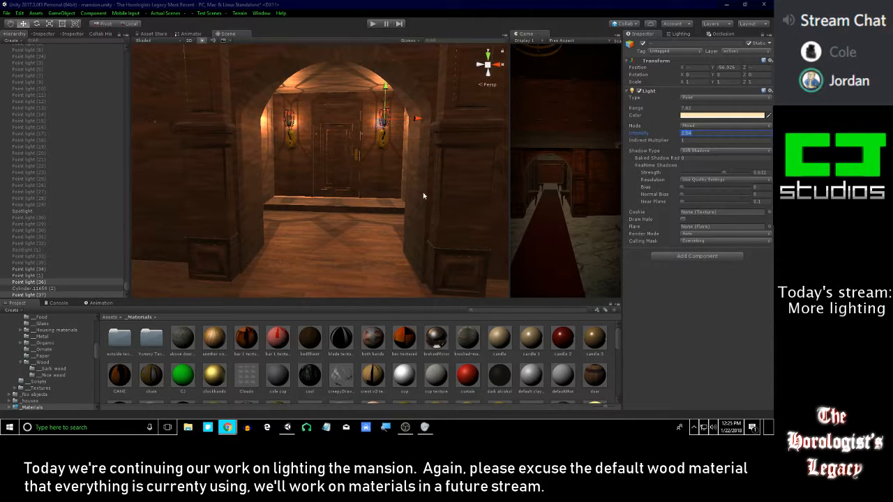
Examine the alcove's sconce lighting up close and from the steps, then look over the room with the floor lamp
{"action": "key", "text": "w"}
{"action": "right_click_drag", "start_coordinate": [421, 169], "coordinate": [427, 149]}
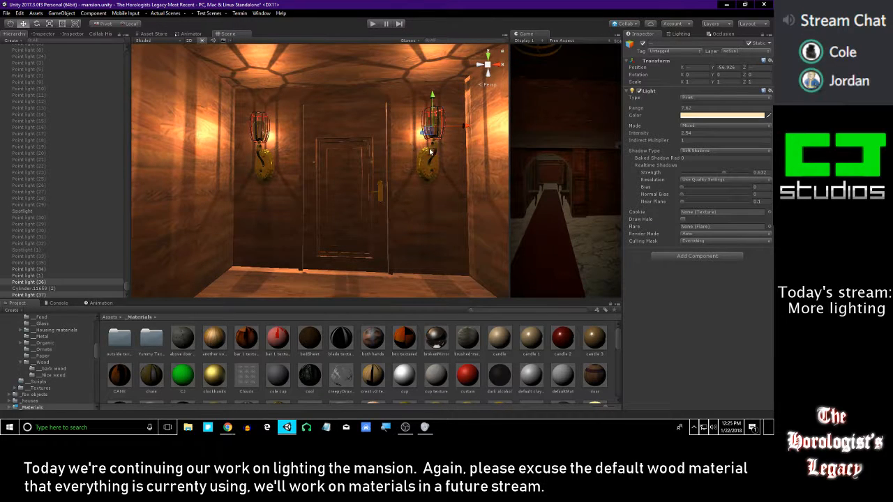
{"action": "key", "text": "s"}
{"action": "right_click_drag", "start_coordinate": [418, 160], "coordinate": [347, 171]}
{"action": "key", "text": "w"}
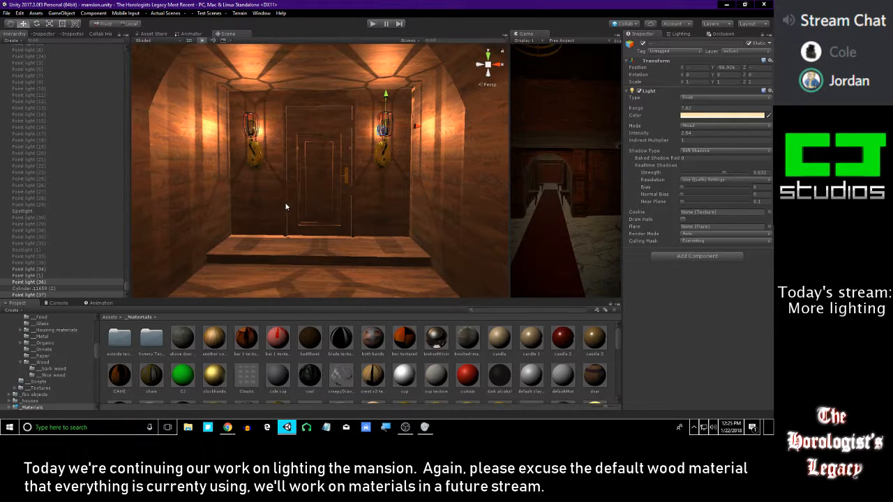
{"action": "right_click_drag", "start_coordinate": [357, 180], "coordinate": [458, 200]}
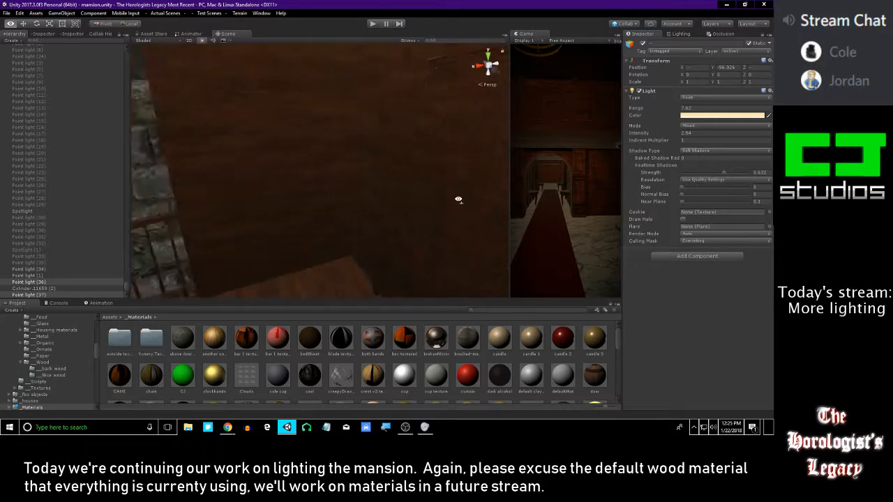
{"action": "right_click_drag", "start_coordinate": [382, 173], "coordinate": [252, 154]}
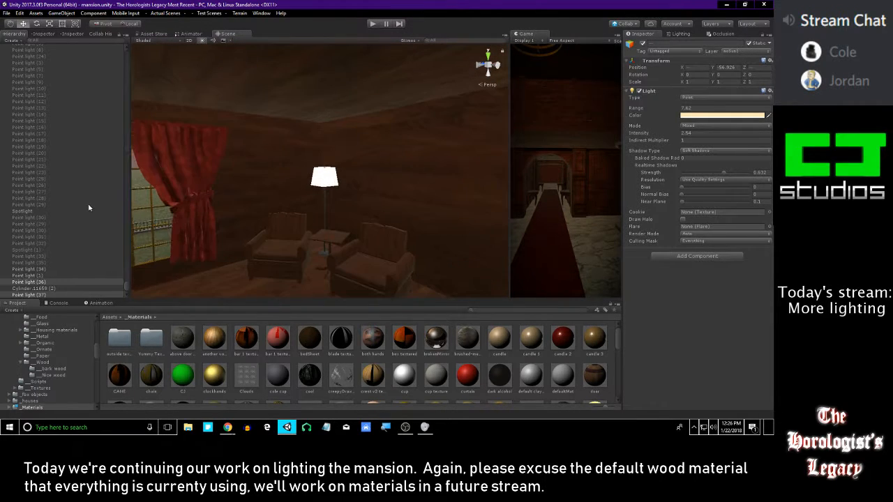
Select Point light (38) near the floor lamp and activate it
{"action": "left_click", "coordinate": [39, 288]}
{"action": "key", "text": "Up"}
{"action": "key", "text": "Up"}
{"action": "key", "text": "Up"}
{"action": "key", "text": "Up"}
{"action": "key", "text": "Up"}
{"action": "key", "text": "Up"}
{"action": "key", "text": "Up"}
{"action": "key", "text": "Up"}
{"action": "key", "text": "Down"}
{"action": "key", "text": "Down"}
{"action": "key", "text": "Down"}
{"action": "key", "text": "Down"}
{"action": "key", "text": "Down"}
{"action": "key", "text": "Down"}
{"action": "key", "text": "Down"}
{"action": "key", "text": "Down"}
{"action": "key", "text": "Down"}
{"action": "key", "text": "Down"}
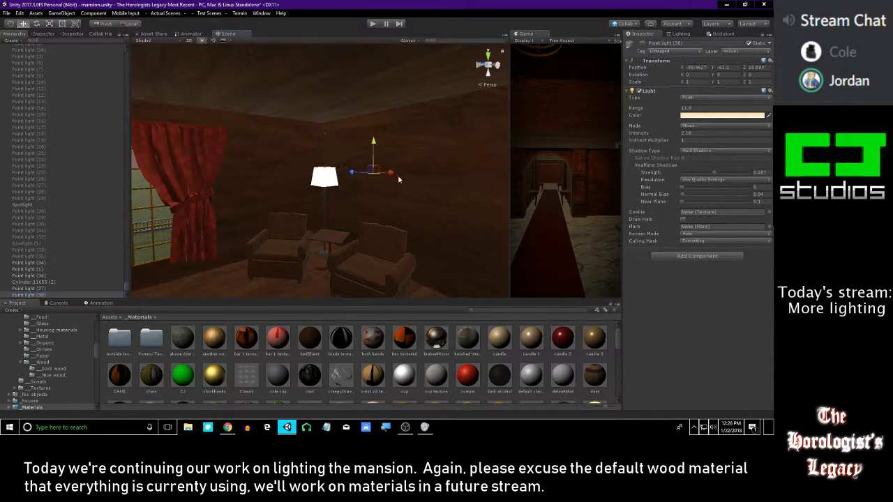
{"action": "left_click", "coordinate": [643, 43]}
Move Point light (38) out of the lounge and across the mansion into the bedroom
{"action": "right_click_drag", "start_coordinate": [348, 146], "coordinate": [136, 203]}
{"action": "left_click_drag", "start_coordinate": [141, 213], "coordinate": [516, 193]}
{"action": "right_click_drag", "start_coordinate": [390, 199], "coordinate": [481, 202]}
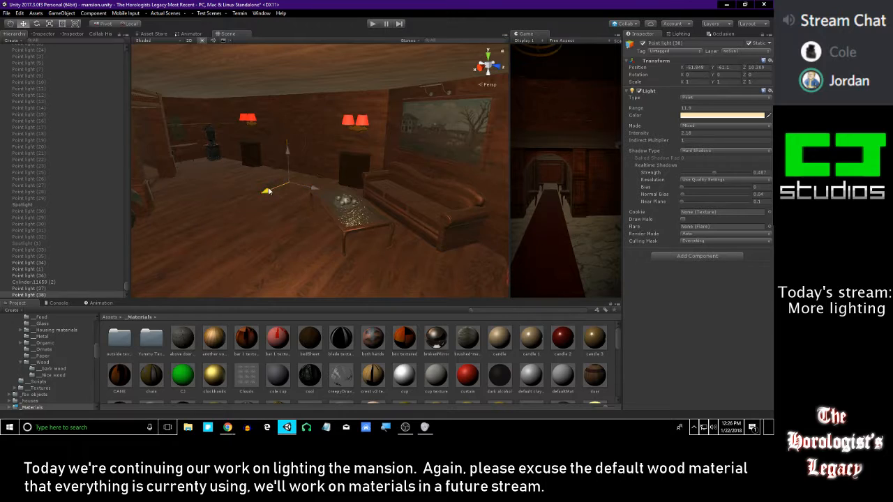
{"action": "left_click_drag", "start_coordinate": [269, 191], "coordinate": [297, 187]}
{"action": "right_click_drag", "start_coordinate": [297, 187], "coordinate": [361, 167]}
{"action": "left_click_drag", "start_coordinate": [361, 168], "coordinate": [281, 148]}
{"action": "key", "text": "w"}
{"action": "right_click_drag", "start_coordinate": [282, 148], "coordinate": [316, 172]}
{"action": "left_click_drag", "start_coordinate": [359, 172], "coordinate": [183, 127]}
{"action": "key", "text": "w"}
{"action": "mouse_move", "coordinate": [327, 159]}
{"action": "right_mouse_down"}
{"action": "mouse_move", "coordinate": [303, 160]}
{"action": "mouse_move", "coordinate": [323, 164]}
{"action": "right_mouse_up"}
{"action": "left_click_drag", "start_coordinate": [333, 142], "coordinate": [271, 132]}
{"action": "key", "text": "w"}
{"action": "right_click_drag", "start_coordinate": [340, 138], "coordinate": [223, 175]}
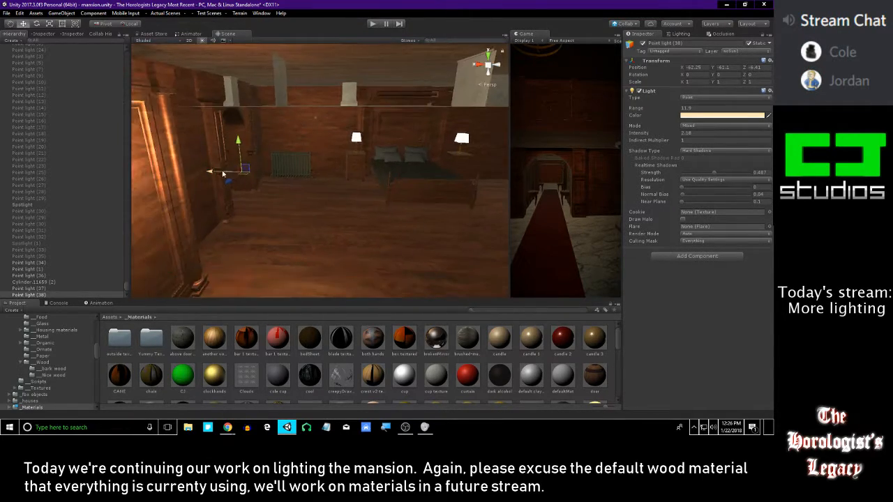
Position the light inside the shade of the bedside lamp nearest the radiator, at X -64.253 and Z -12.768
{"action": "left_click_drag", "start_coordinate": [280, 177], "coordinate": [304, 79]}
{"action": "key", "text": "w"}
{"action": "right_click_drag", "start_coordinate": [359, 139], "coordinate": [255, 148]}
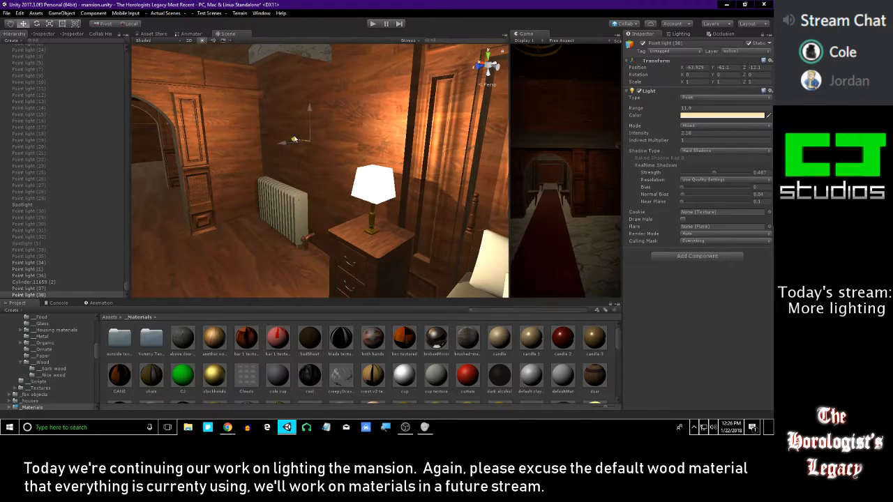
{"action": "left_click_drag", "start_coordinate": [287, 148], "coordinate": [356, 179]}
{"action": "mouse_move", "coordinate": [364, 178]}
{"action": "right_mouse_down"}
{"action": "mouse_move", "coordinate": [373, 182]}
{"action": "mouse_move", "coordinate": [344, 361]}
{"action": "mouse_move", "coordinate": [355, 99]}
{"action": "mouse_move", "coordinate": [357, 207]}
{"action": "mouse_move", "coordinate": [354, 168]}
{"action": "right_mouse_up"}
{"action": "key", "text": "f"}
{"action": "left_click_drag", "start_coordinate": [354, 168], "coordinate": [324, 149], "text": "alt"}
{"action": "left_click_drag", "start_coordinate": [302, 187], "coordinate": [280, 131]}
{"action": "right_click_drag", "start_coordinate": [281, 131], "coordinate": [375, 342], "text": "alt"}
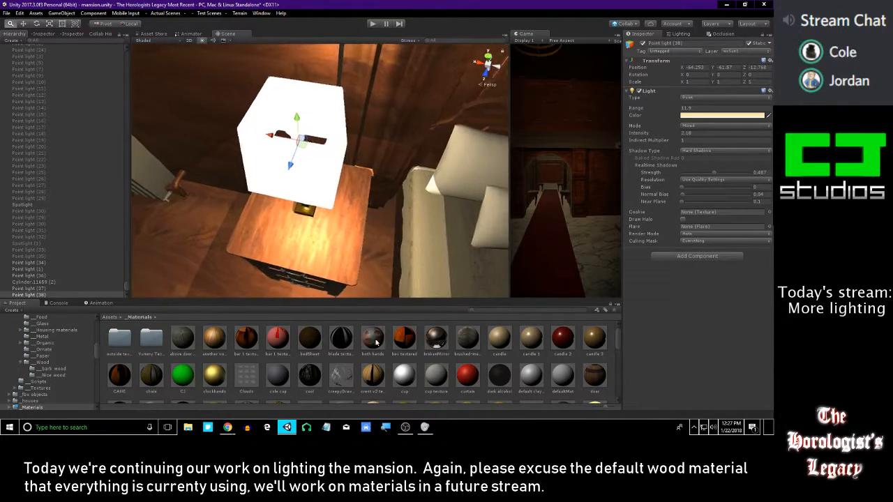
Try the light lower and higher inside the shade, comparing how it lights the nightstand, wall and bed
{"action": "left_click_drag", "start_coordinate": [353, 206], "coordinate": [312, 147], "text": "alt"}
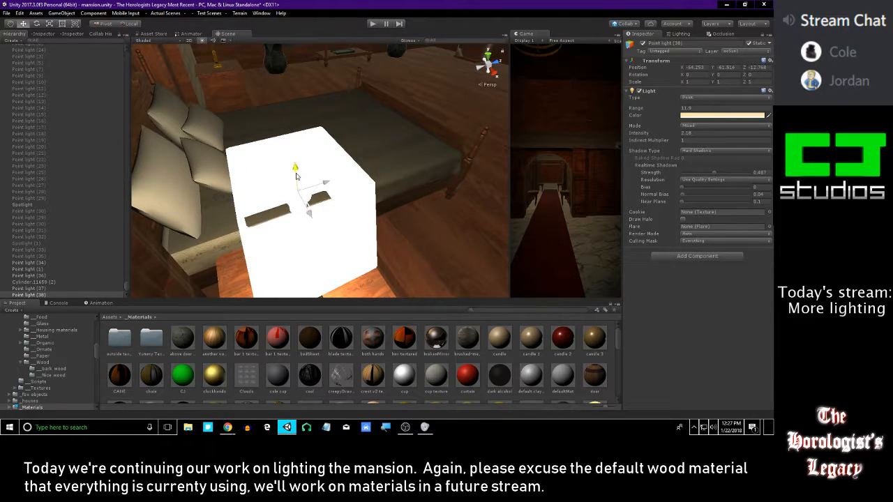
{"action": "left_click_drag", "start_coordinate": [340, 181], "coordinate": [354, 165], "text": "alt"}
{"action": "right_click_drag", "start_coordinate": [354, 165], "coordinate": [25, 185], "text": "alt"}
{"action": "left_click_drag", "start_coordinate": [337, 188], "coordinate": [348, 216], "text": "alt"}
{"action": "right_click_drag", "start_coordinate": [347, 216], "coordinate": [342, 390], "text": "alt"}
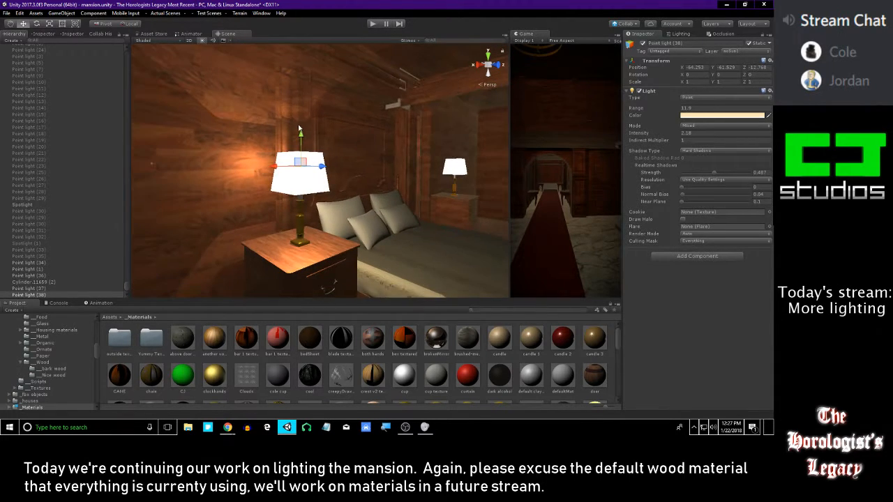
{"action": "right_click_drag", "start_coordinate": [297, 139], "coordinate": [237, 218], "text": "alt"}
{"action": "left_click_drag", "start_coordinate": [237, 218], "coordinate": [439, 225], "text": "alt"}
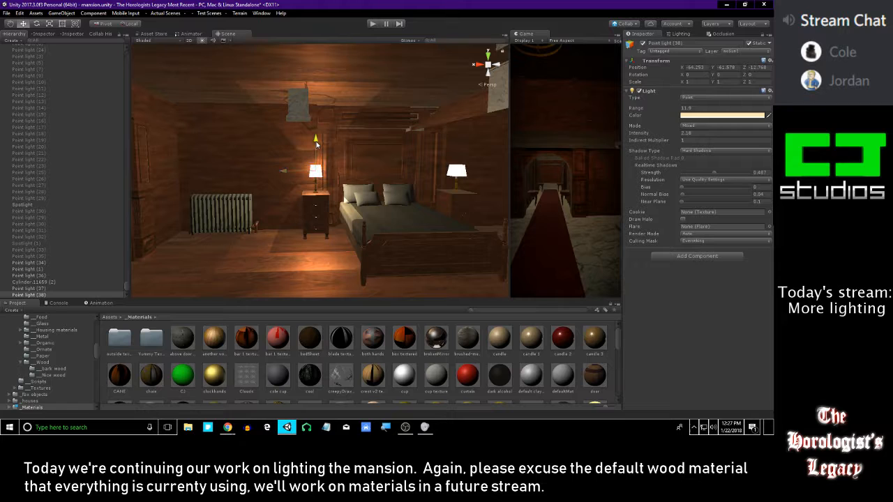
Fine-tune the light's height inside the lampshade to Y -61.56, checking it from across the bedroom and up close
{"action": "mouse_move", "coordinate": [349, 191]}
{"action": "left_mouse_down", "text": "alt"}
{"action": "mouse_move", "coordinate": [402, 215]}
{"action": "mouse_move", "coordinate": [390, 183]}
{"action": "mouse_move", "coordinate": [354, 177]}
{"action": "left_mouse_up", "text": "alt"}
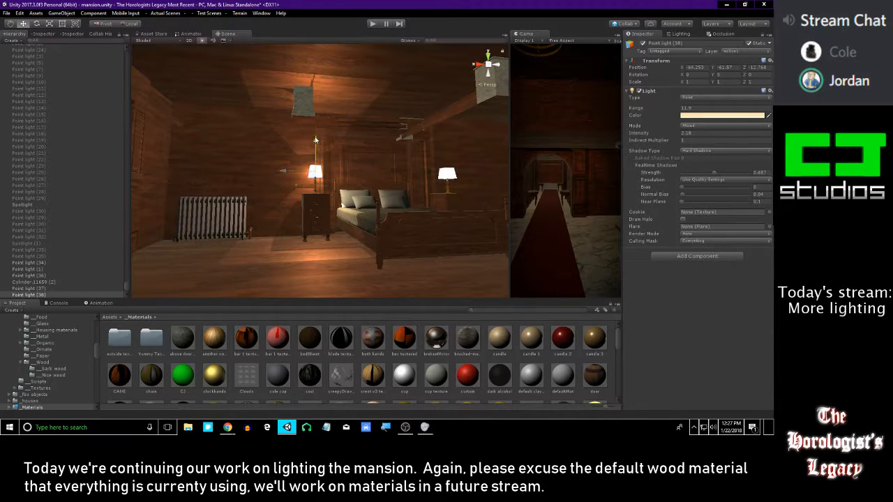
{"action": "left_click_drag", "start_coordinate": [316, 139], "coordinate": [231, 184], "text": "alt"}
{"action": "right_click_drag", "start_coordinate": [232, 184], "coordinate": [271, 230], "text": "alt"}
{"action": "left_click_drag", "start_coordinate": [270, 230], "coordinate": [311, 269], "text": "alt"}
{"action": "right_click_drag", "start_coordinate": [311, 268], "coordinate": [355, 167], "text": "alt"}
{"action": "left_click_drag", "start_coordinate": [354, 167], "coordinate": [363, 167], "text": "alt"}
{"action": "key", "text": "alt+Tab"}
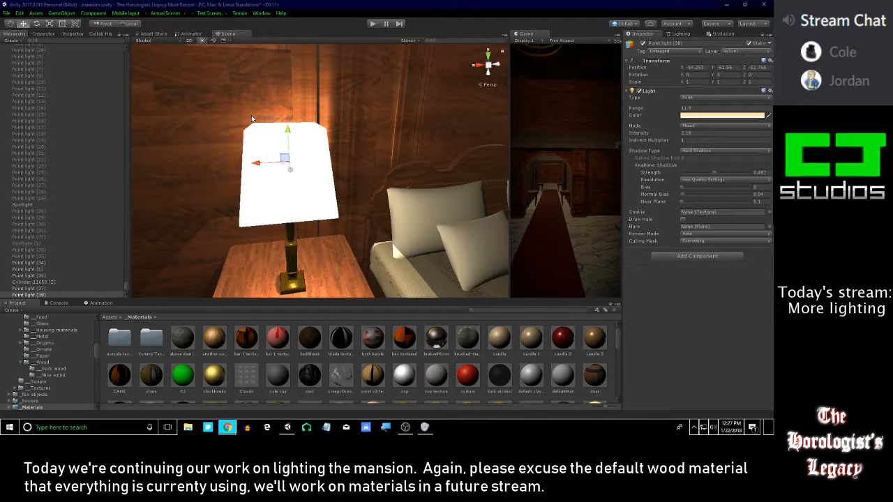
{"action": "key", "text": "alt+Tab"}
Examine the bedside lamp's light and shadows across the bedroom, then look down into the lampshade
{"action": "left_click_drag", "start_coordinate": [391, 242], "coordinate": [318, 129], "text": "alt"}
{"action": "scroll", "coordinate": [332, 178], "scroll_direction": "down", "scroll_amount": 7}
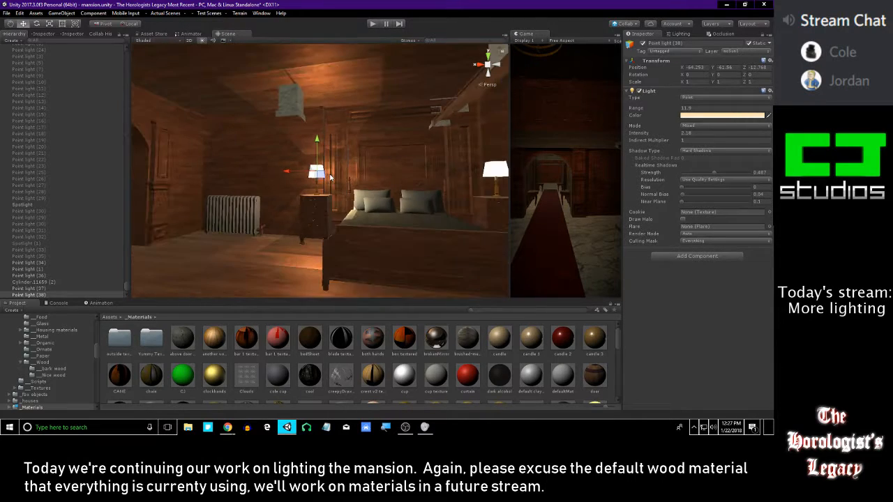
{"action": "left_click_drag", "start_coordinate": [257, 182], "coordinate": [308, 104], "text": "alt"}
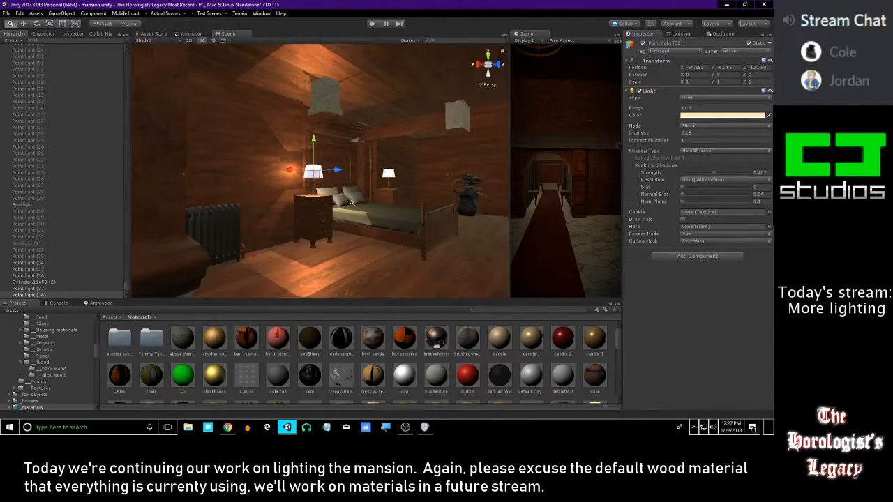
{"action": "right_click_drag", "start_coordinate": [308, 105], "coordinate": [362, 93], "text": "alt"}
{"action": "left_click_drag", "start_coordinate": [362, 94], "coordinate": [342, 81], "text": "alt"}
{"action": "right_click_drag", "start_coordinate": [343, 81], "coordinate": [354, 98], "text": "alt"}
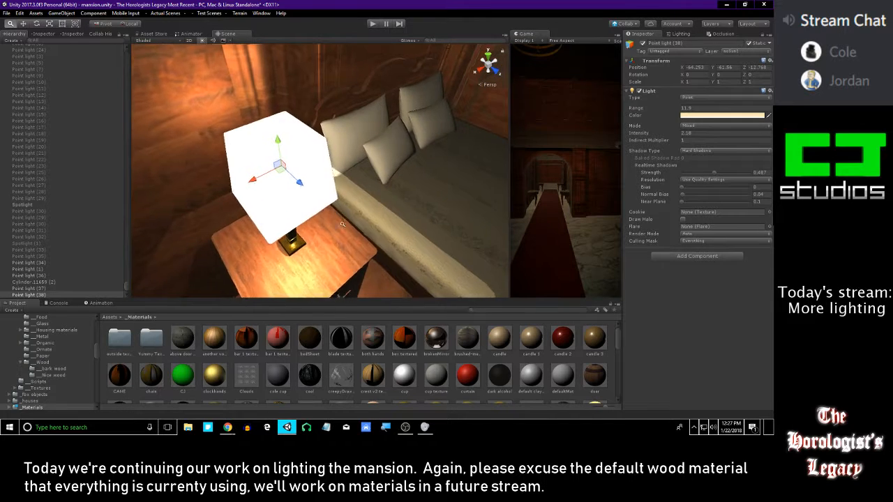
{"action": "left_click_drag", "start_coordinate": [355, 98], "coordinate": [357, 222], "text": "alt"}
{"action": "scroll", "coordinate": [357, 222], "scroll_direction": "up", "scroll_amount": 4}
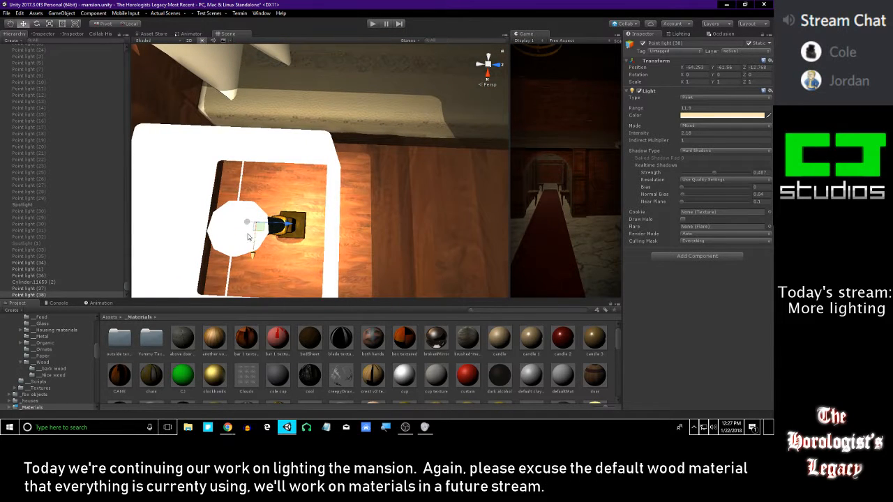
Inspect the mesh settings of the lamp's bulb, Cylinder.11104, and its gold stand, Cube.2940
{"action": "left_click", "coordinate": [242, 174]}
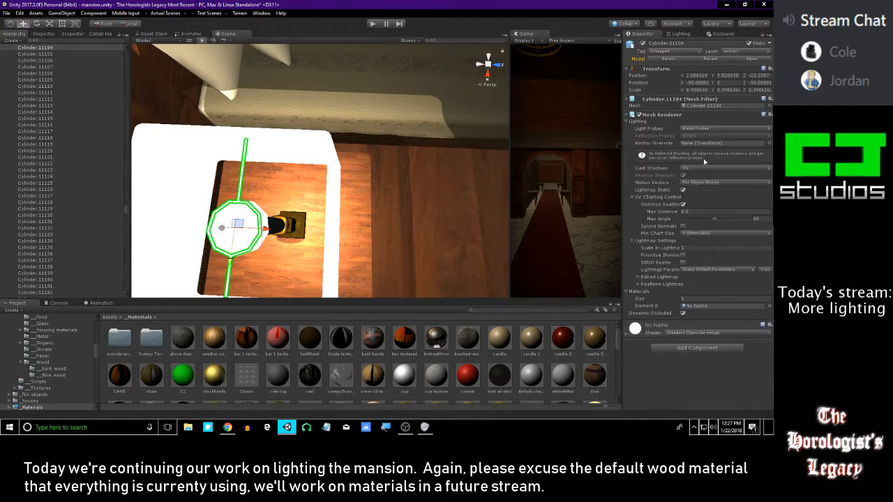
{"action": "left_click_drag", "start_coordinate": [436, 190], "coordinate": [349, 198], "text": "alt"}
{"action": "scroll", "coordinate": [321, 202], "scroll_direction": "up", "scroll_amount": 4}
{"action": "left_click_drag", "start_coordinate": [293, 206], "coordinate": [217, 219], "text": "alt"}
{"action": "left_click", "coordinate": [217, 219]}
{"action": "left_click_drag", "start_coordinate": [370, 190], "coordinate": [122, 154], "text": "alt"}
{"action": "left_click_drag", "start_coordinate": [314, 183], "coordinate": [429, 131], "text": "alt"}
{"action": "scroll", "coordinate": [316, 189], "scroll_direction": "down", "scroll_amount": 8}
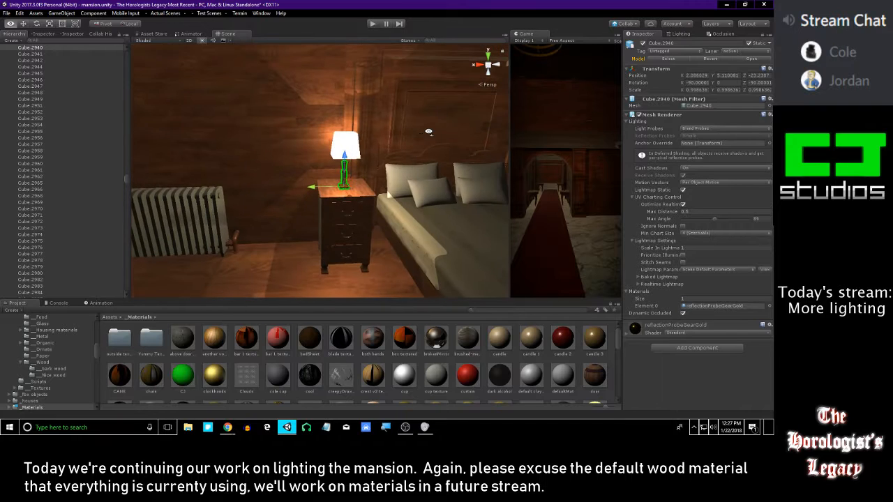
Examine the lamp's shadows on the ceiling and select the hanging marble block, Cube.2634, to inspect its settings
{"action": "left_click", "coordinate": [455, 361]}
{"action": "right_click_drag", "start_coordinate": [332, 174], "coordinate": [337, 114]}
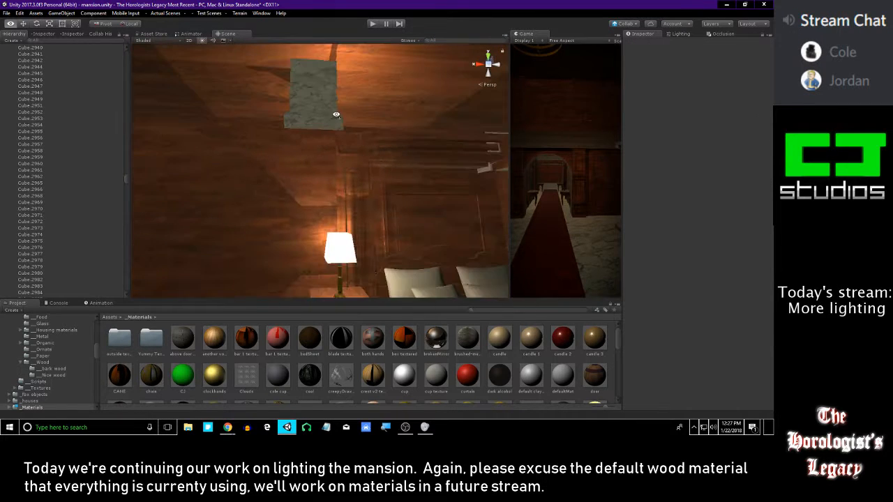
{"action": "key", "text": "ctrl+z"}
{"action": "key", "text": "ctrl+z"}
{"action": "right_click_drag", "start_coordinate": [374, 177], "coordinate": [325, 178]}
{"action": "key", "text": "s"}
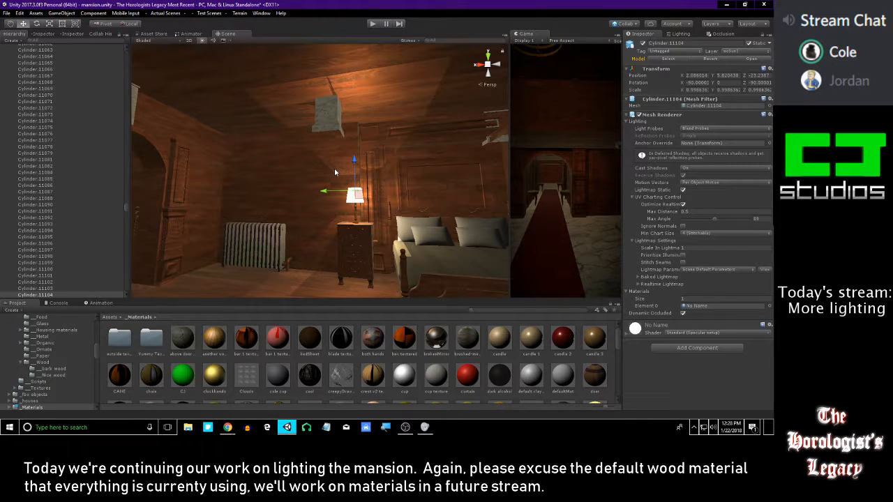
{"action": "right_click_drag", "start_coordinate": [334, 168], "coordinate": [353, 169]}
{"action": "right_click_drag", "start_coordinate": [332, 214], "coordinate": [361, 174]}
{"action": "left_click", "coordinate": [350, 204]}
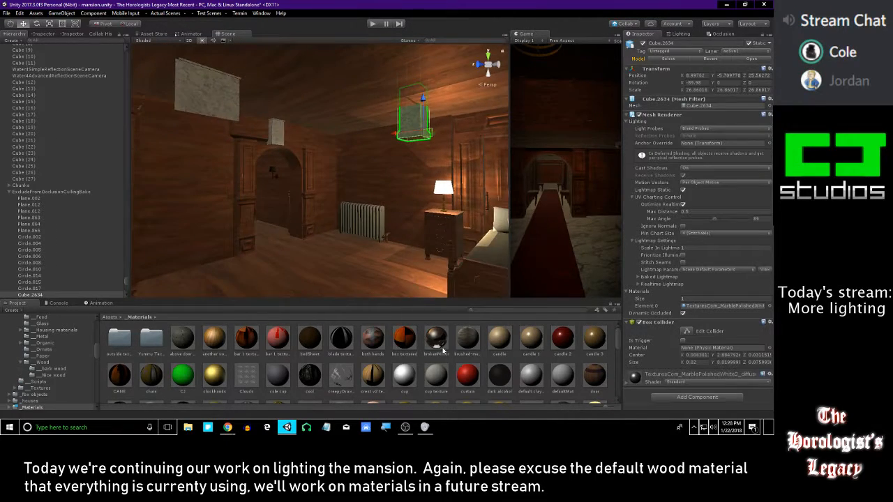
Examine the entrance hall and the bedroom, comparing the lighting around the two bedside lamps
{"action": "left_click", "coordinate": [453, 358]}
{"action": "right_click_drag", "start_coordinate": [386, 237], "coordinate": [335, 216]}
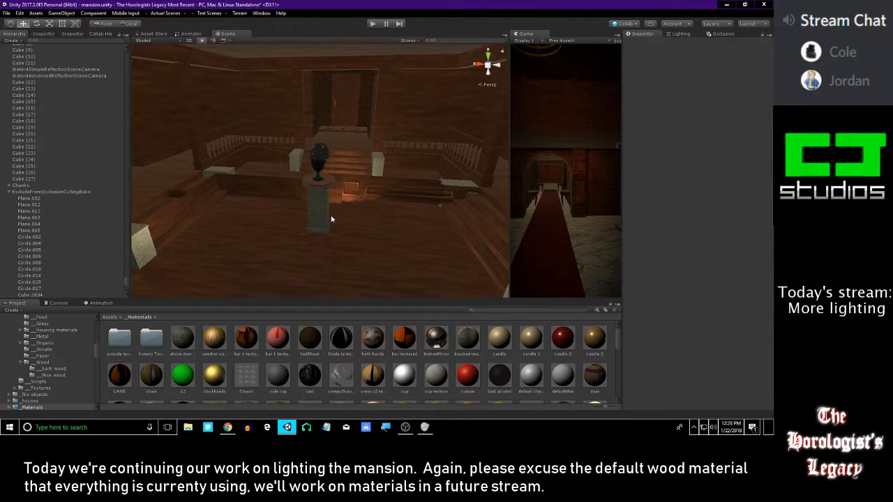
{"action": "key", "text": "alt+Tab"}
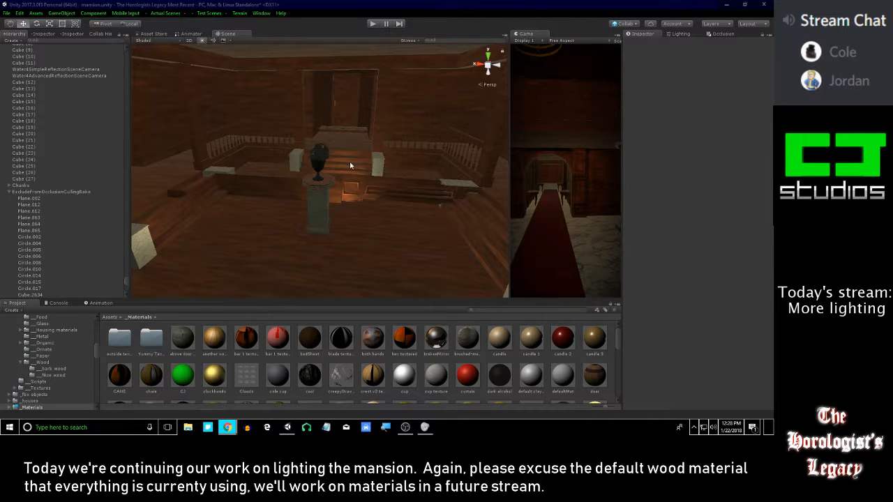
{"action": "right_click_drag", "start_coordinate": [356, 163], "coordinate": [398, 108]}
{"action": "key", "text": "q"}
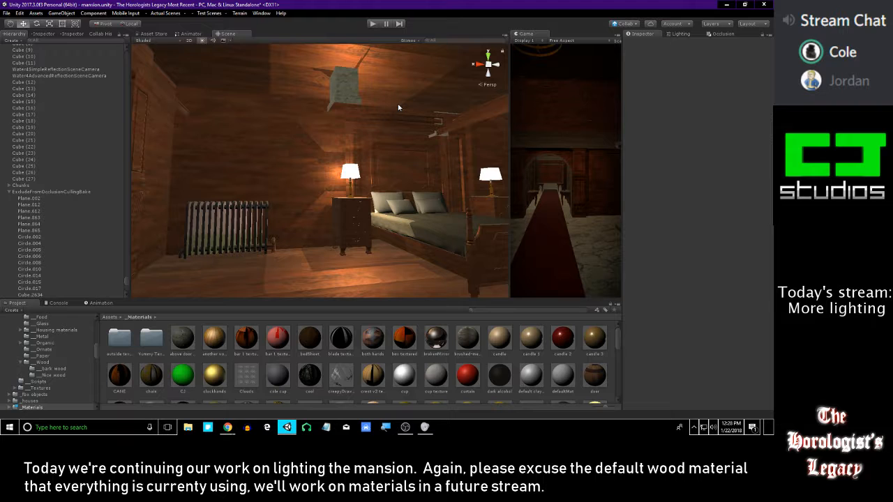
{"action": "right_click_drag", "start_coordinate": [392, 95], "coordinate": [301, 140]}
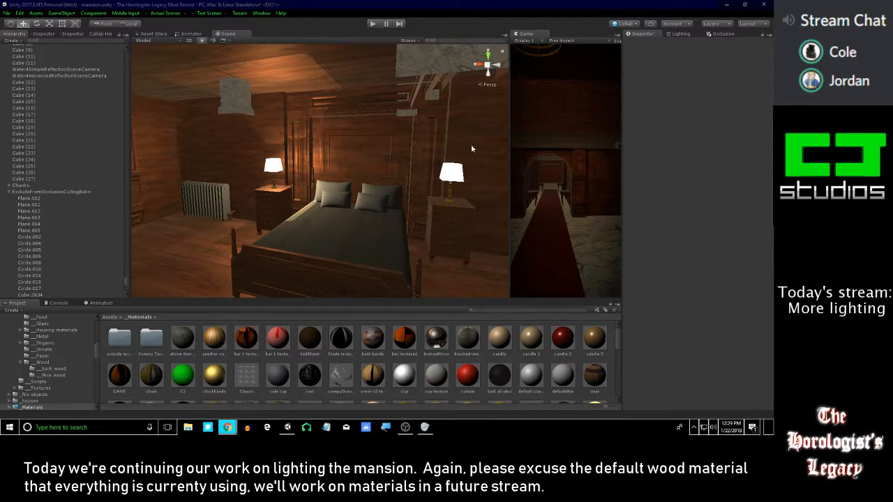
{"action": "right_click_drag", "start_coordinate": [361, 164], "coordinate": [392, 161]}
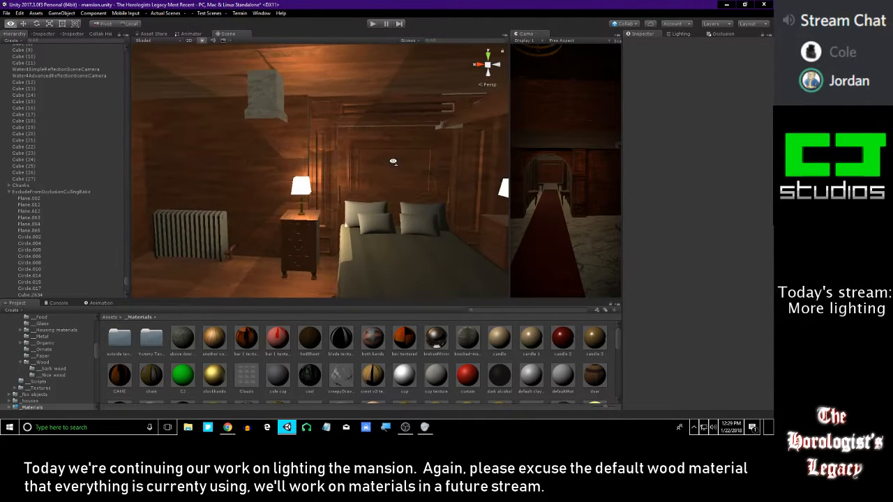
Duplicate Point light (38) and fit the copy inside the other bedside lamp's shade at X -68.271
{"action": "scroll", "coordinate": [28, 223], "scroll_direction": "down", "scroll_amount": 6}
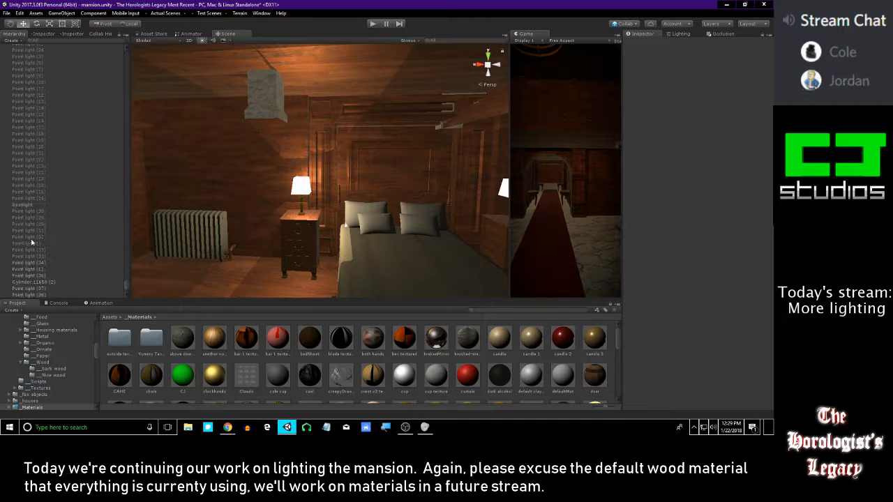
{"action": "left_click", "coordinate": [32, 295]}
{"action": "key", "text": "s"}
{"action": "right_click_drag", "start_coordinate": [289, 255], "coordinate": [305, 226]}
{"action": "key", "text": "ctrl+d"}
{"action": "left_click_drag", "start_coordinate": [207, 180], "coordinate": [287, 198]}
{"action": "key", "text": "f"}
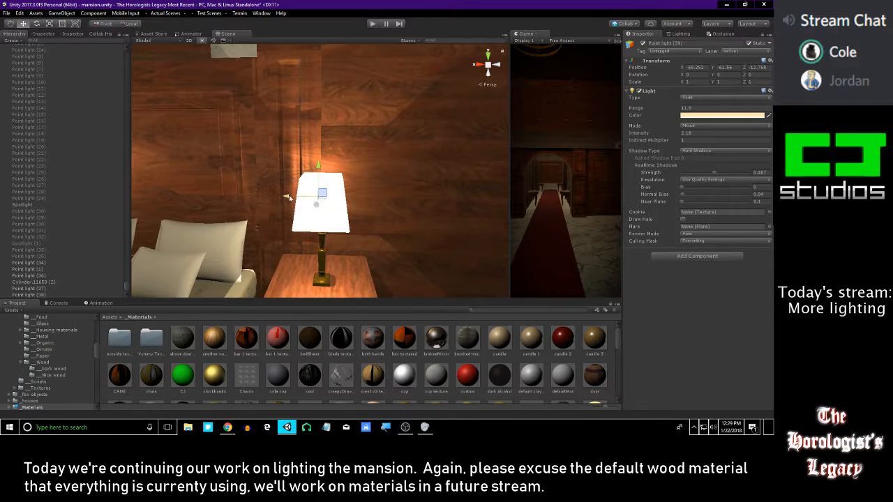
{"action": "key", "text": "s"}
{"action": "mouse_move", "coordinate": [294, 201]}
{"action": "right_mouse_down"}
{"action": "mouse_move", "coordinate": [272, 201]}
{"action": "mouse_move", "coordinate": [341, 189]}
{"action": "mouse_move", "coordinate": [295, 195]}
{"action": "right_mouse_up"}
{"action": "key", "text": "s"}
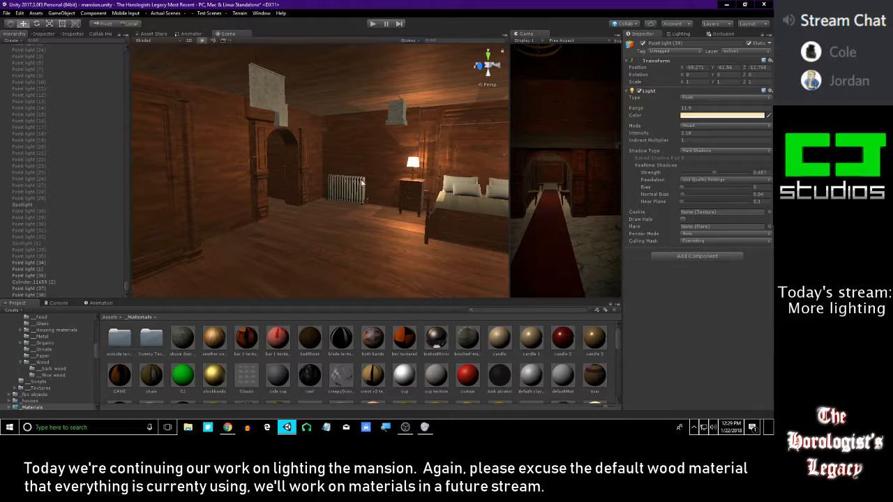
{"action": "right_click_drag", "start_coordinate": [352, 180], "coordinate": [334, 168]}
{"action": "key", "text": "w"}
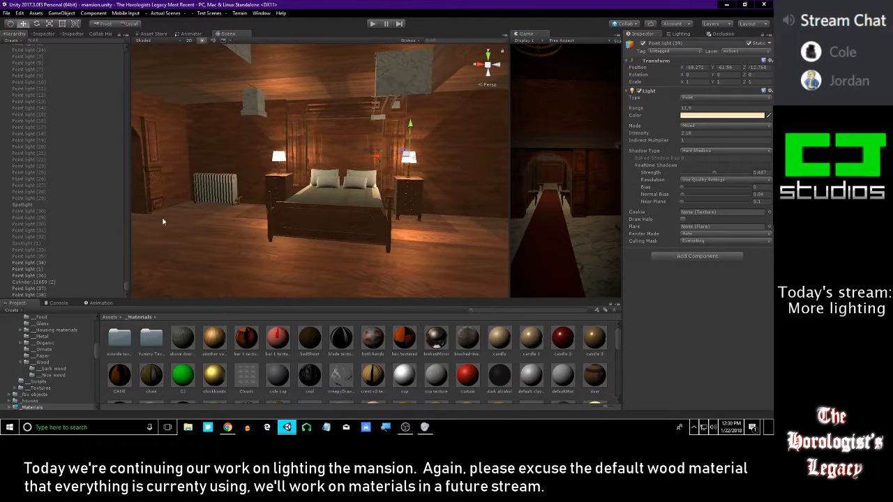
Try lighting the black-shaded wall sconce with a duplicate of the bedside lamp's Point light (38)
{"action": "left_click", "coordinate": [49, 293]}
{"action": "right_click_drag", "start_coordinate": [177, 242], "coordinate": [218, 229]}
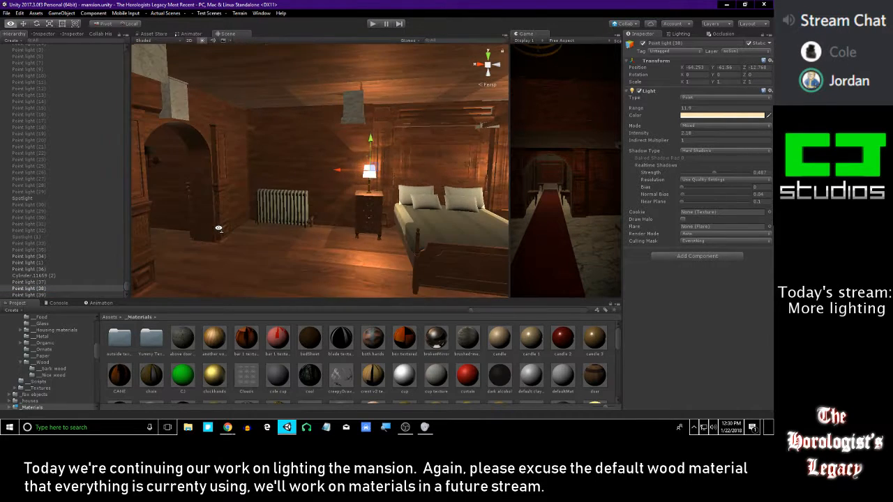
{"action": "key", "text": "ctrl+d"}
{"action": "left_click_drag", "start_coordinate": [342, 170], "coordinate": [159, 169]}
{"action": "right_click_drag", "start_coordinate": [269, 172], "coordinate": [364, 208]}
{"action": "left_click_drag", "start_coordinate": [417, 173], "coordinate": [457, 199]}
{"action": "right_click_drag", "start_coordinate": [447, 203], "coordinate": [440, 210]}
{"action": "left_click_drag", "start_coordinate": [396, 199], "coordinate": [358, 209]}
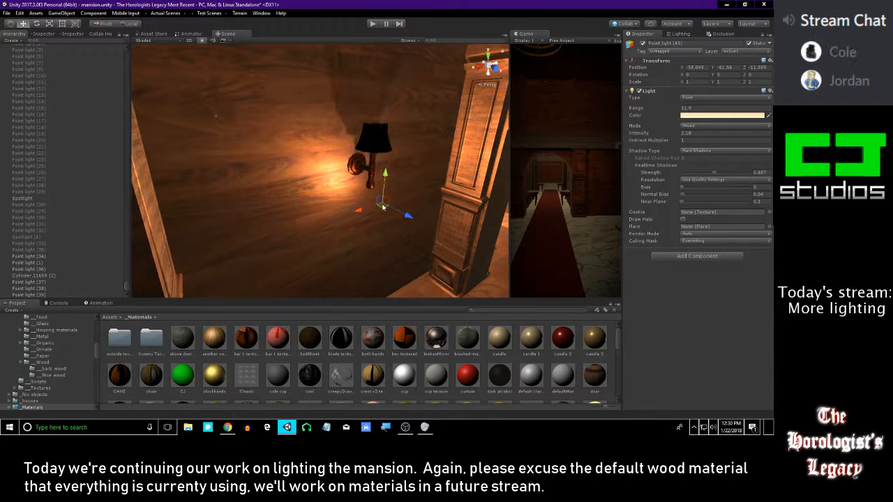
{"action": "left_click_drag", "start_coordinate": [408, 225], "coordinate": [400, 216]}
{"action": "left_click_drag", "start_coordinate": [372, 185], "coordinate": [377, 115]}
{"action": "right_click_drag", "start_coordinate": [377, 121], "coordinate": [320, 148]}
{"action": "left_click", "coordinate": [329, 180]}
Locate the disabled point light that belongs to the red-shaded double wall lamp, Point light (32)
{"action": "right_click_drag", "start_coordinate": [329, 180], "coordinate": [223, 137]}
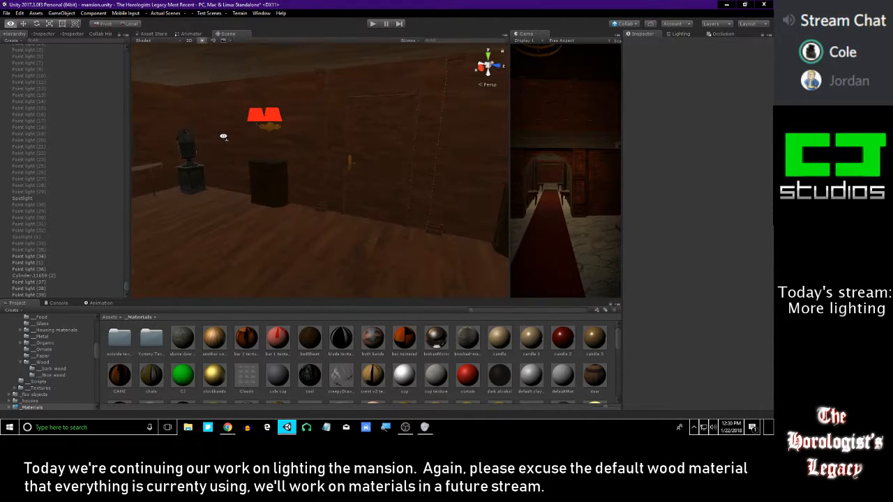
{"action": "left_click", "coordinate": [253, 121]}
{"action": "scroll", "coordinate": [87, 216], "scroll_direction": "up", "scroll_amount": 5}
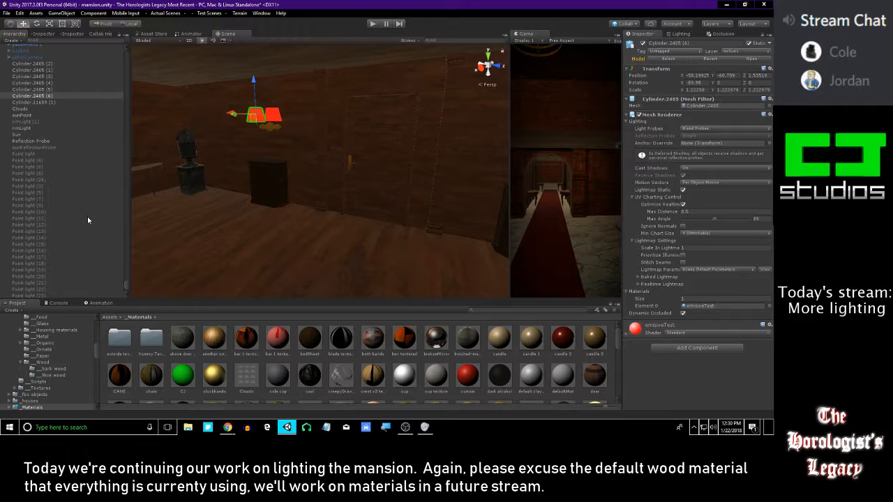
{"action": "scroll", "coordinate": [87, 221], "scroll_direction": "down", "scroll_amount": 3}
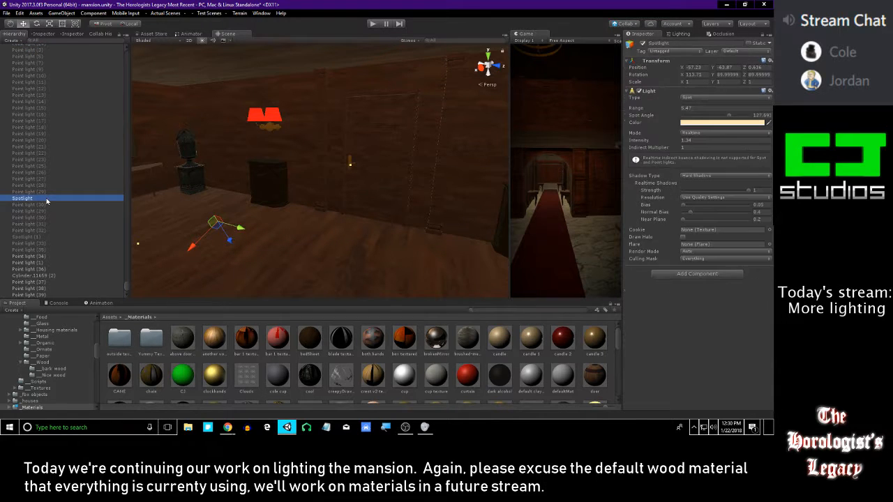
{"action": "key", "text": "Up"}
{"action": "key", "text": "Up"}
{"action": "key", "text": "Up"}
{"action": "key", "text": "Up"}
{"action": "key", "text": "Up"}
{"action": "key", "text": "Up"}
{"action": "key", "text": "Up"}
{"action": "key", "text": "Down"}
{"action": "key", "text": "Down"}
{"action": "key", "text": "Down"}
{"action": "key", "text": "Down"}
{"action": "key", "text": "Down"}
{"action": "key", "text": "Down"}
{"action": "key", "text": "Down"}
{"action": "key", "text": "Down"}
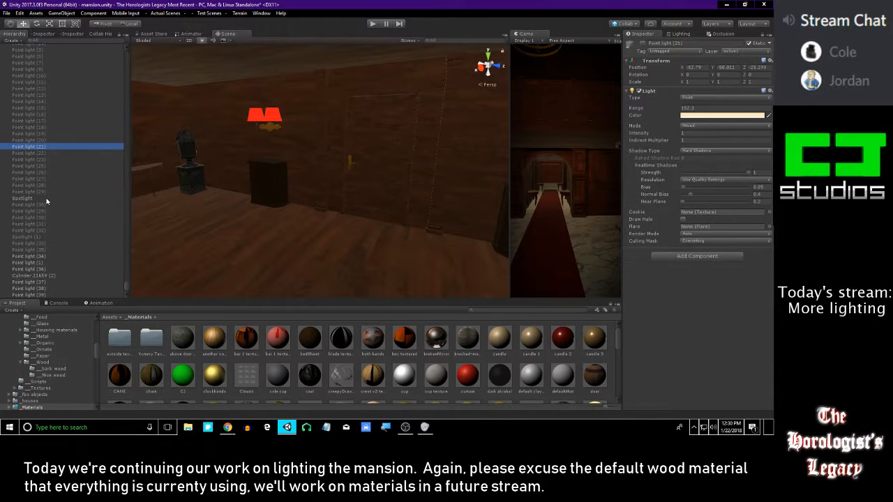
{"action": "key", "text": "Down"}
{"action": "key", "text": "Down"}
{"action": "key", "text": "Down"}
{"action": "key", "text": "Down"}
{"action": "key", "text": "Down"}
{"action": "key", "text": "Down"}
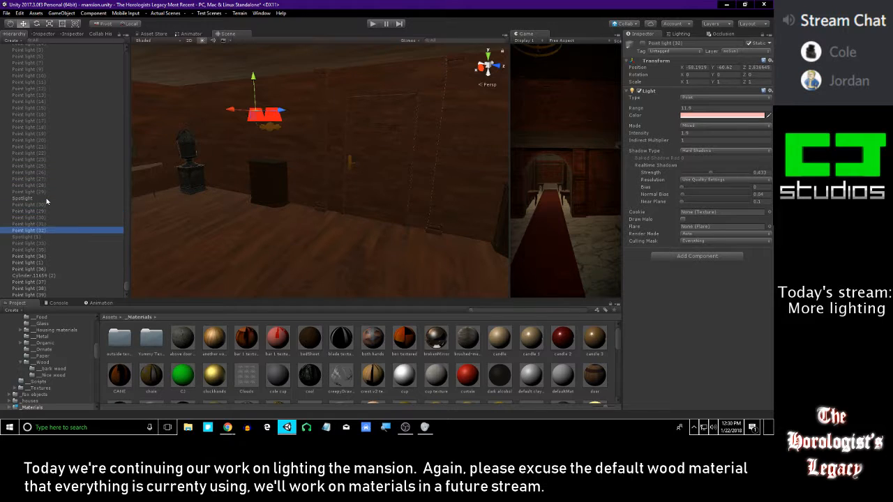
{"action": "key", "text": "Up"}
{"action": "key", "text": "Up"}
Duplicate one red lampshade of the double wall lamp together with its point light, and activate the copies
{"action": "right_click_drag", "start_coordinate": [303, 209], "coordinate": [283, 185]}
{"action": "key", "text": "w"}
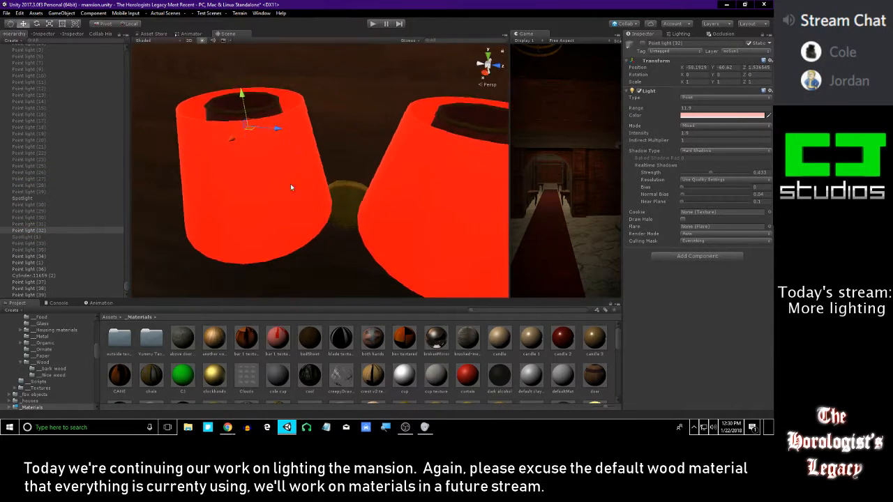
{"action": "left_click", "coordinate": [283, 185]}
{"action": "left_click", "coordinate": [407, 143]}
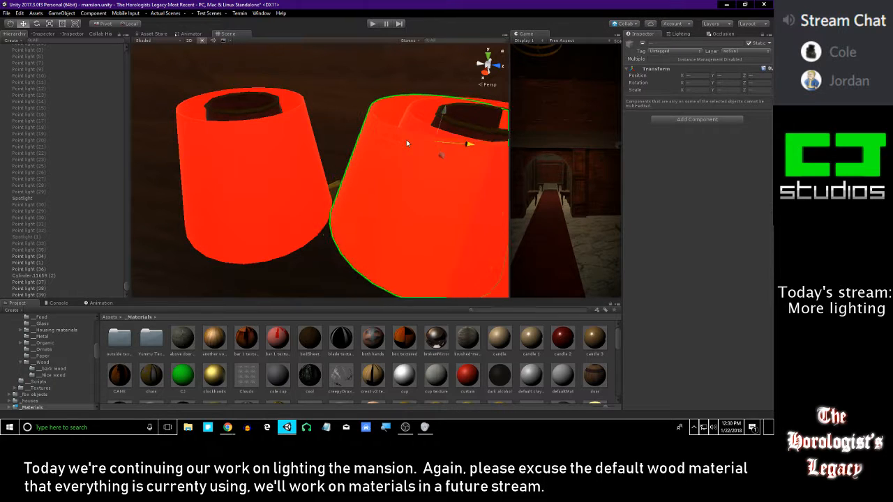
{"action": "left_click_drag", "start_coordinate": [407, 143], "coordinate": [418, 145]}
{"action": "key", "text": "ctrl+d"}
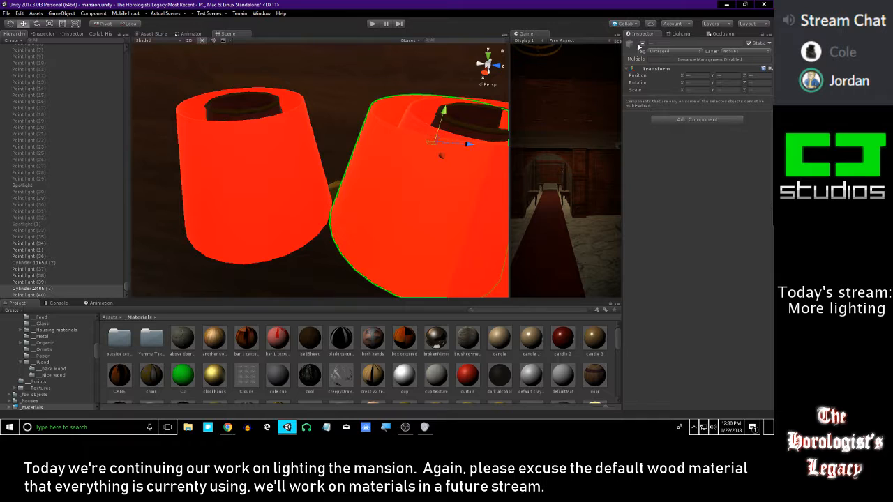
{"action": "left_click", "coordinate": [643, 44]}
Move the copied red lampshade and point light away from the double lamp onto the single wall sconce near the archway
{"action": "scroll", "coordinate": [433, 167], "scroll_direction": "down", "scroll_amount": 5}
{"action": "right_click_drag", "start_coordinate": [404, 139], "coordinate": [390, 188]}
{"action": "left_click_drag", "start_coordinate": [403, 110], "coordinate": [117, 103]}
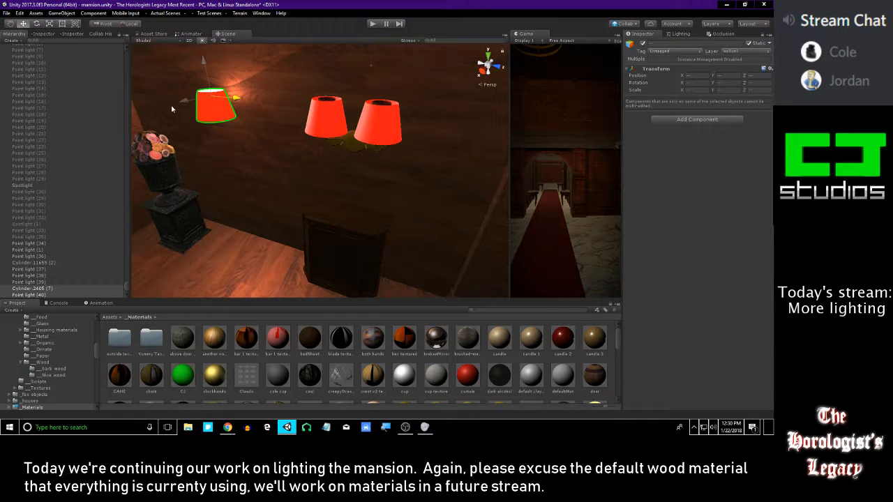
{"action": "left_click_drag", "start_coordinate": [256, 112], "coordinate": [237, 110]}
{"action": "right_click_drag", "start_coordinate": [481, 164], "coordinate": [381, 131]}
{"action": "scroll", "coordinate": [381, 131], "scroll_direction": "down", "scroll_amount": 3}
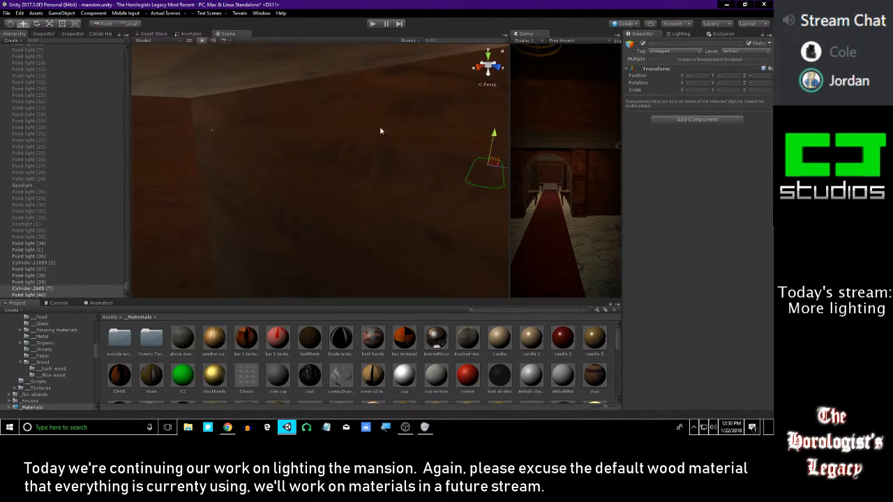
{"action": "scroll", "coordinate": [391, 142], "scroll_direction": "up", "scroll_amount": 3}
{"action": "left_click_drag", "start_coordinate": [487, 169], "coordinate": [300, 142]}
{"action": "right_click_drag", "start_coordinate": [425, 167], "coordinate": [316, 175]}
{"action": "left_click_drag", "start_coordinate": [452, 239], "coordinate": [183, 133]}
{"action": "right_click_drag", "start_coordinate": [275, 167], "coordinate": [312, 135]}
{"action": "left_click_drag", "start_coordinate": [375, 83], "coordinate": [373, 144]}
{"action": "left_click_drag", "start_coordinate": [405, 183], "coordinate": [377, 179]}
{"action": "right_click_drag", "start_coordinate": [380, 170], "coordinate": [271, 222]}
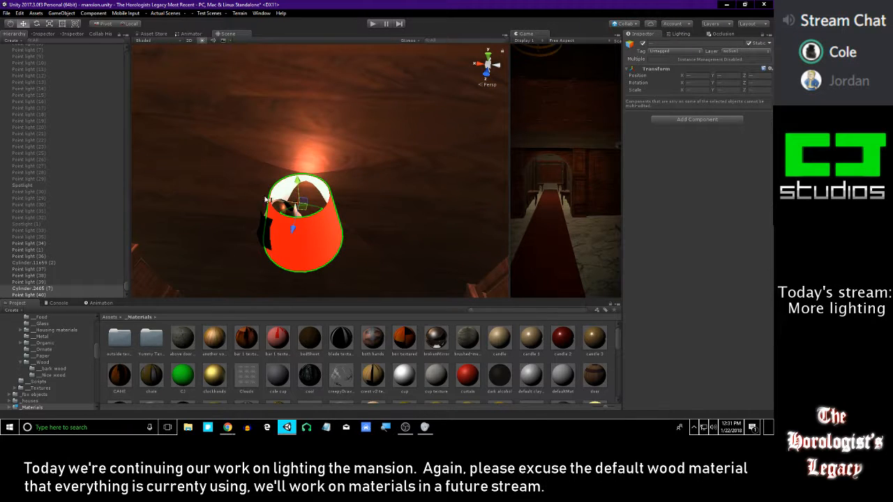
Centre the copied lampshade and its light precisely over the sconce, aligning them from directly above
{"action": "left_click_drag", "start_coordinate": [266, 200], "coordinate": [248, 200]}
{"action": "mouse_move", "coordinate": [256, 208]}
{"action": "right_mouse_down"}
{"action": "mouse_move", "coordinate": [302, 231]}
{"action": "mouse_move", "coordinate": [387, 249]}
{"action": "mouse_move", "coordinate": [348, 203]}
{"action": "mouse_move", "coordinate": [261, 222]}
{"action": "right_mouse_up"}
{"action": "key", "text": "alt+Tab"}
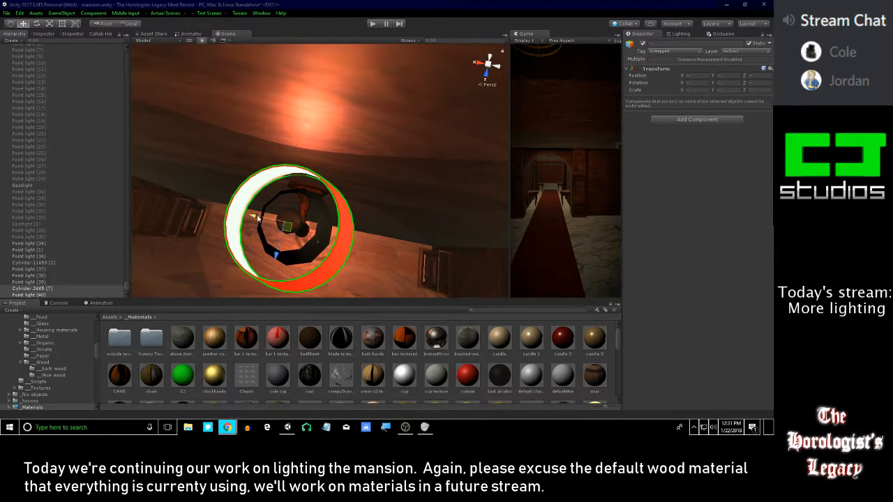
{"action": "left_click", "coordinate": [252, 219]}
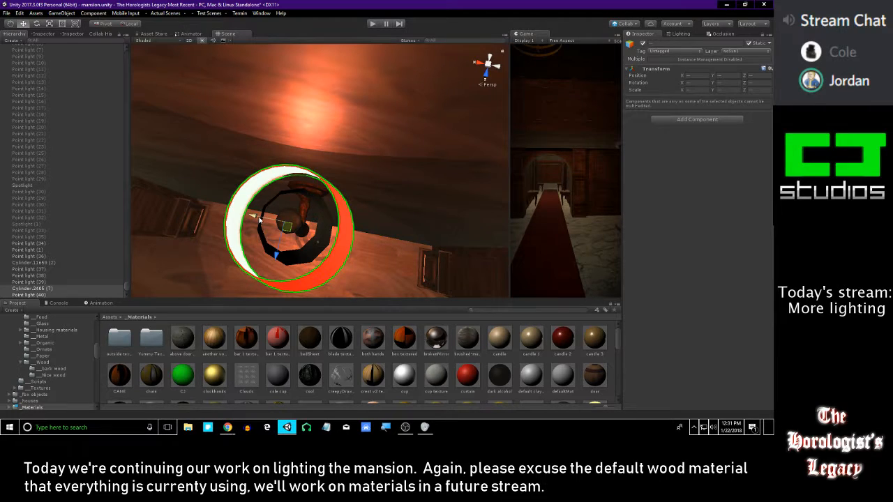
{"action": "right_click_drag", "start_coordinate": [293, 220], "coordinate": [331, 223]}
{"action": "key", "text": "f"}
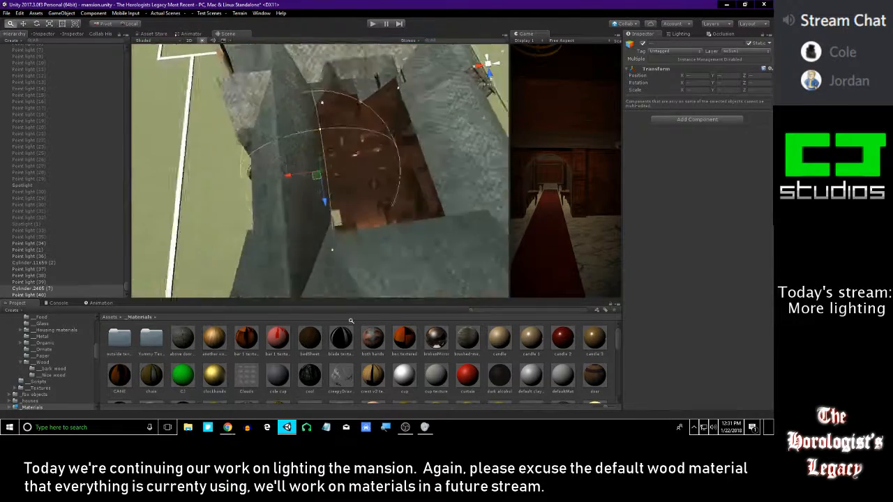
{"action": "scroll", "coordinate": [402, 166], "scroll_direction": "up", "scroll_amount": 10}
{"action": "left_click_drag", "start_coordinate": [405, 210], "coordinate": [346, 228], "text": "alt"}
{"action": "left_click_drag", "start_coordinate": [319, 207], "coordinate": [321, 198]}
{"action": "left_click_drag", "start_coordinate": [292, 165], "coordinate": [295, 165]}
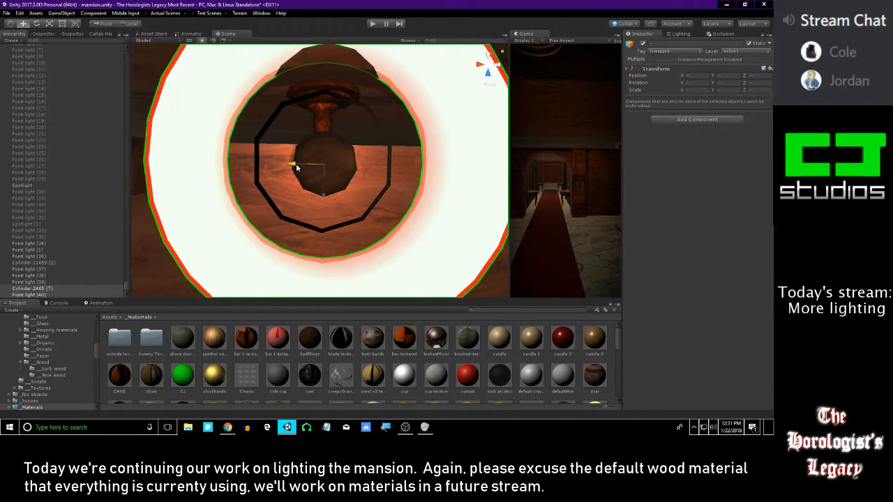
{"action": "left_click_drag", "start_coordinate": [353, 185], "coordinate": [360, 438], "text": "alt"}
{"action": "scroll", "coordinate": [332, 138], "scroll_direction": "down", "scroll_amount": 10}
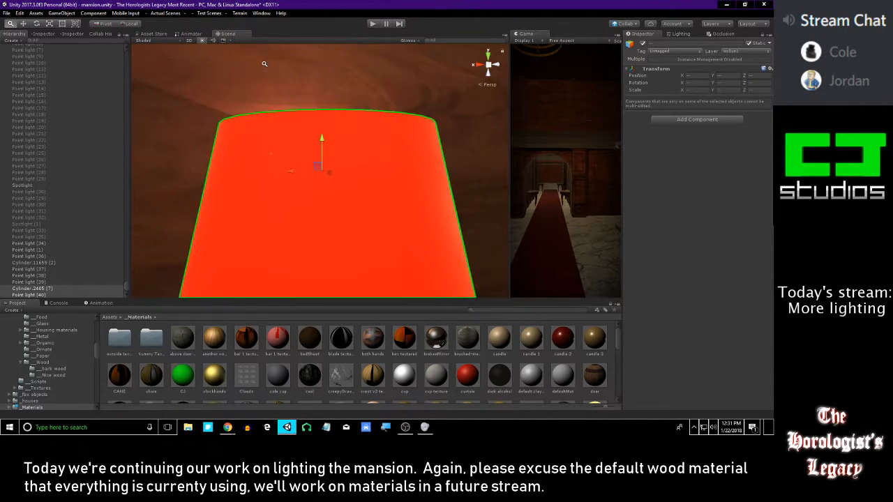
Try turning Cast Shadows off for the sconce's bronze arm, Cylinder.10631, and restore it to On
{"action": "right_click_drag", "start_coordinate": [353, 185], "coordinate": [416, 44]}
{"action": "right_click_drag", "start_coordinate": [347, 148], "coordinate": [326, 189]}
{"action": "right_click_drag", "start_coordinate": [286, 226], "coordinate": [336, 154]}
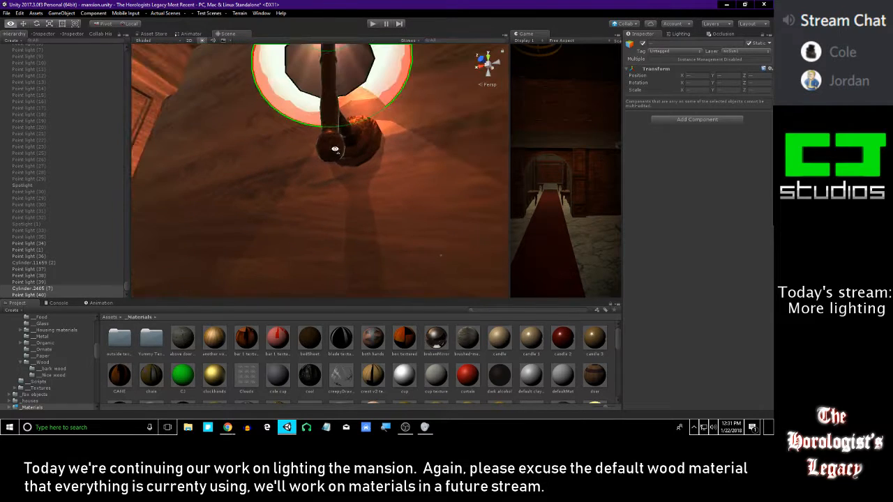
{"action": "left_click", "coordinate": [335, 153]}
{"action": "right_click_drag", "start_coordinate": [495, 121], "coordinate": [281, 211]}
{"action": "left_click", "coordinate": [691, 168]}
{"action": "left_click", "coordinate": [700, 179]}
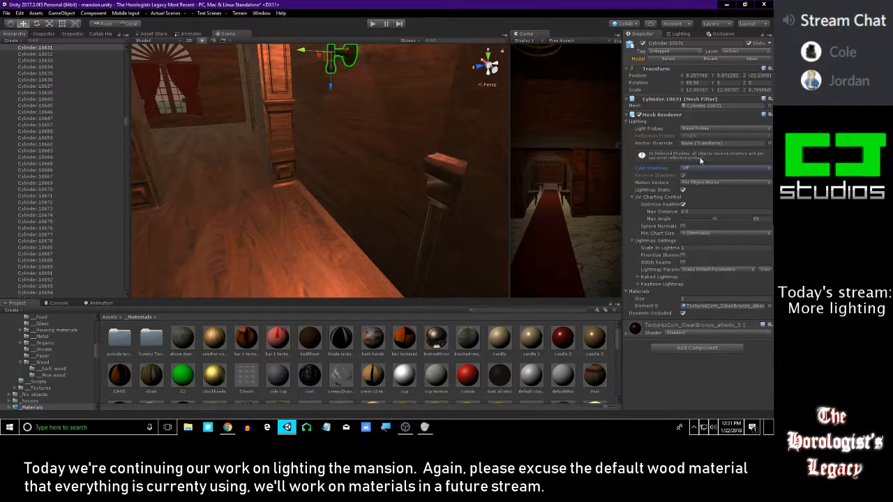
{"action": "left_click", "coordinate": [700, 169]}
{"action": "left_click", "coordinate": [702, 186]}
Try a slightly different height for the sconce's light, Point light (40), inside the red shade and undo the move
{"action": "right_click_drag", "start_coordinate": [425, 140], "coordinate": [429, 122]}
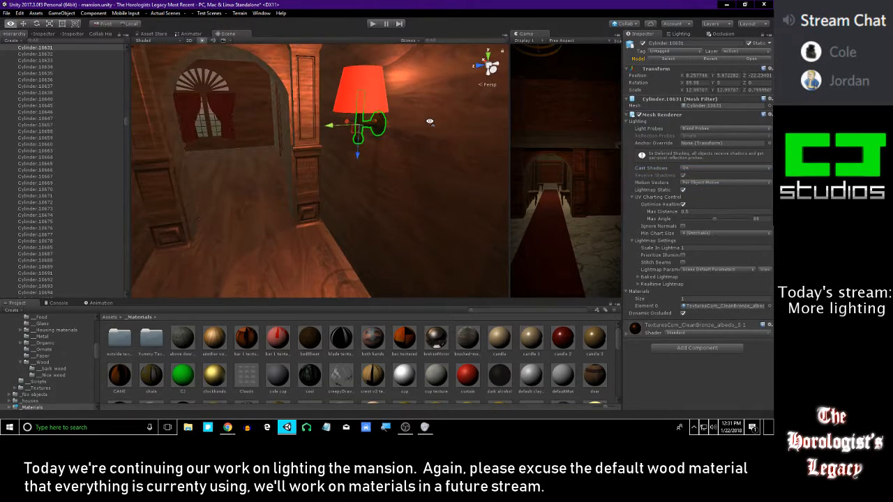
{"action": "right_click_drag", "start_coordinate": [310, 83], "coordinate": [367, 85]}
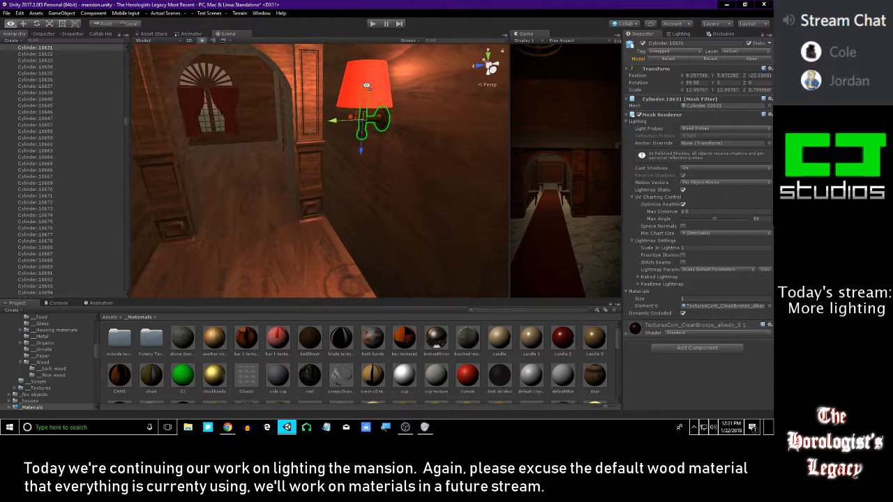
{"action": "left_click_drag", "start_coordinate": [127, 123], "coordinate": [113, 346]}
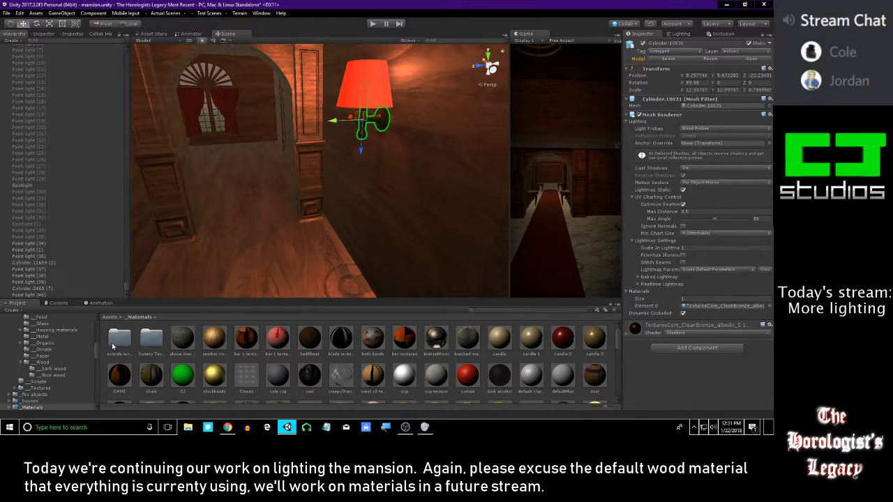
{"action": "left_click", "coordinate": [56, 295]}
{"action": "mouse_move", "coordinate": [368, 51]}
{"action": "left_mouse_down"}
{"action": "mouse_move", "coordinate": [381, 27]}
{"action": "mouse_move", "coordinate": [371, 54]}
{"action": "left_mouse_up"}
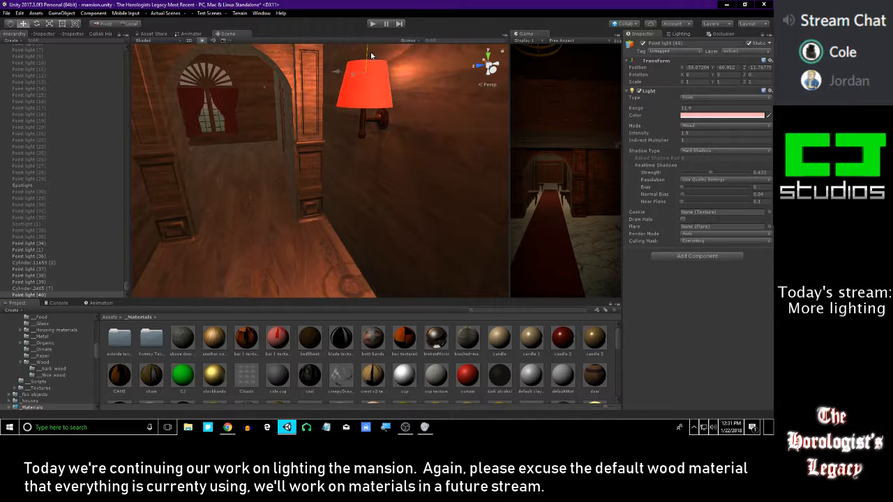
{"action": "key", "text": "ctrl+z"}
Examine the shadows around the sconce and inspect the mesh settings of Cylinder.10630 and the bronze arm, Cylinder.10631
{"action": "right_click_drag", "start_coordinate": [385, 79], "coordinate": [410, 171]}
{"action": "key", "text": "w"}
{"action": "key", "text": "e"}
{"action": "left_click", "coordinate": [345, 154]}
{"action": "right_click_drag", "start_coordinate": [345, 154], "coordinate": [385, 147]}
{"action": "left_click", "coordinate": [228, 426]}
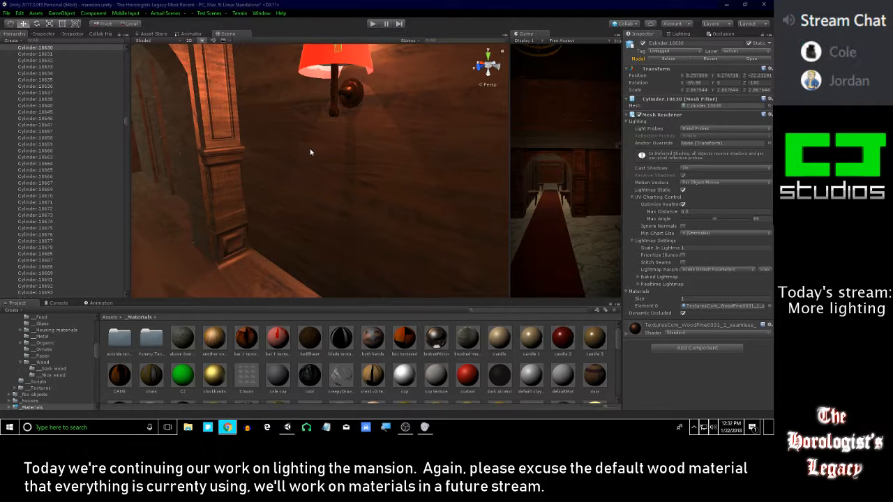
{"action": "right_click_drag", "start_coordinate": [305, 184], "coordinate": [387, 130]}
{"action": "left_click", "coordinate": [356, 117]}
{"action": "right_click_drag", "start_coordinate": [394, 81], "coordinate": [396, 107]}
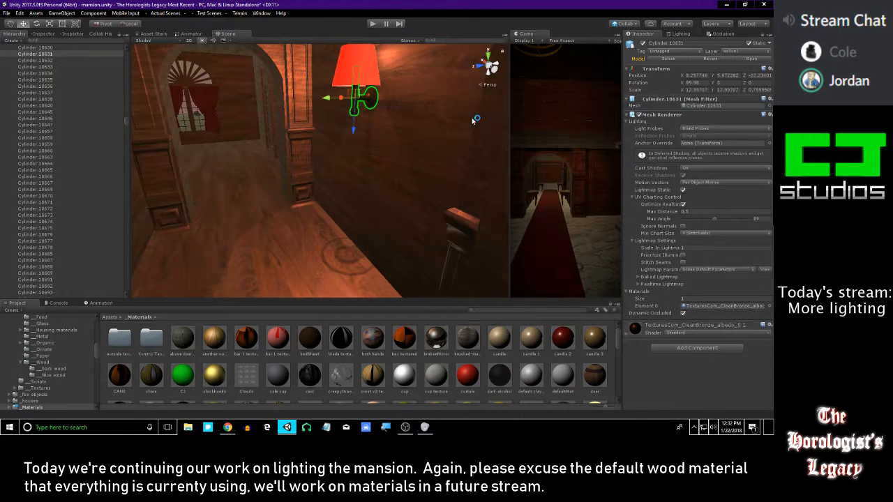
Examine the lit red sconce shade and the shadows it casts in the arched passage, from afar and close up
{"action": "right_click_drag", "start_coordinate": [401, 146], "coordinate": [390, 129]}
{"action": "key", "text": "e"}
{"action": "key", "text": "w"}
{"action": "key", "text": "s"}
{"action": "key", "text": "s"}
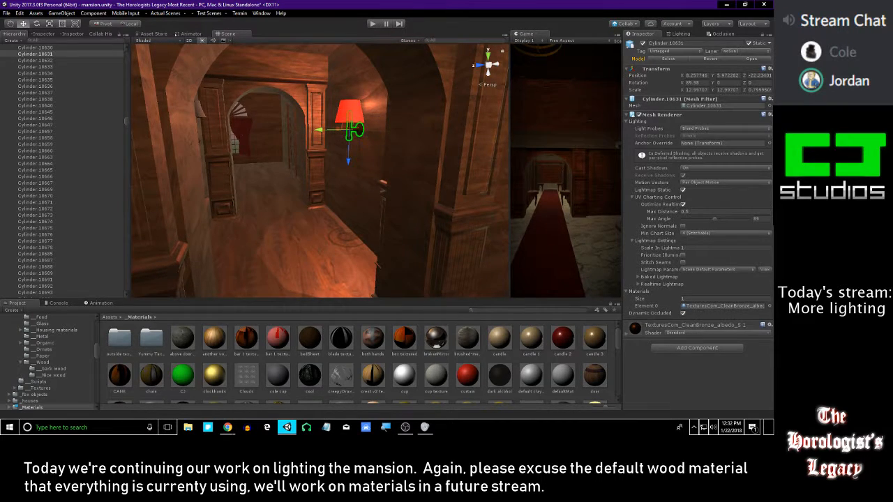
{"action": "left_click", "coordinate": [227, 426]}
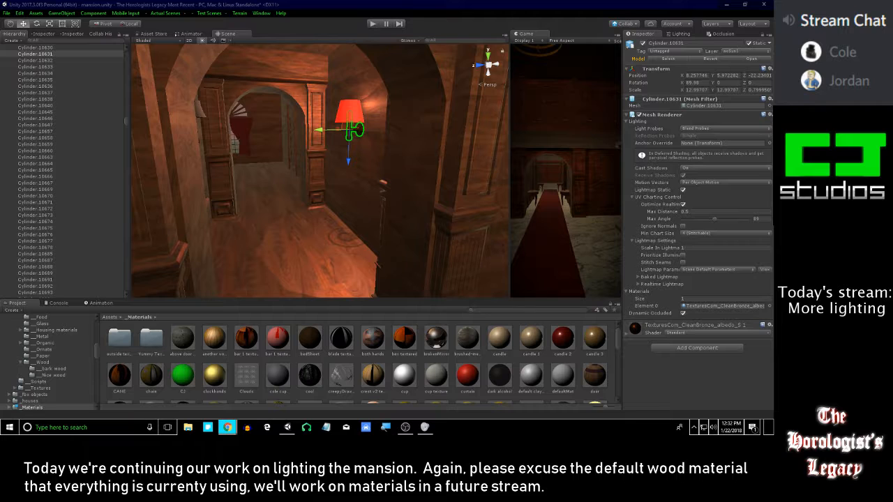
{"action": "scroll", "coordinate": [391, 125], "scroll_direction": "up", "scroll_amount": 3}
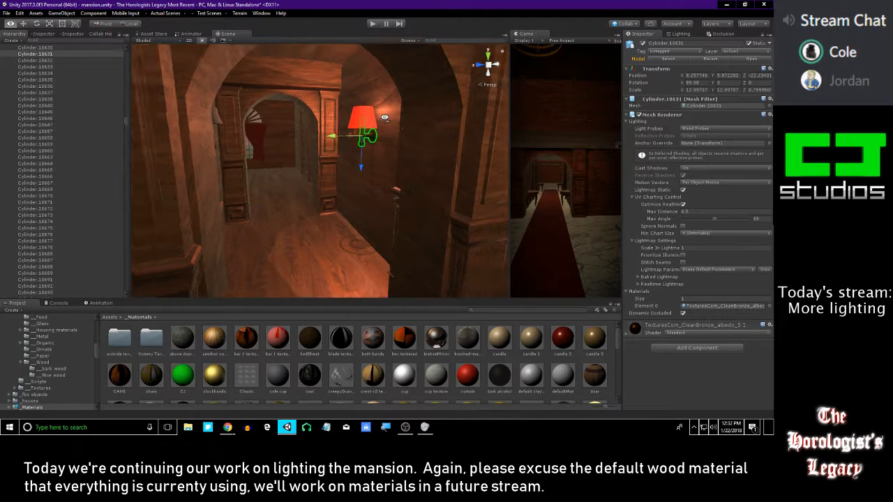
{"action": "right_click_drag", "start_coordinate": [390, 125], "coordinate": [403, 91]}
{"action": "scroll", "coordinate": [402, 91], "scroll_direction": "up", "scroll_amount": 3}
Select the sconce's original fabric shade, Cylinder.10632, together with the red shade around it
{"action": "left_click", "coordinate": [349, 135]}
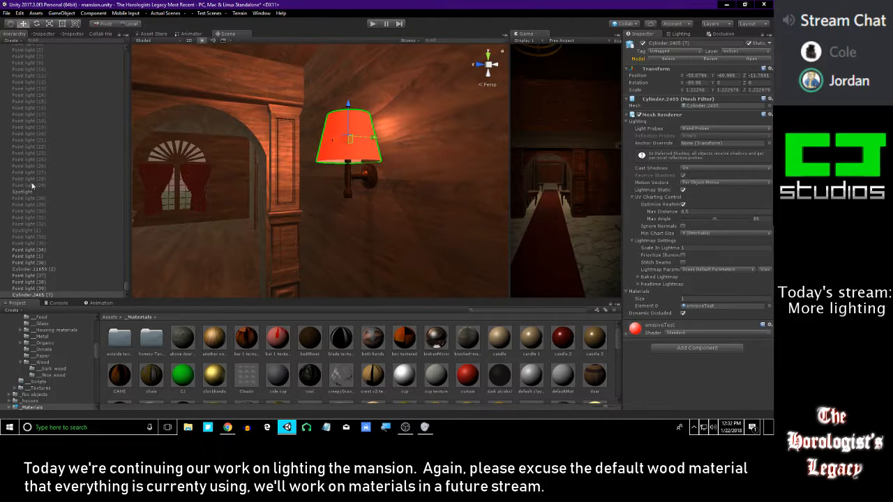
{"action": "left_click_drag", "start_coordinate": [354, 137], "coordinate": [353, 98]}
{"action": "scroll", "coordinate": [353, 99], "scroll_direction": "up", "scroll_amount": 5}
{"action": "right_click_drag", "start_coordinate": [353, 98], "coordinate": [358, 253]}
{"action": "left_click", "coordinate": [336, 107]}
{"action": "key", "text": "s"}
{"action": "scroll", "coordinate": [360, 263], "scroll_direction": "up", "scroll_amount": 4}
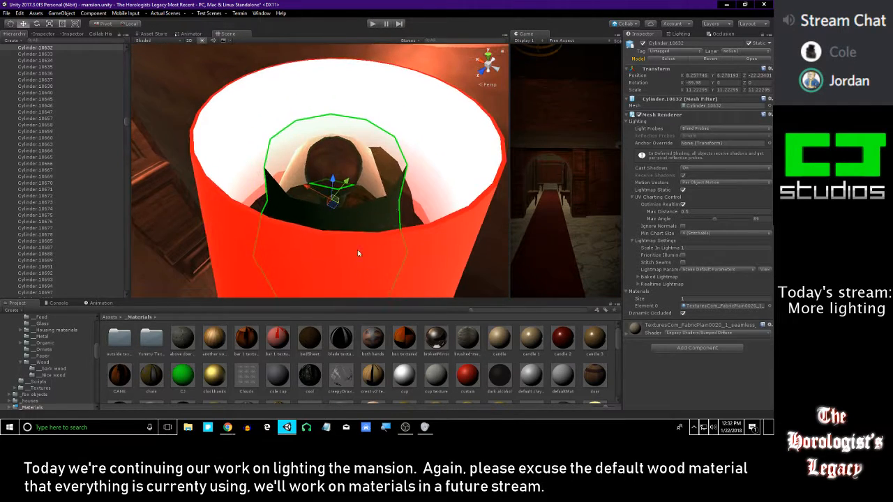
{"action": "left_click", "coordinate": [421, 133], "text": "shift"}
Try moving the fabric shade and red shade together and undo the move
{"action": "left_click", "coordinate": [339, 157], "text": "shift"}
{"action": "right_click_drag", "start_coordinate": [339, 158], "coordinate": [363, 179]}
{"action": "key", "text": "e"}
{"action": "key", "text": "s"}
{"action": "left_click_drag", "start_coordinate": [338, 144], "coordinate": [349, 230]}
{"action": "key", "text": "ctrl+z"}
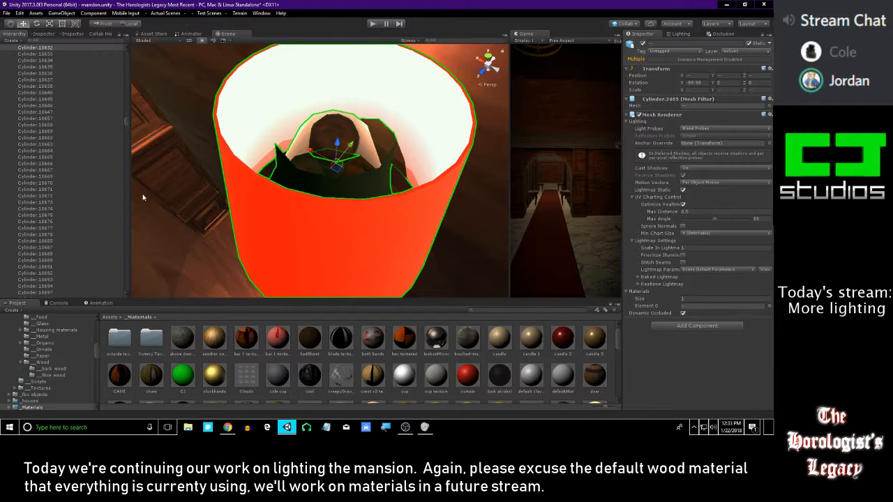
Add Point light (40) to the two selected shades and raise all three slightly above the sconce arm
{"action": "left_click_drag", "start_coordinate": [126, 129], "coordinate": [129, 299]}
{"action": "left_click", "coordinate": [47, 295], "text": "ctrl"}
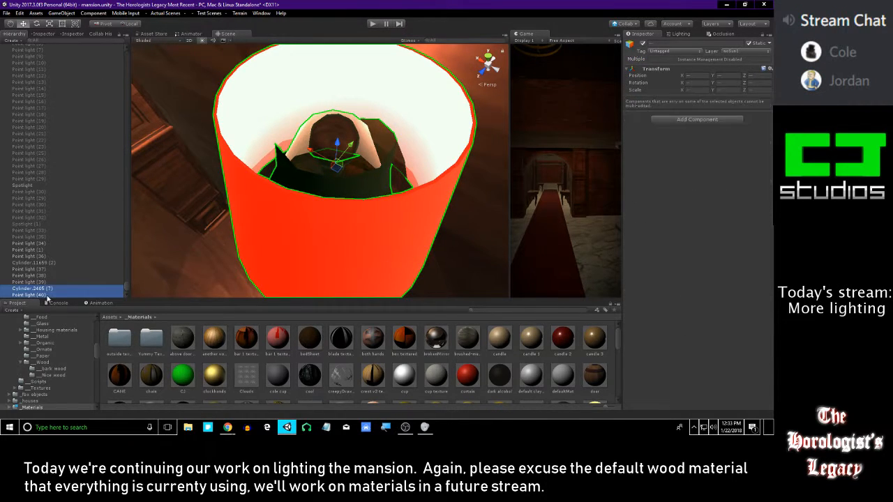
{"action": "mouse_move", "coordinate": [338, 141]}
{"action": "left_mouse_down"}
{"action": "mouse_move", "coordinate": [337, 280]}
{"action": "mouse_move", "coordinate": [338, 135]}
{"action": "left_mouse_up"}
{"action": "right_click_drag", "start_coordinate": [338, 134], "coordinate": [303, 135]}
{"action": "left_click_drag", "start_coordinate": [311, 55], "coordinate": [317, 49]}
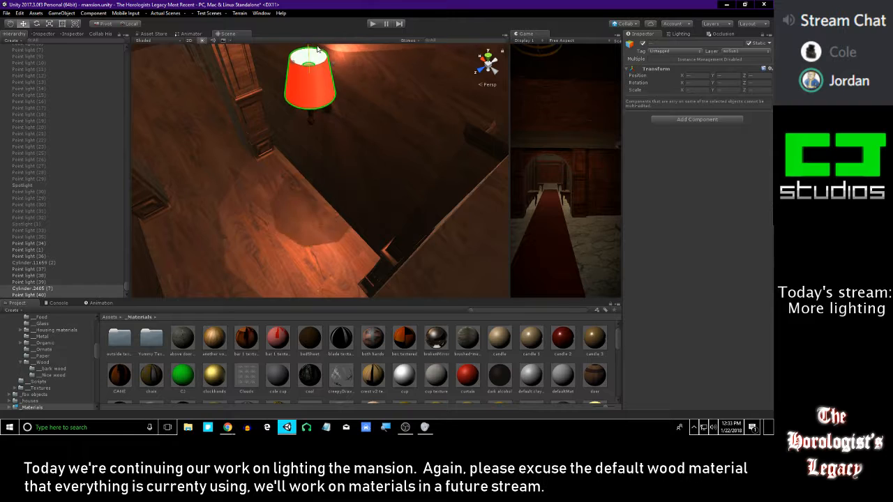
{"action": "right_click_drag", "start_coordinate": [317, 49], "coordinate": [342, 12]}
{"action": "right_click_drag", "start_coordinate": [344, 97], "coordinate": [367, 200]}
Turn Cast Shadows off for the sconce's bronze arm, Cylinder.10631, and check the light around the archway
{"action": "right_click_drag", "start_coordinate": [332, 165], "coordinate": [335, 144]}
{"action": "left_click", "coordinate": [336, 144]}
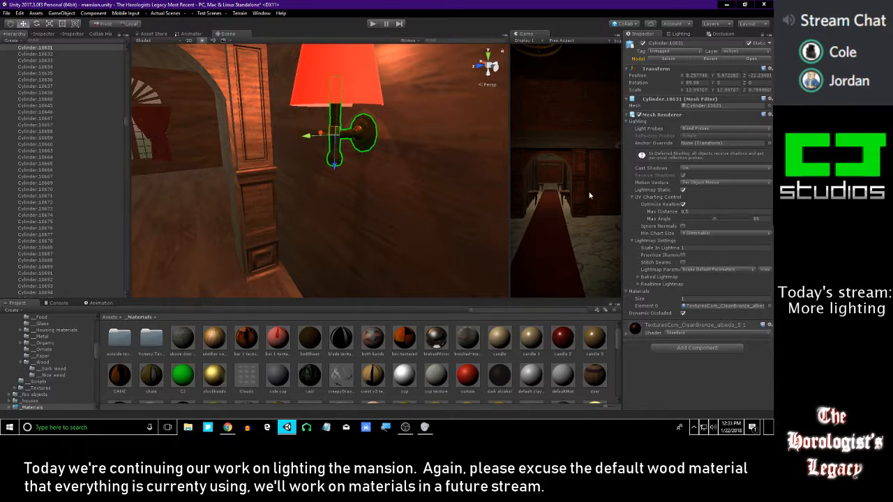
{"action": "left_click", "coordinate": [711, 168]}
{"action": "left_click", "coordinate": [712, 177]}
{"action": "right_click_drag", "start_coordinate": [328, 166], "coordinate": [274, 159]}
{"action": "right_click_drag", "start_coordinate": [392, 167], "coordinate": [377, 126]}
{"action": "key", "text": "s"}
{"action": "key", "text": "w"}
{"action": "middle_click_drag", "start_coordinate": [377, 125], "coordinate": [319, 151]}
{"action": "scroll", "coordinate": [320, 152], "scroll_direction": "up", "scroll_amount": 1}
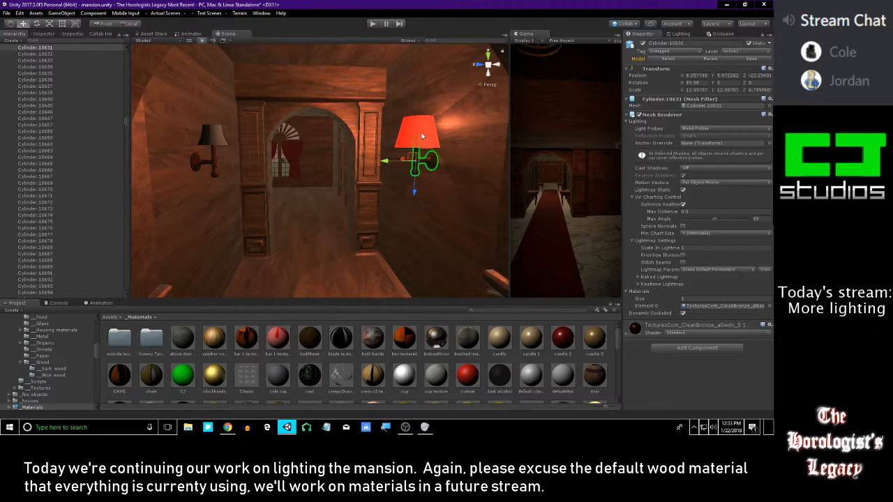
Duplicate the red shade with its Point light (40) and move the copies over the sconce on the opposite wall
{"action": "middle_click_drag", "start_coordinate": [421, 134], "coordinate": [411, 132]}
{"action": "left_click_drag", "start_coordinate": [125, 120], "coordinate": [114, 299]}
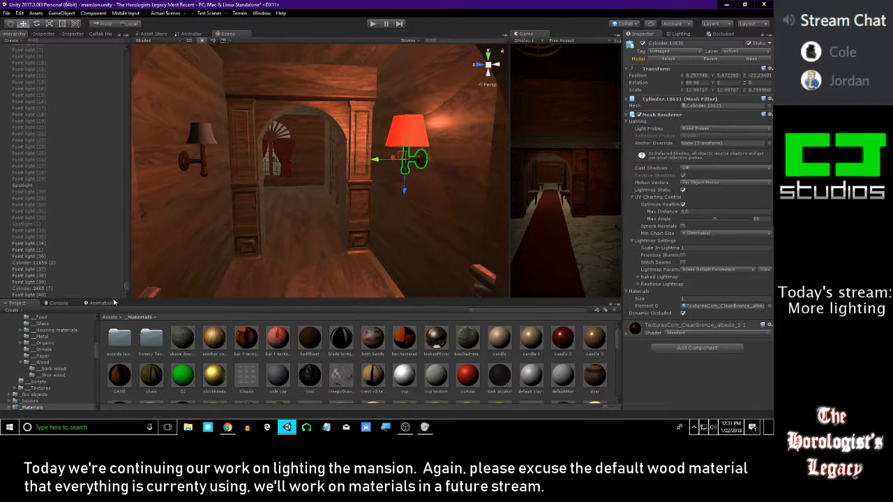
{"action": "left_click", "coordinate": [28, 295]}
{"action": "left_click", "coordinate": [414, 143], "text": "ctrl"}
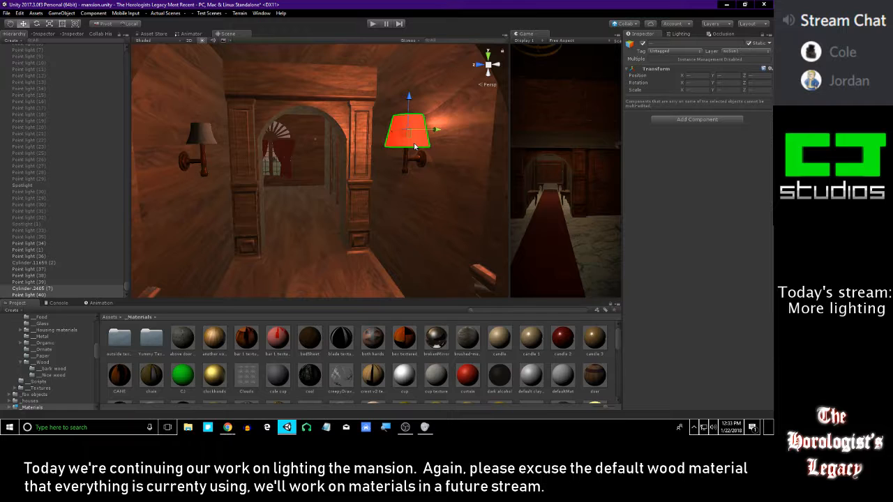
{"action": "key", "text": "ctrl+d"}
{"action": "left_click_drag", "start_coordinate": [442, 130], "coordinate": [269, 133]}
{"action": "key", "text": "w"}
{"action": "right_click_drag", "start_coordinate": [269, 133], "coordinate": [364, 195]}
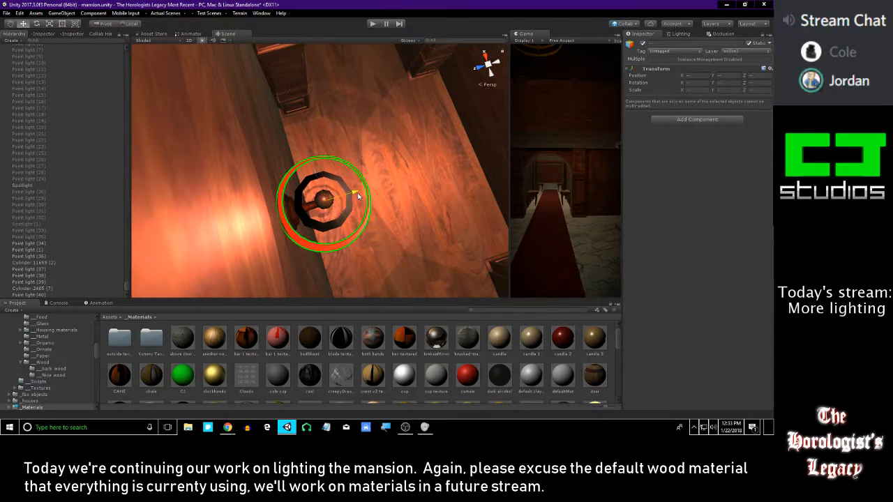
Turn Cast Shadows off for the opposite sconce's bronze arm, Cylinder.10628
{"action": "right_click_drag", "start_coordinate": [388, 227], "coordinate": [303, 85]}
{"action": "left_click", "coordinate": [292, 131]}
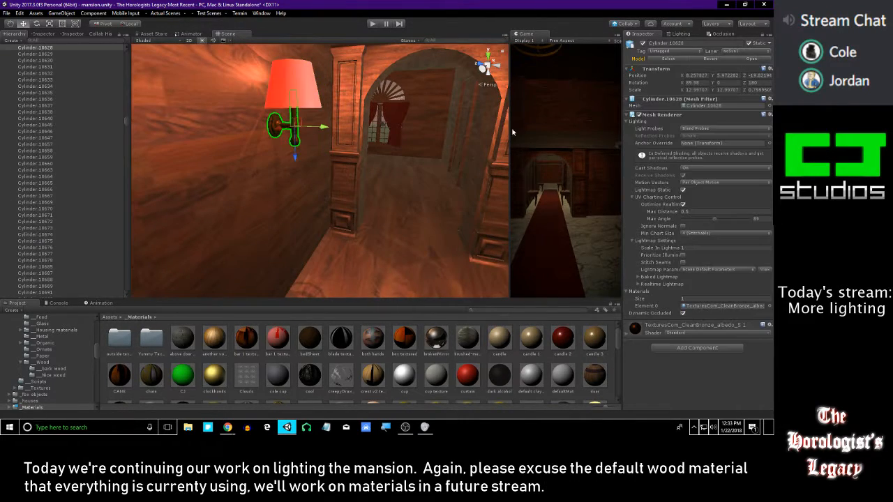
{"action": "left_click", "coordinate": [706, 169]}
{"action": "left_click", "coordinate": [703, 177]}
{"action": "right_click_drag", "start_coordinate": [377, 148], "coordinate": [357, 160]}
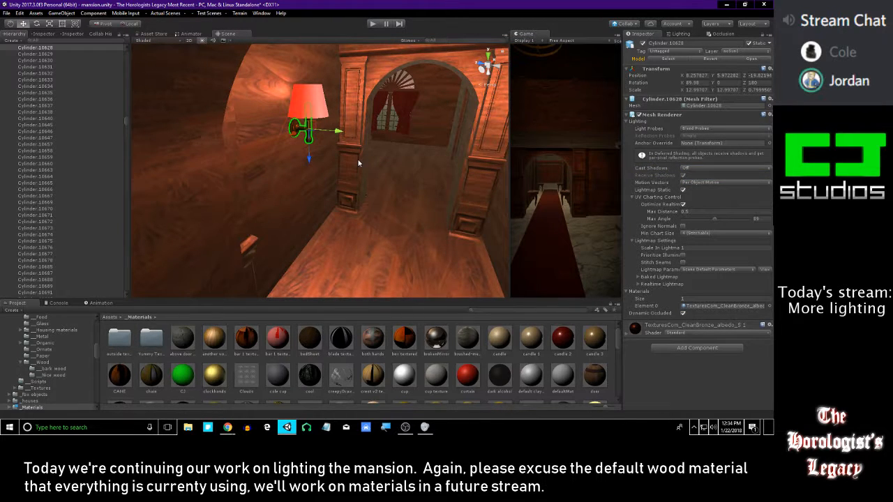
{"action": "right_click_drag", "start_coordinate": [359, 161], "coordinate": [561, 213]}
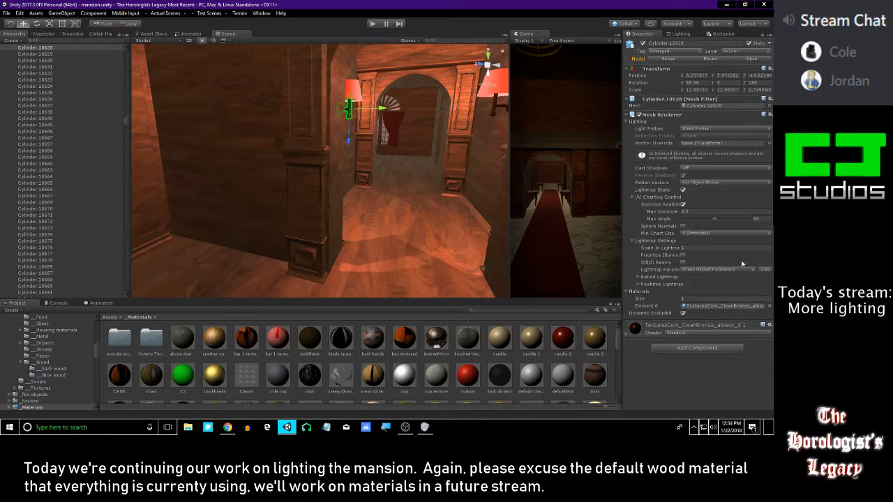
Turn Cast Shadows off for the original fabric shade inside the opposite sconce's red shade, Cylinder.10627
{"action": "key", "text": "alt+Tab"}
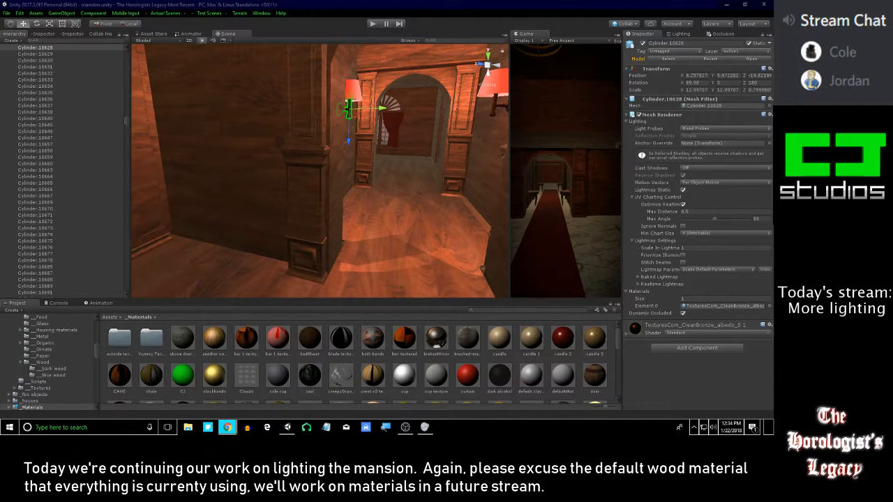
{"action": "right_click_drag", "start_coordinate": [433, 156], "coordinate": [332, 211]}
{"action": "left_click", "coordinate": [375, 122]}
{"action": "right_click_drag", "start_coordinate": [408, 180], "coordinate": [450, 219]}
{"action": "right_click_drag", "start_coordinate": [376, 160], "coordinate": [385, 131]}
{"action": "right_click_drag", "start_coordinate": [506, 117], "coordinate": [346, 128]}
{"action": "key", "text": "w"}
{"action": "left_click", "coordinate": [345, 126]}
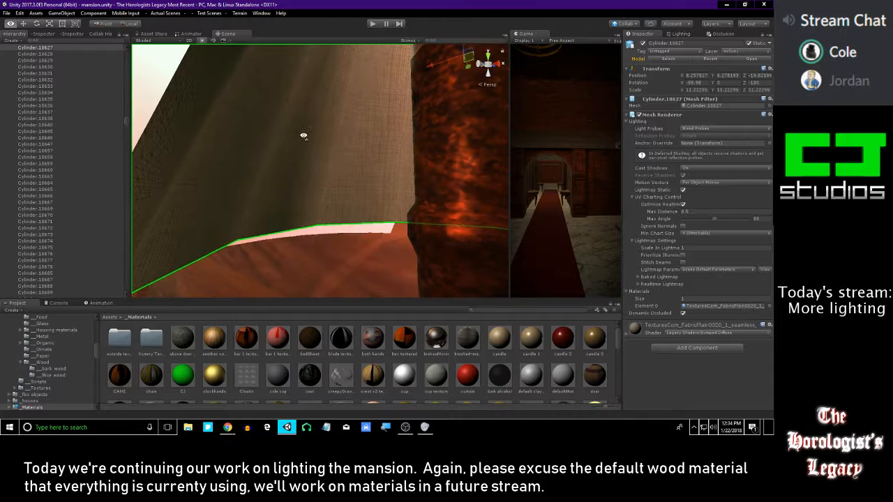
{"action": "key", "text": "f"}
{"action": "key", "text": "w"}
{"action": "right_click_drag", "start_coordinate": [303, 147], "coordinate": [298, 144]}
{"action": "key", "text": "s"}
{"action": "left_click", "coordinate": [688, 168]}
{"action": "left_click", "coordinate": [692, 176]}
Turn Cast Shadows off for the first sconce's inner fabric shade, Cylinder.10632, and view both sconces
{"action": "right_click_drag", "start_coordinate": [370, 157], "coordinate": [434, 134]}
{"action": "left_click", "coordinate": [409, 72]}
{"action": "right_click_drag", "start_coordinate": [351, 145], "coordinate": [361, 66]}
{"action": "left_click", "coordinate": [696, 169]}
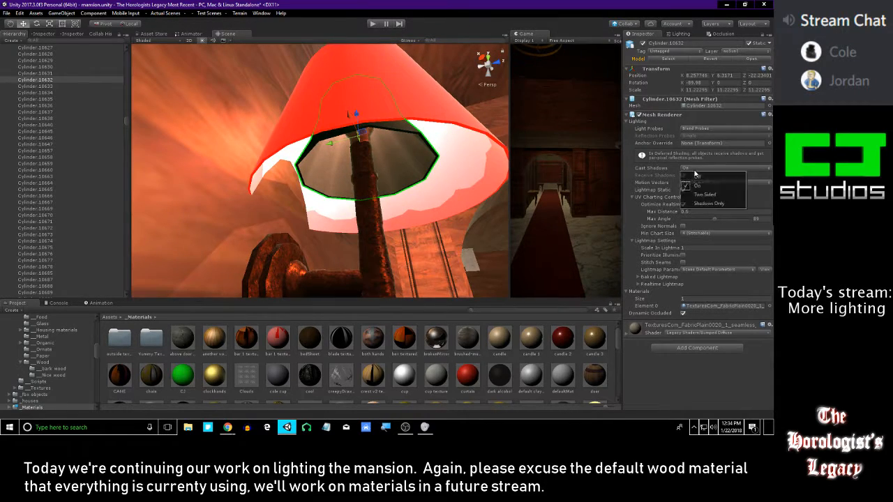
{"action": "left_click", "coordinate": [697, 177]}
{"action": "right_click_drag", "start_coordinate": [349, 187], "coordinate": [379, 270]}
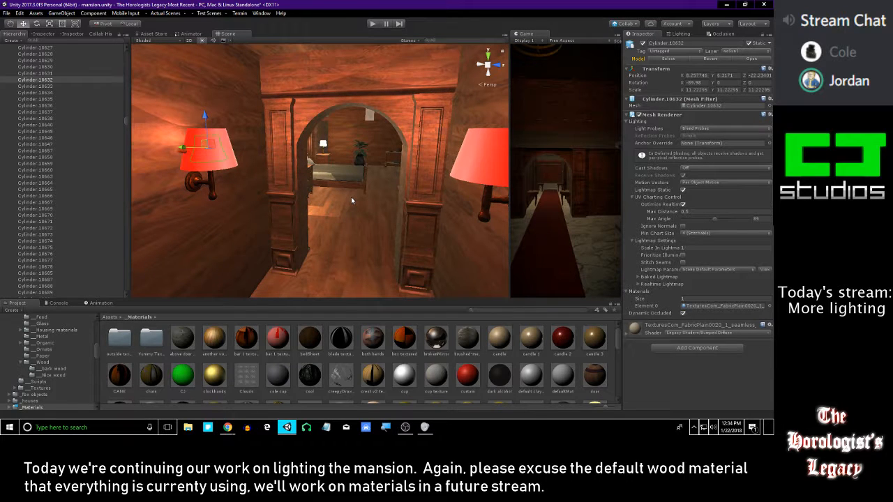
{"action": "right_click_drag", "start_coordinate": [351, 201], "coordinate": [368, 204]}
{"action": "key", "text": "s"}
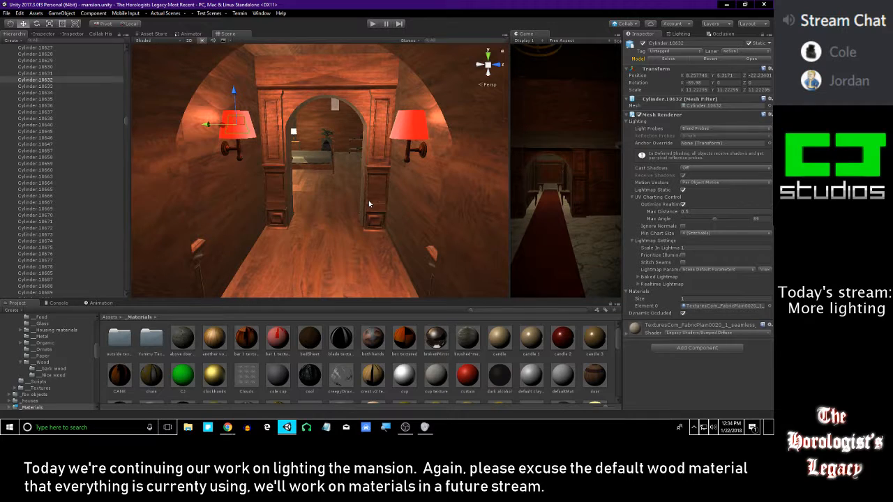
Delete the copied red shade from the second sconce, exposing its original fabric shade
{"action": "left_click", "coordinate": [413, 132]}
{"action": "right_click_drag", "start_coordinate": [412, 133], "coordinate": [400, 147]}
{"action": "key", "text": "w"}
{"action": "key", "text": "Delete"}
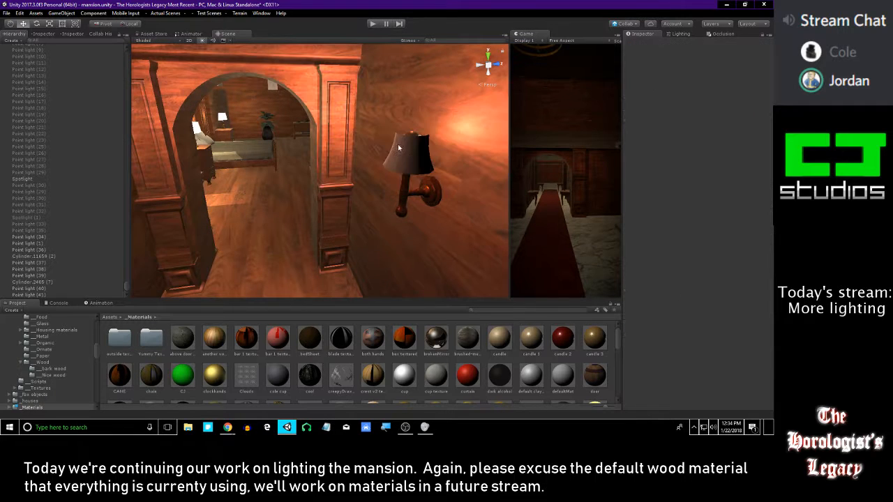
Duplicate the fabric shade Cylinder.10627, enlarge the copy to a scale of about 17.75 and set its Cast Shadows to On
{"action": "left_click", "coordinate": [408, 152]}
{"action": "key", "text": "ctrl+d"}
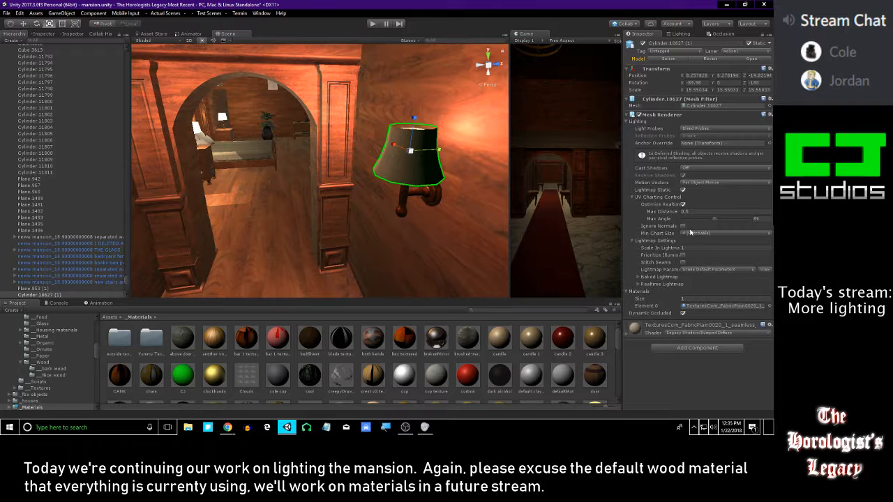
{"action": "left_click", "coordinate": [698, 186]}
{"action": "right_click_drag", "start_coordinate": [420, 177], "coordinate": [465, 145]}
{"action": "left_click_drag", "start_coordinate": [350, 151], "coordinate": [373, 159]}
{"action": "key", "text": "w"}
{"action": "left_click_drag", "start_coordinate": [354, 108], "coordinate": [288, 195]}
Undo the fabric shade duplicate and the red shade's deletion on the second sconce
{"action": "key", "text": "ctrl+z"}
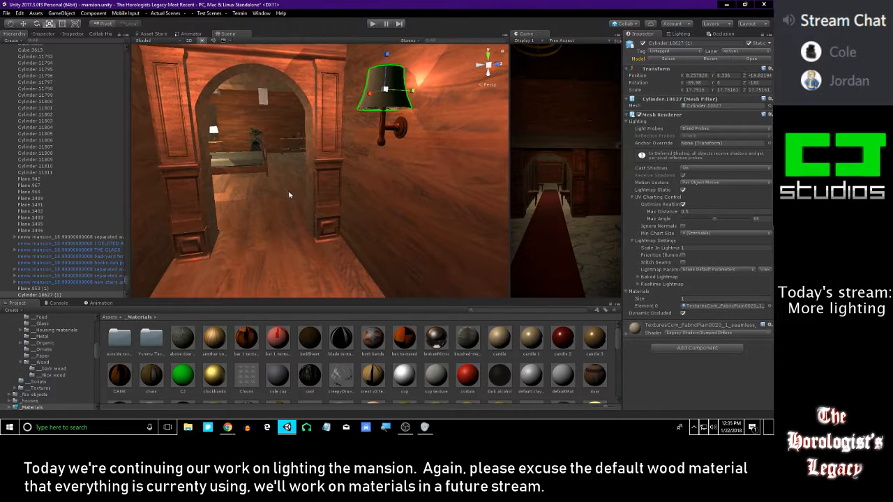
{"action": "key", "text": "ctrl+z"}
{"action": "key", "text": "ctrl+z"}
{"action": "key", "text": "ctrl+z"}
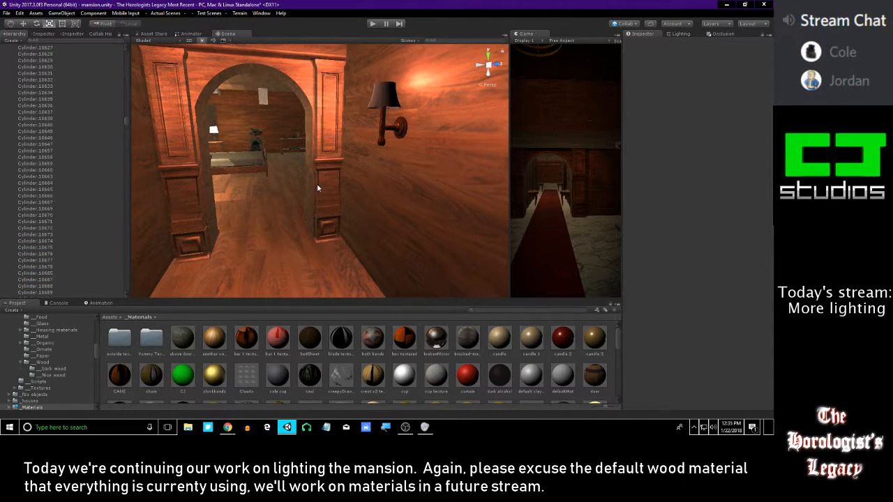
Try the curtain material on the second sconce's shade, followed by candle 2 on both sconce shades
{"action": "left_click_drag", "start_coordinate": [319, 187], "coordinate": [326, 165], "text": "alt"}
{"action": "scroll", "coordinate": [325, 165], "scroll_direction": "down", "scroll_amount": 4}
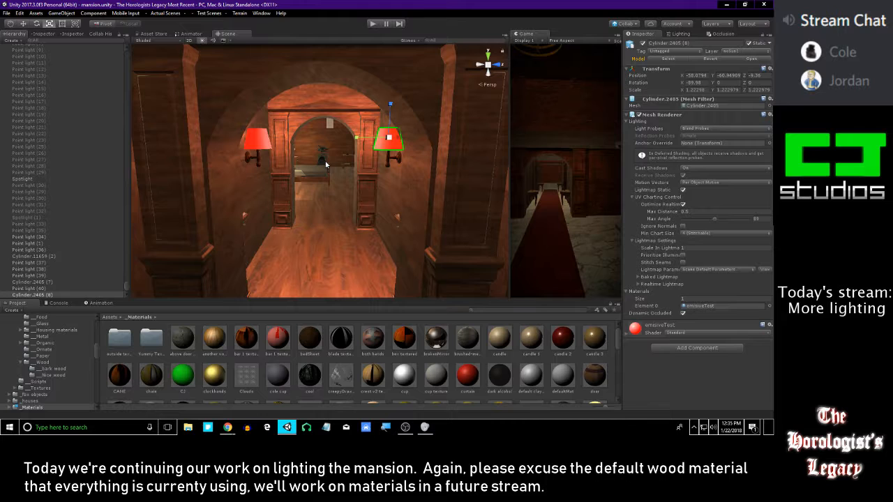
{"action": "scroll", "coordinate": [341, 202], "scroll_direction": "up", "scroll_amount": 5}
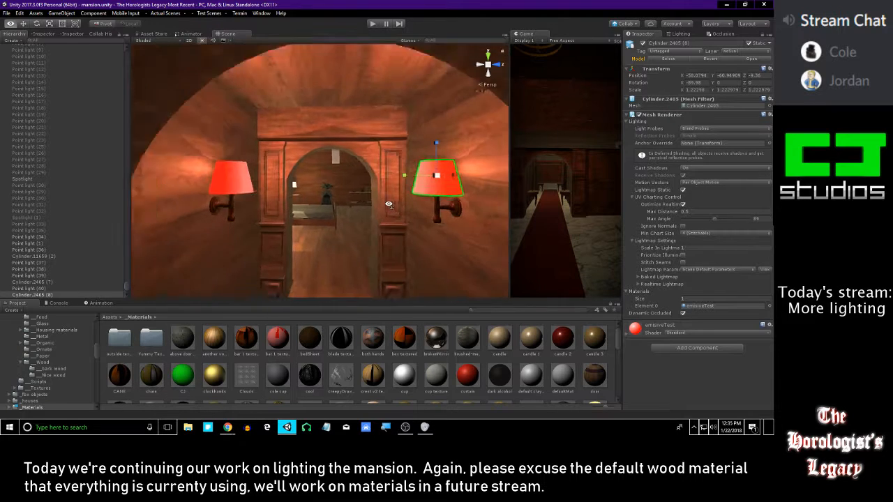
{"action": "left_click_drag", "start_coordinate": [468, 376], "coordinate": [441, 175]}
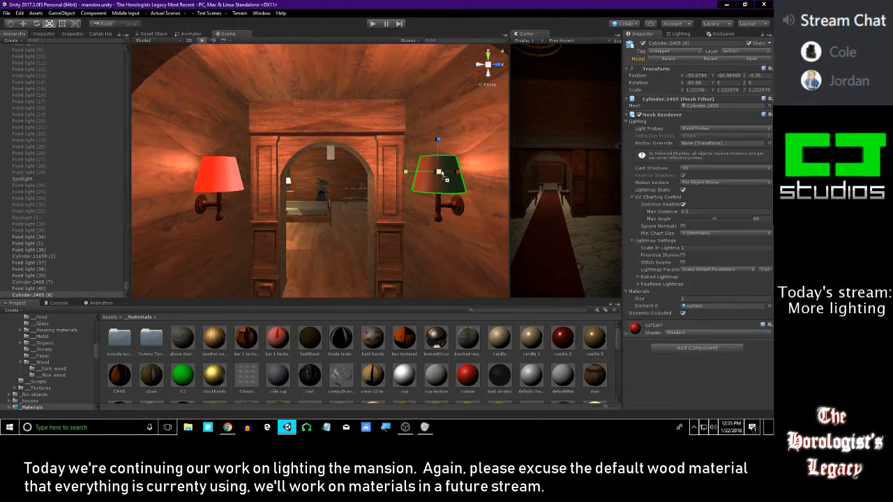
{"action": "left_click_drag", "start_coordinate": [446, 213], "coordinate": [440, 180]}
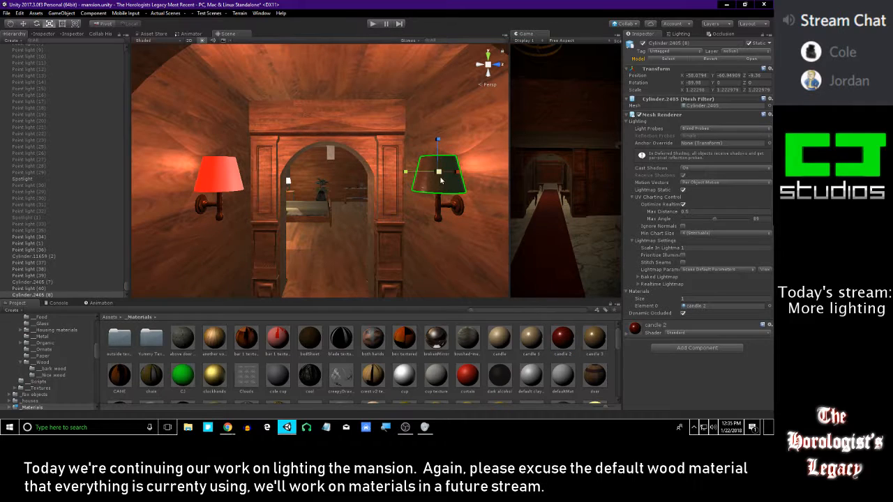
{"action": "left_click_drag", "start_coordinate": [558, 340], "coordinate": [227, 176]}
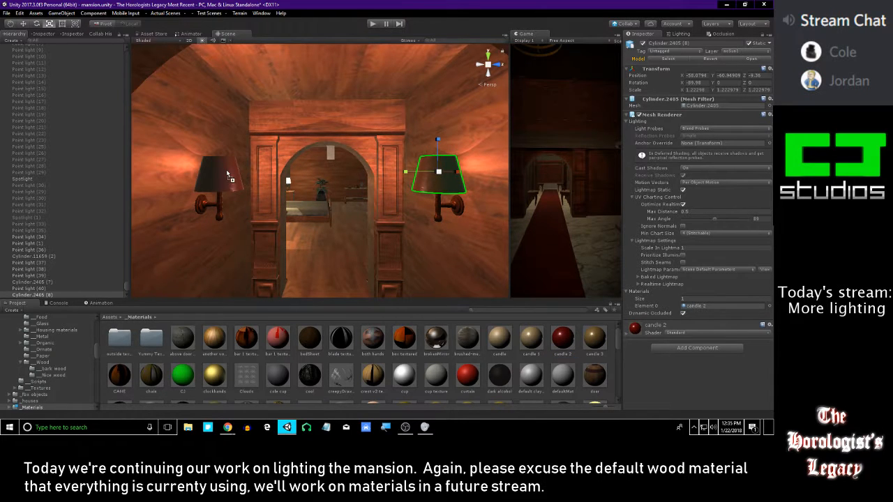
Apply the plain green material to both sconce shades after trying clockhands on one of them
{"action": "left_click", "coordinate": [493, 356]}
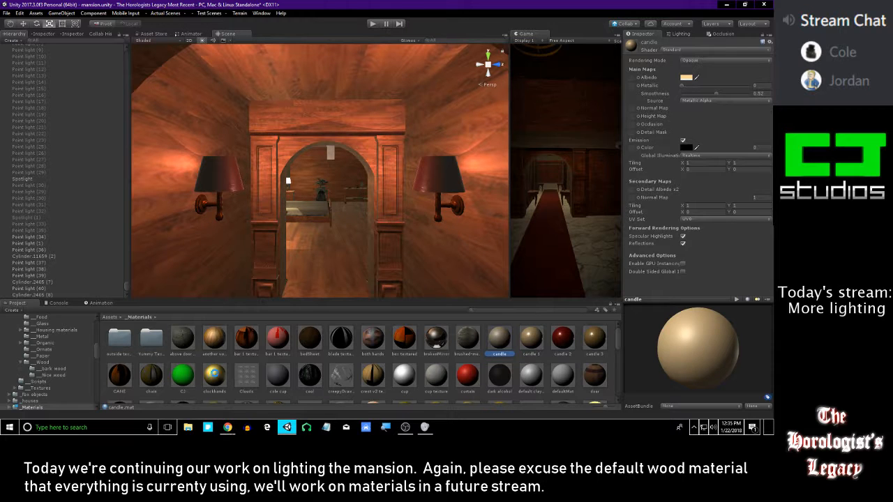
{"action": "left_click_drag", "start_coordinate": [183, 377], "coordinate": [221, 191]}
{"action": "left_click_drag", "start_coordinate": [218, 379], "coordinate": [205, 178]}
{"action": "left_click_drag", "start_coordinate": [183, 377], "coordinate": [446, 177]}
{"action": "scroll", "coordinate": [338, 202], "scroll_direction": "down", "scroll_amount": 3}
{"action": "middle_click_drag", "start_coordinate": [343, 276], "coordinate": [335, 215]}
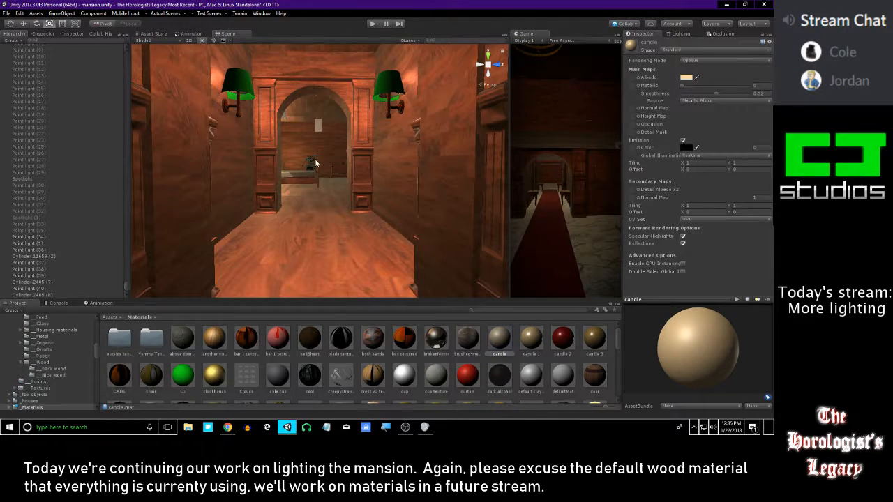
Examine the lighting in the green-shaded sconce hallway, the bedroom with its bedside lamps and the tall chandelier room
{"action": "right_click_drag", "start_coordinate": [321, 181], "coordinate": [528, 163]}
{"action": "right_click_drag", "start_coordinate": [360, 164], "coordinate": [307, 170]}
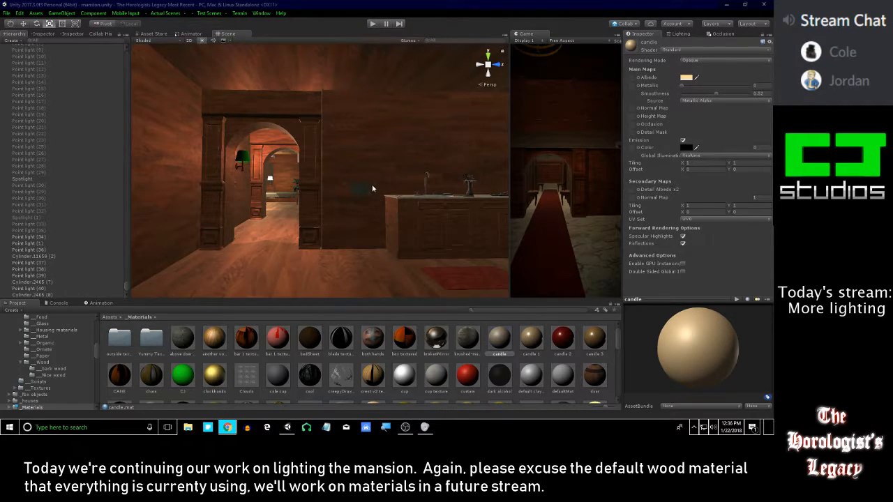
{"action": "right_click_drag", "start_coordinate": [363, 185], "coordinate": [307, 163]}
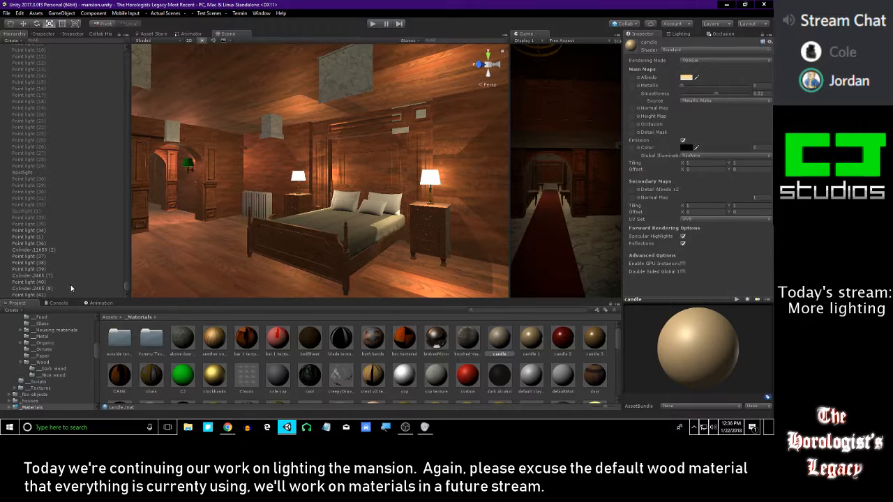
{"action": "left_click", "coordinate": [71, 286]}
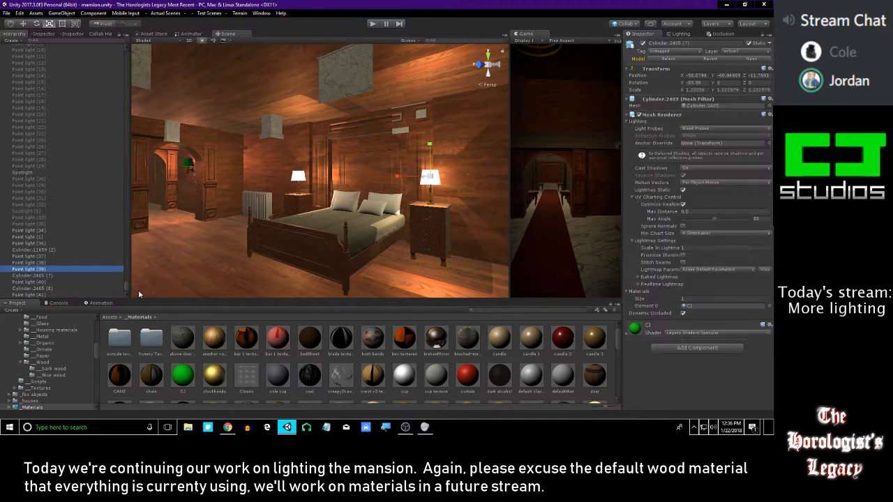
{"action": "key", "text": "Up"}
{"action": "right_click_drag", "start_coordinate": [156, 223], "coordinate": [216, 200]}
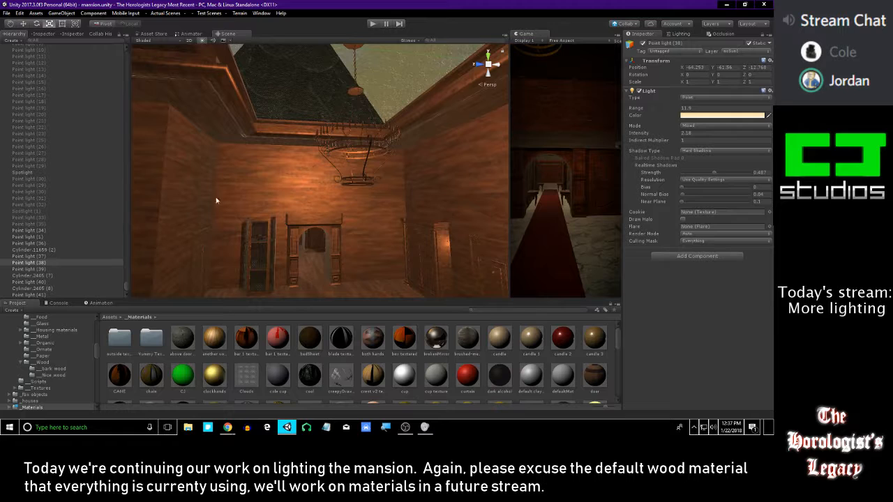
Duplicate the chandelier's Point light (1) and raise the copy to a Y position of about -60.68
{"action": "left_click", "coordinate": [53, 288]}
{"action": "key", "text": "Up"}
{"action": "key", "text": "Up"}
{"action": "key", "text": "Up"}
{"action": "key", "text": "Up"}
{"action": "key", "text": "Up"}
{"action": "key", "text": "Up"}
{"action": "key", "text": "Up"}
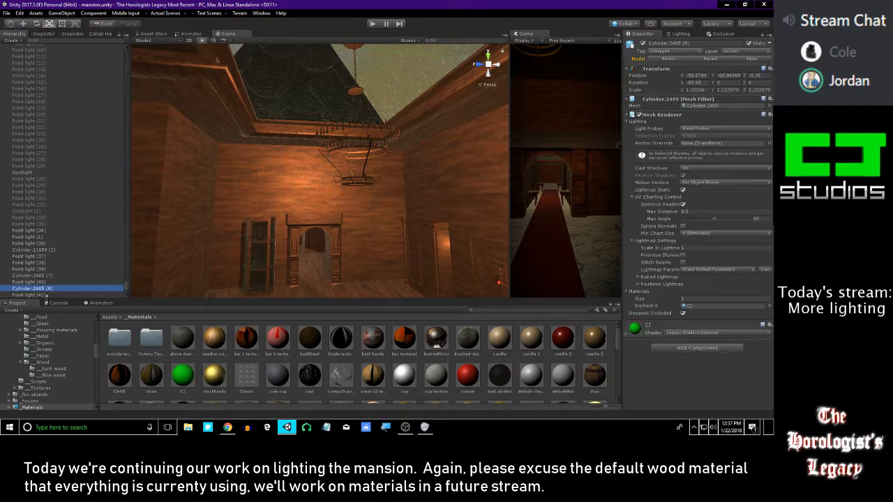
{"action": "key", "text": "Up"}
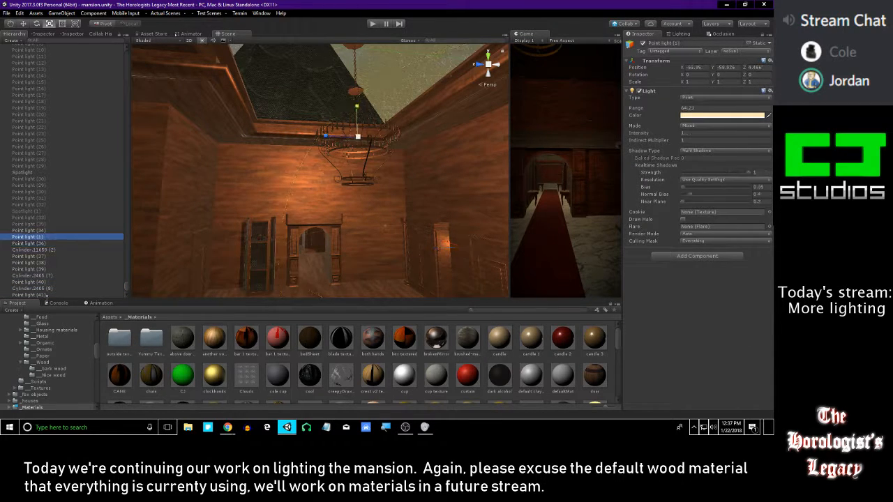
{"action": "right_click_drag", "start_coordinate": [224, 141], "coordinate": [392, 151]}
{"action": "key", "text": "w"}
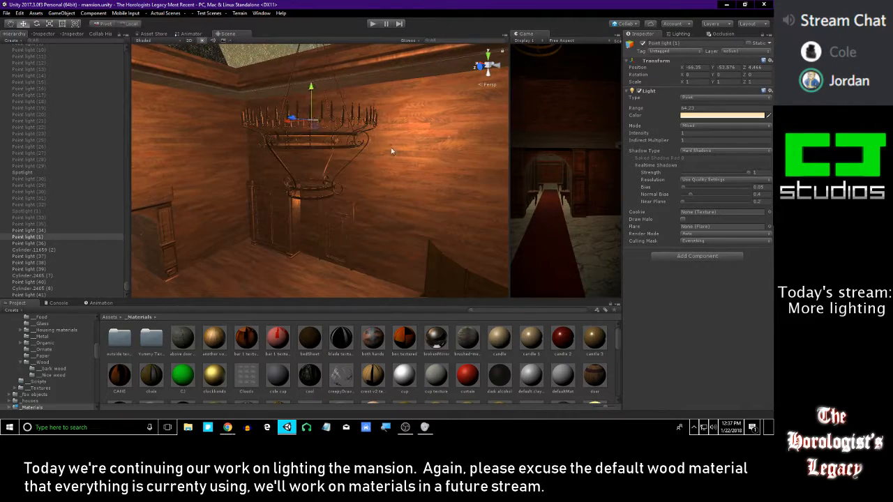
{"action": "key", "text": "ctrl+d"}
{"action": "left_click_drag", "start_coordinate": [311, 91], "coordinate": [341, 16]}
{"action": "right_click_drag", "start_coordinate": [337, 142], "coordinate": [307, 151]}
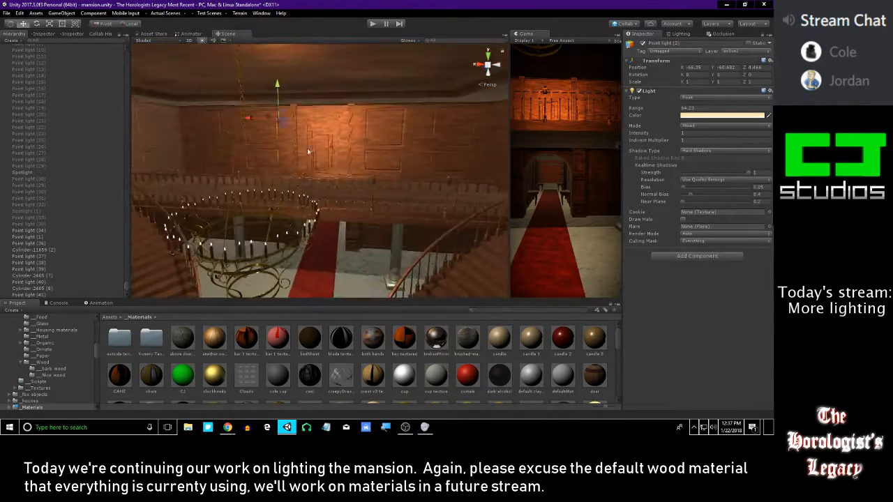
Move the duplicated point light along X to about -78.67, past the upper stair hall toward the easel room
{"action": "left_click_drag", "start_coordinate": [247, 119], "coordinate": [576, 154]}
{"action": "right_click_drag", "start_coordinate": [294, 126], "coordinate": [468, 133]}
{"action": "key", "text": "w"}
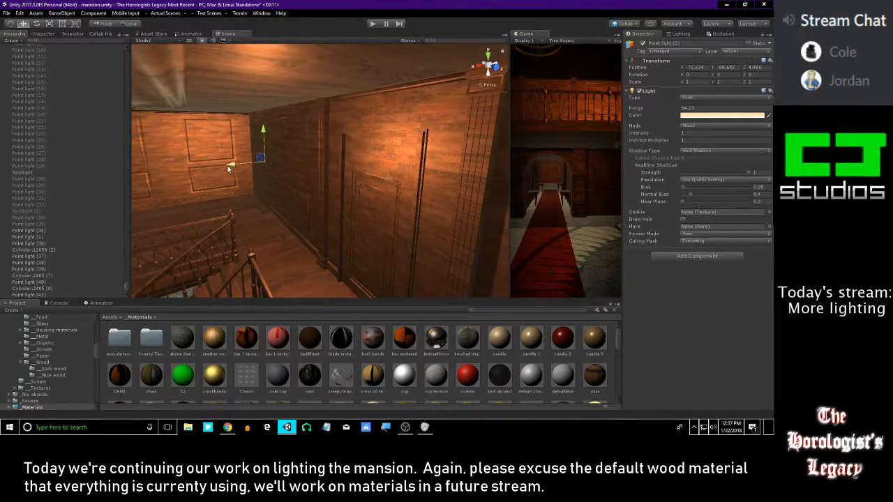
{"action": "left_click_drag", "start_coordinate": [227, 165], "coordinate": [434, 164]}
{"action": "key", "text": "w"}
Shrink the duplicated point light's range to suit the easel room
{"action": "mouse_move", "coordinate": [279, 129]}
{"action": "right_mouse_down"}
{"action": "mouse_move", "coordinate": [345, 120]}
{"action": "mouse_move", "coordinate": [268, 125]}
{"action": "right_mouse_up"}
{"action": "left_click_drag", "start_coordinate": [245, 133], "coordinate": [386, 131]}
{"action": "key", "text": "w"}
{"action": "mouse_move", "coordinate": [383, 130]}
{"action": "right_mouse_down"}
{"action": "mouse_move", "coordinate": [348, 111]}
{"action": "mouse_move", "coordinate": [397, 138]}
{"action": "right_mouse_up"}
{"action": "key", "text": "f"}
{"action": "key", "text": "w"}
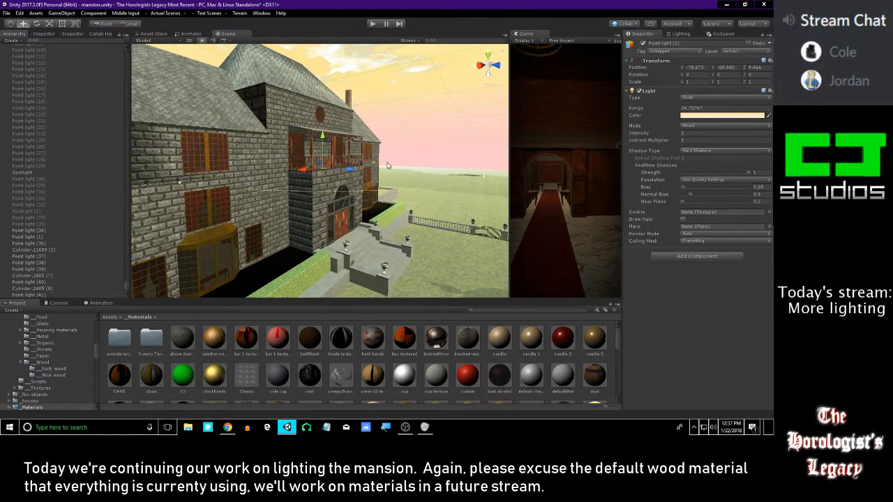
{"action": "key", "text": "w"}
{"action": "right_click_drag", "start_coordinate": [352, 97], "coordinate": [440, 196]}
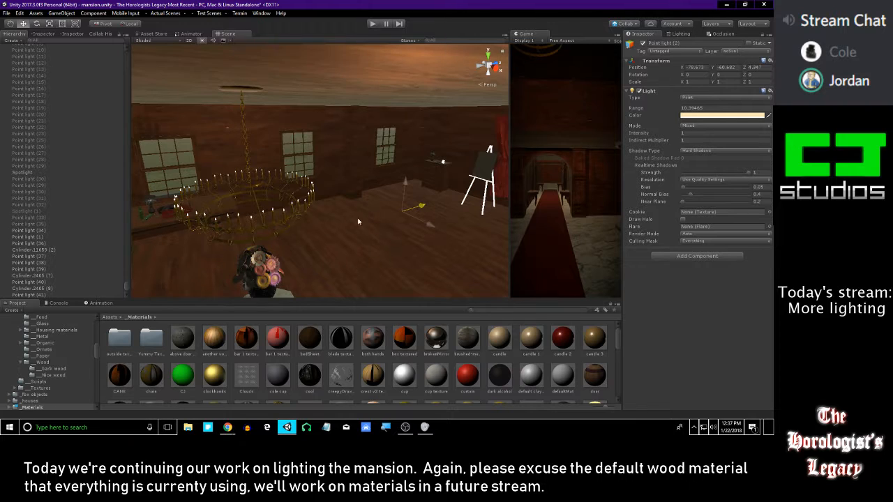
Center the duplicated light inside the easel room's gold chandelier, at about X -79.62 and Z 3.35
{"action": "left_click_drag", "start_coordinate": [417, 208], "coordinate": [282, 203]}
{"action": "key", "text": "f"}
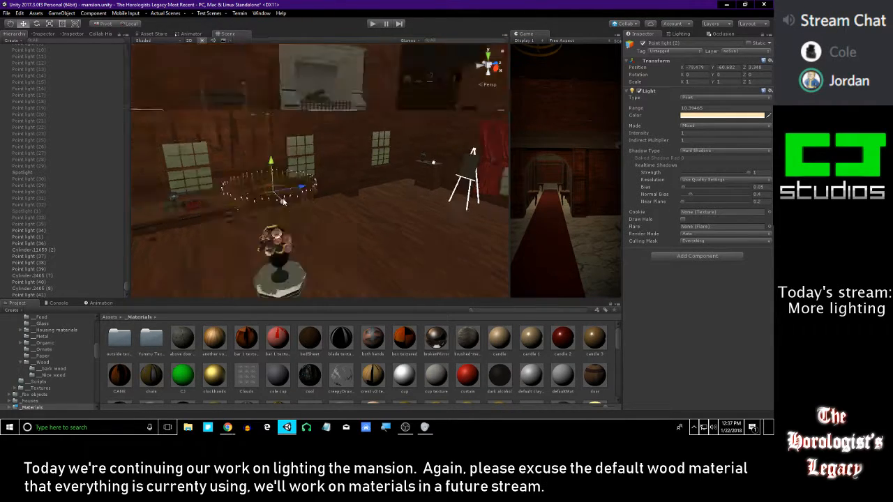
{"action": "right_click_drag", "start_coordinate": [314, 139], "coordinate": [303, 197], "text": "alt"}
{"action": "left_click_drag", "start_coordinate": [303, 197], "coordinate": [270, 186], "text": "alt"}
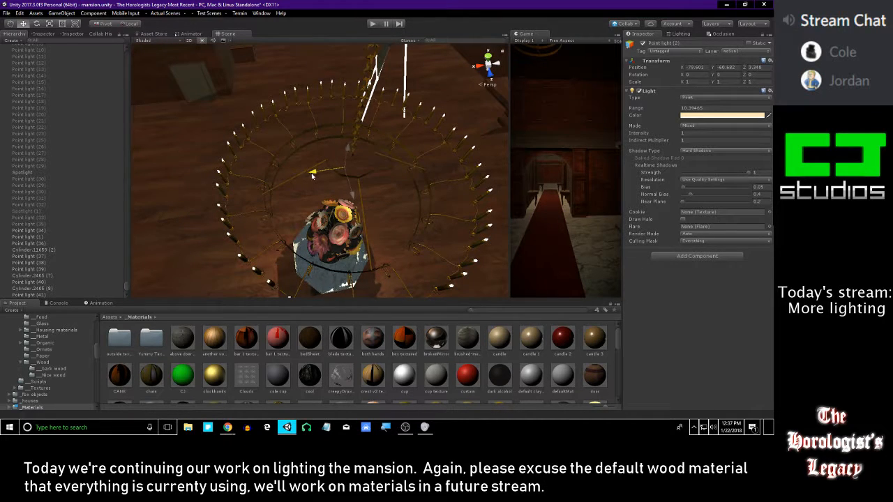
{"action": "left_click_drag", "start_coordinate": [314, 175], "coordinate": [327, 438], "text": "alt"}
{"action": "right_click_drag", "start_coordinate": [342, 157], "coordinate": [293, 60], "text": "alt"}
{"action": "left_click_drag", "start_coordinate": [300, 167], "coordinate": [386, 143], "text": "alt"}
{"action": "right_click_drag", "start_coordinate": [387, 143], "coordinate": [328, 306], "text": "alt"}
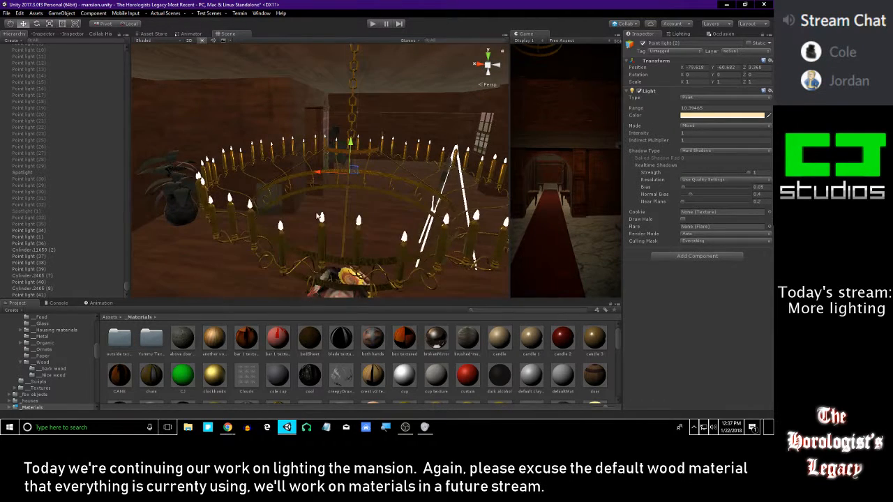
Select the easel room chandelier's candles, flames and candle holders together
{"action": "left_click", "coordinate": [280, 231]}
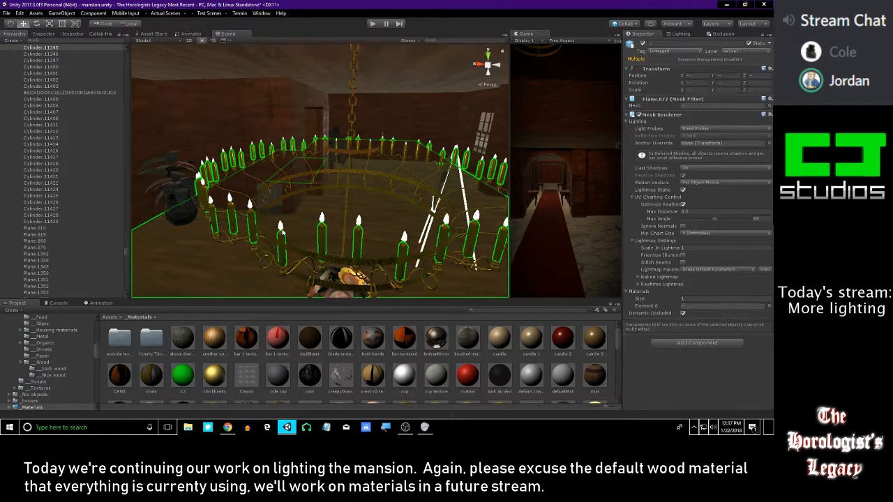
{"action": "left_click", "coordinate": [281, 231], "text": "shift"}
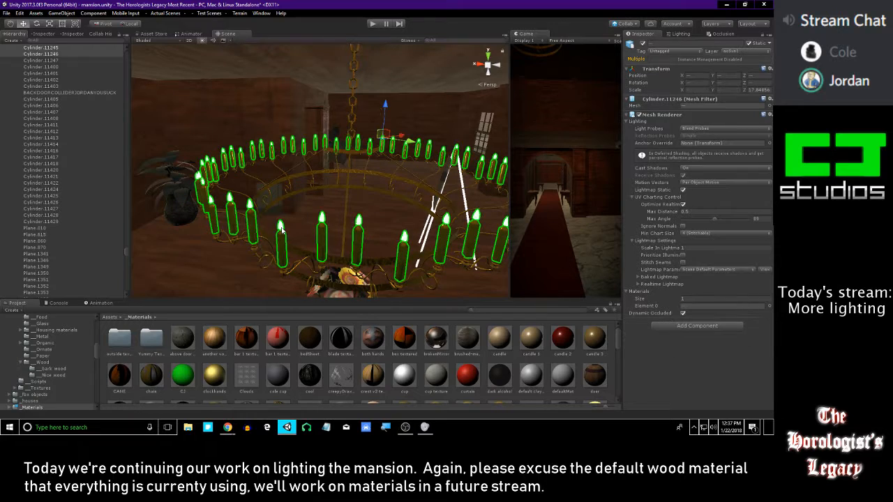
{"action": "left_click", "coordinate": [292, 273], "text": "shift"}
{"action": "left_click", "coordinate": [283, 273], "text": "shift"}
{"action": "right_click_drag", "start_coordinate": [282, 273], "coordinate": [279, 236]}
{"action": "key", "text": "w"}
Add the chandelier's metal rings, scrolled arms, hanging chain and ceiling plate to the selection
{"action": "left_click", "coordinate": [303, 172], "text": "shift"}
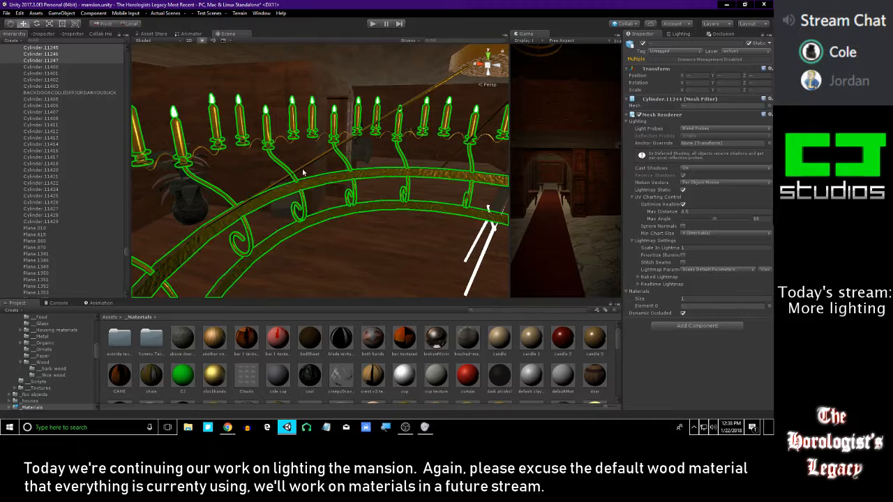
{"action": "right_click_drag", "start_coordinate": [300, 171], "coordinate": [311, 70]}
{"action": "left_click", "coordinate": [305, 165], "text": "shift"}
{"action": "scroll", "coordinate": [335, 180], "scroll_direction": "down", "scroll_amount": 5}
{"action": "key", "text": "w"}
{"action": "left_click", "coordinate": [271, 142], "text": "shift"}
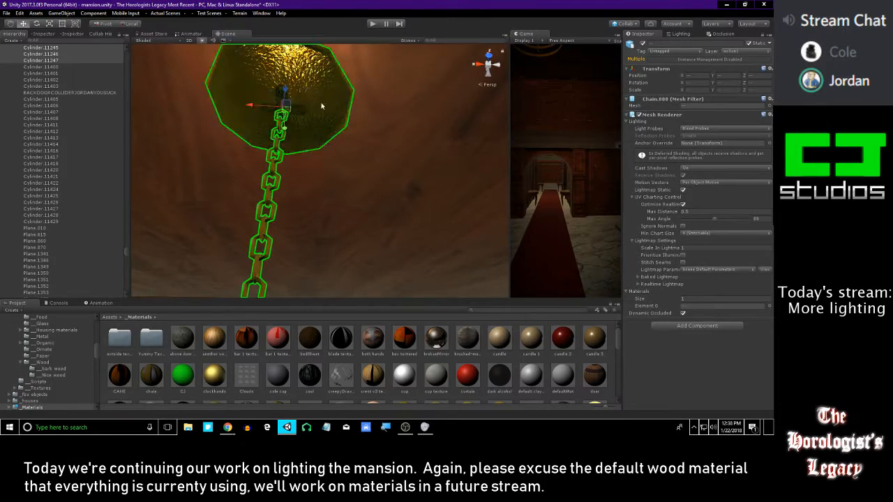
{"action": "right_click_drag", "start_coordinate": [322, 106], "coordinate": [289, 225]}
{"action": "scroll", "coordinate": [288, 226], "scroll_direction": "down", "scroll_amount": 5}
{"action": "left_click_drag", "start_coordinate": [289, 226], "coordinate": [295, 194], "text": "alt"}
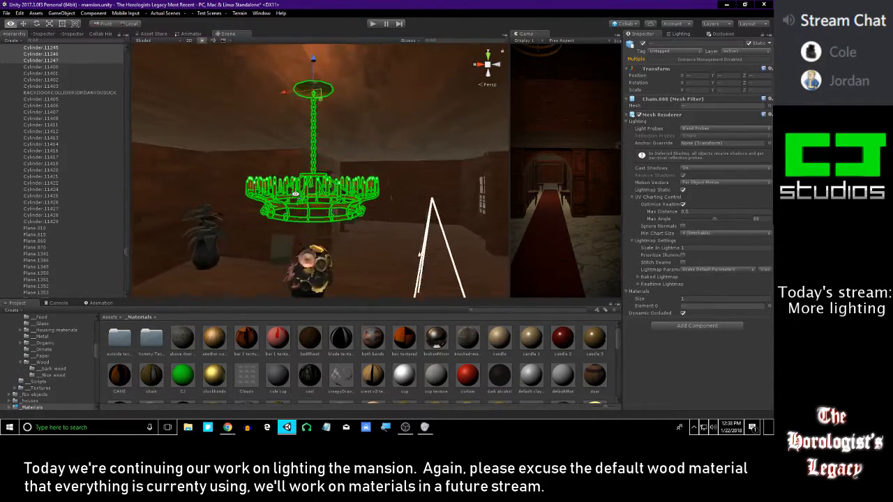
{"action": "scroll", "coordinate": [295, 194], "scroll_direction": "up", "scroll_amount": 2}
{"action": "left_click_drag", "start_coordinate": [280, 72], "coordinate": [361, 92]}
{"action": "right_click_drag", "start_coordinate": [350, 172], "coordinate": [331, 181]}
{"action": "key", "text": "w"}
{"action": "key", "text": "s"}
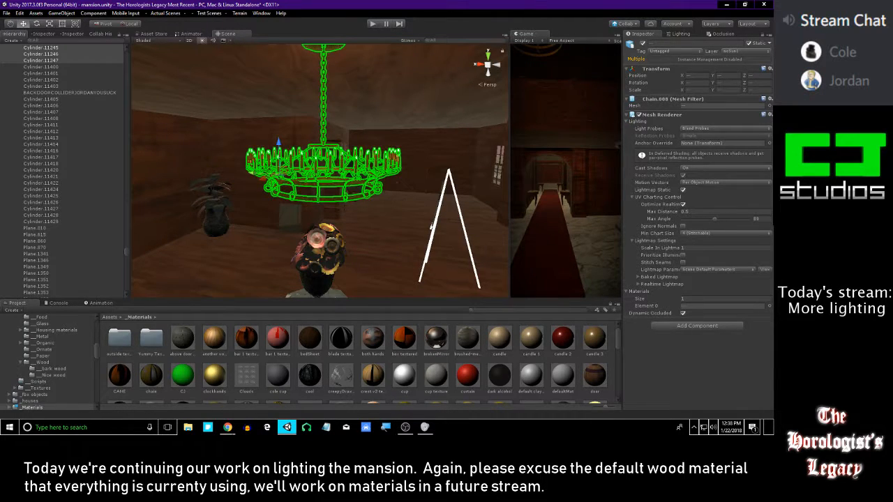
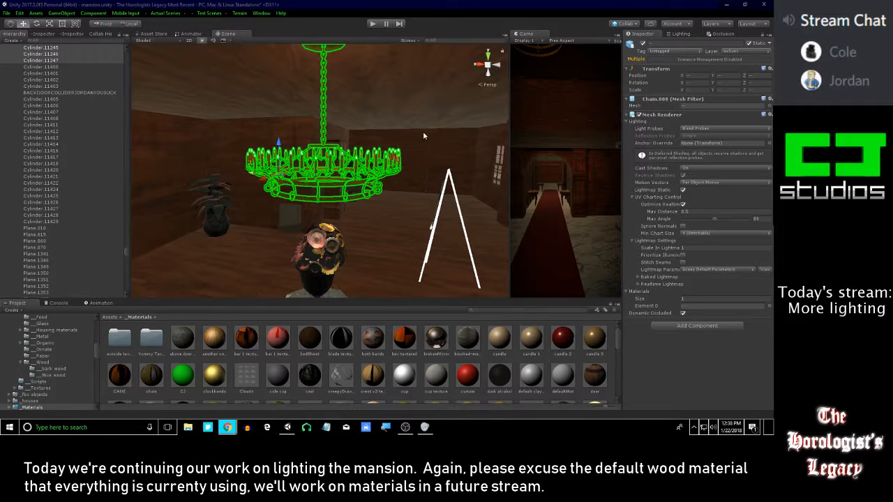
Turn off shadow casting for the selected chandelier meshes
{"action": "right_click_drag", "start_coordinate": [413, 132], "coordinate": [468, 143]}
{"action": "left_click", "coordinate": [697, 178]}
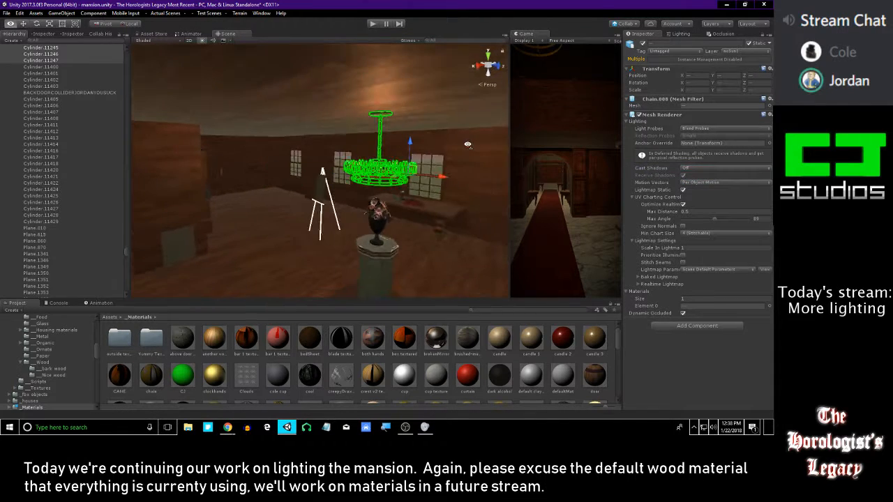
Select the chandelier's Point light (2) and examine its color setting and its effect on the room
{"action": "scroll", "coordinate": [97, 207], "scroll_direction": "down", "scroll_amount": 5}
{"action": "left_click_drag", "start_coordinate": [125, 255], "coordinate": [124, 300]}
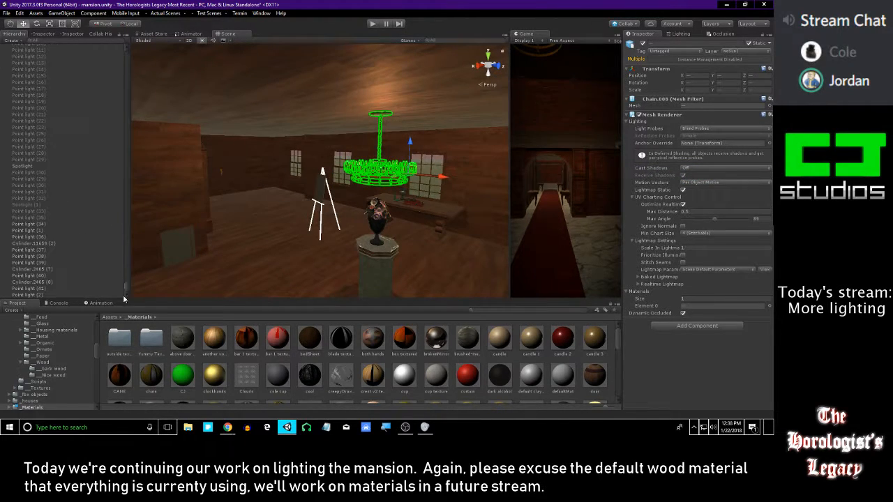
{"action": "double_click", "coordinate": [43, 296]}
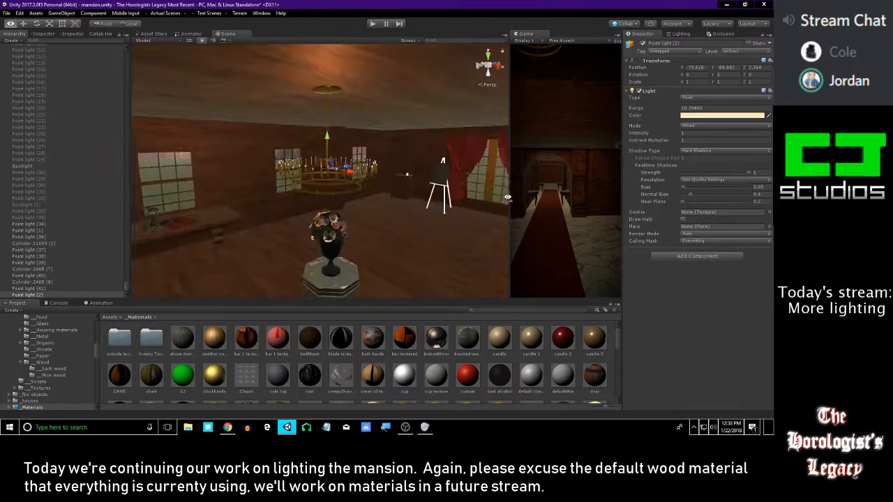
{"action": "left_click_drag", "start_coordinate": [378, 181], "coordinate": [421, 179], "text": "alt"}
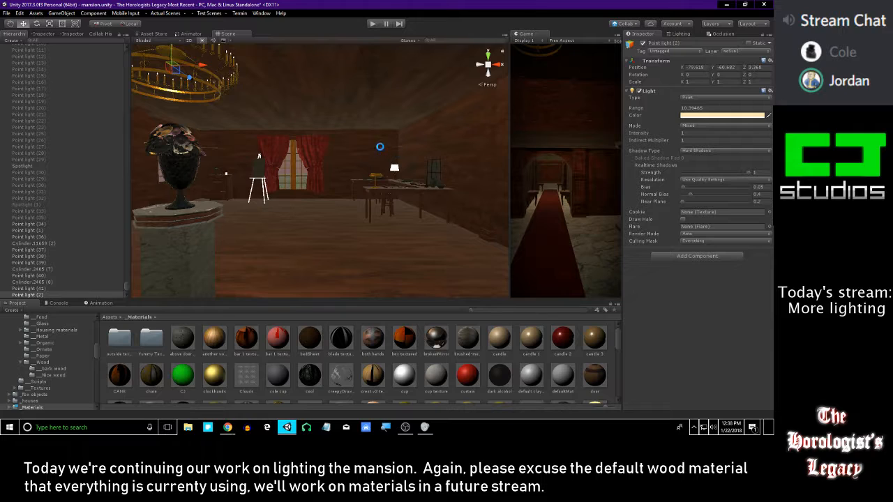
{"action": "left_click_drag", "start_coordinate": [391, 153], "coordinate": [226, 134], "text": "alt"}
{"action": "left_click", "coordinate": [699, 116]}
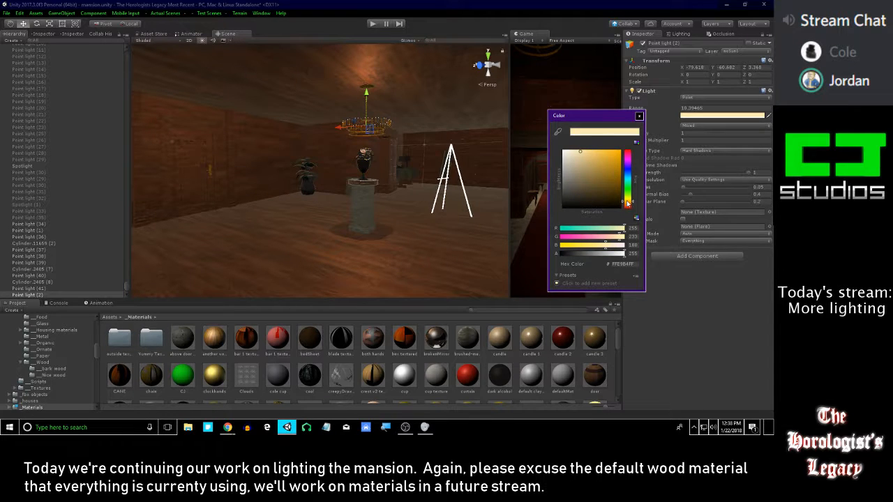
{"action": "left_click", "coordinate": [638, 116]}
Increase the range of the chandelier's Point light (2) to about 20.39 and check the light's reach around the room
{"action": "mouse_move", "coordinate": [366, 151]}
{"action": "right_mouse_down"}
{"action": "mouse_move", "coordinate": [311, 149]}
{"action": "mouse_move", "coordinate": [500, 142]}
{"action": "mouse_move", "coordinate": [362, 137]}
{"action": "right_mouse_up"}
{"action": "key", "text": "s"}
{"action": "key", "text": "w"}
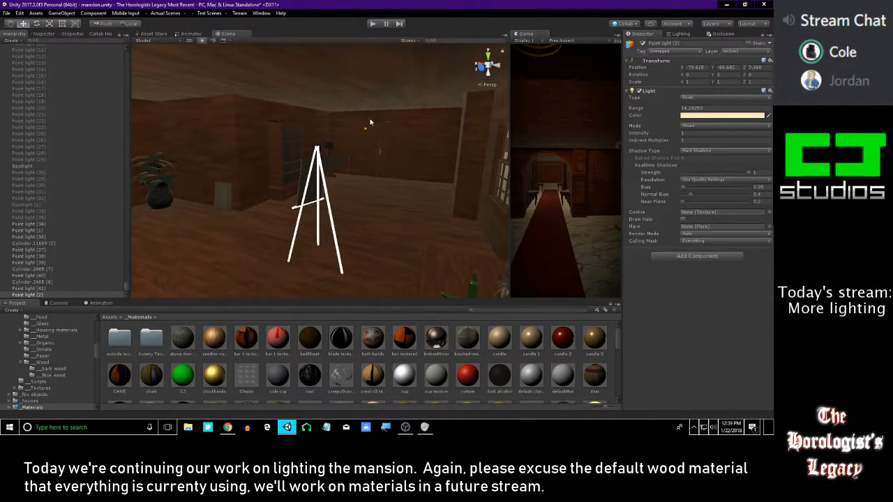
{"action": "key", "text": "s"}
{"action": "right_click_drag", "start_coordinate": [404, 115], "coordinate": [357, 131]}
{"action": "key", "text": "w"}
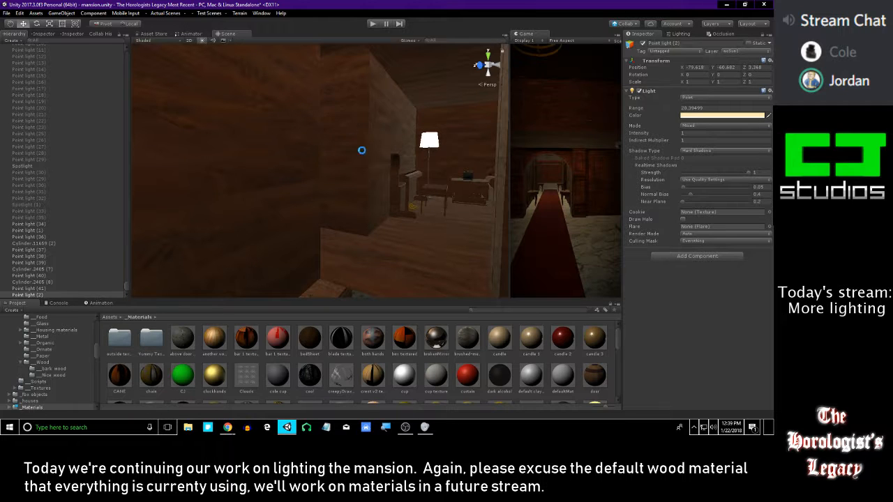
{"action": "right_click_drag", "start_coordinate": [355, 145], "coordinate": [428, 163]}
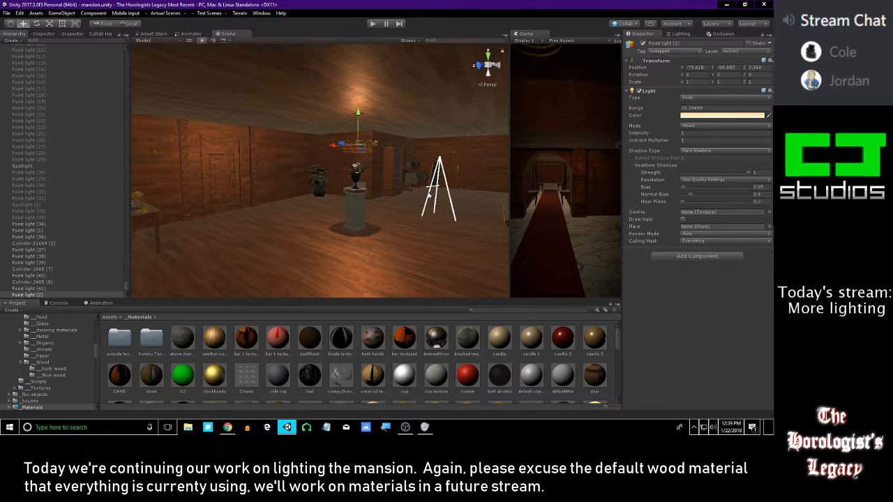
{"action": "right_click_drag", "start_coordinate": [434, 199], "coordinate": [498, 136]}
{"action": "right_click_drag", "start_coordinate": [418, 150], "coordinate": [270, 189]}
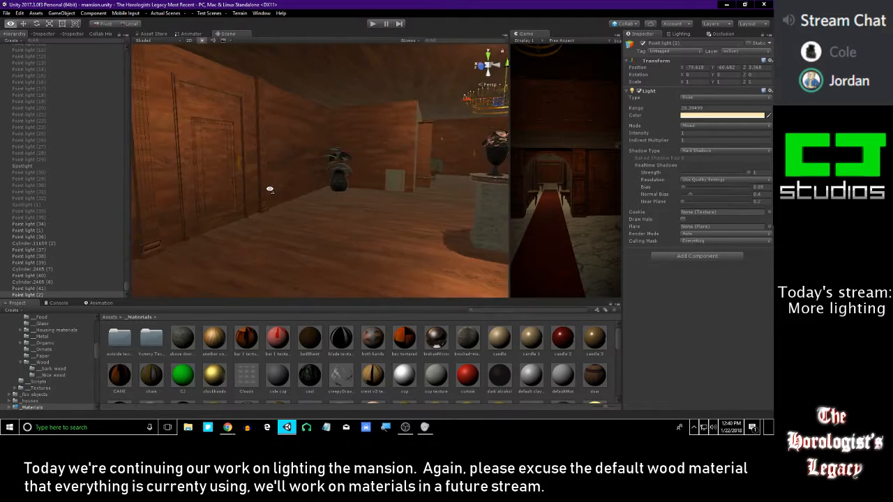
{"action": "right_click_drag", "start_coordinate": [270, 189], "coordinate": [345, 168]}
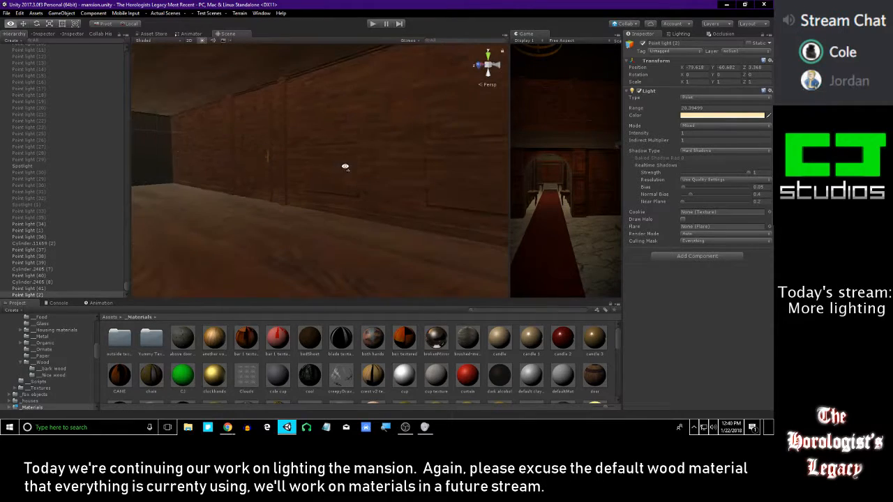
Find Point light (32) inside the red wall lampshade and select it together with that lampshade
{"action": "mouse_move", "coordinate": [272, 167]}
{"action": "right_mouse_down"}
{"action": "mouse_move", "coordinate": [296, 176]}
{"action": "mouse_move", "coordinate": [379, 168]}
{"action": "mouse_move", "coordinate": [266, 144]}
{"action": "mouse_move", "coordinate": [293, 155]}
{"action": "right_mouse_up"}
{"action": "left_click", "coordinate": [354, 157]}
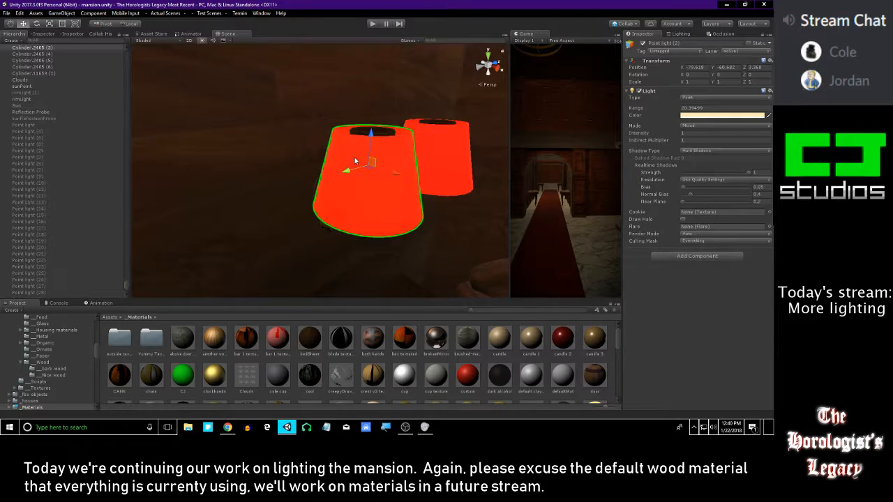
{"action": "scroll", "coordinate": [67, 224], "scroll_direction": "down", "scroll_amount": 5}
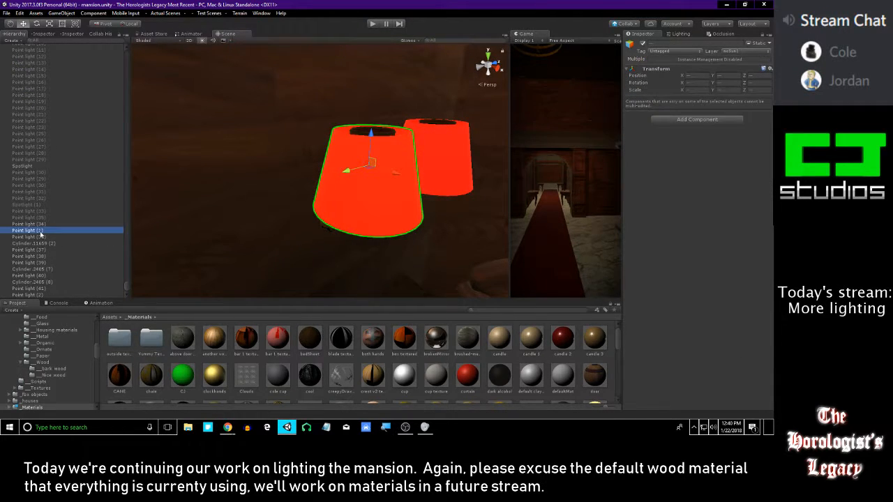
{"action": "key", "text": "ctrl+z"}
{"action": "right_click_drag", "start_coordinate": [430, 219], "coordinate": [282, 201]}
{"action": "left_click", "coordinate": [69, 273]}
{"action": "scroll", "coordinate": [56, 265], "scroll_direction": "down", "scroll_amount": 5}
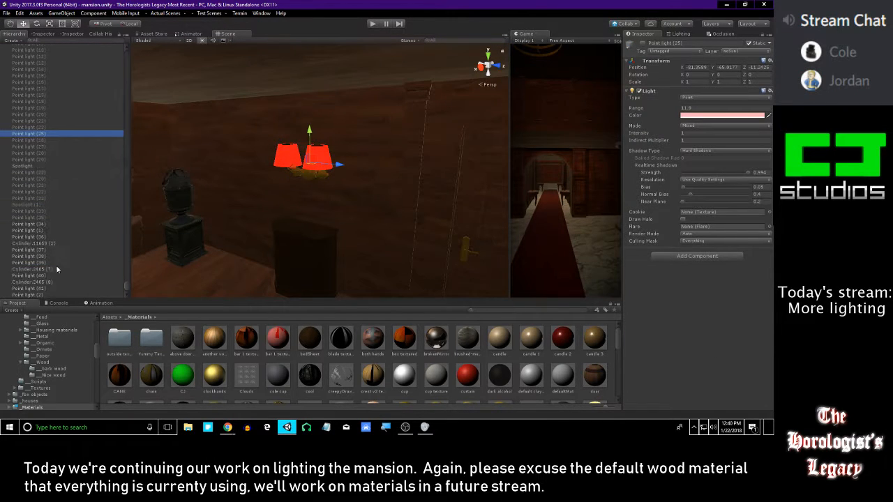
{"action": "key", "text": "Up"}
{"action": "key", "text": "Up"}
{"action": "key", "text": "Up"}
{"action": "key", "text": "Up"}
{"action": "key", "text": "Up"}
{"action": "key", "text": "Up"}
{"action": "key", "text": "Up"}
{"action": "key", "text": "Up"}
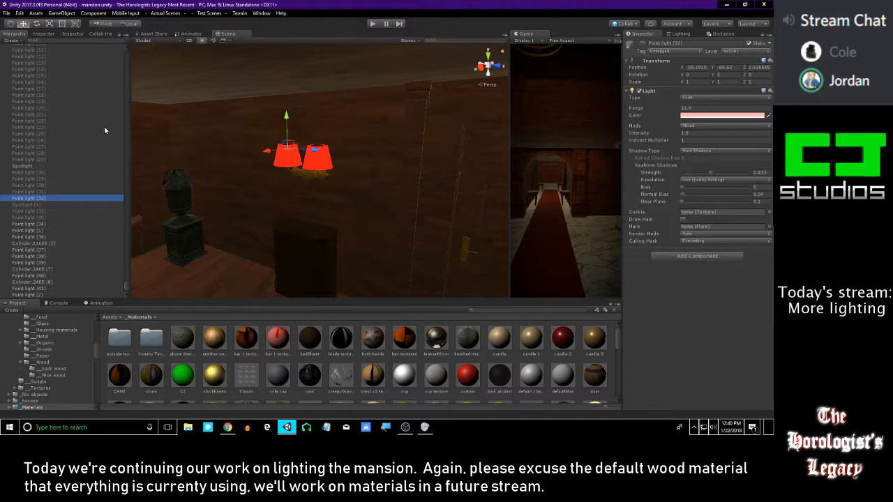
{"action": "left_click", "coordinate": [284, 162], "text": "shift"}
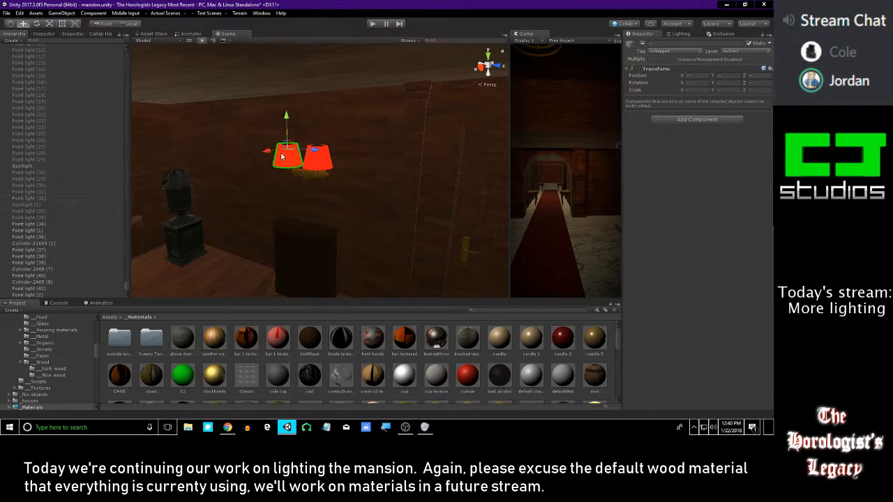
Activate a copy of the red lampshade and its point light, and place both at the lamp on the cloth-covered table
{"action": "left_click_drag", "start_coordinate": [461, 113], "coordinate": [488, 110]}
{"action": "right_click_drag", "start_coordinate": [300, 127], "coordinate": [293, 150]}
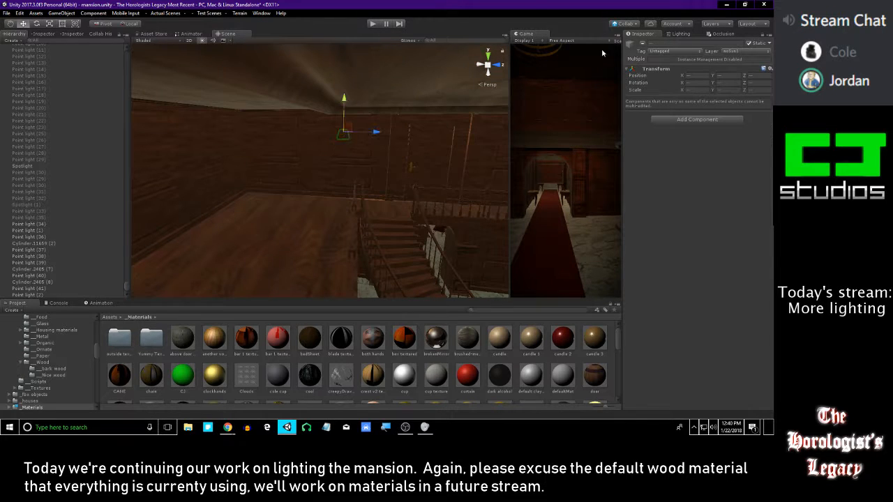
{"action": "left_click", "coordinate": [643, 43]}
{"action": "right_click_drag", "start_coordinate": [332, 144], "coordinate": [265, 119]}
{"action": "left_click_drag", "start_coordinate": [268, 110], "coordinate": [363, 131]}
{"action": "right_click_drag", "start_coordinate": [414, 127], "coordinate": [270, 145]}
{"action": "left_click_drag", "start_coordinate": [309, 140], "coordinate": [434, 178]}
{"action": "right_click_drag", "start_coordinate": [433, 188], "coordinate": [377, 244]}
Delete the copied red lampshade at the table lamp
{"action": "left_click", "coordinate": [347, 242]}
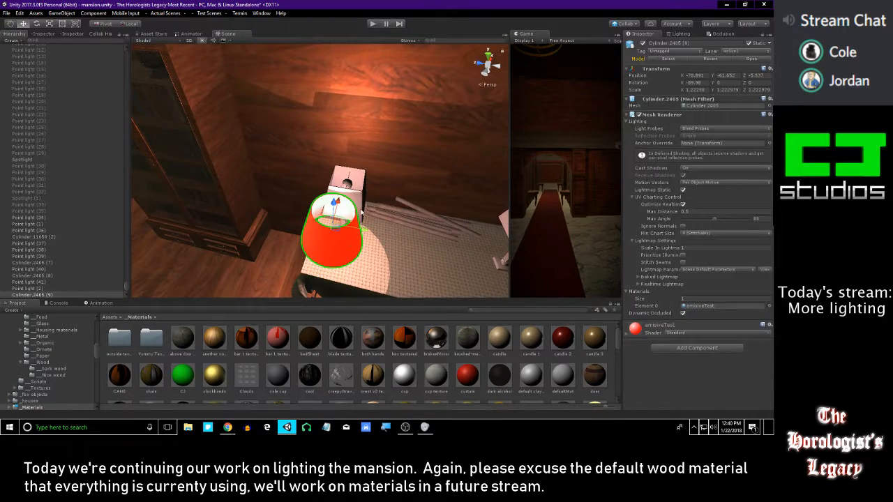
{"action": "key", "text": "Delete"}
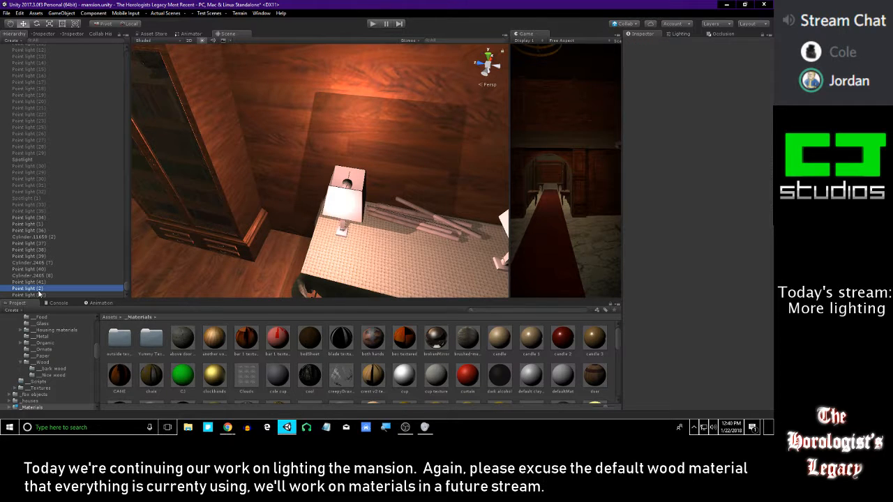
Center Point light (42) inside the table lamp's square shade, at about X -78.571 and Z -5.596
{"action": "right_click_drag", "start_coordinate": [391, 190], "coordinate": [272, 209]}
{"action": "left_click_drag", "start_coordinate": [272, 209], "coordinate": [346, 186]}
{"action": "key", "text": "f"}
{"action": "scroll", "coordinate": [295, 179], "scroll_direction": "up", "scroll_amount": 10}
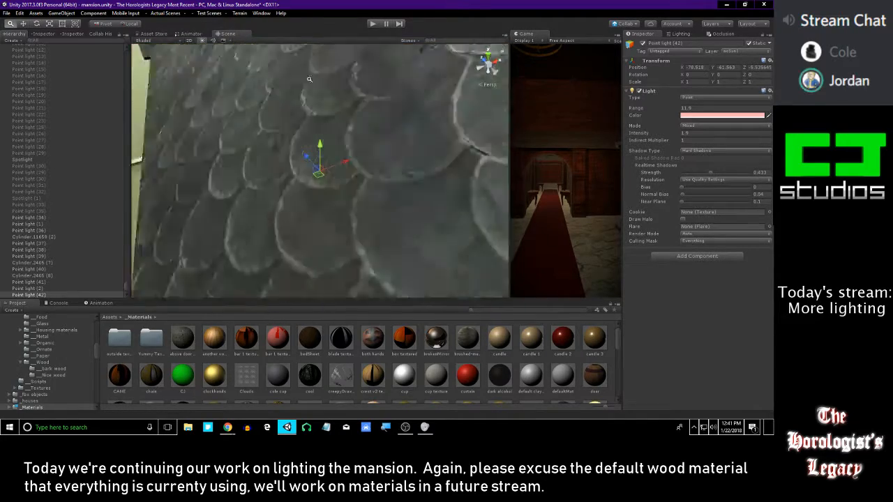
{"action": "right_click_drag", "start_coordinate": [295, 179], "coordinate": [313, 180], "text": "alt"}
{"action": "left_click_drag", "start_coordinate": [314, 180], "coordinate": [345, 225], "text": "alt"}
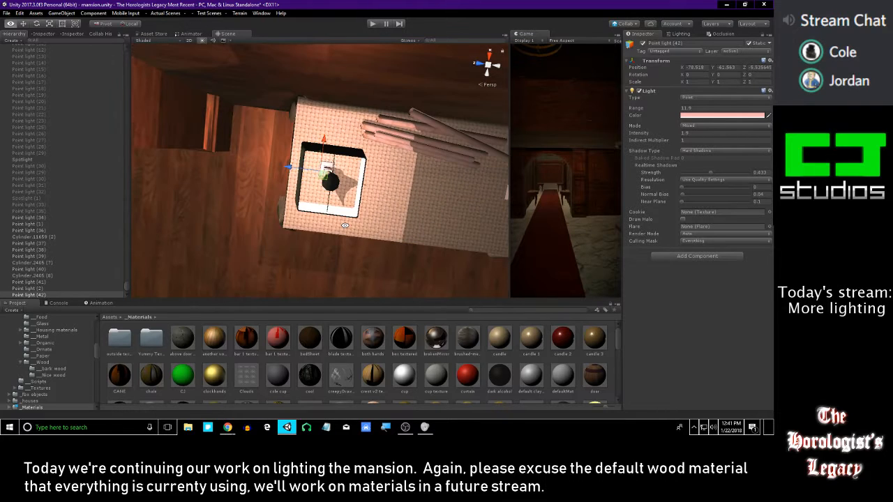
{"action": "left_click_drag", "start_coordinate": [298, 179], "coordinate": [297, 168], "text": "alt"}
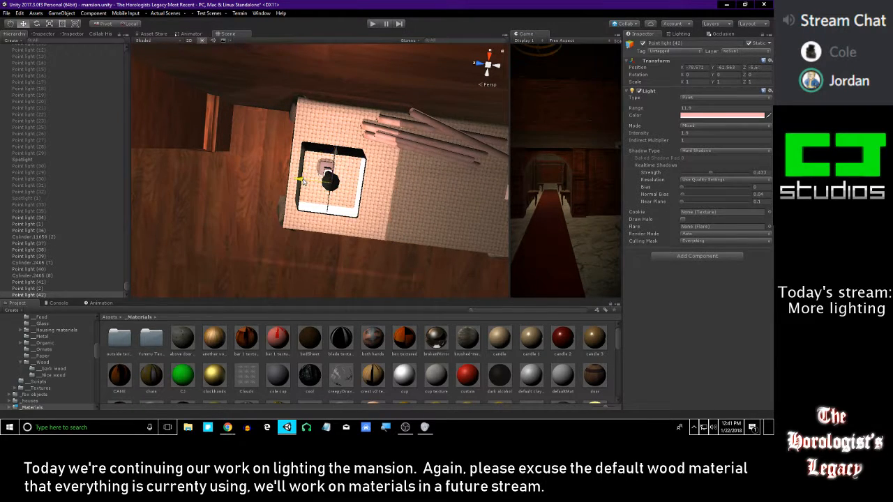
{"action": "left_click_drag", "start_coordinate": [309, 185], "coordinate": [324, 157], "text": "alt"}
{"action": "right_click_drag", "start_coordinate": [323, 158], "coordinate": [222, 168], "text": "alt"}
{"action": "left_click_drag", "start_coordinate": [221, 168], "coordinate": [322, 147], "text": "alt"}
{"action": "left_click_drag", "start_coordinate": [313, 205], "coordinate": [502, 213], "text": "alt"}
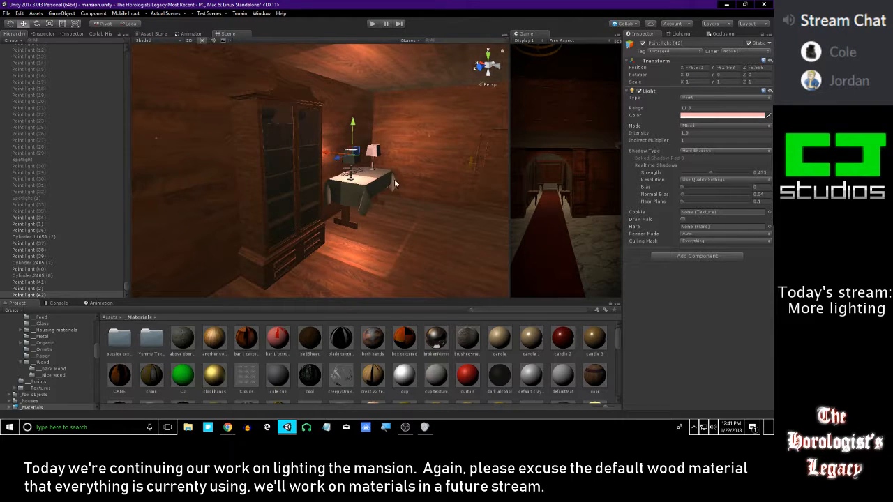
Duplicate the table lamp's point light and center the copy in the second lamp's shade, at about Z -7.133
{"action": "key", "text": "f"}
{"action": "left_click_drag", "start_coordinate": [484, 173], "coordinate": [438, 180], "text": "alt"}
{"action": "key", "text": "ctrl+d"}
{"action": "left_click_drag", "start_coordinate": [265, 146], "coordinate": [411, 148]}
{"action": "key", "text": "f"}
{"action": "right_click_drag", "start_coordinate": [421, 132], "coordinate": [420, 161]}
{"action": "key", "text": "e"}
{"action": "left_click_drag", "start_coordinate": [301, 245], "coordinate": [277, 244]}
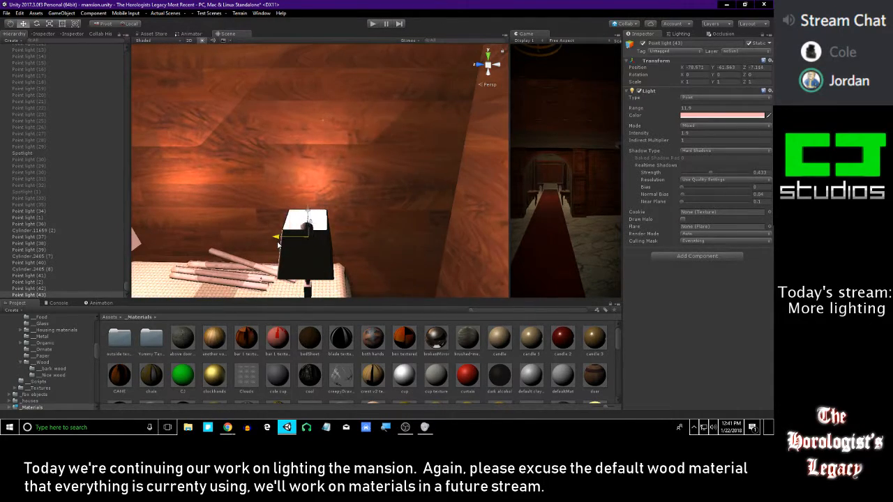
{"action": "key", "text": "s"}
{"action": "right_click_drag", "start_coordinate": [304, 250], "coordinate": [438, 192]}
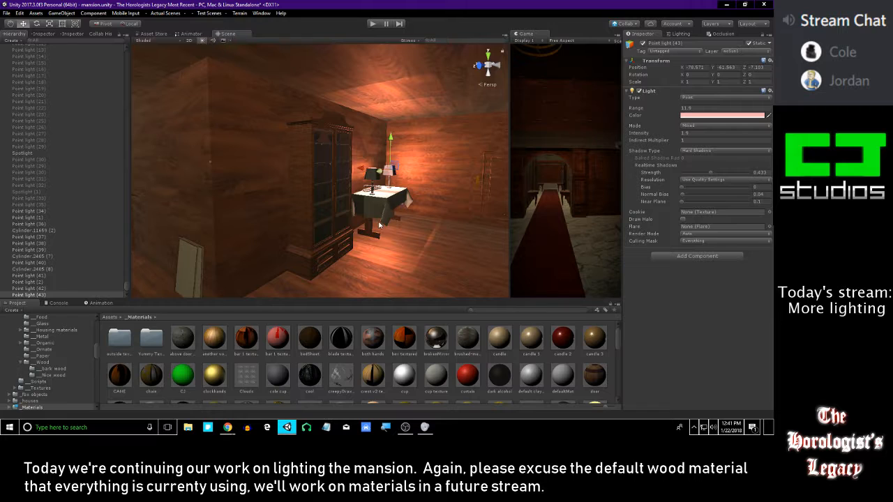
Select Point light (42) together with Point light (43) and check how the two table lamps light the room
{"action": "right_click_drag", "start_coordinate": [424, 209], "coordinate": [229, 175]}
{"action": "right_click_drag", "start_coordinate": [334, 201], "coordinate": [380, 185]}
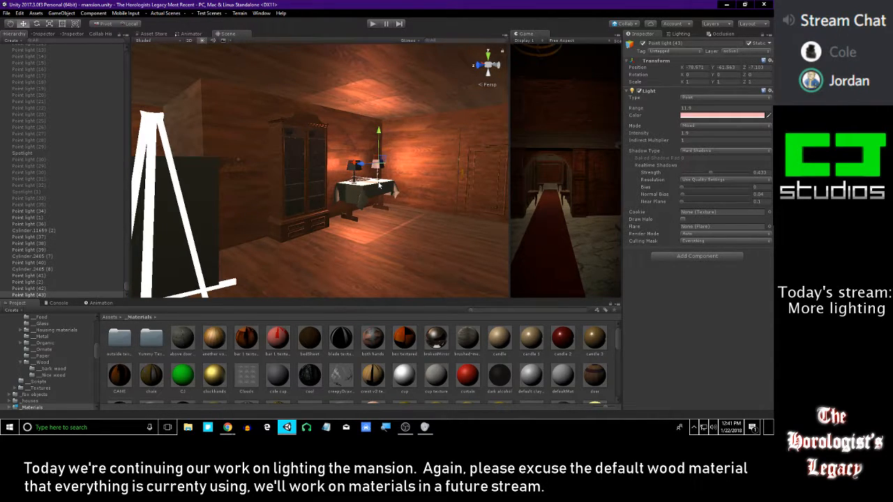
{"action": "right_click_drag", "start_coordinate": [337, 161], "coordinate": [284, 170]}
{"action": "left_click", "coordinate": [45, 290], "text": "ctrl"}
{"action": "right_click_drag", "start_coordinate": [335, 173], "coordinate": [401, 145]}
{"action": "right_click_drag", "start_coordinate": [459, 169], "coordinate": [343, 188]}
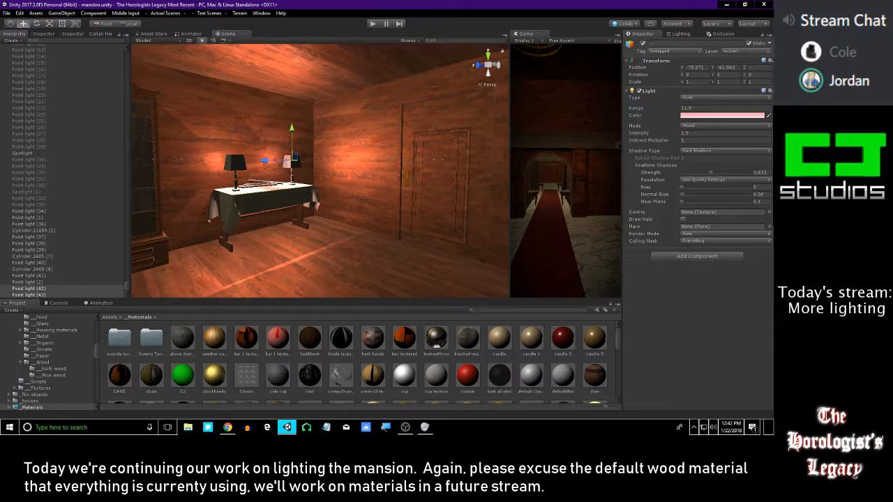
Examine the mansion's exterior and wooden balcony, and return inside to the chandelier room
{"action": "key", "text": "alt+Tab"}
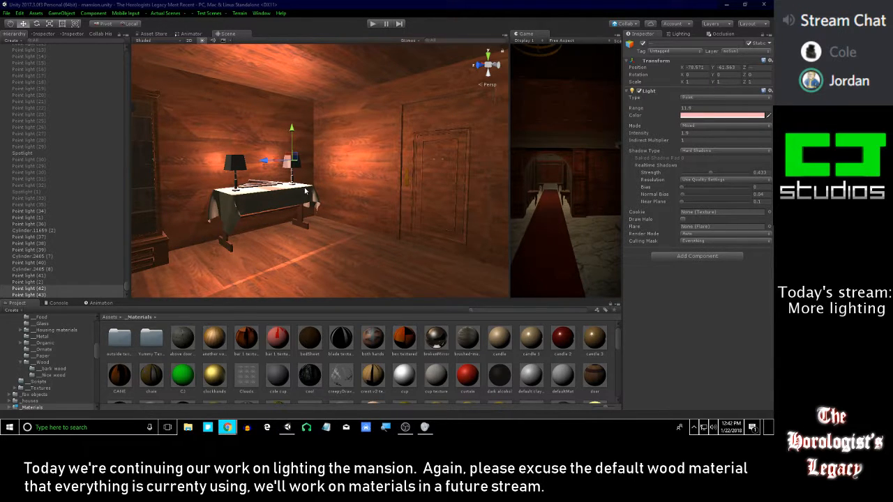
{"action": "right_click_drag", "start_coordinate": [299, 186], "coordinate": [362, 199]}
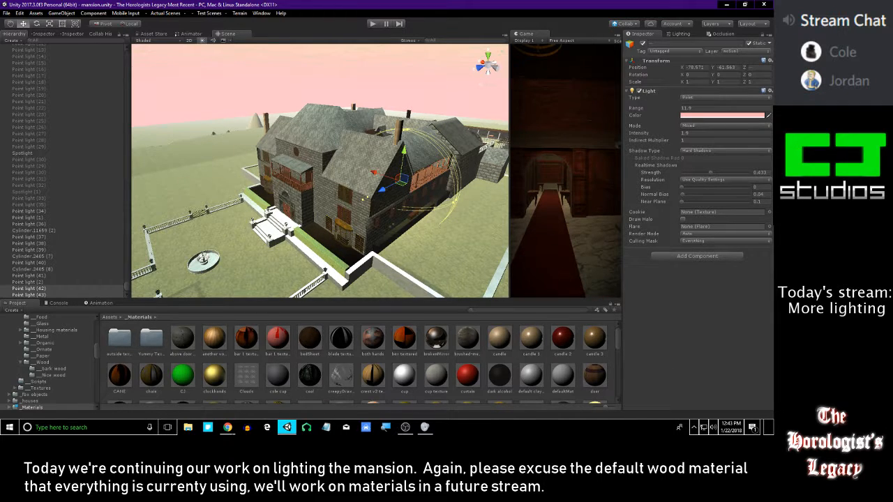
{"action": "key", "text": "alt+Tab"}
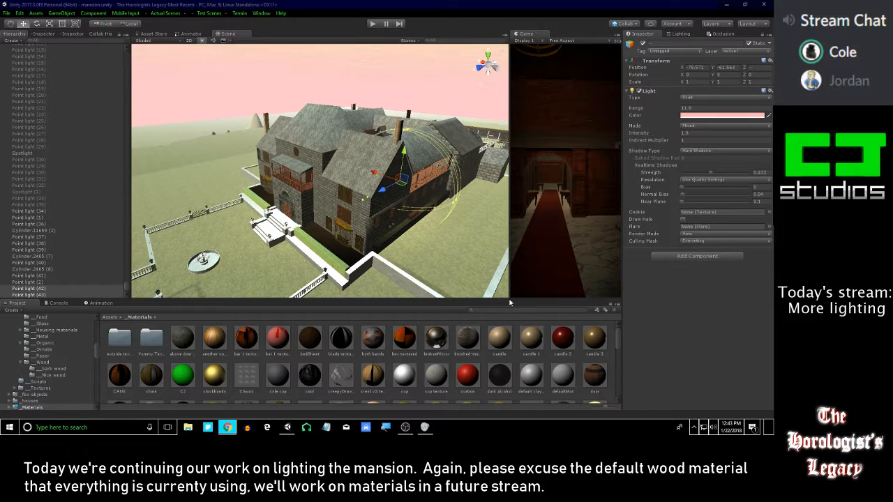
{"action": "right_click_drag", "start_coordinate": [421, 240], "coordinate": [402, 164]}
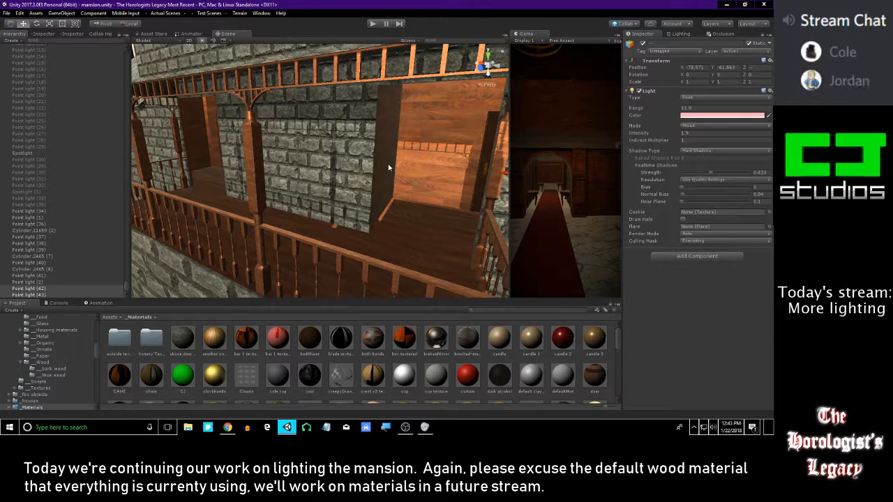
{"action": "key", "text": "s"}
{"action": "right_click_drag", "start_coordinate": [388, 168], "coordinate": [427, 129]}
{"action": "key", "text": "w"}
{"action": "key", "text": "w"}
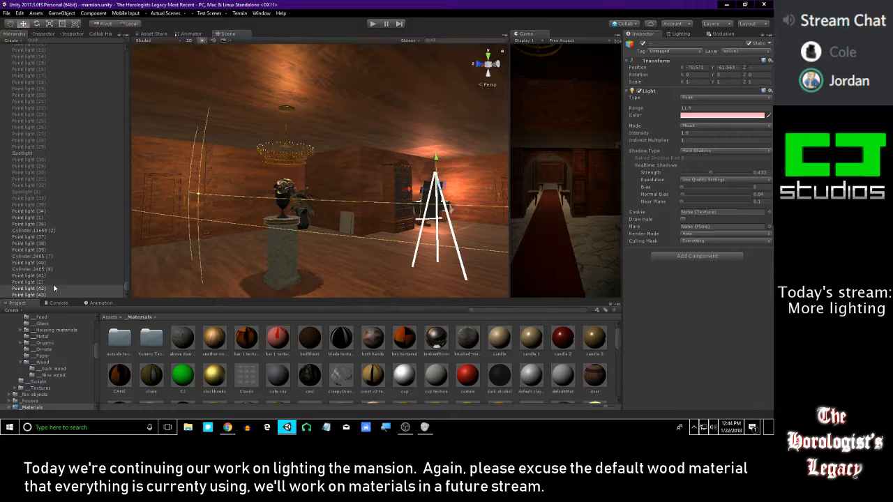
Set the intensity of the chandelier's Point light (2) to 2
{"action": "left_click", "coordinate": [55, 275]}
{"action": "left_click", "coordinate": [61, 283]}
{"action": "right_click_drag", "start_coordinate": [200, 201], "coordinate": [378, 217]}
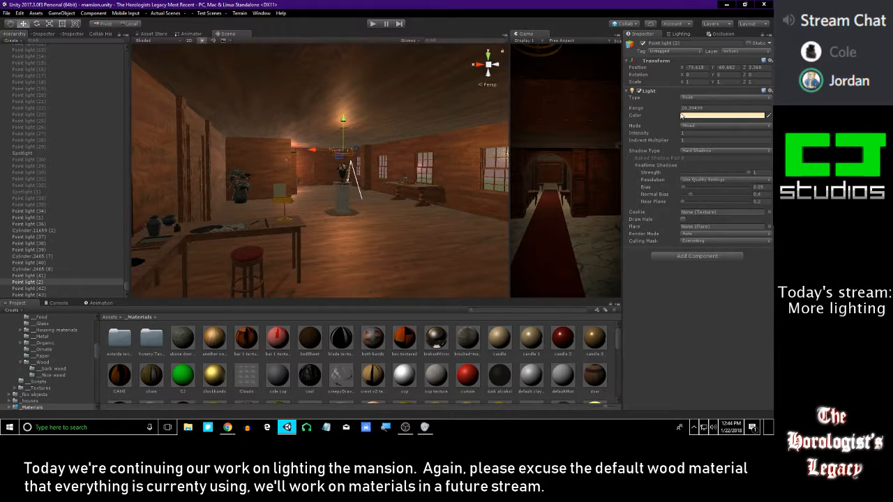
{"action": "left_click_drag", "start_coordinate": [663, 136], "coordinate": [682, 135]}
{"action": "right_click_drag", "start_coordinate": [423, 141], "coordinate": [324, 157]}
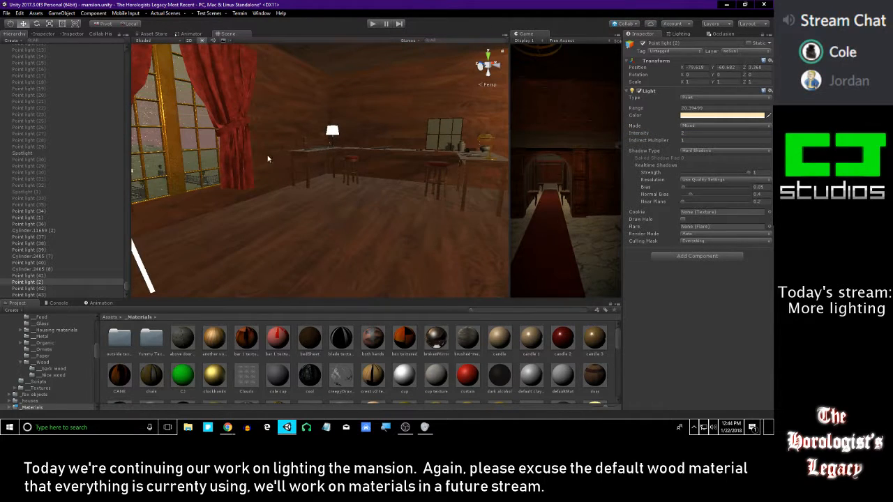
Reduce the realtime shadow strength of the chandelier's point light to about 0.91
{"action": "right_click_drag", "start_coordinate": [279, 149], "coordinate": [368, 181]}
{"action": "key", "text": "w"}
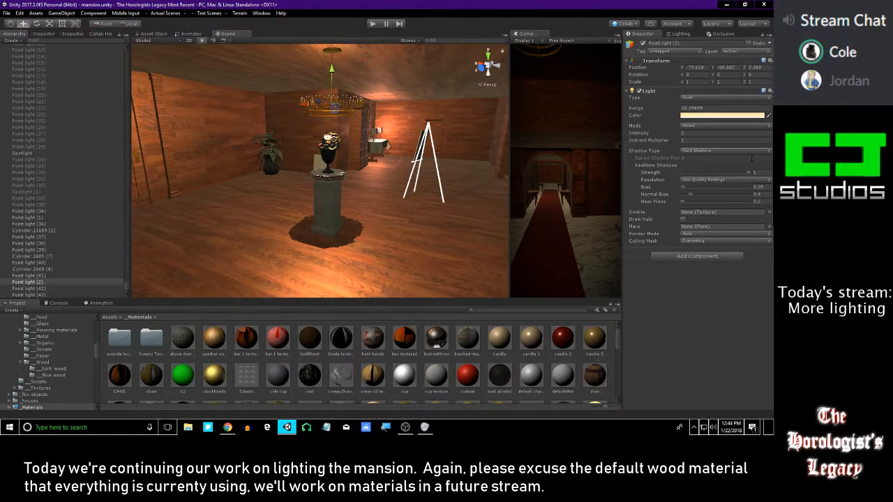
{"action": "left_click_drag", "start_coordinate": [744, 175], "coordinate": [741, 174]}
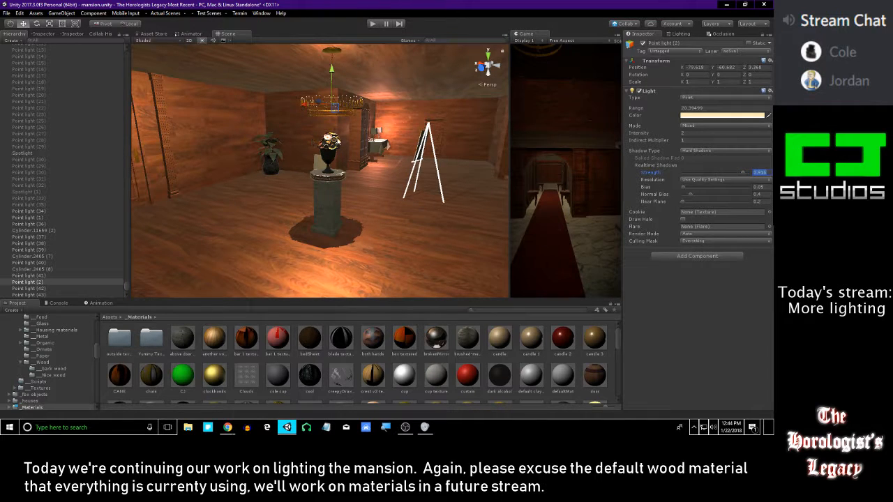
Examine the chandelier room and the mansion's front entrance facade with the balcony in a maximized scene view
{"action": "key", "text": "s"}
{"action": "right_click_drag", "start_coordinate": [328, 181], "coordinate": [373, 183]}
{"action": "left_click", "coordinate": [356, 360]}
{"action": "right_click_drag", "start_coordinate": [298, 146], "coordinate": [602, 177]}
{"action": "key", "text": "shift+space"}
{"action": "key", "text": "w"}
{"action": "key", "text": "a"}
{"action": "key", "text": "w"}
{"action": "key", "text": "s"}
{"action": "right_click_drag", "start_coordinate": [572, 213], "coordinate": [612, 189]}
{"action": "right_click_drag", "start_coordinate": [438, 174], "coordinate": [425, 160]}
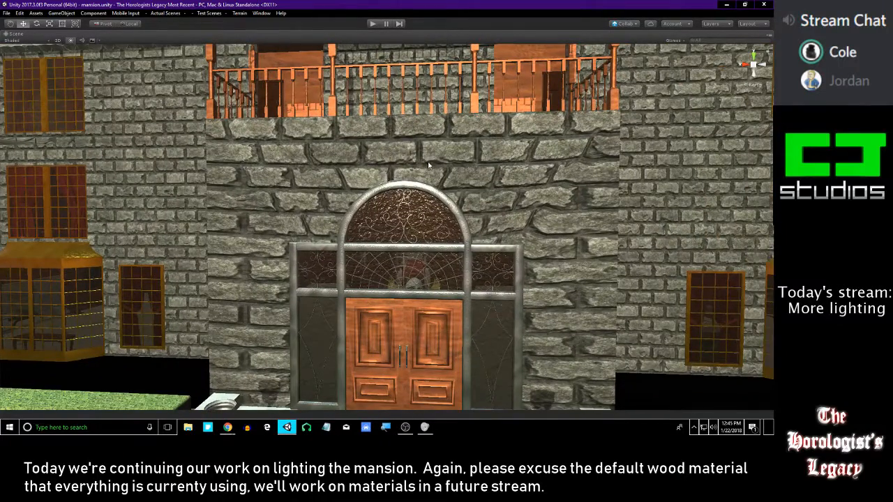
Examine the mansion's side and rear stone walls and glass domes from outside, and restore the full editor layout
{"action": "mouse_move", "coordinate": [464, 188]}
{"action": "right_mouse_down"}
{"action": "mouse_move", "coordinate": [478, 187]}
{"action": "mouse_move", "coordinate": [470, 194]}
{"action": "right_mouse_up"}
{"action": "key", "text": "s"}
{"action": "key", "text": "a"}
{"action": "right_click_drag", "start_coordinate": [306, 205], "coordinate": [398, 219]}
{"action": "key", "text": "w"}
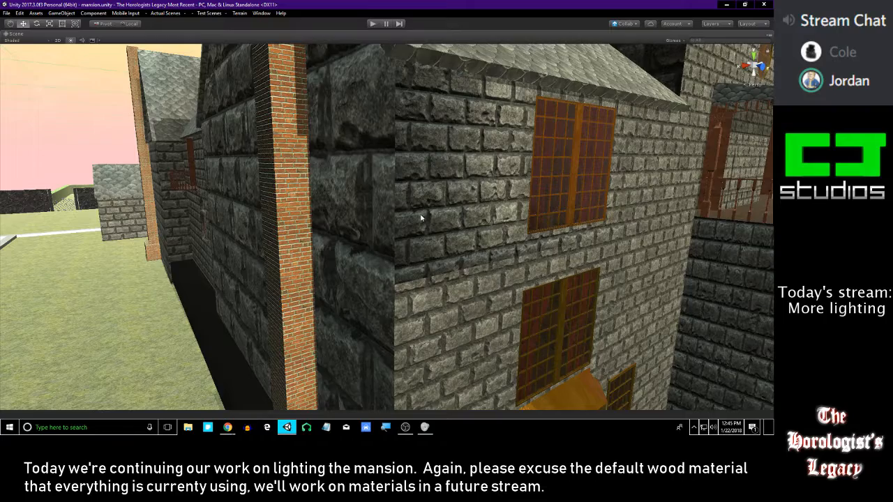
{"action": "right_click_drag", "start_coordinate": [421, 218], "coordinate": [369, 186]}
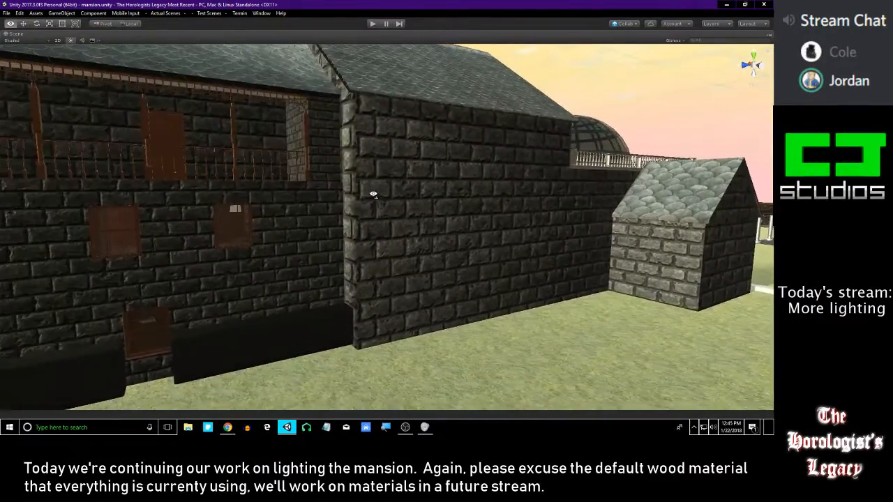
{"action": "right_click_drag", "start_coordinate": [373, 195], "coordinate": [388, 173]}
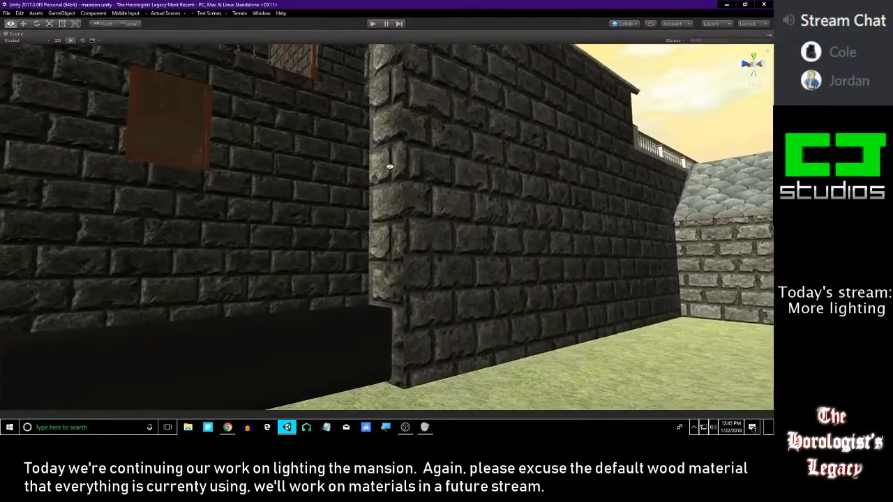
{"action": "right_click_drag", "start_coordinate": [385, 169], "coordinate": [381, 171]}
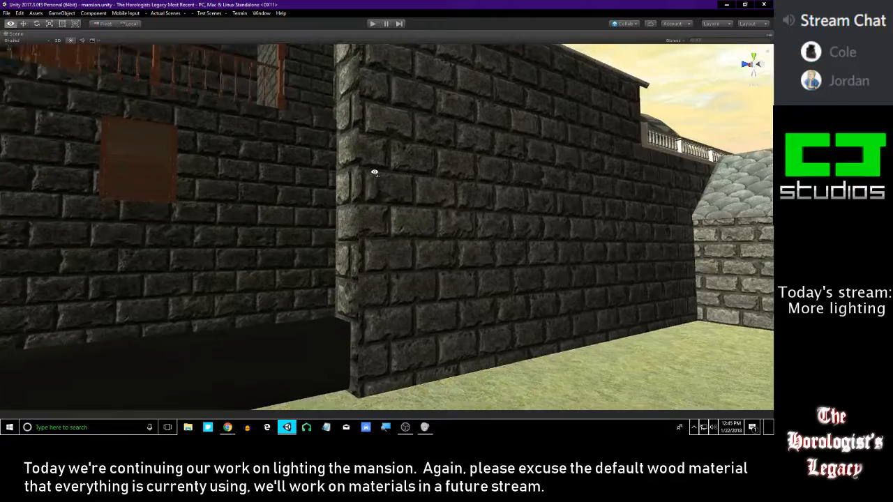
{"action": "right_click_drag", "start_coordinate": [375, 173], "coordinate": [370, 174]}
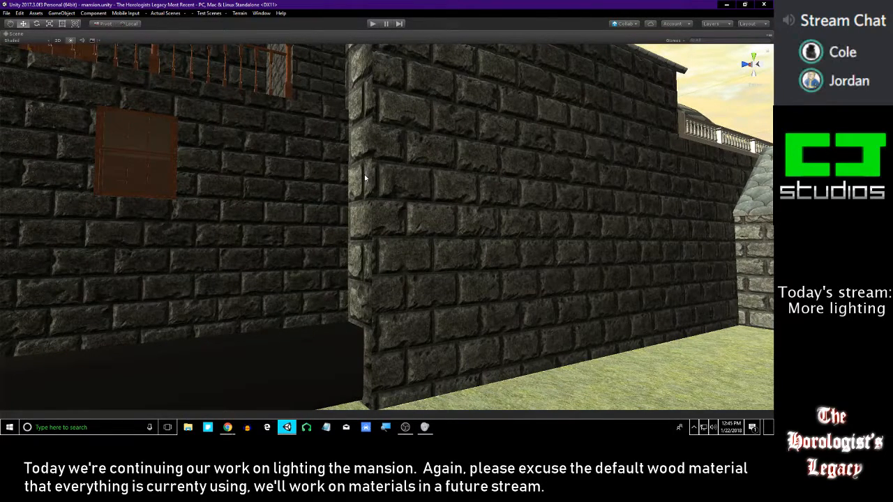
{"action": "right_click_drag", "start_coordinate": [423, 196], "coordinate": [396, 201]}
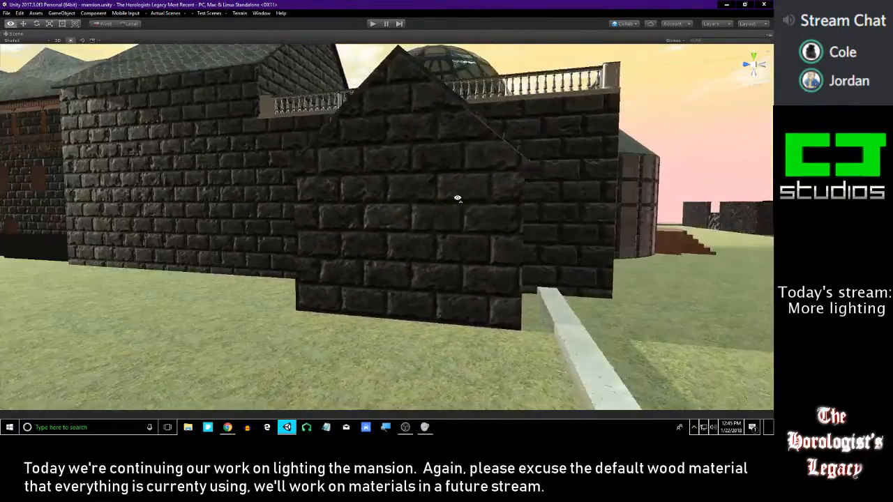
{"action": "right_click_drag", "start_coordinate": [457, 198], "coordinate": [402, 198]}
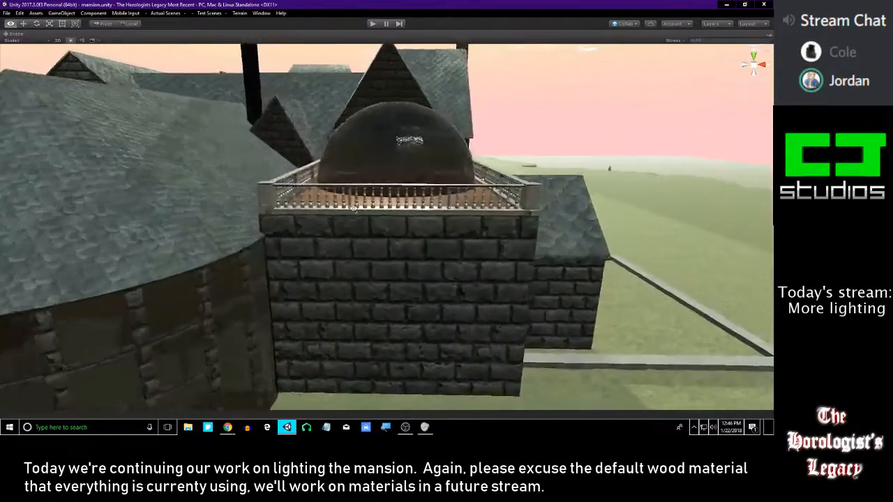
{"action": "right_click_drag", "start_coordinate": [352, 211], "coordinate": [303, 213]}
{"action": "key", "text": "shift+space"}
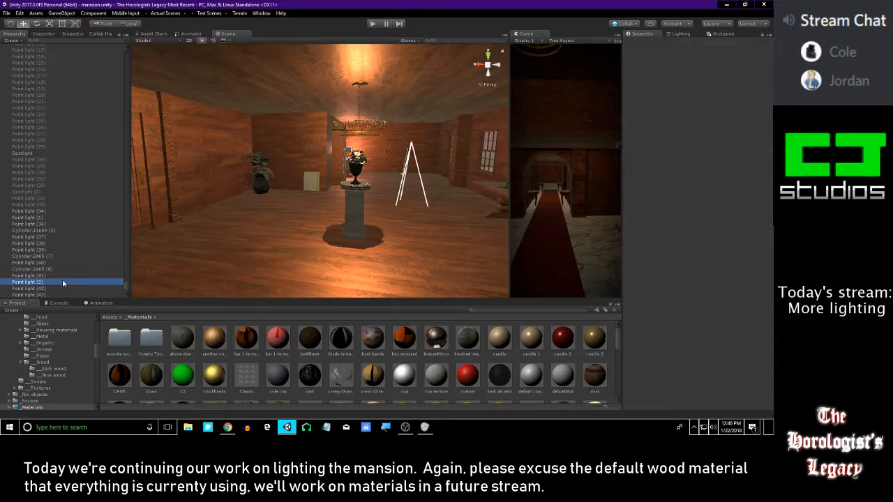
Inspect the chandelier room around Point light (2) and select the wall sconces' Point light (40) and Point light (41)
{"action": "double_click", "coordinate": [62, 281]}
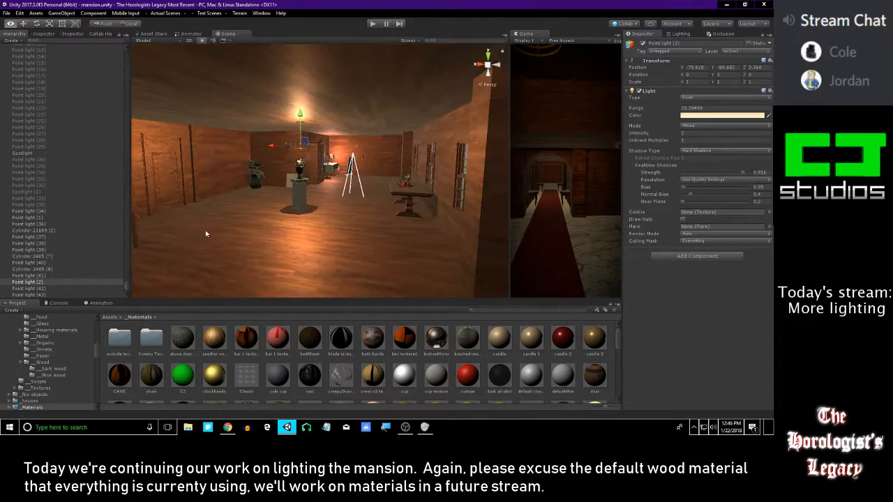
{"action": "right_click_drag", "start_coordinate": [205, 228], "coordinate": [182, 228]}
{"action": "scroll", "coordinate": [236, 245], "scroll_direction": "down", "scroll_amount": 5}
{"action": "key", "text": "w"}
{"action": "right_click_drag", "start_coordinate": [318, 141], "coordinate": [250, 199]}
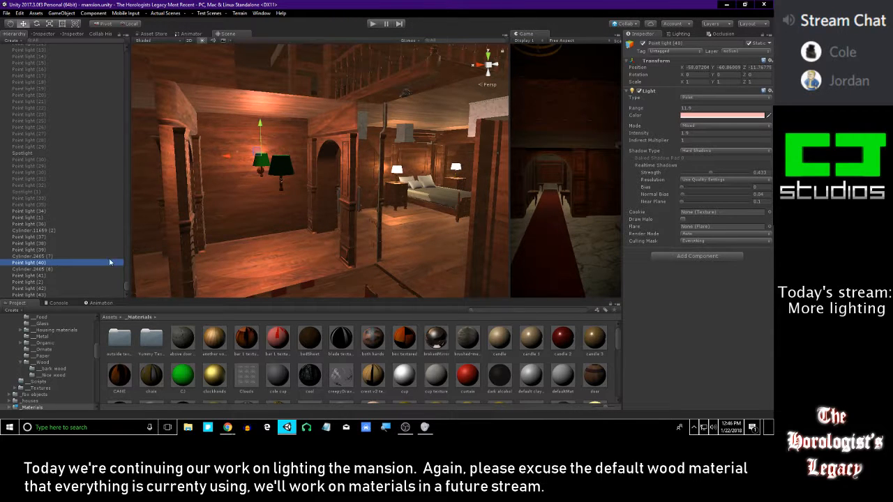
Move Cylinder.11659 (2) and the two sconce lampshade cylinders directly below Cylinder.11659 (1) in the scene hierarchy
{"action": "left_click", "coordinate": [39, 268]}
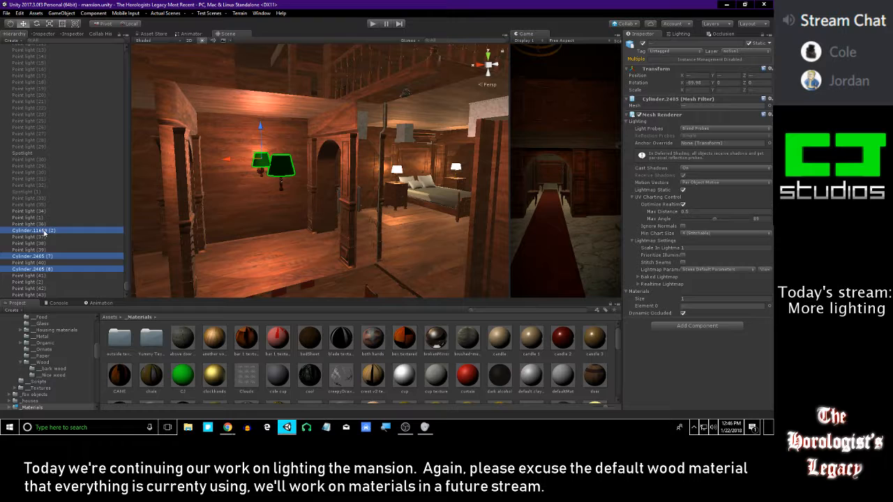
{"action": "left_click_drag", "start_coordinate": [41, 72], "coordinate": [41, 72]}
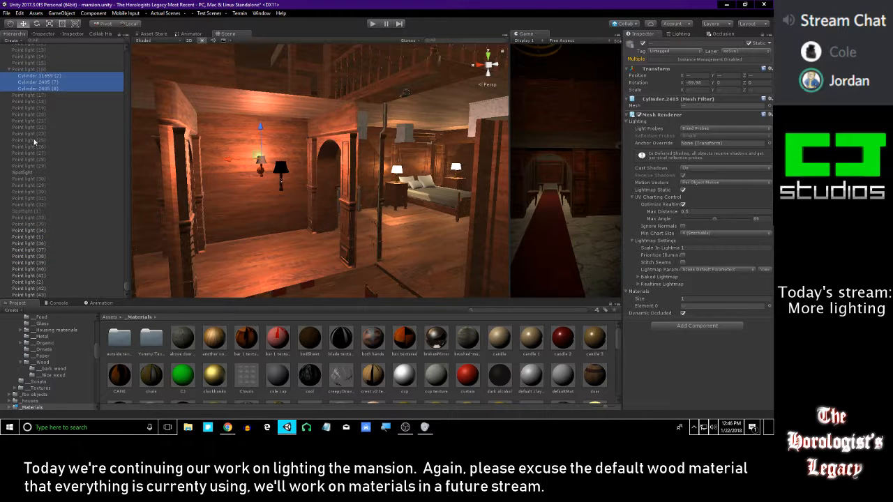
{"action": "scroll", "coordinate": [34, 142], "scroll_direction": "up", "scroll_amount": 9}
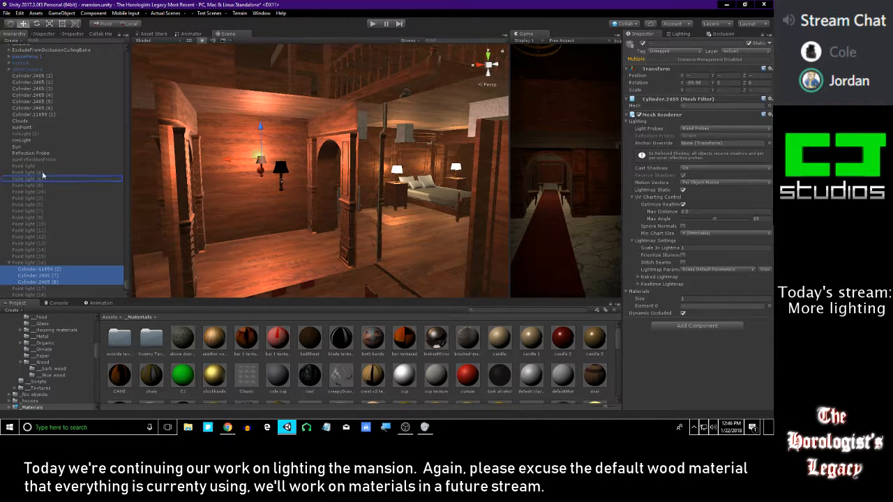
{"action": "left_click_drag", "start_coordinate": [40, 122], "coordinate": [43, 121]}
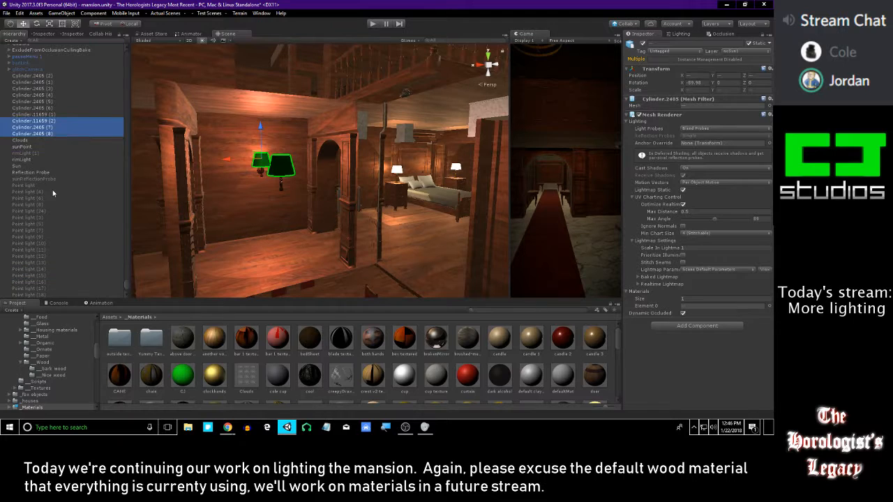
Inspect the rooms around Point light (43) and Point light (2), including the curtained window, the easel and the piano room's floor lamp
{"action": "scroll", "coordinate": [49, 192], "scroll_direction": "down", "scroll_amount": 9}
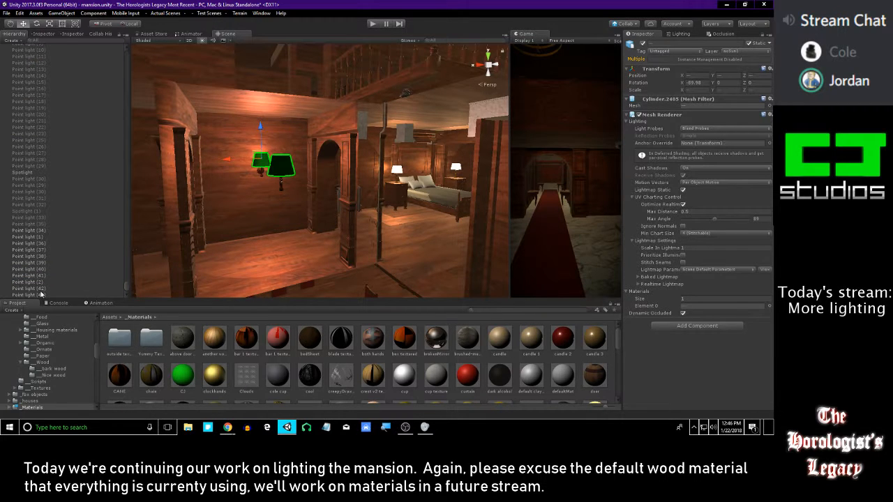
{"action": "left_click", "coordinate": [42, 295]}
{"action": "key", "text": "f"}
{"action": "right_click_drag", "start_coordinate": [345, 187], "coordinate": [326, 162]}
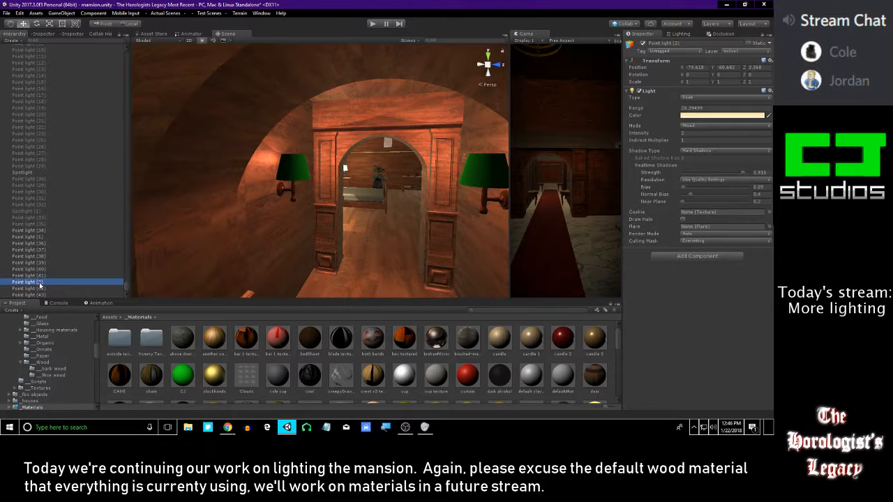
{"action": "key", "text": "f"}
{"action": "right_click_drag", "start_coordinate": [362, 179], "coordinate": [372, 159]}
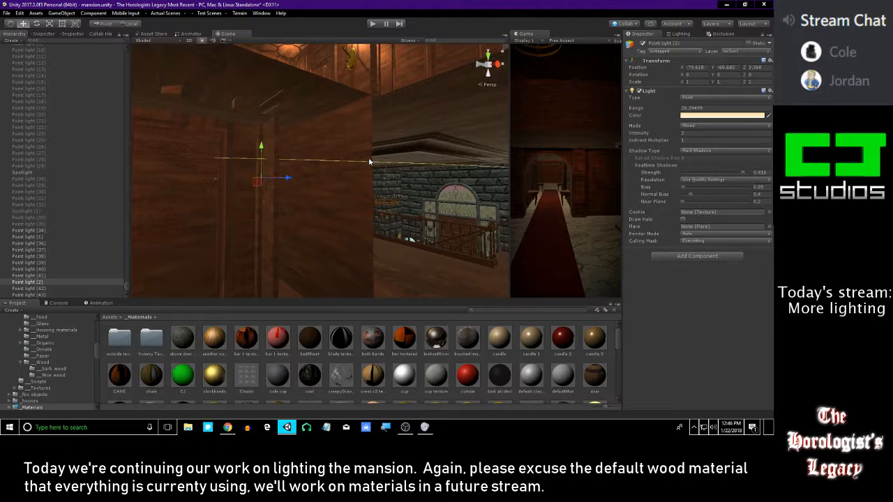
{"action": "mouse_move", "coordinate": [372, 159]}
{"action": "right_mouse_down"}
{"action": "mouse_move", "coordinate": [380, 169]}
{"action": "mouse_move", "coordinate": [322, 168]}
{"action": "right_mouse_up"}
{"action": "right_click_drag", "start_coordinate": [375, 150], "coordinate": [157, 138]}
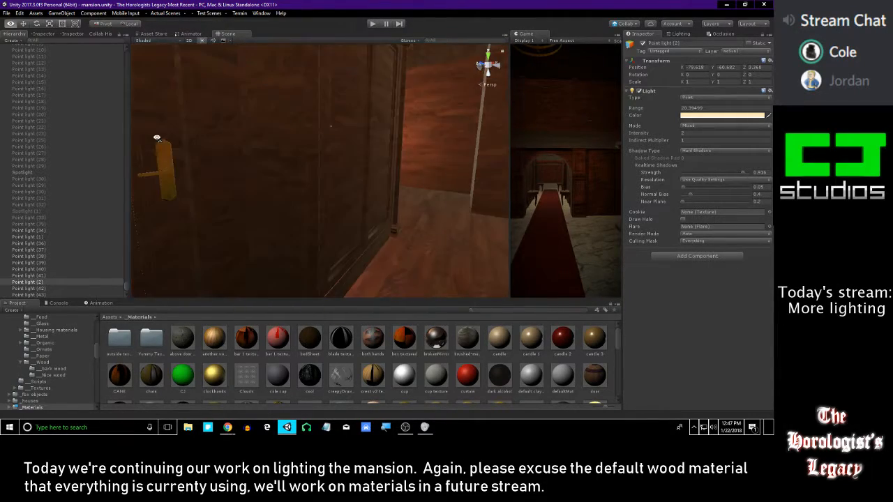
{"action": "right_click_drag", "start_coordinate": [281, 144], "coordinate": [233, 176]}
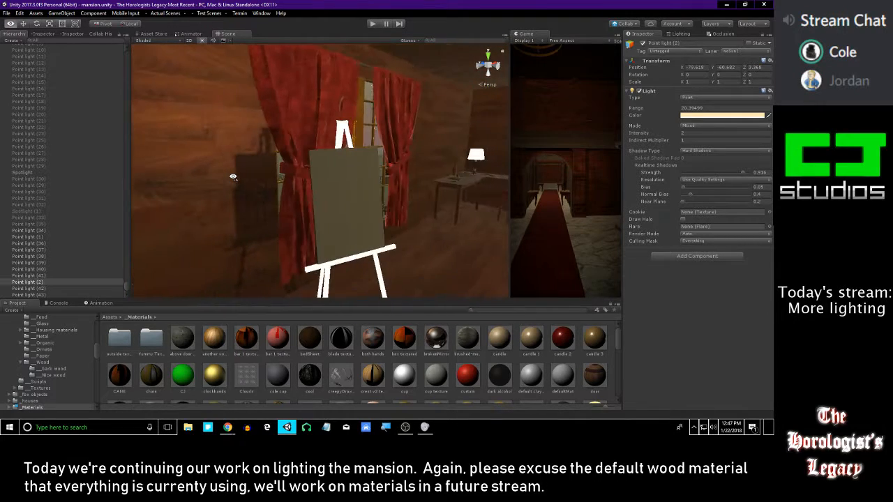
{"action": "right_click_drag", "start_coordinate": [325, 150], "coordinate": [169, 153]}
{"action": "right_click_drag", "start_coordinate": [296, 125], "coordinate": [267, 180]}
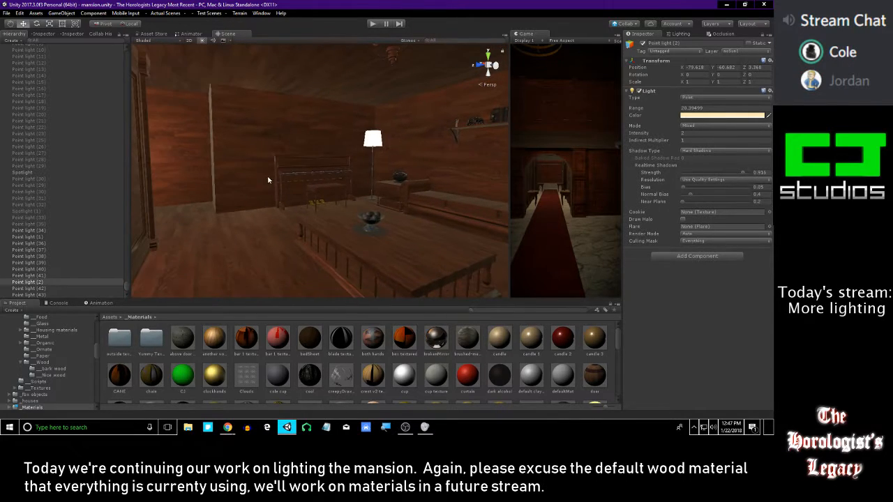
{"action": "right_click_drag", "start_coordinate": [211, 196], "coordinate": [167, 210]}
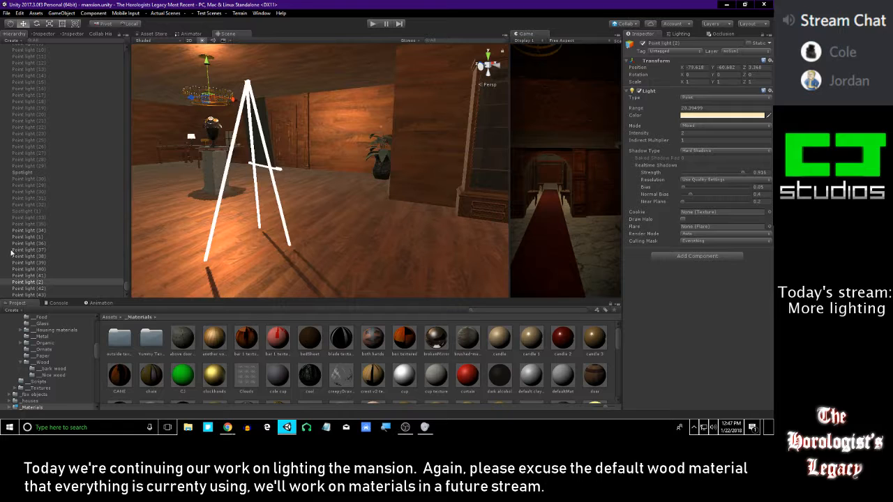
Deactivate all the lights from Point light (34) to Point light (43) together
{"action": "left_click", "coordinate": [45, 269], "text": "shift"}
{"action": "left_click", "coordinate": [53, 290], "text": "shift"}
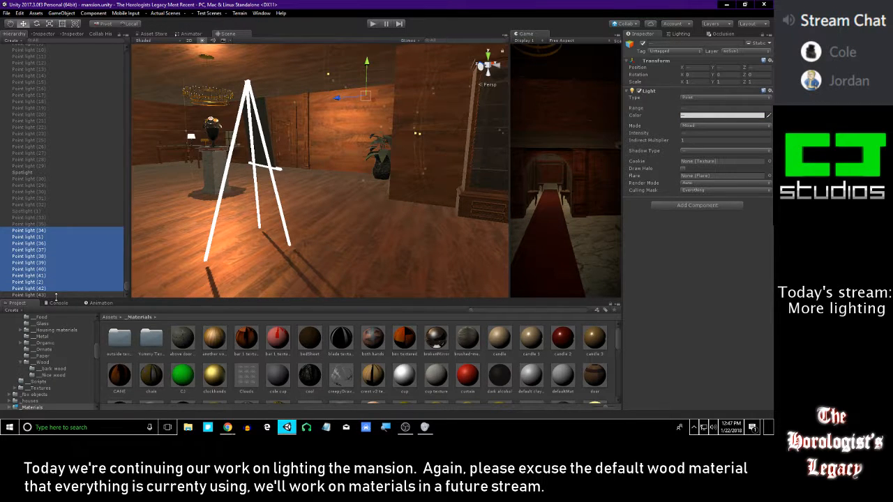
{"action": "left_click", "coordinate": [642, 44]}
Go through the deactivated point lights one by one in the hierarchy to find one suitable for duplicating
{"action": "right_click_drag", "start_coordinate": [333, 134], "coordinate": [247, 171]}
{"action": "left_click", "coordinate": [75, 239]}
{"action": "key", "text": "Up"}
{"action": "key", "text": "Down"}
{"action": "key", "text": "Down"}
{"action": "key", "text": "Down"}
{"action": "key", "text": "Down"}
{"action": "key", "text": "Up"}
{"action": "key", "text": "Up"}
{"action": "key", "text": "Up"}
{"action": "key", "text": "Up"}
{"action": "key", "text": "Up"}
{"action": "key", "text": "Up"}
{"action": "key", "text": "Up"}
{"action": "key", "text": "Up"}
{"action": "key", "text": "Up"}
{"action": "key", "text": "Up"}
{"action": "key", "text": "Up"}
{"action": "key", "text": "Up"}
{"action": "key", "text": "Down"}
{"action": "key", "text": "Down"}
{"action": "key", "text": "Down"}
{"action": "key", "text": "Down"}
{"action": "key", "text": "Down"}
{"action": "key", "text": "Down"}
{"action": "key", "text": "Down"}
{"action": "key", "text": "Down"}
{"action": "key", "text": "Down"}
{"action": "key", "text": "Down"}
{"action": "key", "text": "Down"}
{"action": "key", "text": "Down"}
{"action": "key", "text": "Down"}
{"action": "key", "text": "Down"}
{"action": "key", "text": "Down"}
{"action": "key", "text": "Down"}
{"action": "key", "text": "Down"}
{"action": "key", "text": "Down"}
{"action": "key", "text": "Down"}
Duplicate the selected point light and move the copy across the mansion towards the piano room
{"action": "key", "text": "f"}
{"action": "key", "text": "s"}
{"action": "right_click_drag", "start_coordinate": [299, 184], "coordinate": [452, 273]}
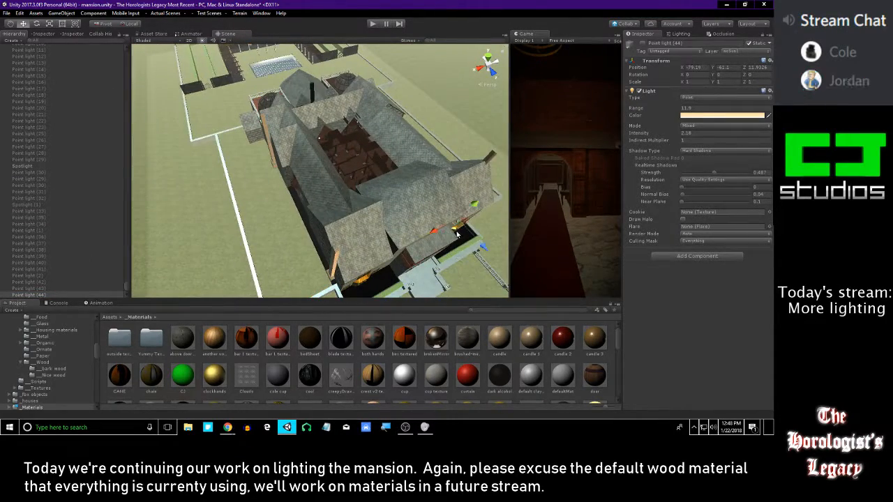
{"action": "key", "text": "w"}
{"action": "right_click_drag", "start_coordinate": [427, 185], "coordinate": [237, 111]}
{"action": "key", "text": "d"}
{"action": "left_click_drag", "start_coordinate": [166, 122], "coordinate": [355, 126]}
{"action": "right_click_drag", "start_coordinate": [355, 126], "coordinate": [384, 124]}
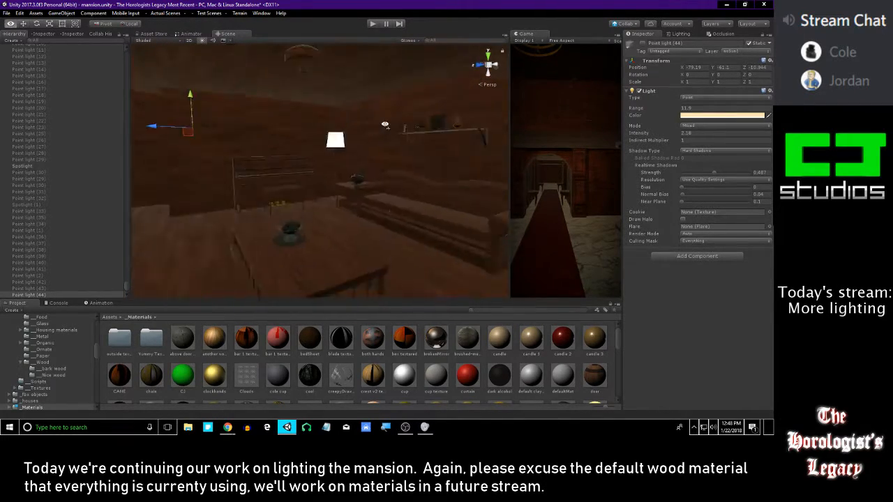
Activate the new Point light (44) and bring it close to the floor lamp beside the piano
{"action": "key", "text": "w"}
{"action": "mouse_move", "coordinate": [307, 148]}
{"action": "right_mouse_down"}
{"action": "mouse_move", "coordinate": [321, 151]}
{"action": "mouse_move", "coordinate": [307, 155]}
{"action": "right_mouse_up"}
{"action": "left_click_drag", "start_coordinate": [199, 170], "coordinate": [503, 147]}
{"action": "right_click_drag", "start_coordinate": [442, 164], "coordinate": [472, 172]}
{"action": "key", "text": "w"}
{"action": "left_click_drag", "start_coordinate": [390, 173], "coordinate": [301, 164]}
{"action": "key", "text": "w"}
{"action": "right_click_drag", "start_coordinate": [300, 164], "coordinate": [366, 279]}
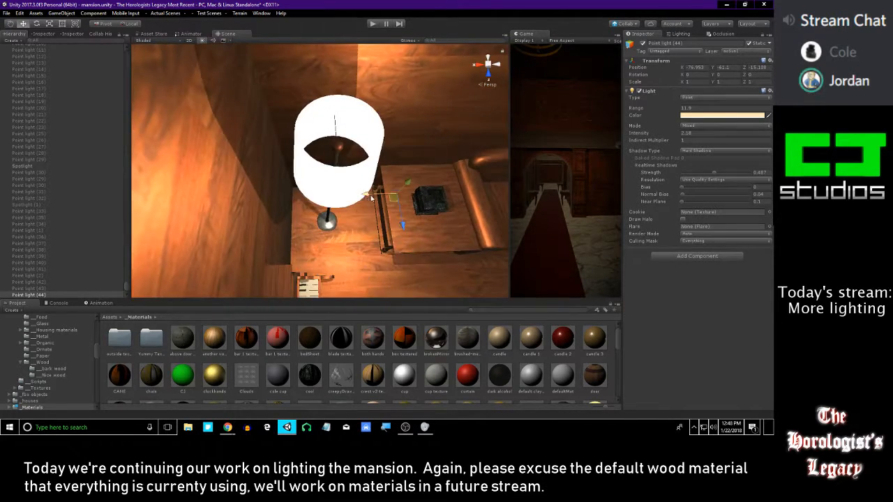
Center Point light (44) inside the floor lamp's shade, directly above the lamp's pole
{"action": "left_click_drag", "start_coordinate": [366, 194], "coordinate": [319, 196]}
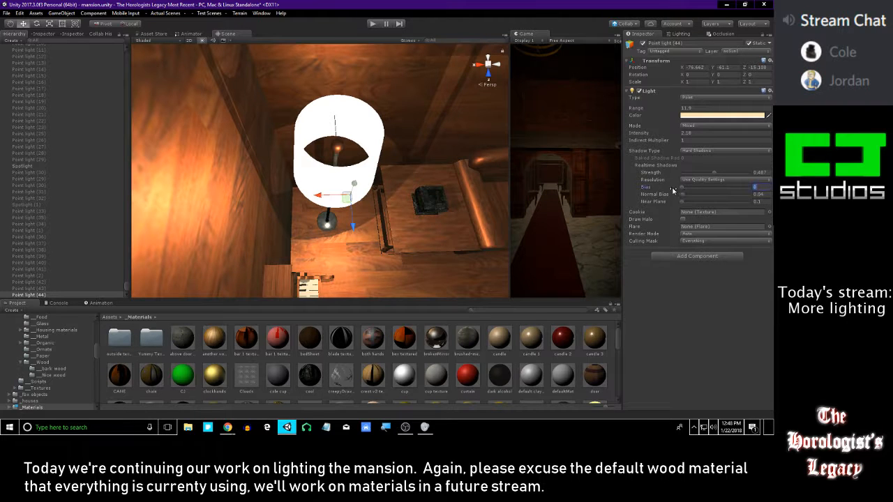
{"action": "left_click_drag", "start_coordinate": [356, 214], "coordinate": [347, 191]}
{"action": "right_click_drag", "start_coordinate": [348, 190], "coordinate": [285, 168]}
{"action": "key", "text": "w"}
{"action": "key", "text": "f"}
{"action": "right_click_drag", "start_coordinate": [411, 77], "coordinate": [308, 209], "text": "alt"}
{"action": "left_click_drag", "start_coordinate": [308, 210], "coordinate": [281, 149], "text": "alt"}
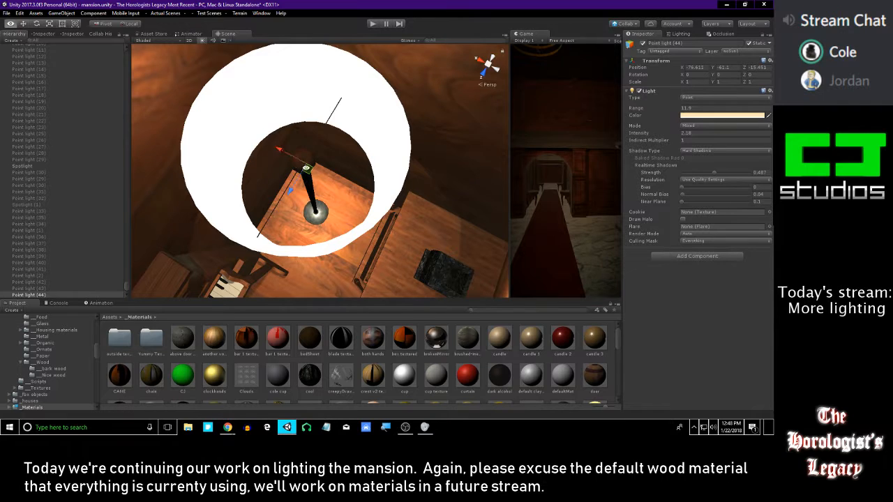
{"action": "left_click_drag", "start_coordinate": [303, 209], "coordinate": [335, 116], "text": "alt"}
Check how the floor lamp's light falls on the piano room walls, and inspect the window, cabinet and table lamps nearby
{"action": "key", "text": "s"}
{"action": "right_click_drag", "start_coordinate": [335, 116], "coordinate": [394, 71]}
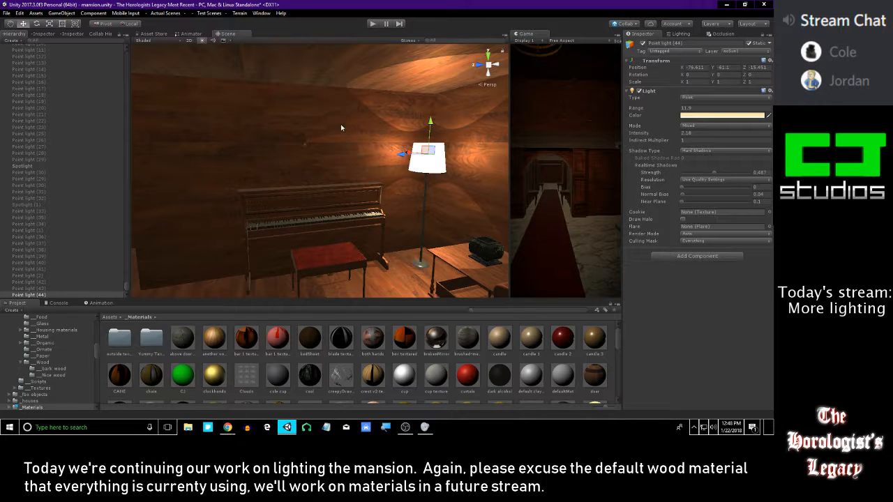
{"action": "right_click_drag", "start_coordinate": [315, 126], "coordinate": [391, 131]}
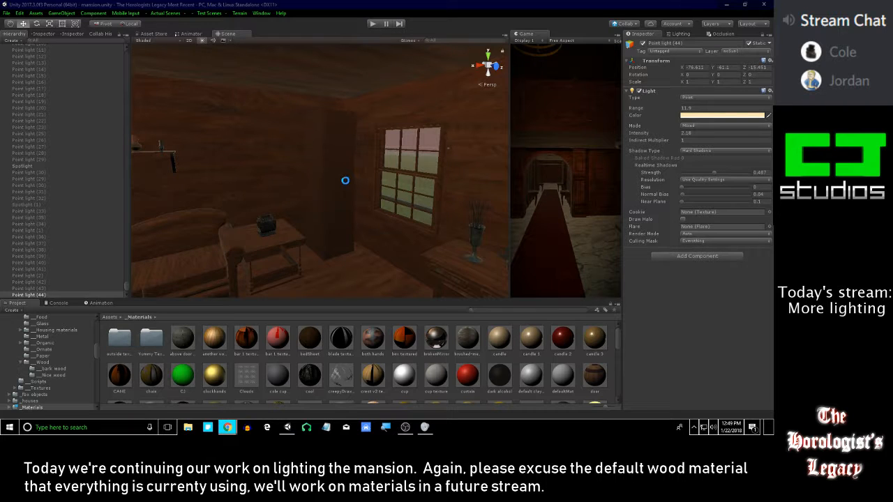
{"action": "right_click_drag", "start_coordinate": [346, 181], "coordinate": [362, 174]}
{"action": "right_click_drag", "start_coordinate": [299, 156], "coordinate": [480, 165]}
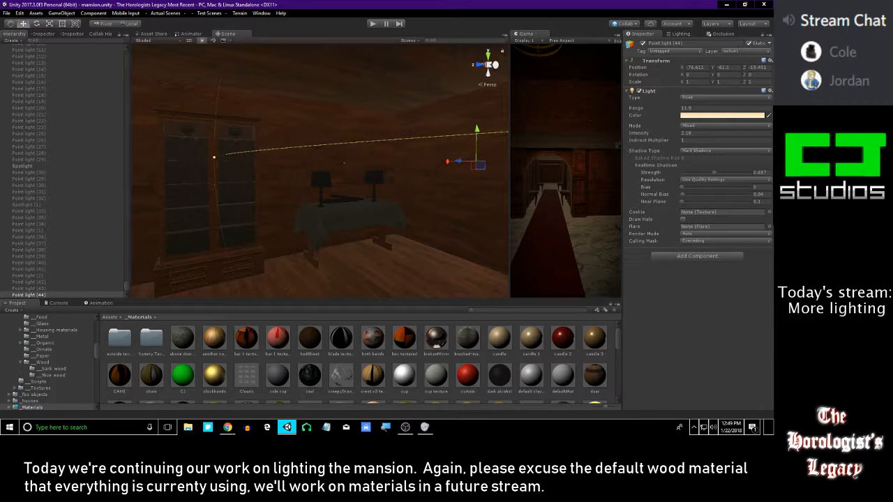
{"action": "key", "text": "alt+Tab"}
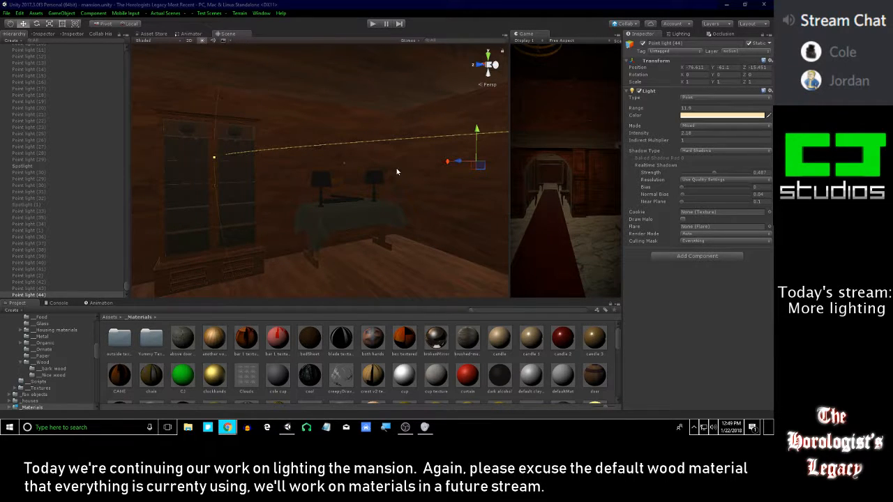
Deactivate the floor lamp's Point light (44) and view the dark stairwell
{"action": "right_click_drag", "start_coordinate": [390, 169], "coordinate": [502, 167]}
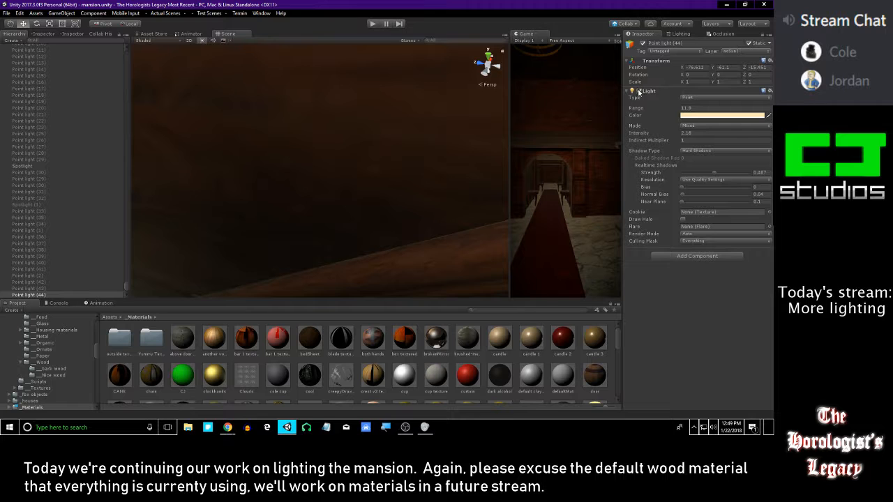
{"action": "left_click", "coordinate": [643, 44]}
{"action": "right_click_drag", "start_coordinate": [369, 165], "coordinate": [321, 230]}
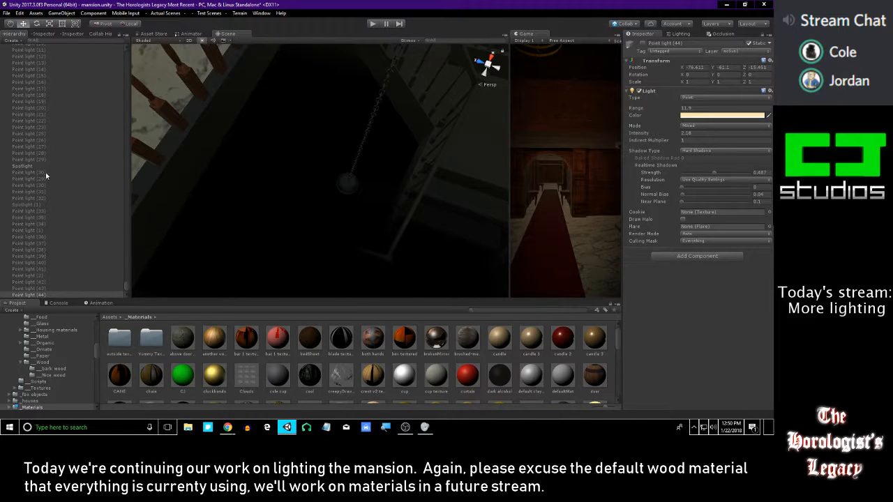
Find Point light (23) among the scene's lights, duplicate it, and activate the copy
{"action": "left_click", "coordinate": [60, 152]}
{"action": "key", "text": "Up"}
{"action": "key", "text": "Up"}
{"action": "key", "text": "Up"}
{"action": "key", "text": "Up"}
{"action": "key", "text": "Up"}
{"action": "key", "text": "Up"}
{"action": "key", "text": "Up"}
{"action": "key", "text": "Up"}
{"action": "key", "text": "Up"}
{"action": "key", "text": "Up"}
{"action": "key", "text": "Up"}
{"action": "key", "text": "Up"}
{"action": "key", "text": "Up"}
{"action": "key", "text": "Up"}
{"action": "key", "text": "Up"}
{"action": "key", "text": "Down"}
{"action": "key", "text": "Down"}
{"action": "key", "text": "Down"}
{"action": "key", "text": "Down"}
{"action": "key", "text": "Down"}
{"action": "key", "text": "Down"}
{"action": "key", "text": "Down"}
{"action": "key", "text": "Down"}
{"action": "key", "text": "Down"}
{"action": "key", "text": "Down"}
{"action": "key", "text": "Down"}
{"action": "key", "text": "Down"}
{"action": "key", "text": "Down"}
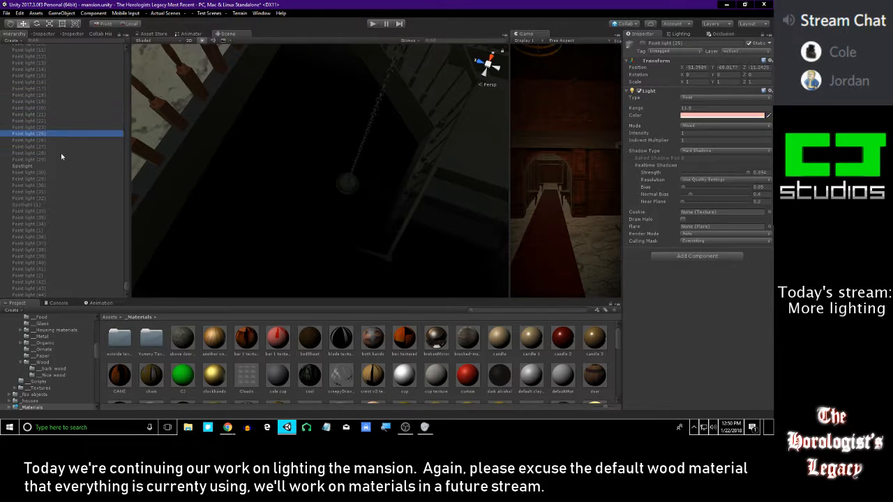
{"action": "key", "text": "Up"}
{"action": "key", "text": "Up"}
{"action": "key", "text": "Down"}
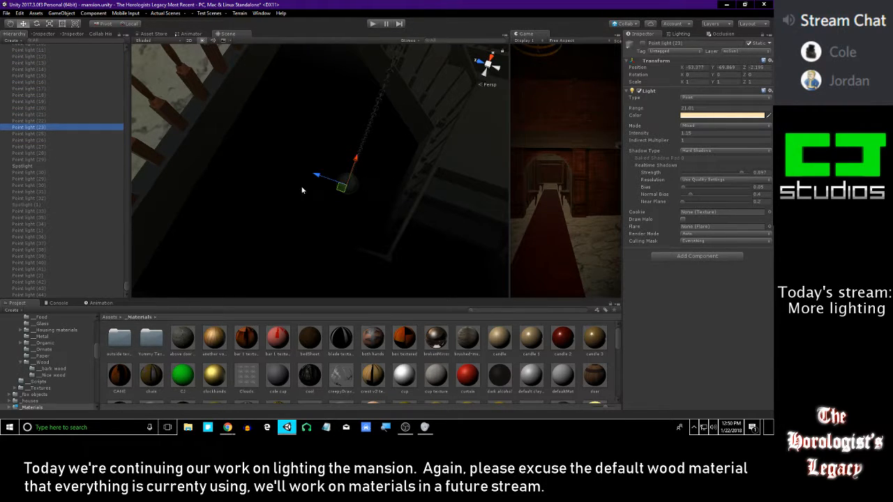
{"action": "key", "text": "ctrl+d"}
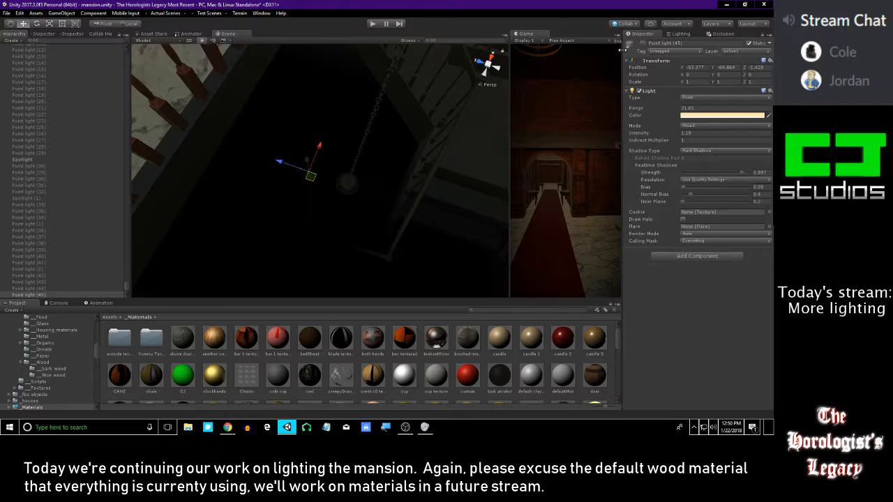
{"action": "left_click", "coordinate": [642, 44]}
Move the activated Point light (45) up and across the mansion to the hanging lantern at the upstairs landing
{"action": "left_click_drag", "start_coordinate": [307, 161], "coordinate": [303, 66]}
{"action": "right_click_drag", "start_coordinate": [303, 65], "coordinate": [396, 82]}
{"action": "key", "text": "s"}
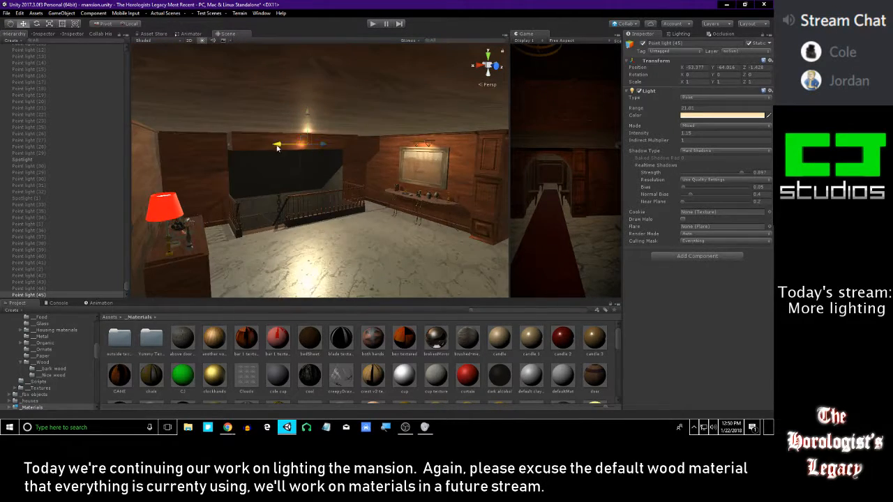
{"action": "left_click_drag", "start_coordinate": [275, 145], "coordinate": [591, 157]}
{"action": "right_click_drag", "start_coordinate": [341, 152], "coordinate": [346, 193]}
{"action": "key", "text": "w"}
{"action": "left_click_drag", "start_coordinate": [305, 228], "coordinate": [339, 136]}
{"action": "key", "text": "w"}
{"action": "right_click_drag", "start_coordinate": [338, 136], "coordinate": [301, 152]}
{"action": "left_click_drag", "start_coordinate": [301, 152], "coordinate": [244, 160]}
{"action": "right_click_drag", "start_coordinate": [270, 166], "coordinate": [294, 198]}
{"action": "right_click_drag", "start_coordinate": [228, 235], "coordinate": [284, 172]}
{"action": "left_click_drag", "start_coordinate": [284, 172], "coordinate": [274, 149]}
{"action": "right_click_drag", "start_coordinate": [274, 148], "coordinate": [349, 113]}
{"action": "key", "text": "f"}
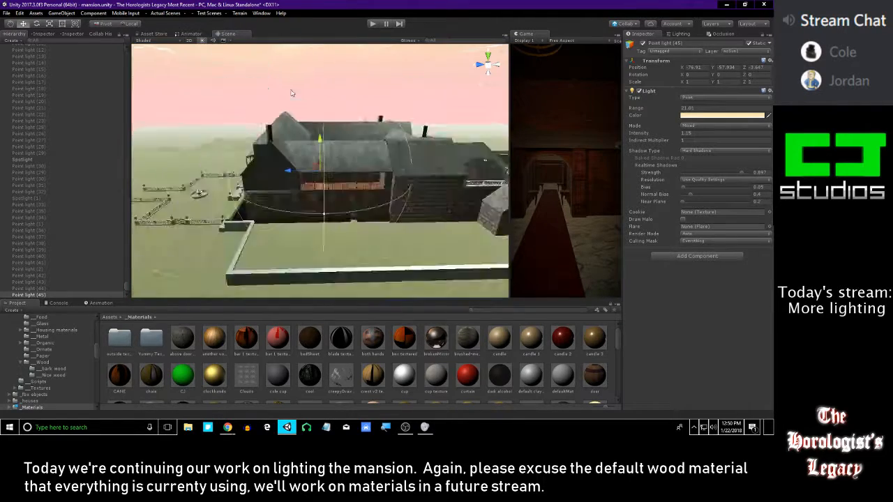
Center Point light (45) inside the hanging lantern and reduce its range to about 12.08
{"action": "right_click_drag", "start_coordinate": [293, 133], "coordinate": [307, 319], "text": "alt"}
{"action": "left_click_drag", "start_coordinate": [325, 226], "coordinate": [312, 198]}
{"action": "mouse_move", "coordinate": [312, 198]}
{"action": "right_mouse_down", "text": "alt"}
{"action": "mouse_move", "coordinate": [339, 384]}
{"action": "mouse_move", "coordinate": [324, 167]}
{"action": "mouse_move", "coordinate": [325, 197]}
{"action": "right_mouse_up", "text": "alt"}
{"action": "left_click_drag", "start_coordinate": [325, 198], "coordinate": [270, 101], "text": "alt"}
{"action": "left_click_drag", "start_coordinate": [294, 182], "coordinate": [462, 182], "text": "alt"}
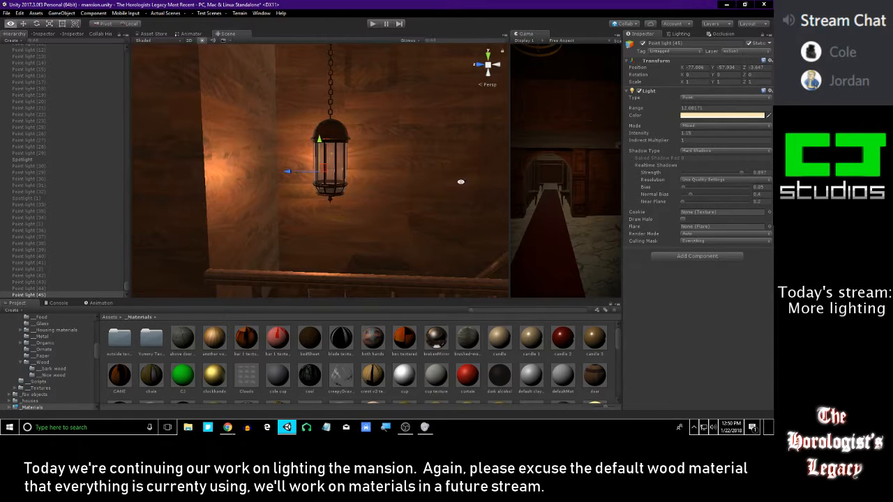
{"action": "left_click_drag", "start_coordinate": [298, 169], "coordinate": [284, 148]}
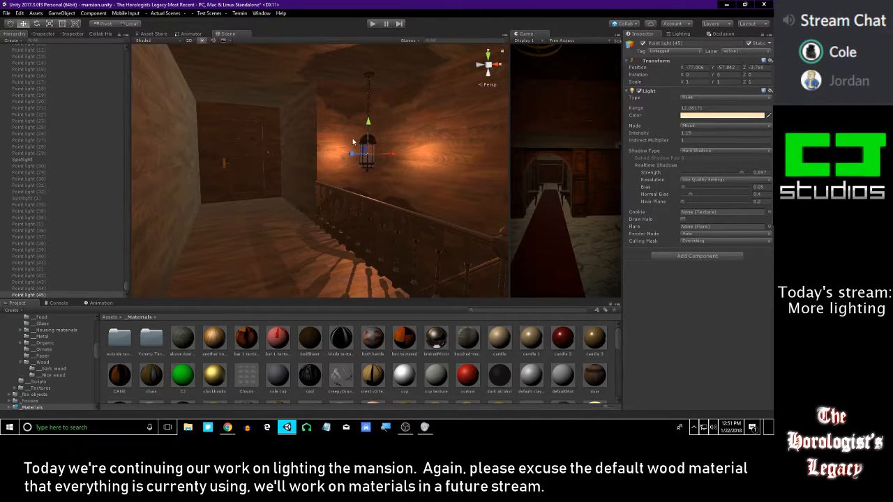
Check how the lantern's light and shadows fall on the landing's floor, railing and walls
{"action": "left_click_drag", "start_coordinate": [353, 207], "coordinate": [309, 240], "text": "alt"}
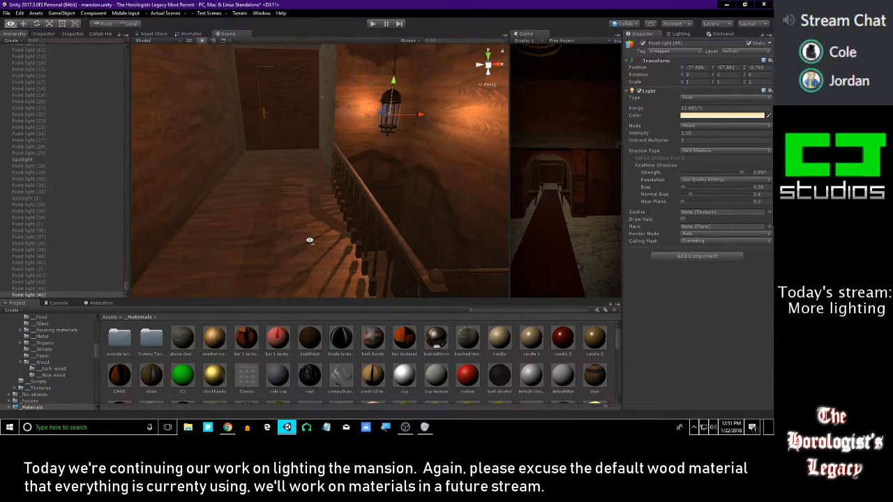
{"action": "left_click_drag", "start_coordinate": [309, 240], "coordinate": [311, 174], "text": "alt"}
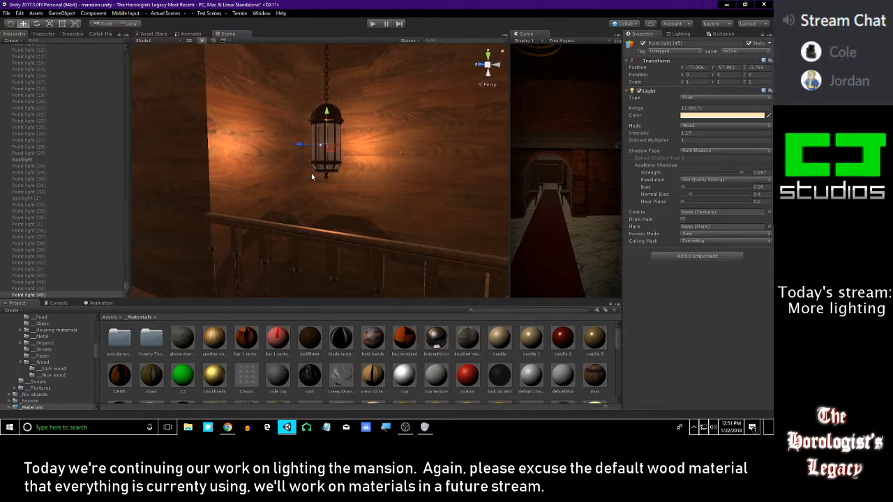
{"action": "key", "text": "alt+Tab"}
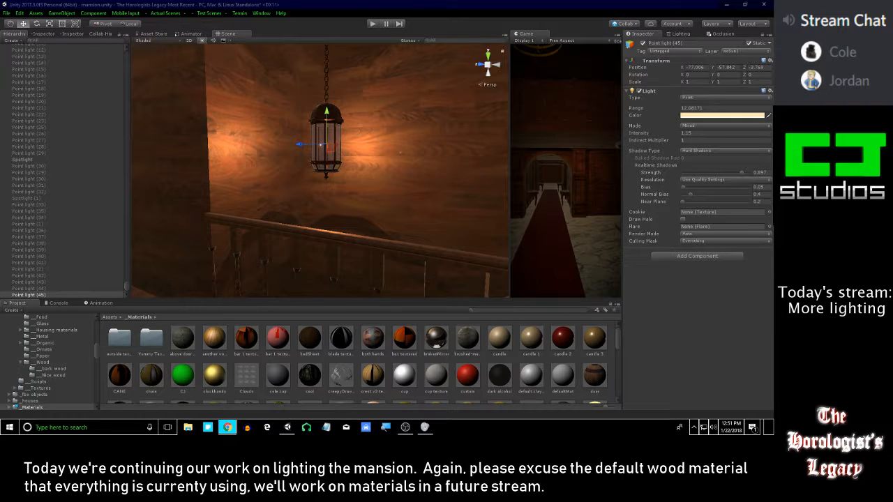
{"action": "right_click_drag", "start_coordinate": [356, 174], "coordinate": [374, 175]}
{"action": "key", "text": "w"}
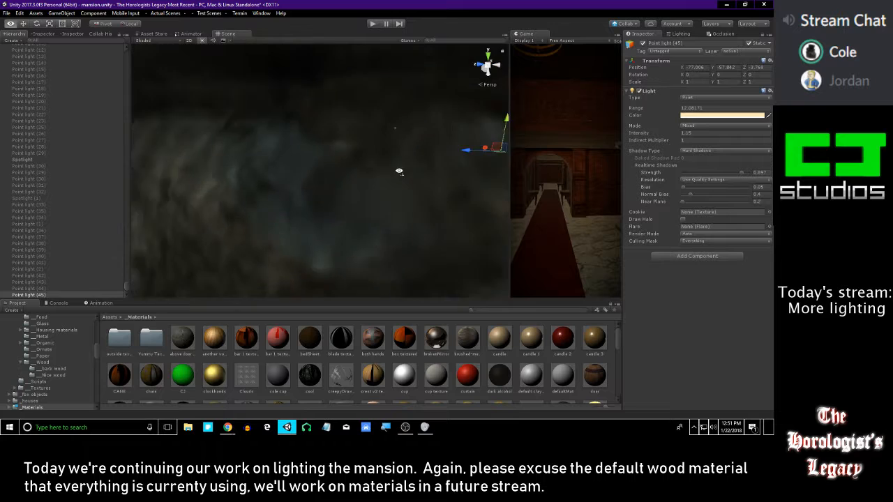
{"action": "key", "text": "f"}
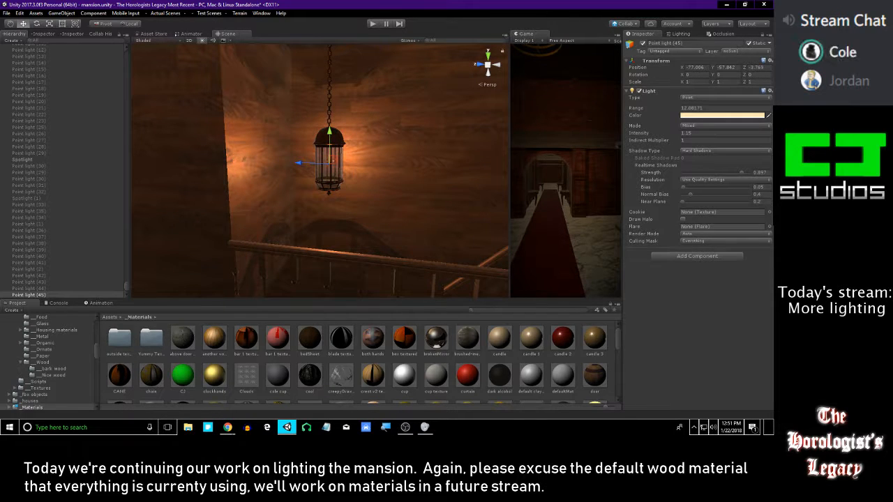
Check the lantern light's color setting and deactivate Point light (45), with the dark wall sconce in view
{"action": "right_click_drag", "start_coordinate": [426, 164], "coordinate": [302, 193]}
{"action": "left_click", "coordinate": [722, 115]}
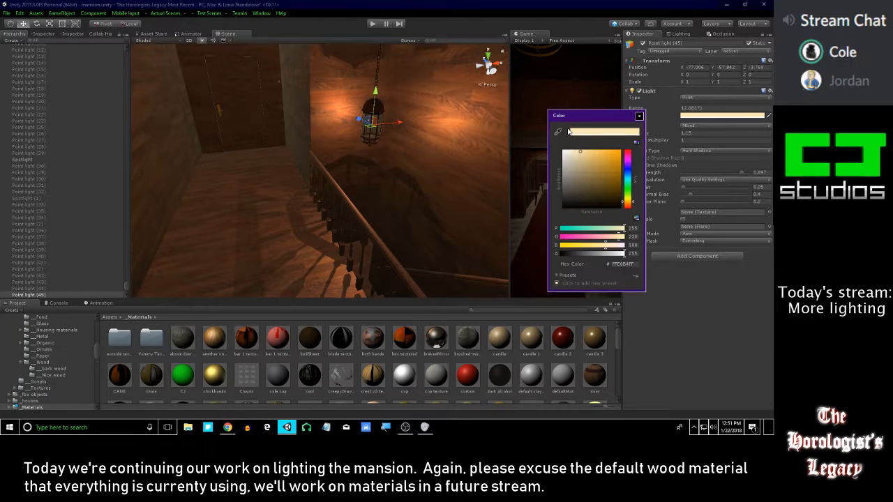
{"action": "left_click", "coordinate": [639, 118]}
{"action": "right_click_drag", "start_coordinate": [356, 151], "coordinate": [382, 168]}
{"action": "key", "text": "s"}
Add a new spotlight to the scene near the dark wall sconce
{"action": "left_click", "coordinate": [61, 13]}
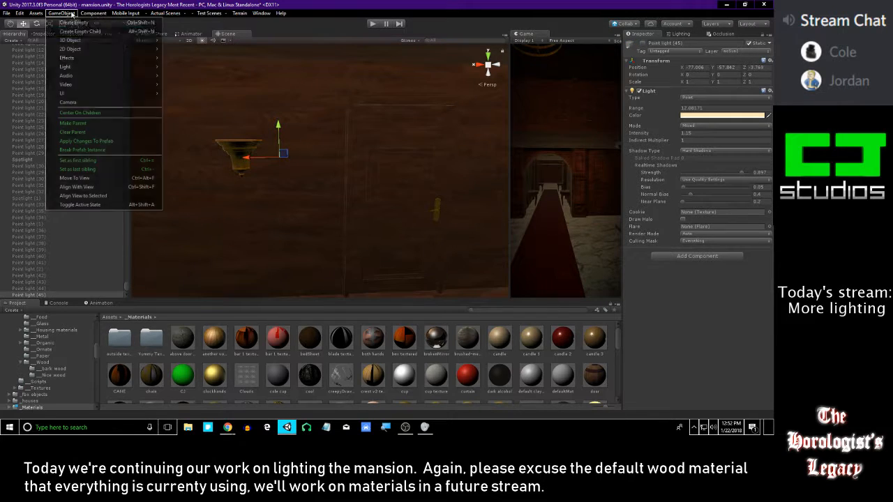
{"action": "mouse_move", "coordinate": [99, 44]}
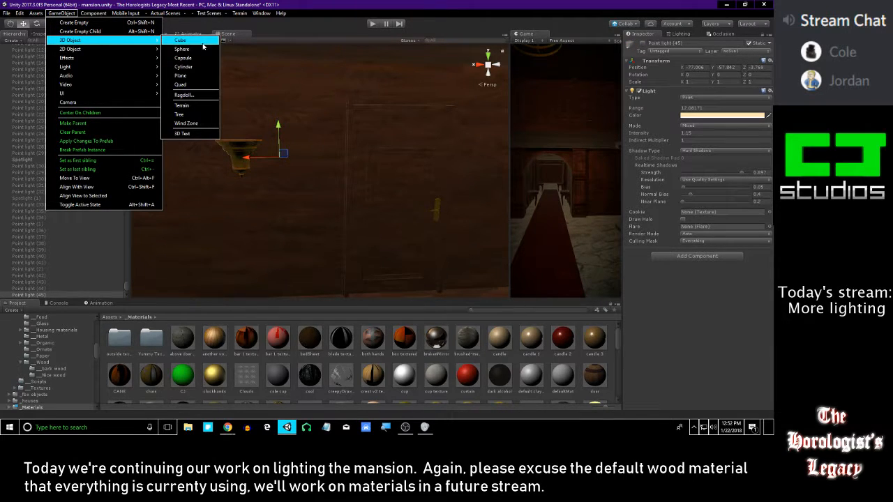
{"action": "mouse_move", "coordinate": [105, 69]}
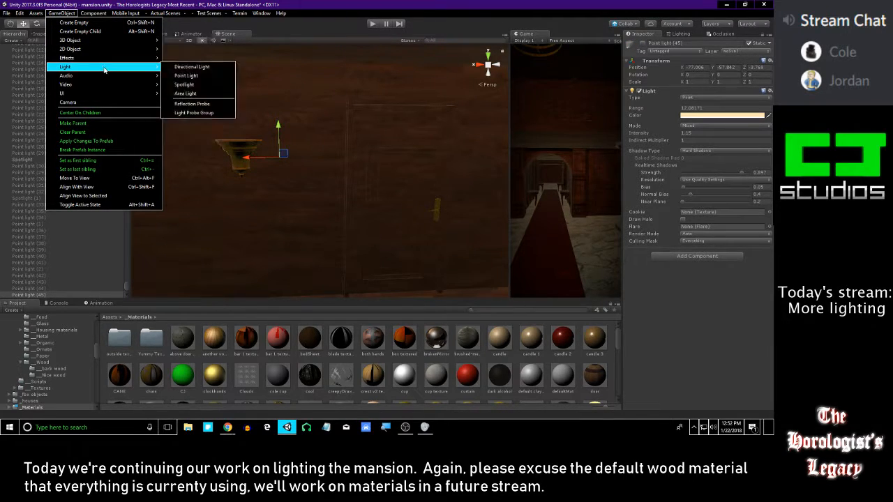
{"action": "left_click", "coordinate": [196, 86]}
{"action": "left_click_drag", "start_coordinate": [361, 143], "coordinate": [436, 234]}
Set the new spotlight's X rotation to -90 so that it shines straight up
{"action": "key", "text": "e"}
{"action": "key", "text": "r"}
{"action": "key", "text": "e"}
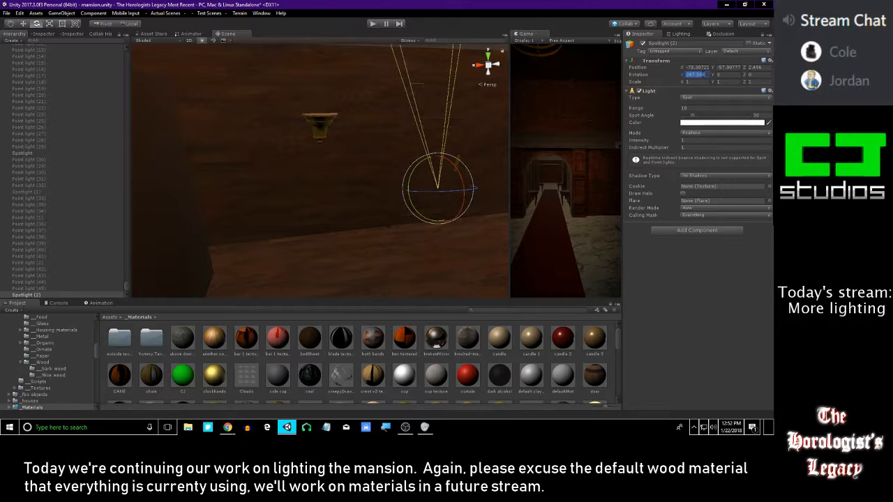
{"action": "type", "text": "090"}
{"action": "right_click_drag", "start_coordinate": [454, 157], "coordinate": [413, 166]}
Move the spotlight across to the wall sconce beside the door, just below its bowl
{"action": "key", "text": "w"}
{"action": "left_click_drag", "start_coordinate": [374, 174], "coordinate": [326, 134]}
{"action": "right_click_drag", "start_coordinate": [343, 129], "coordinate": [311, 101]}
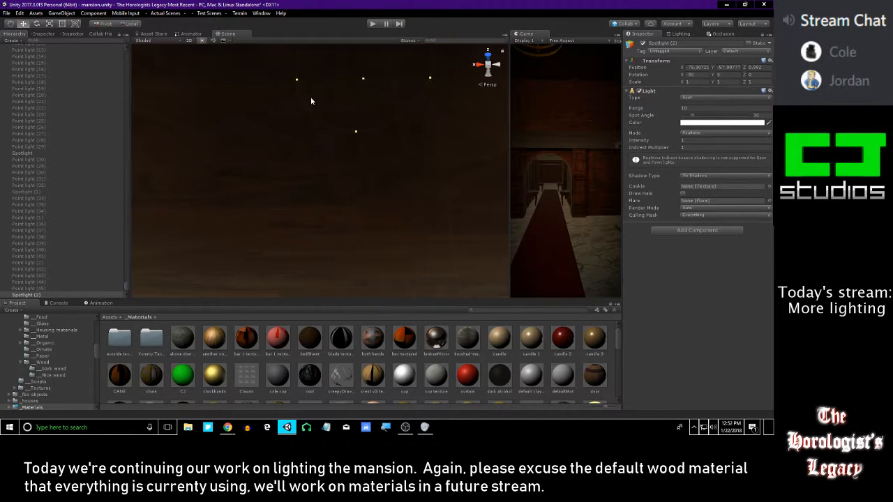
{"action": "left_click", "coordinate": [295, 81]}
{"action": "key", "text": "ctrl+z"}
{"action": "key", "text": "f"}
{"action": "left_click_drag", "start_coordinate": [357, 246], "coordinate": [282, 244]}
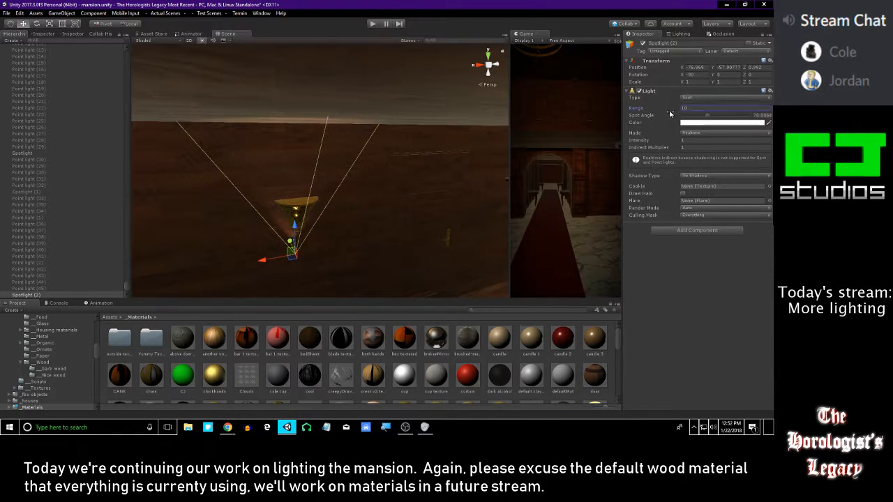
Set the spotlight's spot angle to about 78, its range to 1.65 and its intensity to 7.56
{"action": "left_click_drag", "start_coordinate": [575, 115], "coordinate": [543, 111]}
{"action": "left_click_drag", "start_coordinate": [317, 209], "coordinate": [347, 189], "text": "alt"}
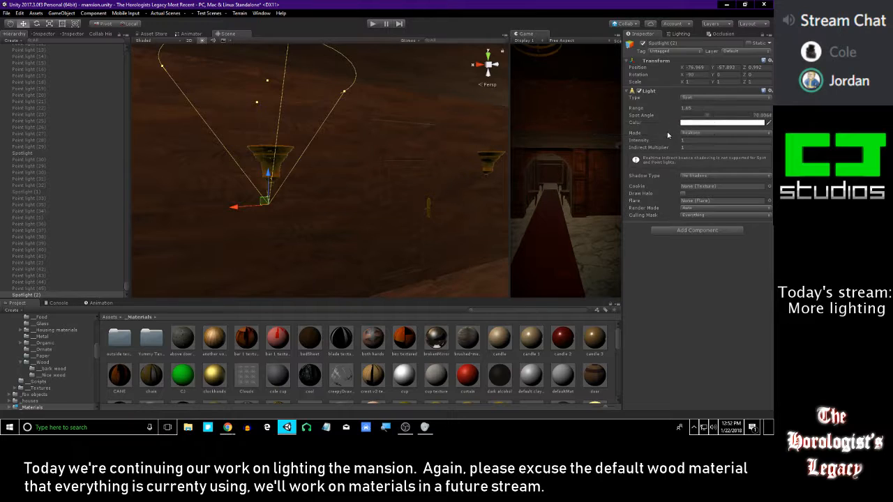
{"action": "left_click", "coordinate": [682, 140]}
{"action": "left_click_drag", "start_coordinate": [680, 140], "coordinate": [692, 140]}
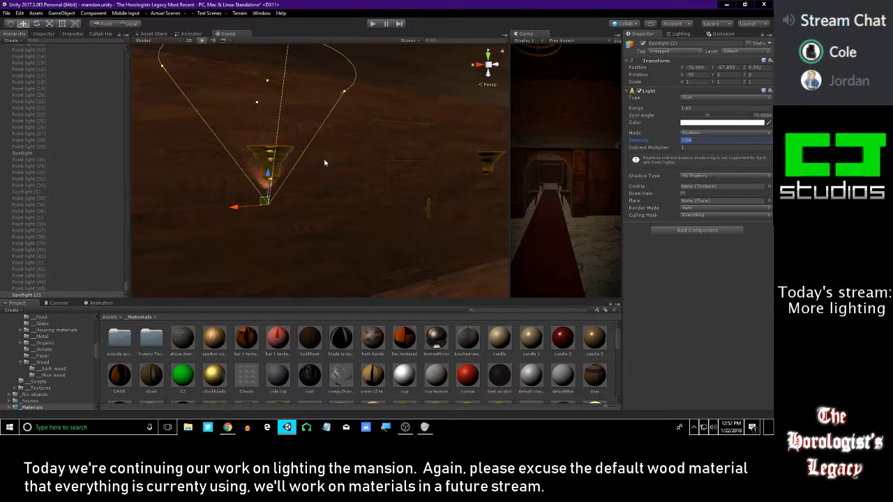
Adjust the spotlight's height and sideways position to line it up with the wall sconce
{"action": "left_click_drag", "start_coordinate": [268, 174], "coordinate": [278, 147]}
{"action": "right_click_drag", "start_coordinate": [279, 148], "coordinate": [296, 216]}
{"action": "mouse_move", "coordinate": [309, 216]}
{"action": "left_mouse_down"}
{"action": "mouse_move", "coordinate": [293, 208]}
{"action": "mouse_move", "coordinate": [301, 227]}
{"action": "mouse_move", "coordinate": [324, 188]}
{"action": "mouse_move", "coordinate": [314, 211]}
{"action": "mouse_move", "coordinate": [322, 213]}
{"action": "left_mouse_up"}
{"action": "right_click_drag", "start_coordinate": [322, 213], "coordinate": [375, 156]}
Delete the sconce's spotlight and undo the deletion
{"action": "key", "text": "Delete"}
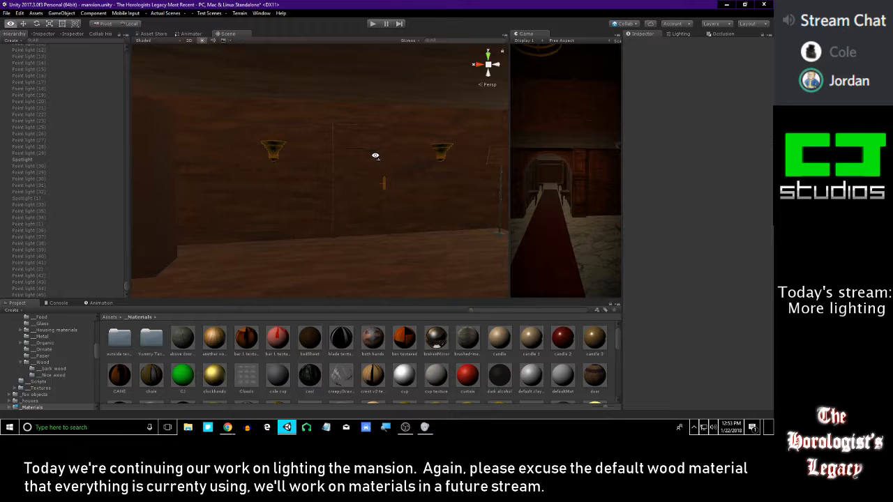
{"action": "key", "text": "alt+Tab"}
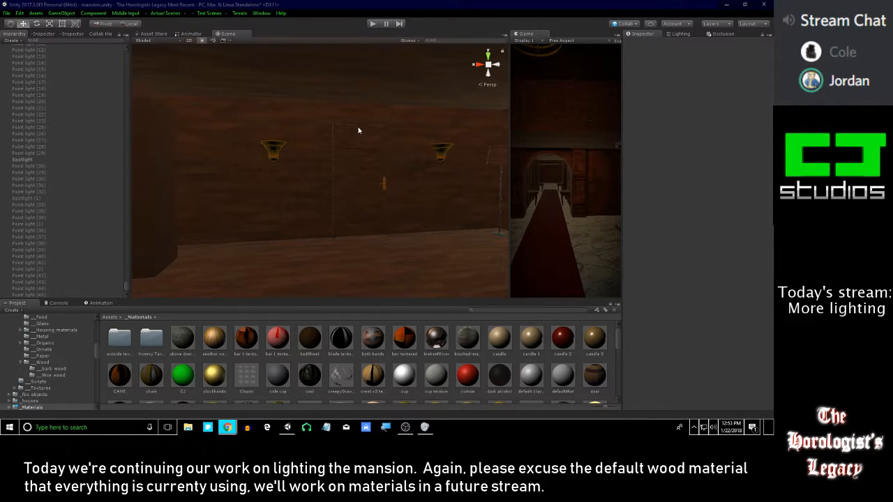
{"action": "right_click_drag", "start_coordinate": [369, 133], "coordinate": [391, 140]}
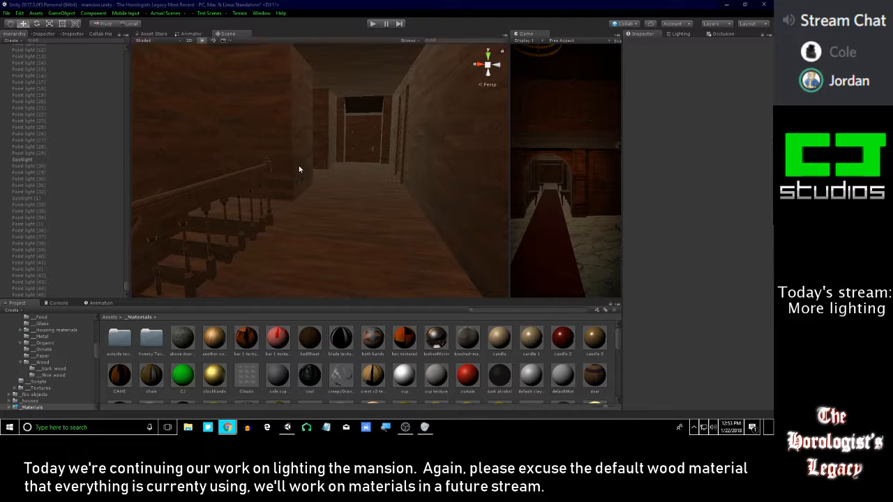
{"action": "right_click_drag", "start_coordinate": [320, 162], "coordinate": [247, 163]}
{"action": "key", "text": "ctrl+z"}
Fit the spotlight into the sconce's bowl and widen its spot angle to about 119
{"action": "key", "text": "w"}
{"action": "left_click_drag", "start_coordinate": [412, 203], "coordinate": [353, 198], "text": "alt"}
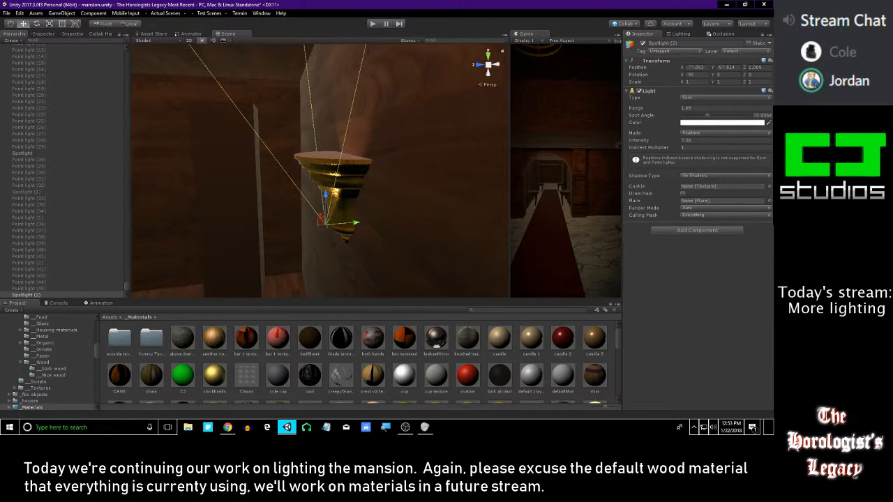
{"action": "key", "text": "alt+Tab"}
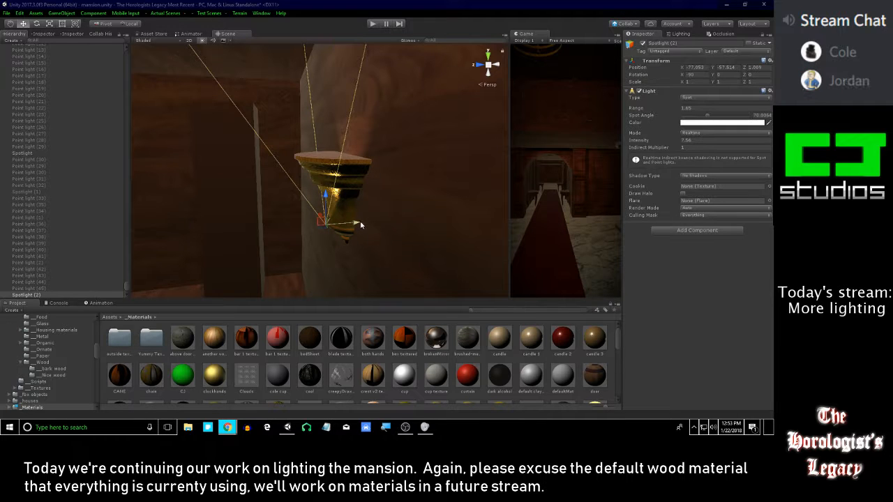
{"action": "left_click_drag", "start_coordinate": [355, 226], "coordinate": [269, 72], "text": "alt"}
{"action": "left_click_drag", "start_coordinate": [297, 110], "coordinate": [316, 123], "text": "alt"}
{"action": "left_click_drag", "start_coordinate": [205, 86], "coordinate": [138, 113]}
{"action": "left_click_drag", "start_coordinate": [249, 116], "coordinate": [251, 114]}
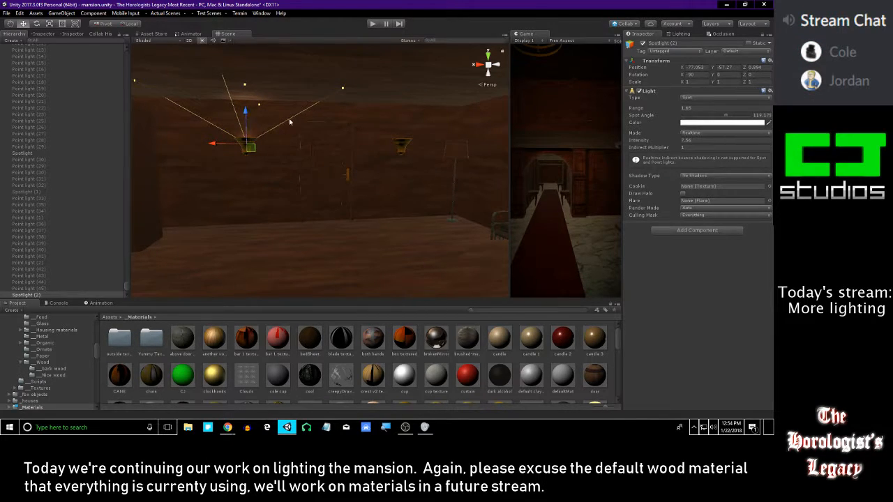
Set the sconce spotlight's range to 1.2, raise its intensity to about 61.5, and widen its cone further
{"action": "left_click_drag", "start_coordinate": [663, 113], "coordinate": [659, 111]}
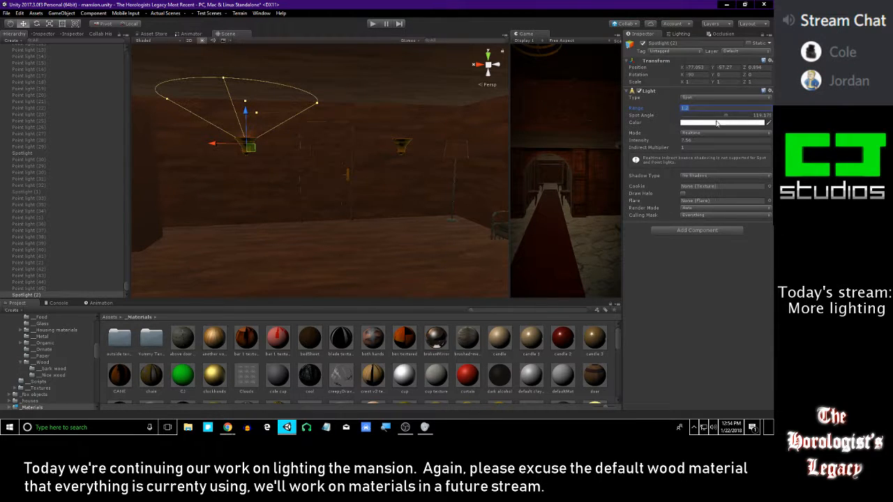
{"action": "left_click", "coordinate": [668, 140]}
{"action": "left_click_drag", "start_coordinate": [670, 142], "coordinate": [175, 162]}
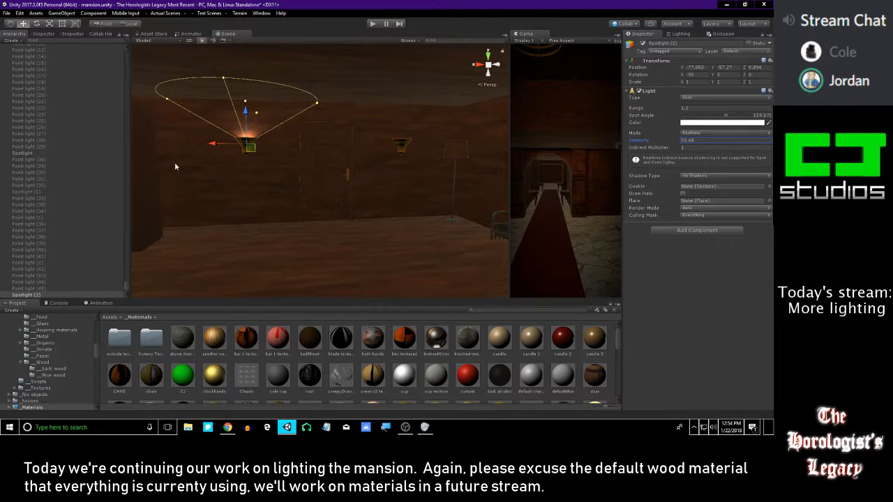
{"action": "mouse_move", "coordinate": [165, 102]}
{"action": "left_mouse_down"}
{"action": "mouse_move", "coordinate": [142, 108]}
{"action": "mouse_move", "coordinate": [154, 107]}
{"action": "left_mouse_up"}
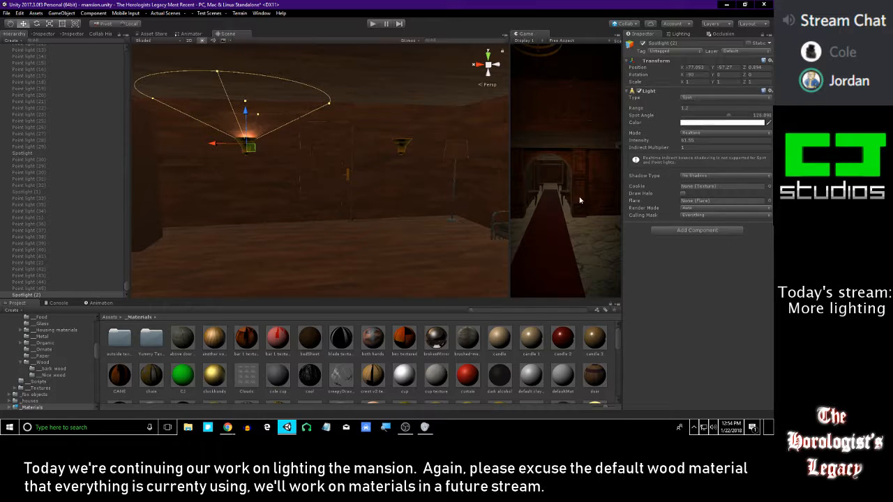
Duplicate the finished sconce spotlight and move the copy across to the second wall sconce
{"action": "key", "text": "alt+Tab"}
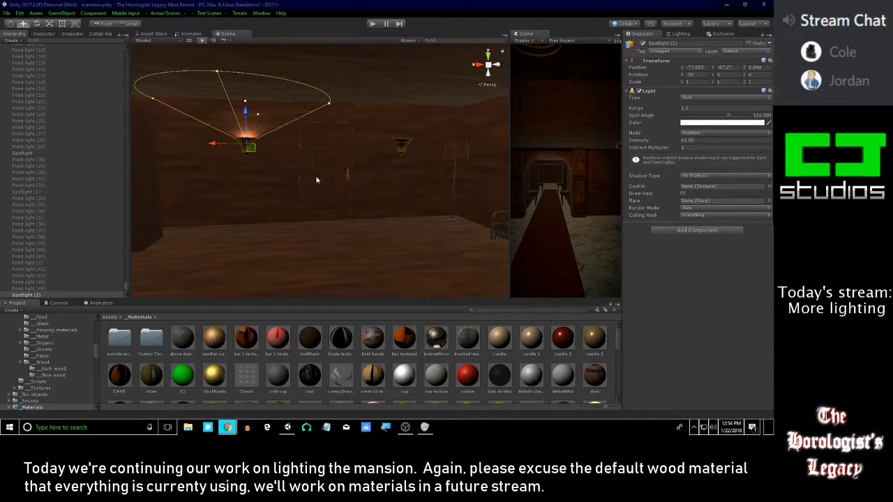
{"action": "right_click_drag", "start_coordinate": [314, 188], "coordinate": [302, 180]}
{"action": "middle_click_drag", "start_coordinate": [302, 180], "coordinate": [274, 177]}
{"action": "left_click", "coordinate": [39, 293]}
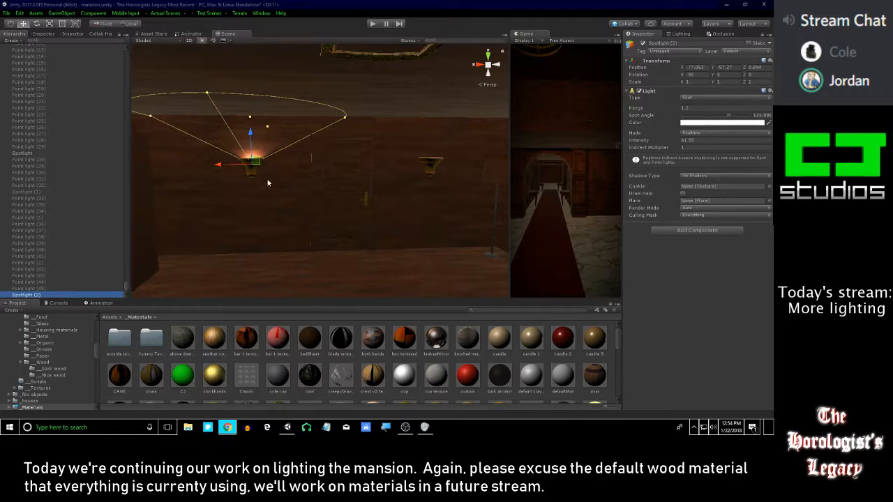
{"action": "right_click_drag", "start_coordinate": [266, 179], "coordinate": [259, 178]}
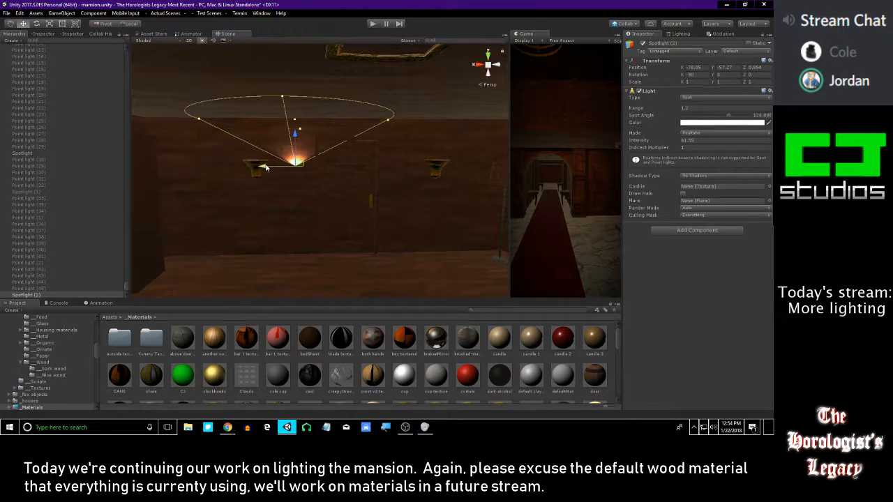
{"action": "key", "text": "ctrl+d"}
{"action": "left_click_drag", "start_coordinate": [224, 169], "coordinate": [401, 169]}
Center Spotlight (3) in the second sconce and view both lit sconces from across the room
{"action": "key", "text": "d"}
{"action": "key", "text": "w"}
{"action": "right_click_drag", "start_coordinate": [401, 170], "coordinate": [273, 195]}
{"action": "key", "text": "w"}
{"action": "left_click_drag", "start_coordinate": [288, 200], "coordinate": [297, 199]}
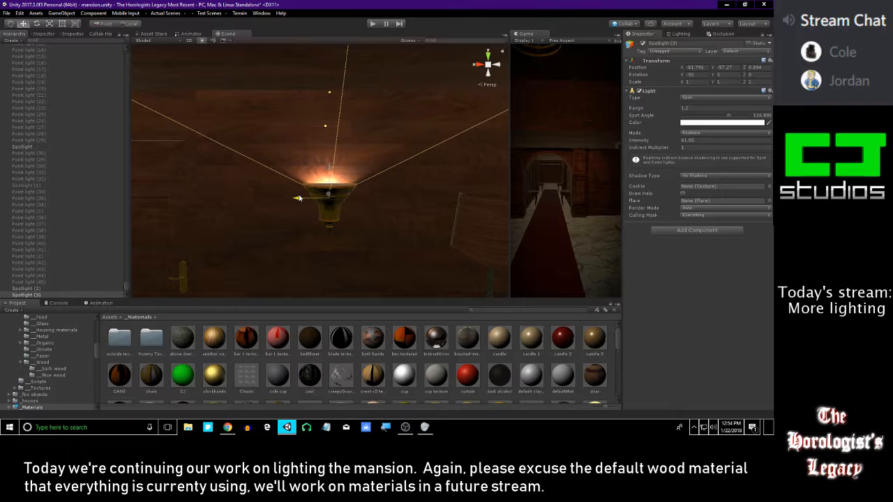
{"action": "key", "text": "s"}
{"action": "right_click_drag", "start_coordinate": [298, 198], "coordinate": [324, 191]}
{"action": "left_click", "coordinate": [420, 367]}
{"action": "key", "text": "s"}
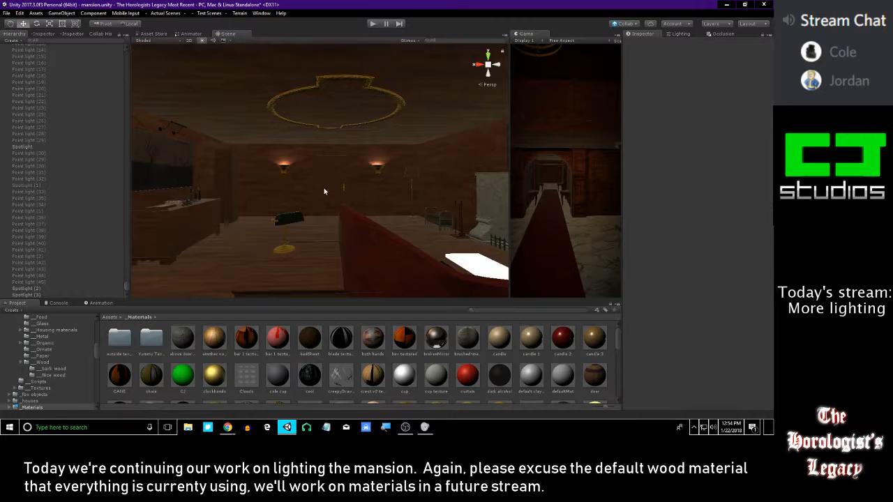
Inspect Spotlight (3) in the second sconce up close and compare both lit sconces from across the room
{"action": "mouse_move", "coordinate": [314, 176]}
{"action": "right_mouse_down"}
{"action": "mouse_move", "coordinate": [316, 166]}
{"action": "mouse_move", "coordinate": [327, 170]}
{"action": "right_mouse_up"}
{"action": "key", "text": "w"}
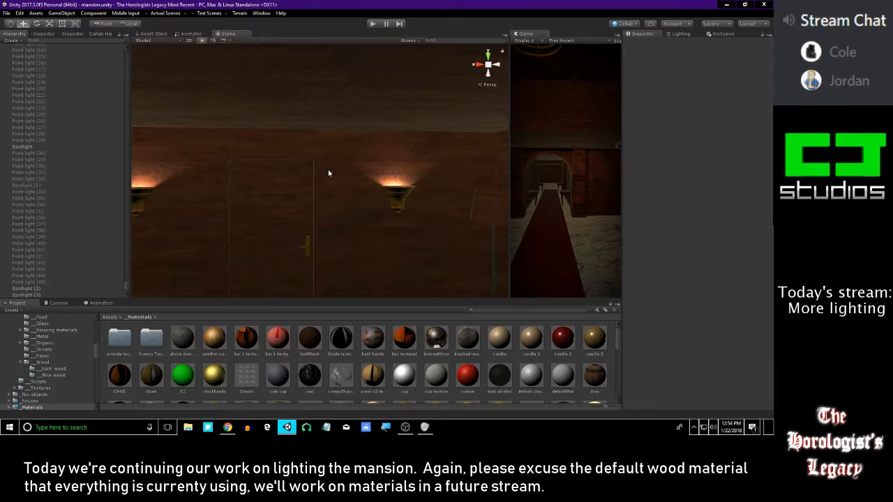
{"action": "left_click", "coordinate": [377, 188]}
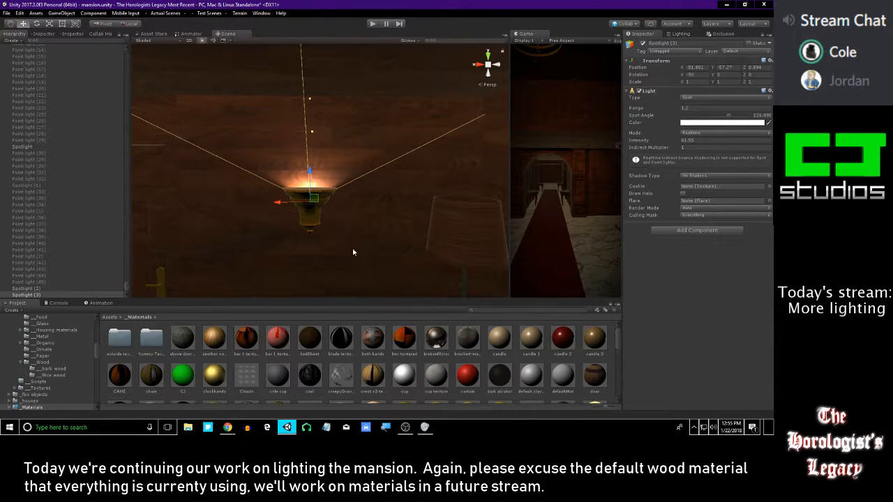
{"action": "left_click", "coordinate": [391, 357]}
{"action": "mouse_move", "coordinate": [395, 231]}
{"action": "right_mouse_down"}
{"action": "mouse_move", "coordinate": [371, 223]}
{"action": "mouse_move", "coordinate": [386, 233]}
{"action": "right_mouse_up"}
{"action": "key", "text": "s"}
{"action": "right_click_drag", "start_coordinate": [331, 179], "coordinate": [372, 134]}
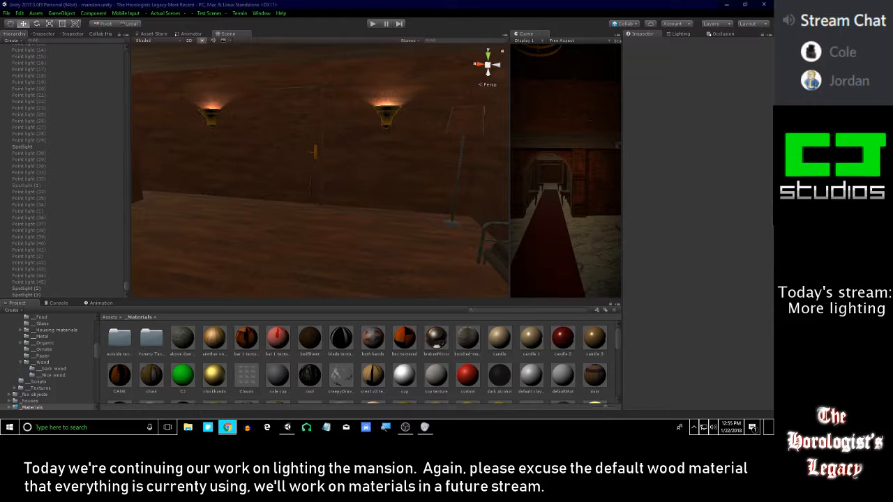
Examine the floor lamp's shade and stem from above by selecting its overlapping parts, and then clear the selection
{"action": "right_click_drag", "start_coordinate": [412, 147], "coordinate": [456, 133]}
{"action": "right_click_drag", "start_coordinate": [377, 149], "coordinate": [417, 136]}
{"action": "left_click", "coordinate": [370, 156]}
{"action": "right_click_drag", "start_coordinate": [405, 173], "coordinate": [446, 259]}
{"action": "right_click_drag", "start_coordinate": [342, 221], "coordinate": [385, 239]}
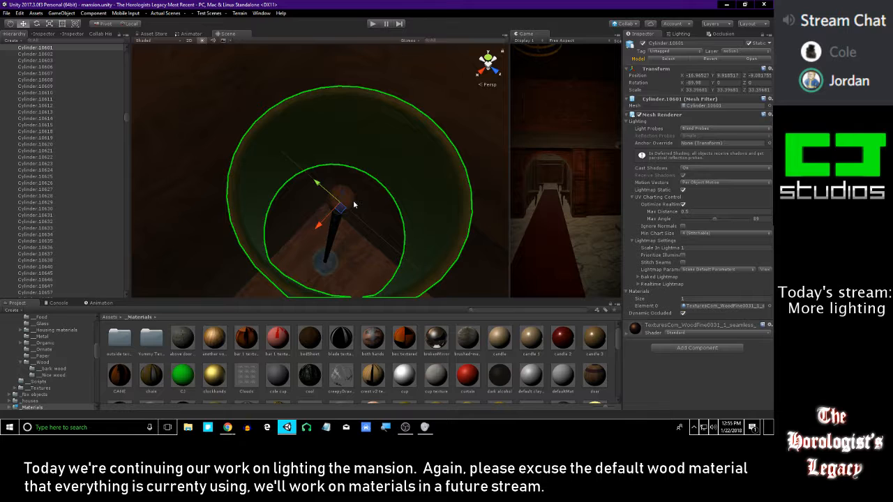
{"action": "left_click", "coordinate": [362, 222], "text": "shift"}
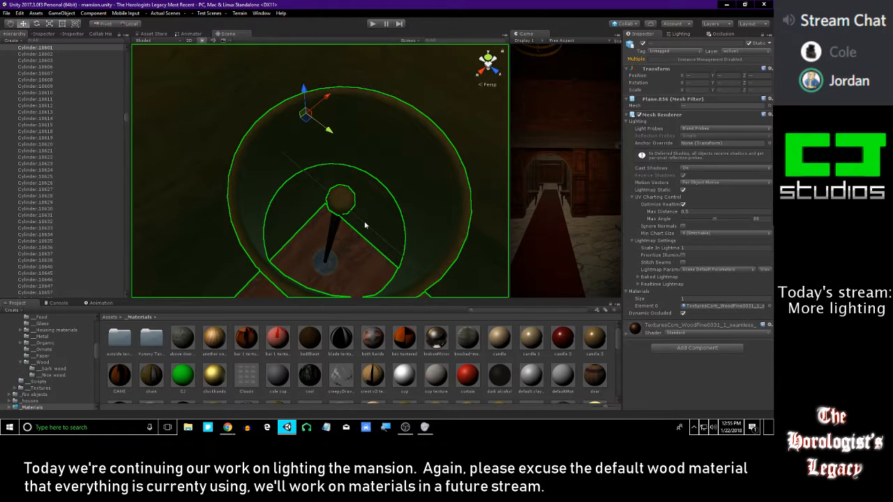
{"action": "left_click", "coordinate": [363, 222], "text": "shift"}
{"action": "left_click", "coordinate": [362, 221], "text": "shift"}
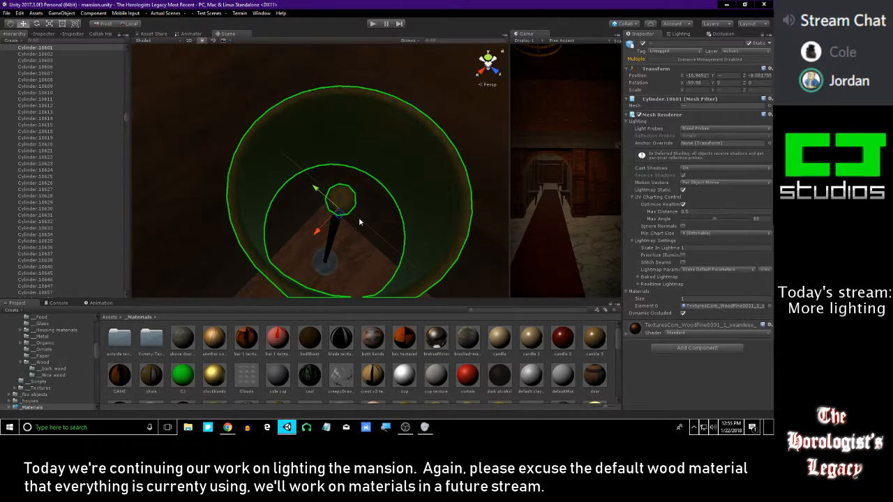
{"action": "right_click_drag", "start_coordinate": [367, 219], "coordinate": [395, 138]}
{"action": "key", "text": "s"}
{"action": "left_click", "coordinate": [420, 357]}
{"action": "key", "text": "s"}
{"action": "right_click_drag", "start_coordinate": [344, 154], "coordinate": [333, 175]}
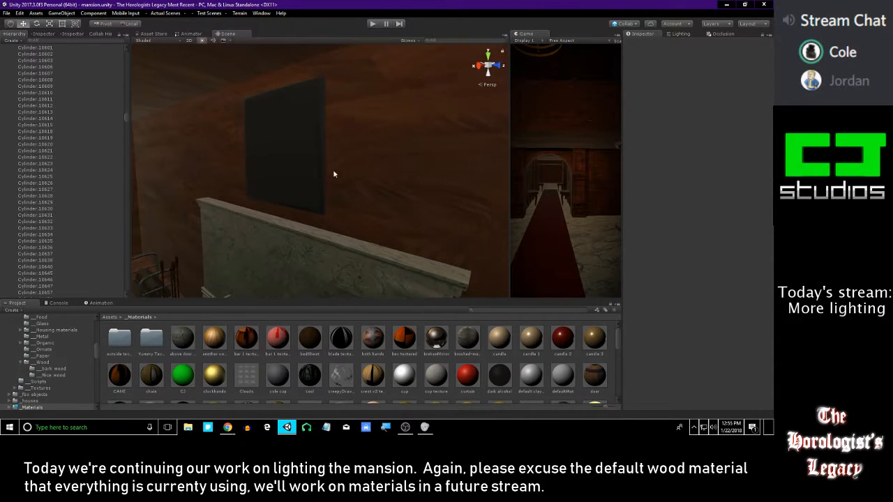
Tour the fireplace room, the stair hall and the railed corridor to examine their current lighting
{"action": "right_click_drag", "start_coordinate": [271, 201], "coordinate": [231, 193]}
{"action": "left_click", "coordinate": [205, 40]}
{"action": "mouse_move", "coordinate": [376, 155]}
{"action": "right_mouse_down"}
{"action": "mouse_move", "coordinate": [418, 149]}
{"action": "mouse_move", "coordinate": [425, 121]}
{"action": "mouse_move", "coordinate": [502, 114]}
{"action": "mouse_move", "coordinate": [249, 156]}
{"action": "mouse_move", "coordinate": [189, 132]}
{"action": "mouse_move", "coordinate": [424, 136]}
{"action": "mouse_move", "coordinate": [410, 128]}
{"action": "mouse_move", "coordinate": [403, 143]}
{"action": "mouse_move", "coordinate": [496, 129]}
{"action": "right_mouse_up"}
{"action": "left_click", "coordinate": [202, 41]}
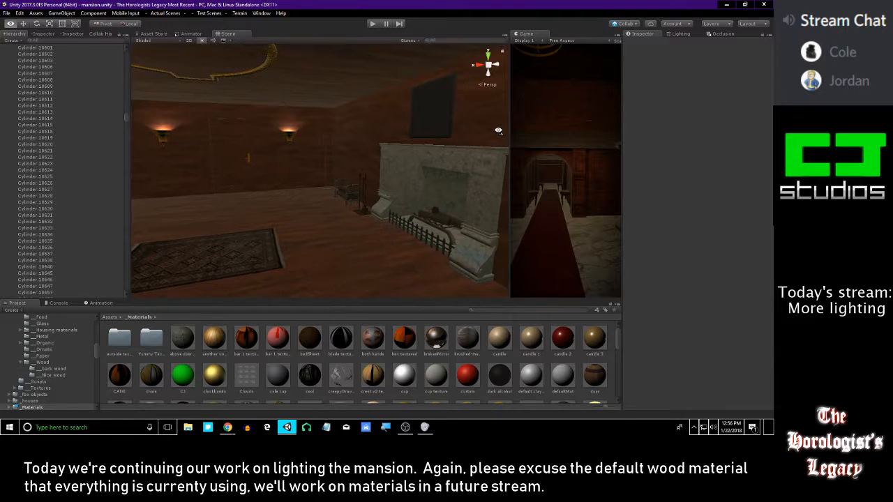
{"action": "right_click_drag", "start_coordinate": [405, 148], "coordinate": [401, 145]}
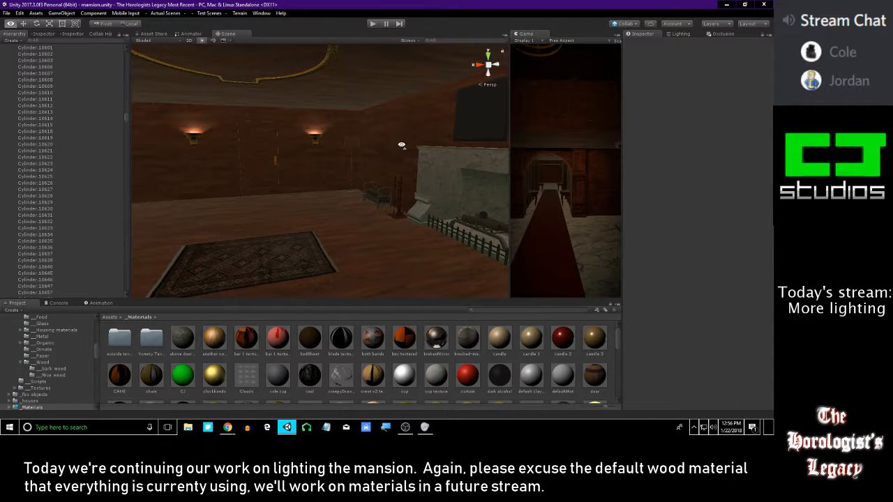
{"action": "right_click_drag", "start_coordinate": [260, 148], "coordinate": [505, 164]}
{"action": "key", "text": "w"}
{"action": "key", "text": "w"}
{"action": "key", "text": "w"}
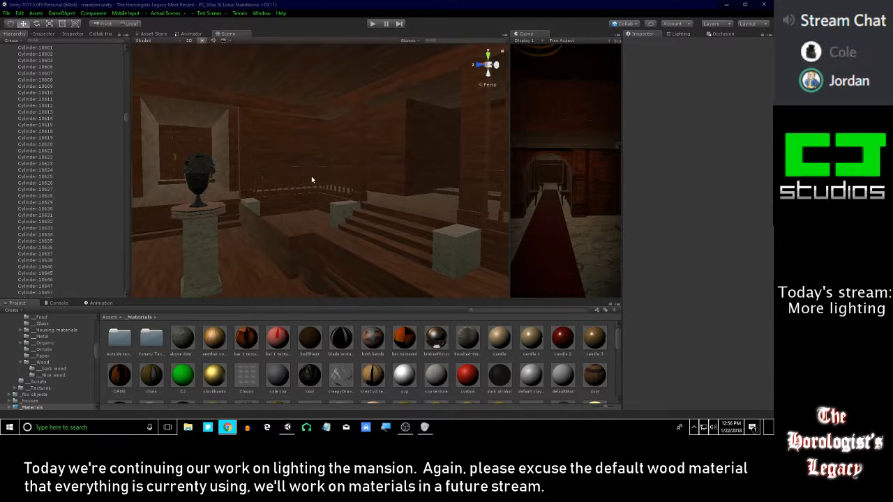
{"action": "key", "text": "w"}
{"action": "right_click_drag", "start_coordinate": [318, 169], "coordinate": [477, 141]}
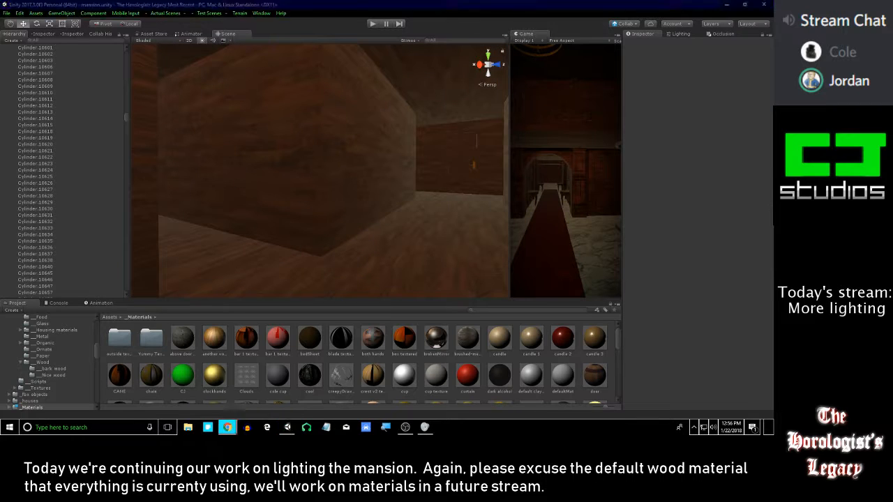
{"action": "right_click_drag", "start_coordinate": [363, 122], "coordinate": [353, 165]}
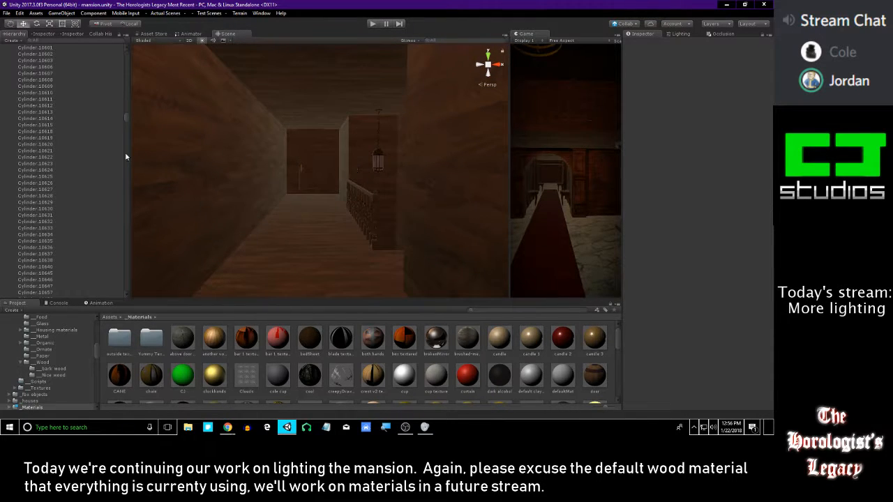
Locate Spotlight (2) and Spotlight (3) in the object list and review the sconce wall and desk area
{"action": "left_click_drag", "start_coordinate": [128, 118], "coordinate": [119, 295]}
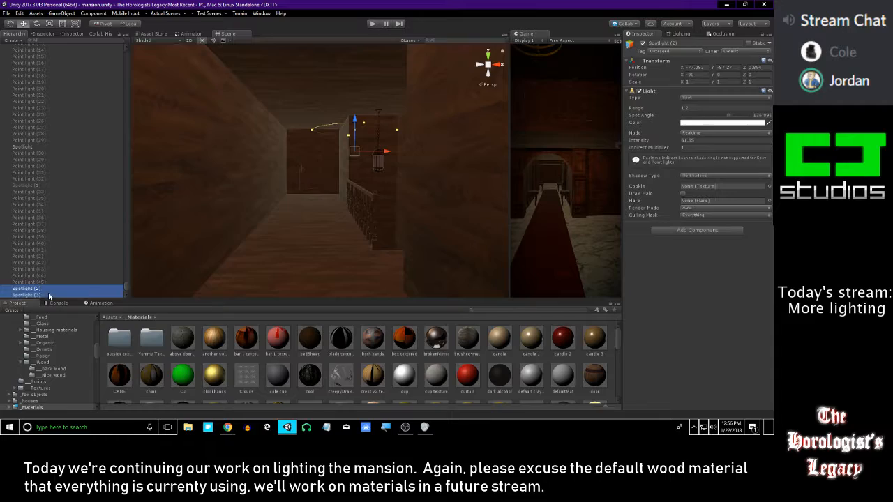
{"action": "right_click_drag", "start_coordinate": [276, 231], "coordinate": [396, 208]}
{"action": "right_click", "coordinate": [452, 361]}
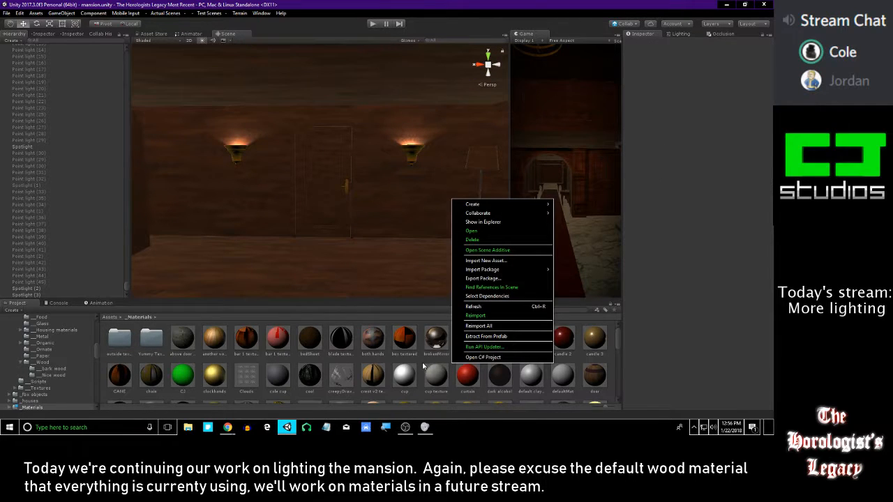
{"action": "left_click", "coordinate": [364, 242]}
{"action": "right_click_drag", "start_coordinate": [331, 204], "coordinate": [379, 150]}
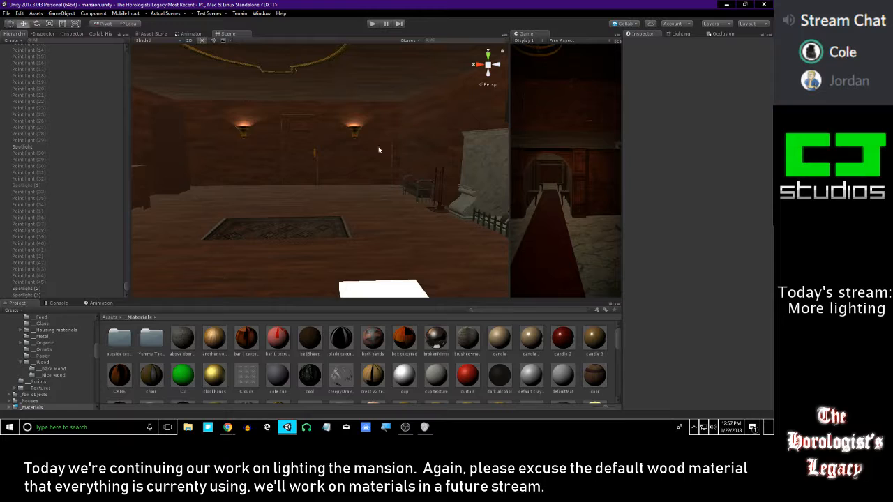
{"action": "right_click_drag", "start_coordinate": [275, 148], "coordinate": [412, 193]}
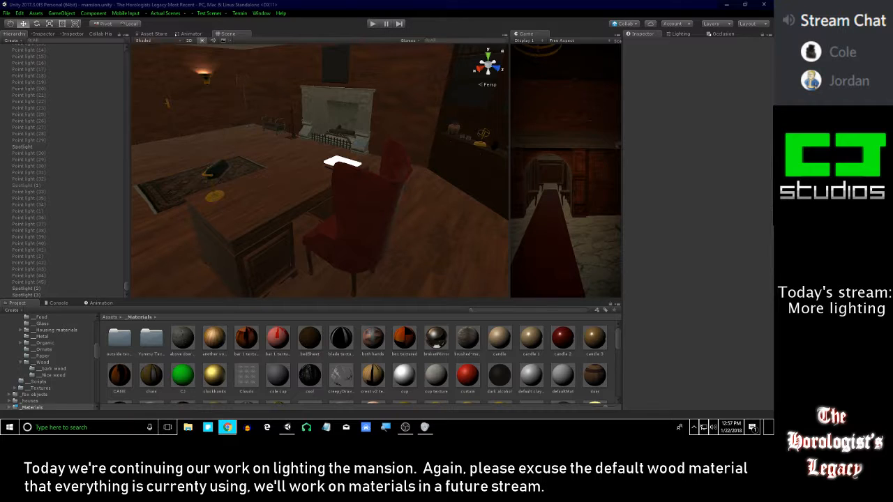
Examine the attic seating area, the marble-floored hall with the hanging lantern and the mansion's exterior for areas to light
{"action": "right_click_drag", "start_coordinate": [377, 116], "coordinate": [323, 198]}
{"action": "right_click_drag", "start_coordinate": [208, 224], "coordinate": [504, 164]}
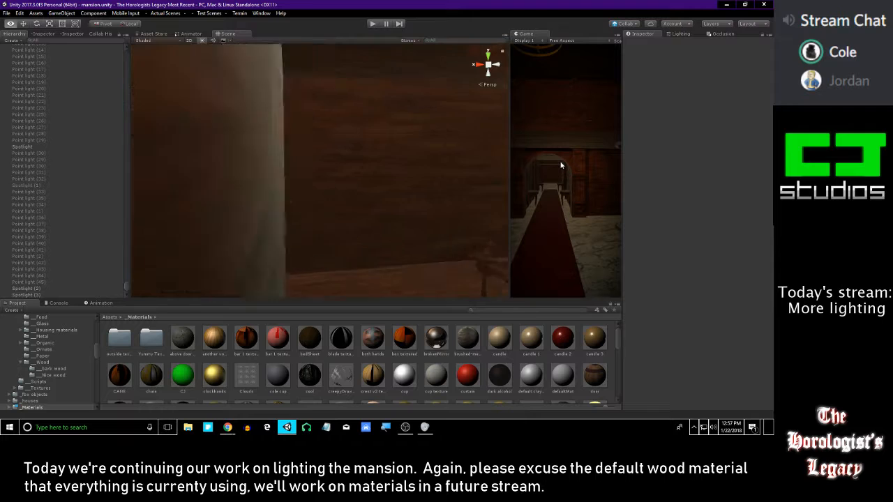
{"action": "right_click_drag", "start_coordinate": [561, 166], "coordinate": [561, 165]}
{"action": "right_click_drag", "start_coordinate": [366, 153], "coordinate": [272, 166]}
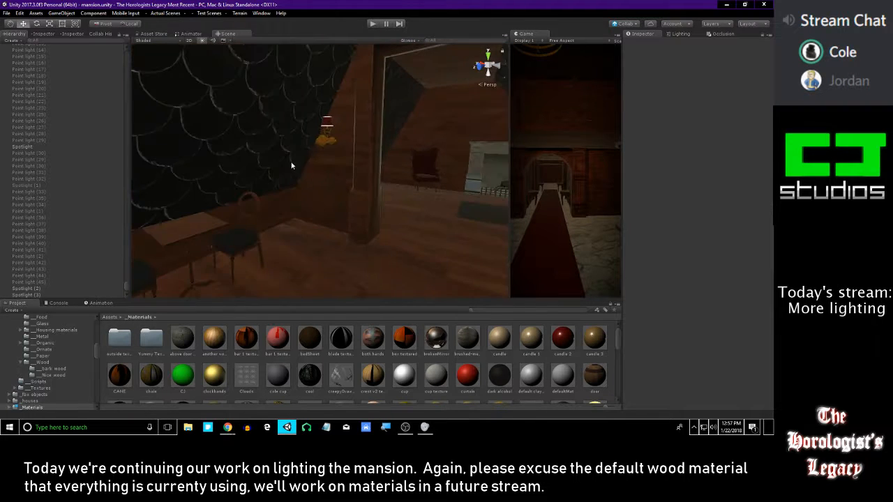
{"action": "right_click_drag", "start_coordinate": [370, 162], "coordinate": [436, 168]}
{"action": "right_click_drag", "start_coordinate": [354, 175], "coordinate": [380, 165]}
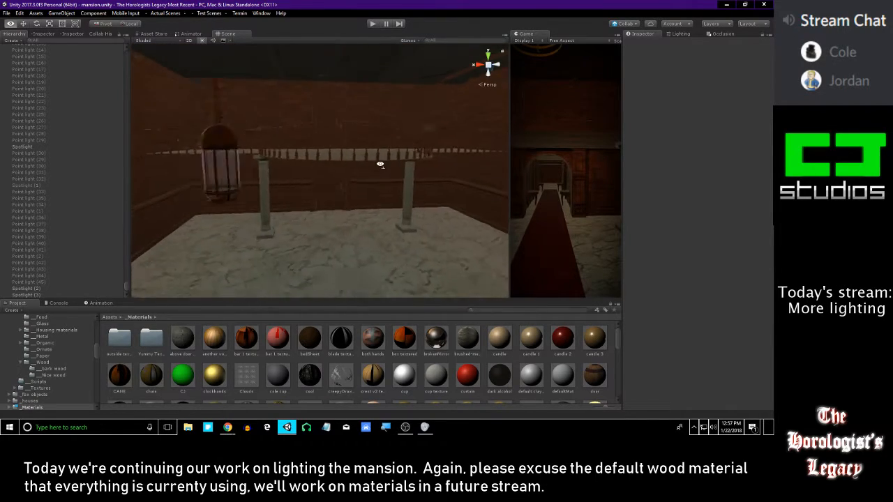
{"action": "right_click_drag", "start_coordinate": [285, 148], "coordinate": [319, 194]}
{"action": "right_click_drag", "start_coordinate": [298, 239], "coordinate": [370, 86]}
{"action": "left_click", "coordinate": [385, 213]}
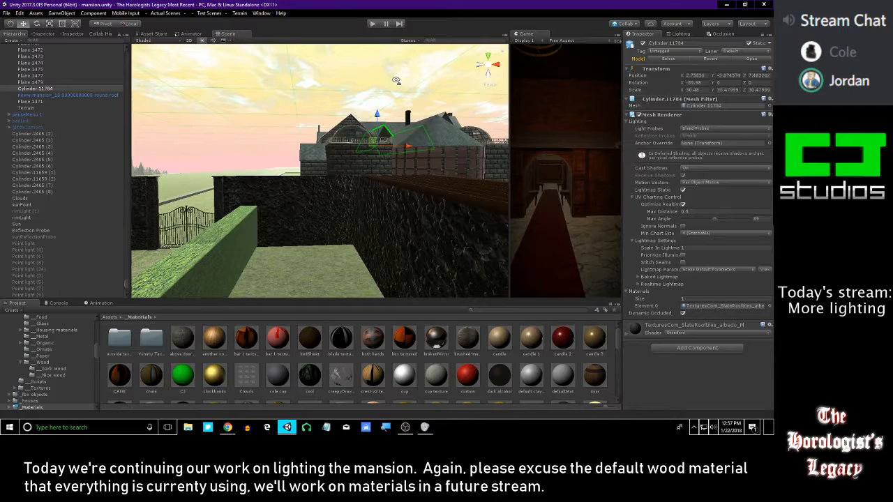
{"action": "left_click", "coordinate": [377, 84]}
{"action": "right_click_drag", "start_coordinate": [363, 128], "coordinate": [301, 154]}
{"action": "right_click_drag", "start_coordinate": [474, 216], "coordinate": [413, 177]}
Create a spotlight in front of the long wall counter with the recessed downlights
{"action": "right_click_drag", "start_coordinate": [405, 151], "coordinate": [746, 169]}
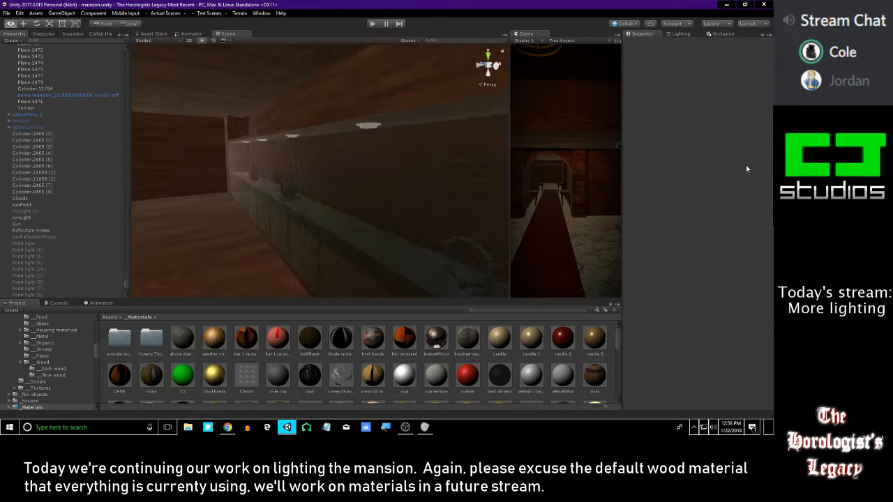
{"action": "right_click_drag", "start_coordinate": [416, 172], "coordinate": [461, 161]}
{"action": "left_click", "coordinate": [93, 13]}
{"action": "mouse_move", "coordinate": [62, 13]}
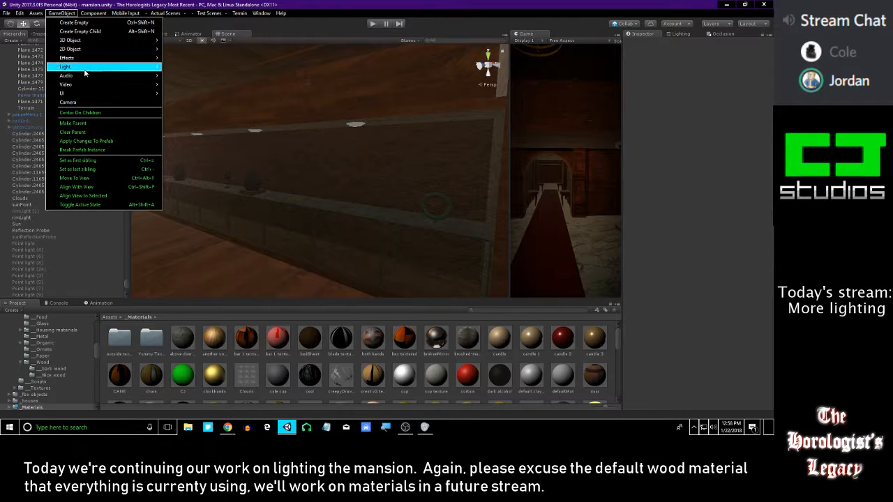
{"action": "mouse_move", "coordinate": [104, 40]}
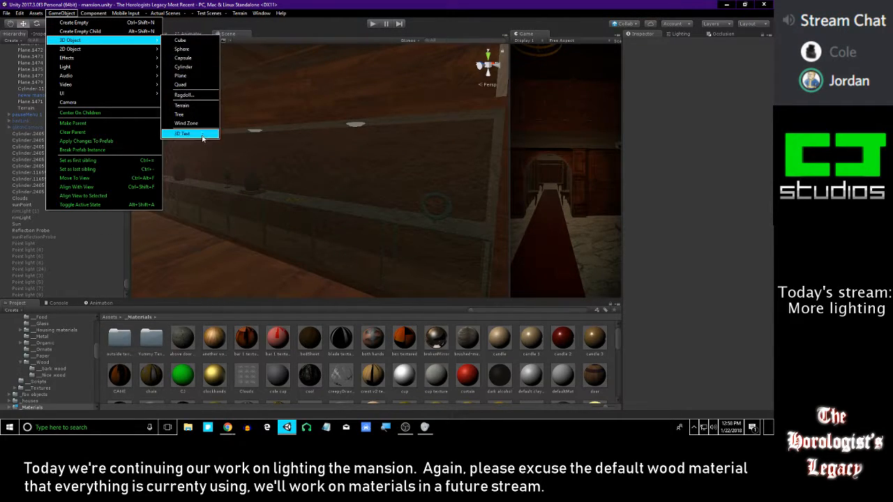
{"action": "mouse_move", "coordinate": [114, 67]}
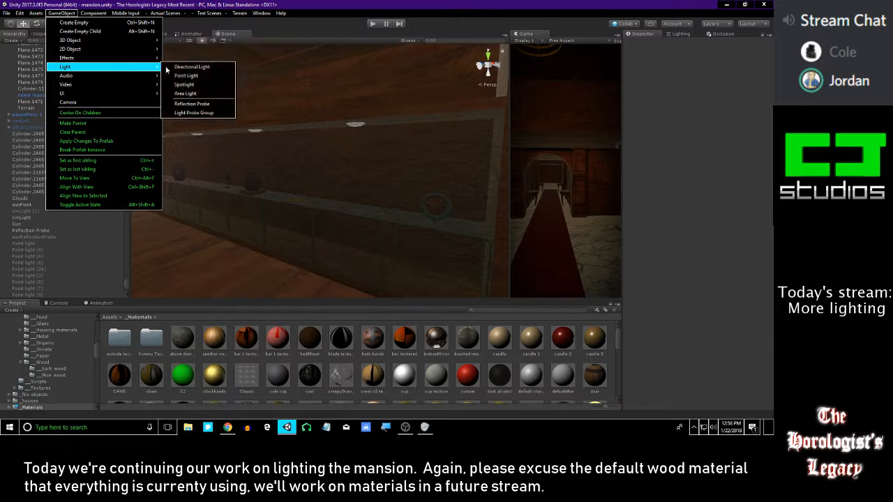
{"action": "left_click", "coordinate": [196, 85]}
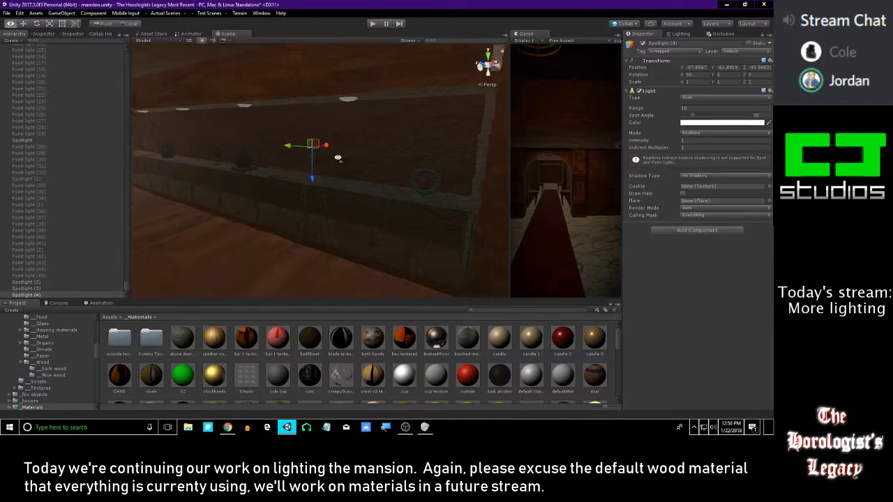
{"action": "mouse_move", "coordinate": [313, 147]}
{"action": "left_mouse_down"}
{"action": "mouse_move", "coordinate": [250, 151]}
{"action": "mouse_move", "coordinate": [326, 151]}
{"action": "left_mouse_up"}
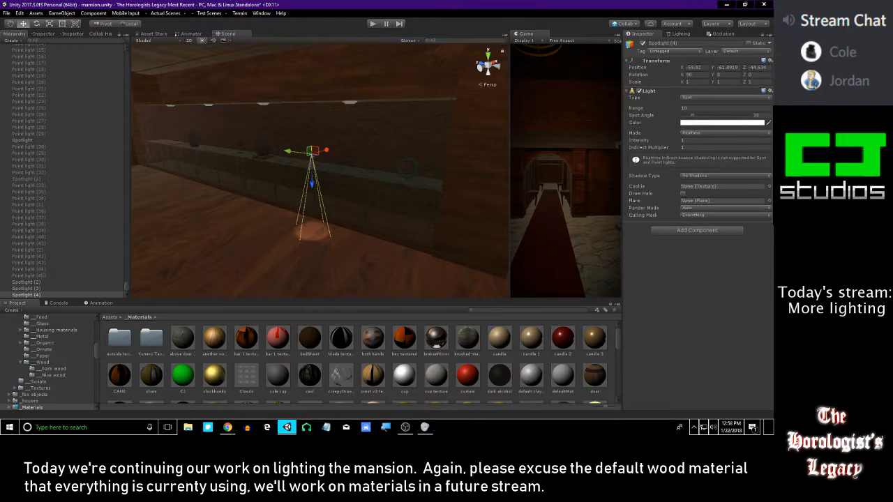
Move the new spotlight over the counter, toward the downlight nearest the counter's end
{"action": "key", "text": "alt+Tab"}
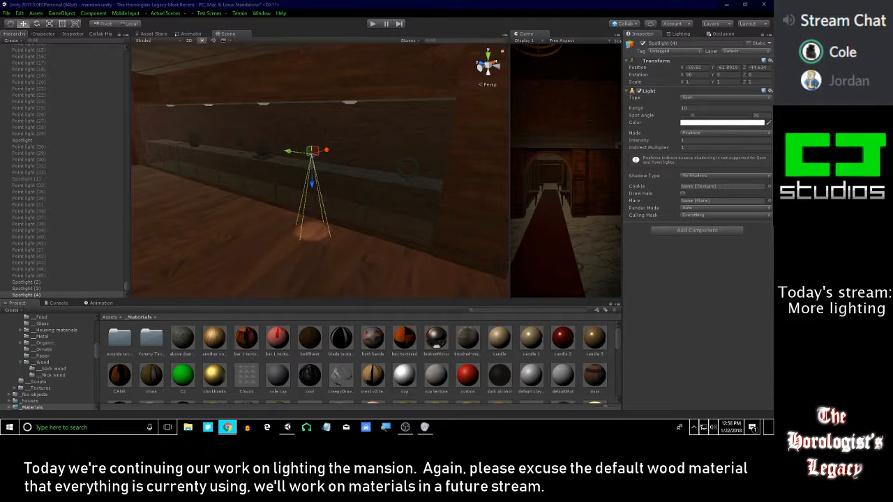
{"action": "right_click_drag", "start_coordinate": [427, 133], "coordinate": [363, 141]}
{"action": "key", "text": "w"}
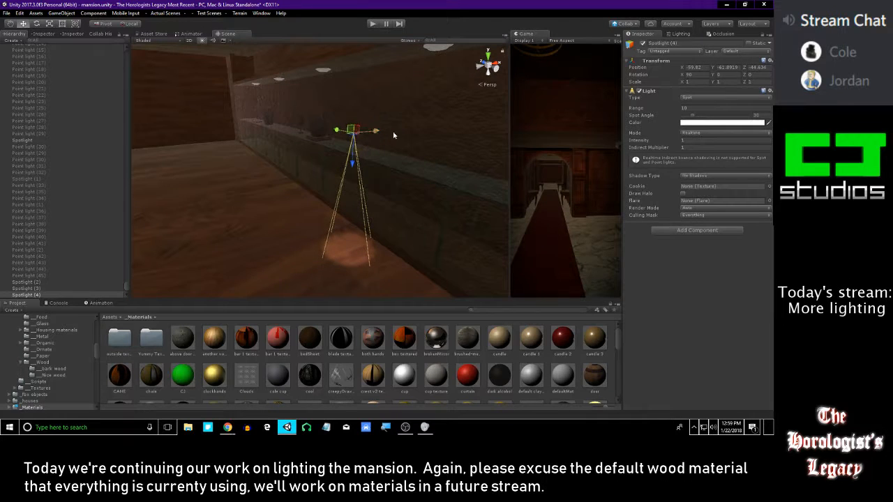
{"action": "left_click", "coordinate": [392, 132]}
{"action": "key", "text": "ctrl+z"}
{"action": "left_click_drag", "start_coordinate": [380, 131], "coordinate": [434, 127]}
{"action": "right_click_drag", "start_coordinate": [419, 137], "coordinate": [468, 167]}
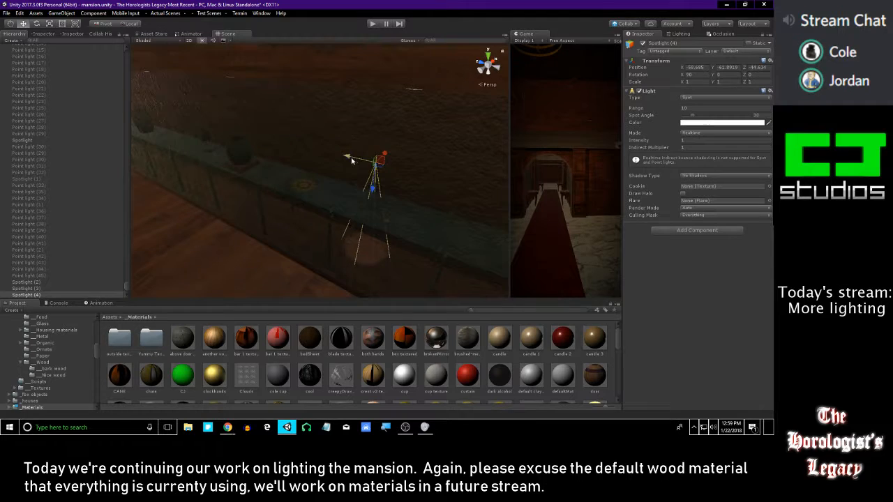
{"action": "left_click_drag", "start_coordinate": [351, 159], "coordinate": [389, 166]}
{"action": "right_click_drag", "start_coordinate": [392, 167], "coordinate": [409, 193]}
{"action": "left_click_drag", "start_coordinate": [438, 172], "coordinate": [427, 182]}
Fit the spotlight into the end downlight, with a range of 1.72 and a spot angle of about 99
{"action": "left_click_drag", "start_coordinate": [398, 215], "coordinate": [414, 154]}
{"action": "right_click_drag", "start_coordinate": [413, 148], "coordinate": [374, 131]}
{"action": "left_click_drag", "start_coordinate": [313, 118], "coordinate": [302, 123]}
{"action": "left_click_drag", "start_coordinate": [338, 151], "coordinate": [336, 141]}
{"action": "left_click_drag", "start_coordinate": [308, 112], "coordinate": [306, 112]}
{"action": "right_click_drag", "start_coordinate": [410, 136], "coordinate": [334, 235]}
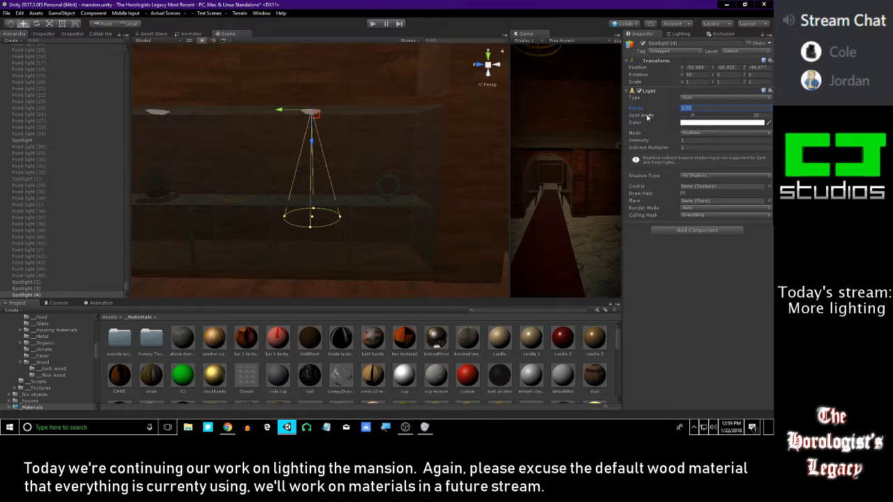
{"action": "left_click_drag", "start_coordinate": [288, 220], "coordinate": [191, 215]}
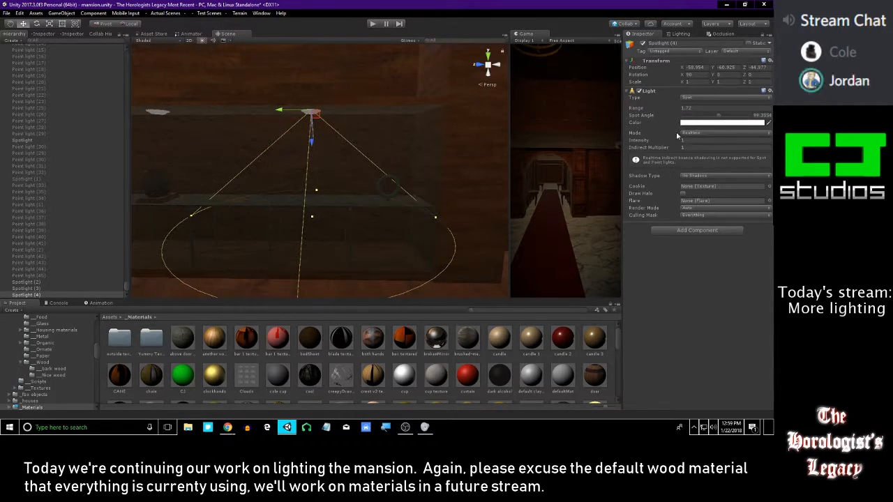
Try raising the downlight spotlight's intensity to about 287.4
{"action": "left_click_drag", "start_coordinate": [653, 143], "coordinate": [760, 216]}
{"action": "right_click_drag", "start_coordinate": [466, 155], "coordinate": [293, 243]}
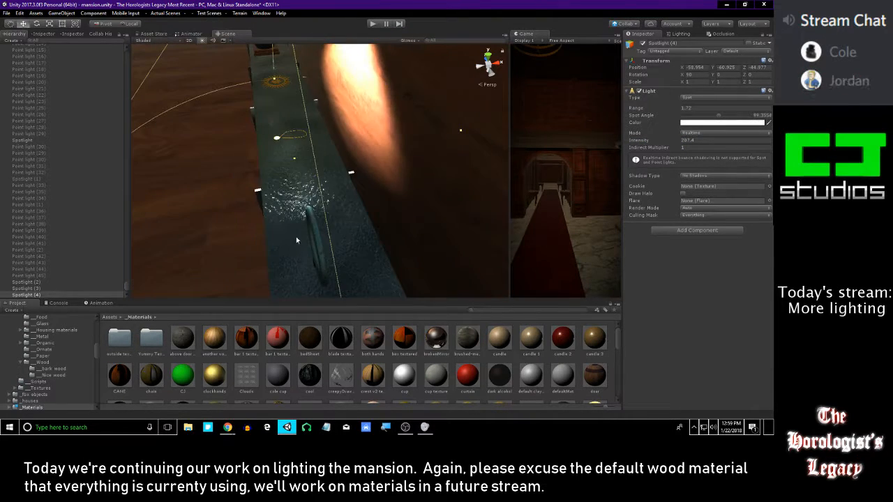
{"action": "key", "text": "ctrl+z"}
Widen the downlight spotlight's cone to about 124 degrees and raise its intensity to 14.27
{"action": "right_click_drag", "start_coordinate": [303, 213], "coordinate": [459, 165]}
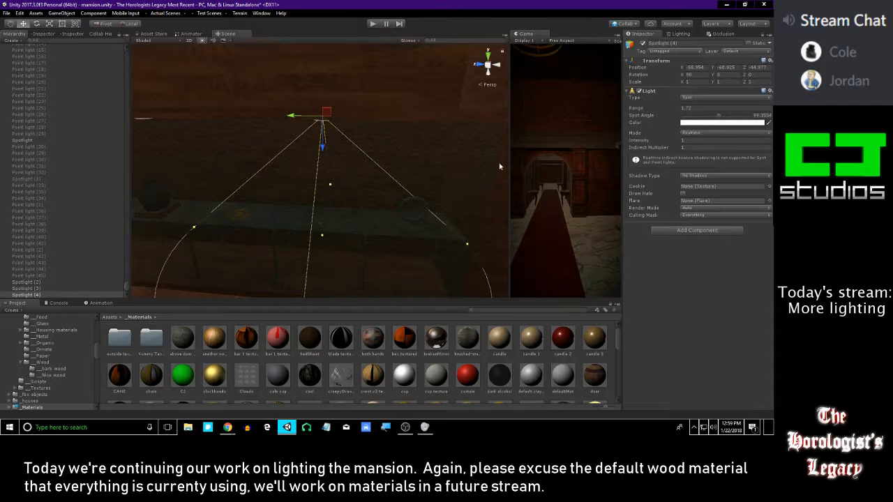
{"action": "right_click_drag", "start_coordinate": [343, 195], "coordinate": [322, 197]}
{"action": "left_click_drag", "start_coordinate": [310, 198], "coordinate": [261, 189]}
{"action": "right_click_drag", "start_coordinate": [261, 189], "coordinate": [498, 159]}
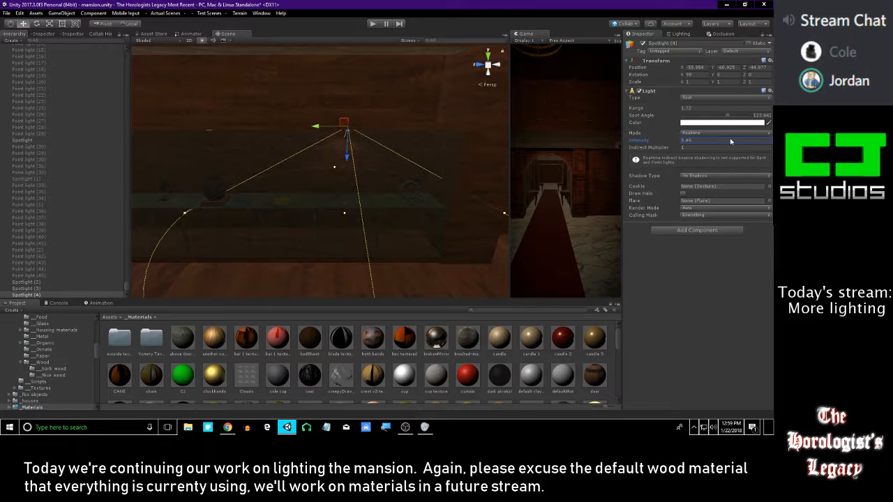
{"action": "left_click_drag", "start_coordinate": [722, 142], "coordinate": [77, 146]}
{"action": "right_click_drag", "start_coordinate": [221, 157], "coordinate": [243, 163]}
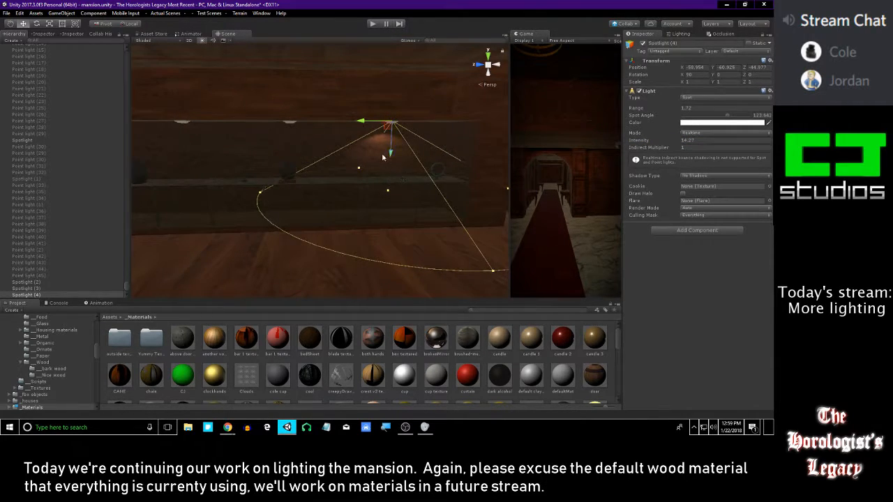
Duplicate the end downlight's spotlight and align the copy beneath the second downlight along the counter
{"action": "key", "text": "ctrl+d"}
{"action": "left_click_drag", "start_coordinate": [366, 125], "coordinate": [267, 131]}
{"action": "right_click_drag", "start_coordinate": [267, 130], "coordinate": [268, 130]}
{"action": "key", "text": "a"}
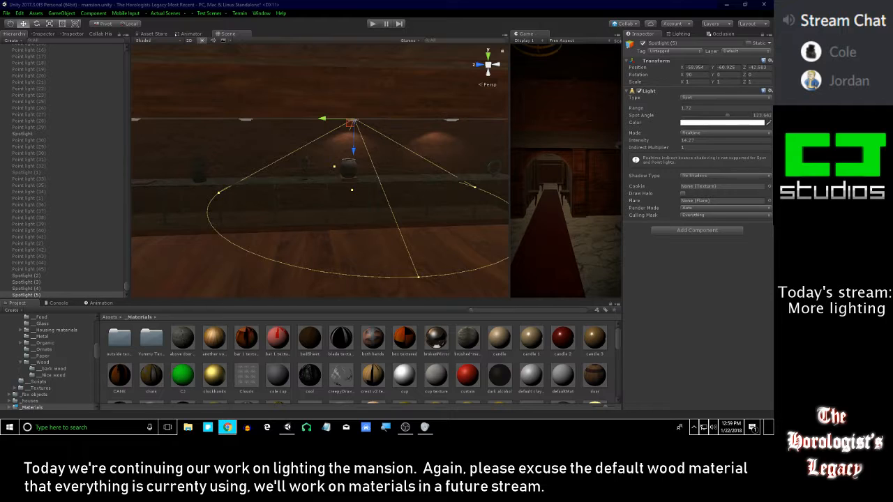
{"action": "key", "text": "w"}
{"action": "right_click_drag", "start_coordinate": [386, 128], "coordinate": [374, 121]}
{"action": "key", "text": "d"}
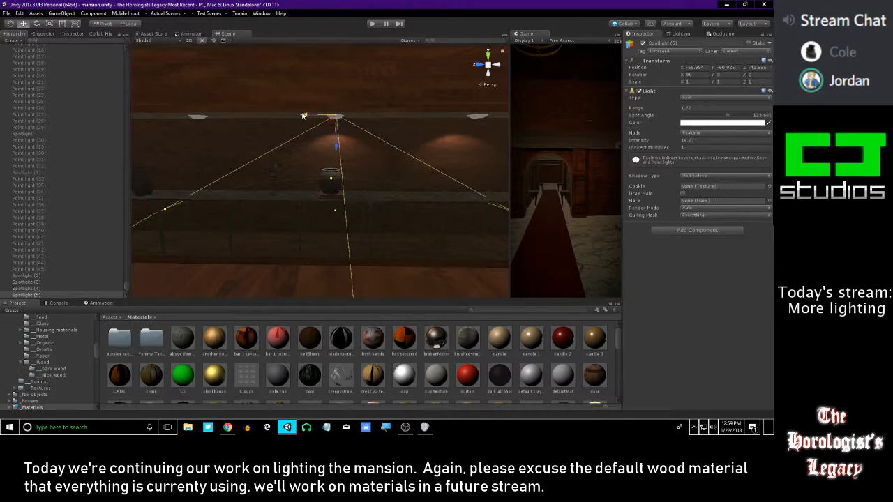
Duplicate the second downlight's spotlight and align the copy beneath the third downlight of the counter
{"action": "key", "text": "ctrl+d"}
{"action": "left_click_drag", "start_coordinate": [303, 115], "coordinate": [225, 129]}
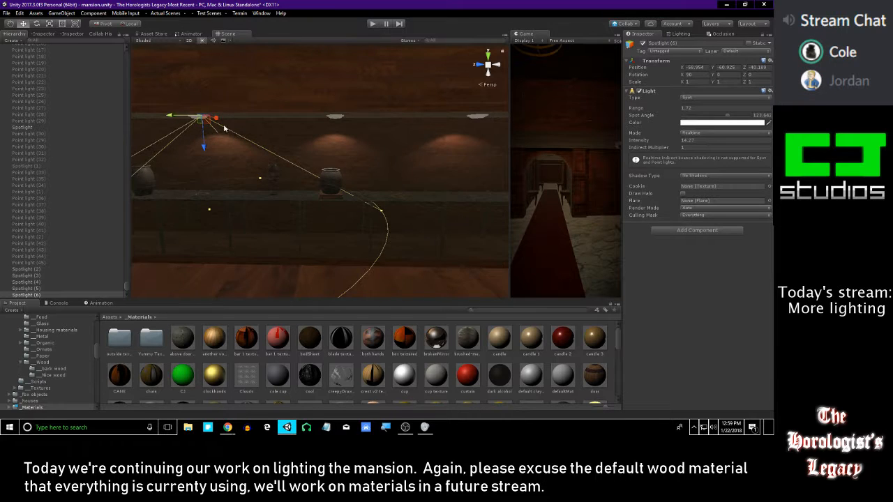
{"action": "key", "text": "f"}
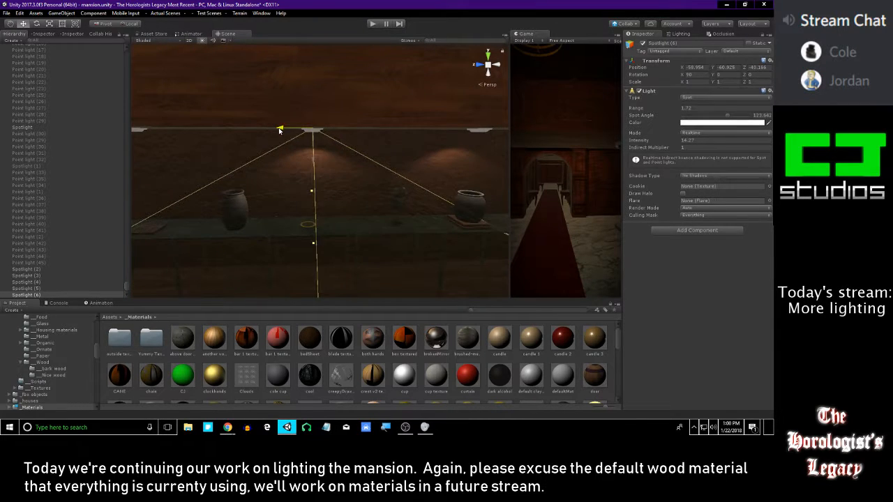
{"action": "left_click_drag", "start_coordinate": [280, 131], "coordinate": [280, 130]}
{"action": "right_click_drag", "start_coordinate": [300, 147], "coordinate": [300, 146]}
{"action": "key", "text": "s"}
{"action": "key", "text": "a"}
Duplicate the third downlight's spotlight and move the copy beneath the fourth downlight of the counter
{"action": "key", "text": "ctrl+d"}
{"action": "left_click_drag", "start_coordinate": [432, 140], "coordinate": [304, 147]}
{"action": "right_click_drag", "start_coordinate": [305, 148], "coordinate": [279, 132]}
{"action": "key", "text": "s"}
{"action": "key", "text": "d"}
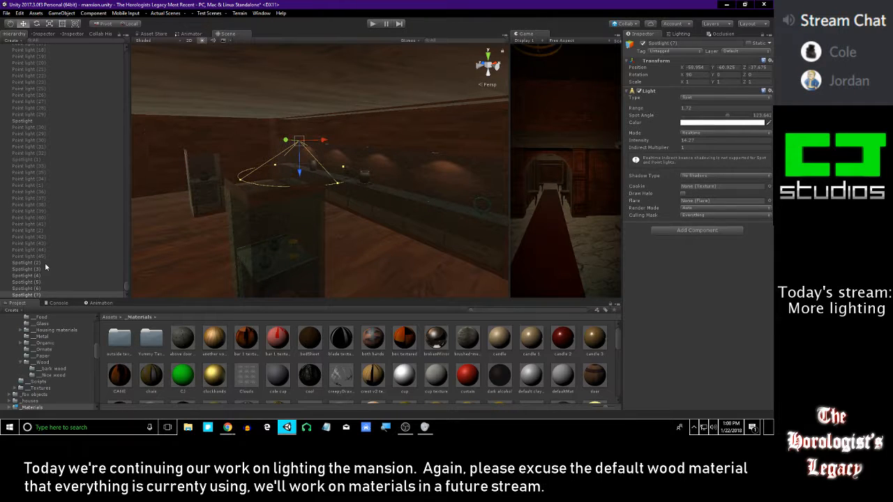
Duplicate the four counter spotlights together and move the copies across the room beneath the opposite counter's downlights, at X -73.66
{"action": "left_click", "coordinate": [44, 264], "text": "shift"}
{"action": "left_click", "coordinate": [44, 276], "text": "shift"}
{"action": "left_click", "coordinate": [96, 277], "text": "ctrl"}
{"action": "left_click", "coordinate": [96, 277], "text": "ctrl"}
{"action": "key", "text": "ctrl+d"}
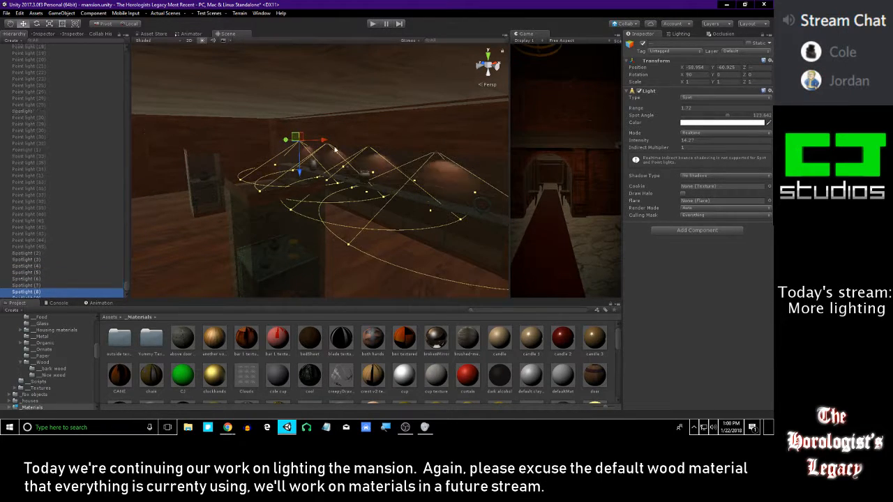
{"action": "right_click_drag", "start_coordinate": [335, 149], "coordinate": [201, 141]}
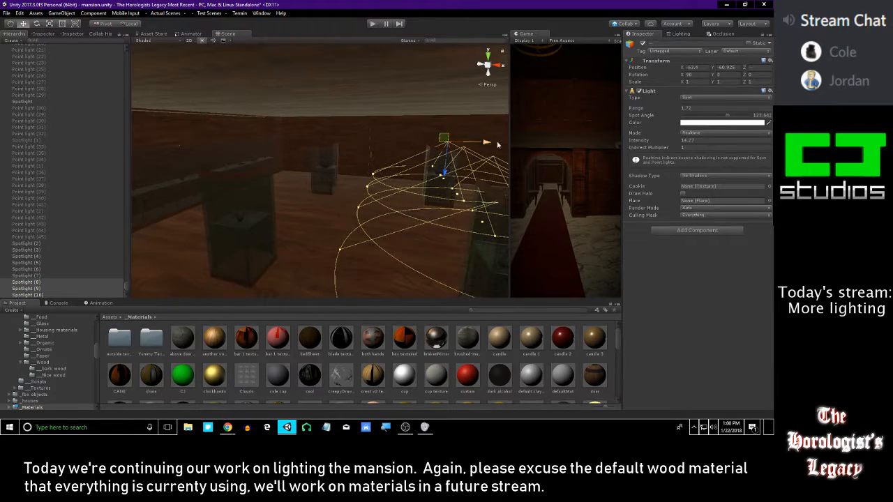
{"action": "left_click_drag", "start_coordinate": [487, 144], "coordinate": [288, 139]}
{"action": "key", "text": "a"}
{"action": "right_click_drag", "start_coordinate": [288, 139], "coordinate": [430, 139]}
{"action": "left_click_drag", "start_coordinate": [443, 152], "coordinate": [422, 151]}
{"action": "right_click_drag", "start_coordinate": [399, 173], "coordinate": [339, 194]}
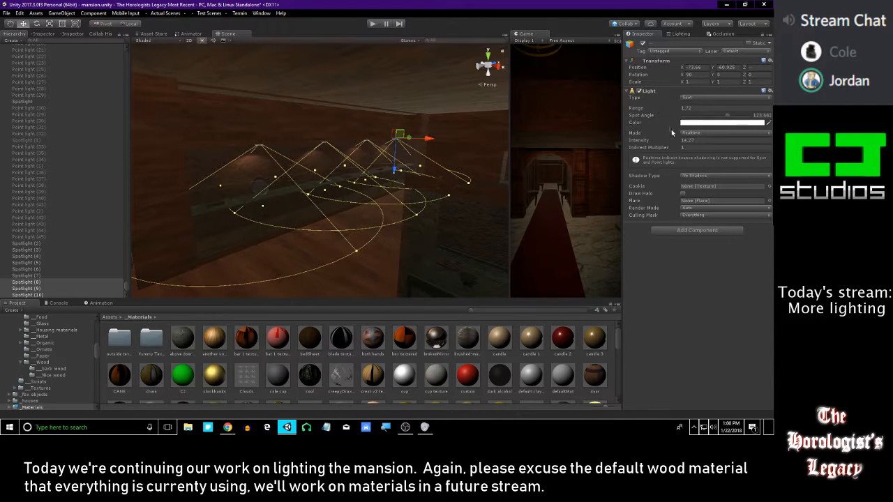
Set the intensity of the opposite counter's four spotlights to 33
{"action": "mouse_move", "coordinate": [369, 140]}
{"action": "right_mouse_down"}
{"action": "mouse_move", "coordinate": [312, 139]}
{"action": "mouse_move", "coordinate": [361, 126]}
{"action": "mouse_move", "coordinate": [291, 130]}
{"action": "mouse_move", "coordinate": [367, 126]}
{"action": "right_mouse_up"}
{"action": "key", "text": "ctrl+d"}
{"action": "key", "text": "ctrl+z"}
{"action": "left_click_drag", "start_coordinate": [655, 141], "coordinate": [723, 143]}
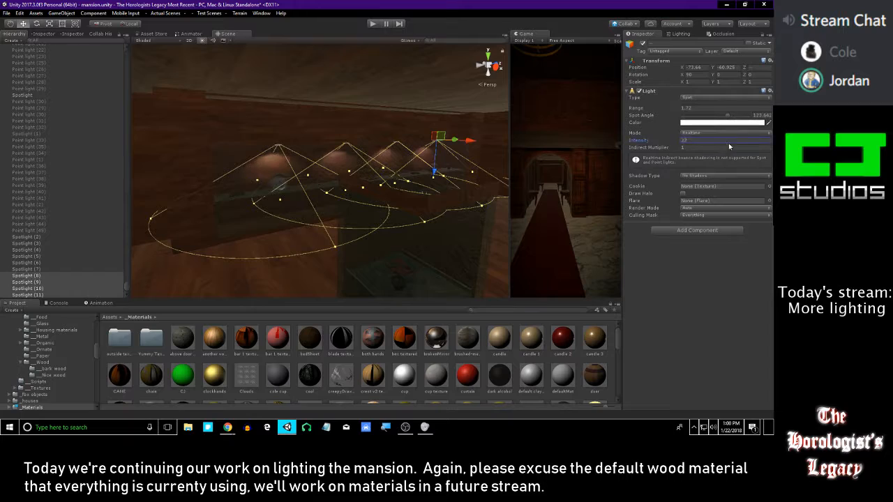
{"action": "key", "text": "BackSpace"}
{"action": "key", "text": "BackSpace"}
{"action": "right_click_drag", "start_coordinate": [313, 108], "coordinate": [411, 113]}
{"action": "key", "text": "w"}
{"action": "key", "text": "s"}
{"action": "key", "text": "w"}
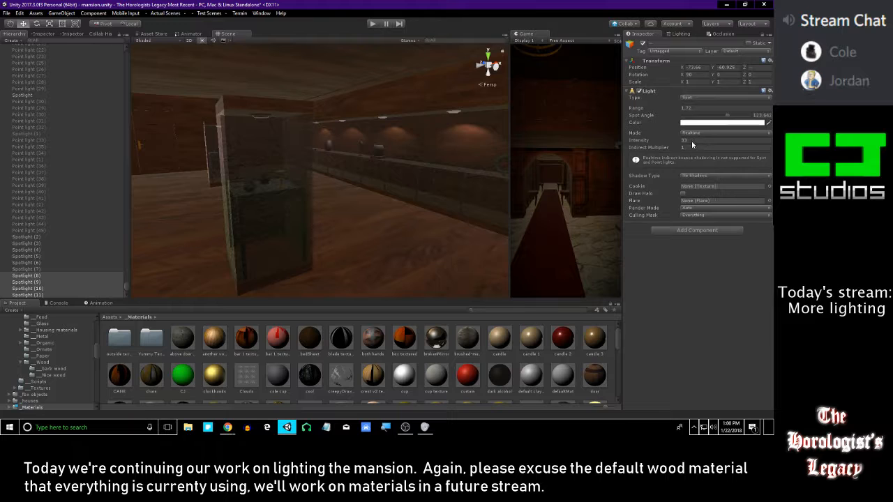
Set the intensity of the first counter's four spotlights, Spotlight (4) to (7), to 33
{"action": "left_click", "coordinate": [49, 269]}
{"action": "key", "text": "shift+Up"}
{"action": "key", "text": "shift+Up"}
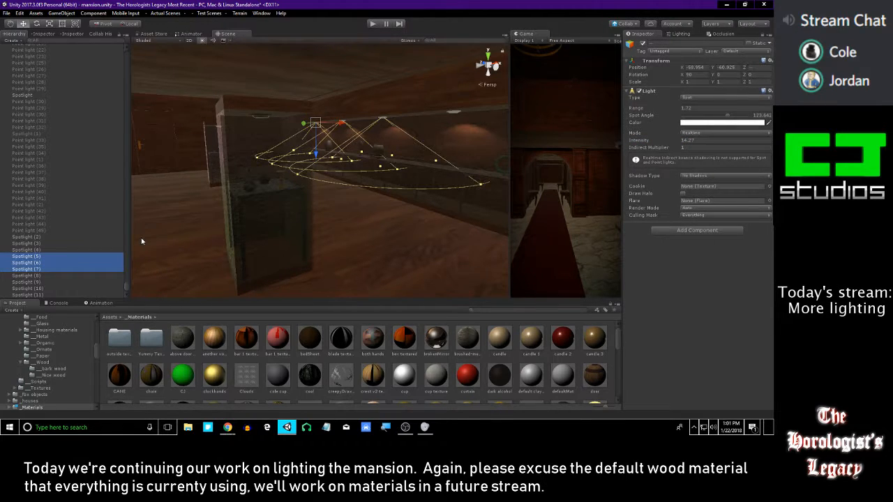
{"action": "key", "text": "shift+Up"}
{"action": "left_click", "coordinate": [687, 140]}
{"action": "type", "text": "33"}
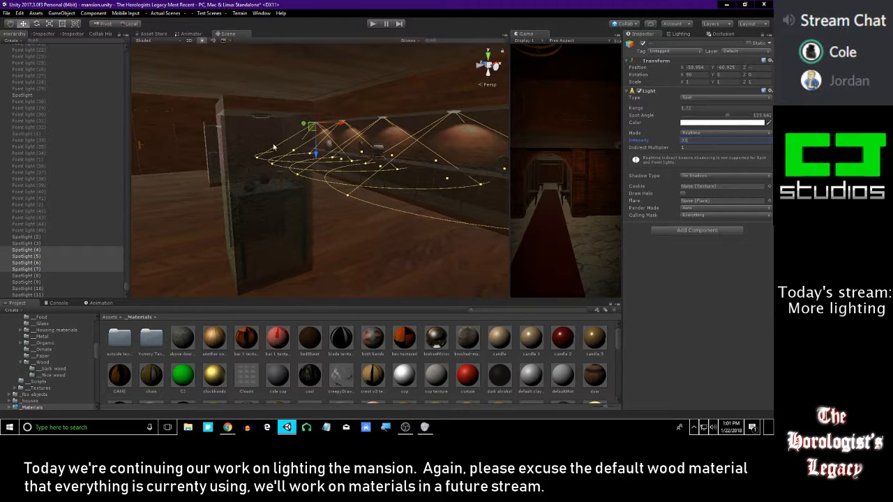
{"action": "right_click_drag", "start_coordinate": [260, 148], "coordinate": [300, 139]}
{"action": "middle_click_drag", "start_coordinate": [283, 136], "coordinate": [320, 152]}
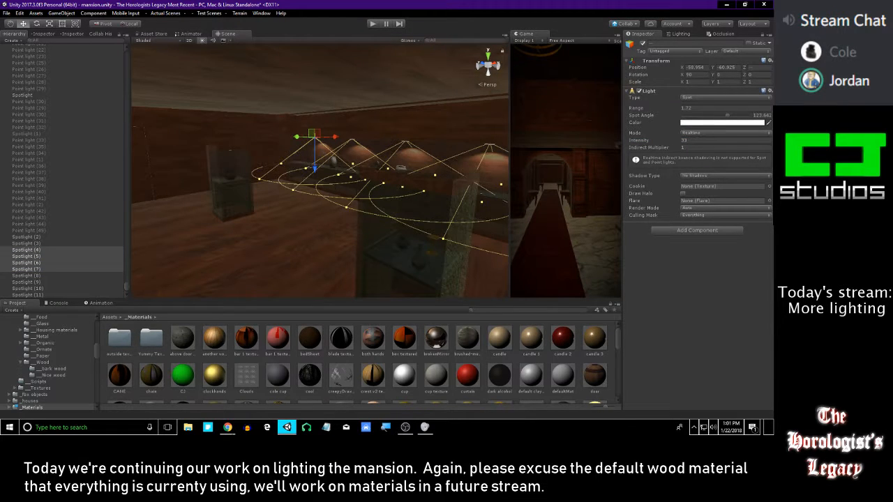
{"action": "left_click", "coordinate": [227, 426]}
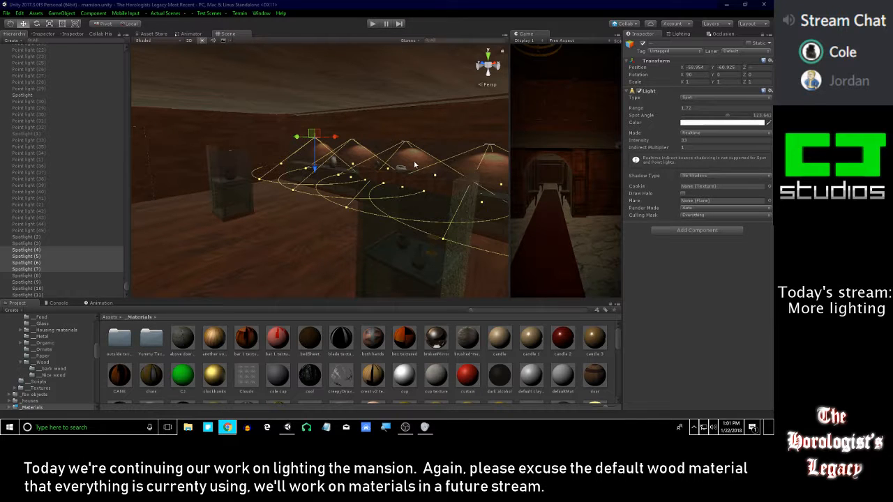
{"action": "right_click_drag", "start_coordinate": [414, 162], "coordinate": [387, 159]}
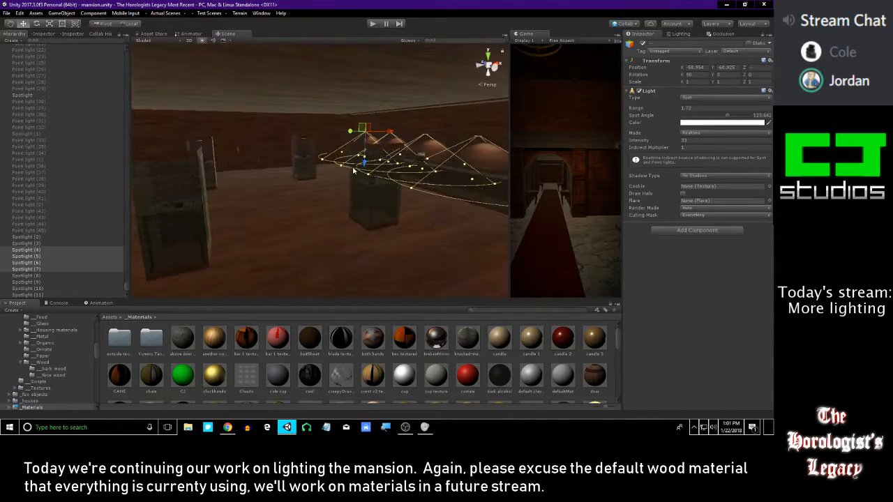
{"action": "left_click", "coordinate": [48, 250]}
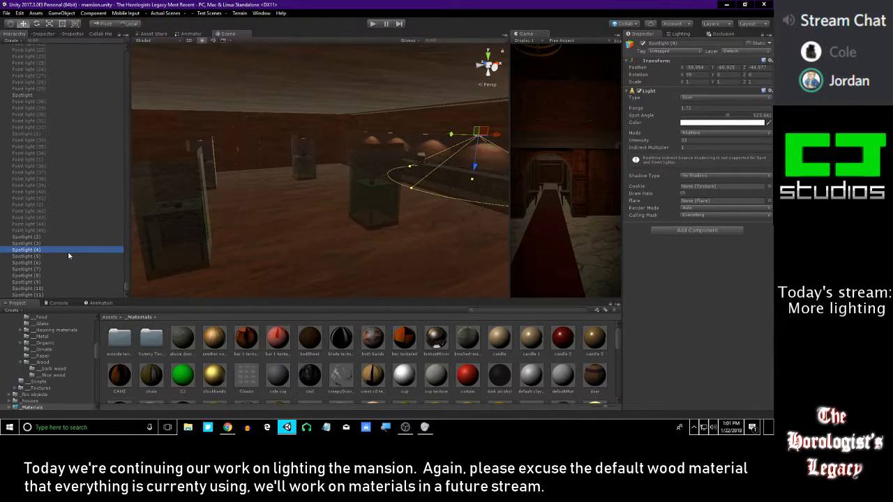
{"action": "key", "text": "Down"}
{"action": "key", "text": "Down"}
{"action": "key", "text": "Down"}
{"action": "key", "text": "Up"}
{"action": "key", "text": "Up"}
{"action": "key", "text": "Up"}
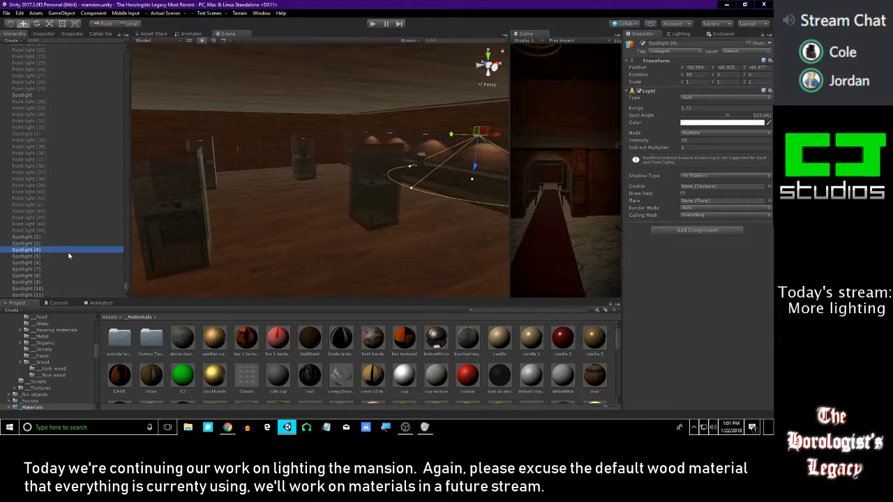
Duplicate Spotlight (4), place the copy inside the top of a glass display case, and narrow its spot angle to about 61 degrees
{"action": "right_click_drag", "start_coordinate": [215, 220], "coordinate": [273, 230]}
{"action": "left_click", "coordinate": [42, 249]}
{"action": "key", "text": "ctrl+d"}
{"action": "left_click_drag", "start_coordinate": [422, 131], "coordinate": [384, 150]}
{"action": "right_click_drag", "start_coordinate": [383, 151], "coordinate": [388, 168]}
{"action": "left_click_drag", "start_coordinate": [263, 191], "coordinate": [317, 207]}
{"action": "right_click_drag", "start_coordinate": [317, 207], "coordinate": [328, 209]}
{"action": "mouse_move", "coordinate": [382, 185]}
{"action": "right_mouse_down"}
{"action": "mouse_move", "coordinate": [378, 170]}
{"action": "mouse_move", "coordinate": [377, 178]}
{"action": "right_mouse_up"}
{"action": "left_click_drag", "start_coordinate": [349, 135], "coordinate": [352, 165]}
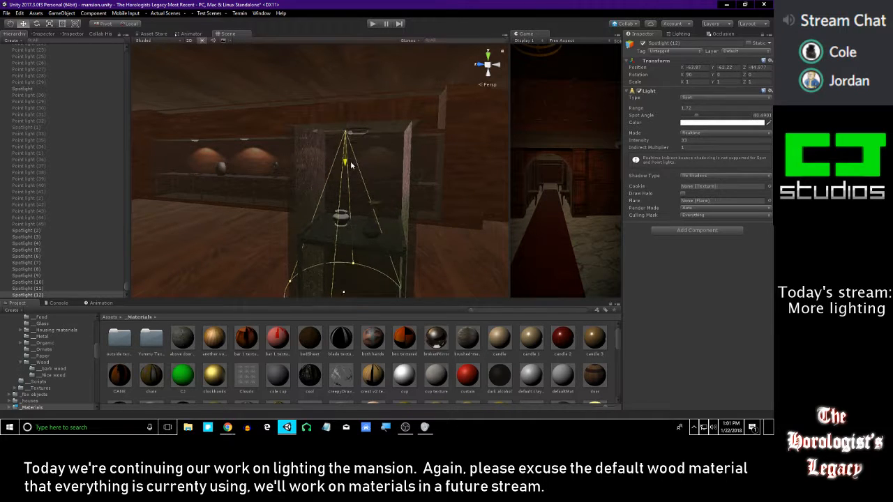
Center the spotlight in the display case and tune it to range 1.8, spot angle about 93 degrees and intensity 32.8
{"action": "right_click_drag", "start_coordinate": [318, 138], "coordinate": [402, 149]}
{"action": "left_click_drag", "start_coordinate": [252, 76], "coordinate": [387, 92]}
{"action": "left_click_drag", "start_coordinate": [296, 85], "coordinate": [283, 85]}
{"action": "right_click_drag", "start_coordinate": [350, 217], "coordinate": [341, 262]}
{"action": "key", "text": "s"}
{"action": "left_click_drag", "start_coordinate": [373, 183], "coordinate": [398, 178]}
{"action": "key", "text": "s"}
{"action": "right_click_drag", "start_coordinate": [397, 179], "coordinate": [419, 183]}
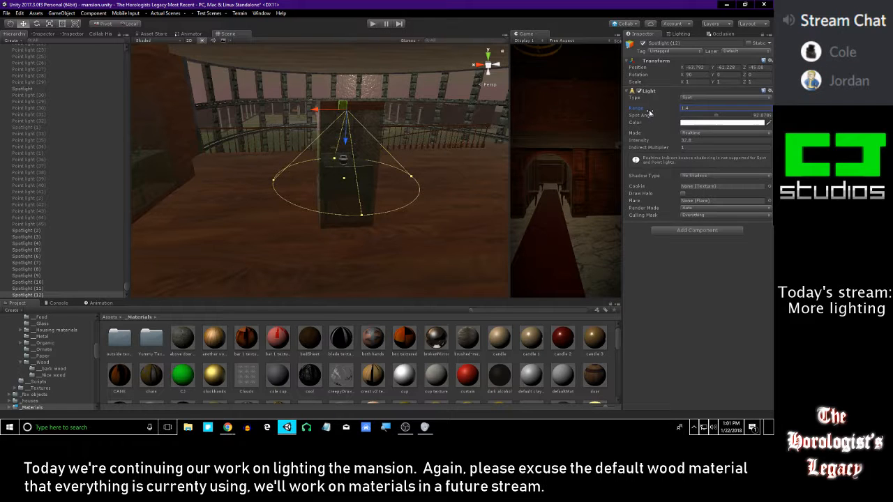
{"action": "mouse_move", "coordinate": [354, 152]}
{"action": "right_mouse_down"}
{"action": "mouse_move", "coordinate": [426, 135]}
{"action": "mouse_move", "coordinate": [342, 149]}
{"action": "right_mouse_up"}
{"action": "key", "text": "d"}
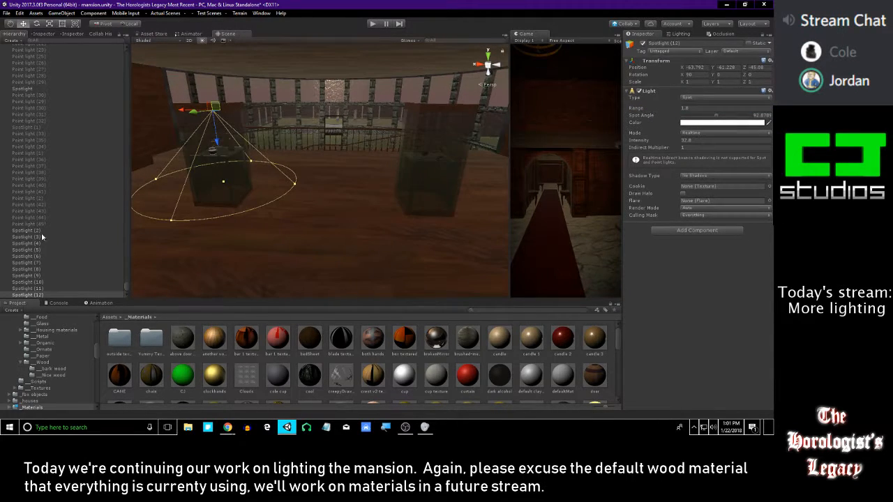
Duplicate the display case spotlight and align the copy inside the neighboring case, at X -69.848
{"action": "left_click", "coordinate": [35, 294]}
{"action": "key", "text": "ctrl+d"}
{"action": "left_click_drag", "start_coordinate": [184, 109], "coordinate": [378, 120]}
{"action": "right_click_drag", "start_coordinate": [378, 120], "coordinate": [382, 95]}
{"action": "key", "text": "w"}
{"action": "left_click_drag", "start_coordinate": [323, 114], "coordinate": [328, 115]}
{"action": "mouse_move", "coordinate": [356, 121]}
{"action": "right_mouse_down"}
{"action": "mouse_move", "coordinate": [349, 124]}
{"action": "mouse_move", "coordinate": [358, 127]}
{"action": "right_mouse_up"}
Place another copy of the case spotlight, Spotlight (14), inside the third display case at Z -38.725
{"action": "key", "text": "s"}
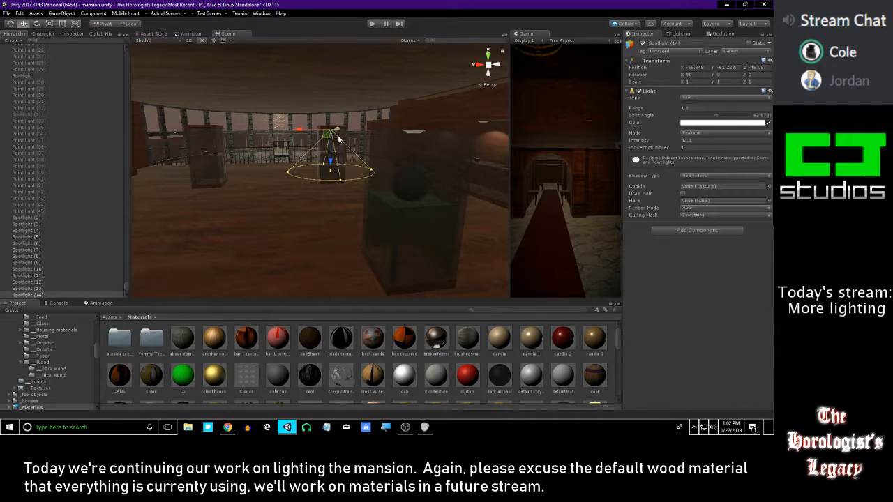
{"action": "left_click_drag", "start_coordinate": [341, 131], "coordinate": [367, 131]}
{"action": "key", "text": "w"}
{"action": "right_click_drag", "start_coordinate": [412, 127], "coordinate": [384, 167]}
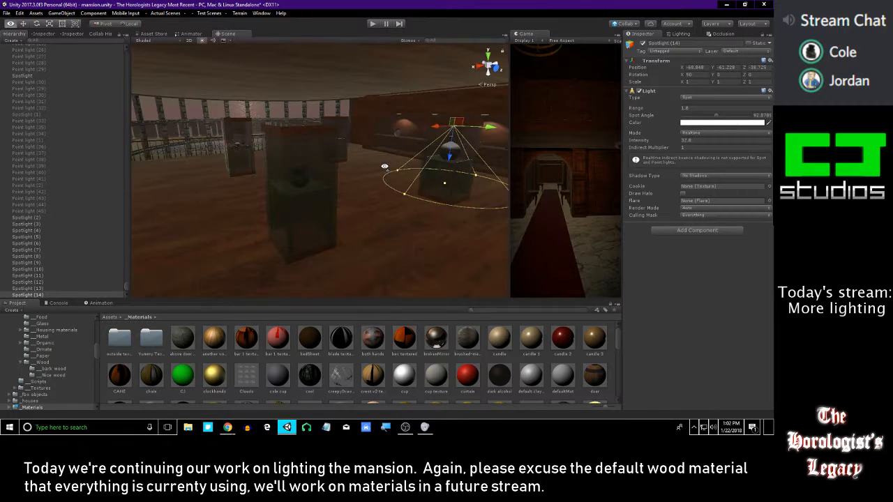
Duplicate Spotlight (14) and align the copy inside the fourth display case, at X -63.777
{"action": "key", "text": "ctrl+d"}
{"action": "left_click_drag", "start_coordinate": [434, 128], "coordinate": [345, 141]}
{"action": "right_click_drag", "start_coordinate": [345, 141], "coordinate": [309, 126]}
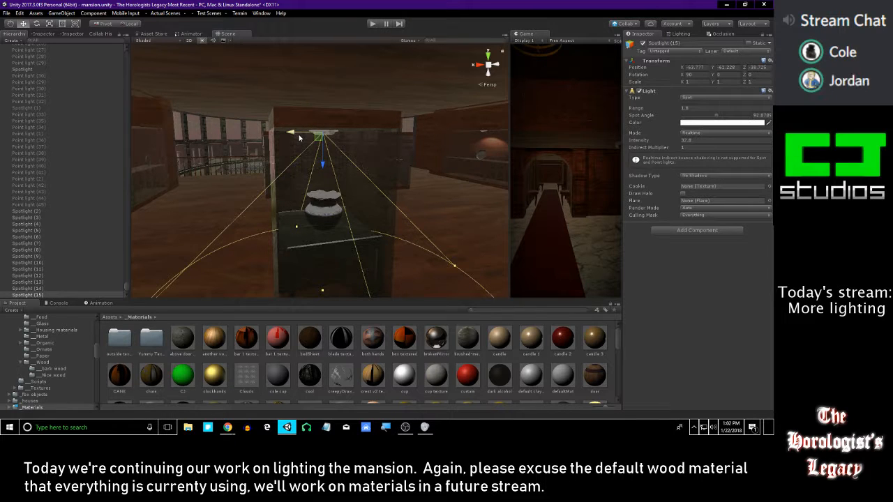
{"action": "right_click_drag", "start_coordinate": [300, 137], "coordinate": [339, 155]}
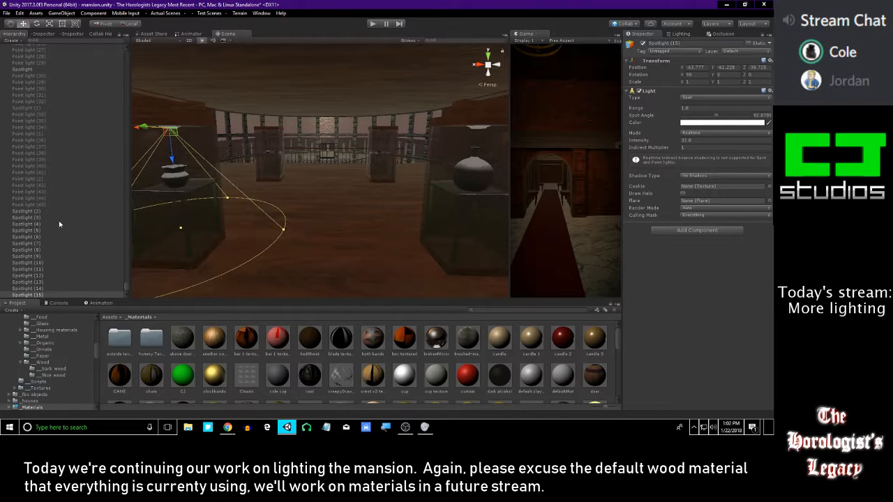
Lower the intensity of the two vase display case spotlights, Spotlight (14) and (15), to 16.24
{"action": "left_click", "coordinate": [45, 289]}
{"action": "left_click", "coordinate": [57, 296]}
{"action": "key", "text": "shift+Up"}
{"action": "key", "text": "shift+Up"}
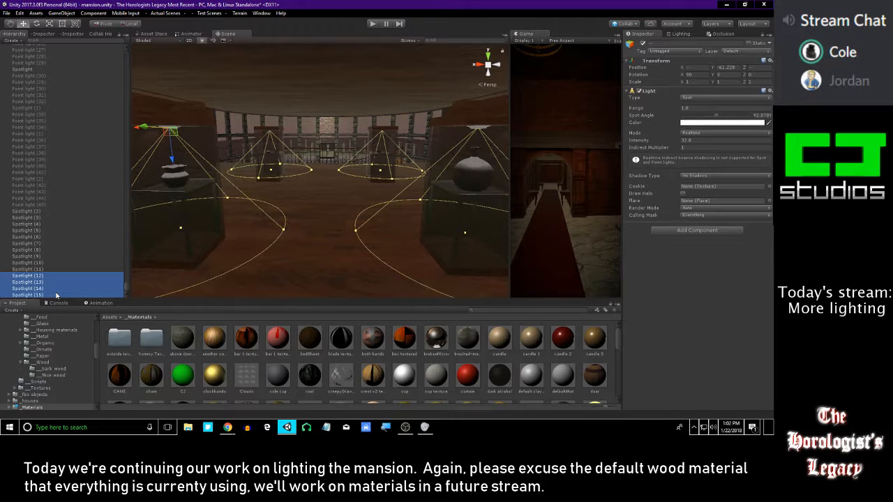
{"action": "left_click", "coordinate": [56, 296]}
{"action": "left_click", "coordinate": [38, 288]}
{"action": "left_click_drag", "start_coordinate": [186, 258], "coordinate": [317, 206], "text": "alt"}
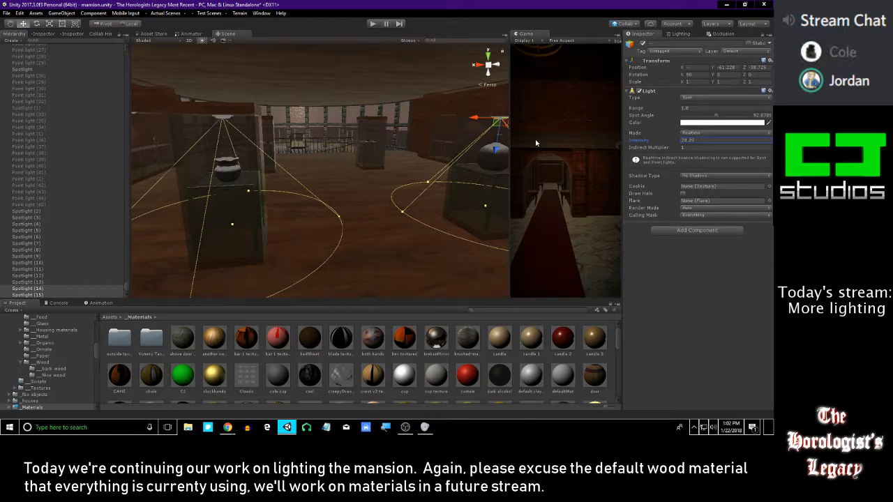
{"action": "key", "text": "w"}
{"action": "mouse_move", "coordinate": [347, 210]}
{"action": "right_mouse_down"}
{"action": "mouse_move", "coordinate": [354, 174]}
{"action": "mouse_move", "coordinate": [365, 211]}
{"action": "right_mouse_up"}
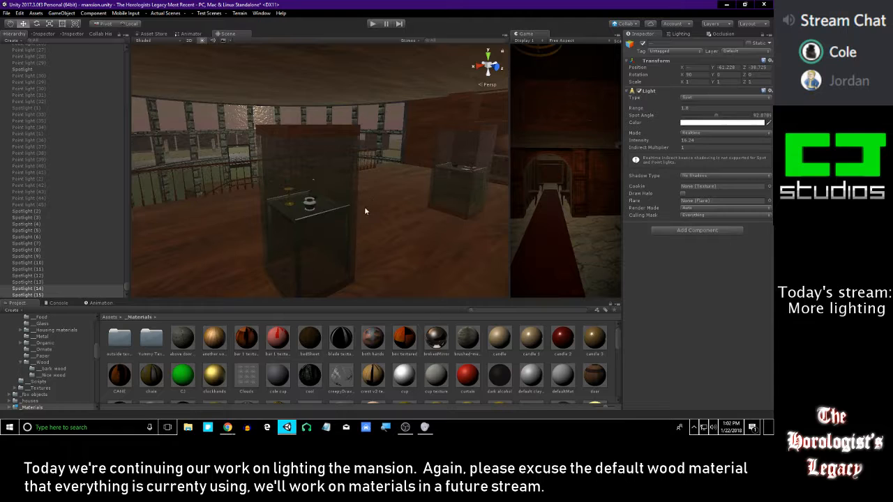
Raise the intensity of the other two display case spotlights, Spotlight (12) and (13), to 47.6, and clear the selection
{"action": "left_click", "coordinate": [38, 281]}
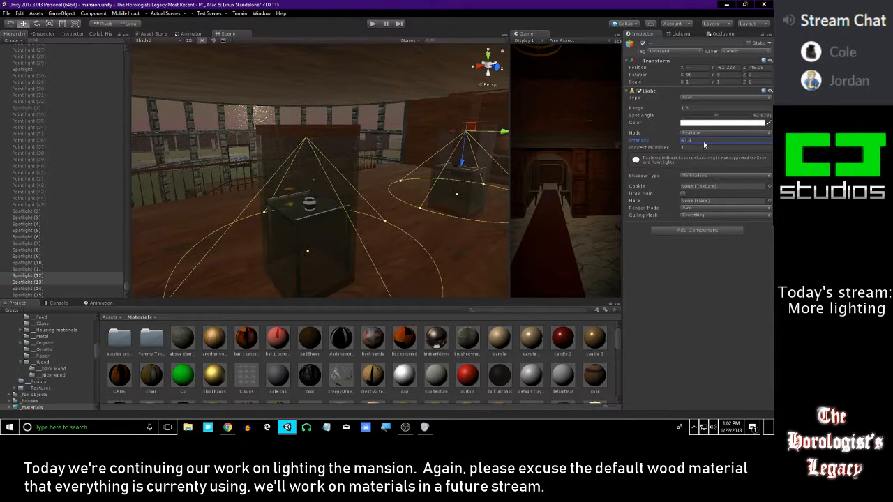
{"action": "right_click_drag", "start_coordinate": [359, 163], "coordinate": [296, 189]}
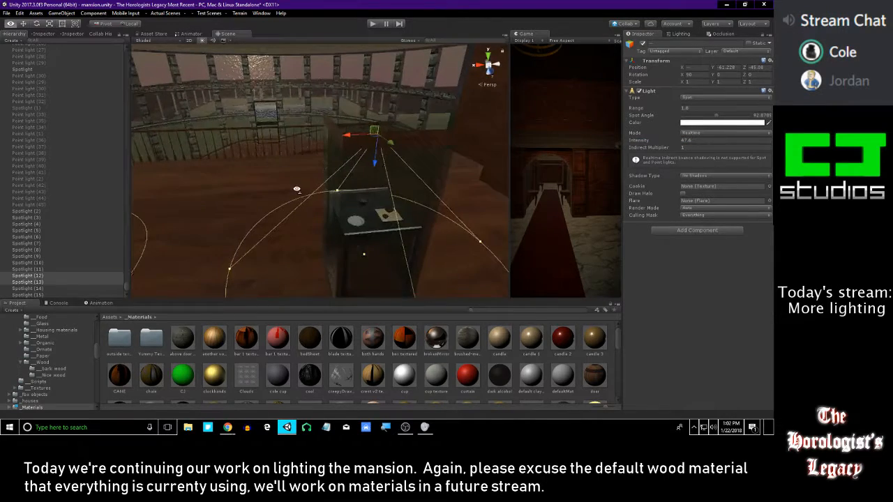
{"action": "key", "text": "s"}
{"action": "right_click_drag", "start_coordinate": [395, 186], "coordinate": [359, 183]}
{"action": "left_click", "coordinate": [389, 355]}
{"action": "right_click_drag", "start_coordinate": [394, 237], "coordinate": [398, 157]}
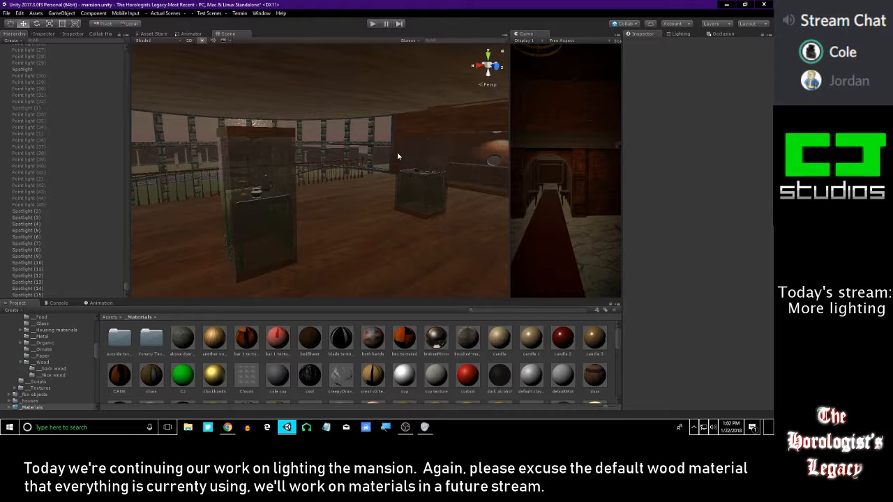
{"action": "right_click_drag", "start_coordinate": [412, 171], "coordinate": [369, 134]}
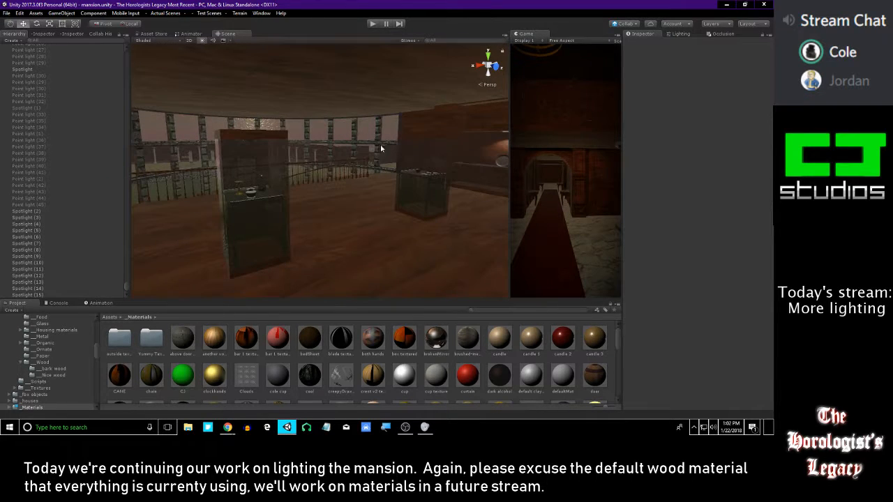
{"action": "key", "text": "alt+Tab"}
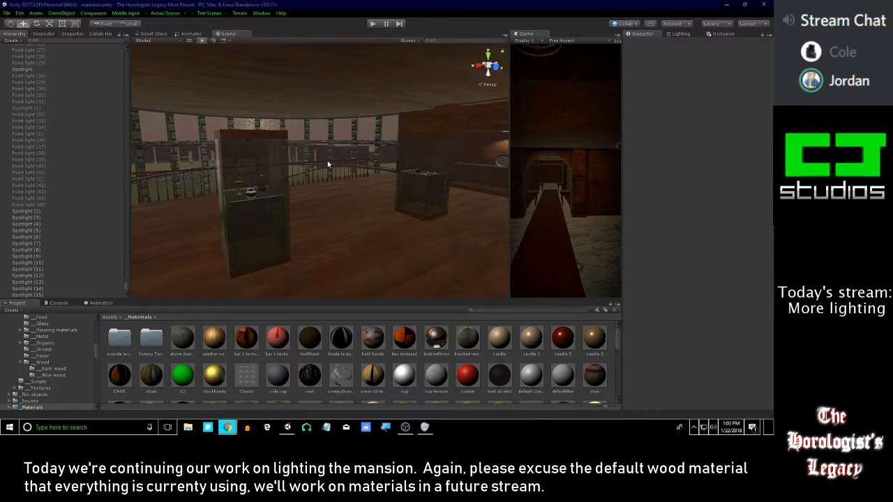
{"action": "right_click_drag", "start_coordinate": [314, 147], "coordinate": [373, 175]}
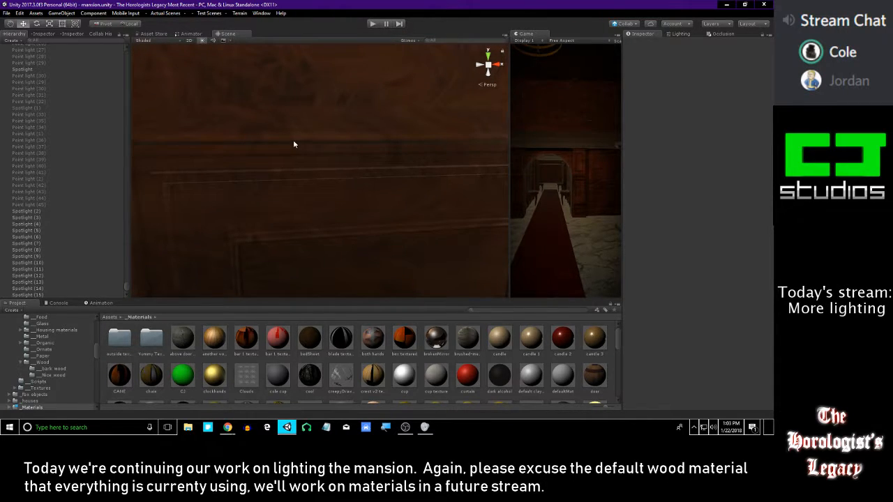
{"action": "right_click_drag", "start_coordinate": [291, 139], "coordinate": [272, 99]}
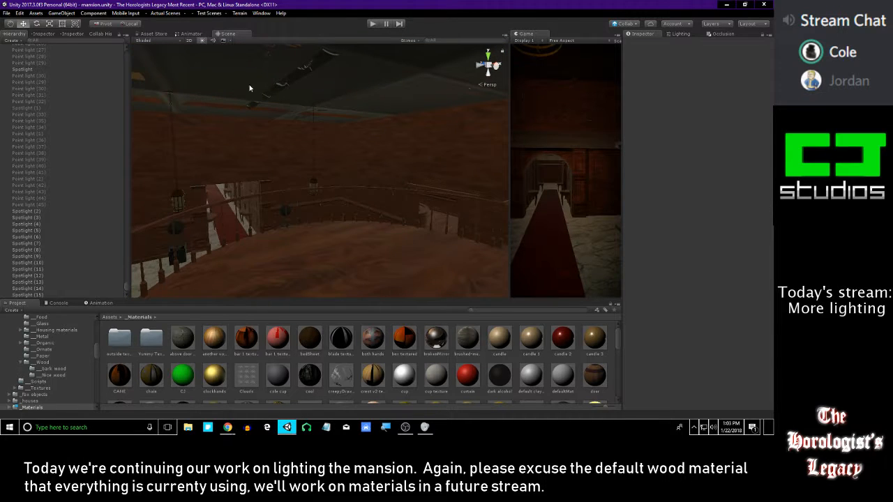
{"action": "right_click_drag", "start_coordinate": [371, 135], "coordinate": [198, 177]}
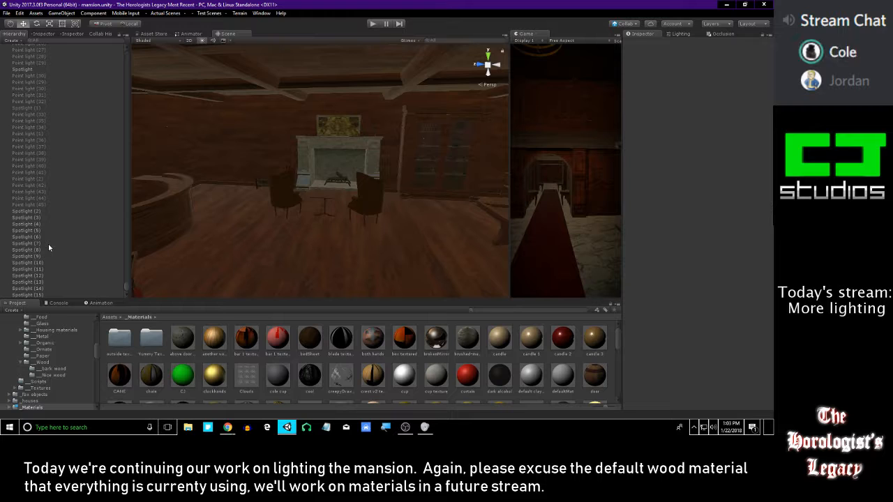
Look through the scene's point lights and spotlights, selecting them together, and clear the selection
{"action": "scroll", "coordinate": [49, 254], "scroll_direction": "up", "scroll_amount": 3}
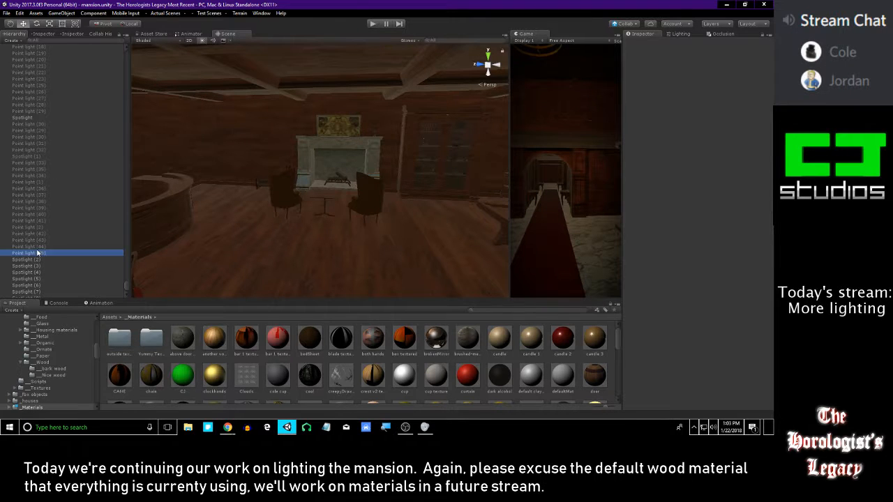
{"action": "left_click", "coordinate": [22, 117]}
{"action": "key", "text": "f"}
{"action": "right_click_drag", "start_coordinate": [258, 124], "coordinate": [307, 147]}
{"action": "left_click", "coordinate": [36, 259]}
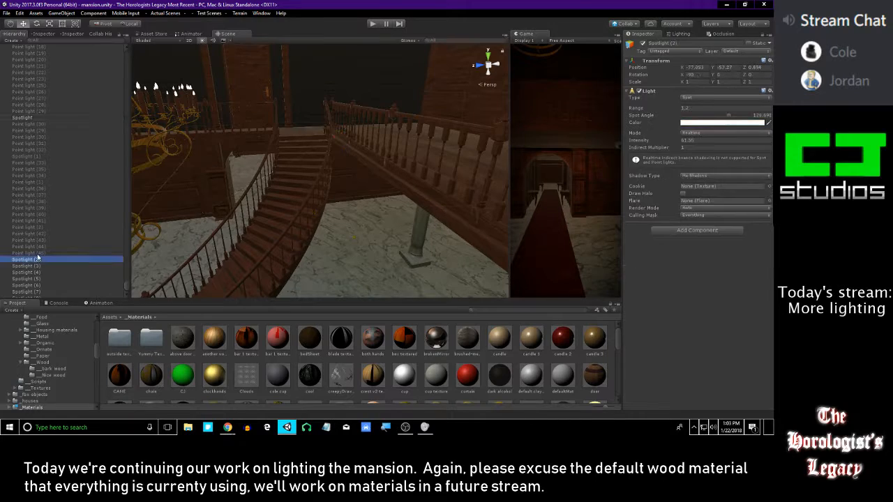
{"action": "left_click", "coordinate": [37, 253]}
{"action": "scroll", "coordinate": [36, 248], "scroll_direction": "up", "scroll_amount": 6}
{"action": "left_click", "coordinate": [40, 180], "text": "shift"}
{"action": "right_click_drag", "start_coordinate": [333, 132], "coordinate": [252, 129]}
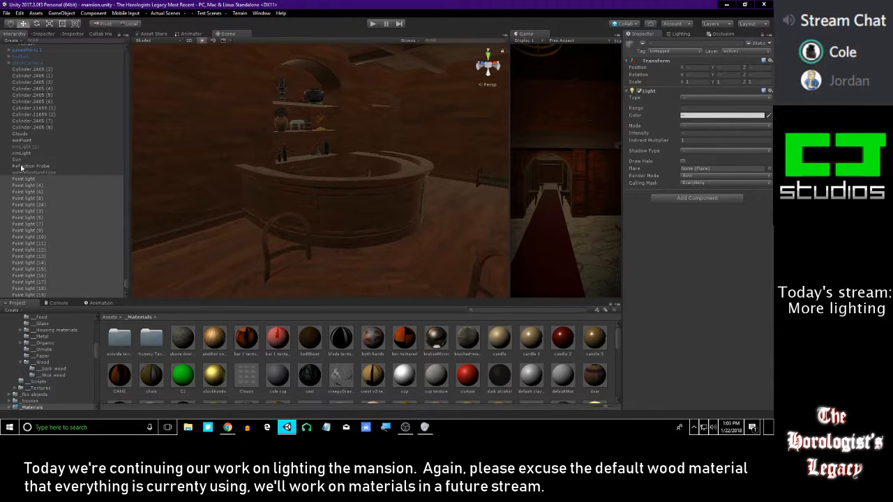
{"action": "right_click_drag", "start_coordinate": [181, 173], "coordinate": [395, 160]}
{"action": "scroll", "coordinate": [79, 227], "scroll_direction": "down", "scroll_amount": 12}
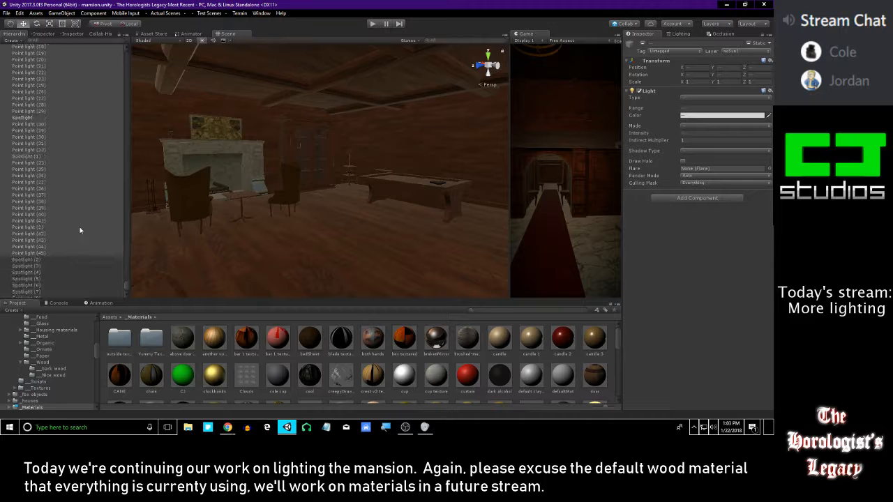
{"action": "left_click", "coordinate": [43, 288], "text": "shift"}
{"action": "right_click", "coordinate": [41, 290]}
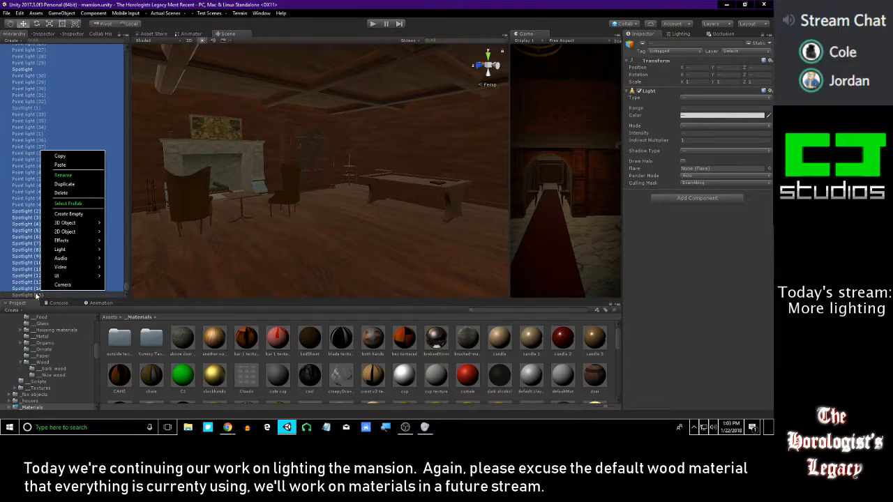
{"action": "left_click", "coordinate": [37, 295]}
{"action": "left_click", "coordinate": [167, 322]}
Select the red lampshade of the existing table lamp in the marble-floored room as the source for the pool room's lamp
{"action": "right_click_drag", "start_coordinate": [193, 184], "coordinate": [259, 148]}
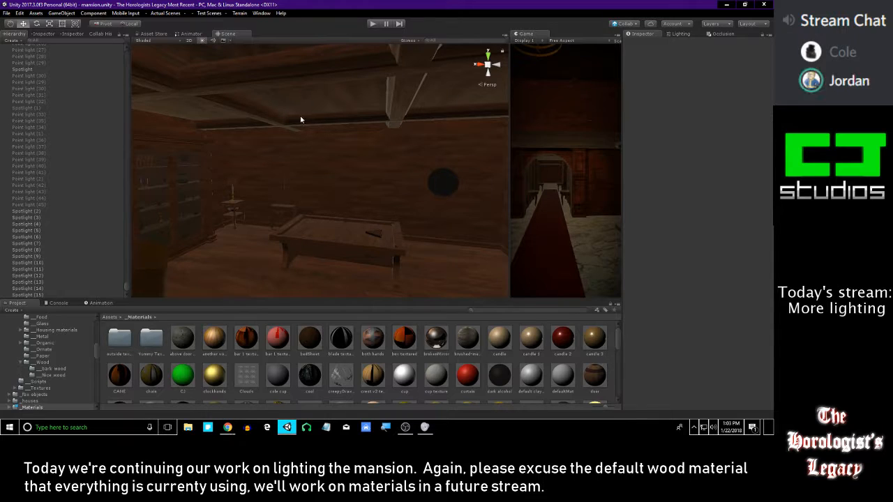
{"action": "right_click_drag", "start_coordinate": [301, 116], "coordinate": [303, 157]}
{"action": "right_click_drag", "start_coordinate": [398, 207], "coordinate": [339, 183]}
{"action": "key", "text": "alt+Tab"}
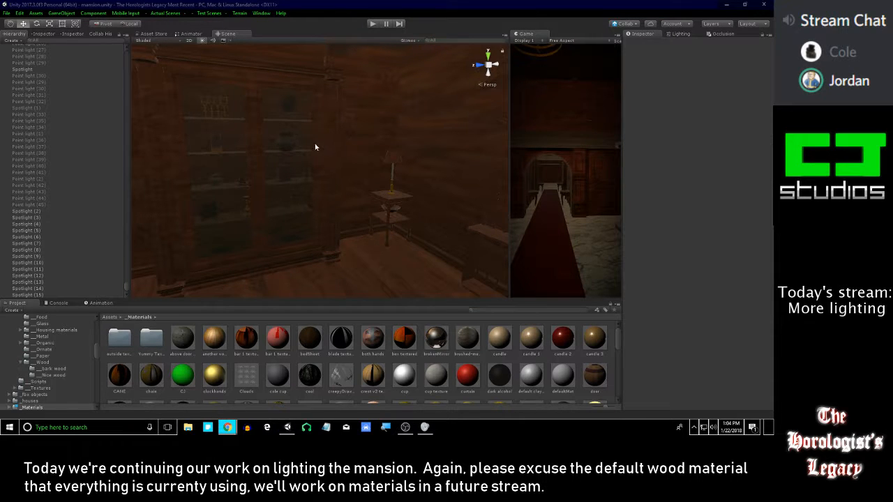
{"action": "mouse_move", "coordinate": [304, 144]}
{"action": "right_mouse_down"}
{"action": "mouse_move", "coordinate": [355, 133]}
{"action": "mouse_move", "coordinate": [456, 137]}
{"action": "mouse_move", "coordinate": [293, 149]}
{"action": "mouse_move", "coordinate": [313, 147]}
{"action": "mouse_move", "coordinate": [297, 137]}
{"action": "right_mouse_up"}
{"action": "left_click", "coordinate": [28, 288]}
{"action": "right_click_drag", "start_coordinate": [307, 217], "coordinate": [380, 177]}
{"action": "key", "text": "w"}
{"action": "left_click", "coordinate": [380, 176]}
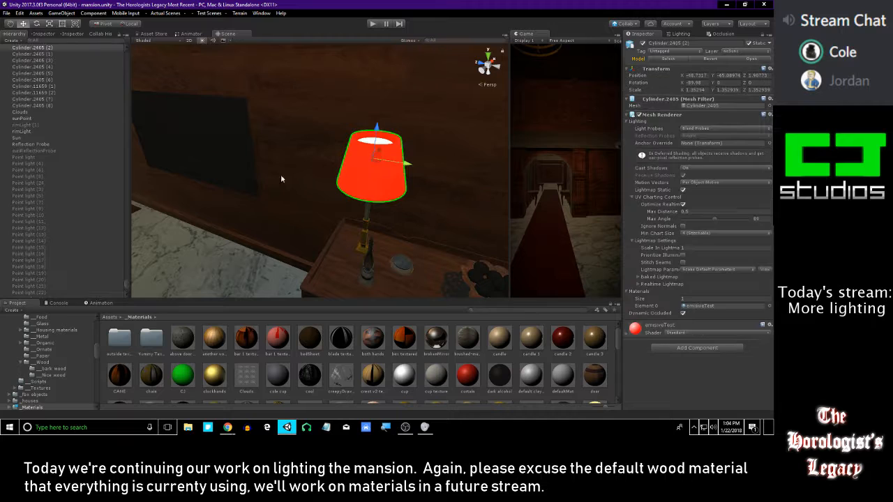
Duplicate the red lampshade together with its Point light (29), move the copies beside the original and enable them
{"action": "scroll", "coordinate": [52, 208], "scroll_direction": "down", "scroll_amount": 10}
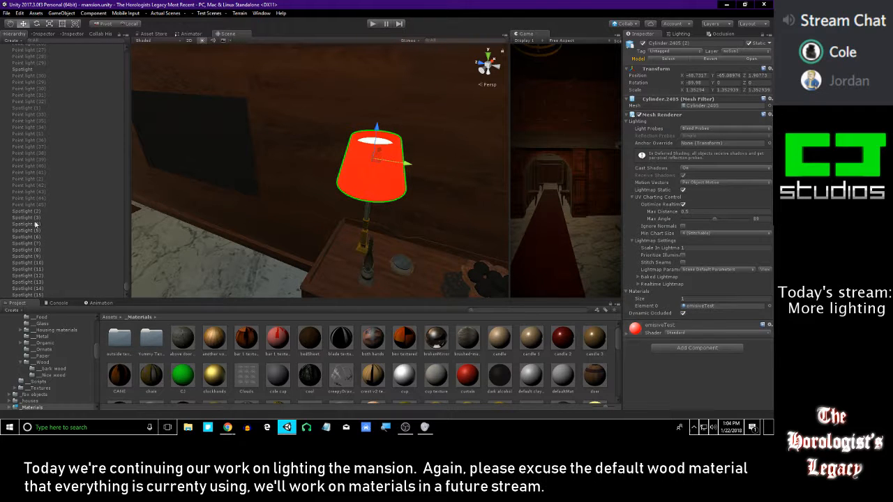
{"action": "left_click", "coordinate": [42, 205]}
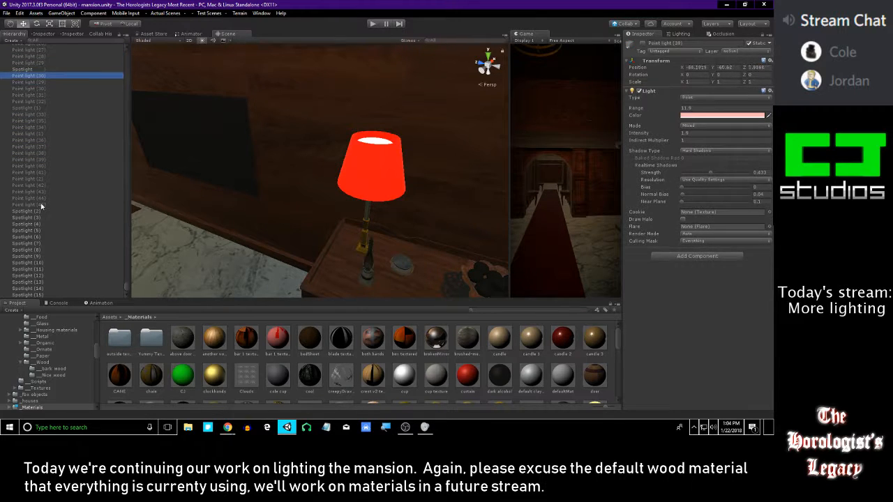
{"action": "scroll", "coordinate": [98, 149], "scroll_direction": "up", "scroll_amount": 12}
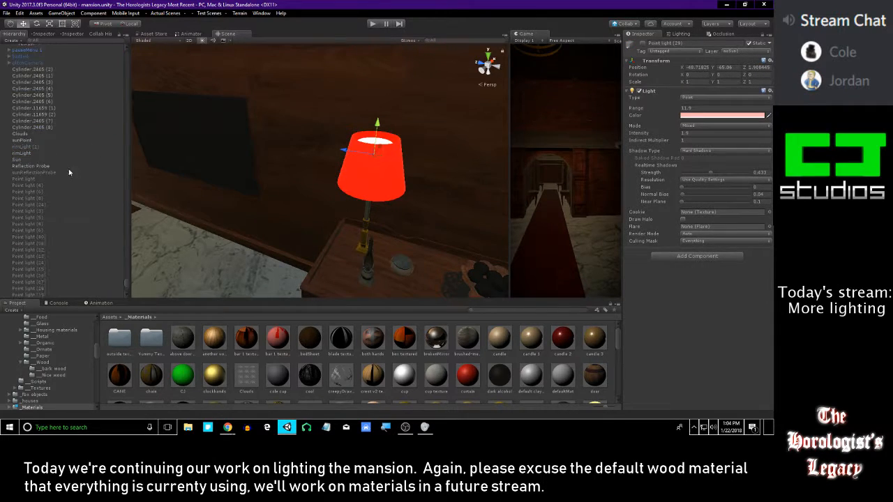
{"action": "left_click", "coordinate": [51, 177], "text": "ctrl"}
{"action": "key", "text": "ctrl+z"}
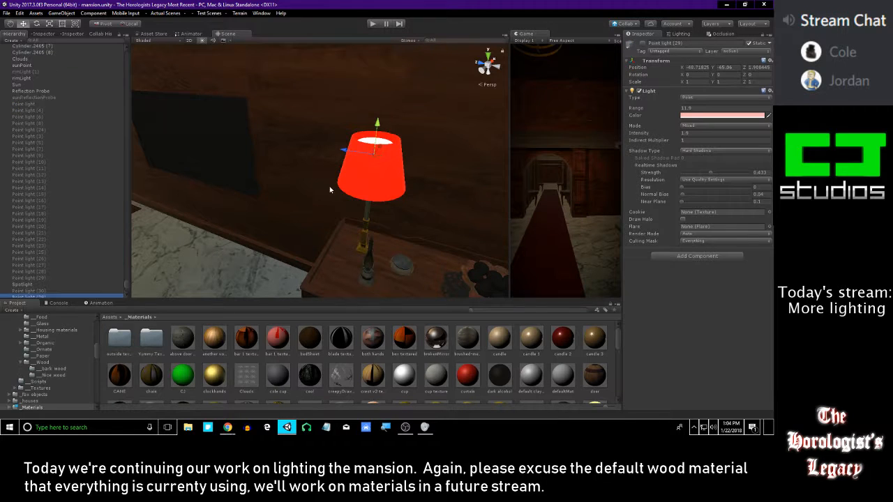
{"action": "left_click", "coordinate": [379, 170], "text": "ctrl"}
{"action": "left_click", "coordinate": [399, 165], "text": "ctrl"}
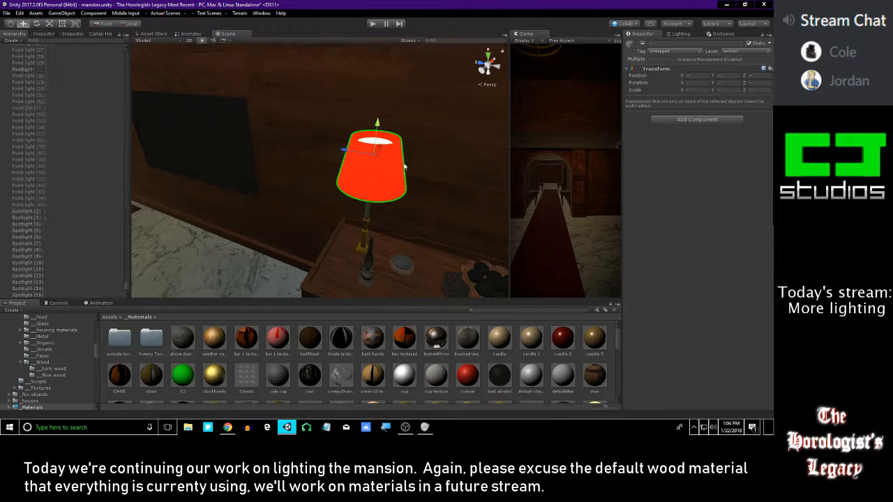
{"action": "left_click_drag", "start_coordinate": [340, 149], "coordinate": [430, 163]}
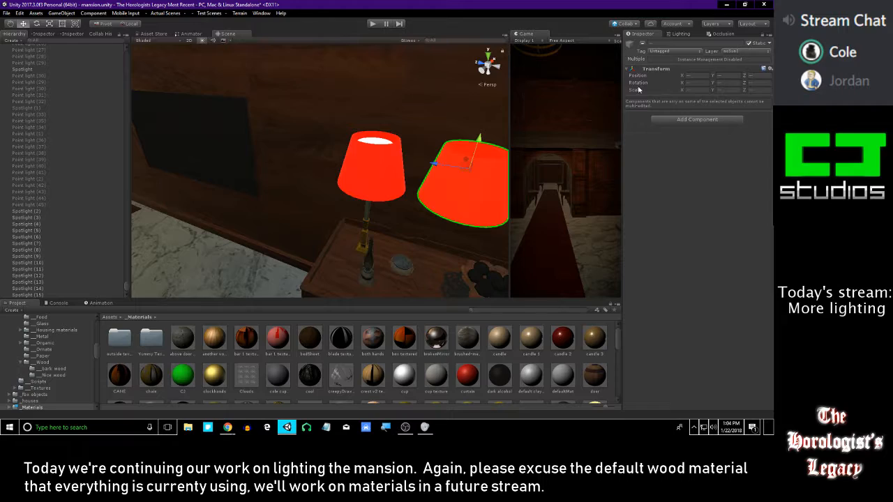
{"action": "left_click", "coordinate": [641, 44]}
Move the duplicated lampshade and point light into the pool room, over the corner table beside the glass cabinet
{"action": "right_click_drag", "start_coordinate": [279, 209], "coordinate": [330, 194]}
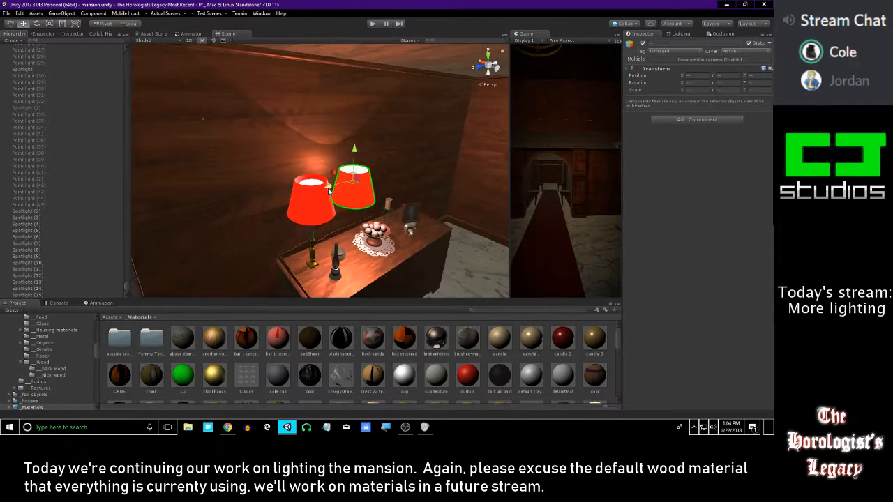
{"action": "left_click_drag", "start_coordinate": [330, 194], "coordinate": [502, 129]}
{"action": "key", "text": "f"}
{"action": "scroll", "coordinate": [337, 144], "scroll_direction": "up", "scroll_amount": 6}
{"action": "right_click_drag", "start_coordinate": [336, 145], "coordinate": [263, 139]}
{"action": "left_click_drag", "start_coordinate": [229, 144], "coordinate": [477, 154]}
{"action": "right_click_drag", "start_coordinate": [477, 154], "coordinate": [428, 148]}
{"action": "left_click_drag", "start_coordinate": [264, 165], "coordinate": [379, 207]}
{"action": "right_click_drag", "start_coordinate": [378, 207], "coordinate": [360, 158]}
{"action": "right_click_drag", "start_coordinate": [364, 194], "coordinate": [361, 219]}
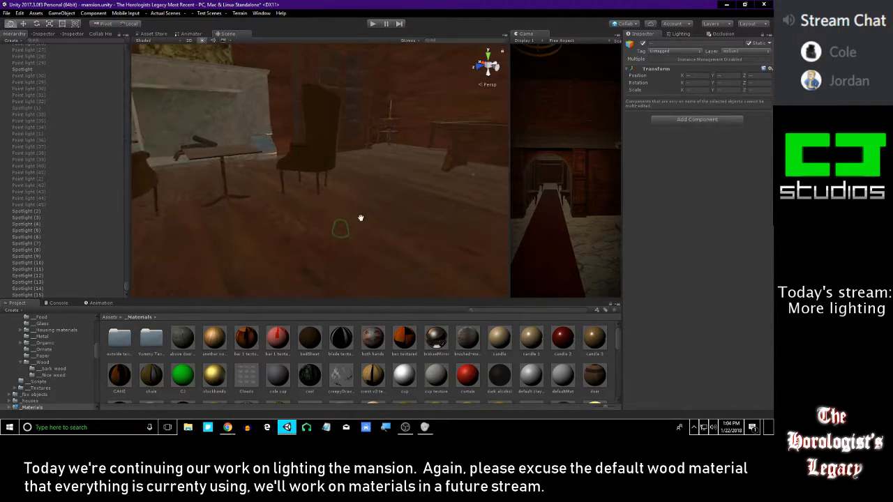
{"action": "right_click_drag", "start_coordinate": [344, 94], "coordinate": [358, 124]}
{"action": "left_click_drag", "start_coordinate": [343, 143], "coordinate": [396, 128]}
{"action": "right_click_drag", "start_coordinate": [396, 128], "coordinate": [357, 169]}
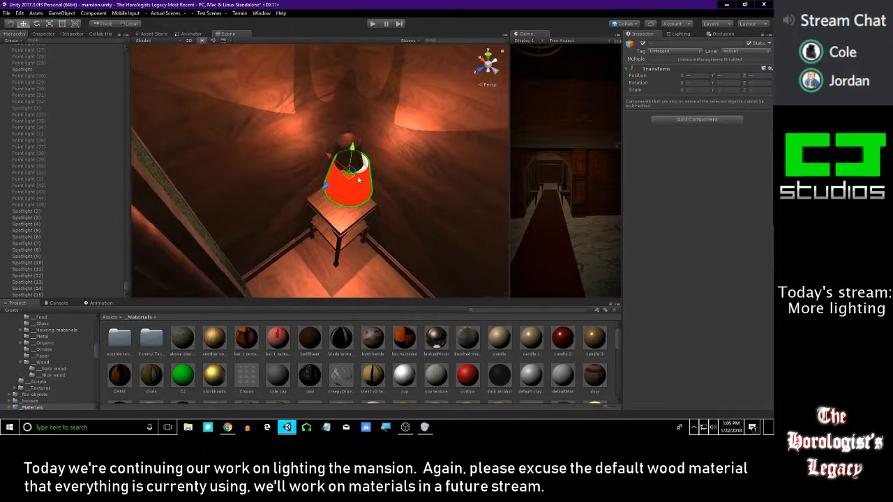
Raise the duplicated lampshade and light to the top of the corner lamp and center them over its base
{"action": "left_click_drag", "start_coordinate": [383, 163], "coordinate": [320, 155]}
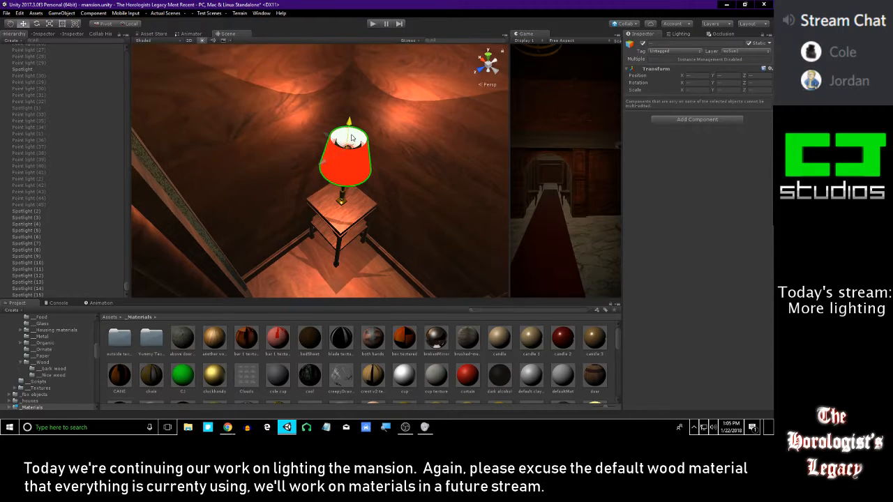
{"action": "right_click_drag", "start_coordinate": [350, 138], "coordinate": [258, 208]}
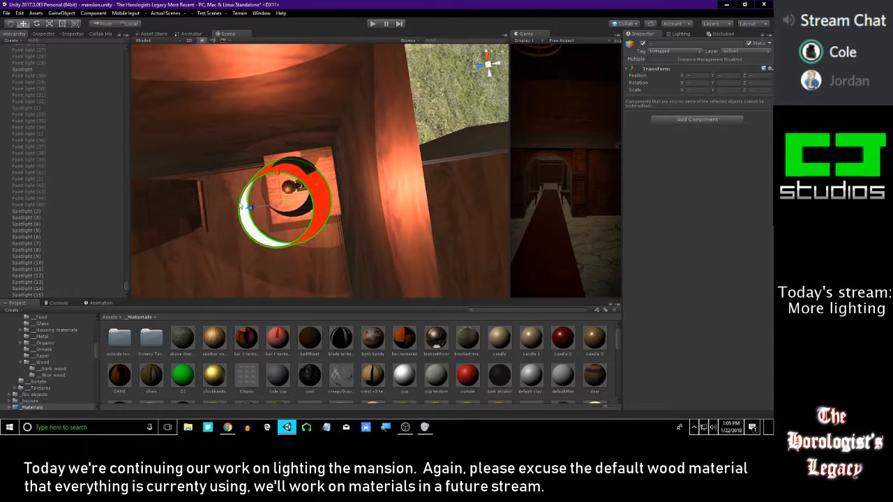
{"action": "middle_click_drag", "start_coordinate": [259, 207], "coordinate": [273, 202]}
{"action": "left_click_drag", "start_coordinate": [353, 173], "coordinate": [351, 161]}
{"action": "left_click_drag", "start_coordinate": [319, 197], "coordinate": [316, 197]}
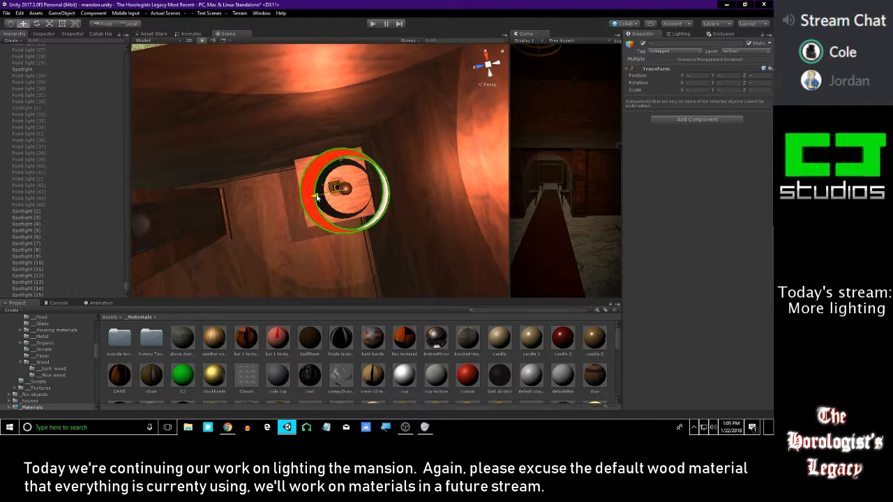
{"action": "right_click_drag", "start_coordinate": [340, 159], "coordinate": [354, 116]}
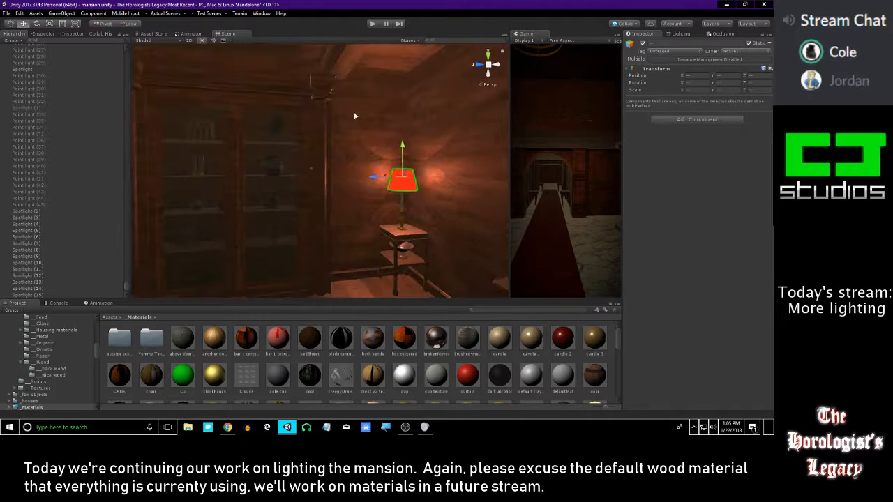
Check the corner lamp's placement, clear the selection and save the scene
{"action": "right_click_drag", "start_coordinate": [214, 186], "coordinate": [305, 175]}
{"action": "key", "text": "w"}
{"action": "key", "text": "s"}
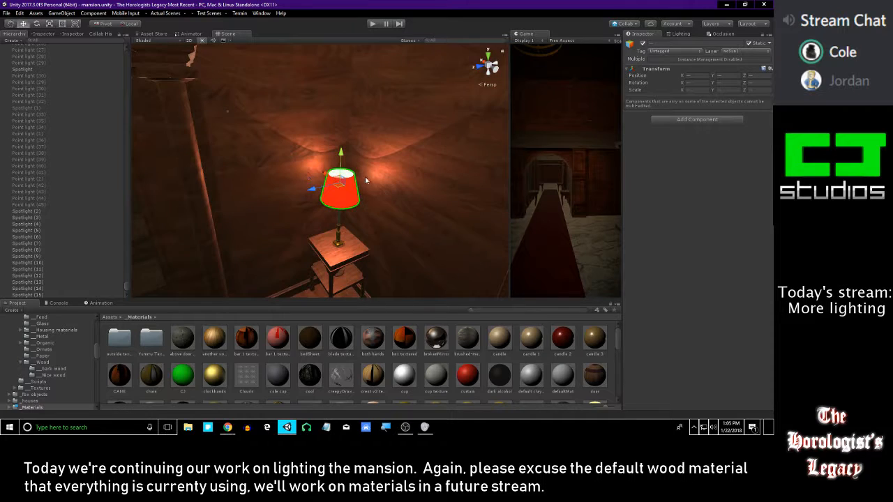
{"action": "right_click_drag", "start_coordinate": [365, 179], "coordinate": [372, 147]}
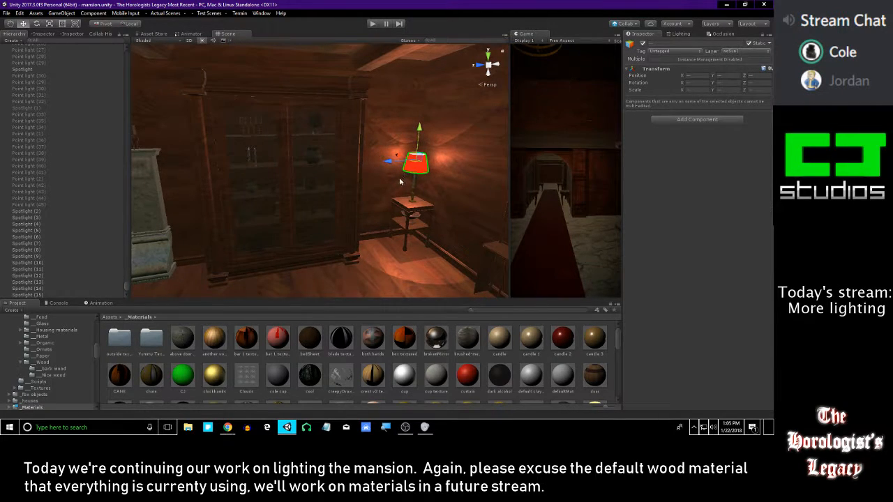
{"action": "right_click_drag", "start_coordinate": [402, 181], "coordinate": [407, 178]}
{"action": "left_click", "coordinate": [419, 362]}
{"action": "mouse_move", "coordinate": [361, 198]}
{"action": "right_mouse_down"}
{"action": "mouse_move", "coordinate": [356, 212]}
{"action": "mouse_move", "coordinate": [364, 195]}
{"action": "right_mouse_up"}
{"action": "key", "text": "s"}
Examine the lamp's glow in the pool room corner and the mansion's exterior
{"action": "right_click_drag", "start_coordinate": [370, 163], "coordinate": [311, 153]}
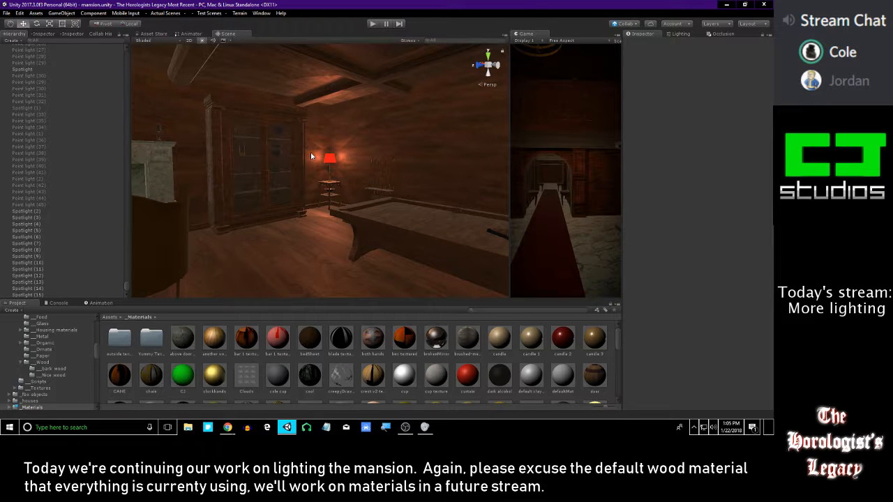
{"action": "key", "text": "w"}
{"action": "right_click_drag", "start_coordinate": [355, 156], "coordinate": [294, 162]}
{"action": "right_click_drag", "start_coordinate": [415, 156], "coordinate": [379, 165]}
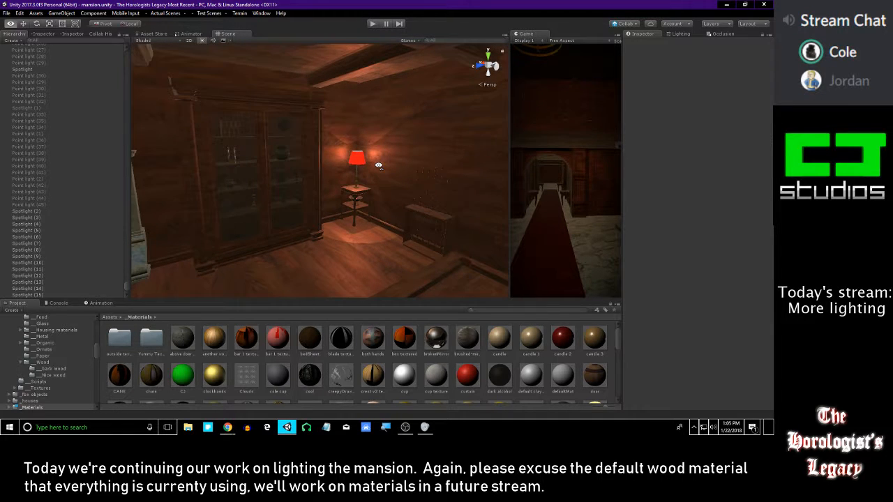
{"action": "right_click_drag", "start_coordinate": [378, 165], "coordinate": [435, 167]}
{"action": "key", "text": "w"}
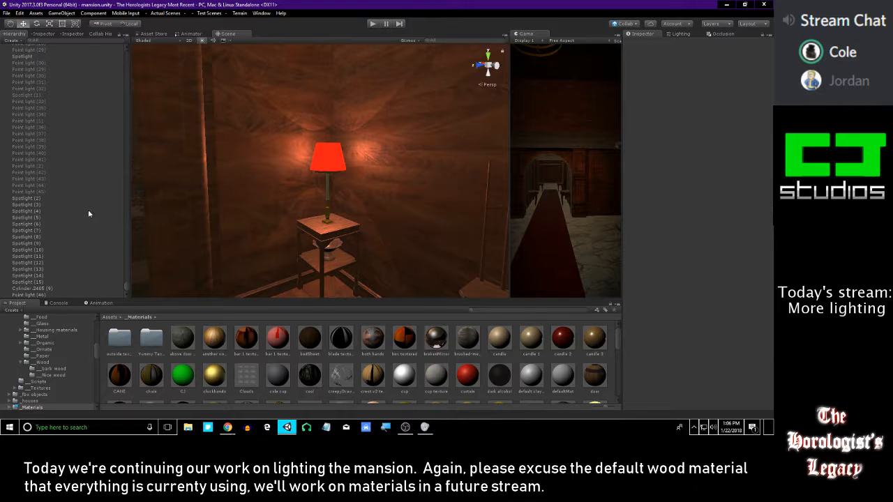
{"action": "key", "text": "alt+Tab"}
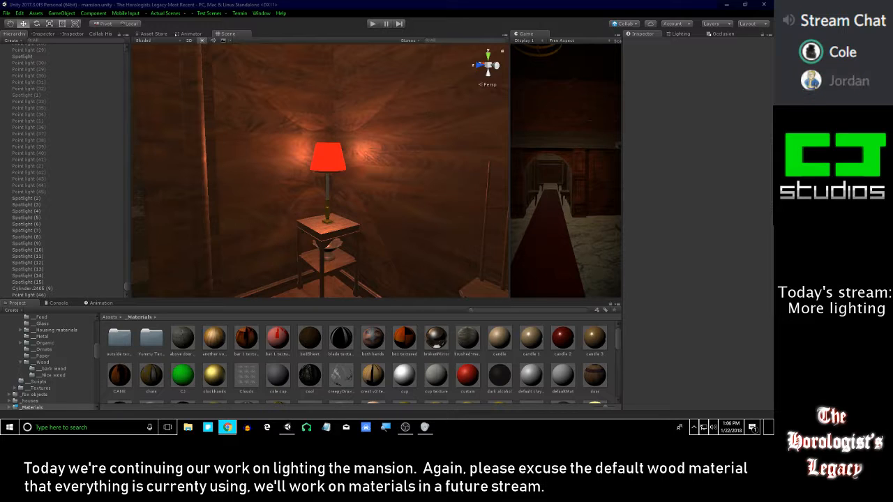
{"action": "right_click_drag", "start_coordinate": [303, 177], "coordinate": [233, 198]}
{"action": "key", "text": "w"}
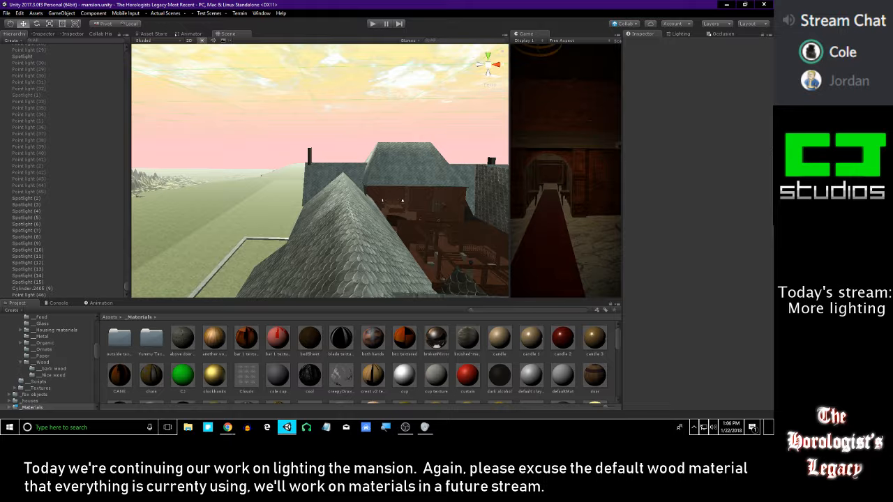
{"action": "key", "text": "alt+Tab"}
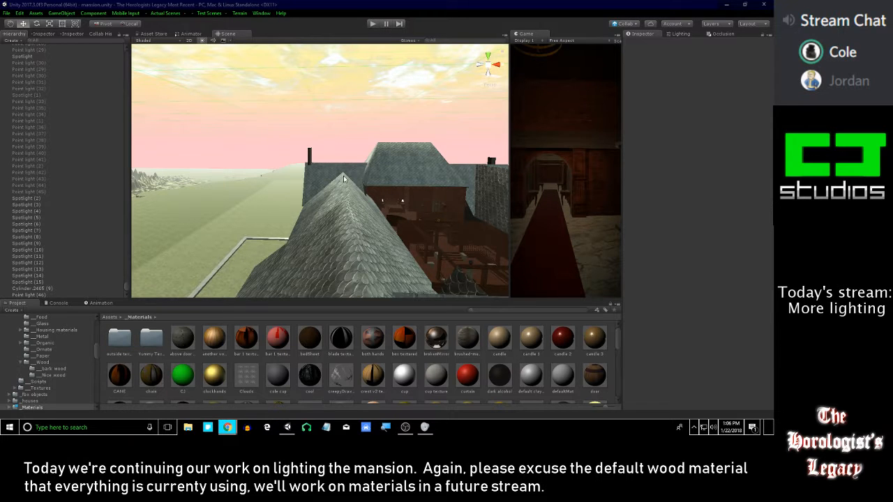
{"action": "right_click_drag", "start_coordinate": [291, 169], "coordinate": [392, 185]}
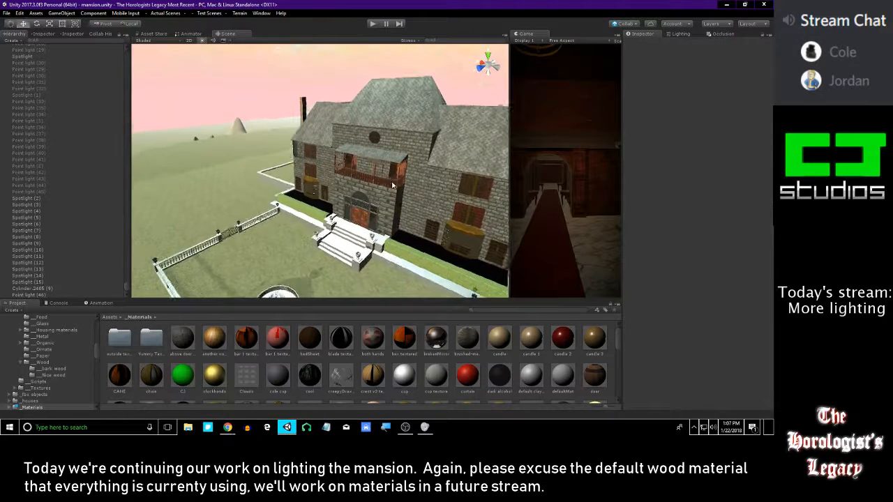